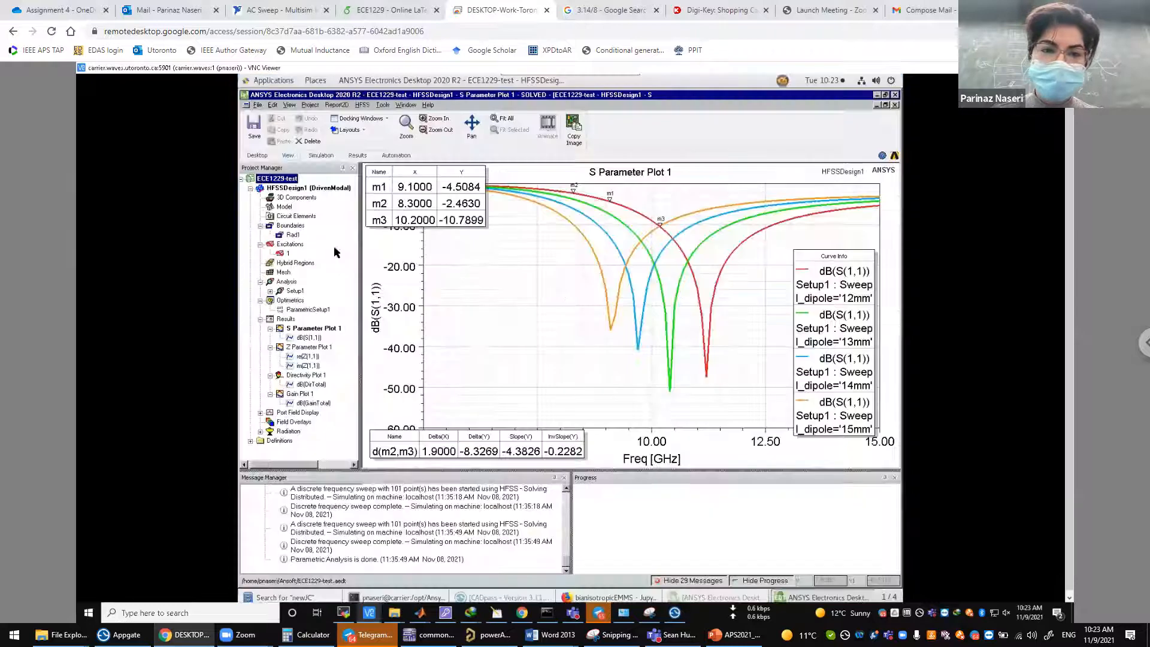
- Insert a new HFSS design into the ECE1229-test project
left_click(251, 189)
right_click(260, 181)
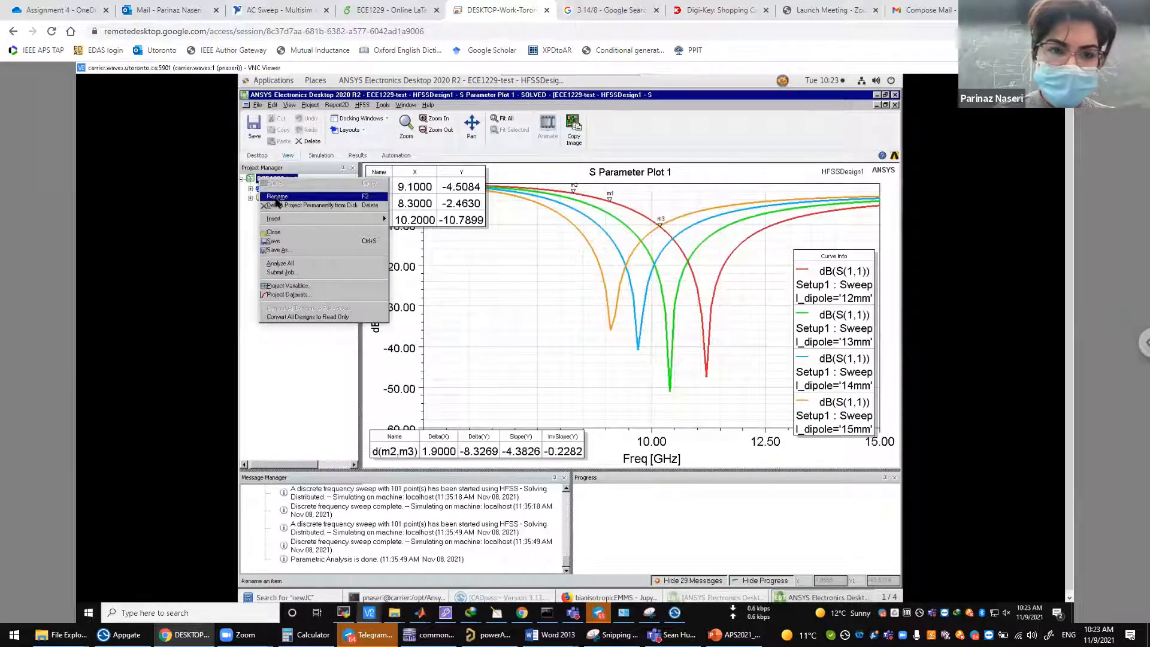
mouse_move(277, 226)
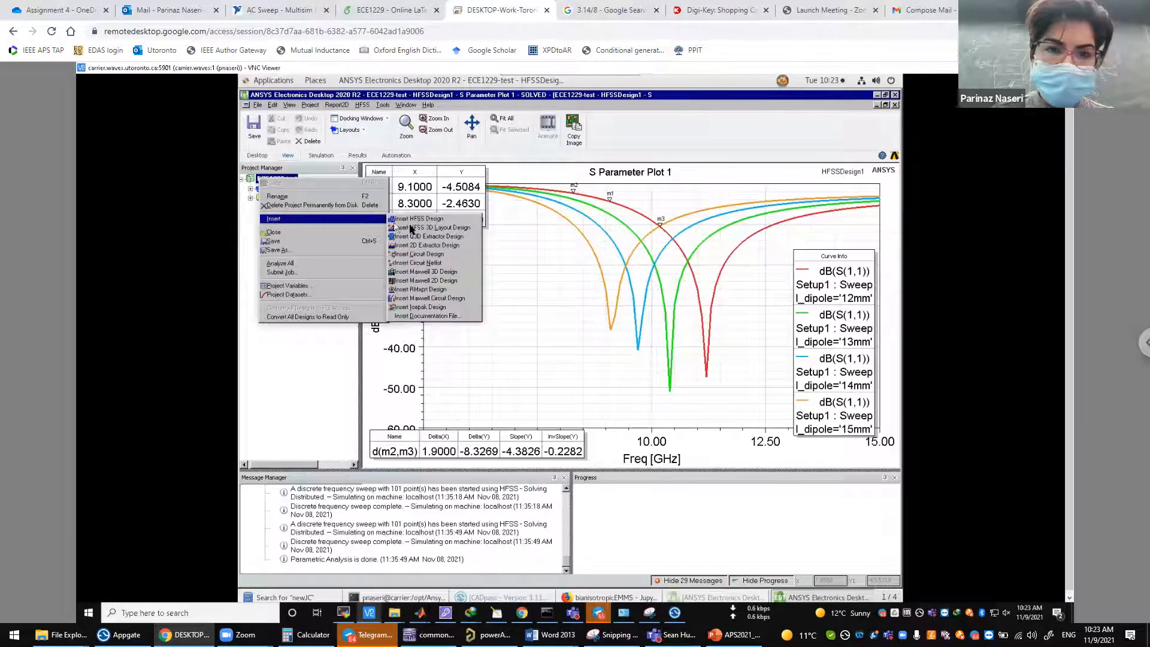
left_click(419, 219)
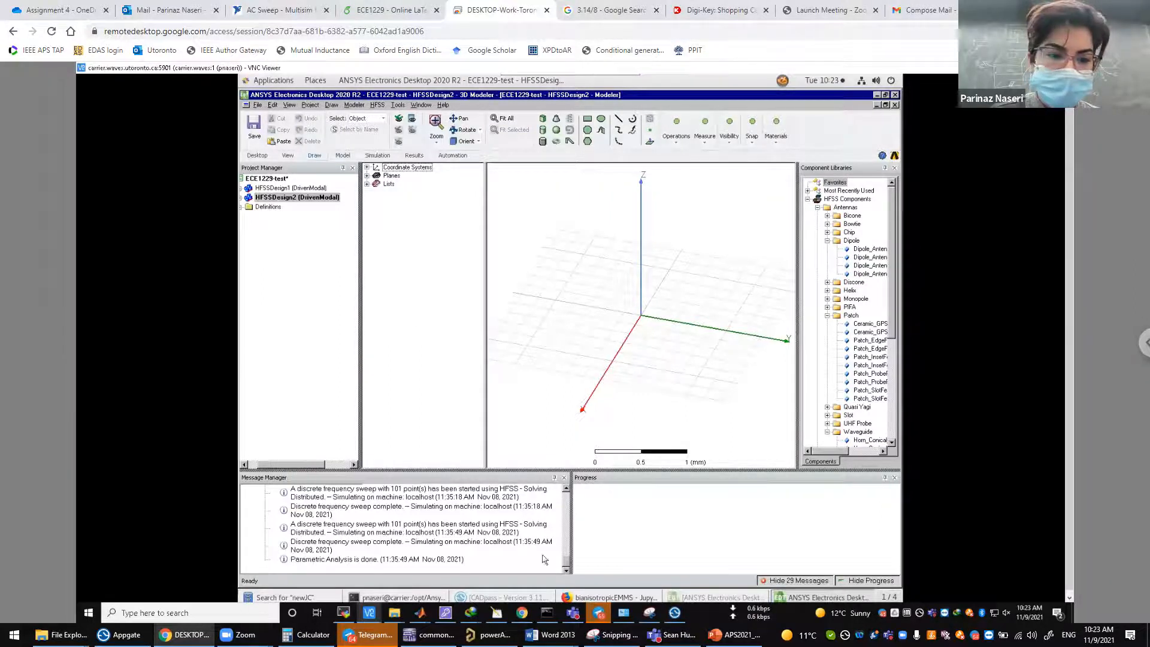
- Switch to the Outlook mail and copy the Zoom link, meeting ID and passcode from the earlier reply in the Hello conversation
mouse_move(184, 635)
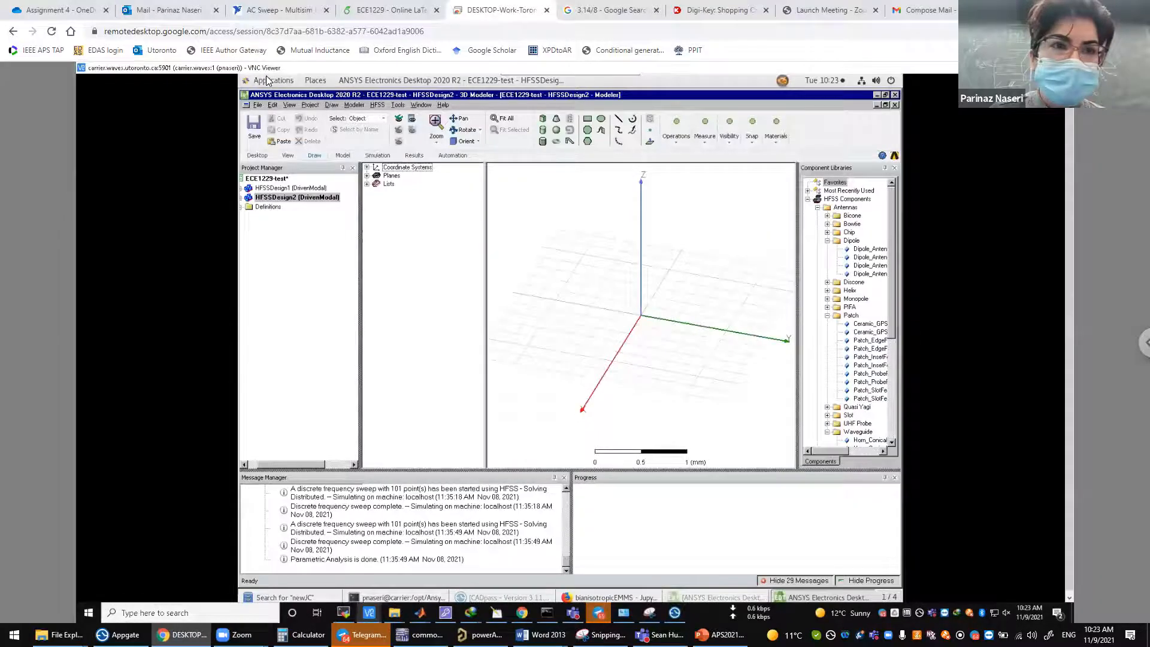
left_click(161, 10)
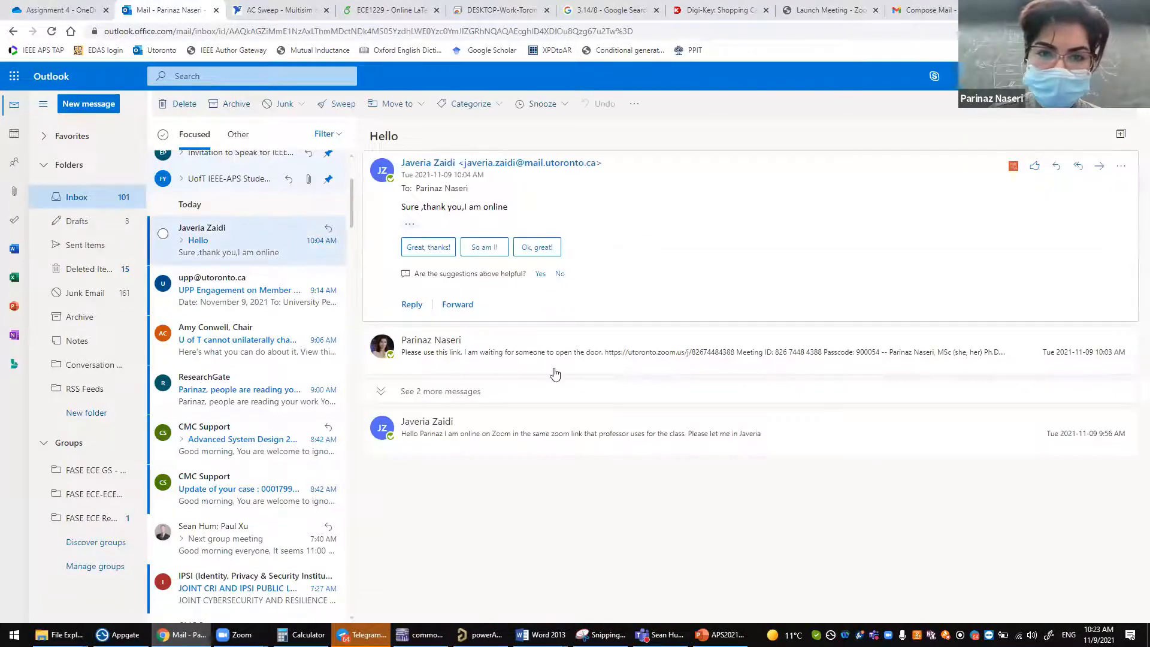
left_click(547, 376)
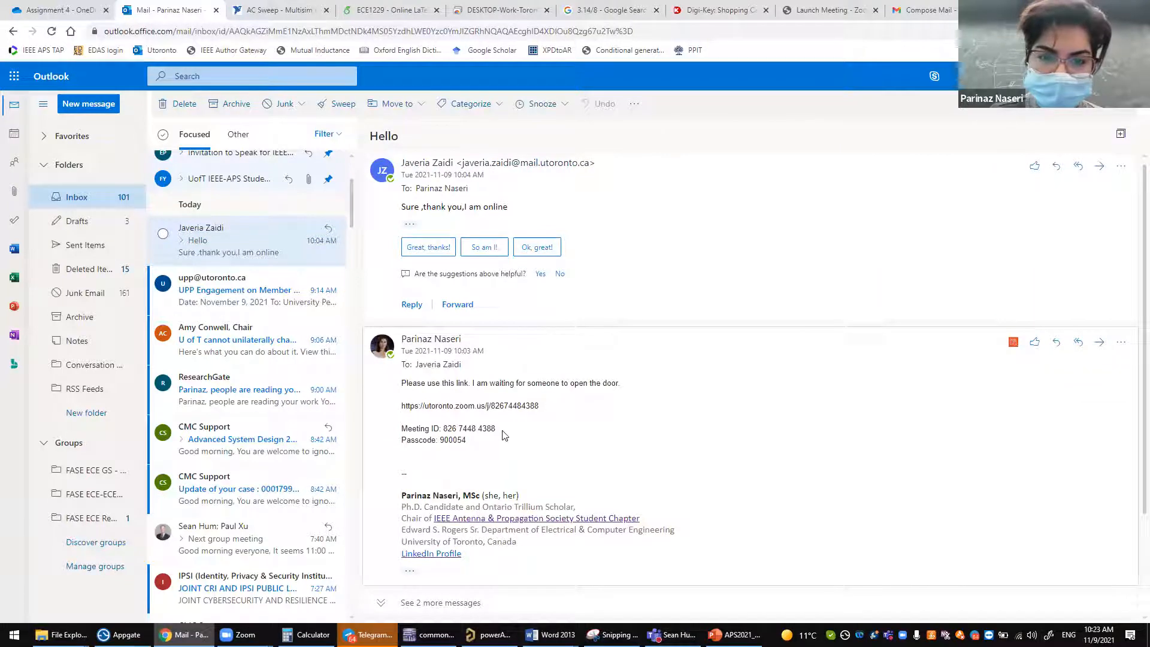
left_click_drag(479, 439, 400, 408)
key("ctrl+c")
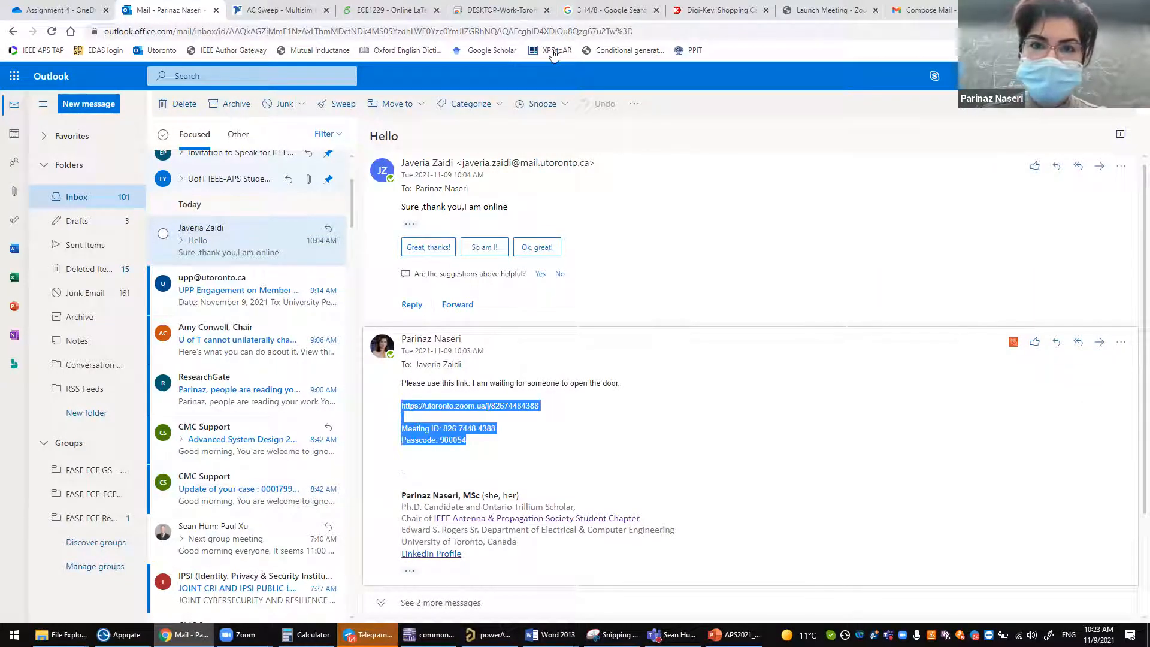
left_click(554, 55)
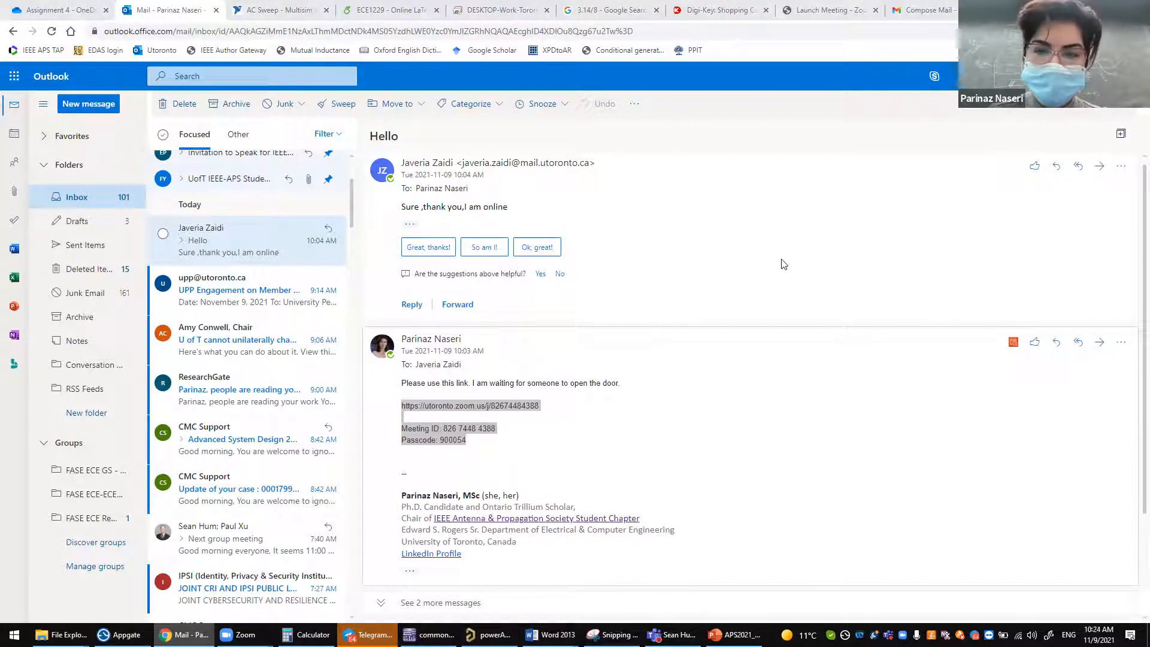
- Open q.utoronto.ca in a new browser tab and go to the announcements of the ECE1229H F LEC0101 course
mouse_move(428, 635)
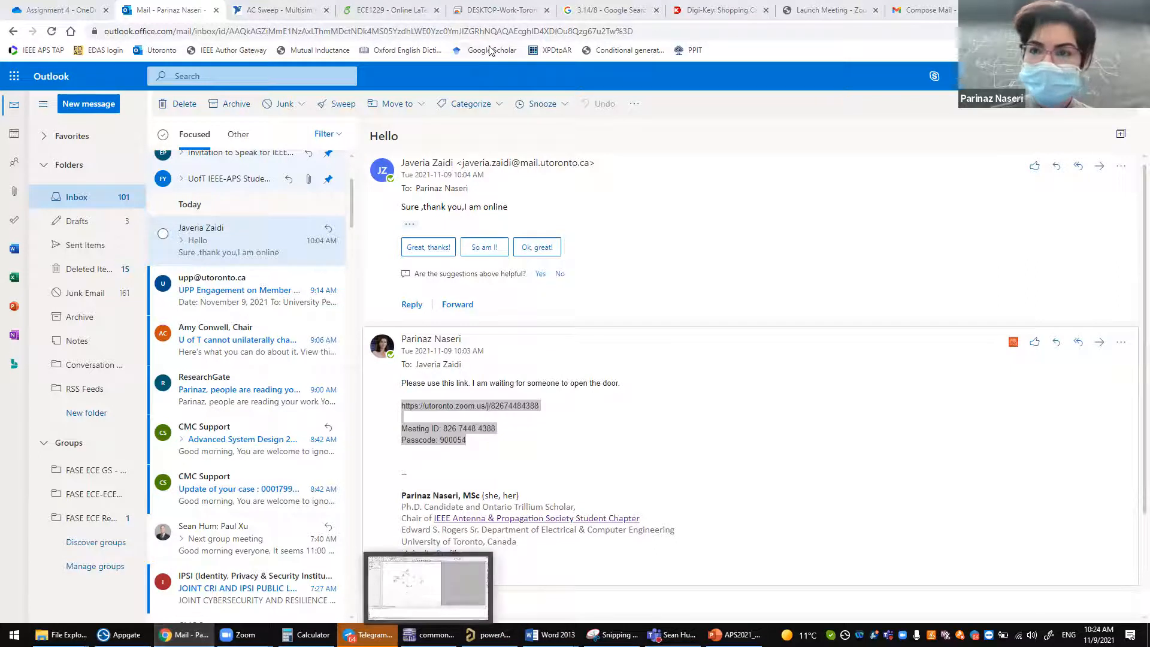
key("ctrl+t")
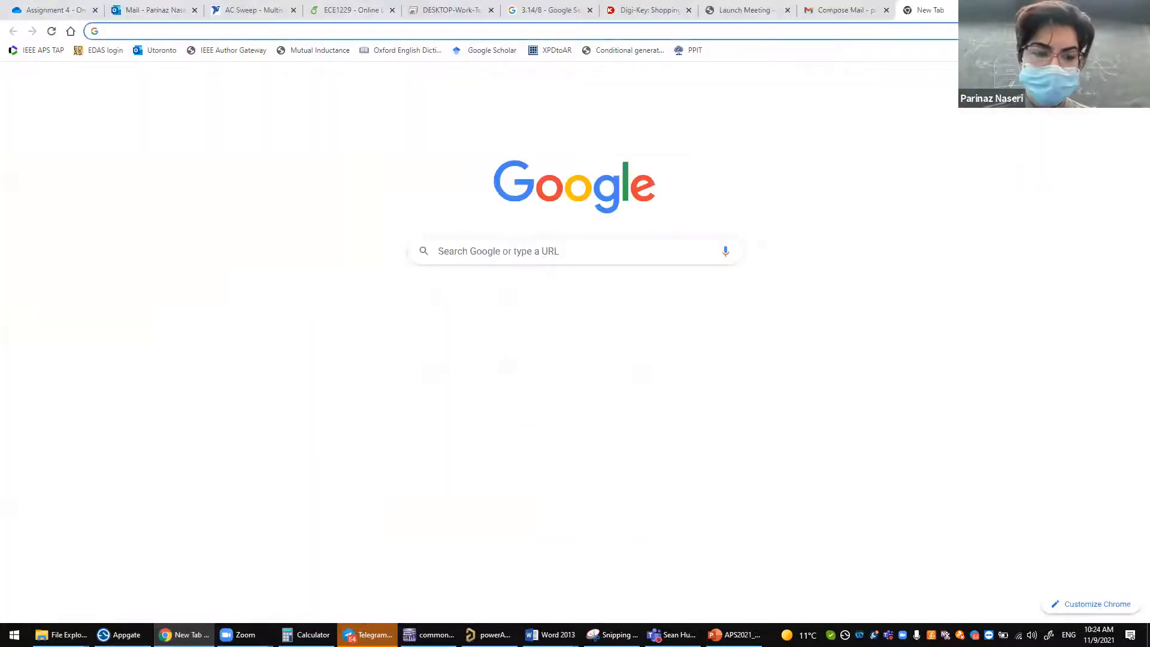
type("q.utoronto.ca")
key("Return")
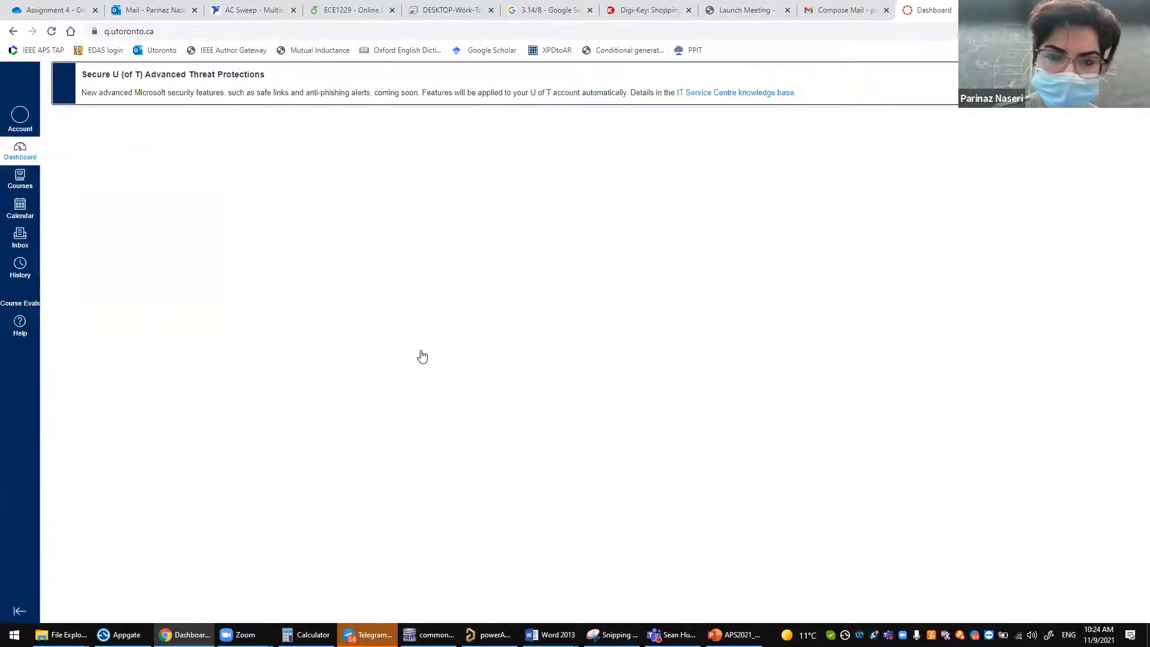
left_click(697, 368)
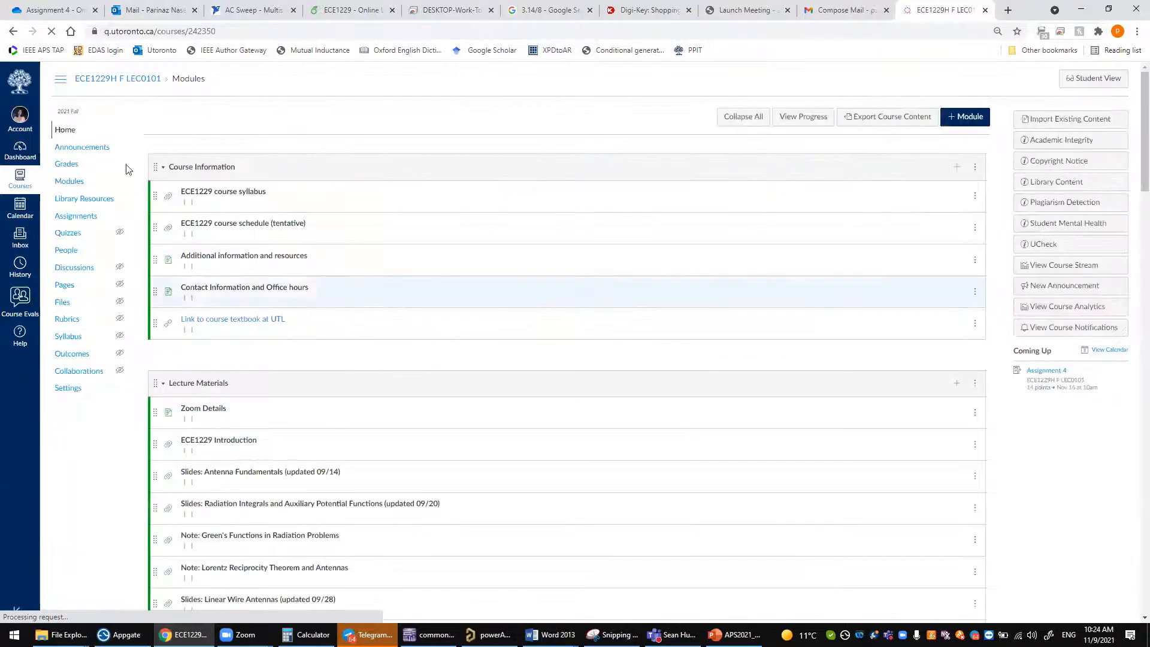
left_click(79, 148)
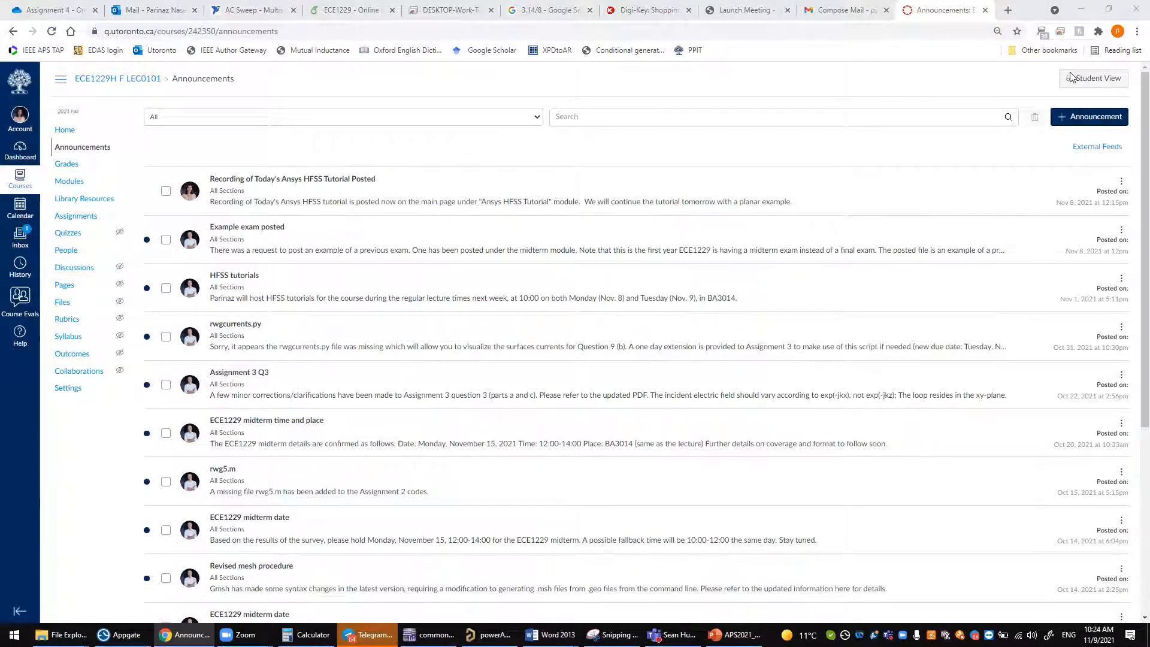
- Create a new course announcement titled "HFSS Tutorial Zoom Link"
left_click(1082, 117)
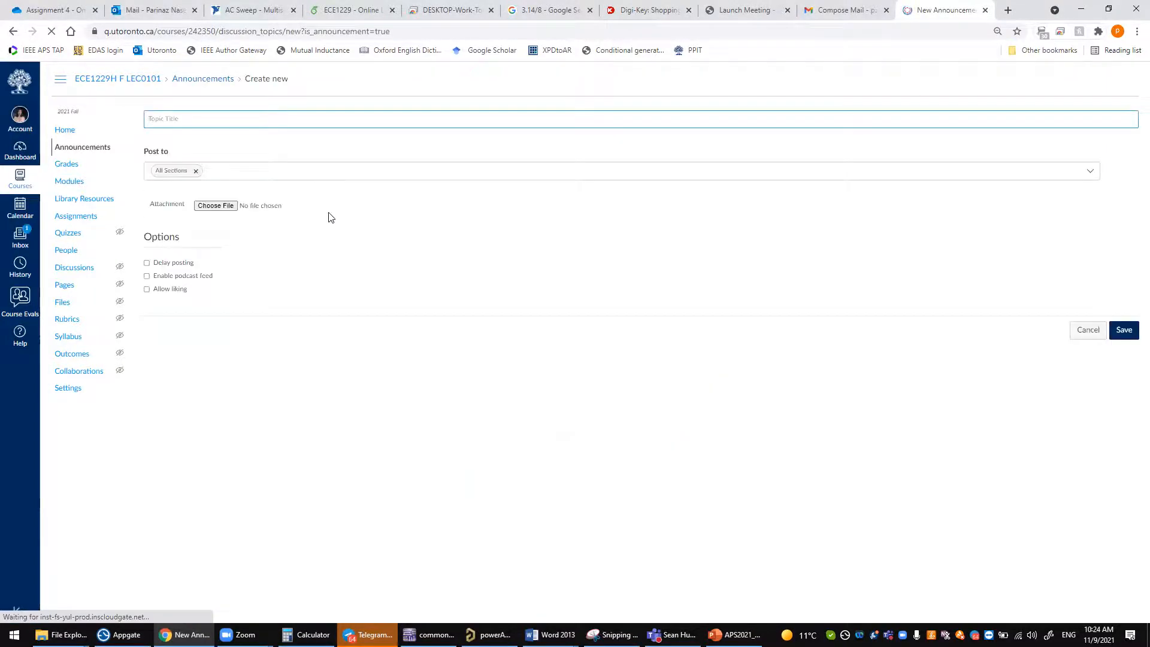
type("HiSS")
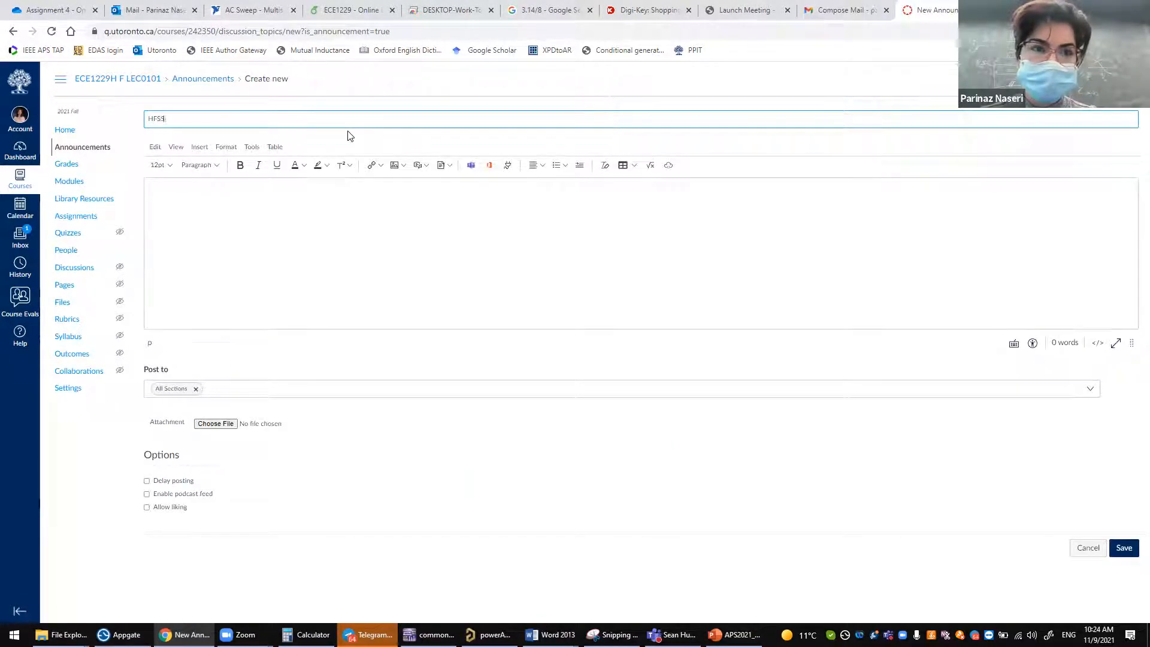
key("BackSpace")
key("BackSpace")
key("BackSpace")
type("Tutorial Zoom Link")
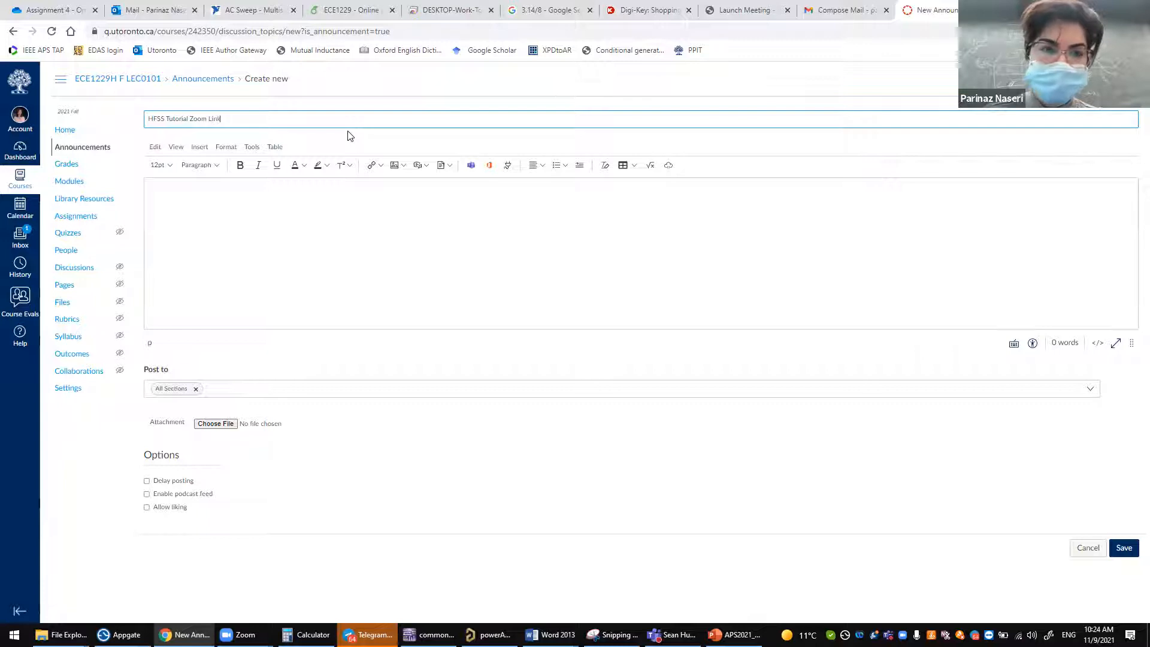
- Paste the copied Zoom link, meeting ID and passcode into the announcement body and publish it to all sections
left_click(290, 213)
key("ctrl+v")
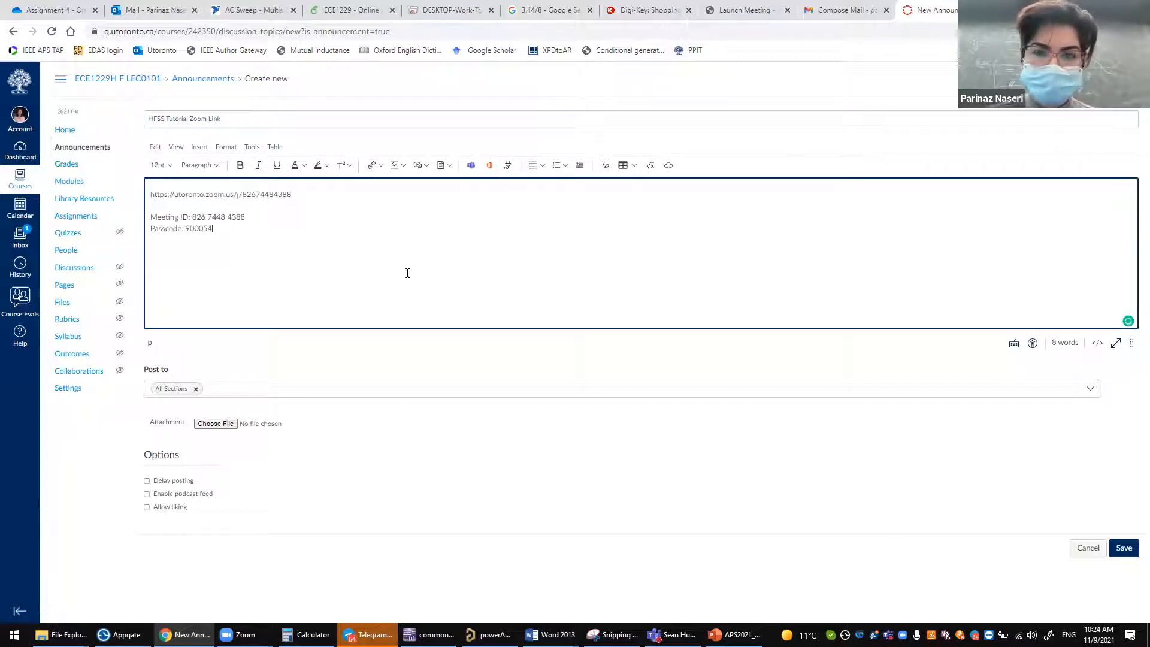
left_click(1130, 554)
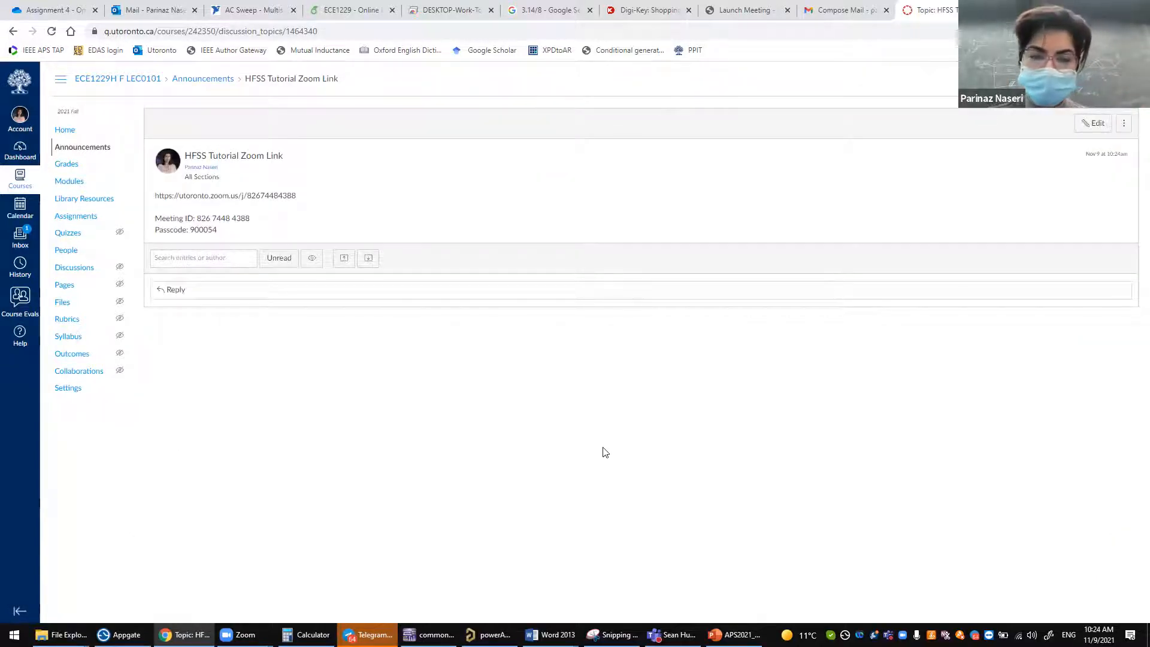
- Switch back to the HFSS remote session and draw a box about 2.6 by 2.2 by 0.4 mm on the XY plane around the origin
mouse_move(183, 634)
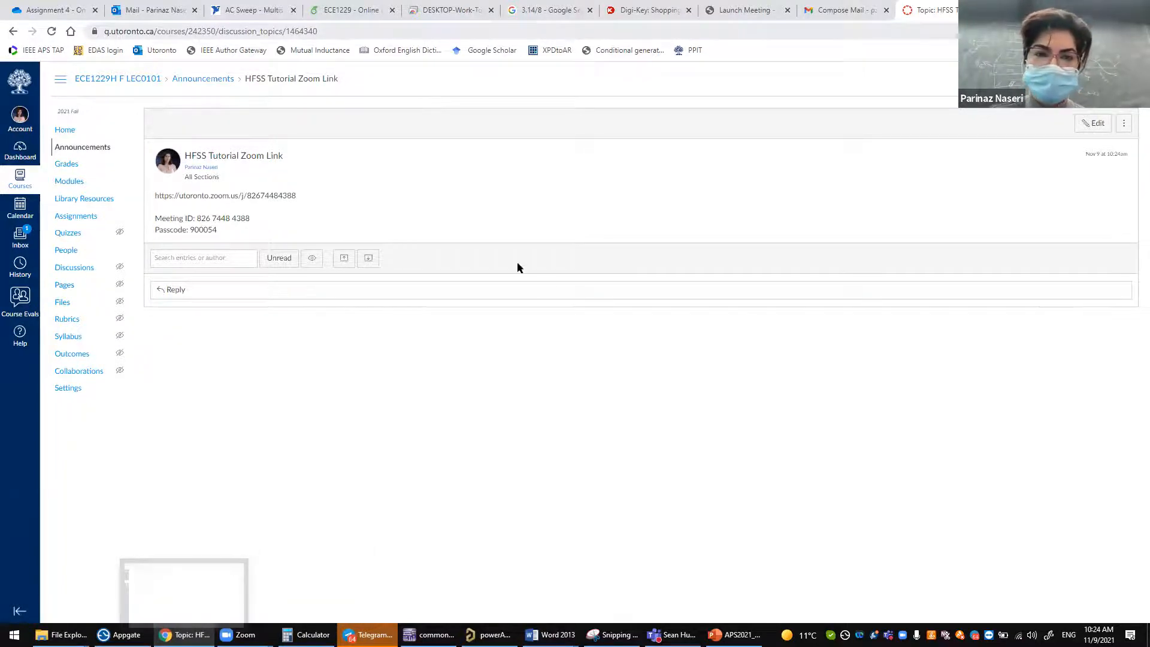
key("ctrl+5")
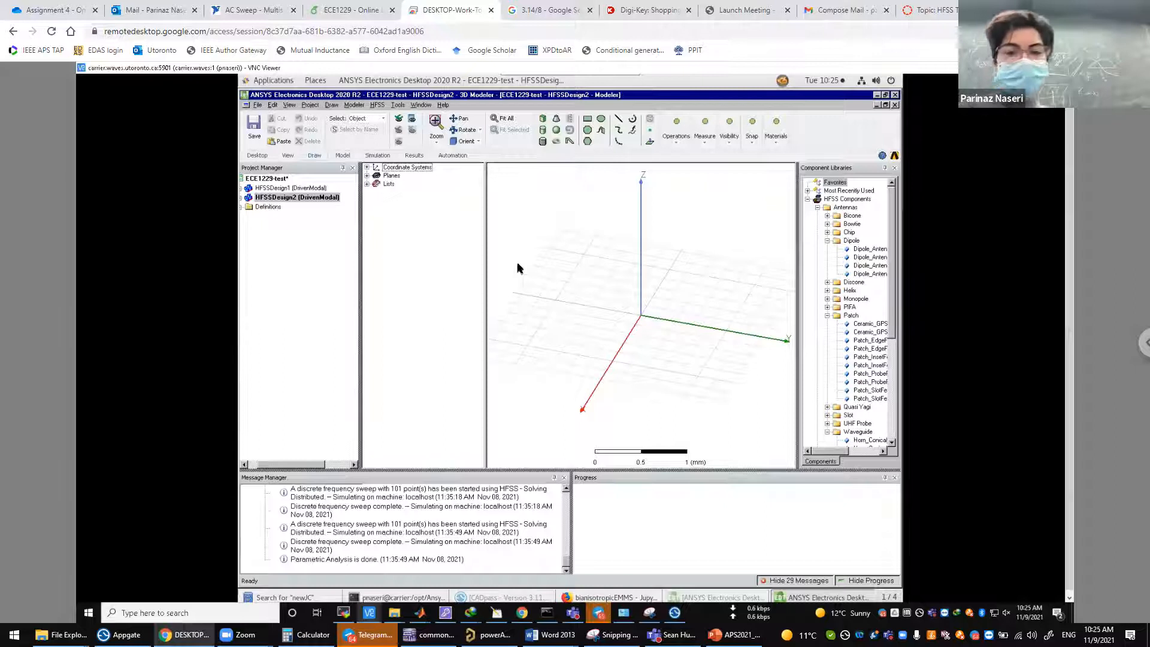
left_click(547, 120)
left_click(595, 236)
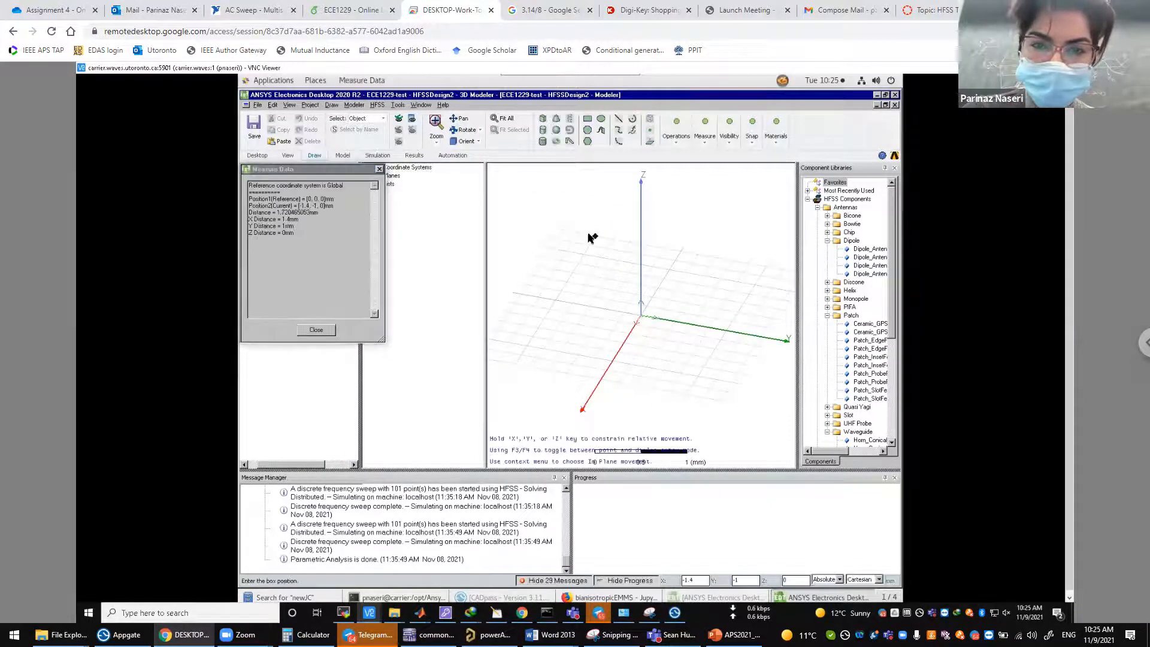
left_click(705, 370)
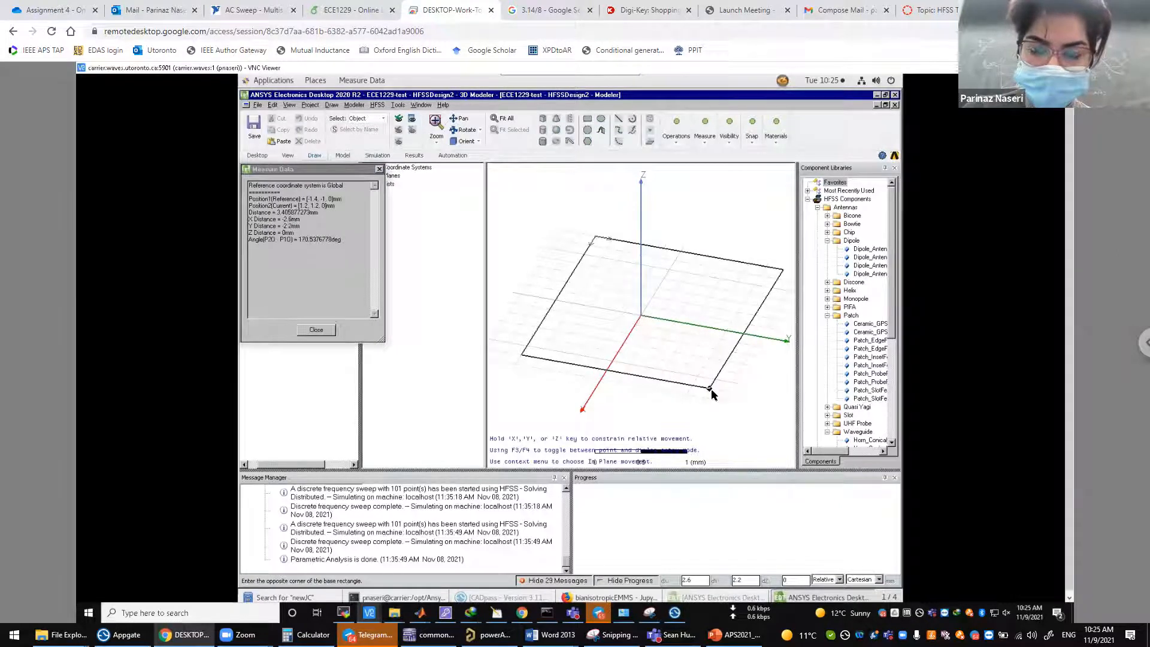
left_click(705, 370)
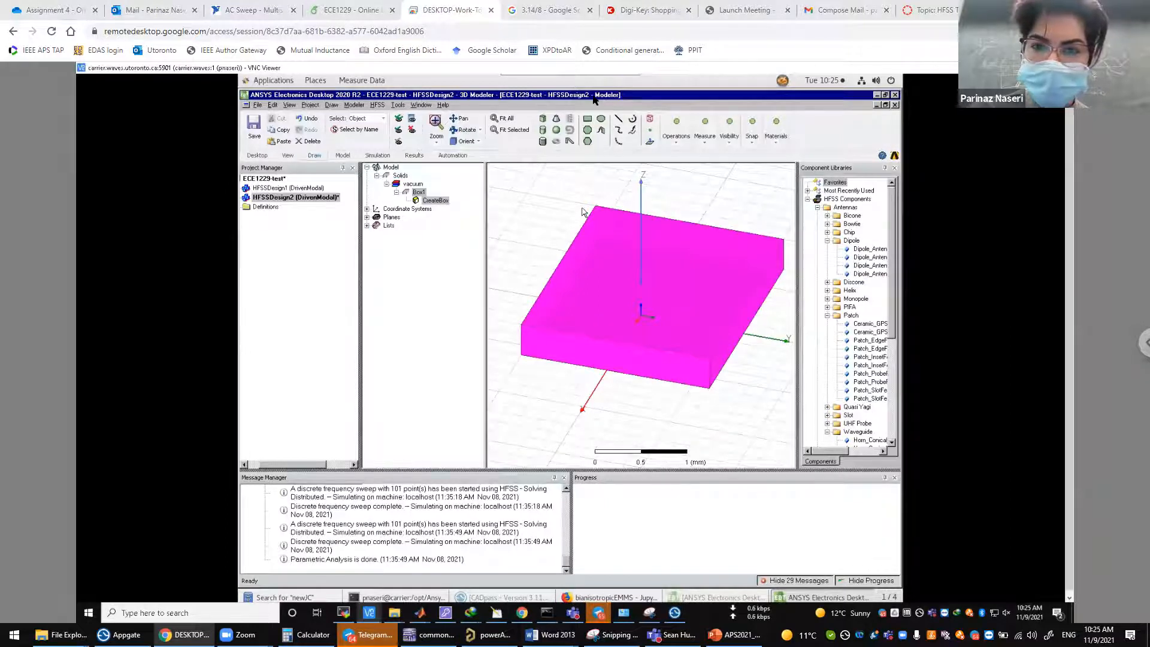
left_click(537, 249)
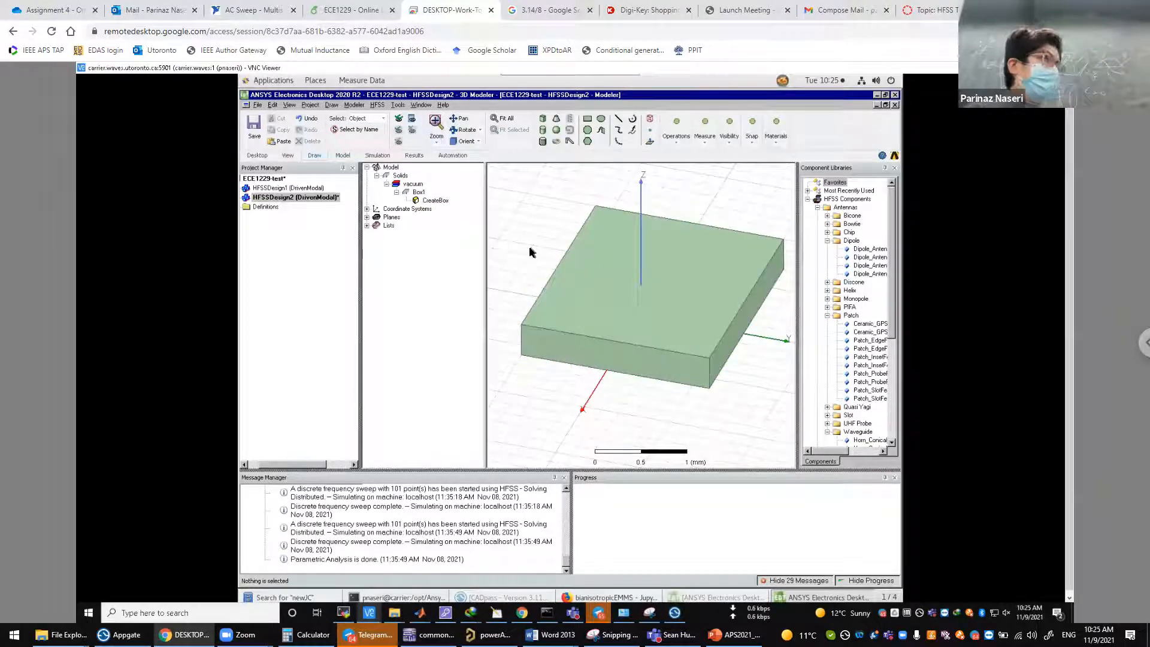
- Set the box's X and Y position to the parametric expressions -d_x/2 and -d_y/2
double_click(440, 201)
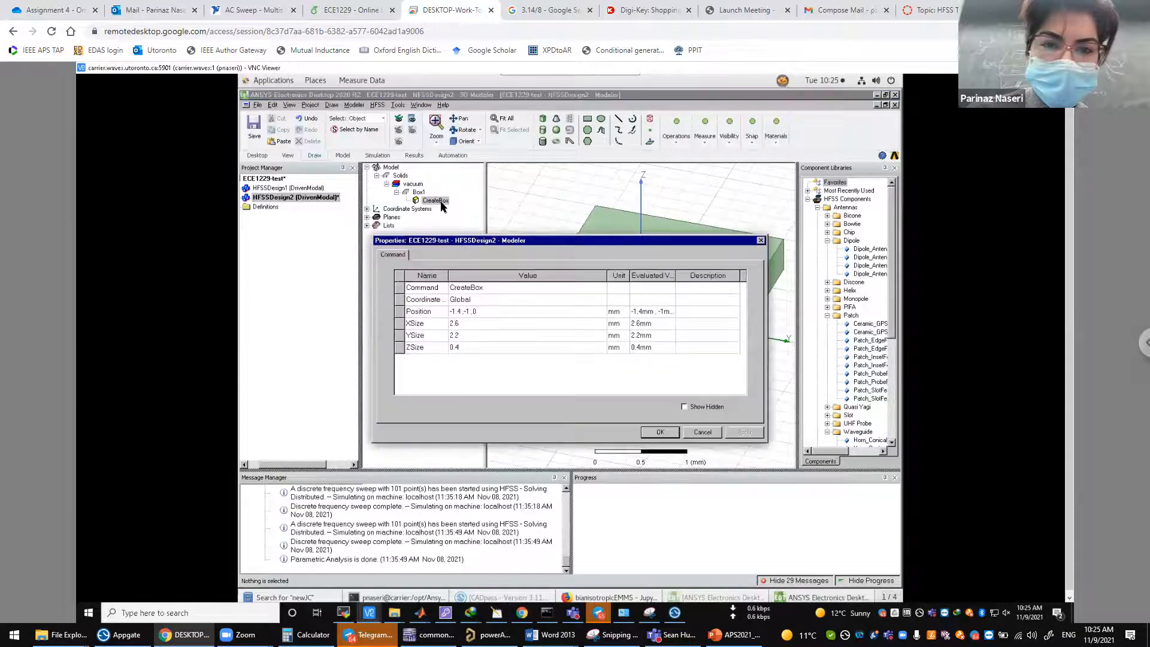
left_click(484, 311)
key("BackSpace")
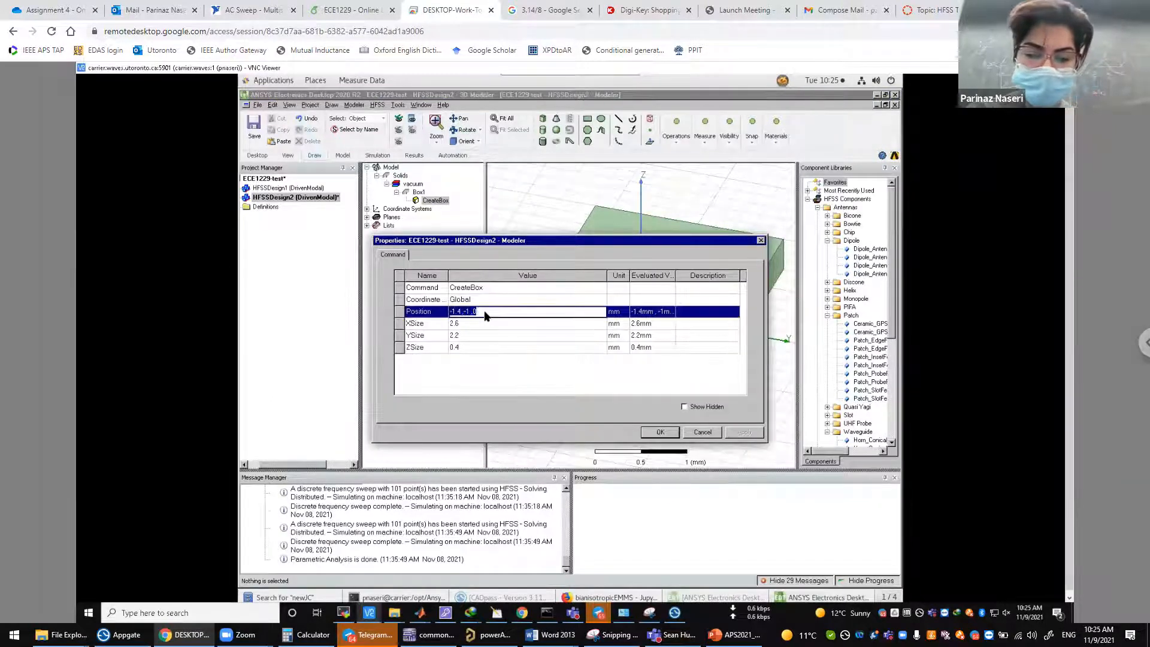
type("-d")
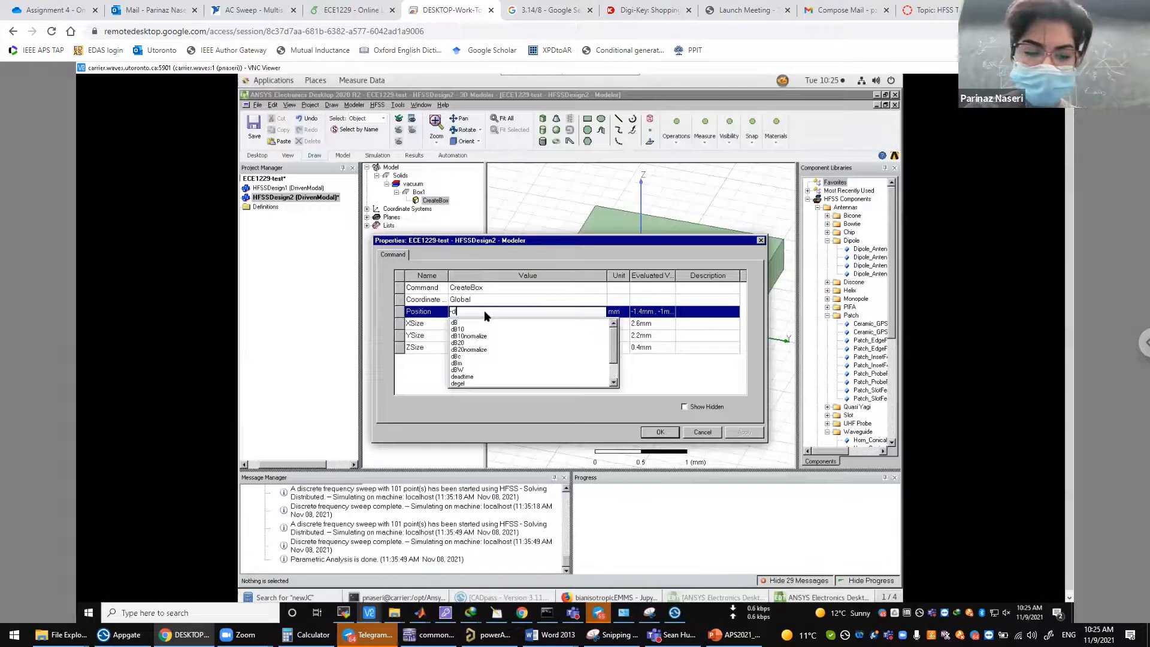
type("_x/2,d_y/2")
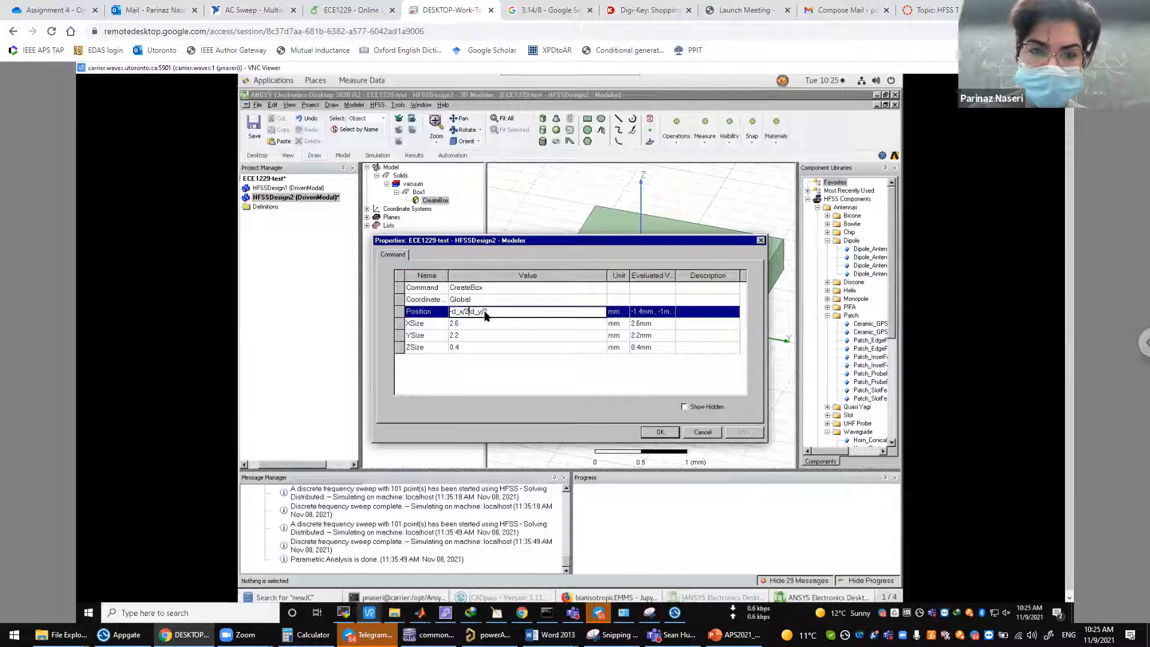
type("-")
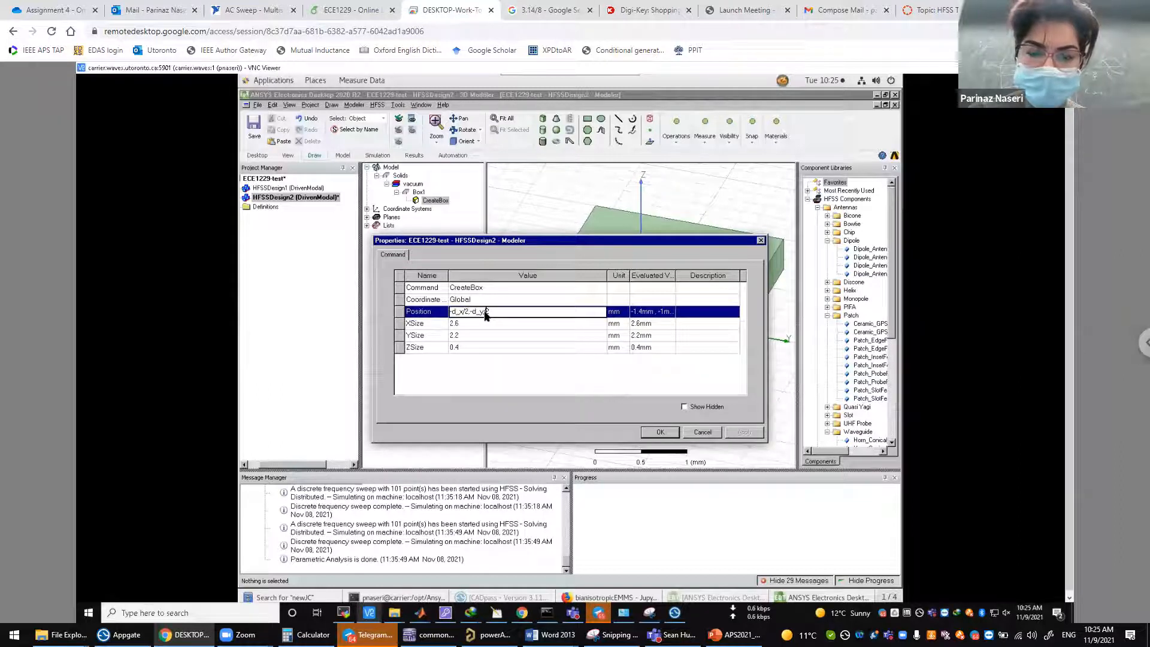
key("End")
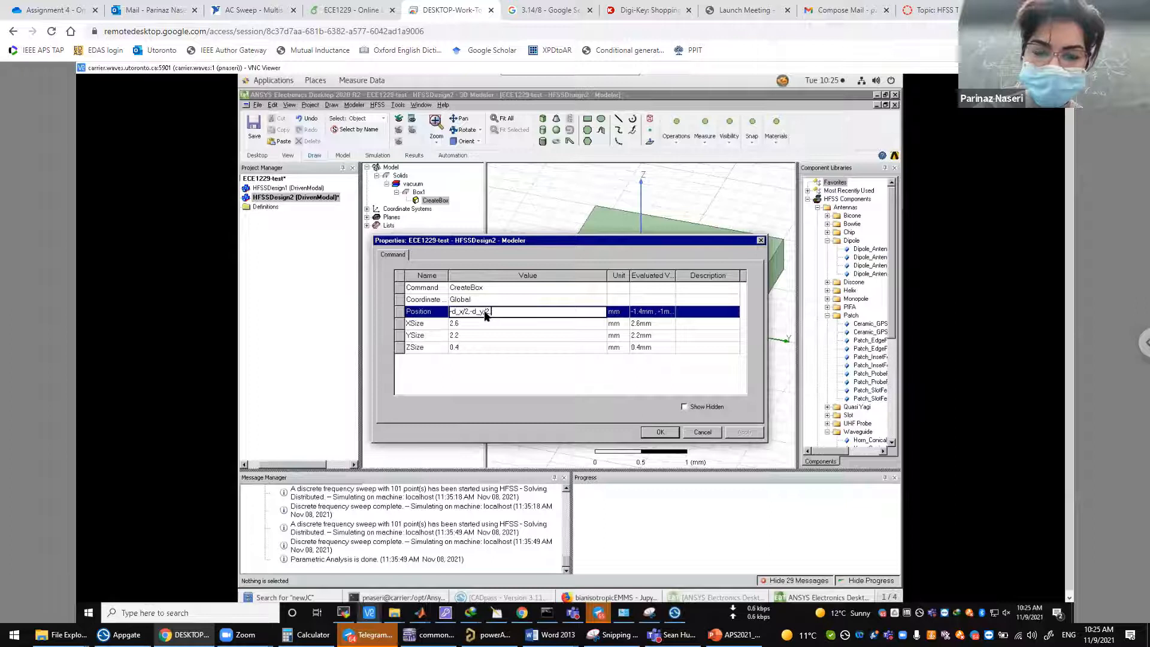
left_click(480, 325)
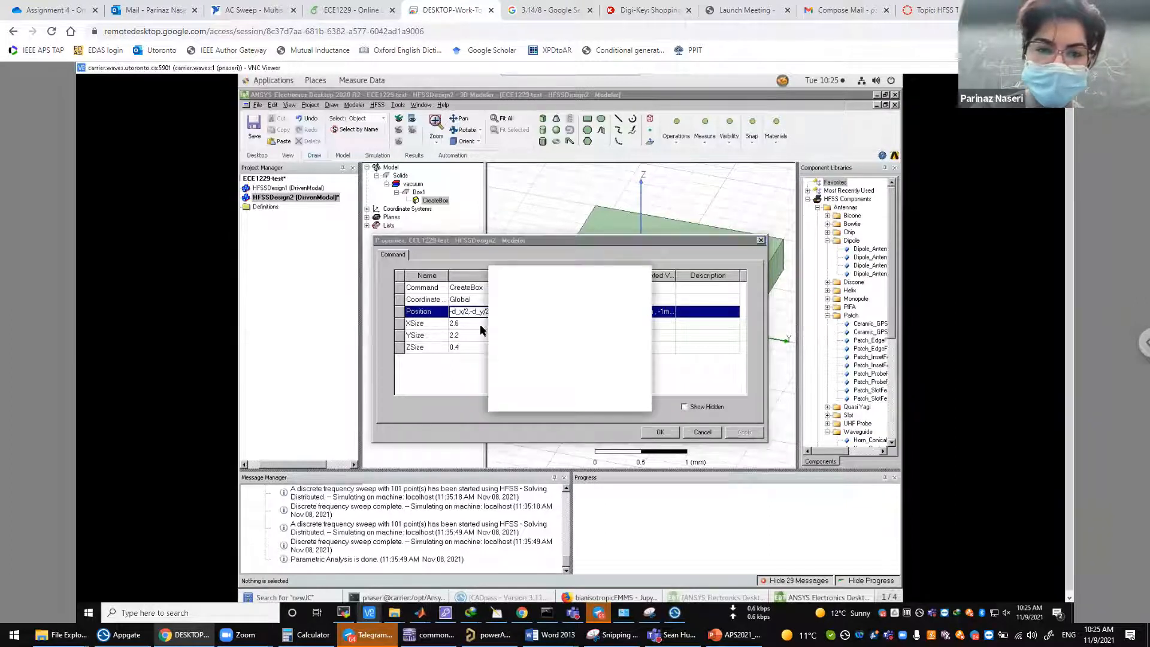
- Define the new variables d_x and d_y as 1.5*lambda each, and give the new variable lambda a value
type("1")
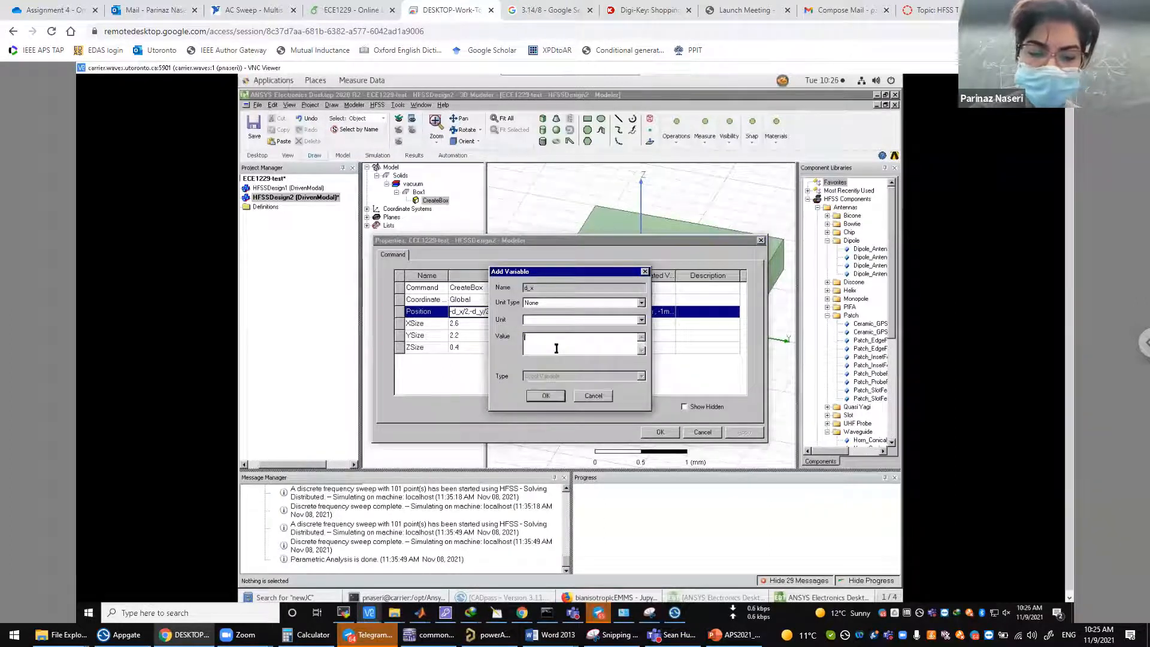
type(".5*lambda")
key("Return")
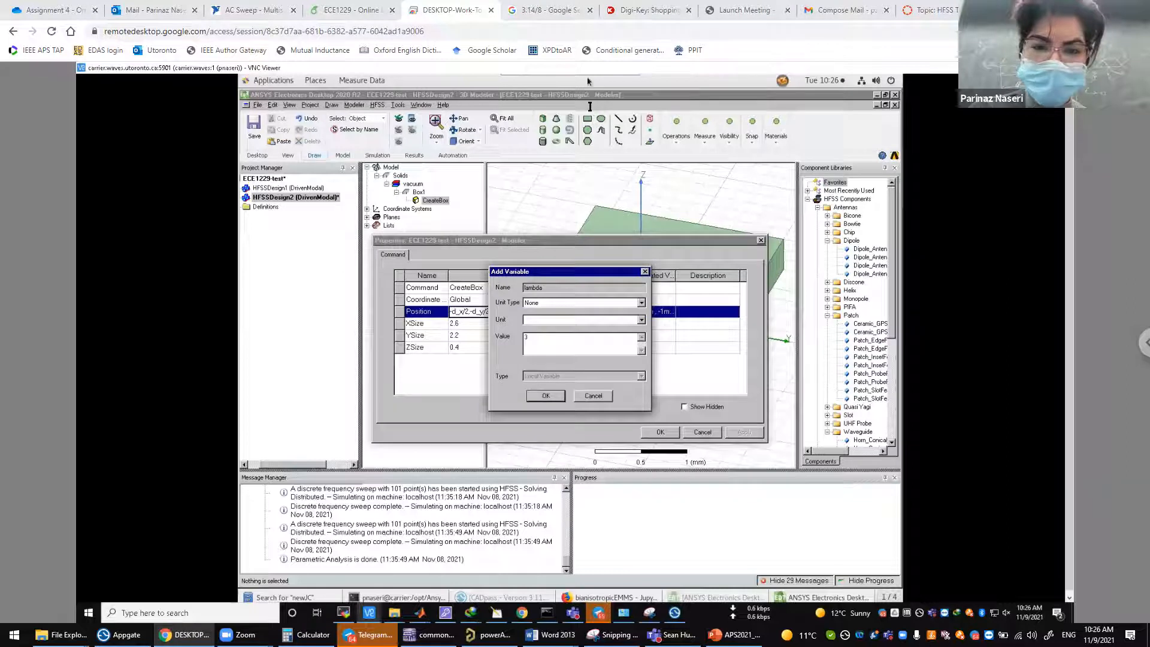
key("Return")
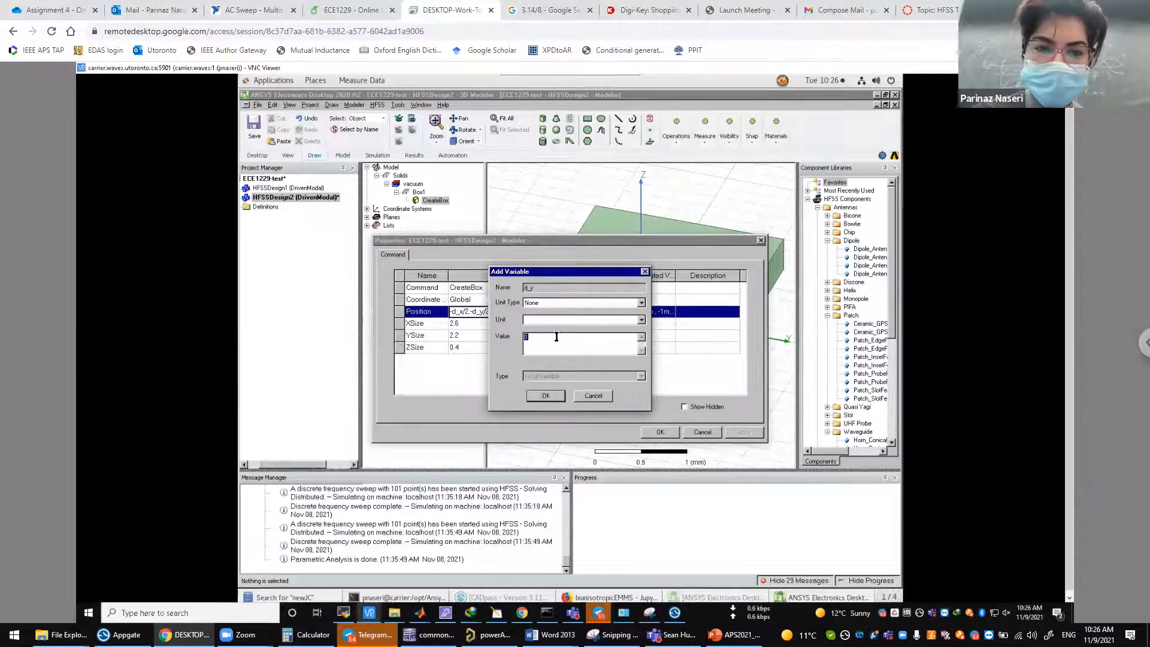
type("1.5*lambda")
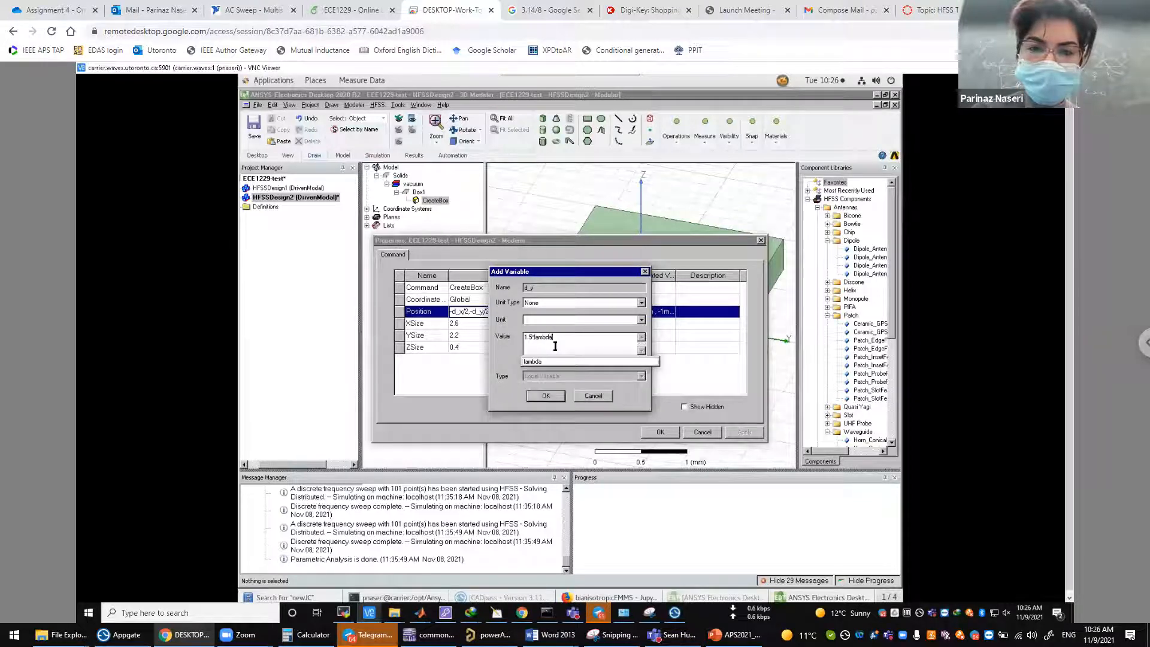
key("Return")
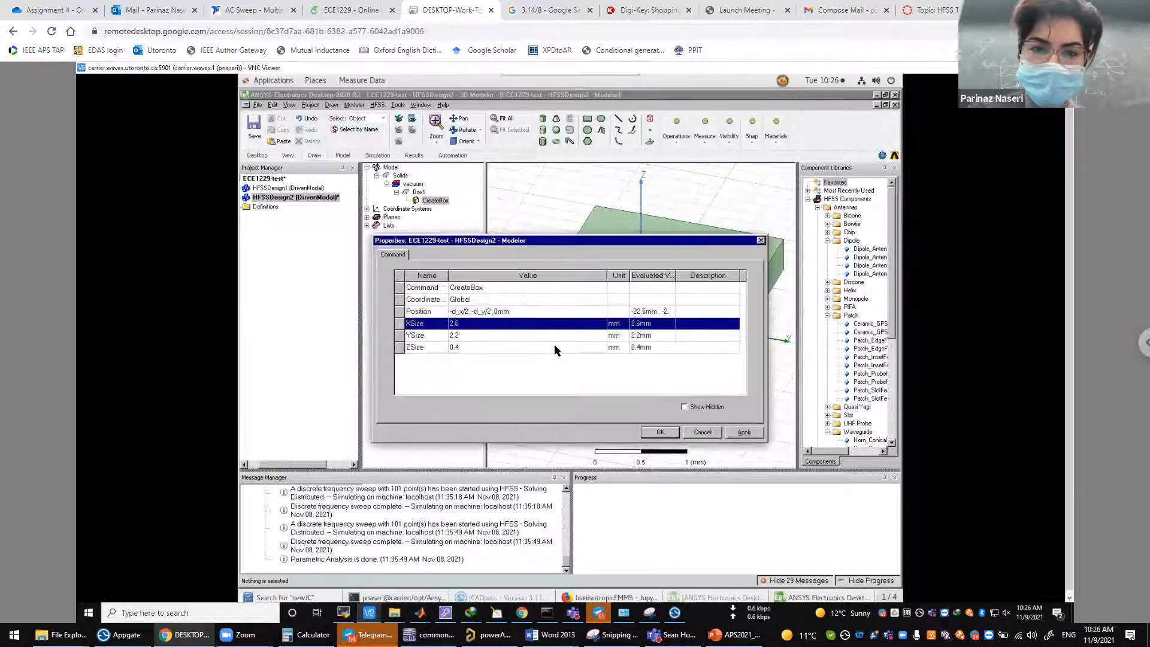
- Set the box's X size to d_x and its Y size to d_y
left_click(489, 327)
type("d_x")
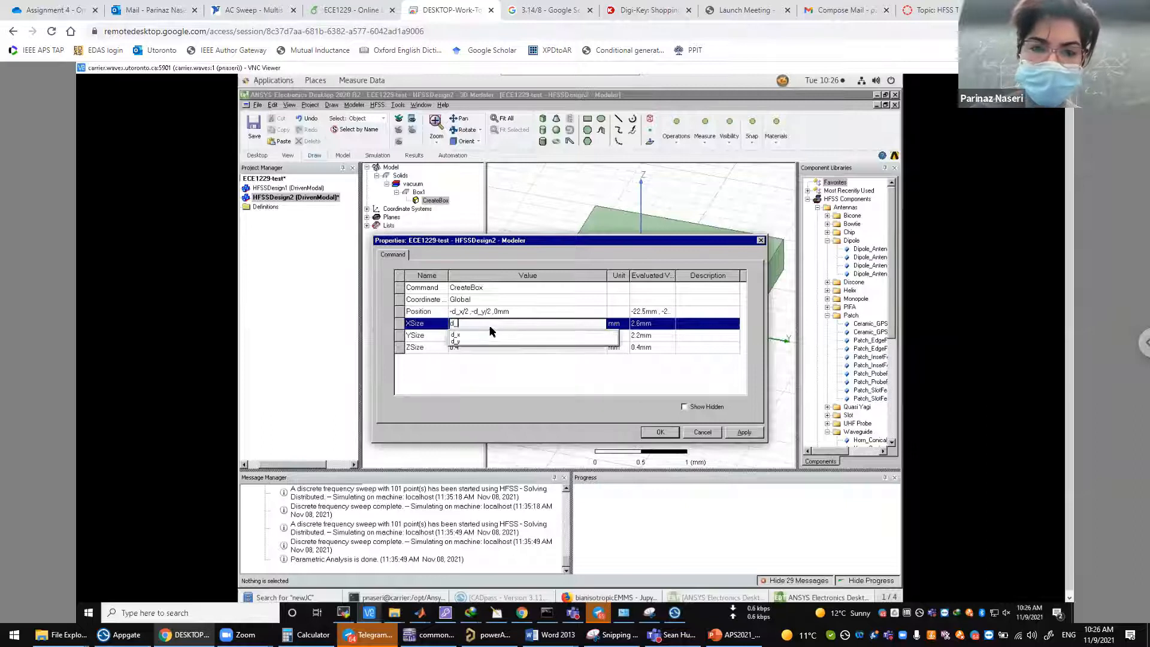
key("Return")
left_click(462, 333)
type("f")
key("BackSpace")
type("d_y")
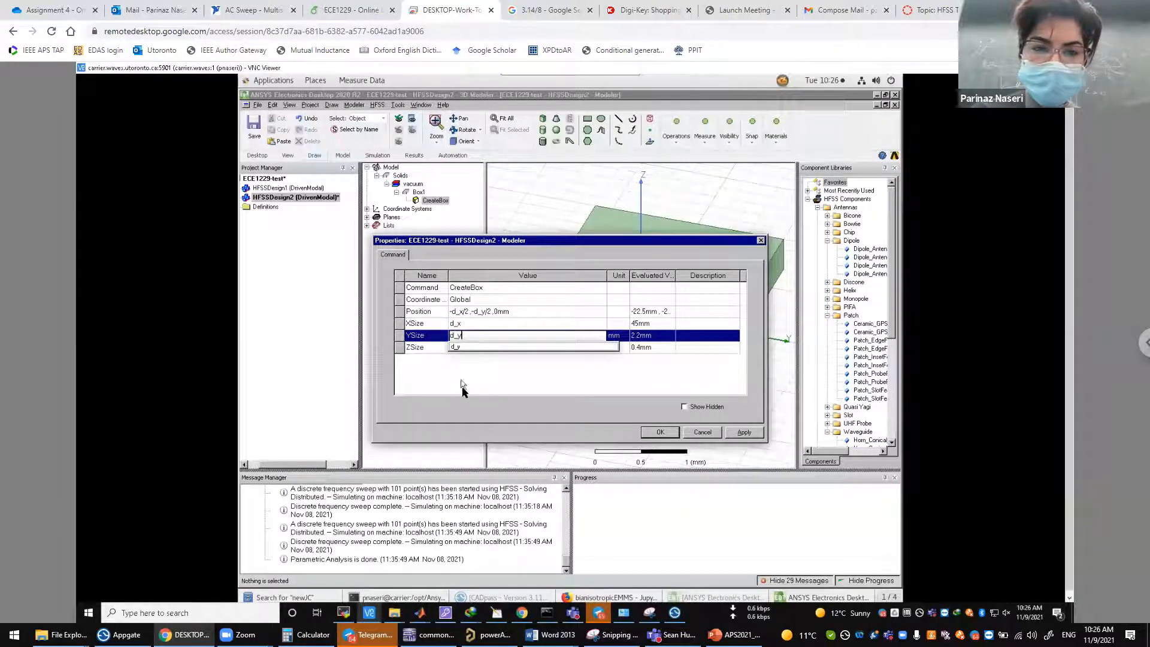
key("Return")
- Set the box's Z size to a new variable h of 1.5 mm, apply the dimensions and fit the whole box in view
left_click(462, 347)
type("h")
key("Return")
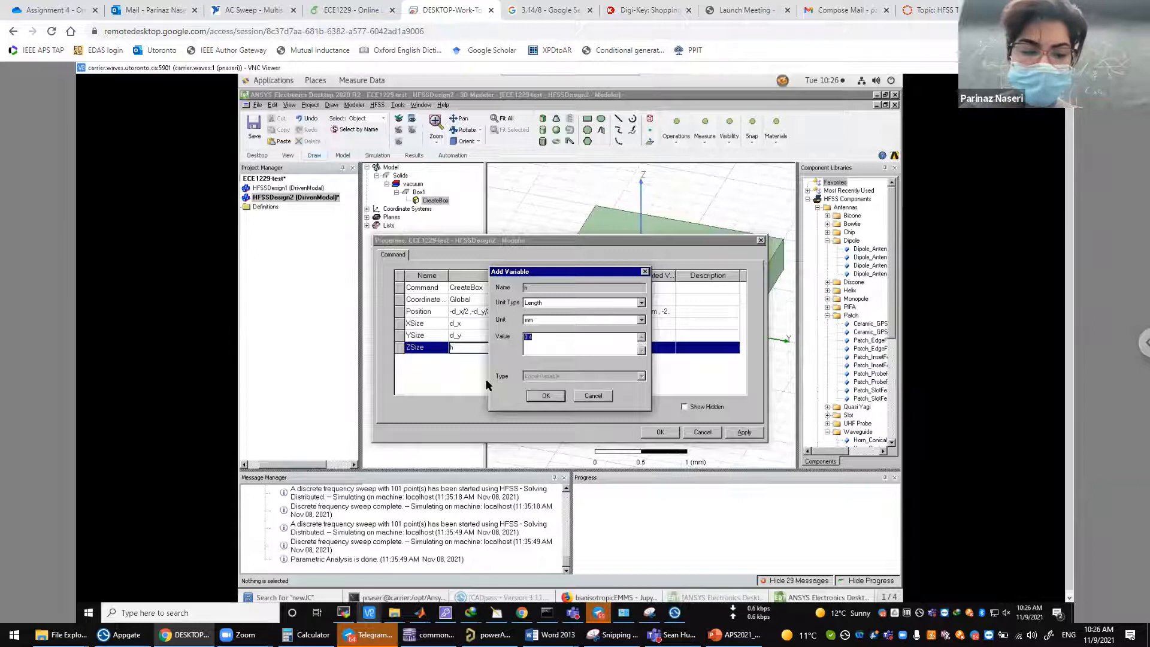
type("1.5mm")
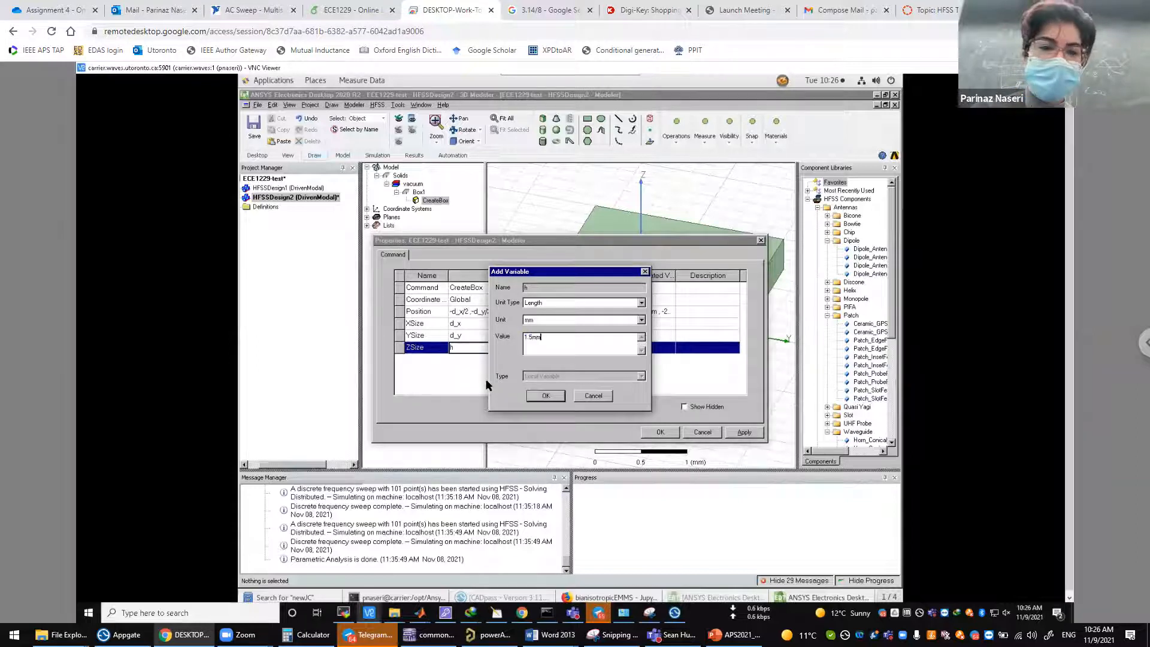
key("Return")
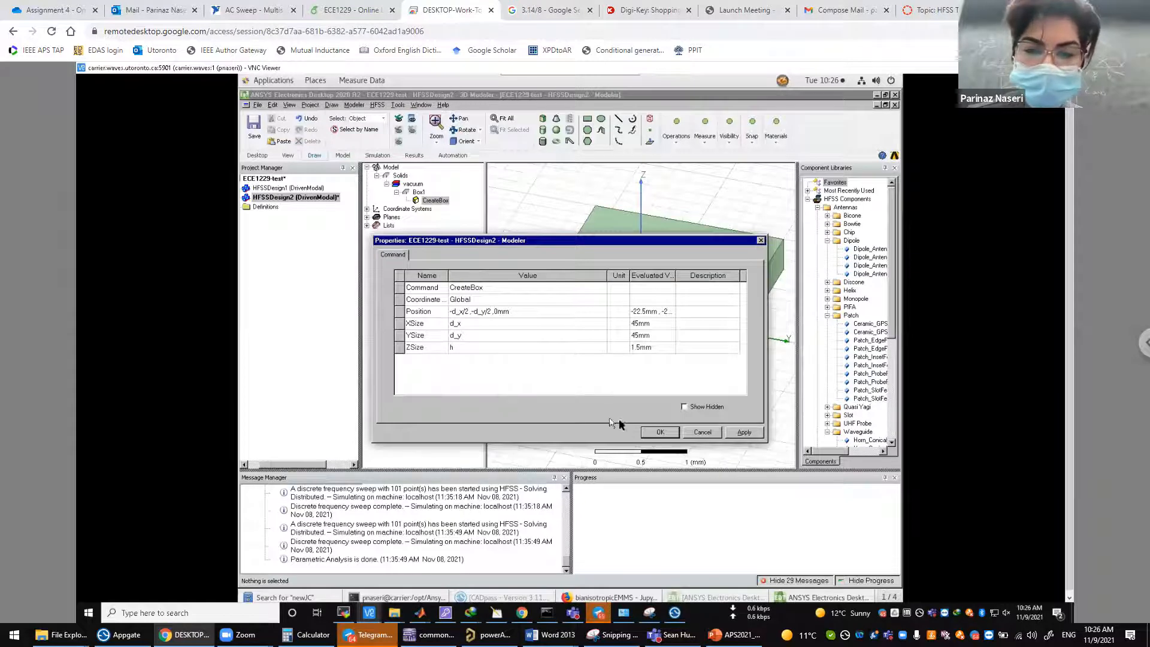
left_click(652, 432)
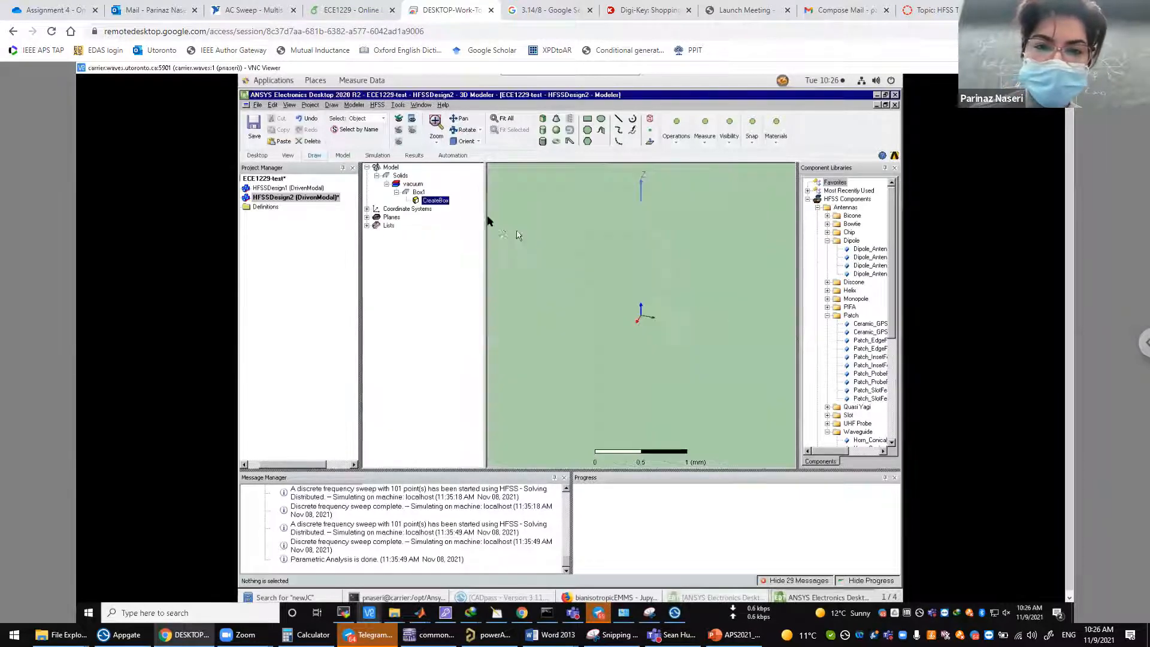
left_click(502, 118)
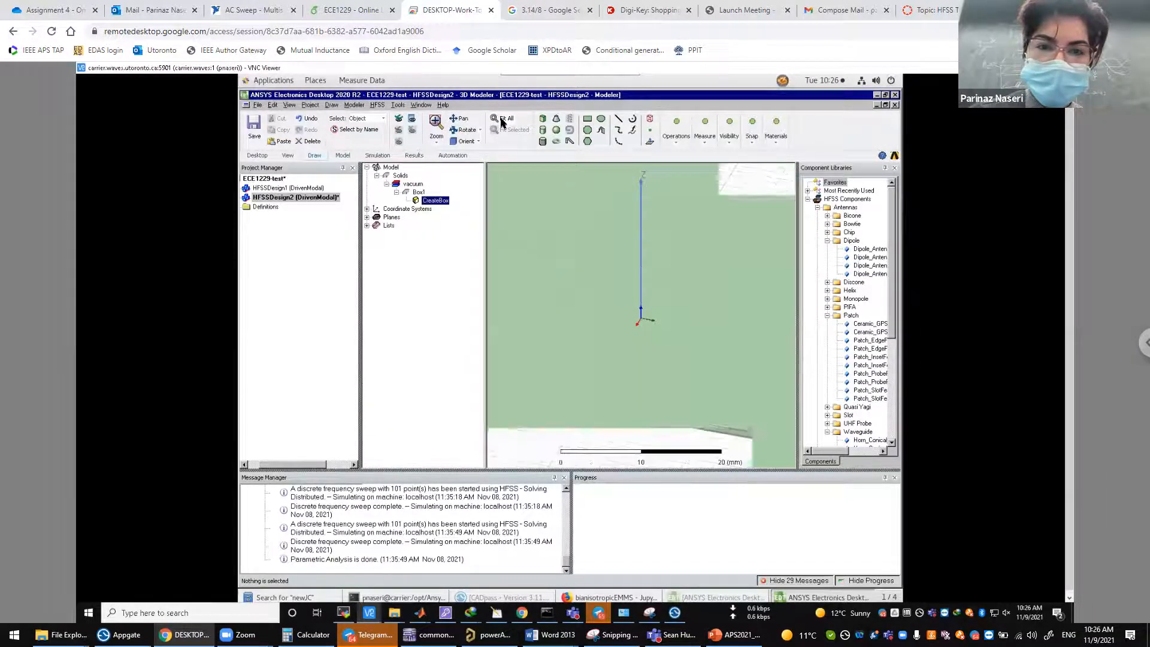
left_click(516, 225)
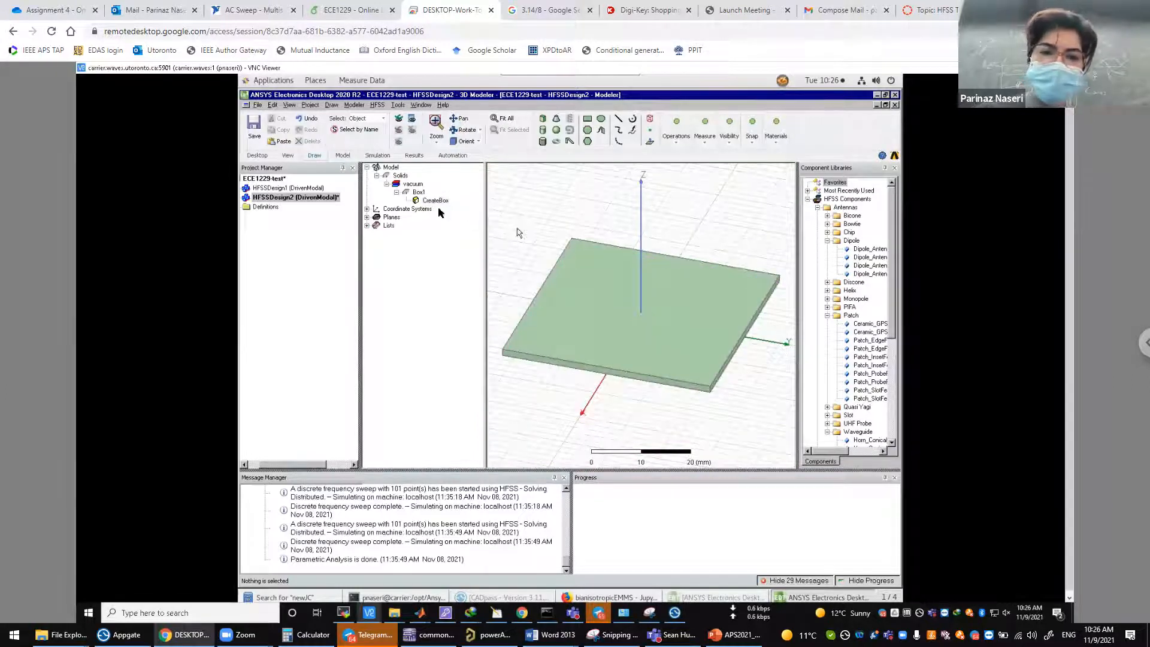
- Start assigning a material to the box and search the material library for "rogers"
left_click(421, 200)
left_click(418, 192)
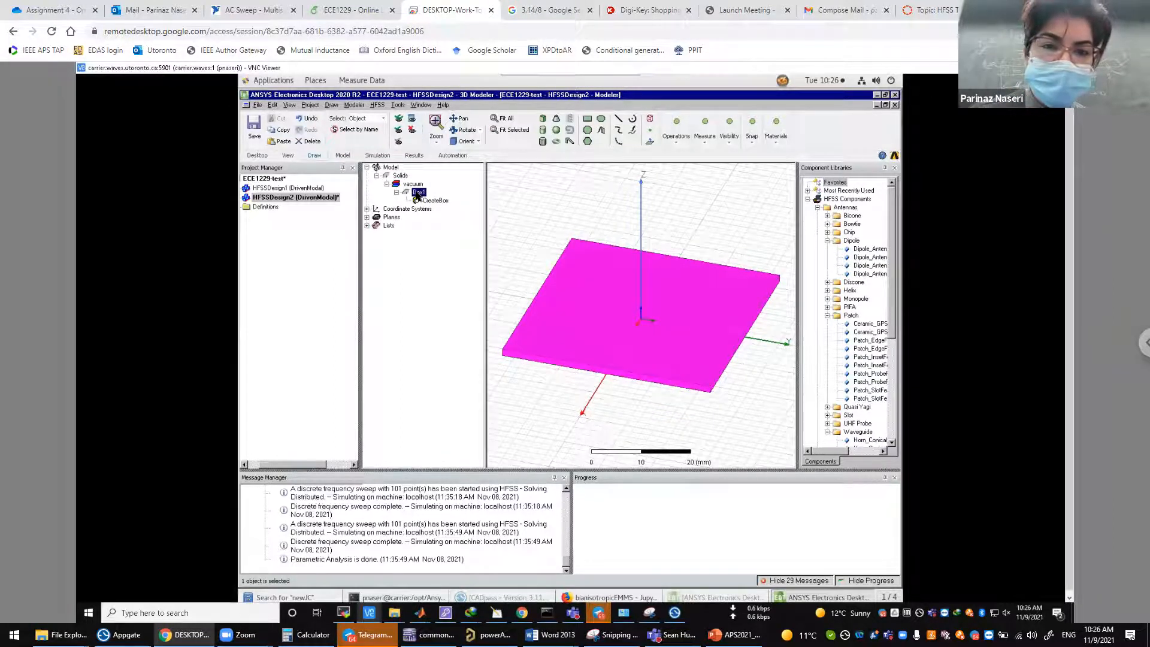
right_click(417, 195)
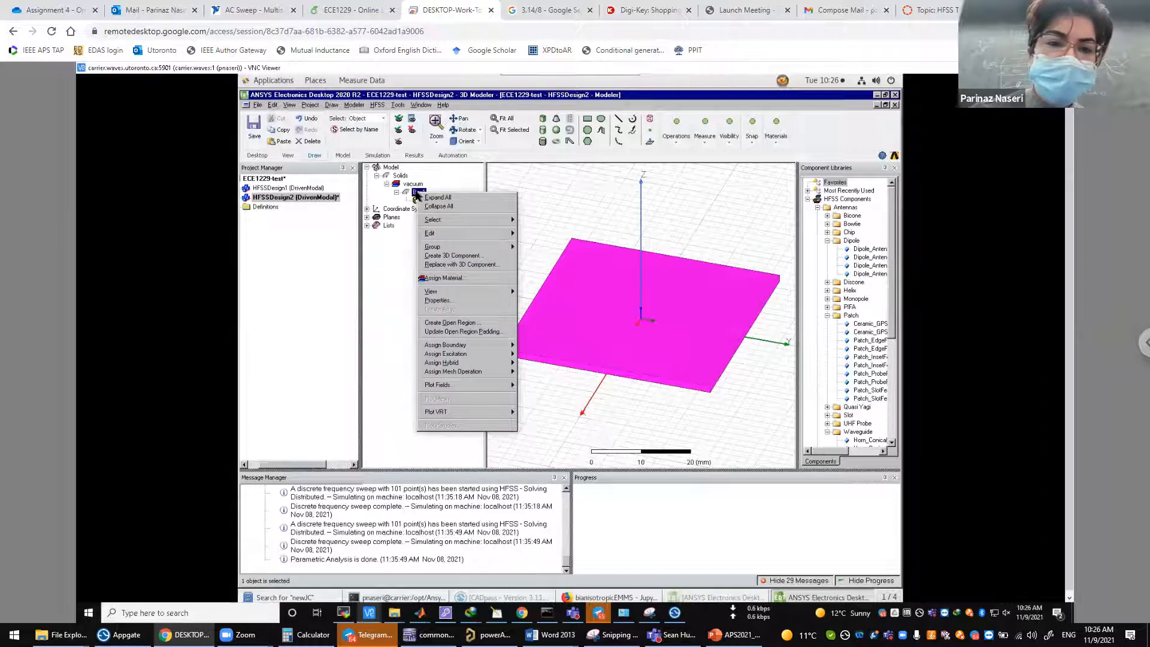
left_click(440, 279)
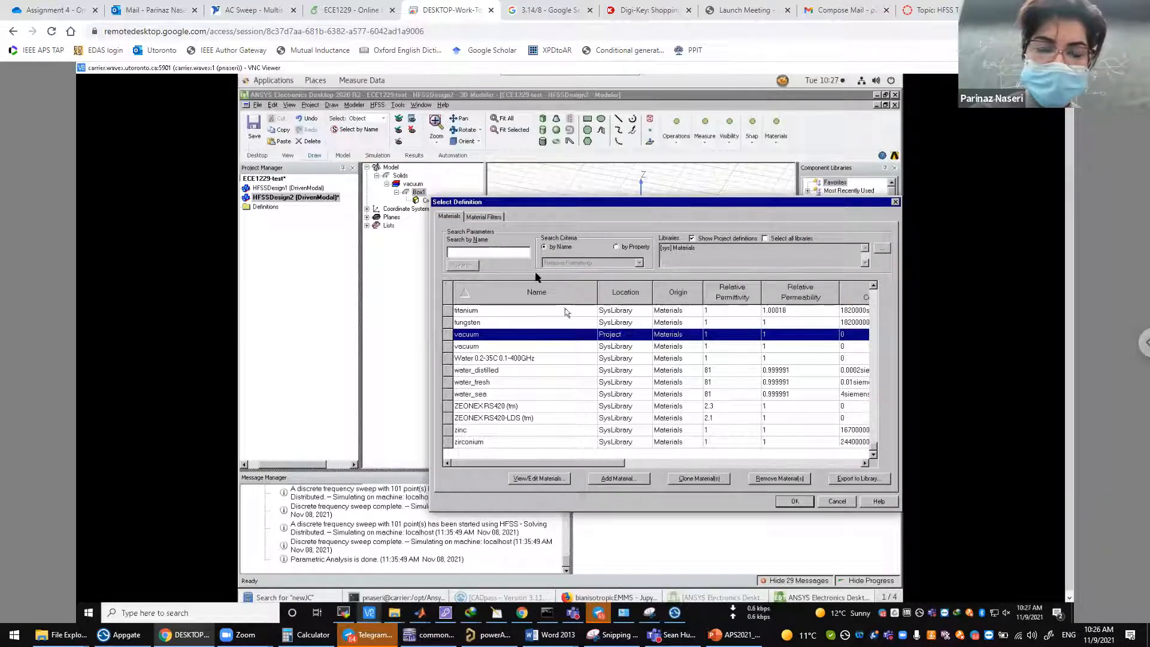
type("rogers")
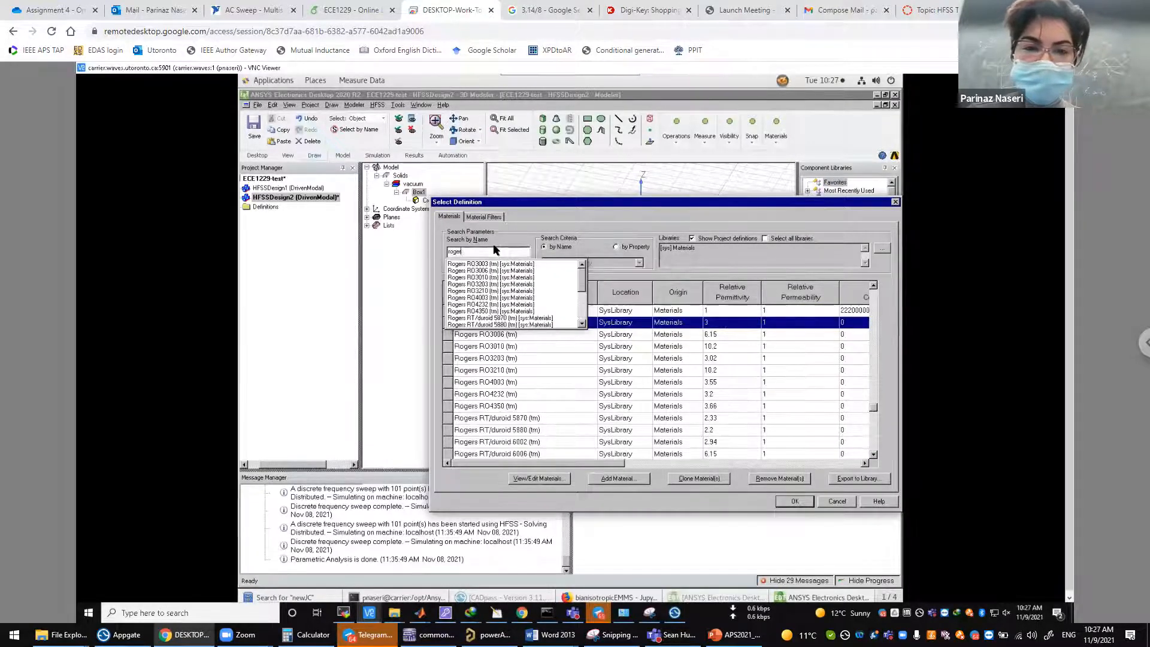
left_click(601, 222)
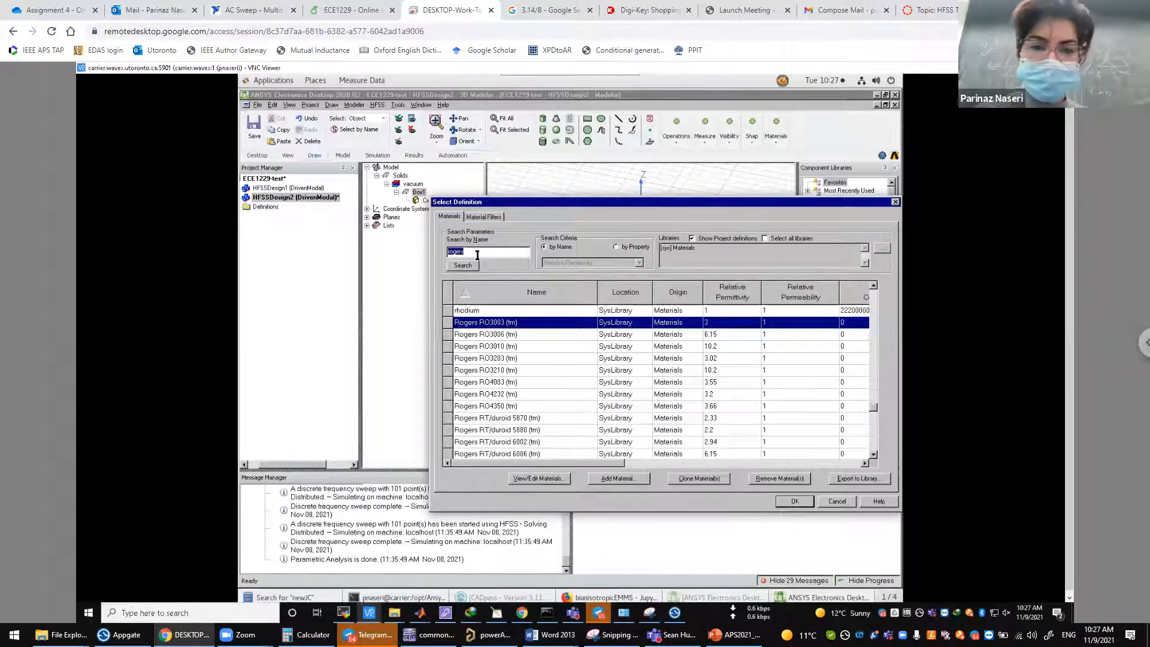
- Add a new material to the library and name it MyMaterial
left_click(618, 479)
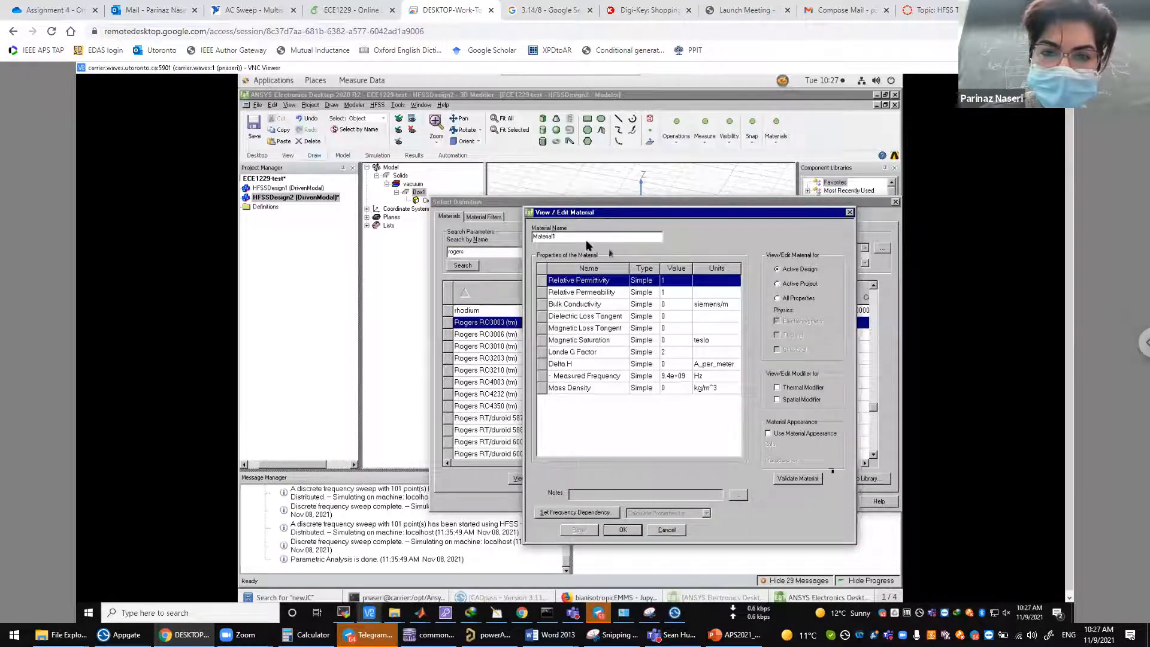
key("BackSpace")
key("BackSpace")
key("BackSpace")
key("BackSpace")
key("BackSpace")
key("BackSpace")
key("BackSpace")
key("BackSpace")
key("BackSpace")
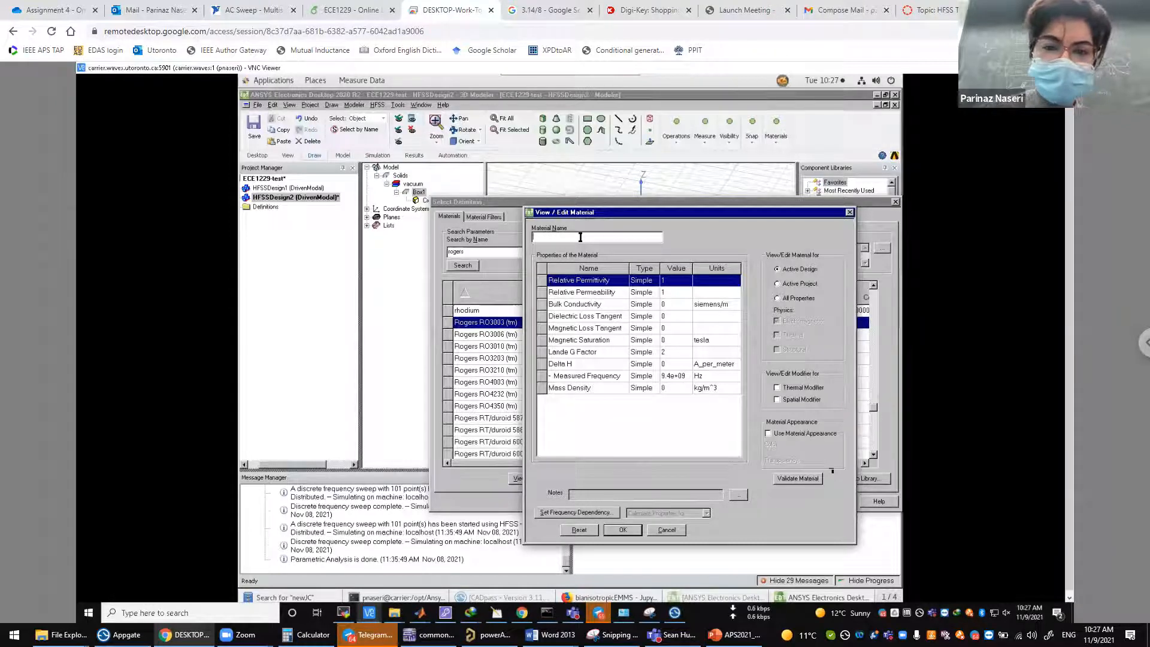
type("My")
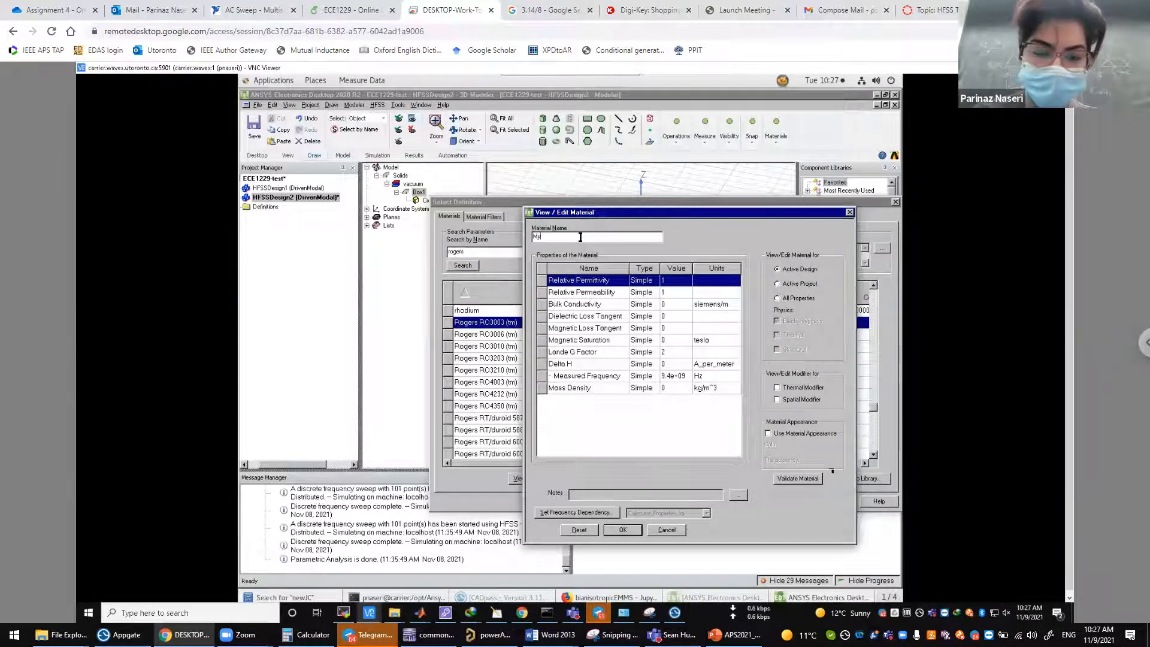
type("Material")
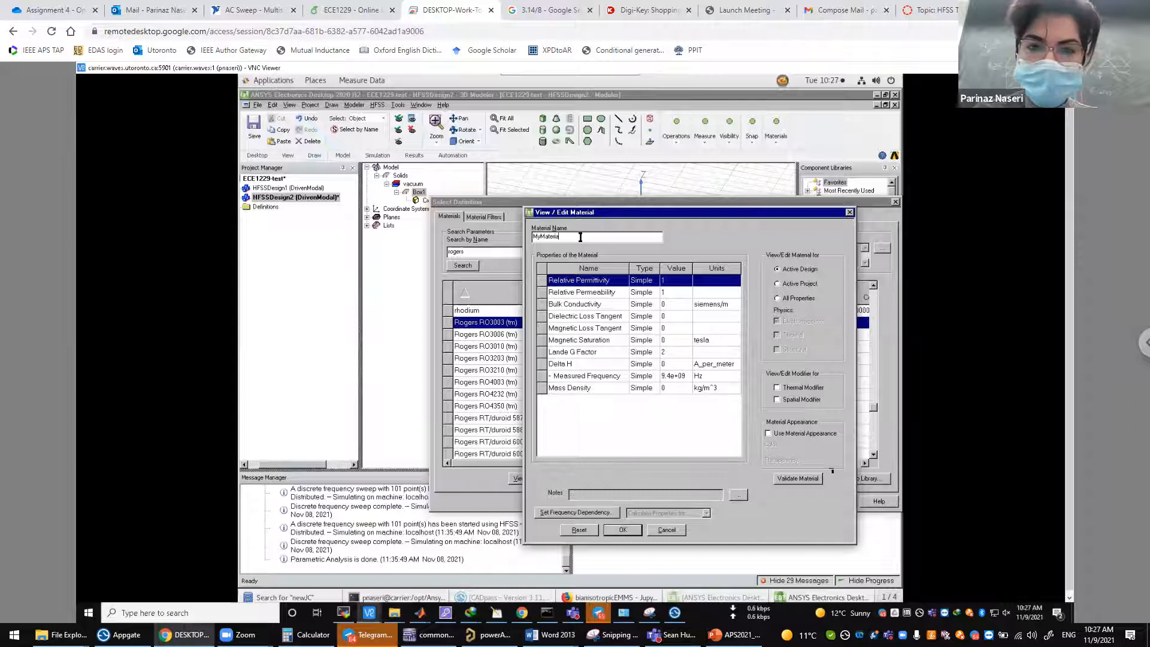
- Set MyMaterial's relative permittivity to 3.4 and its dielectric loss tangent to 0.001
left_click(672, 284)
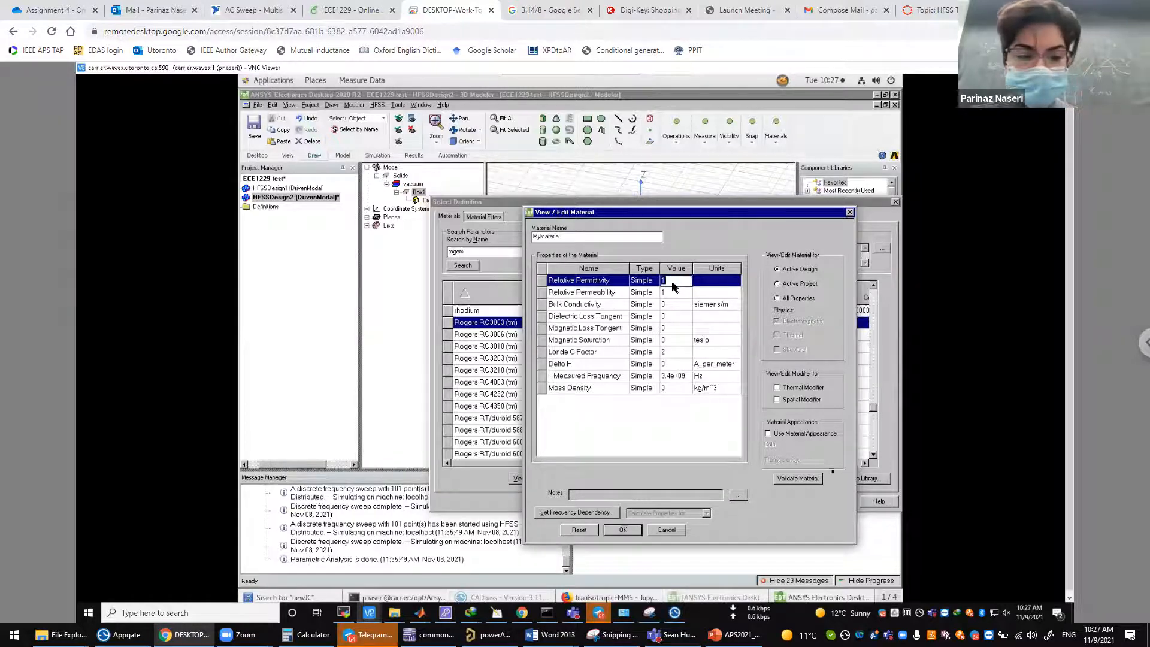
type("3.4")
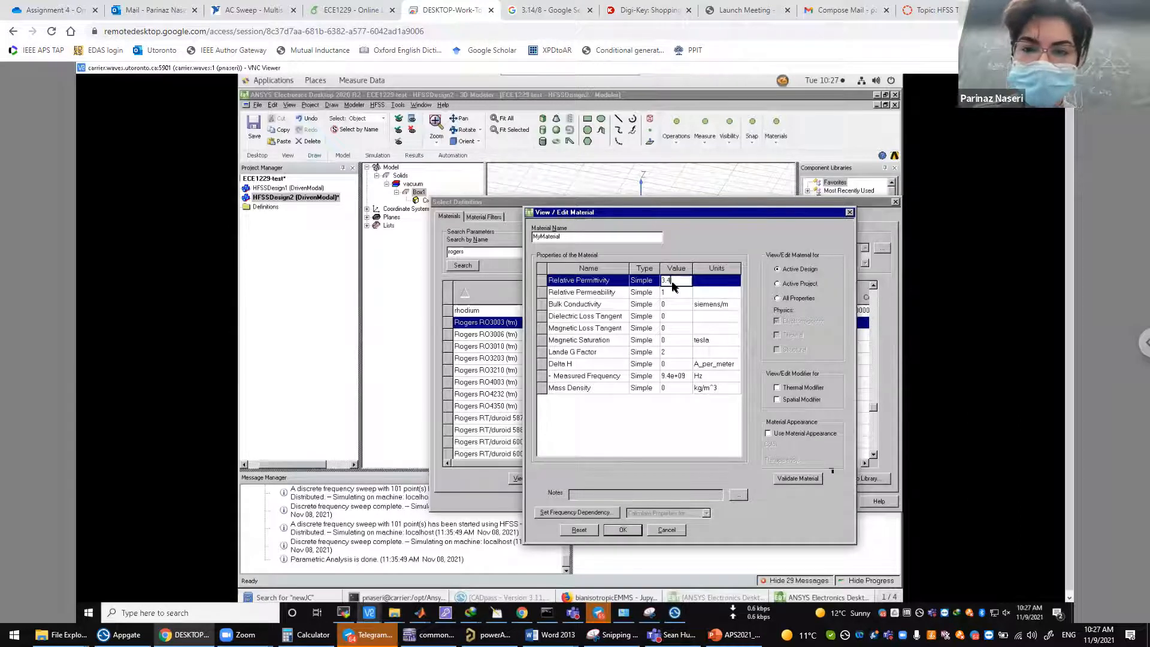
left_click(673, 318)
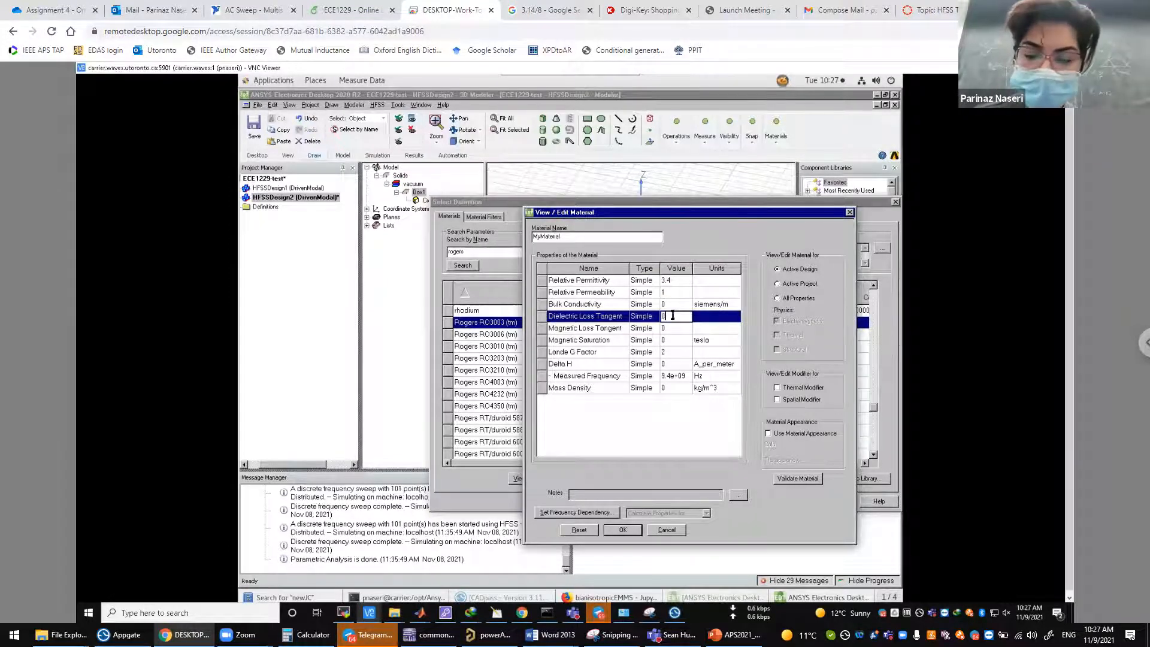
type(".0")
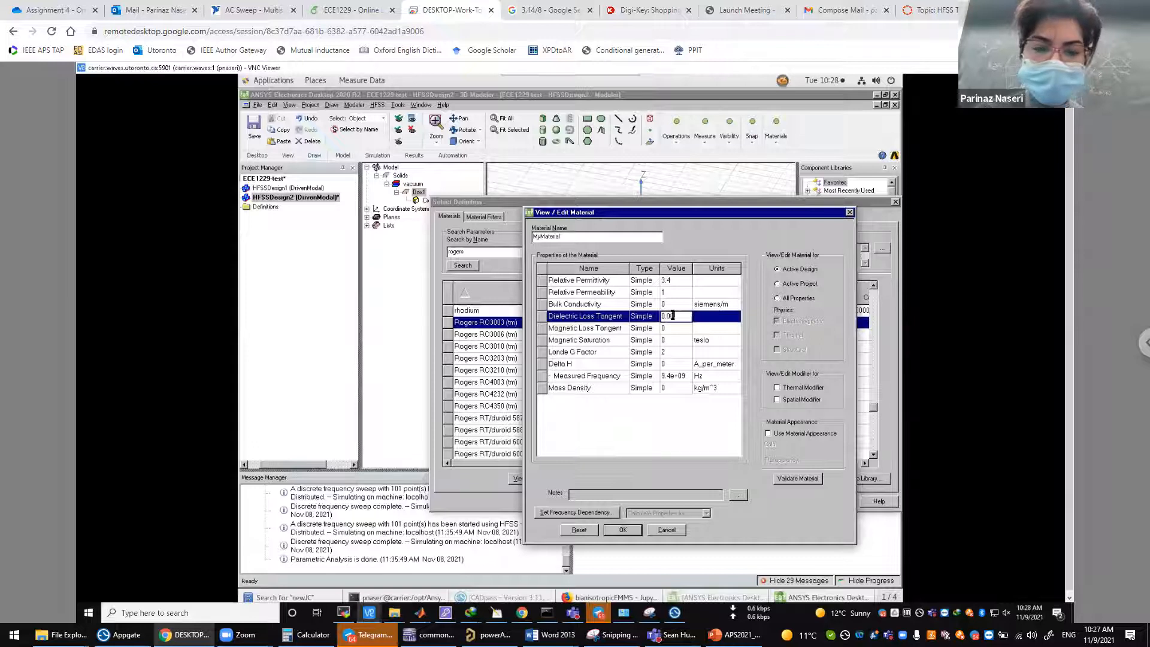
type("01")
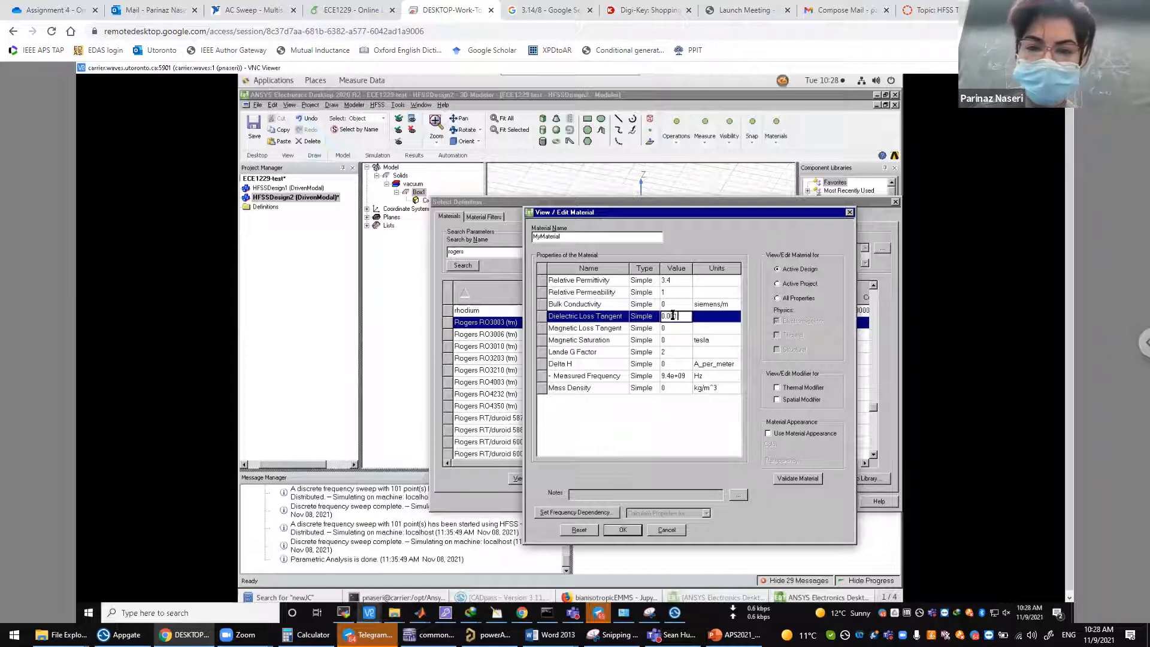
left_click(630, 435)
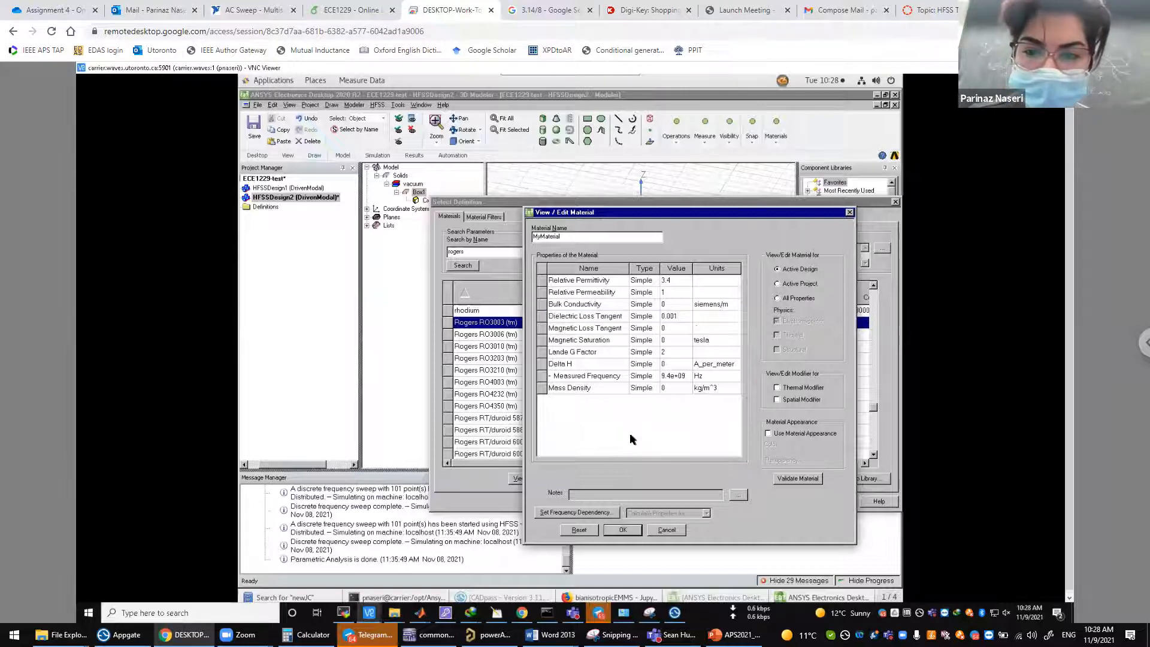
- Examine the material's measured frequency and the type options for relative permittivity, keeping the type Simple
left_click(672, 378)
left_click(672, 378)
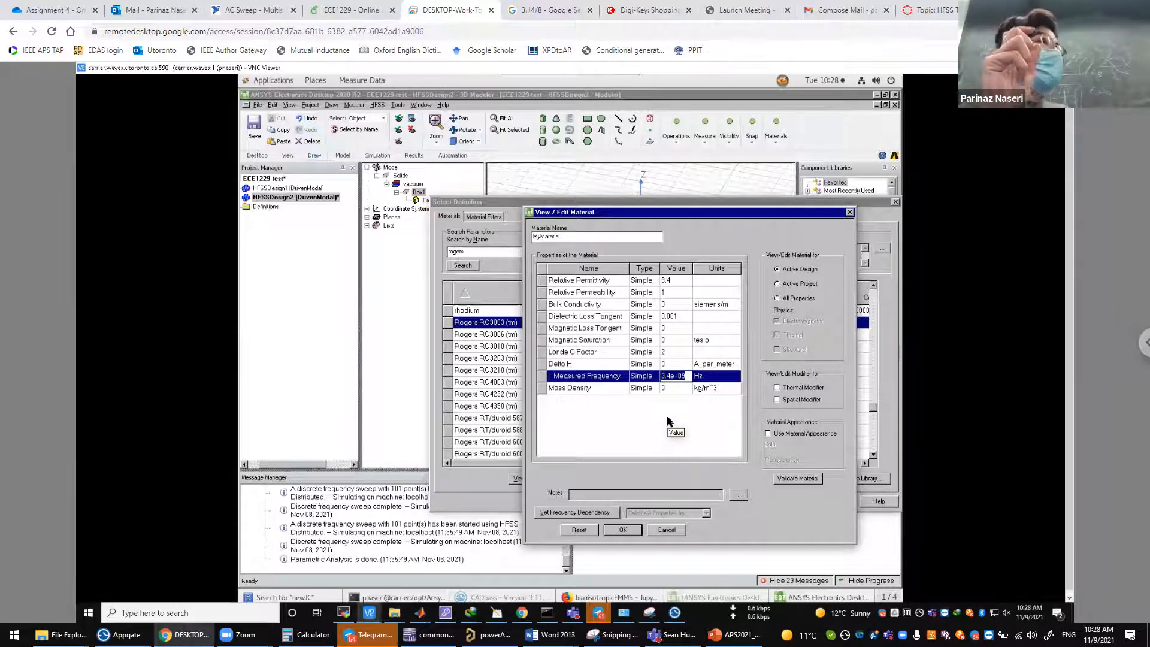
left_click(642, 281)
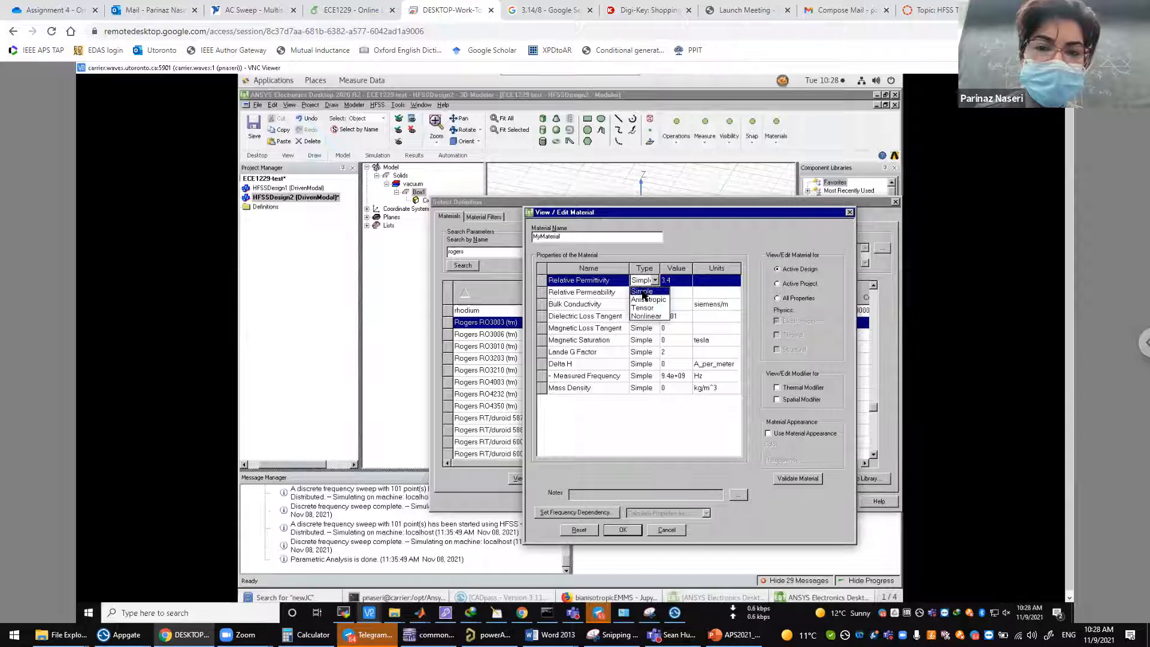
left_click(643, 292)
left_click(623, 435)
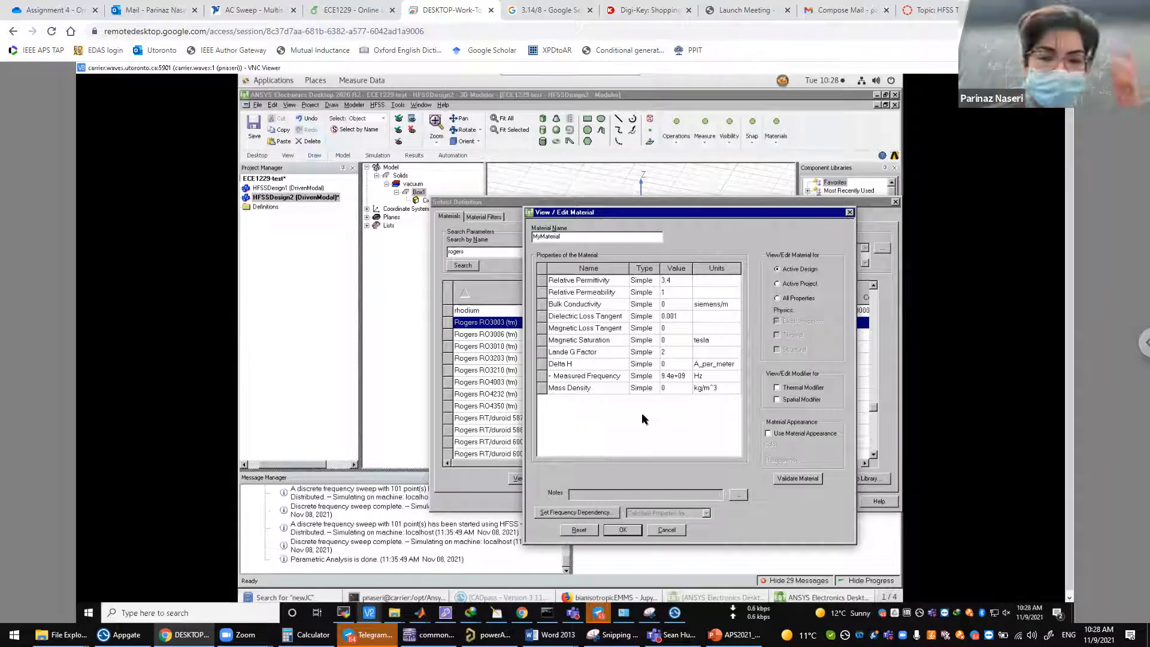
- Save MyMaterial and assign it to the box, leaving the box deselected
left_click(612, 530)
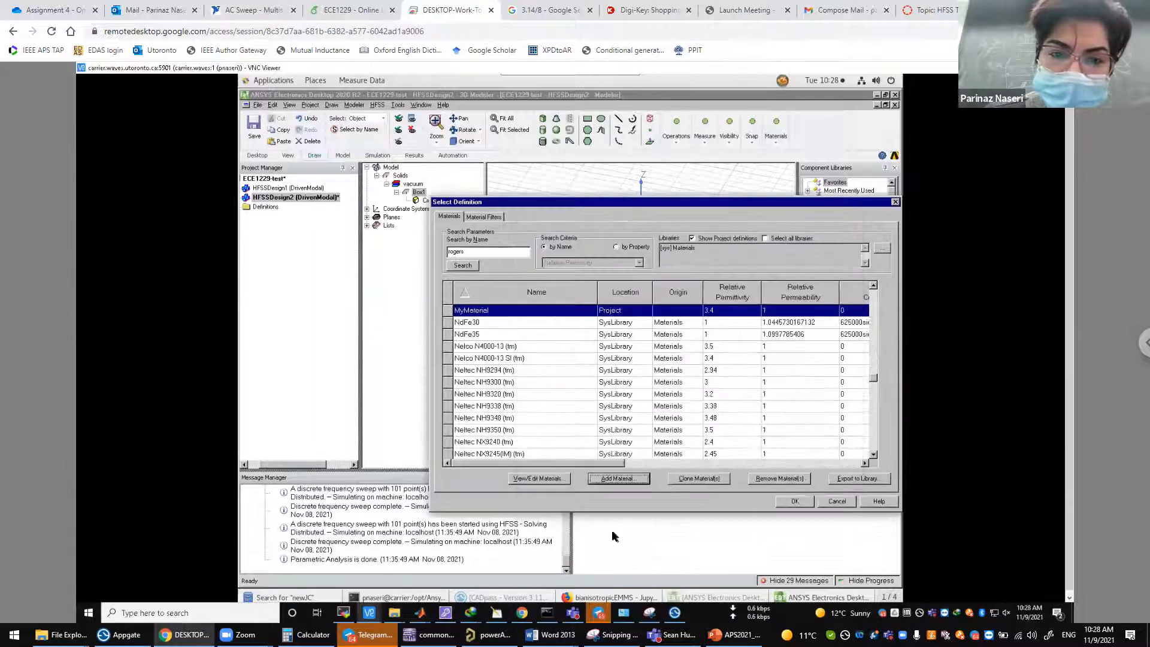
left_click(795, 502)
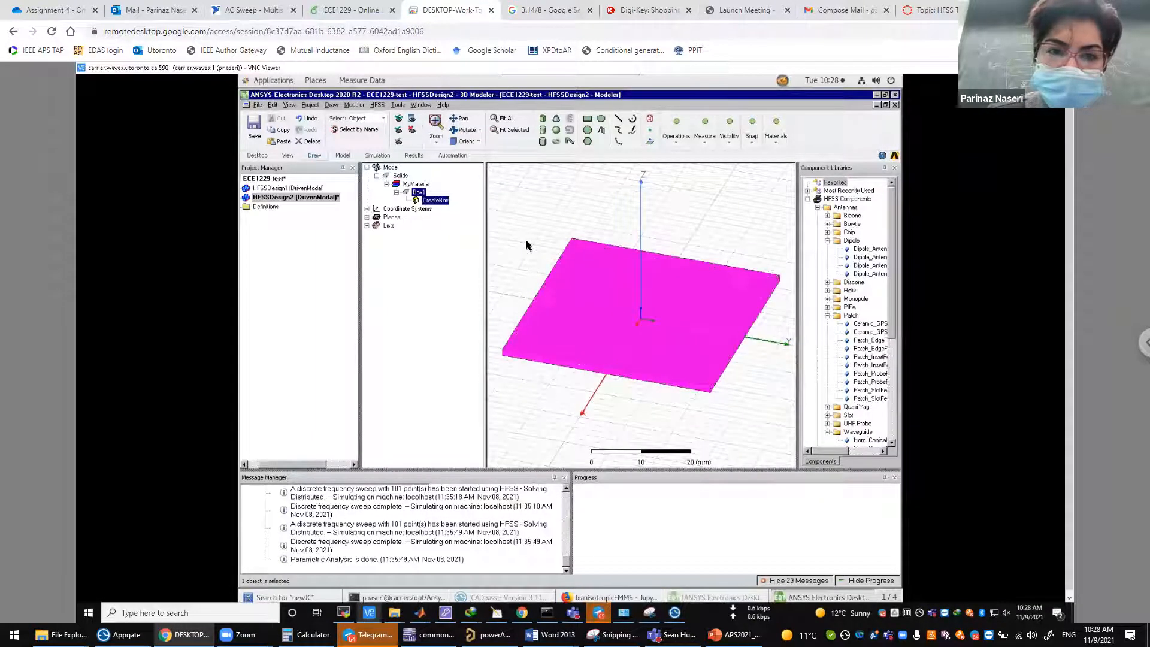
left_click(510, 238)
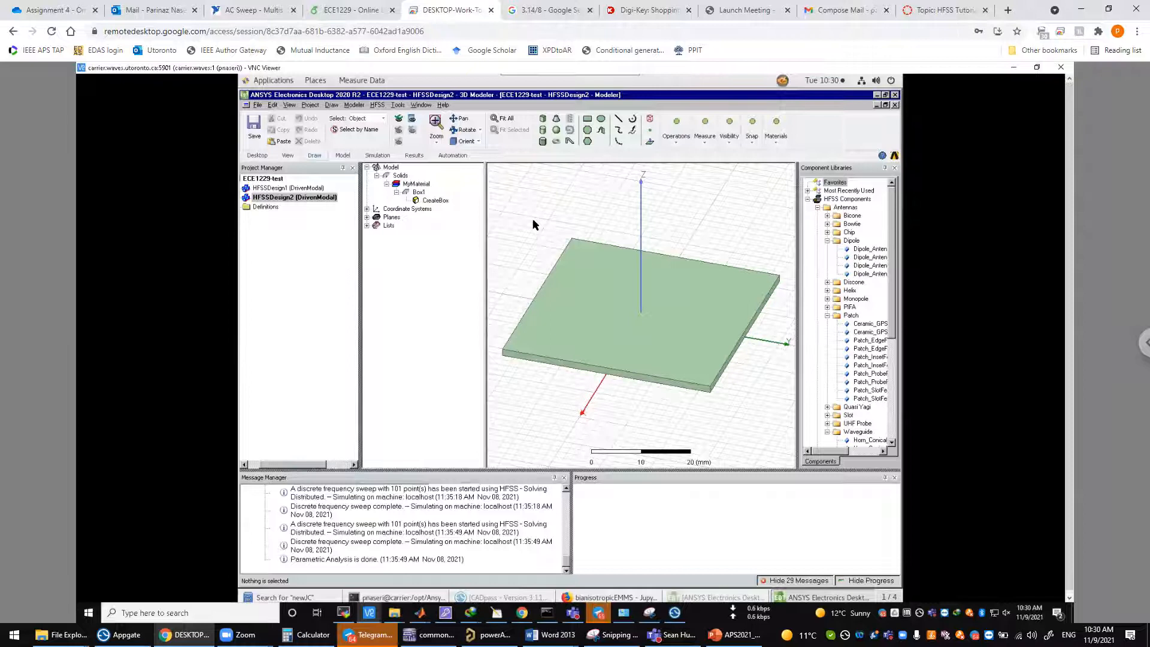
- Rename the box as Substrate and leave it deselected
double_click(419, 193)
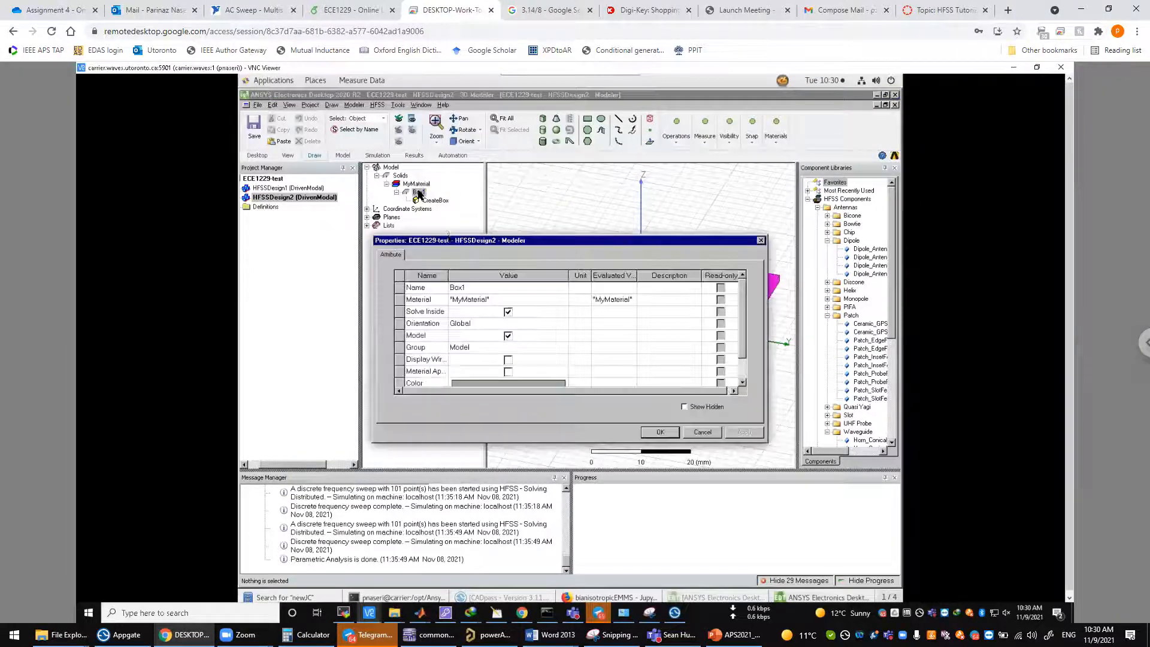
left_click(491, 299)
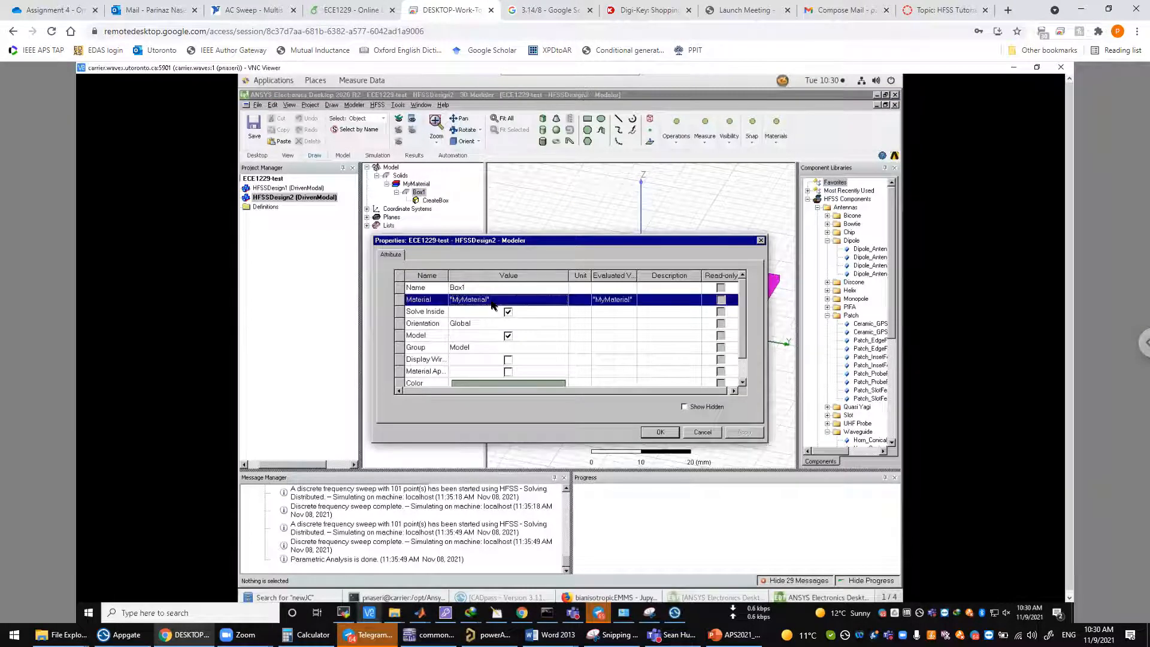
left_click(462, 289)
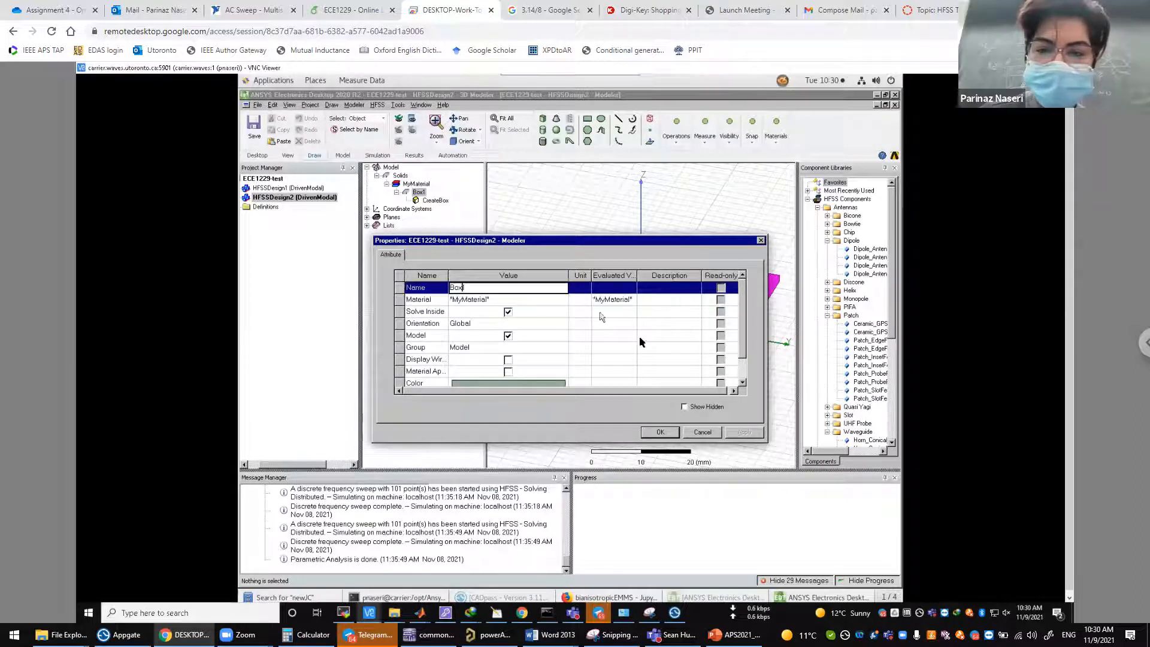
key("BackSpace")
key("BackSpace")
key("BackSpace")
key("BackSpace")
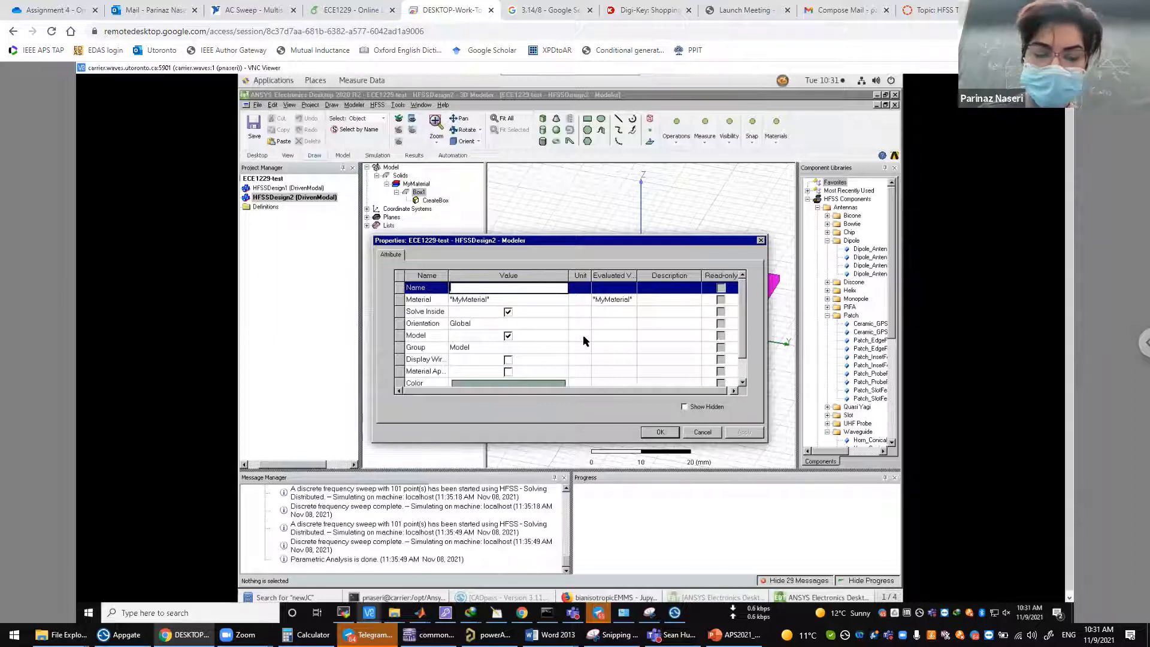
type("S")
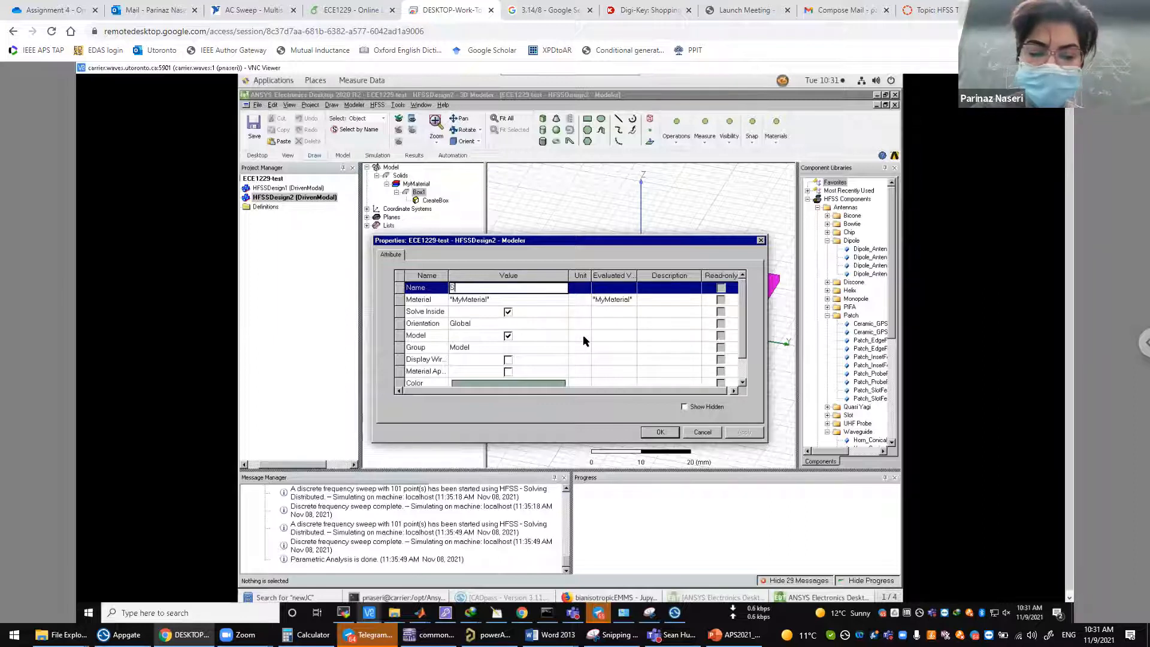
type("ubstrate")
left_click(660, 432)
left_click(523, 229)
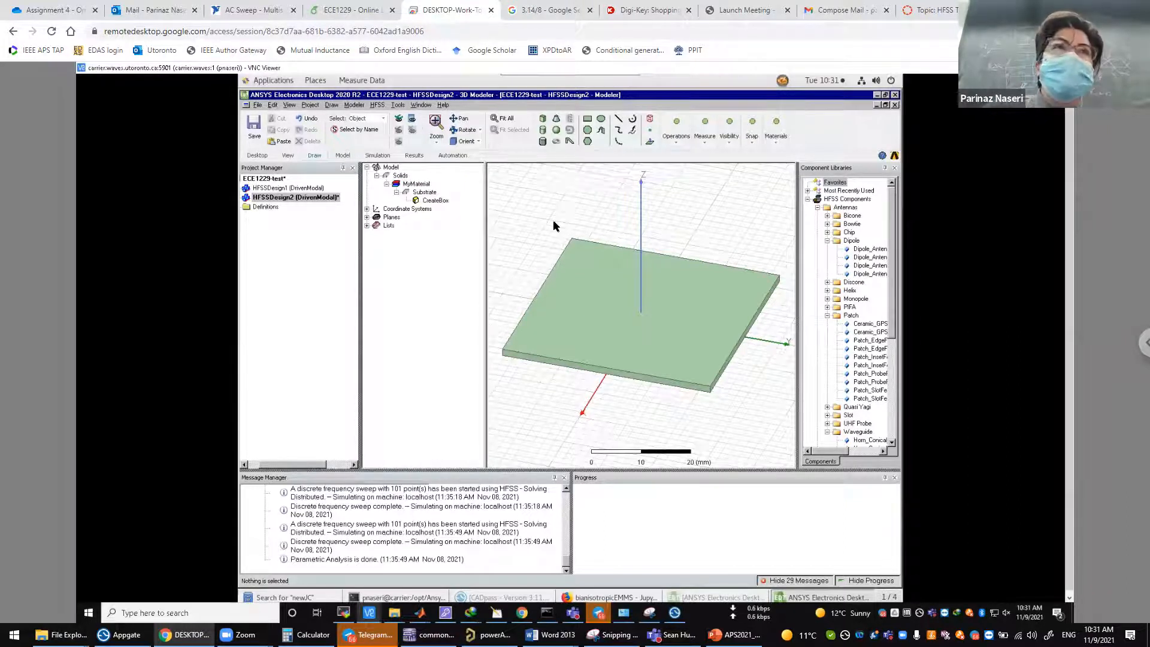
- Draw a rectangle of about 16 by 16 mm near the substrate's centre, starting at about (-10, -8, 0) mm
left_click(587, 120)
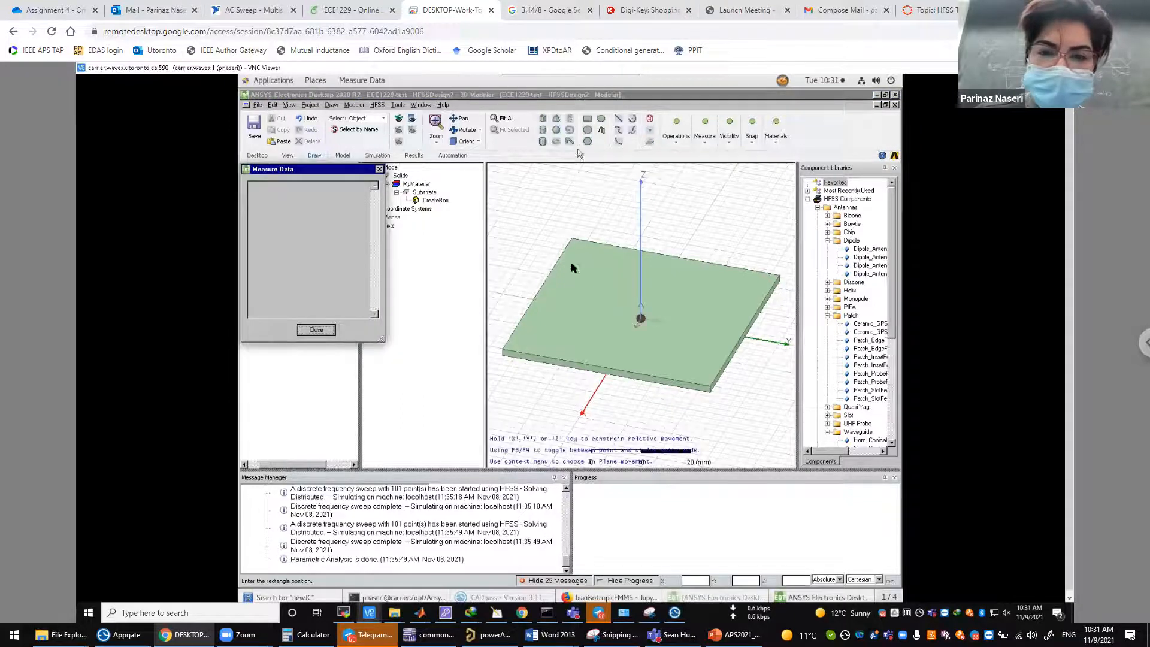
left_click(619, 289)
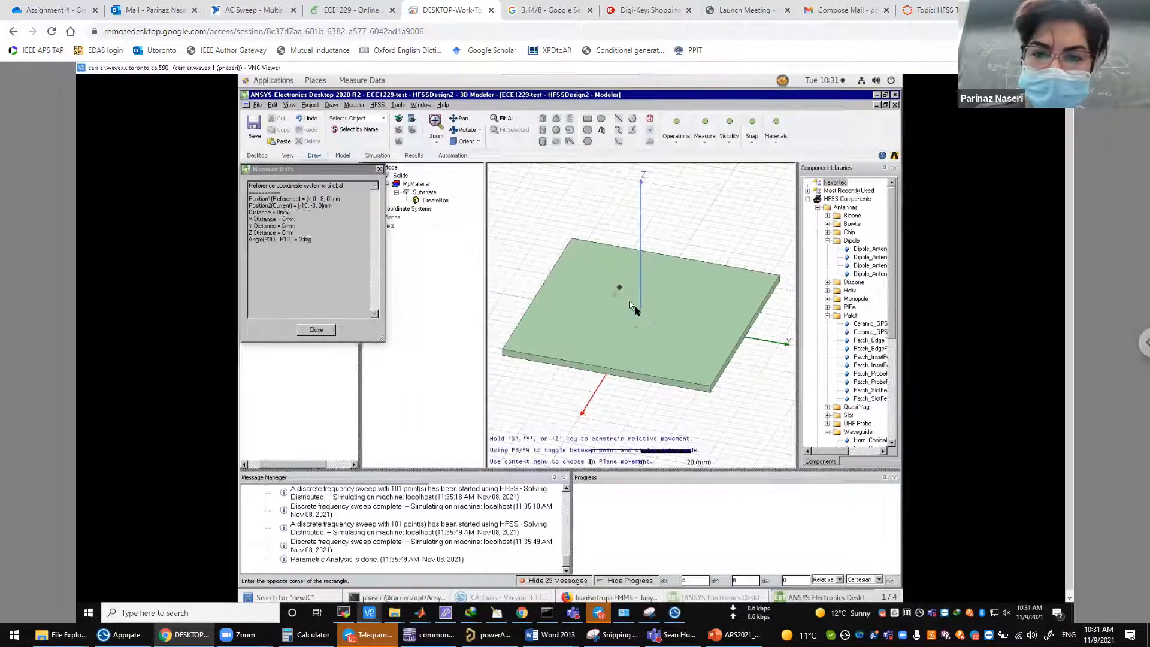
left_click(663, 339)
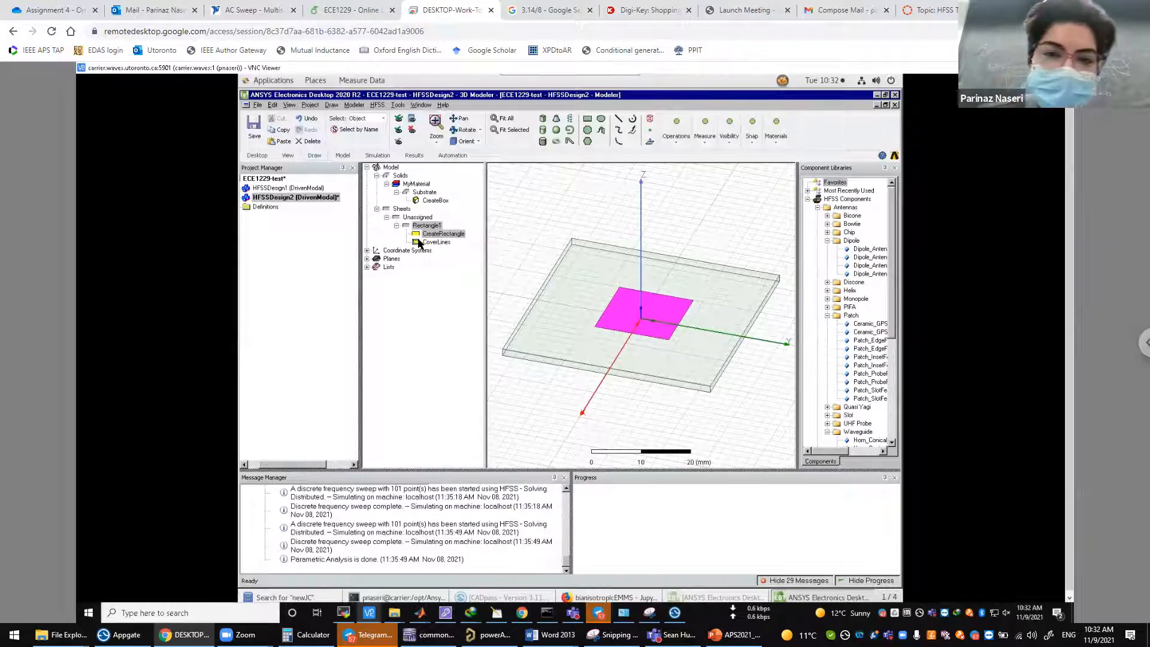
- Set the rectangle's position to -px/2, -py/2, h
double_click(436, 237)
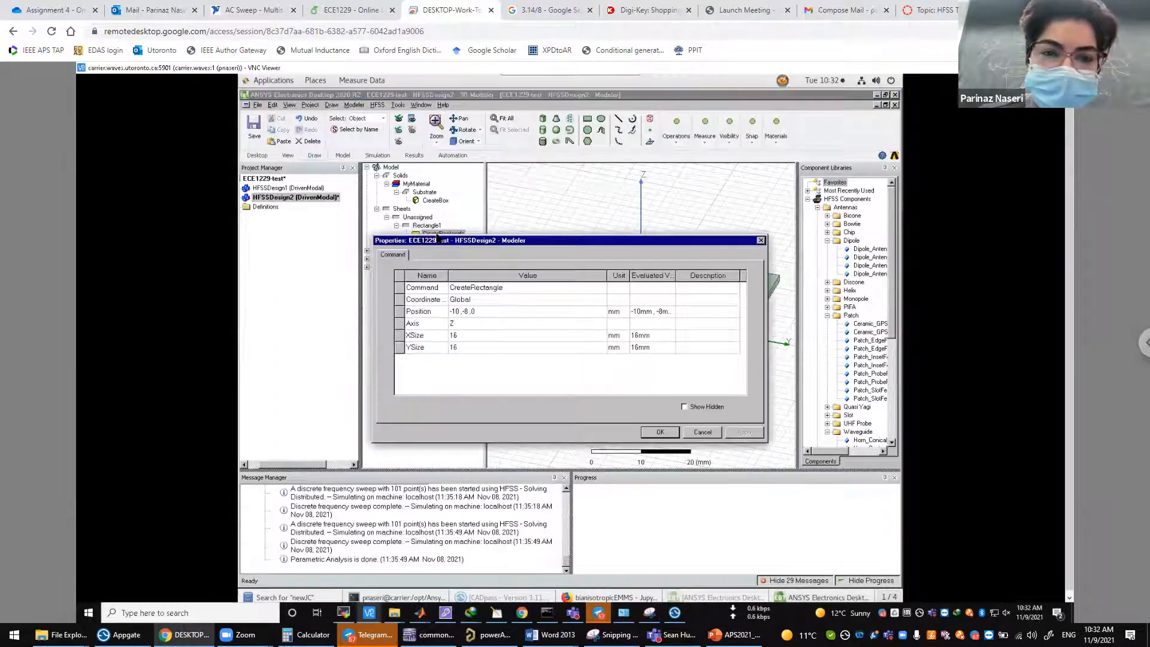
left_click(488, 311)
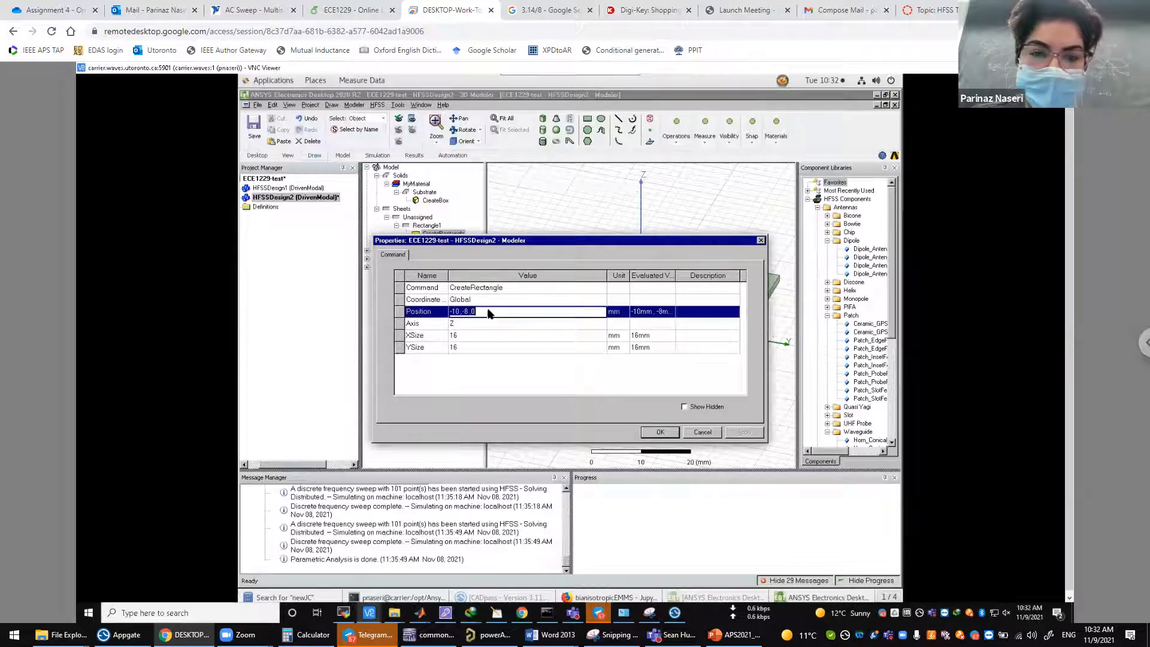
key("BackSpace")
type("-px")
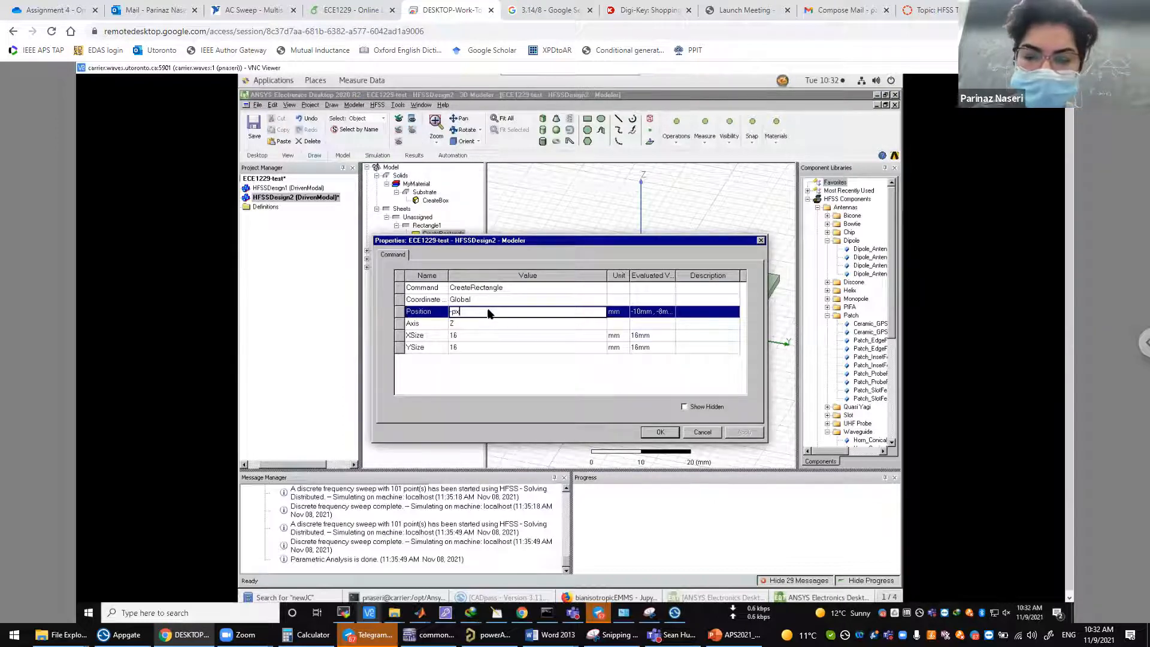
type("/2,")
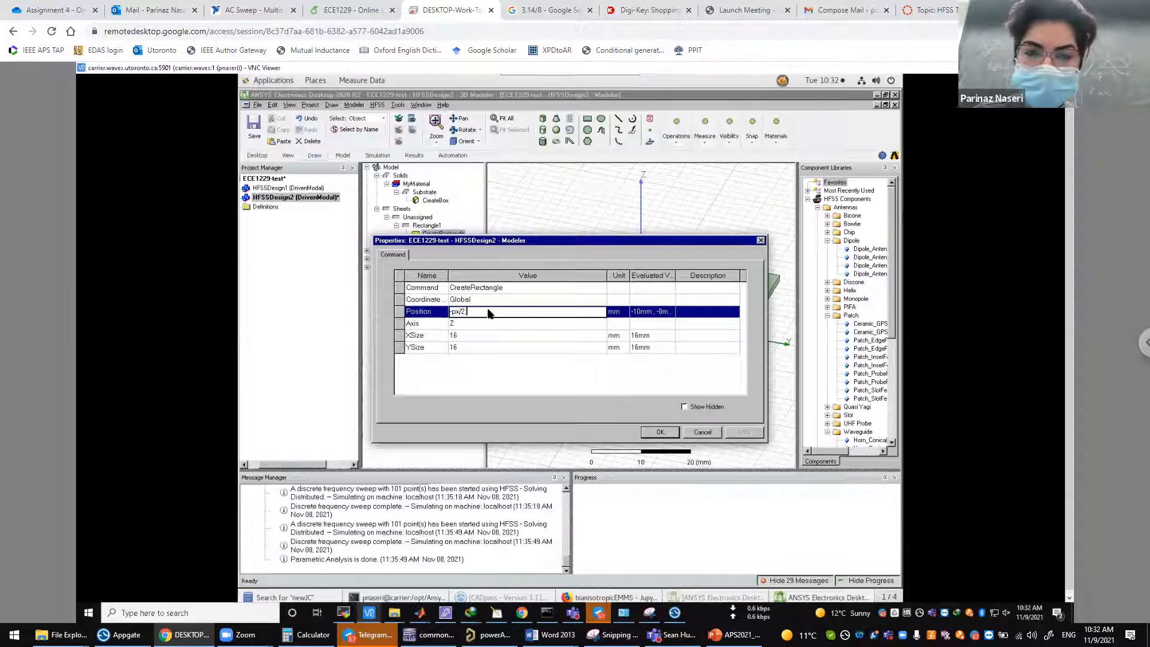
type("-p")
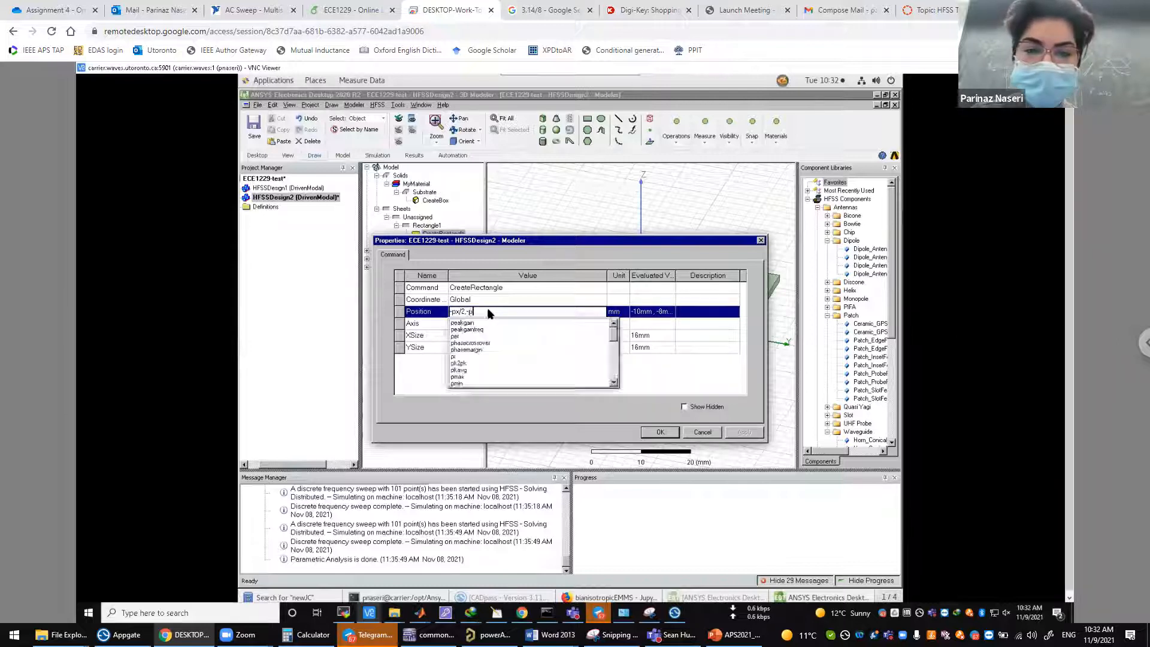
type("y/2,")
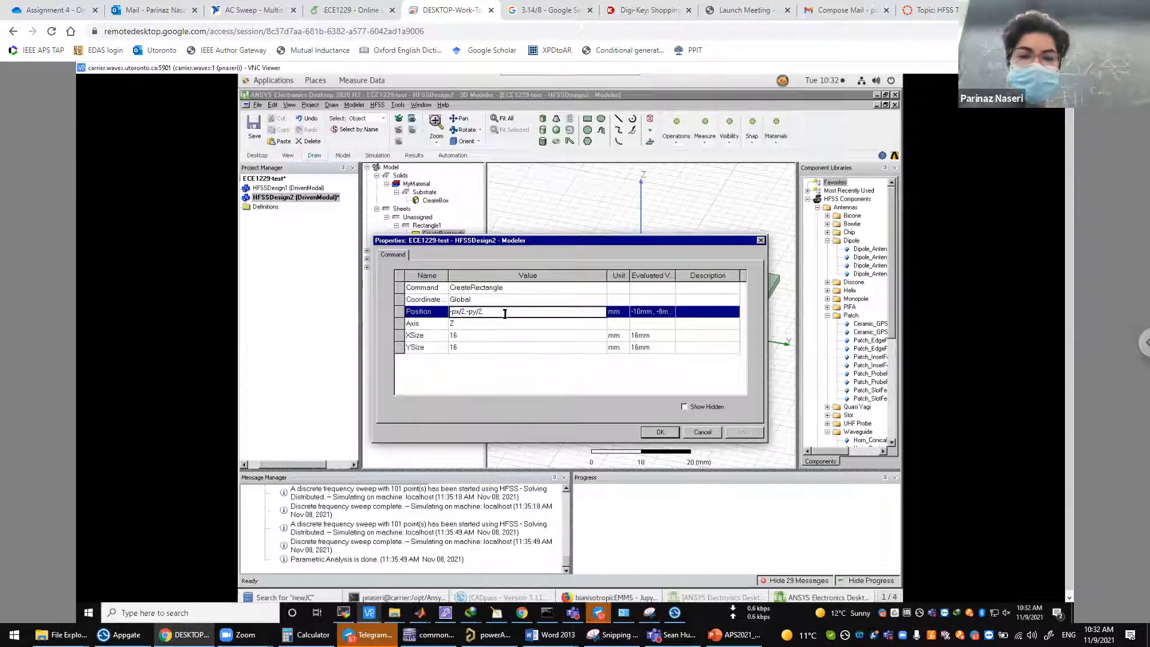
type("h")
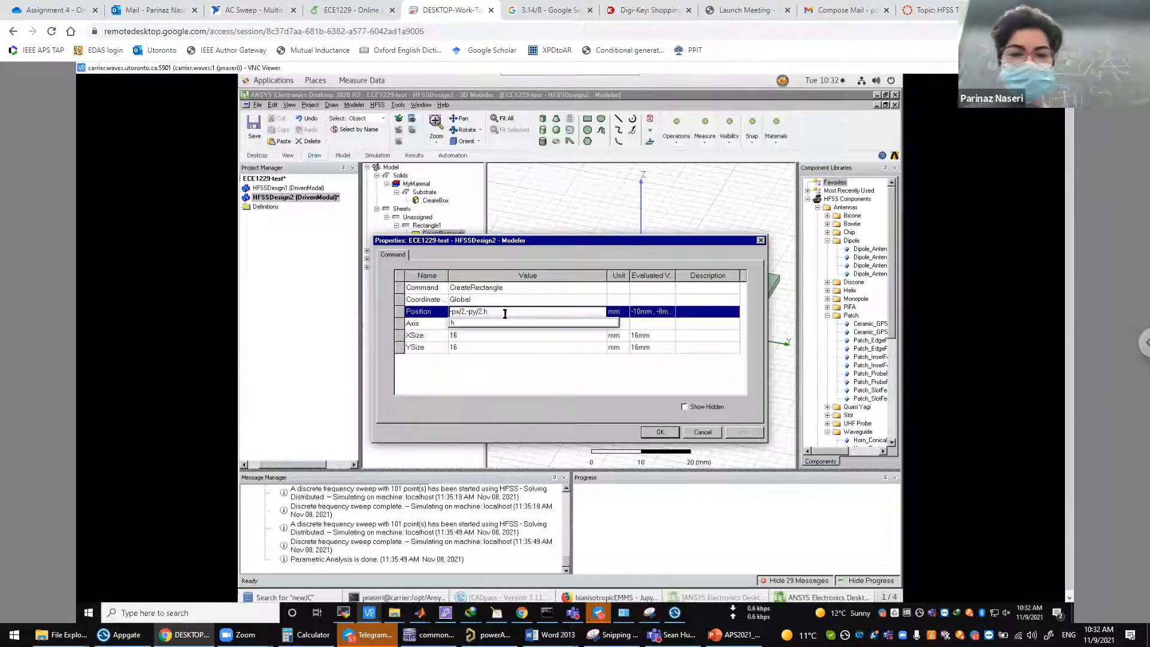
left_click(495, 362)
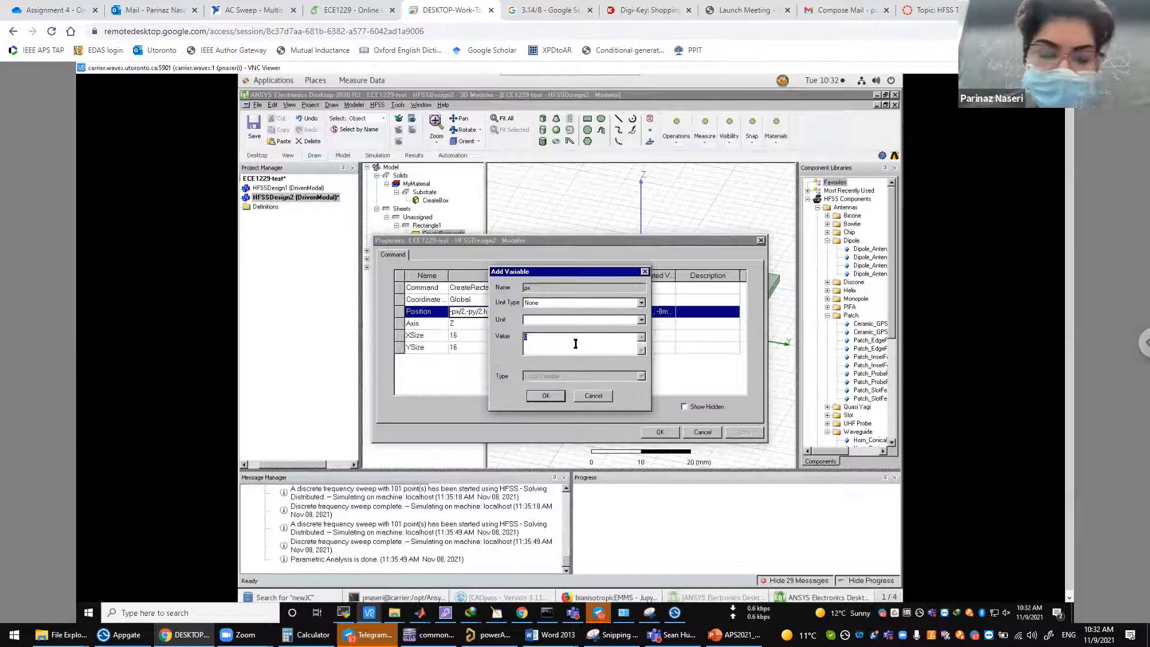
type("lambda/")
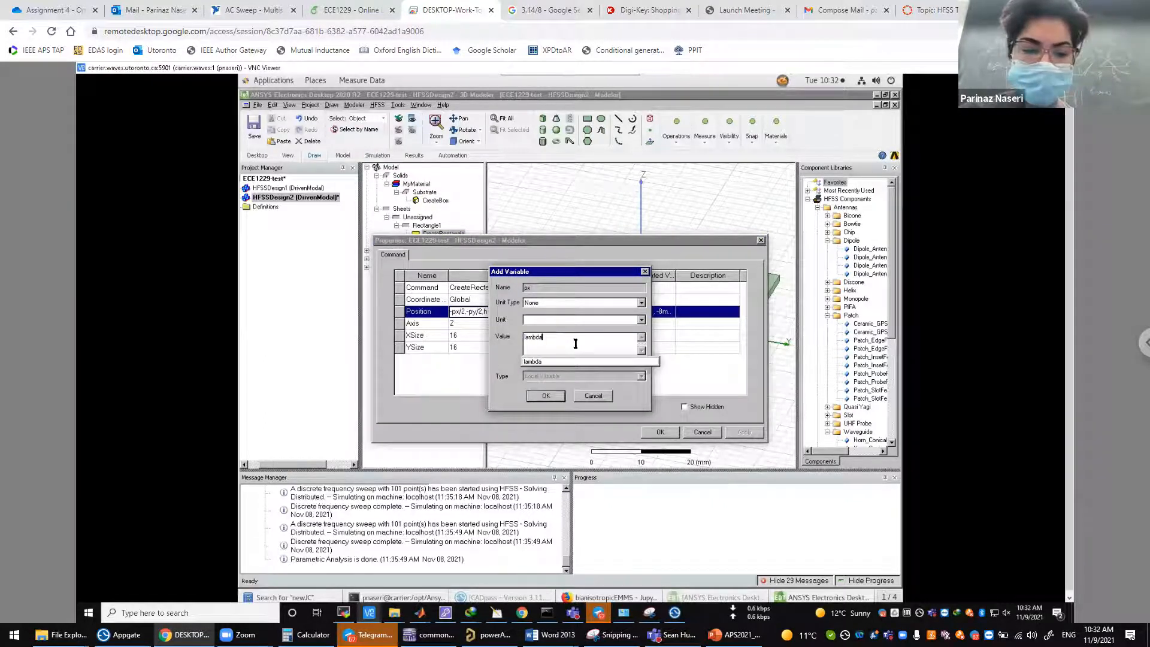
key("BackSpace")
key("BackSpace")
key("BackSpace")
key("BackSpace")
key("BackSpace")
key("BackSpace")
key("BackSpace")
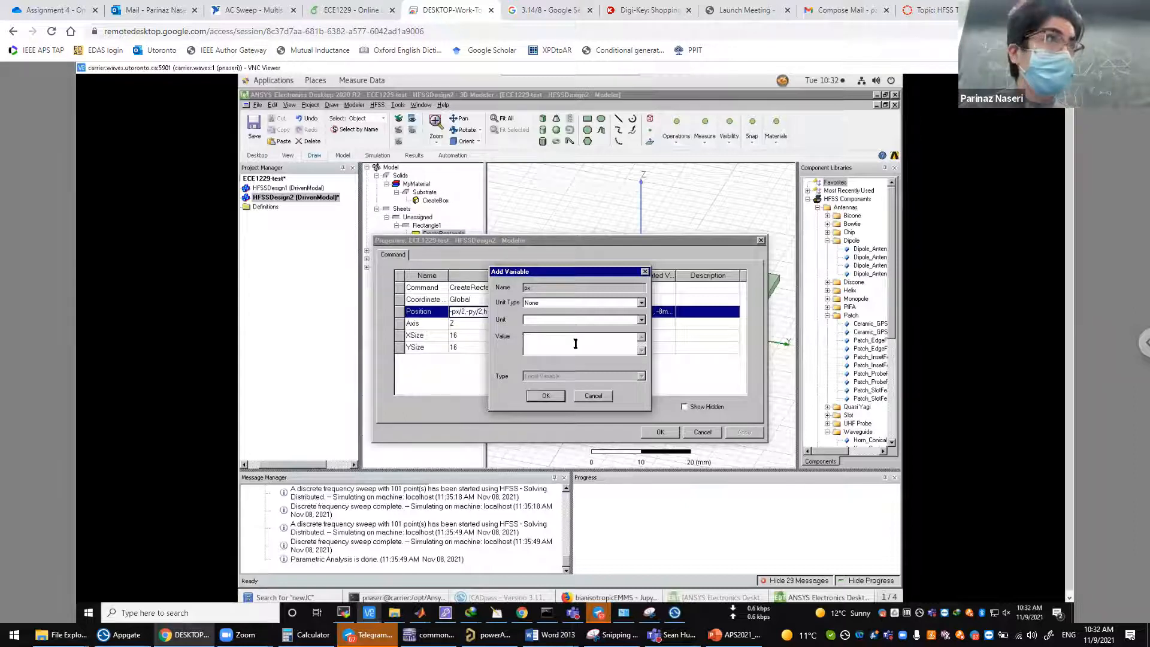
- Define the new variables px and py as 15mm each
type("15mm")
key("Return")
type("15mm")
key("Return")
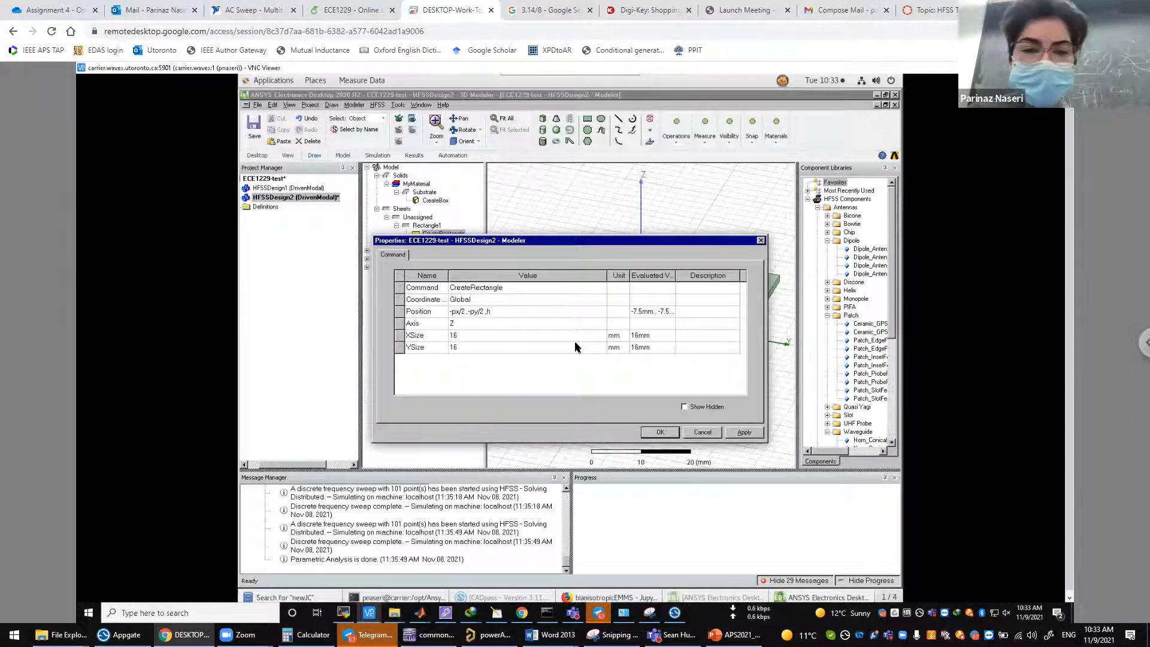
- Set the rectangle's X size to px and its Y size to py, and apply the changes
left_click(515, 335)
type("px")
left_click(437, 372)
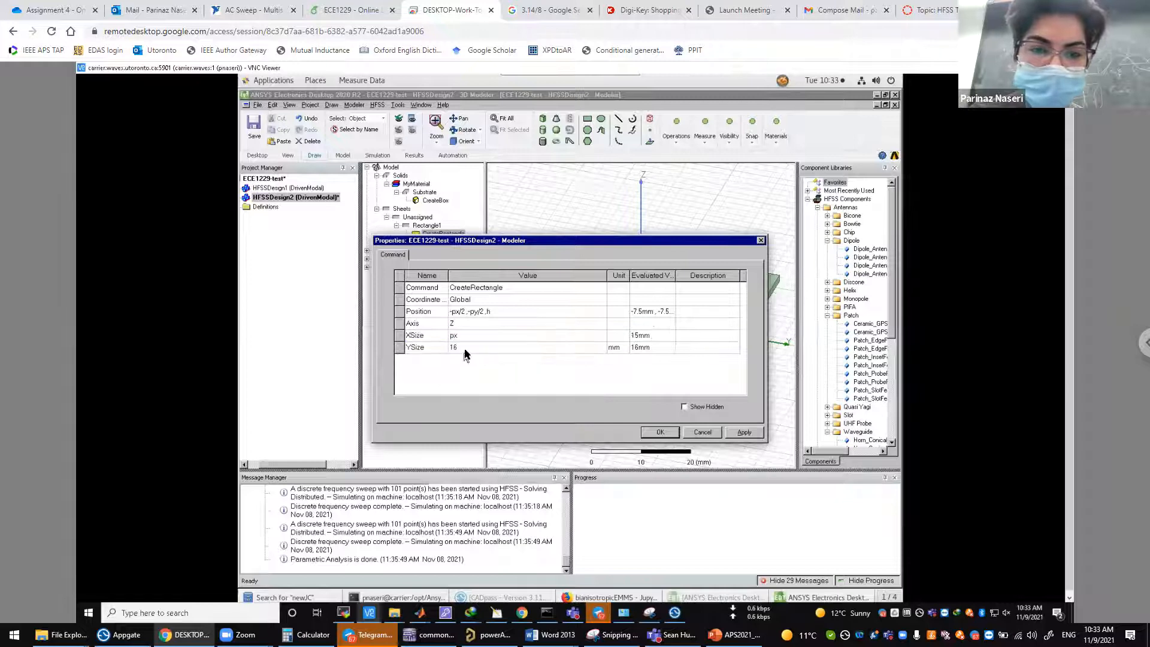
left_click(465, 349)
type("py")
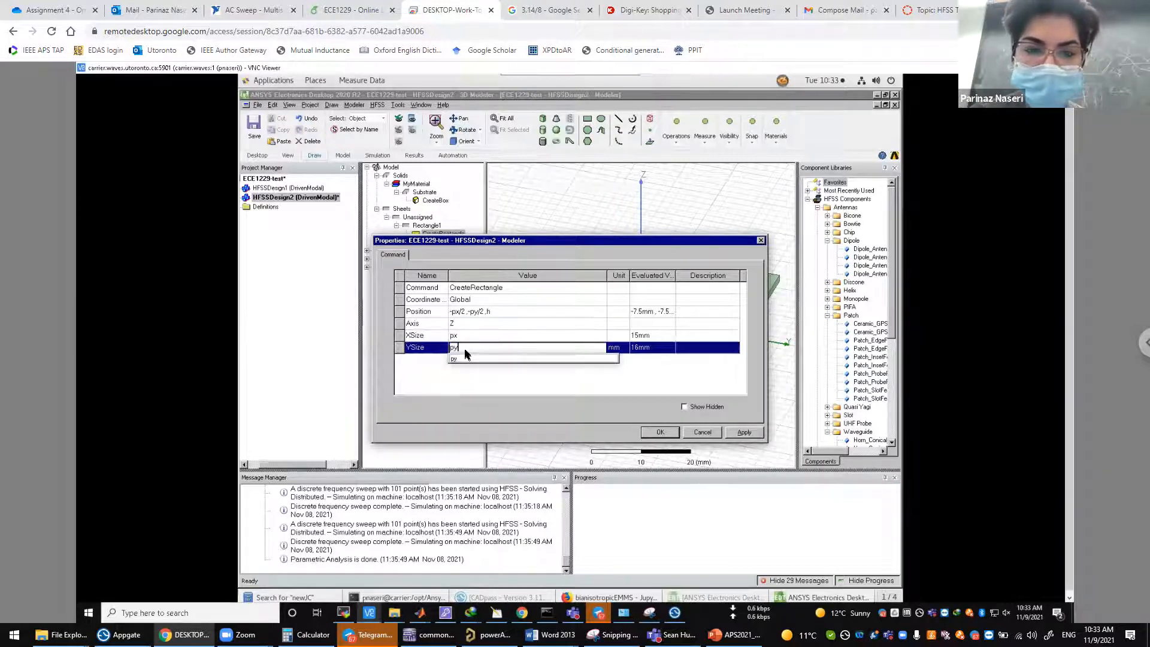
left_click(619, 383)
left_click(661, 433)
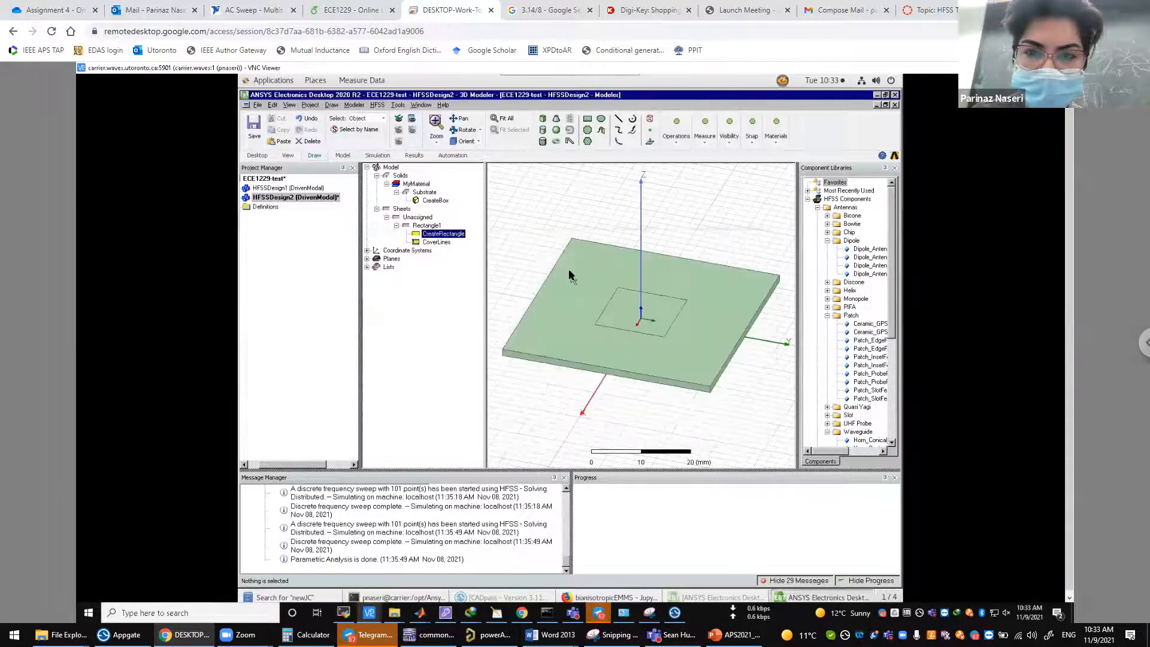
- Change the colour of the central rectangle to dark red
double_click(424, 226)
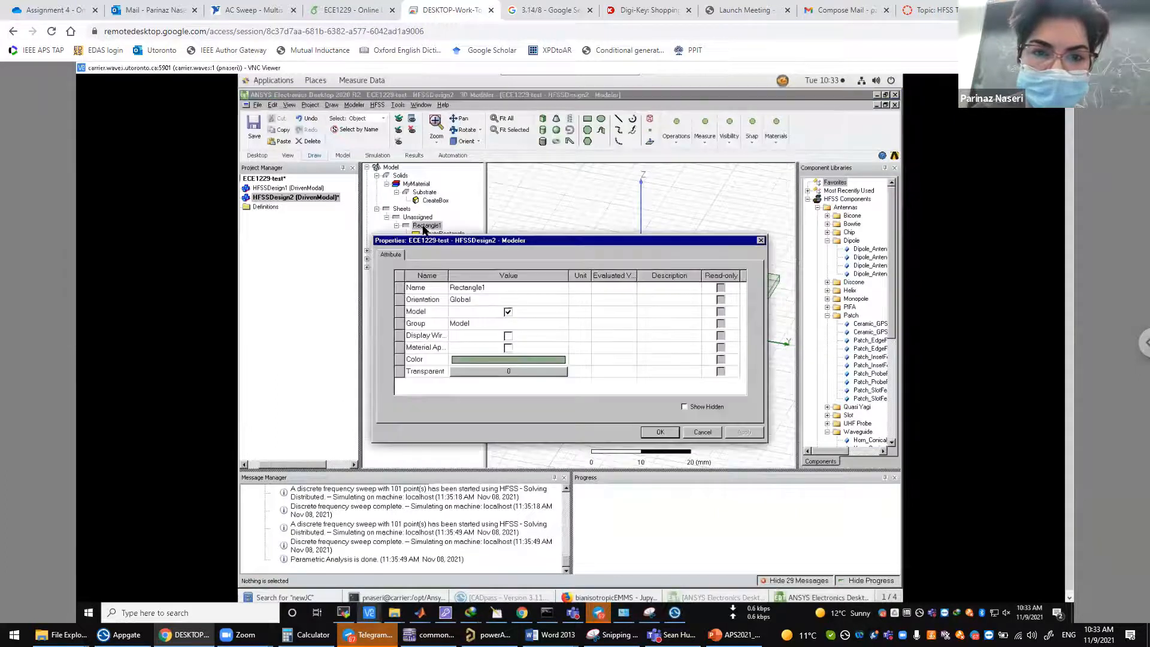
left_click(511, 359)
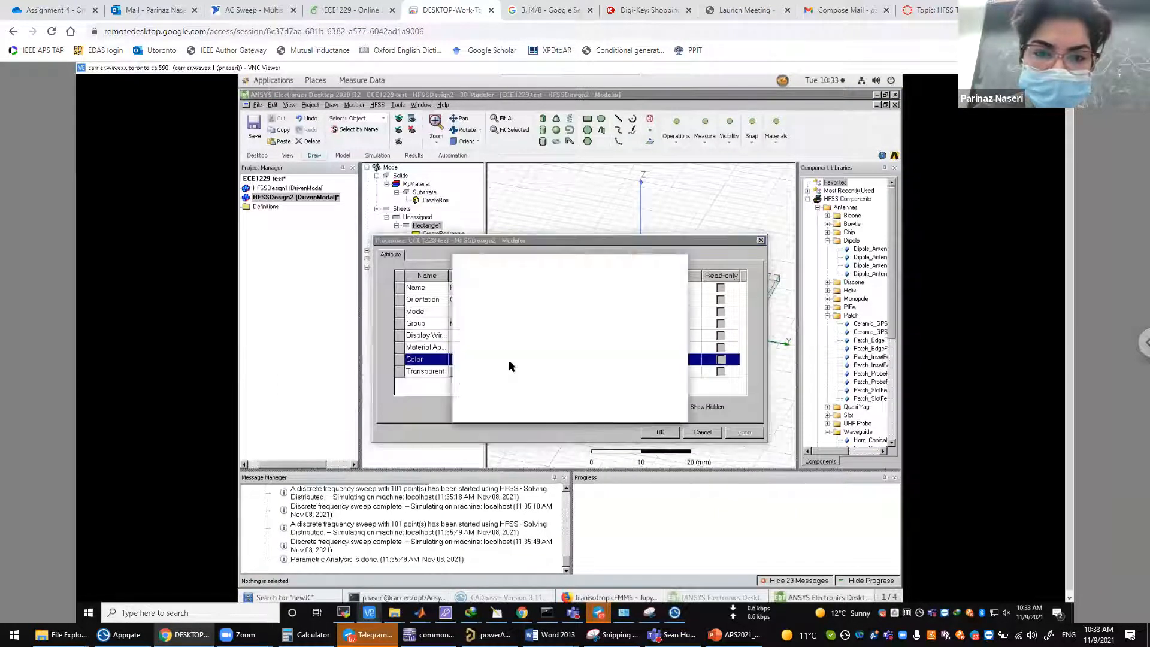
left_click(467, 319)
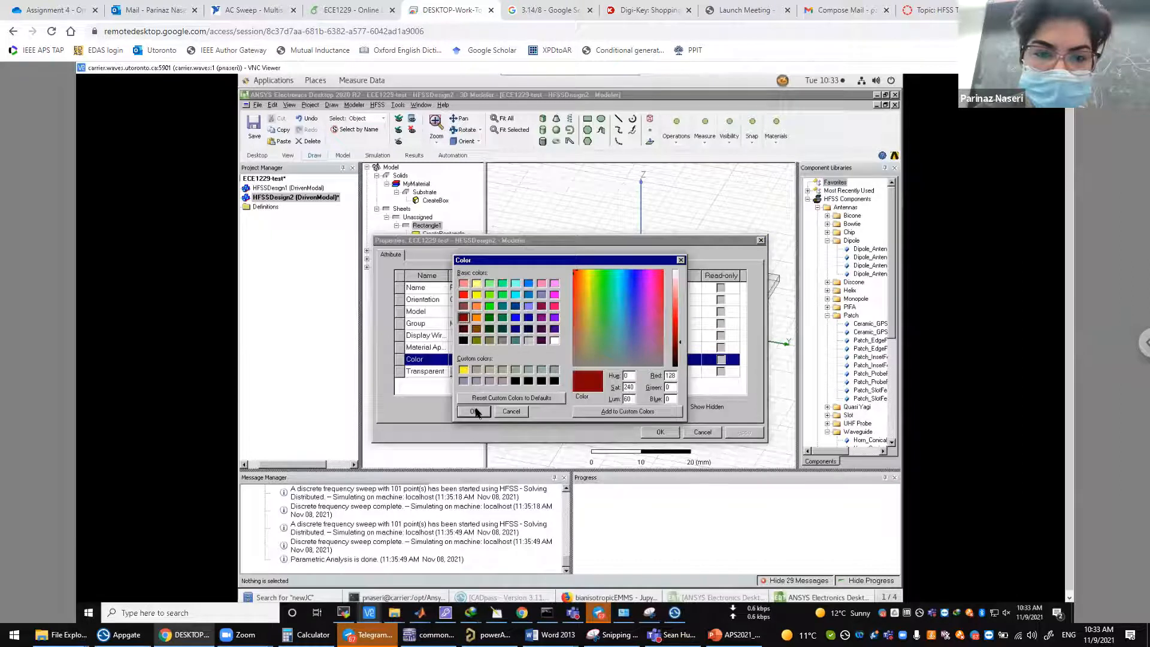
left_click(473, 411)
left_click(657, 432)
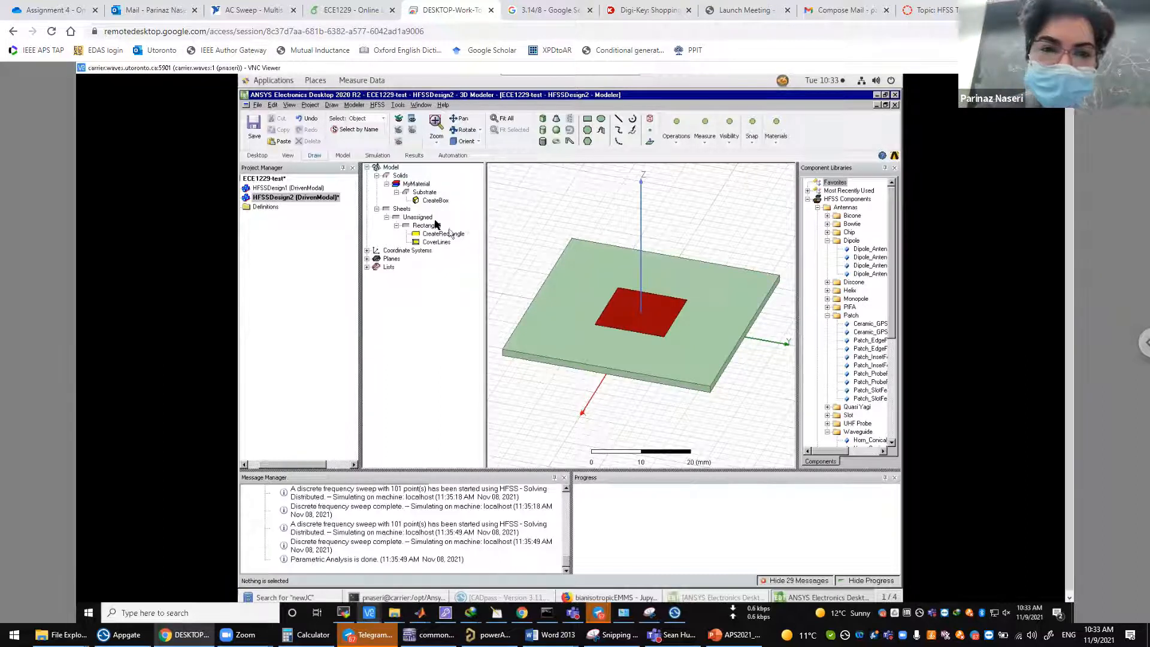
- Set the Substrate's transparency to 0.89
double_click(420, 192)
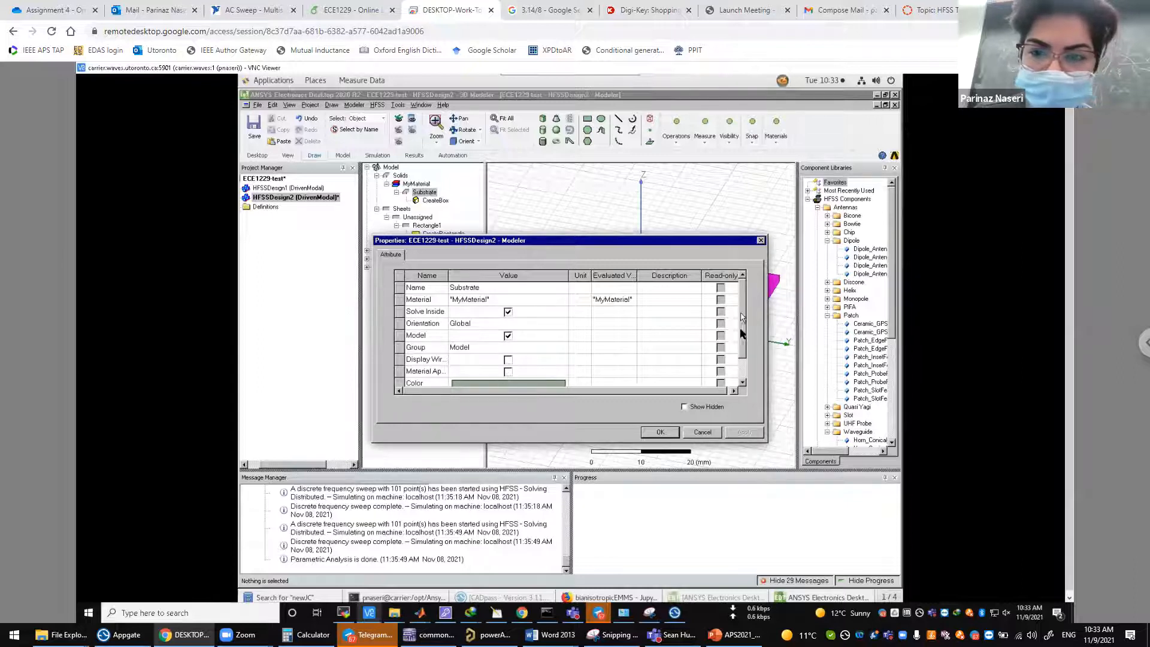
scroll(741, 332, "down", 1)
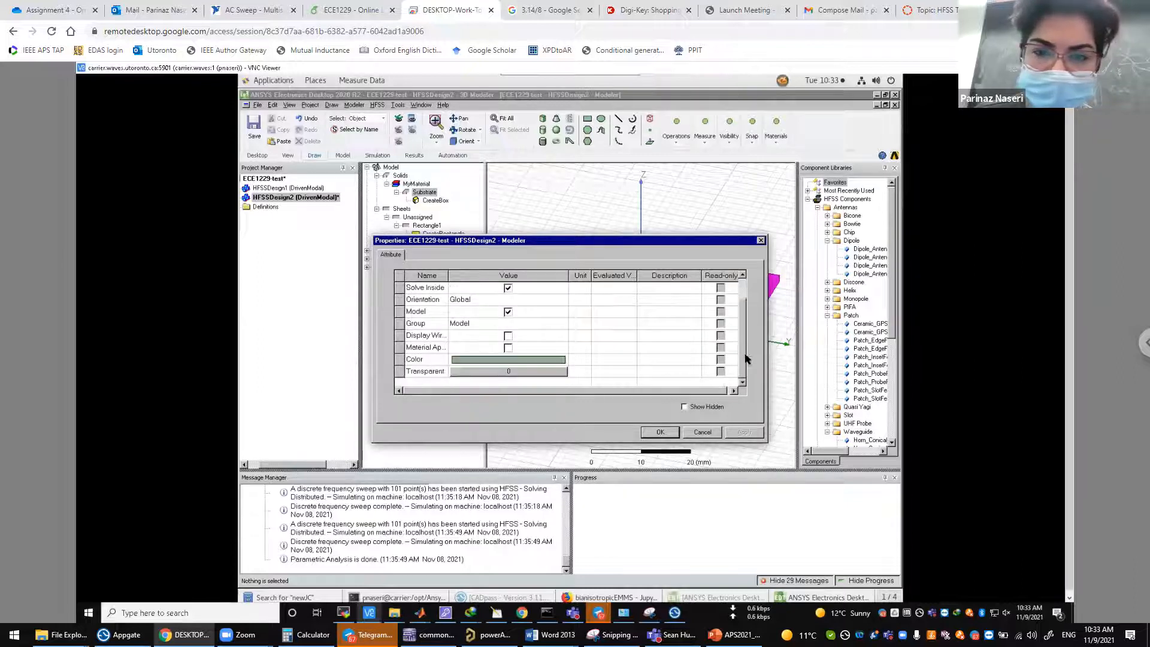
left_click(509, 373)
left_click(571, 334)
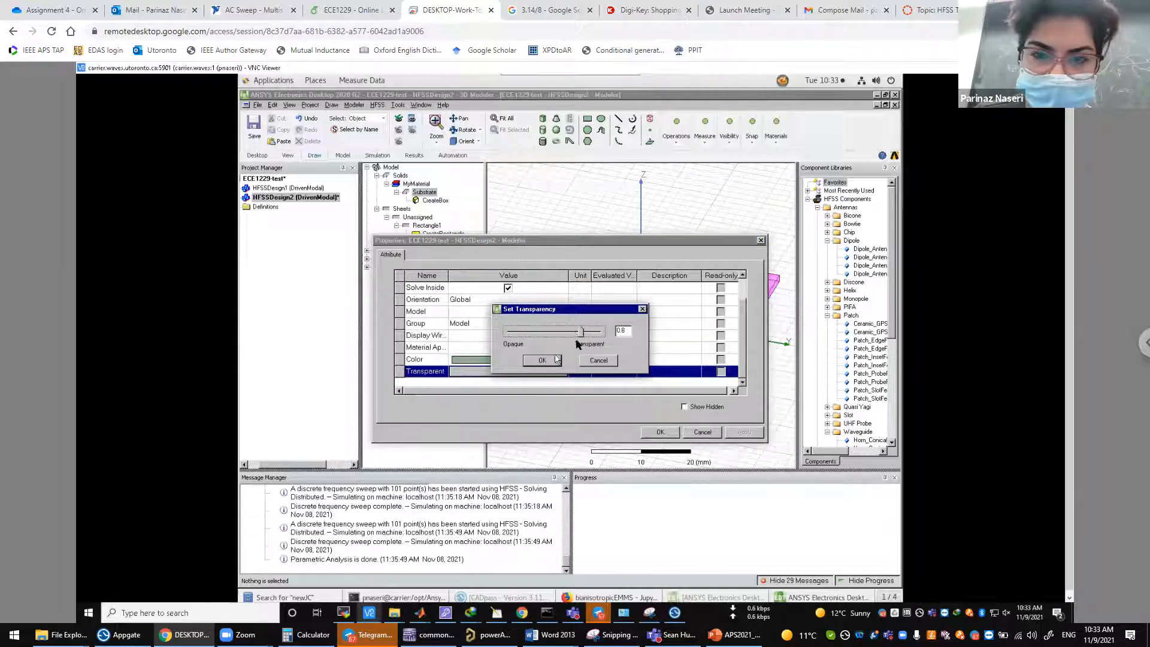
left_click_drag(582, 334, 590, 334)
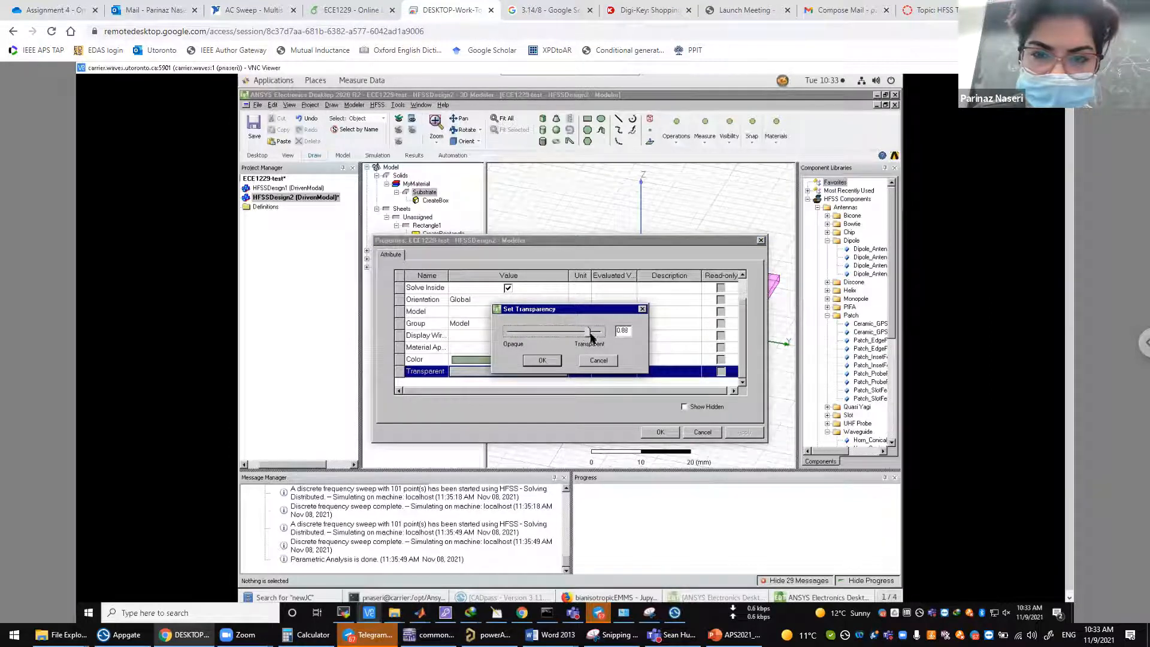
left_click(542, 360)
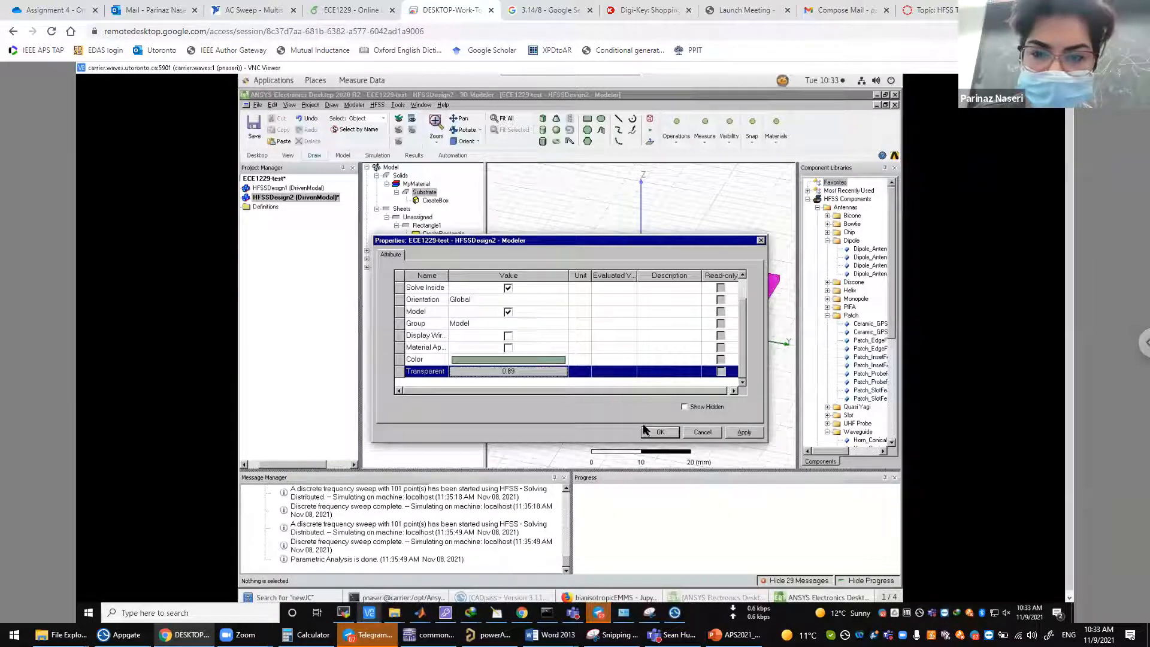
left_click(660, 432)
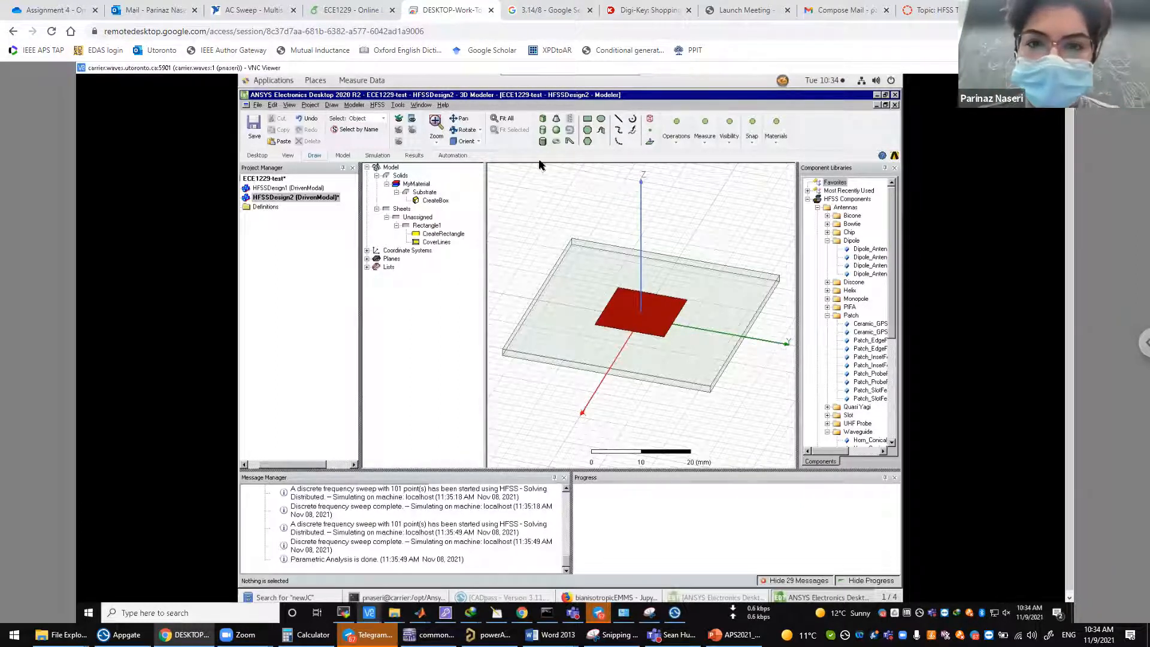
- Draw a 45 by 45 mm rectangle across the substrate's bottom face, between its opposite corners at Z = 0
left_click(587, 120)
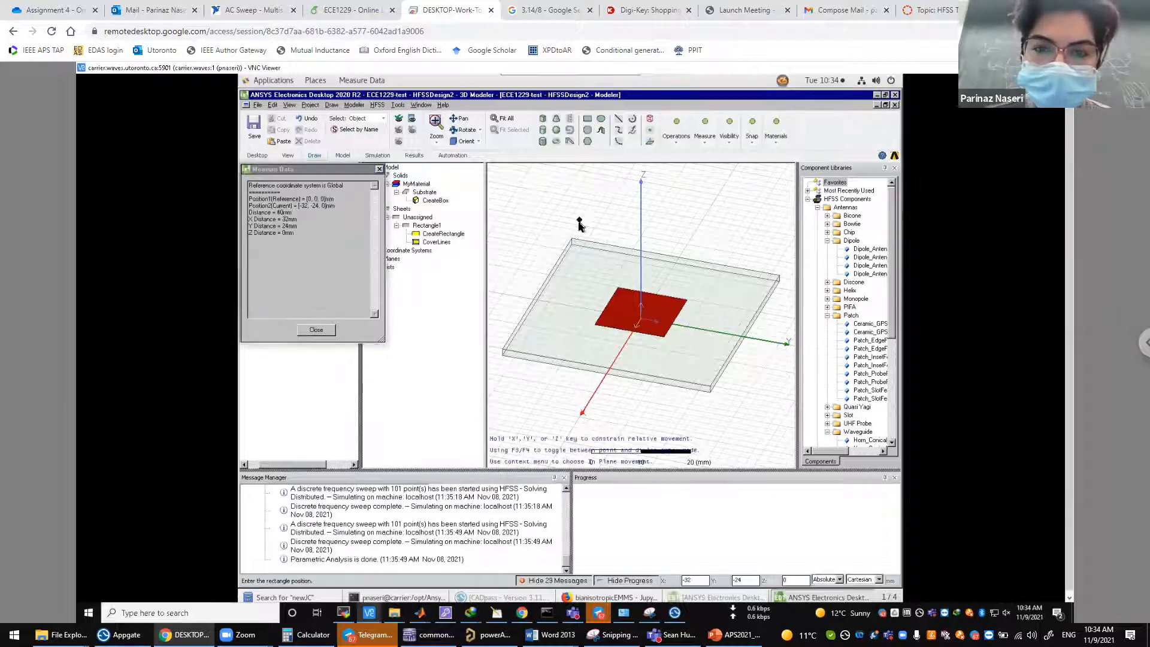
left_click(573, 247)
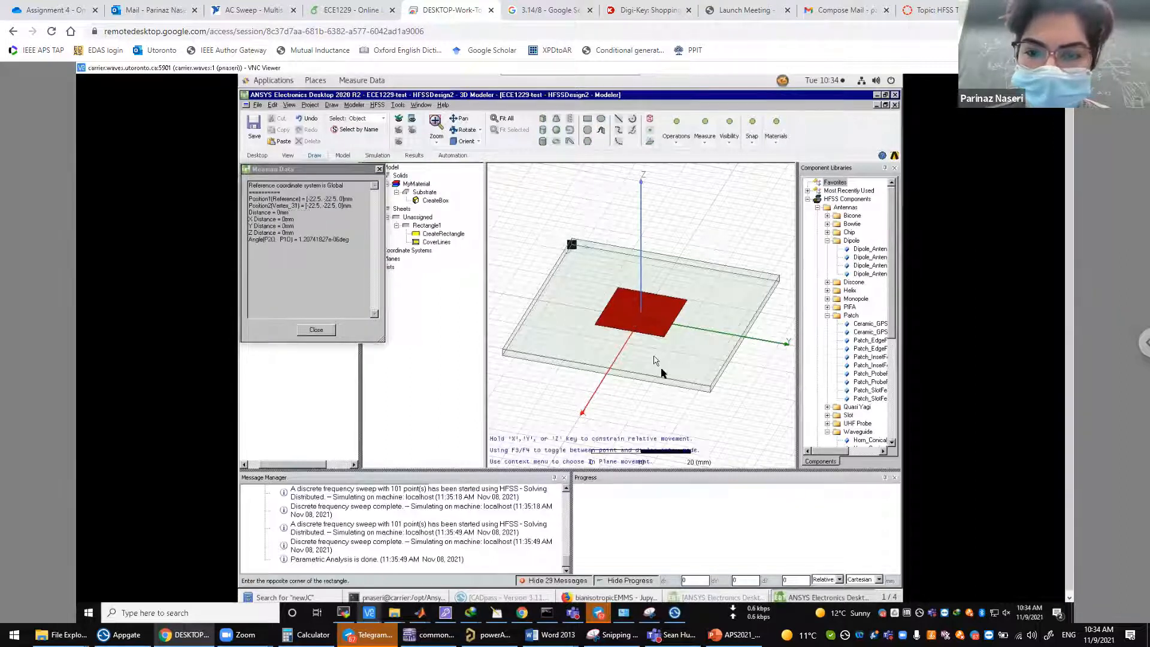
left_click(709, 392)
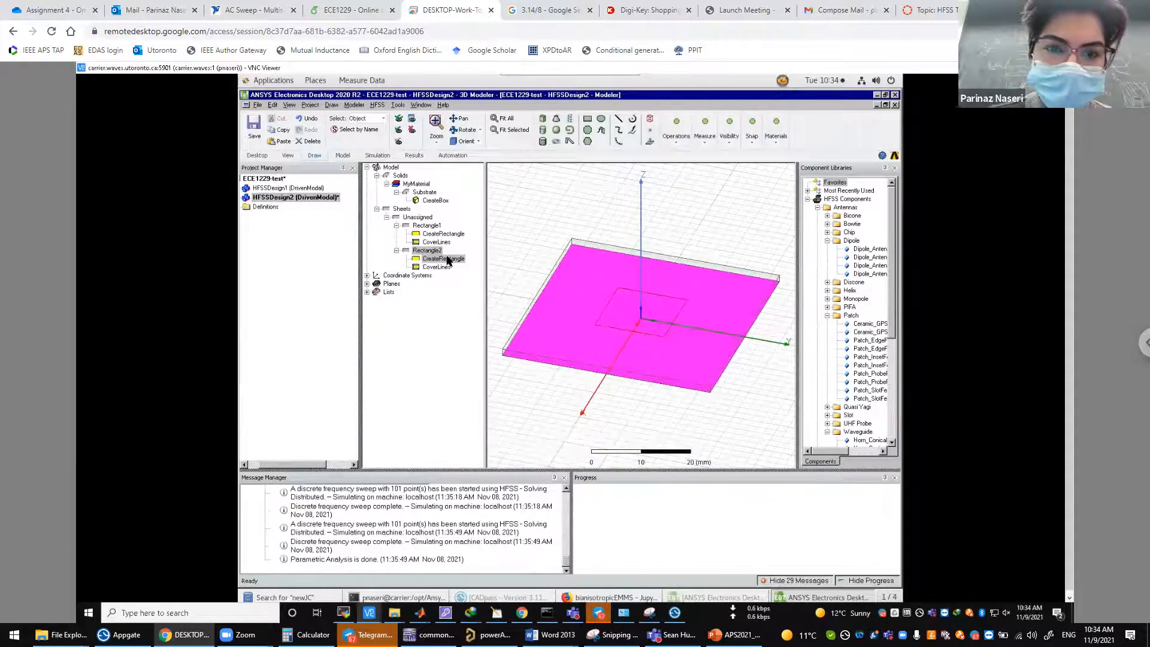
- Set the position of the new full-size rectangle to -d_x/2, -d_y/2, 0
double_click(447, 261)
left_click(502, 312)
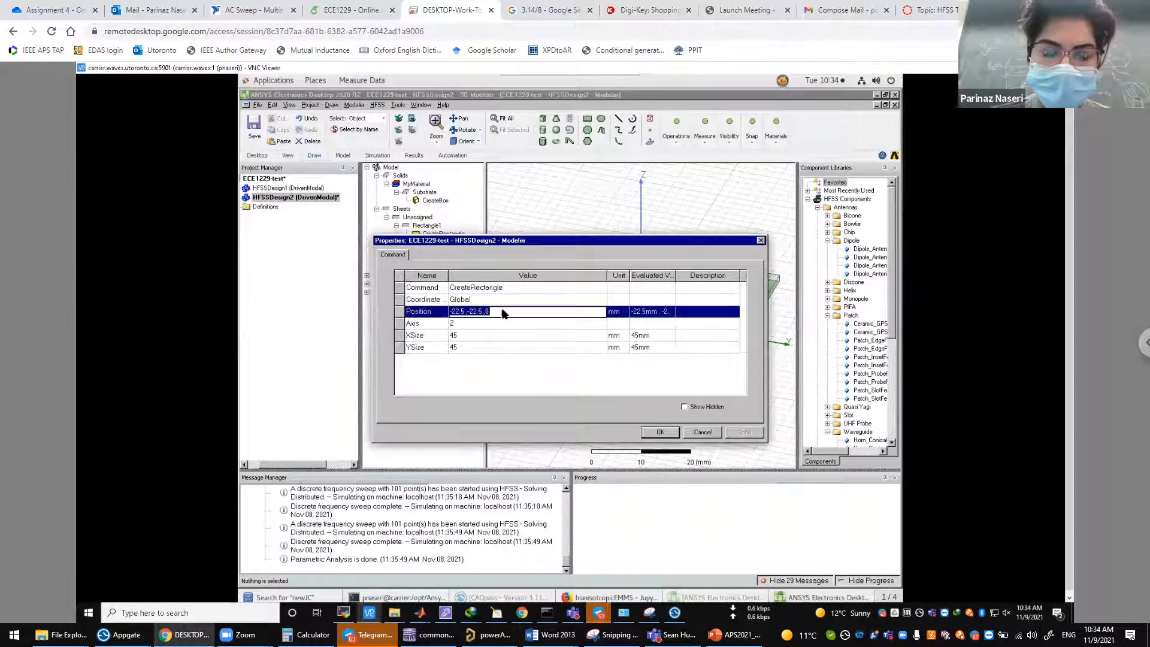
type("-d_x/2,-")
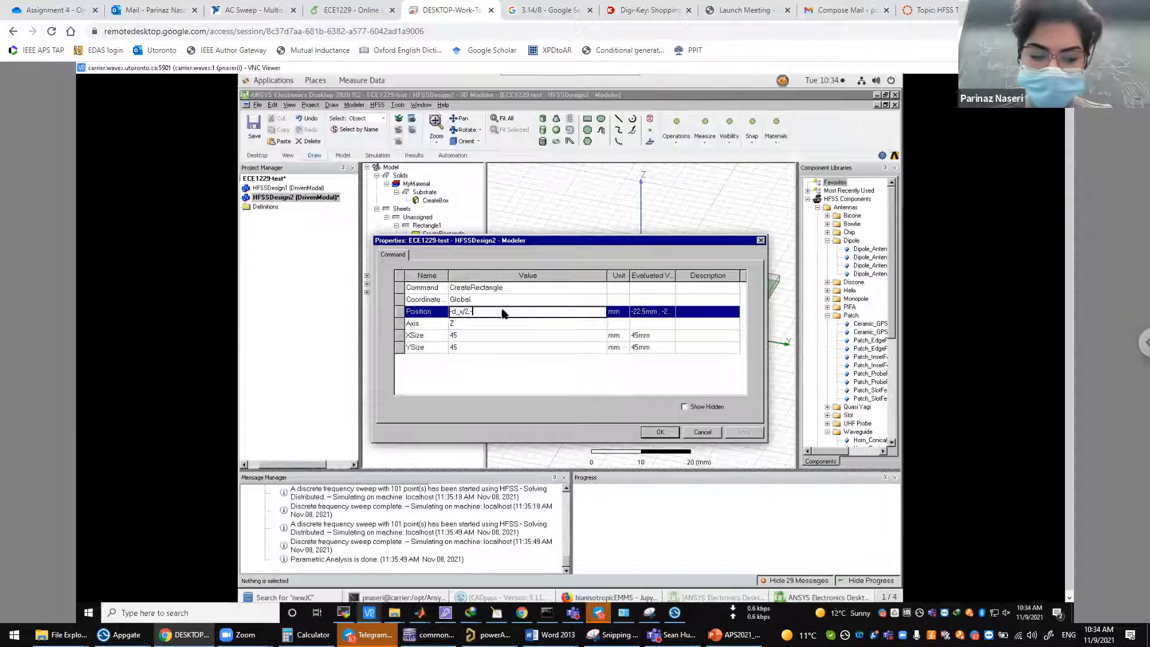
type("d_y/2,0")
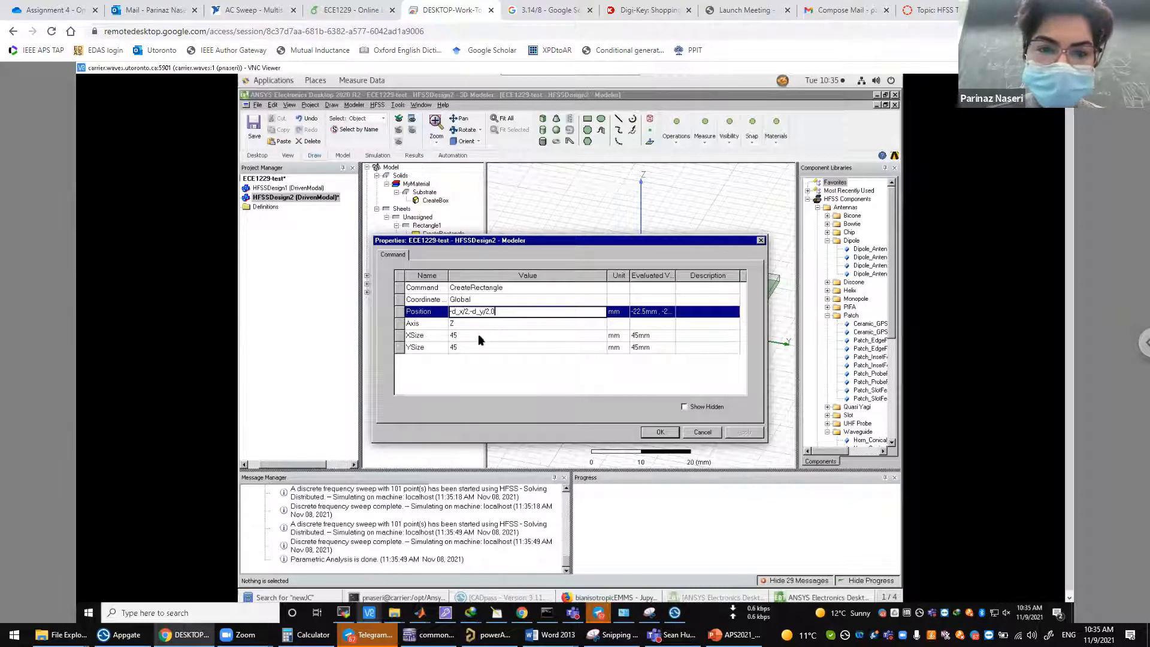
- Set the full-size rectangle's X size to d_x and its Y size to d_y, and apply the changes
left_click(478, 335)
type("d_x")
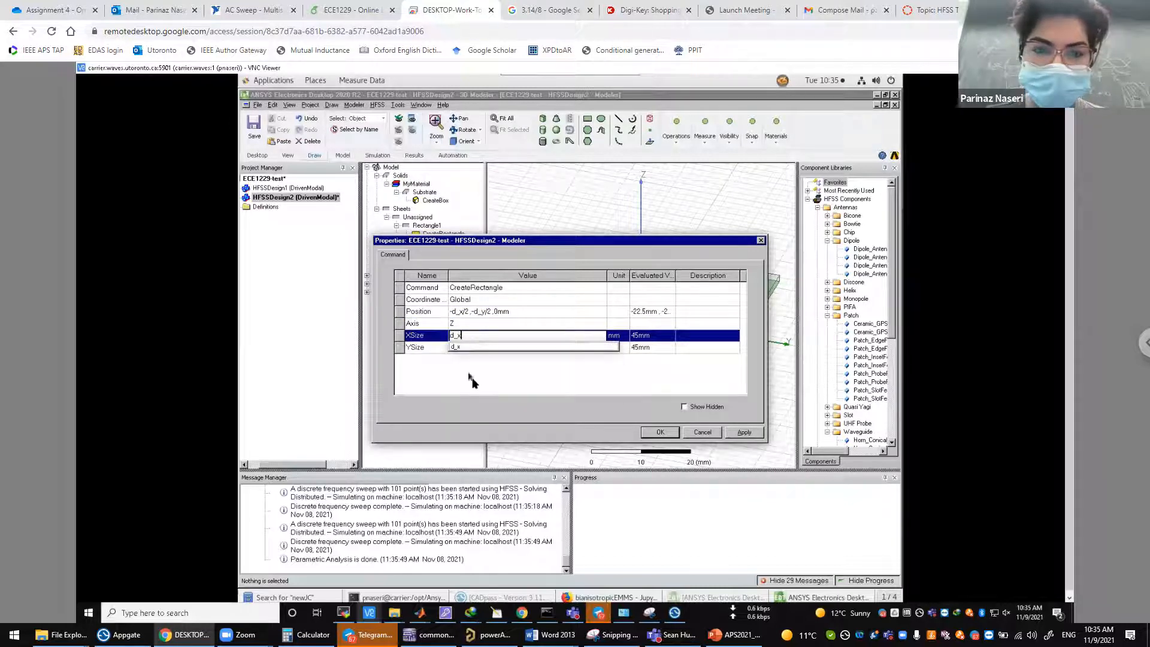
left_click(472, 345)
left_click(471, 352)
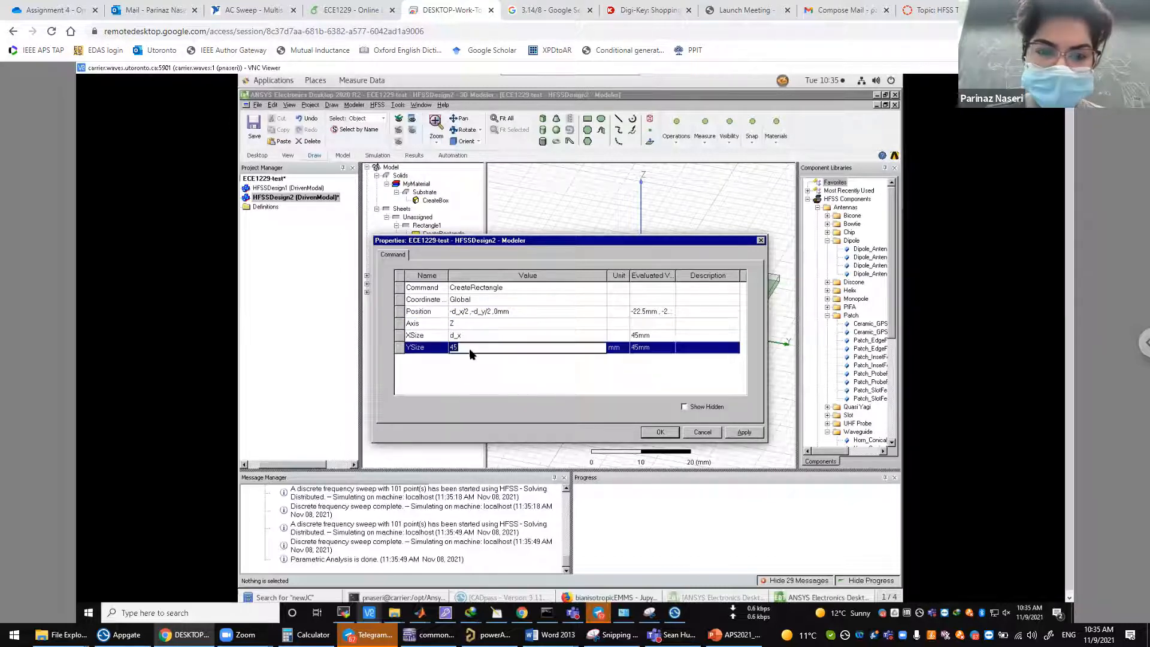
type("d_y")
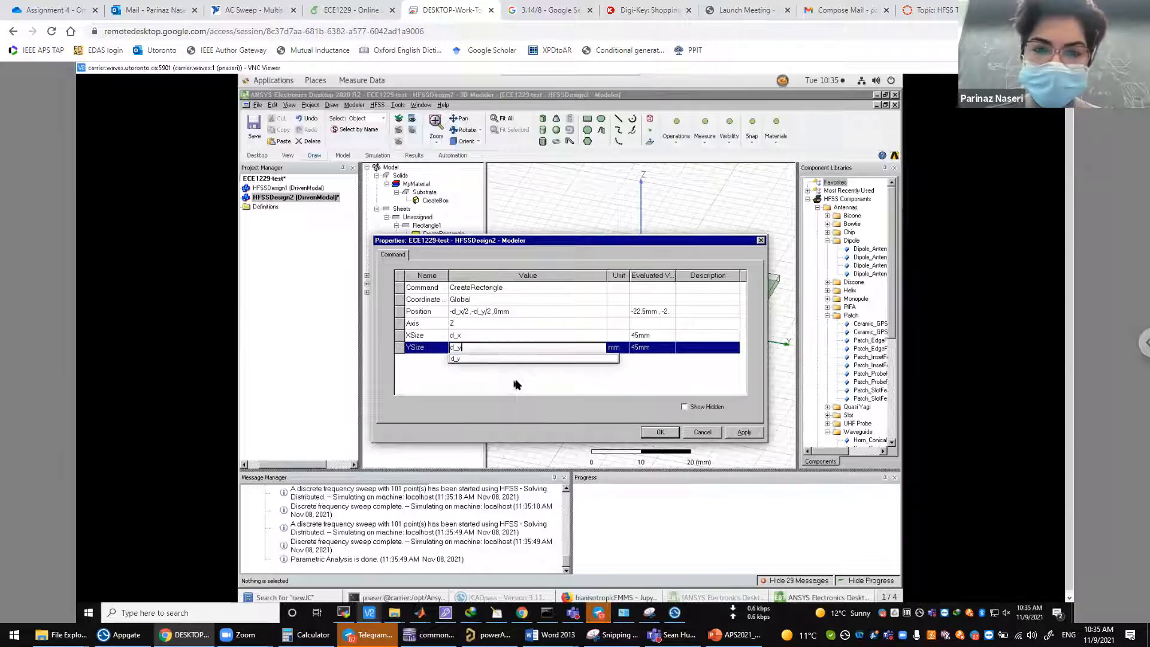
left_click(511, 380)
left_click(659, 432)
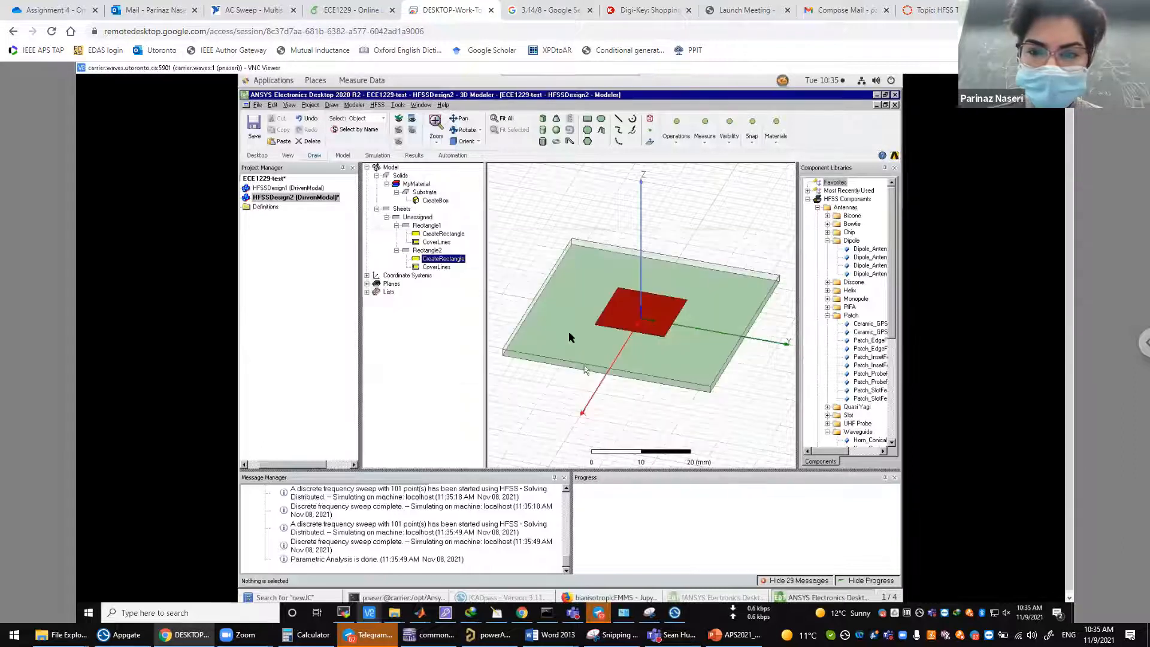
- Change the colour of the full-size bottom rectangle to dark red
double_click(427, 251)
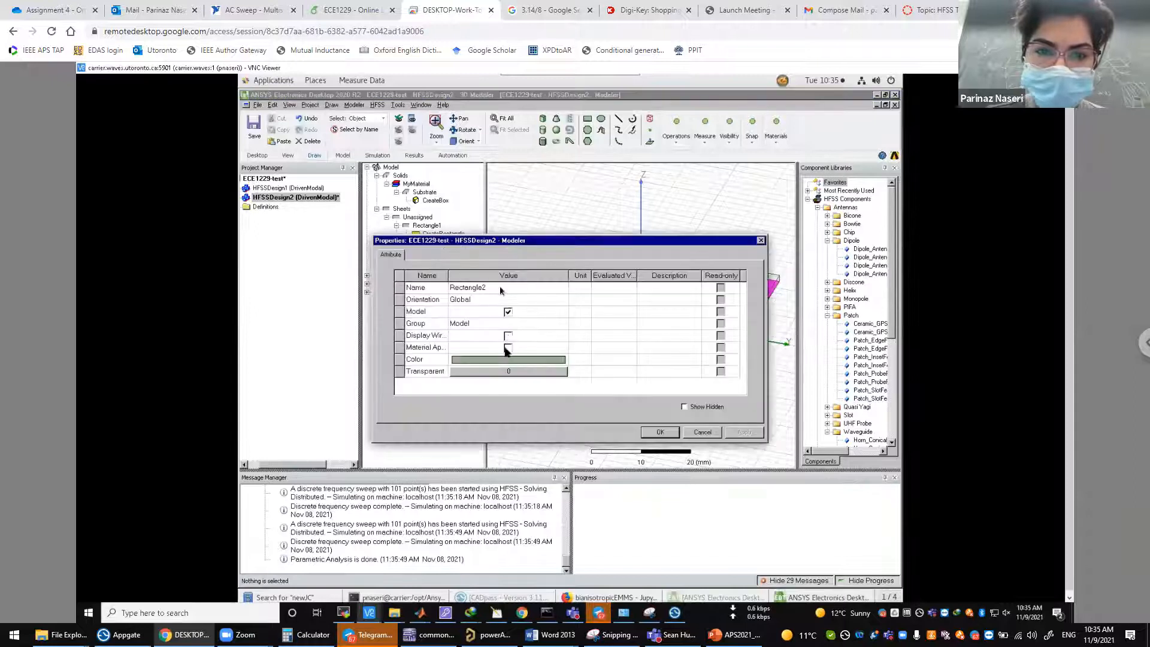
left_click(506, 360)
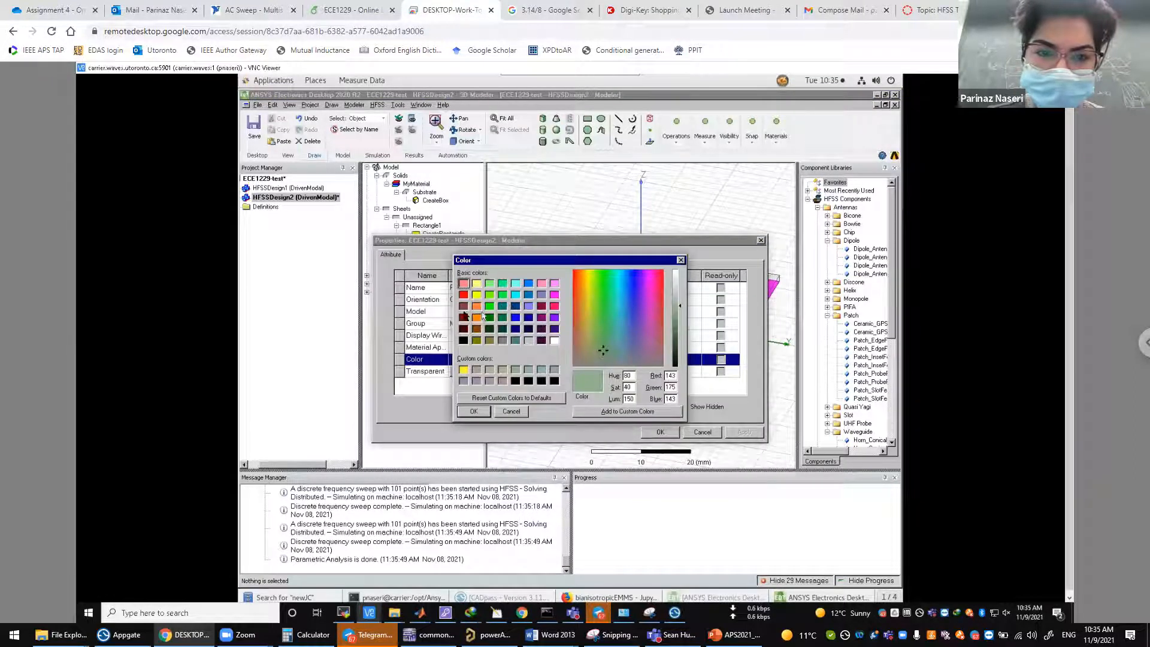
left_click(462, 319)
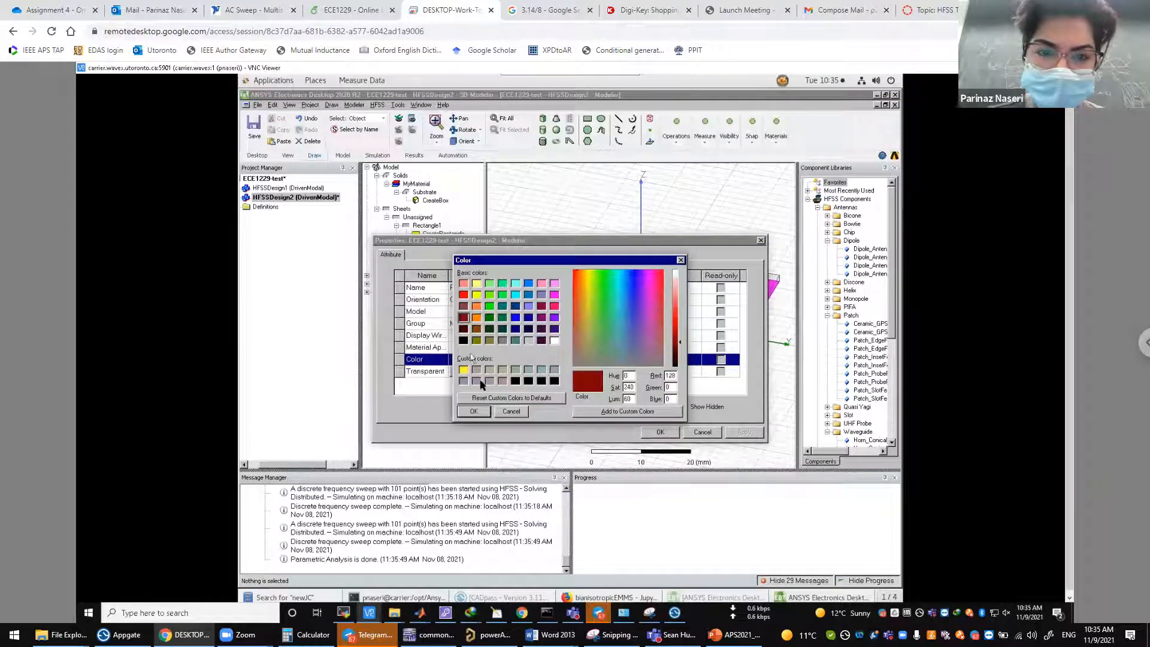
left_click(473, 411)
left_click(659, 432)
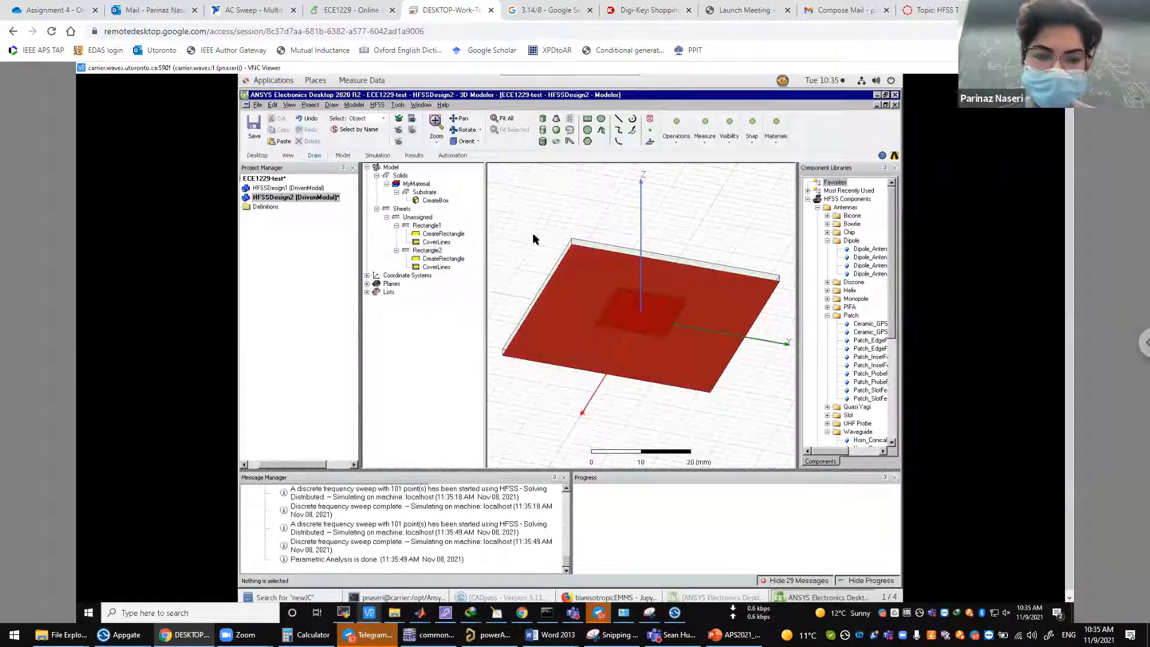
- Draw a small rectangle about 6 by 10 mm in the XY plane, overlapping the substrate's back edge
left_click_drag(532, 212, 710, 275, "alt")
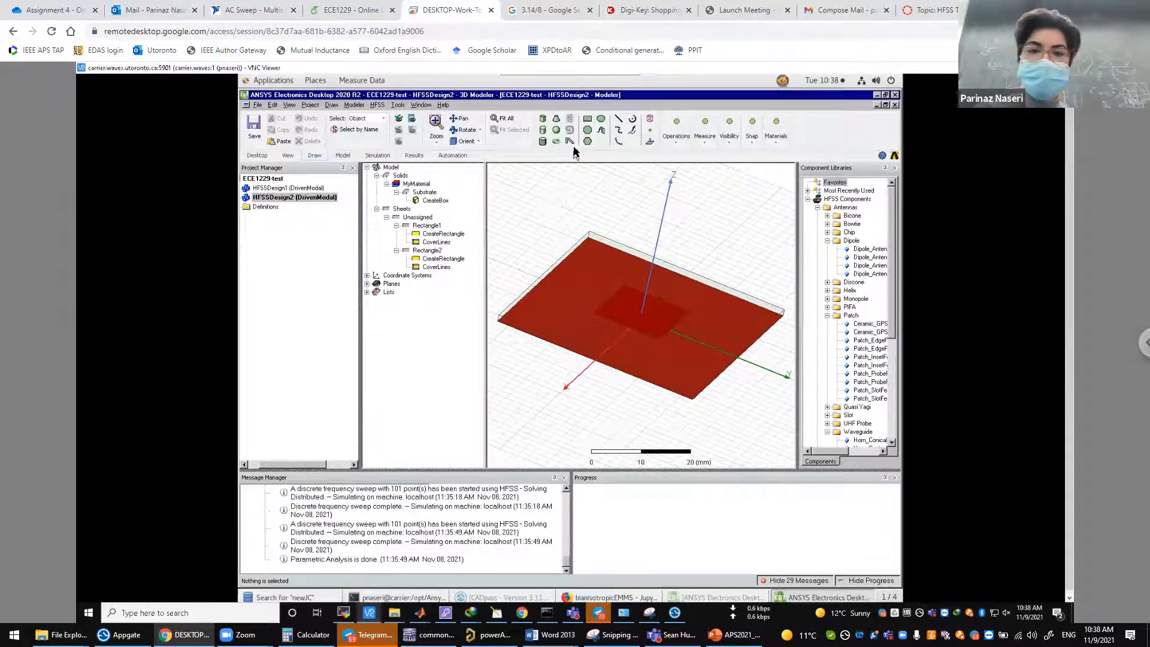
left_click(587, 123)
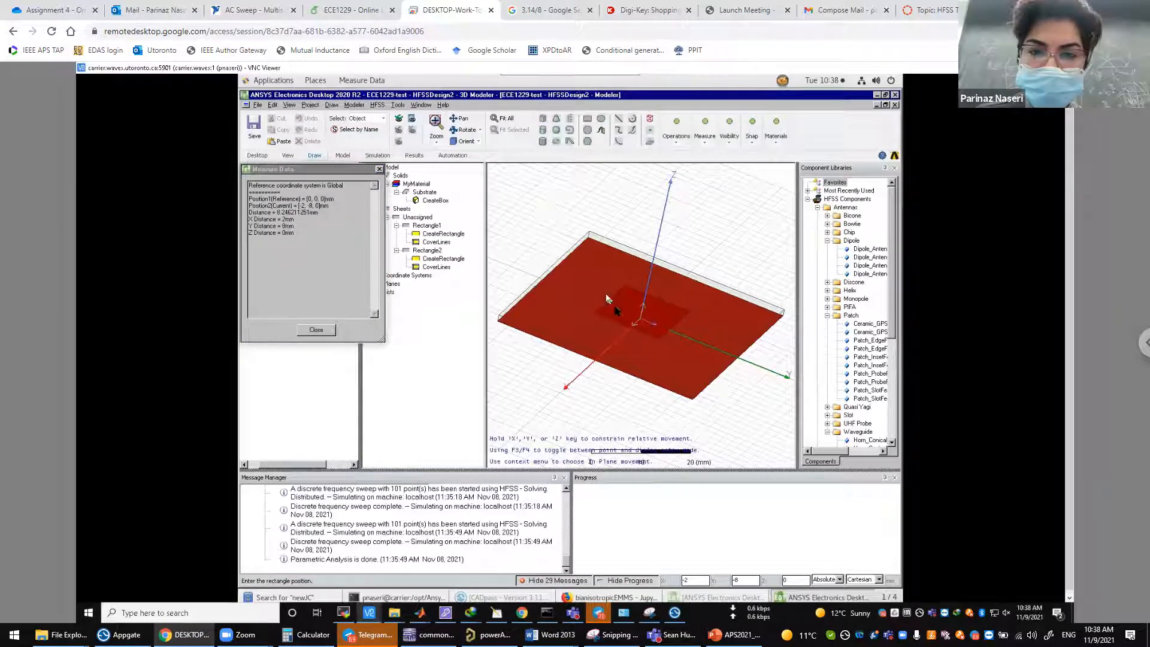
left_click(547, 233)
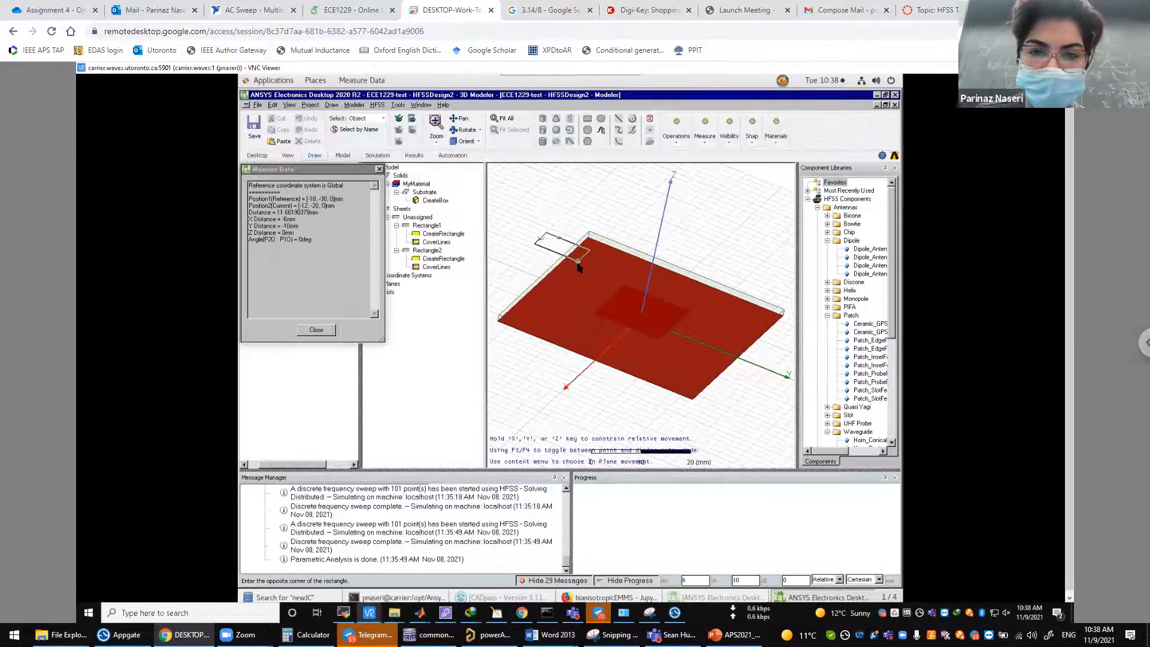
left_click(578, 263)
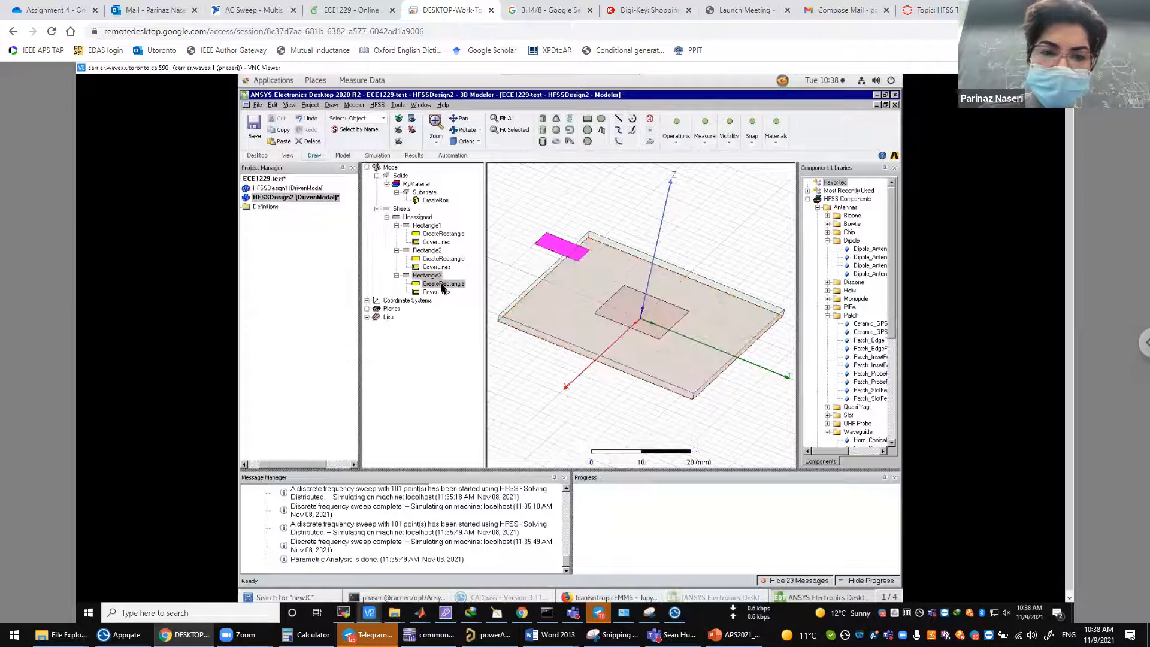
- Set the position of the small rectangle to -s_x/2, -s_y/2+offset_s, 0
double_click(442, 286)
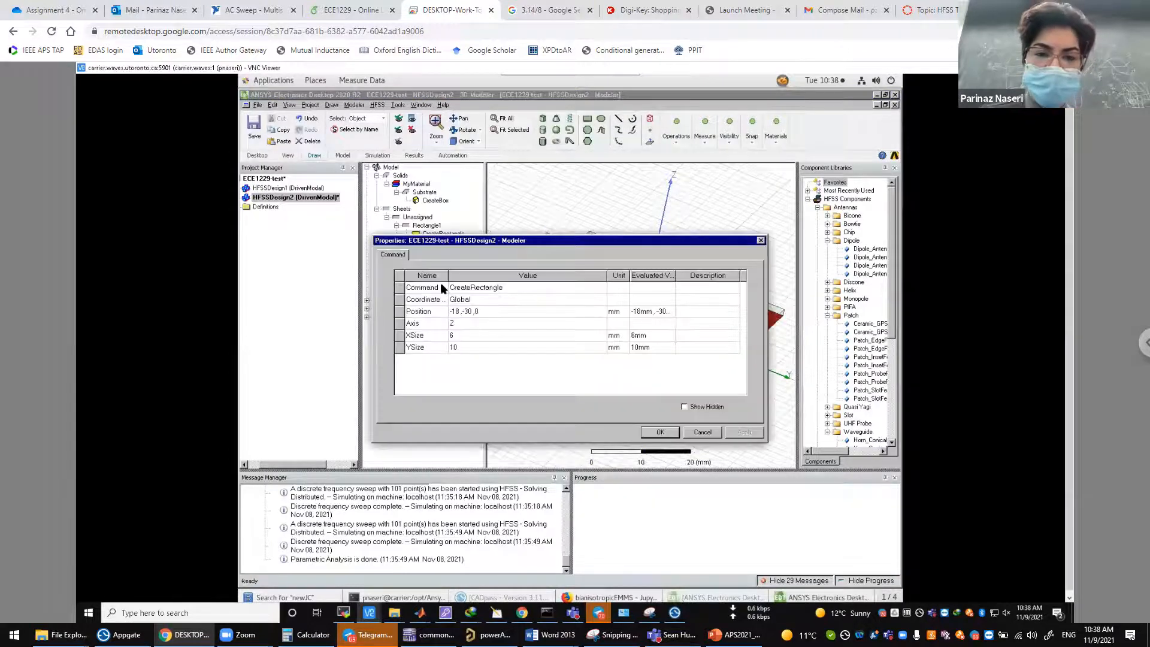
left_click(487, 313)
left_click(489, 313)
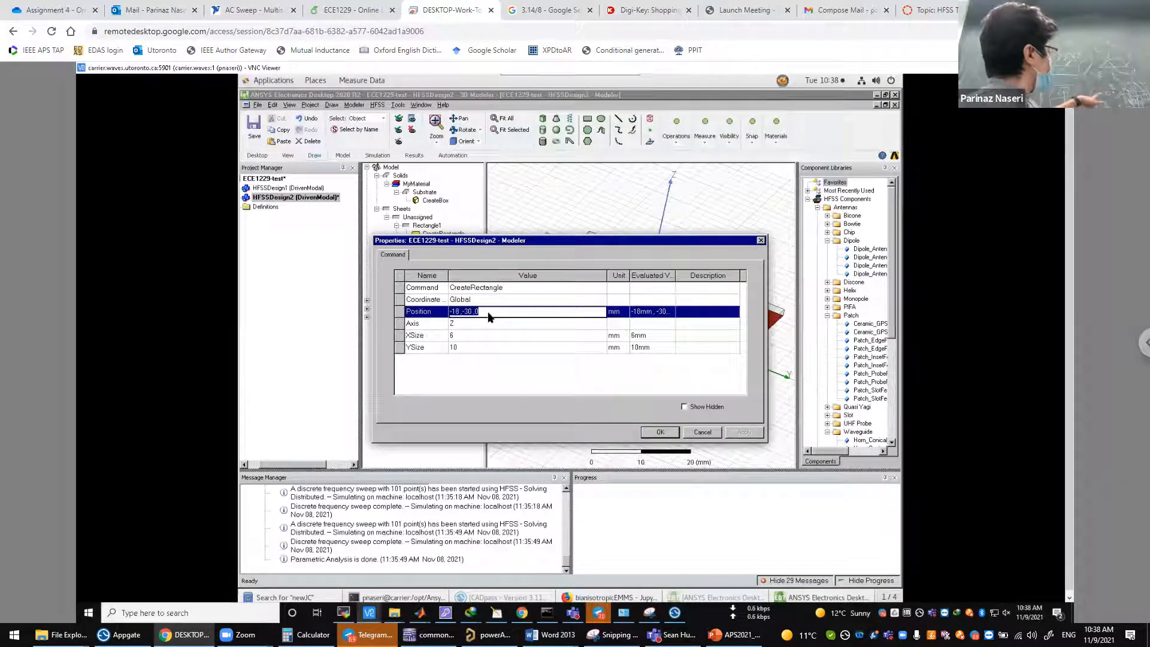
type("-s_x/2")
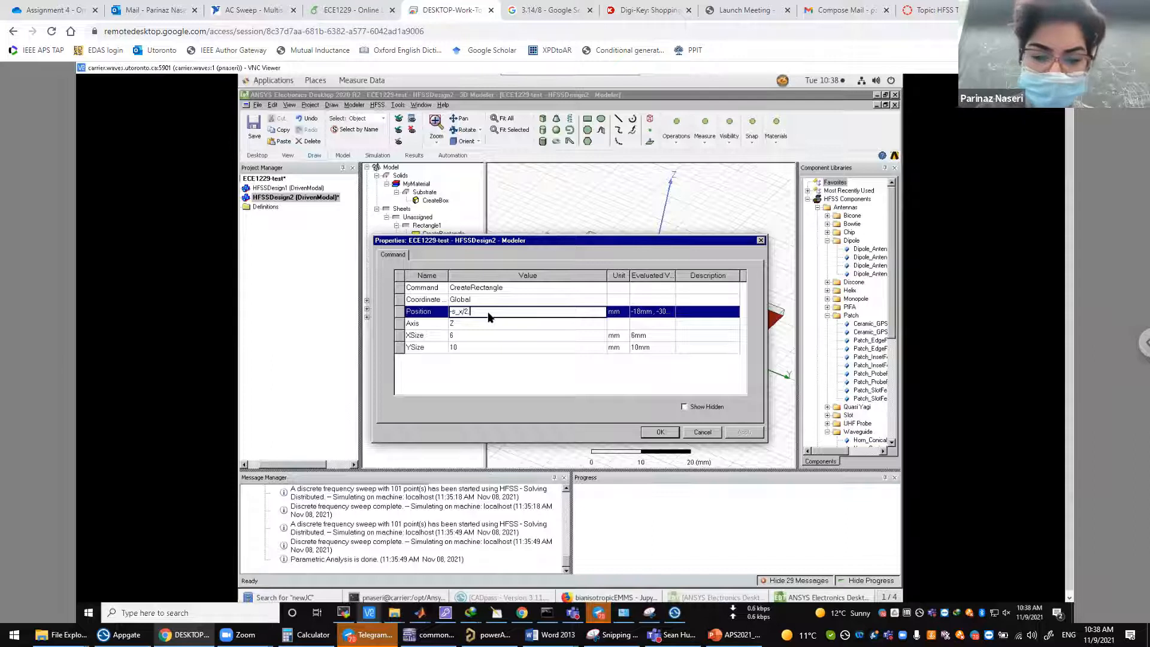
type(",-sy_")
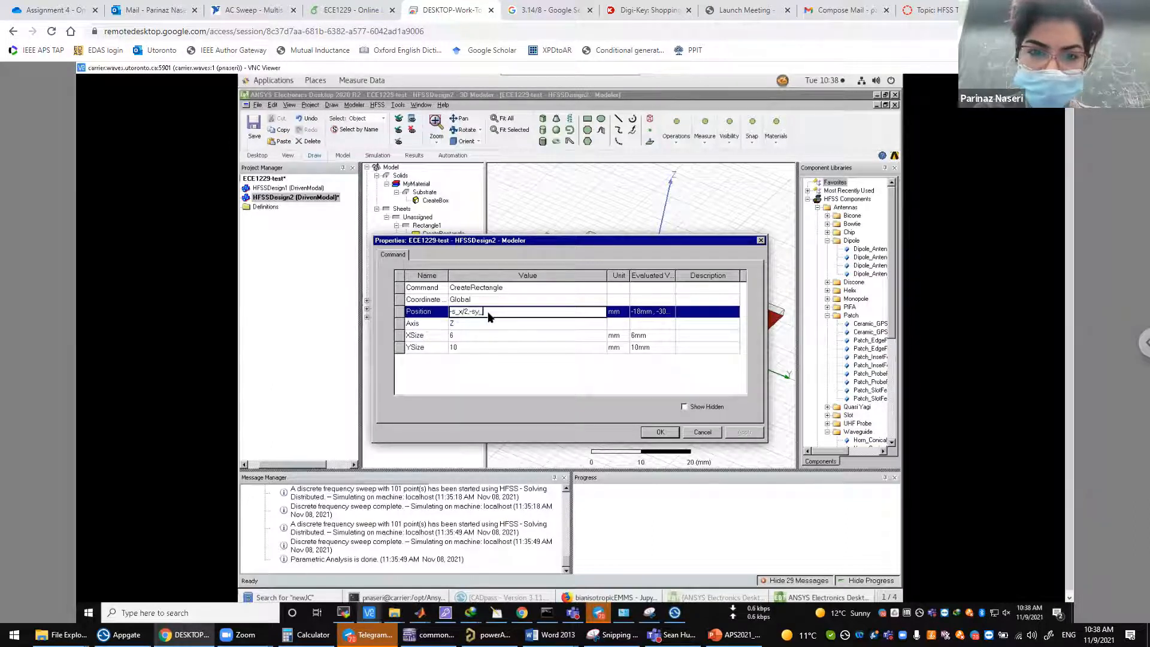
key("BackSpace")
type("_y/2+offset")
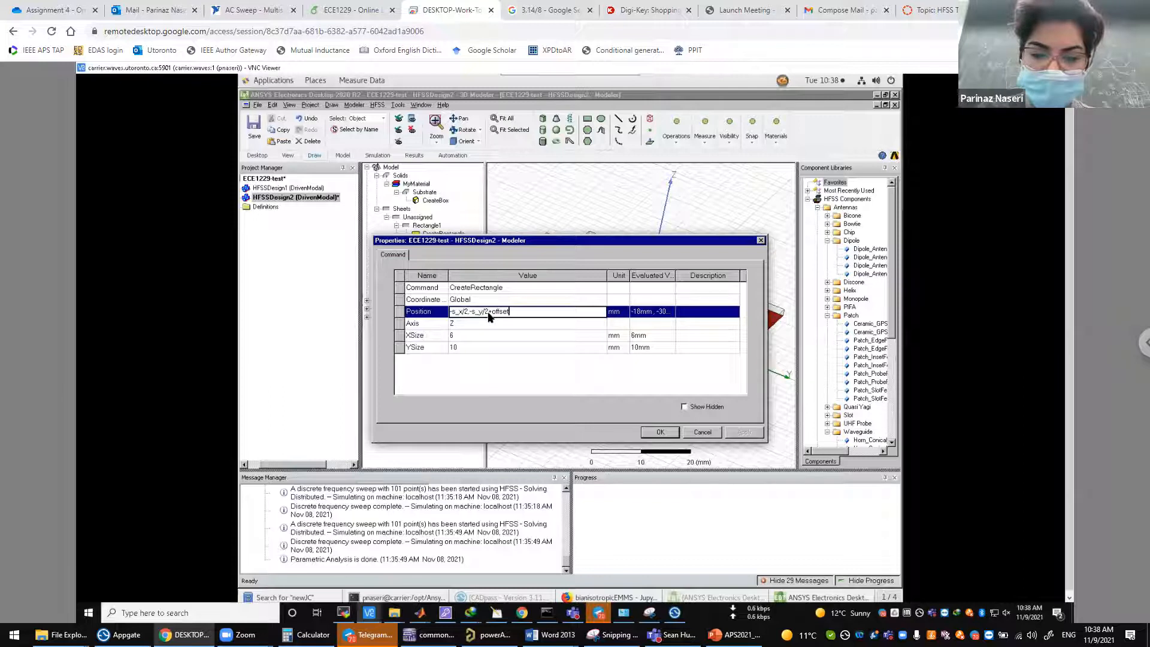
type("_y")
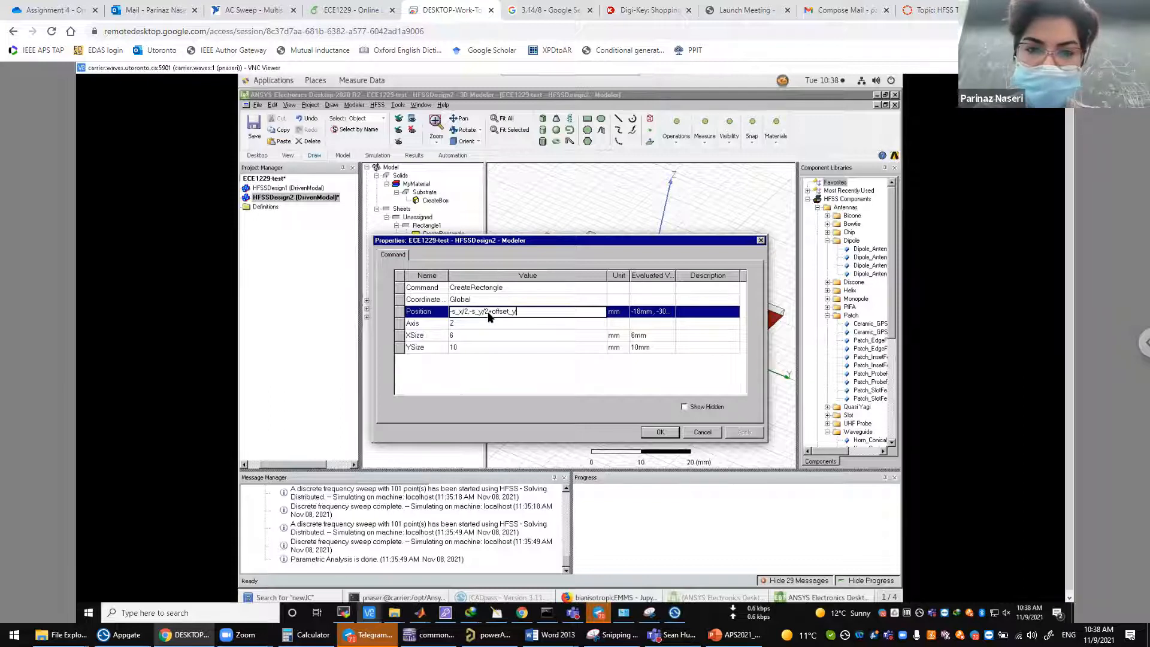
key("BackSpace")
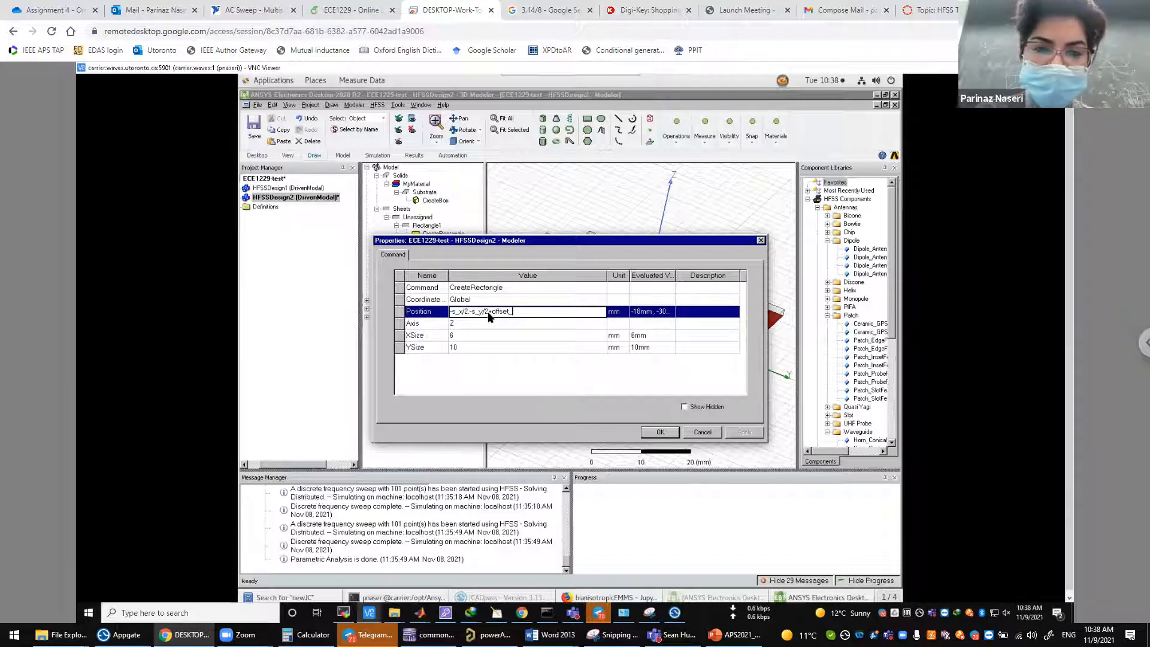
type("s")
type("+")
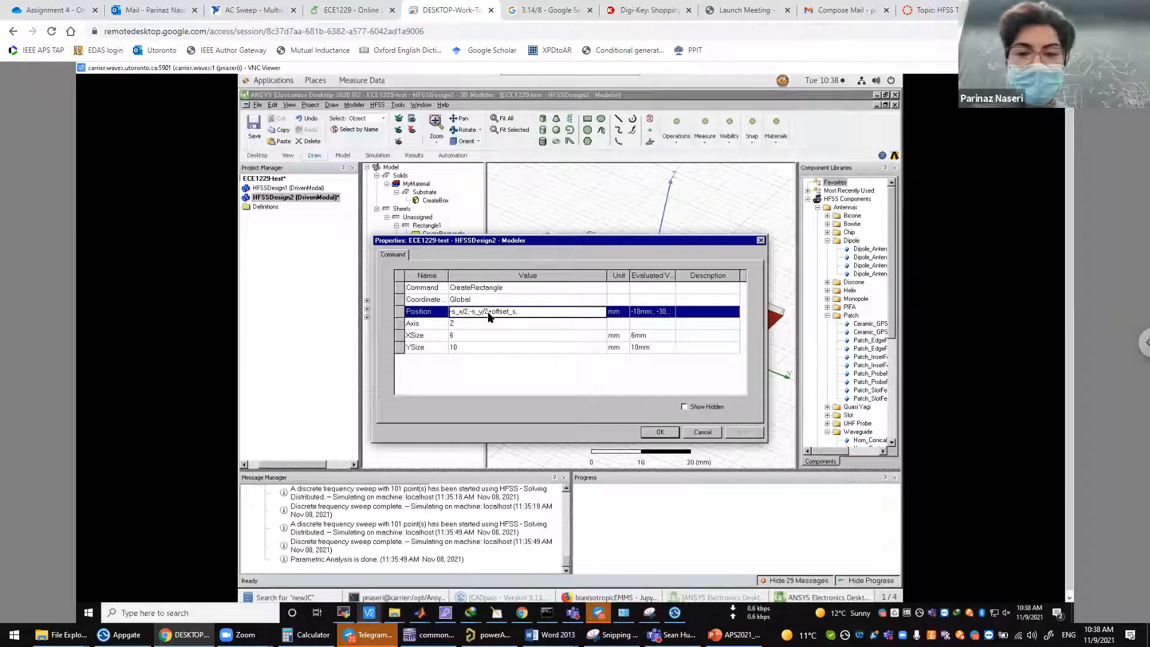
left_click(483, 335)
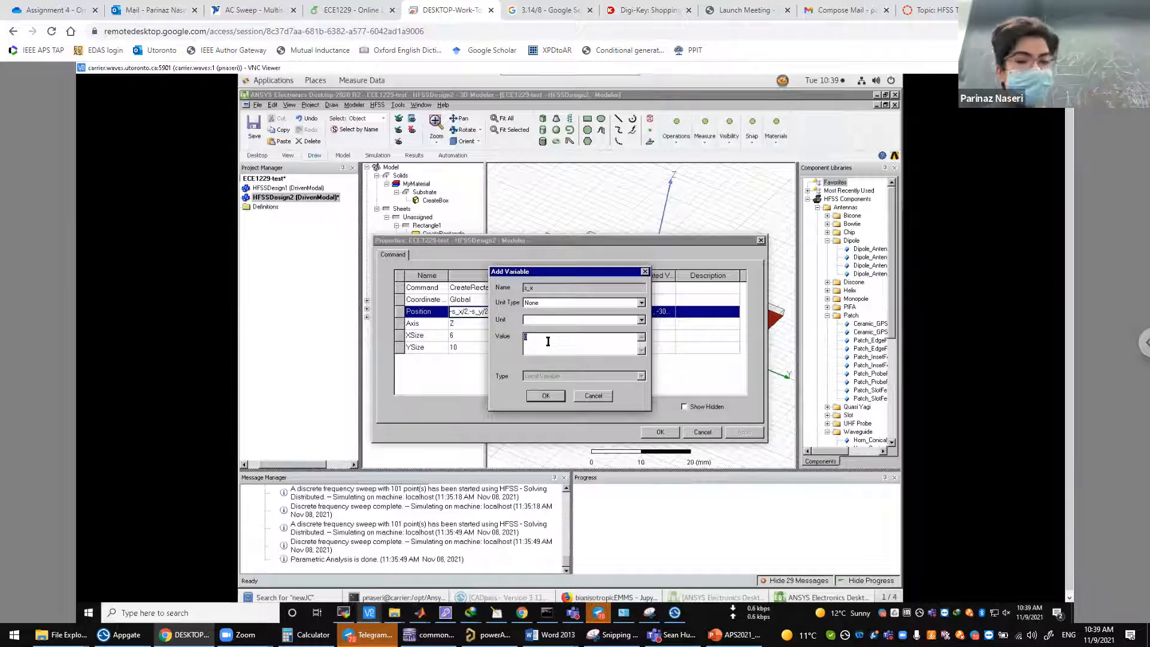
- Define the new variables s_x as 7 mm, s_y as 2 mm and offset_s as 2.25 mm
type("36")
key("Return")
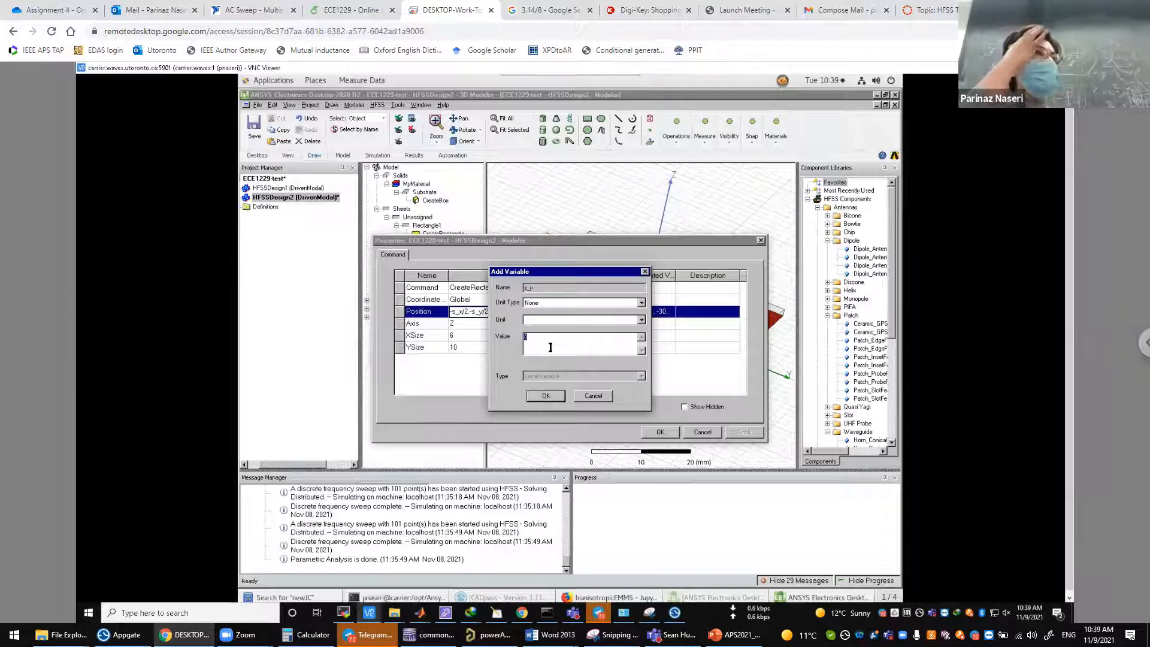
type("2mm")
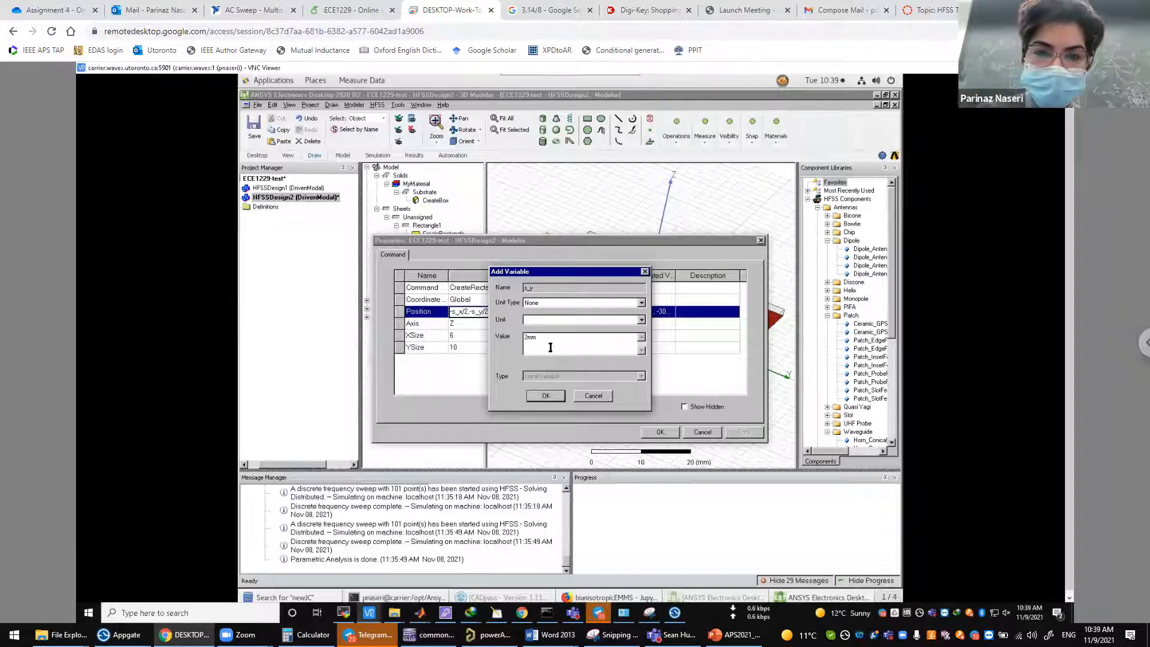
key("Return")
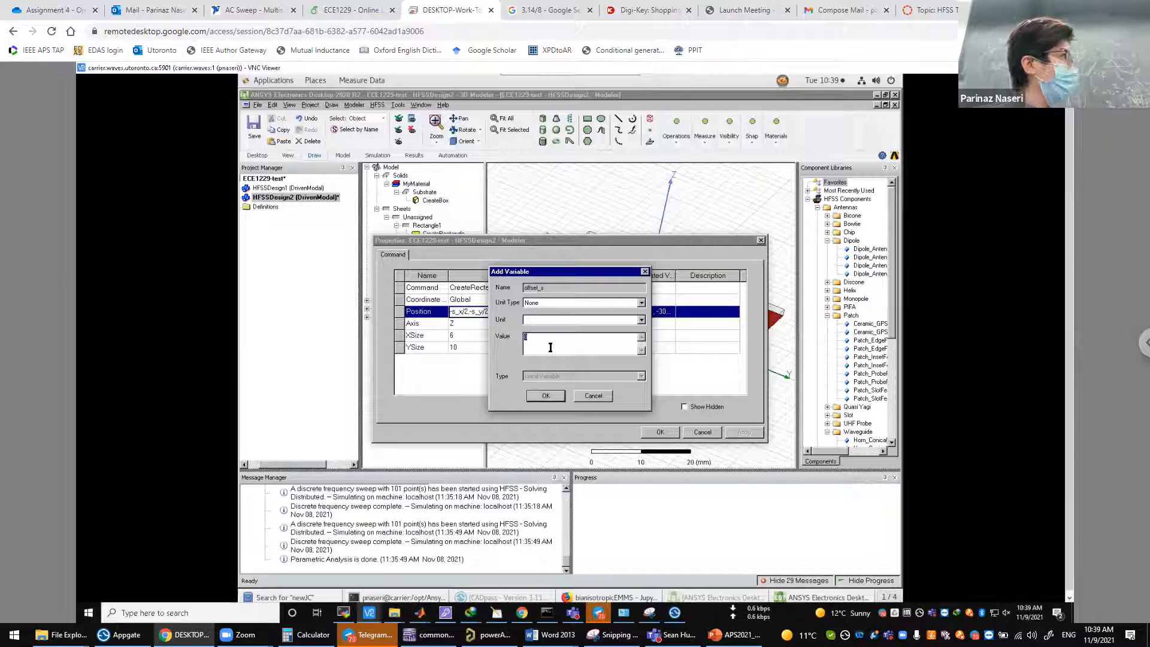
type("2.25")
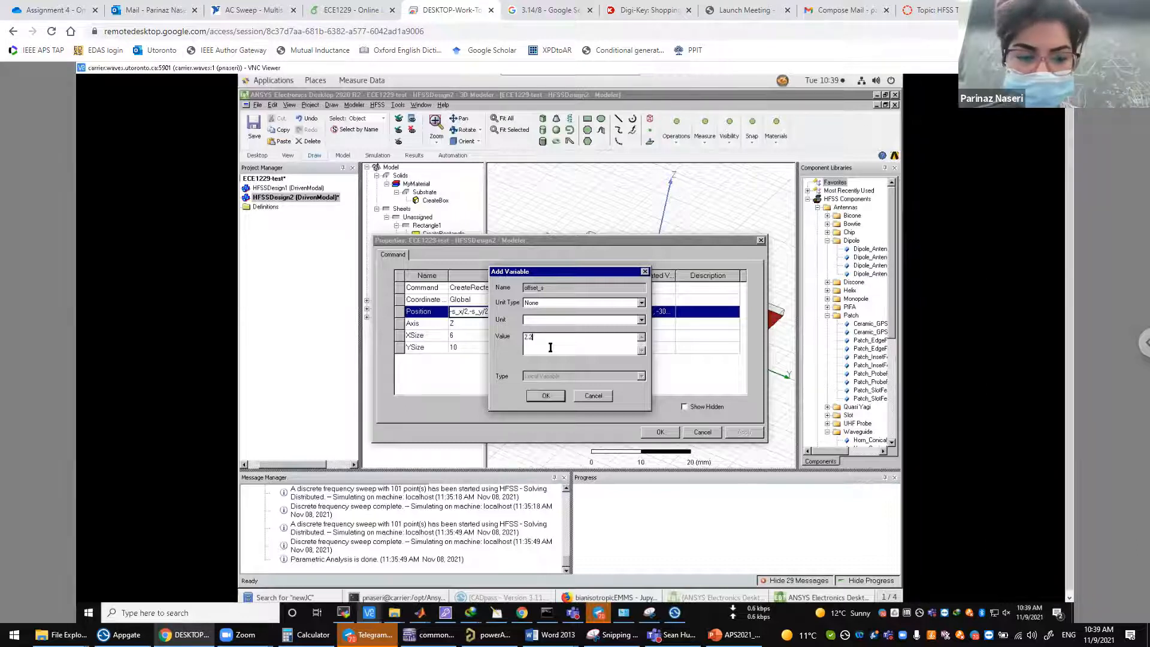
key("Return")
- Set the small rectangle's X size to s_x and its Y size to s_y, and apply the changes
left_click(549, 339)
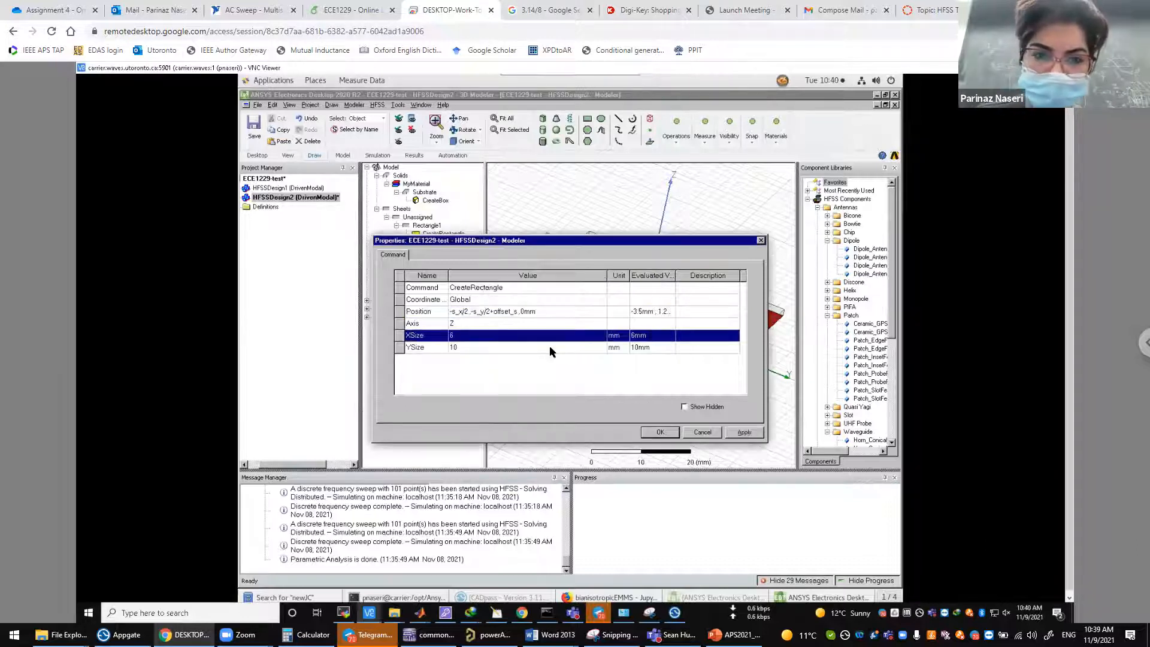
left_click(499, 337)
type("s_x")
key("Return")
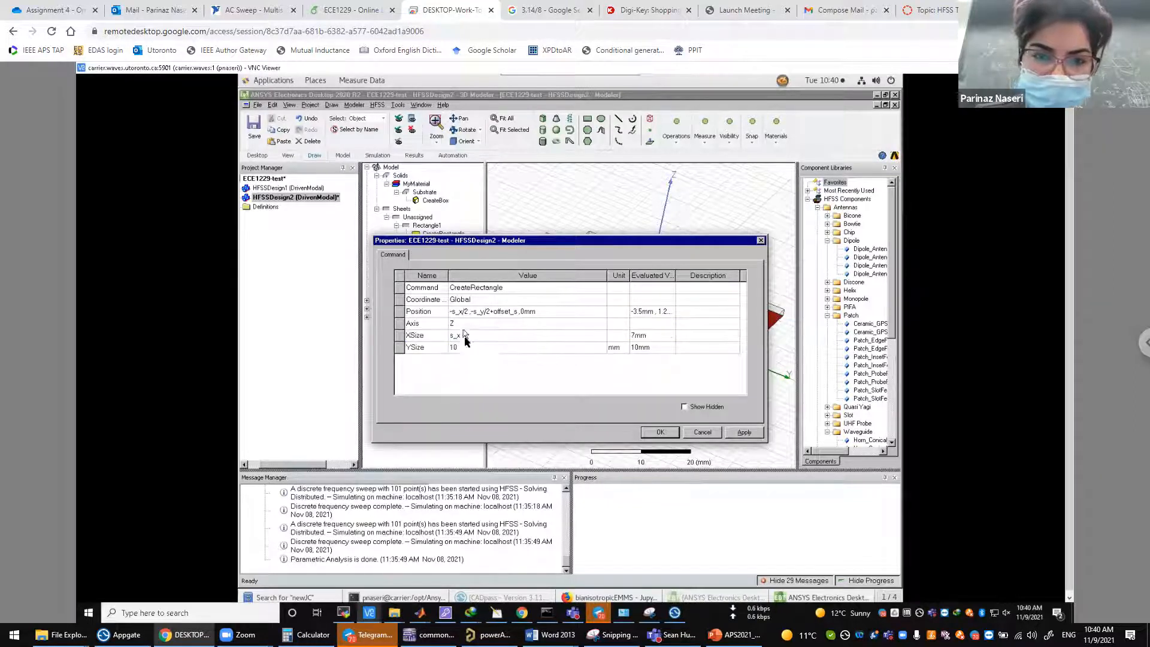
left_click(466, 349)
type("s_y")
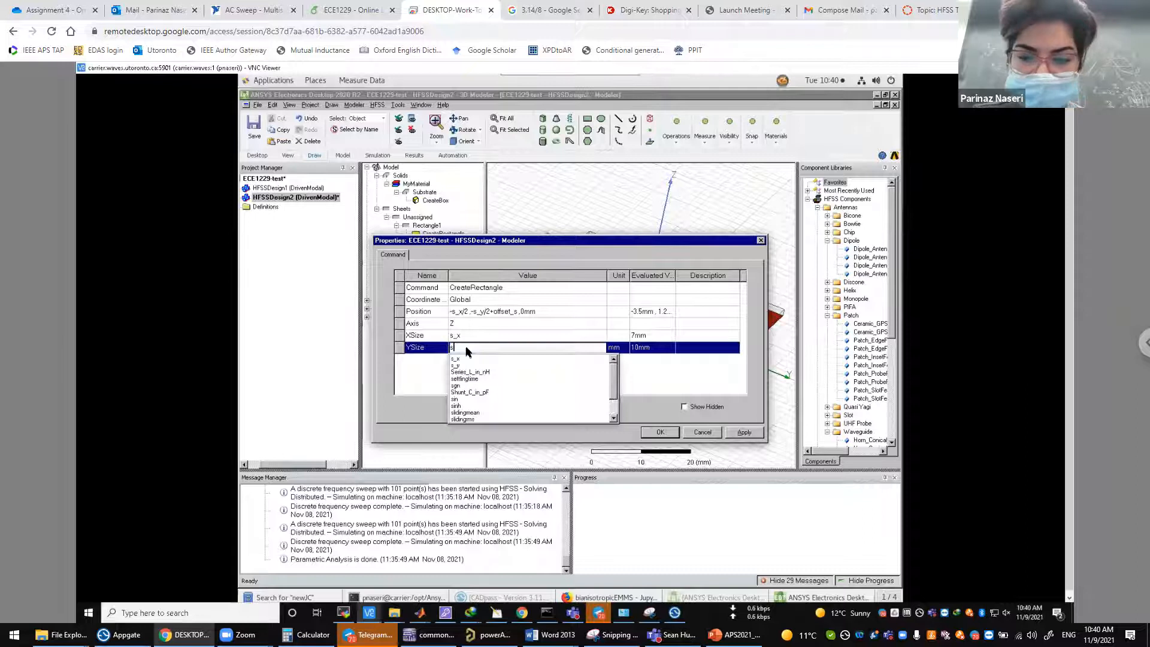
left_click(660, 432)
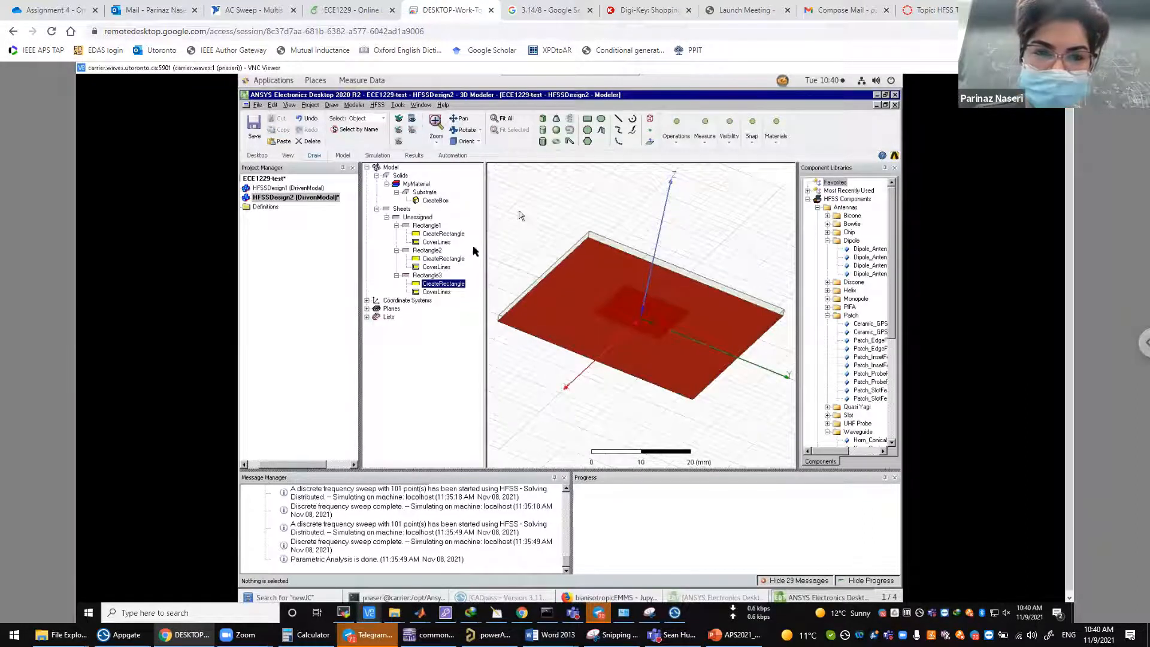
- Rename the full-size bottom sheet (Rectangle2) as ground
left_click(433, 275)
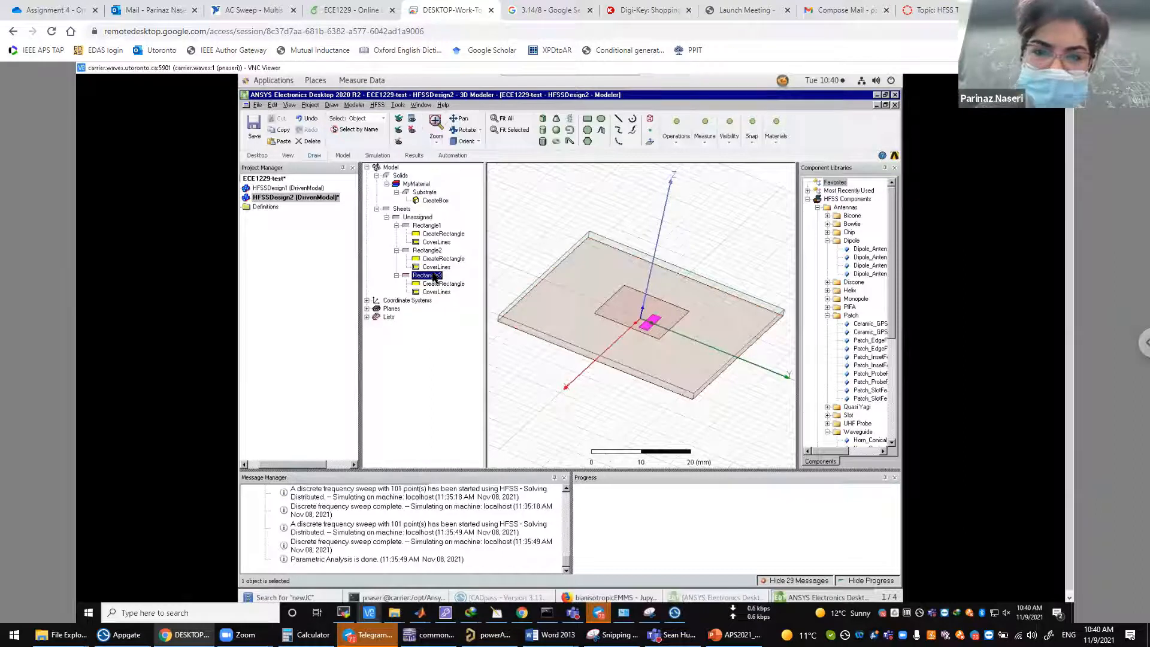
left_click(478, 142)
left_click(473, 155)
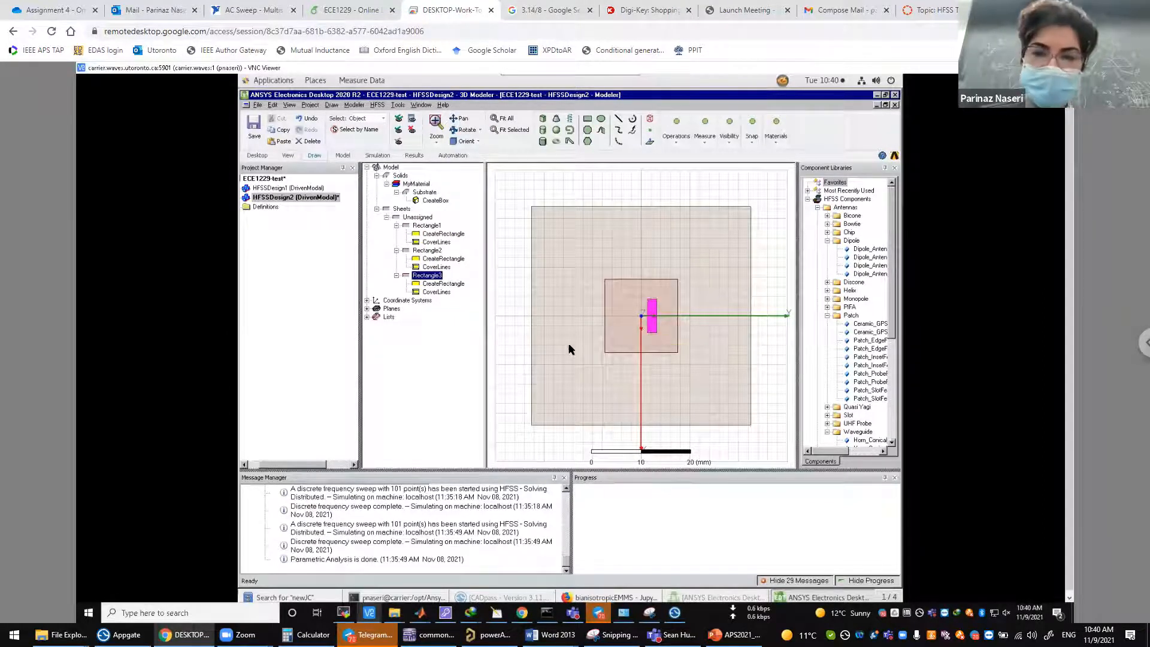
left_click(434, 252)
double_click(434, 252)
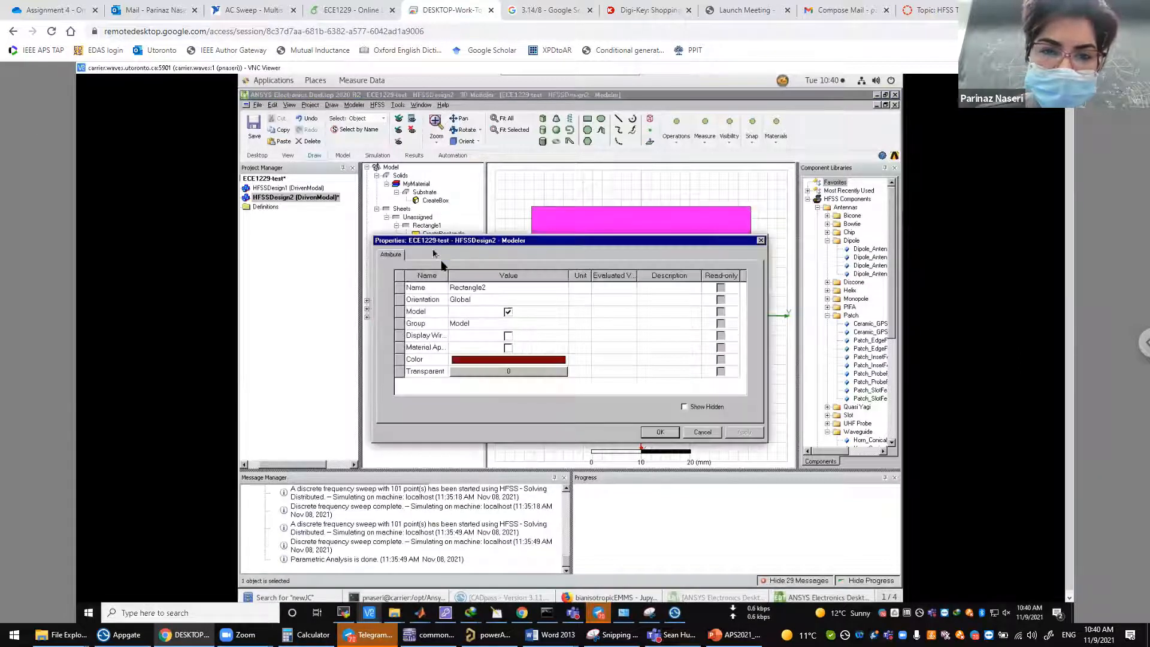
left_click(482, 292)
type("ground")
key("Return")
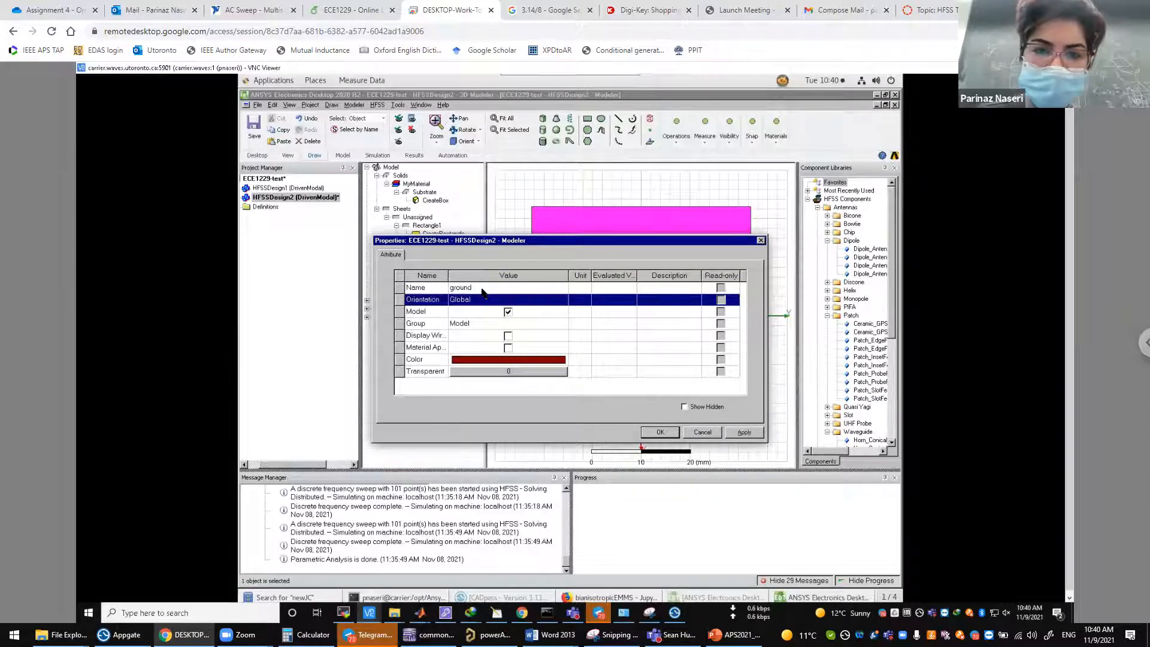
left_click(660, 432)
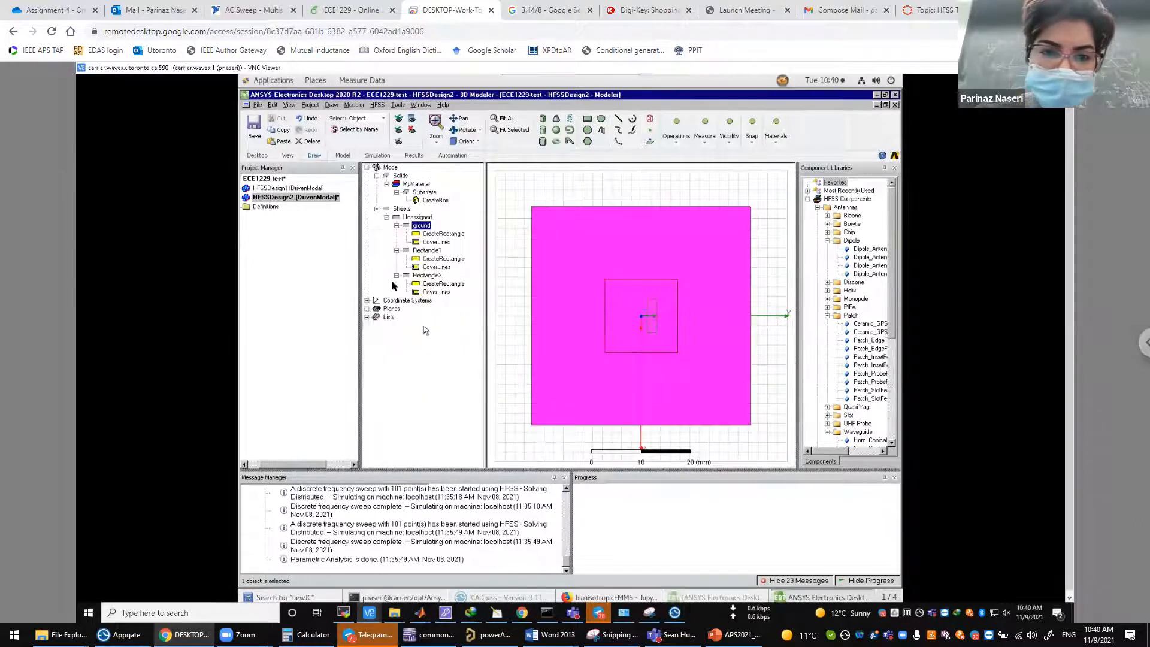
- Rename the small offset rectangle (Rectangle3) as slot
left_click(422, 277)
double_click(422, 277)
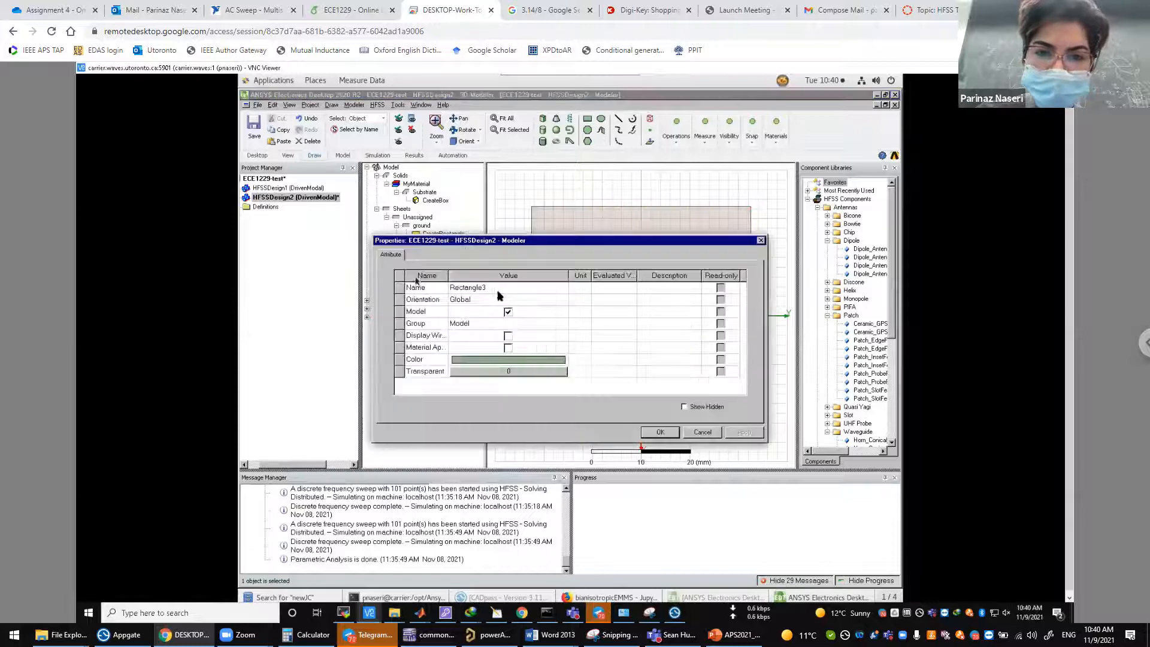
left_click(498, 288)
type("slot")
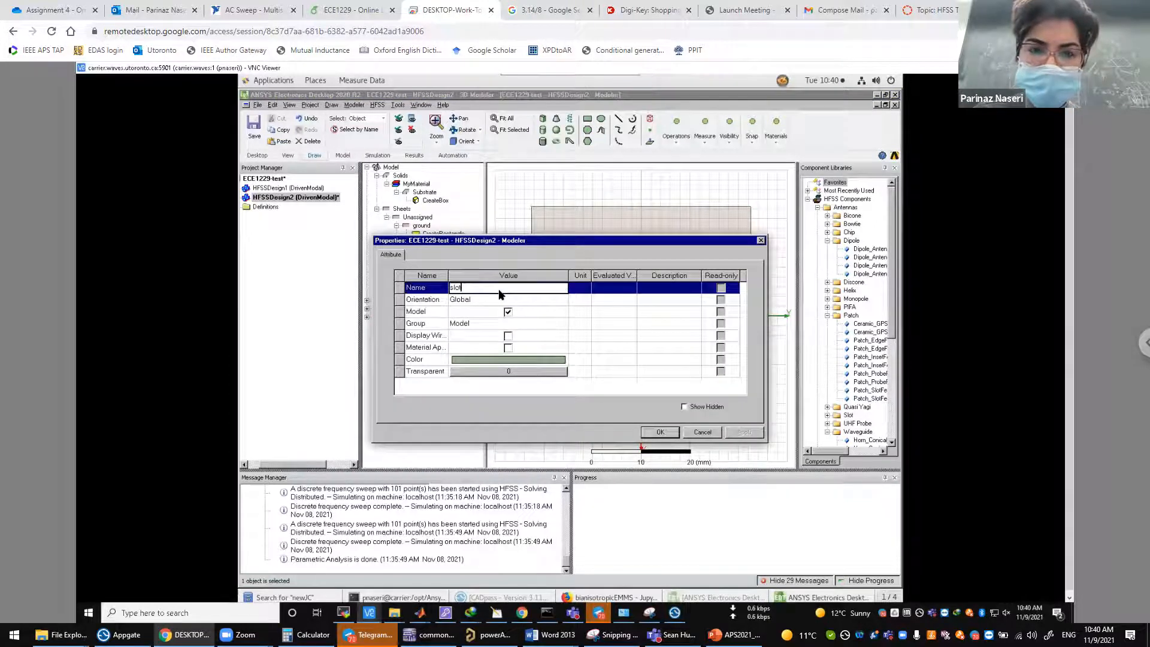
key("Return")
left_click(662, 432)
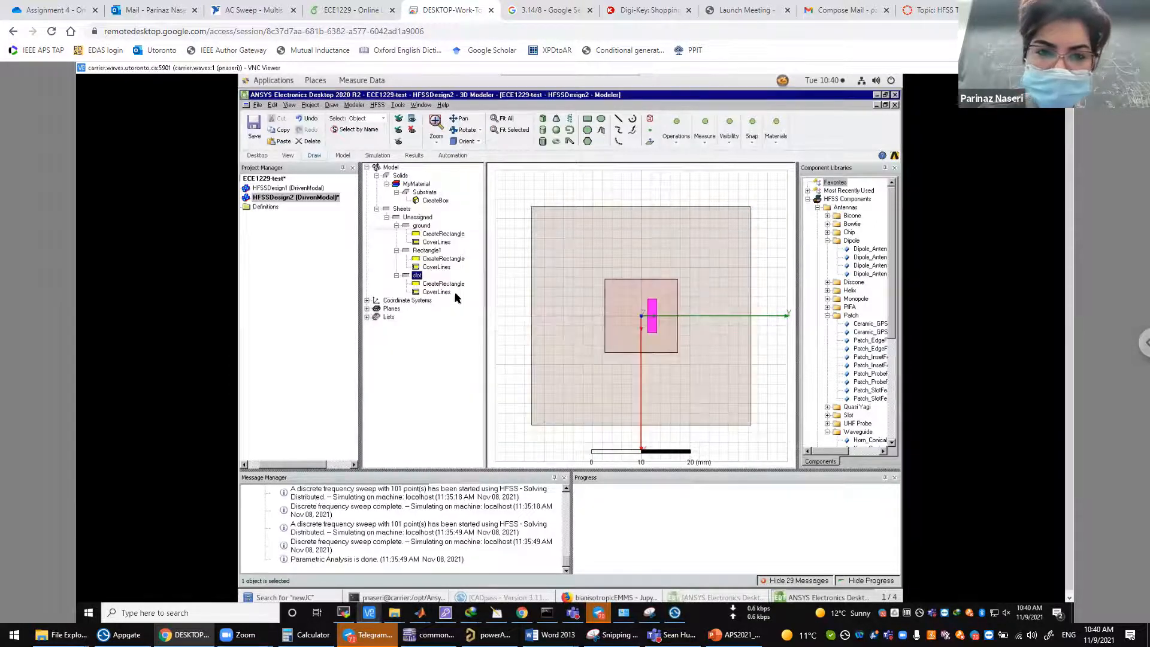
- Subtract the slot from the ground sheet without cloning the tool object
left_click(417, 226)
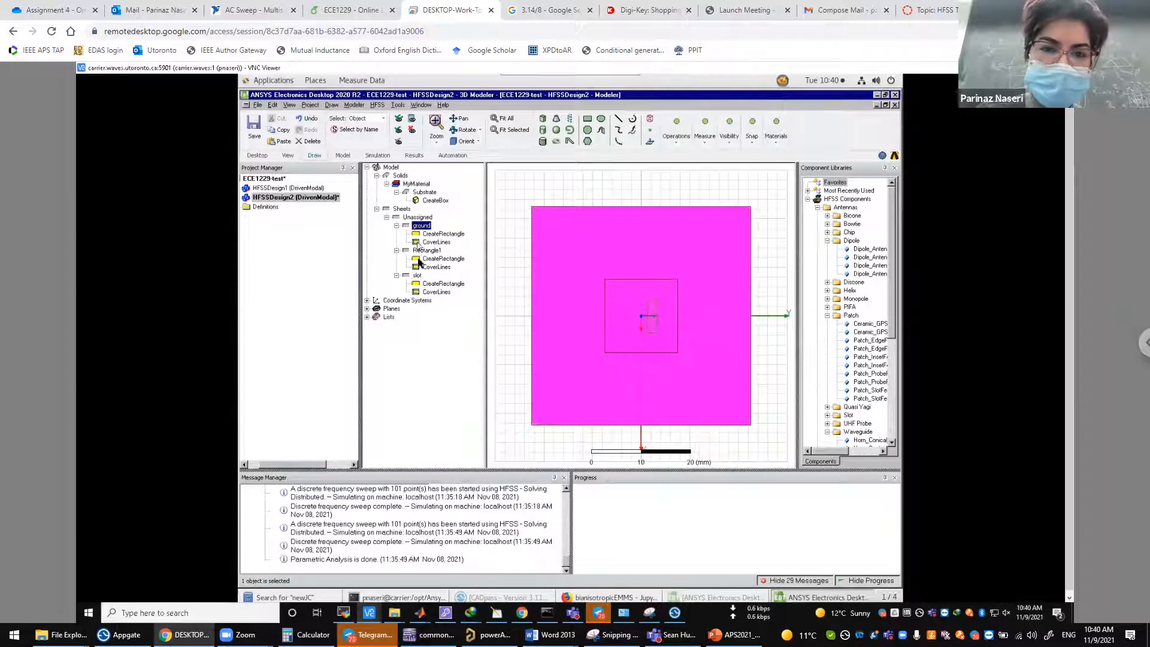
left_click(417, 278, "ctrl")
left_click(677, 136)
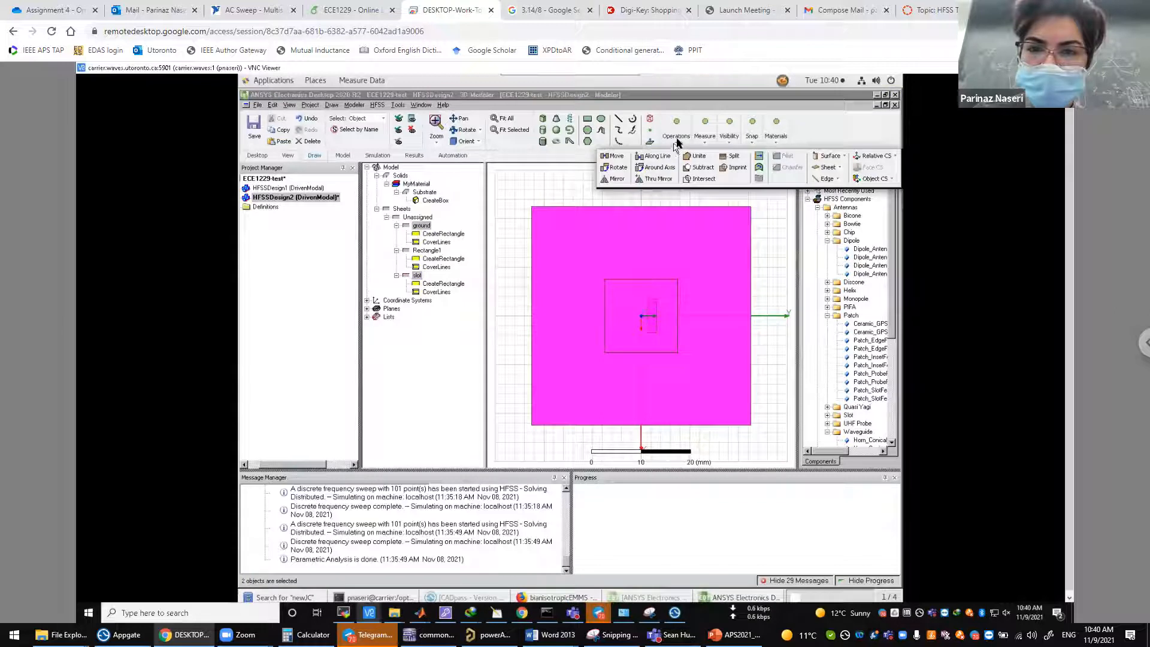
left_click(698, 173)
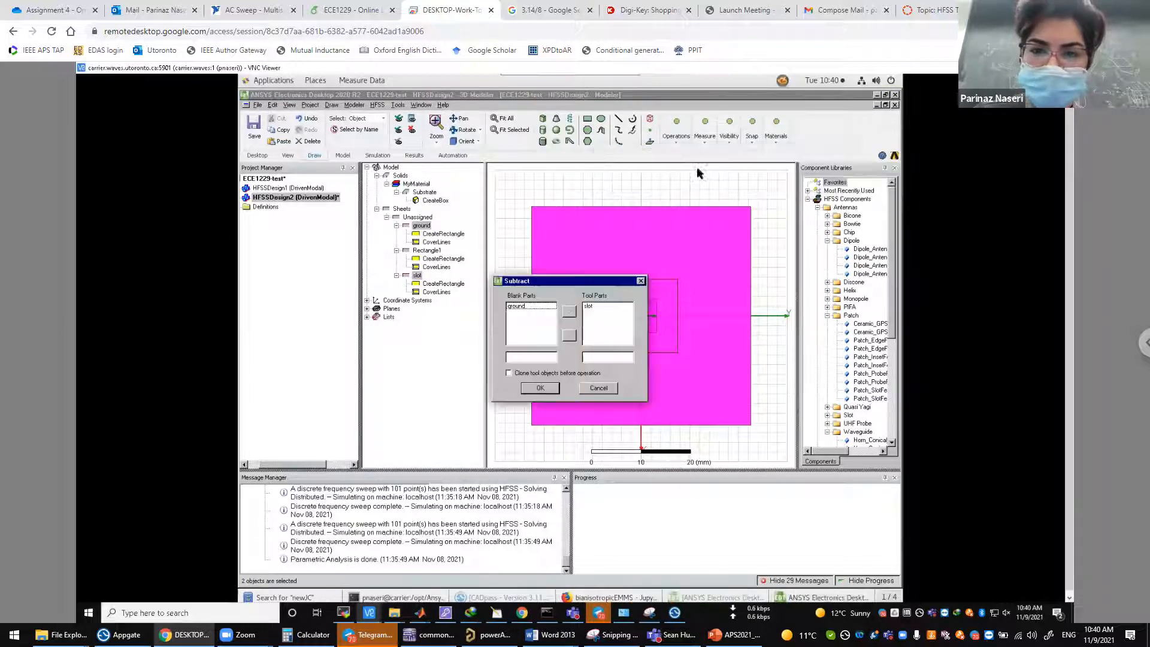
left_click(541, 388)
left_click(502, 233)
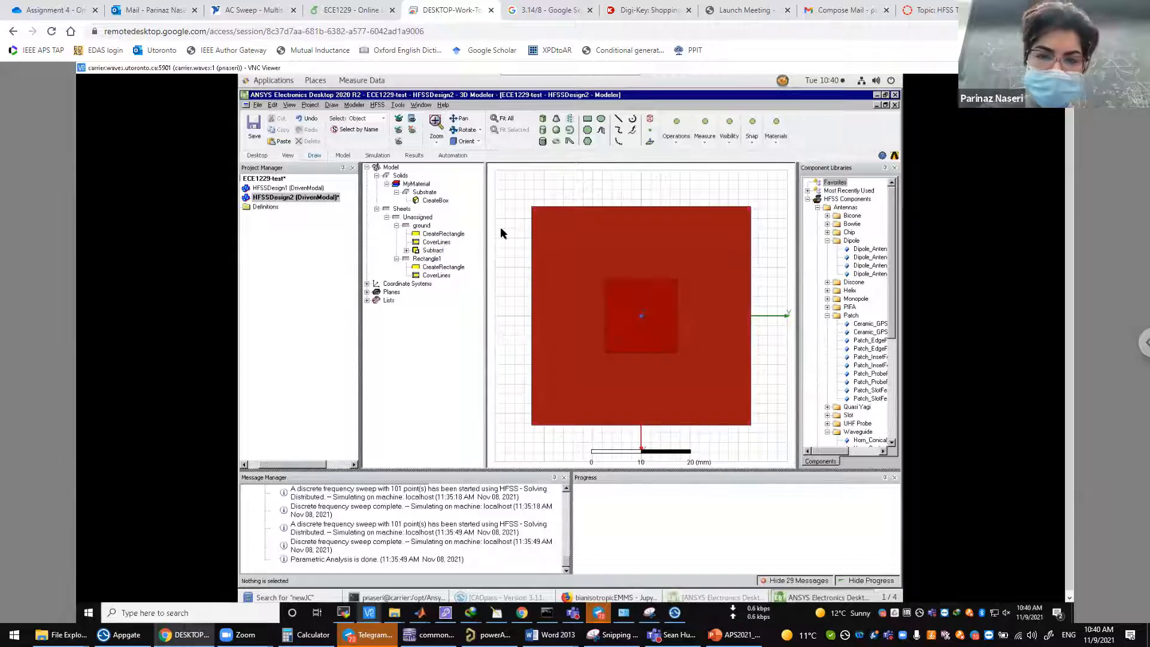
- Change the ground sheet's colour to bright yellow
left_click_drag(502, 223, 594, 212, "alt")
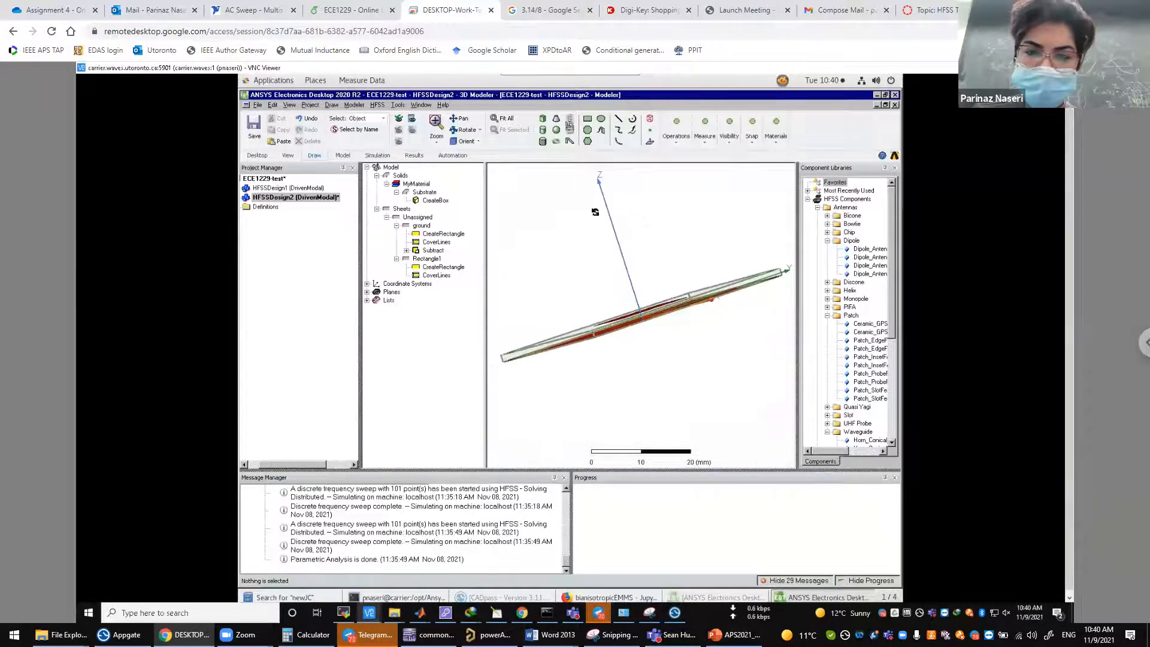
double_click(422, 226)
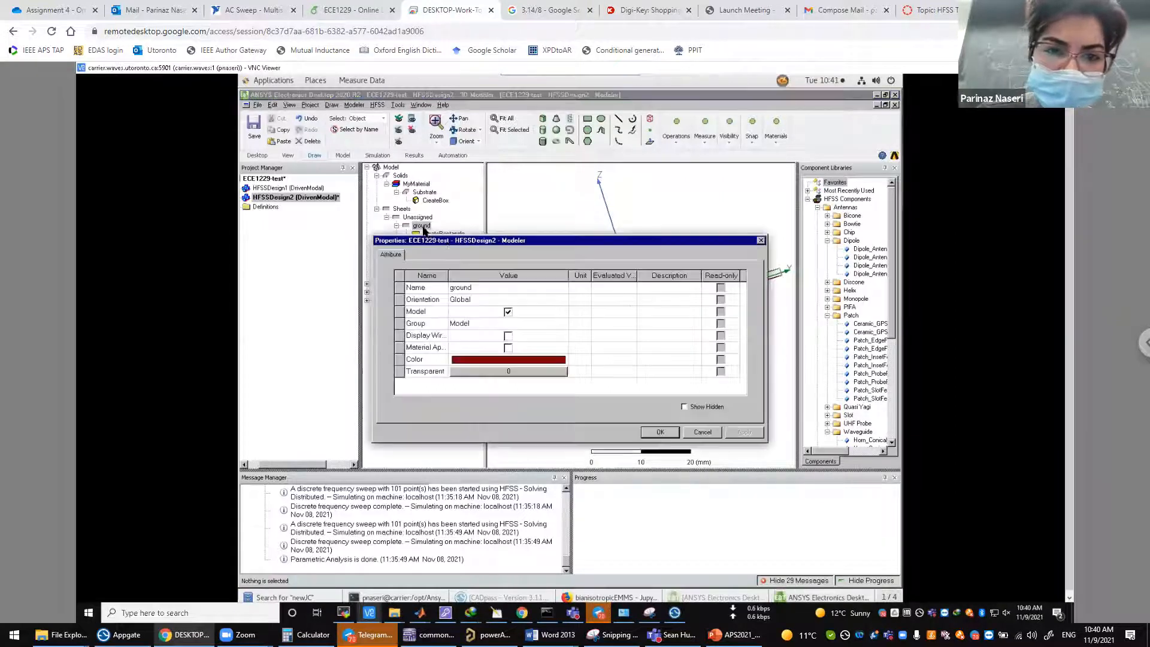
left_click(502, 360)
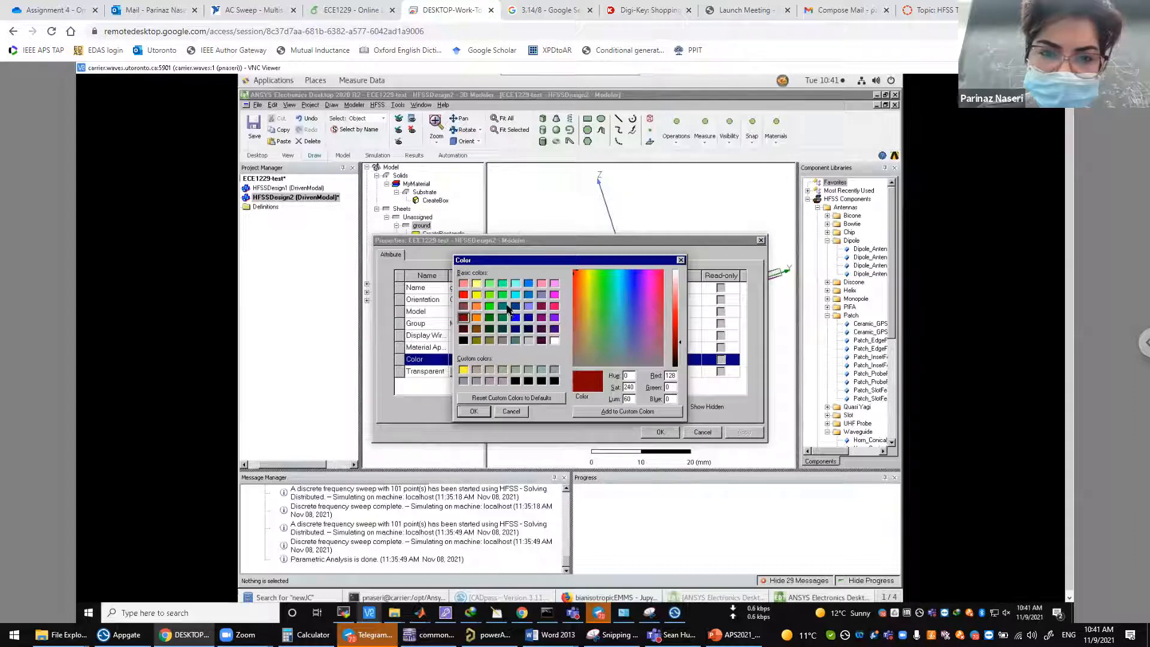
left_click(476, 294)
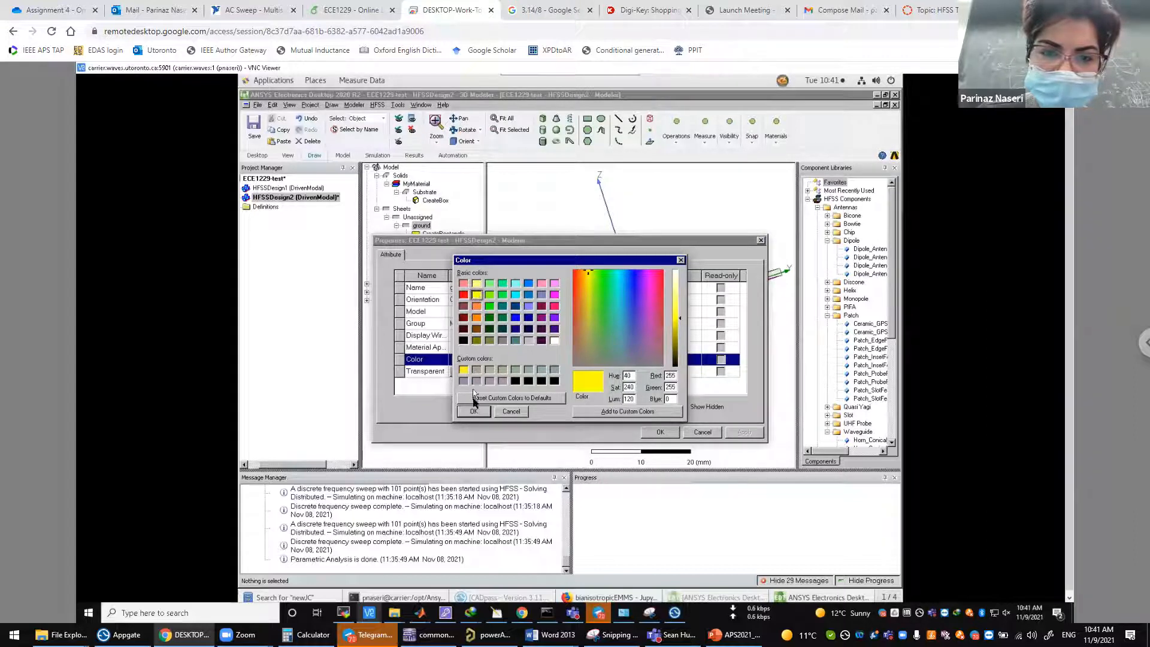
left_click(477, 412)
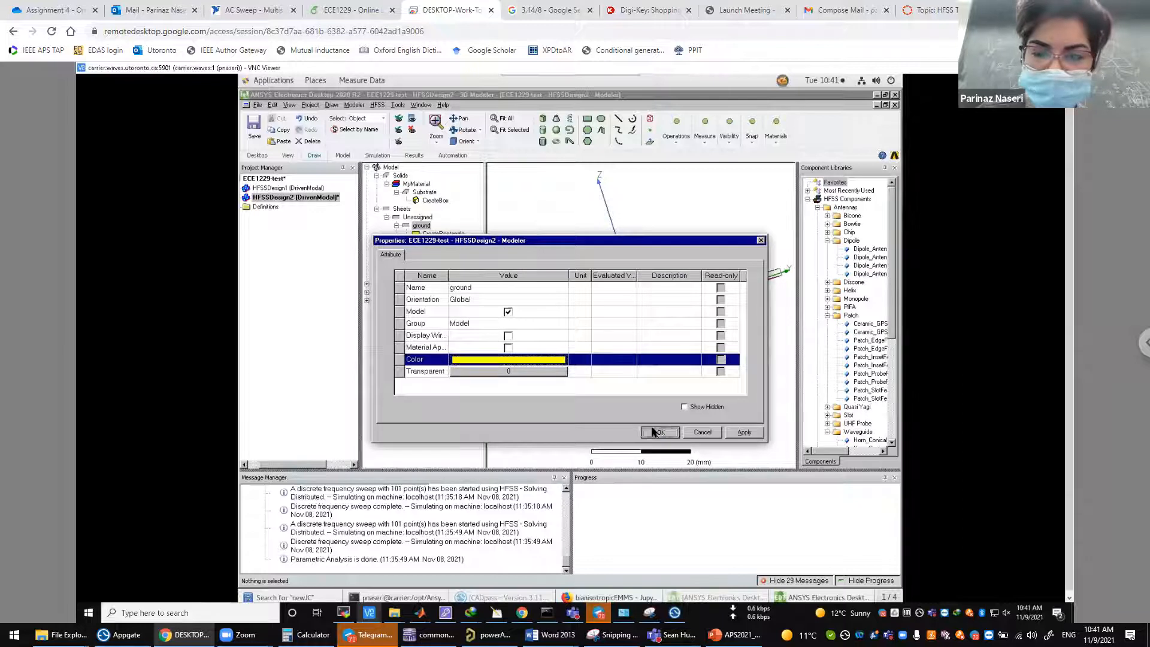
left_click(659, 431)
left_click(541, 252)
- Rename the central square sheet (Rectangle1) as patch
left_click_drag(570, 310, 675, 329, "alt")
left_click_drag(691, 277, 503, 438, "alt")
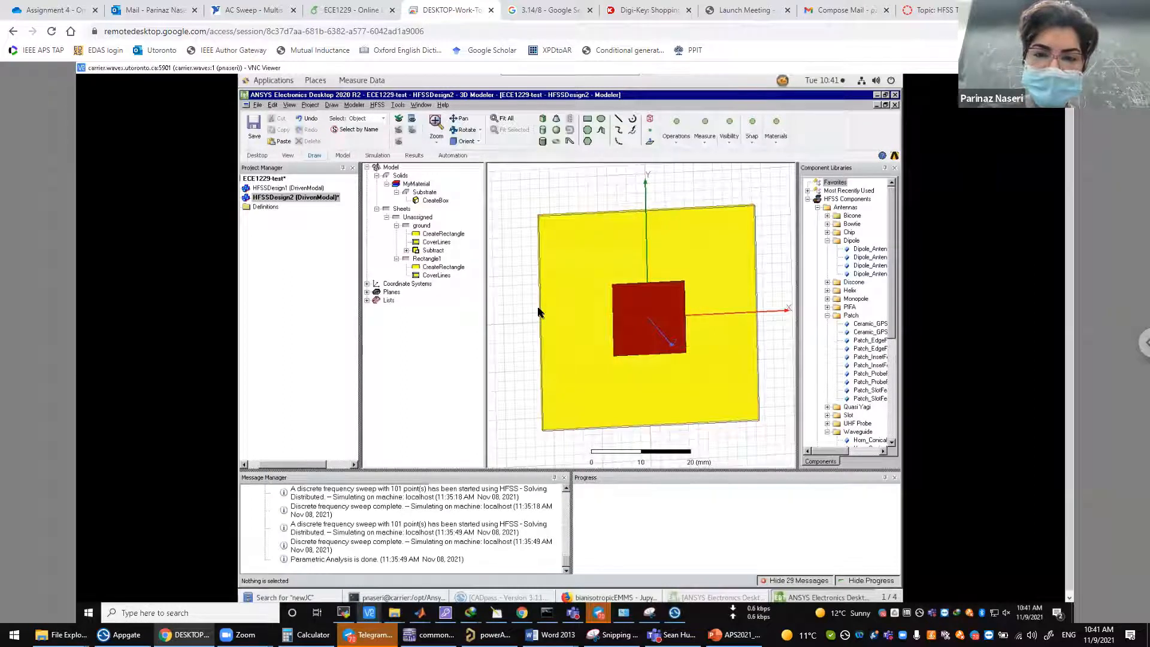
double_click(424, 259)
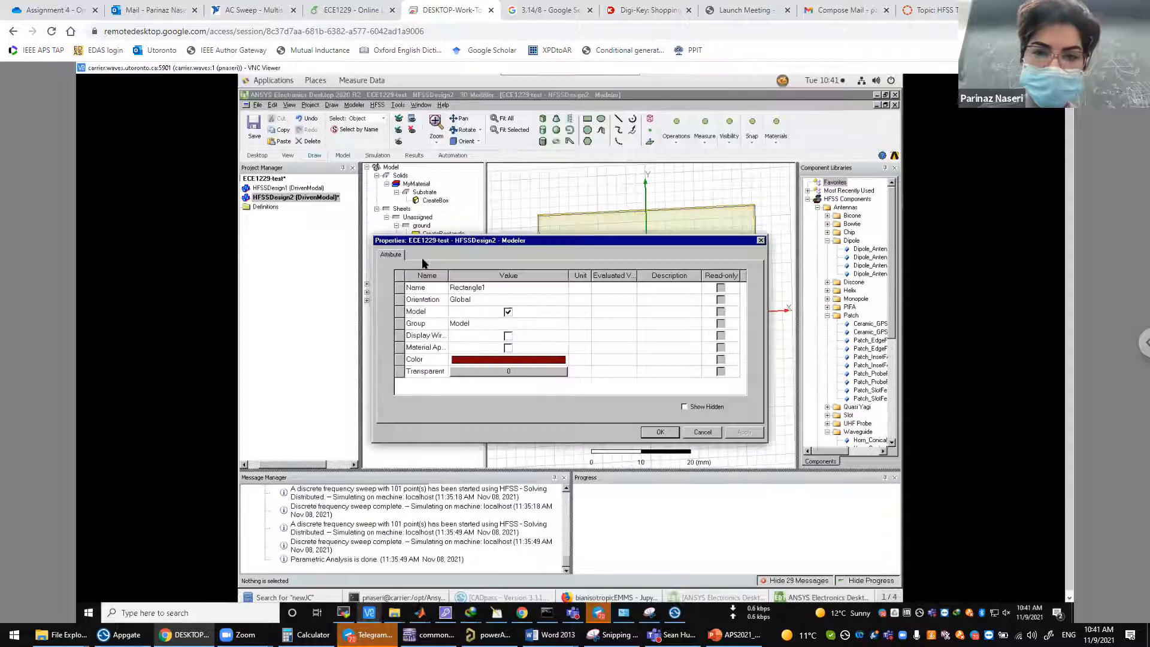
left_click(487, 289)
type("patch")
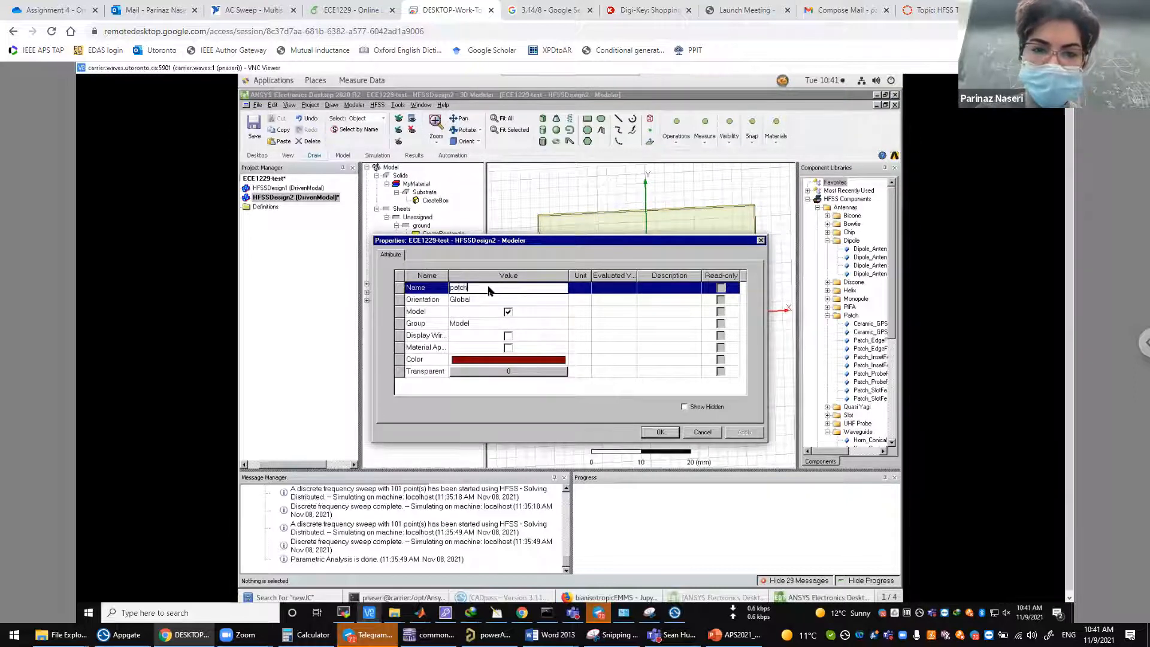
key("Return")
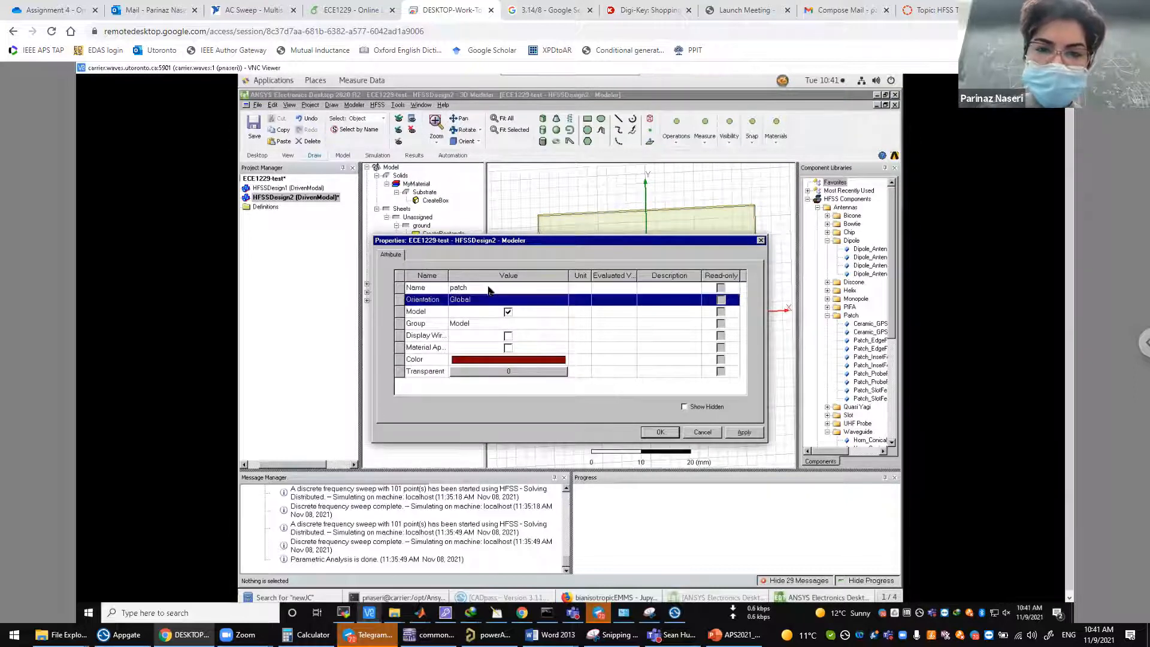
left_click(660, 433)
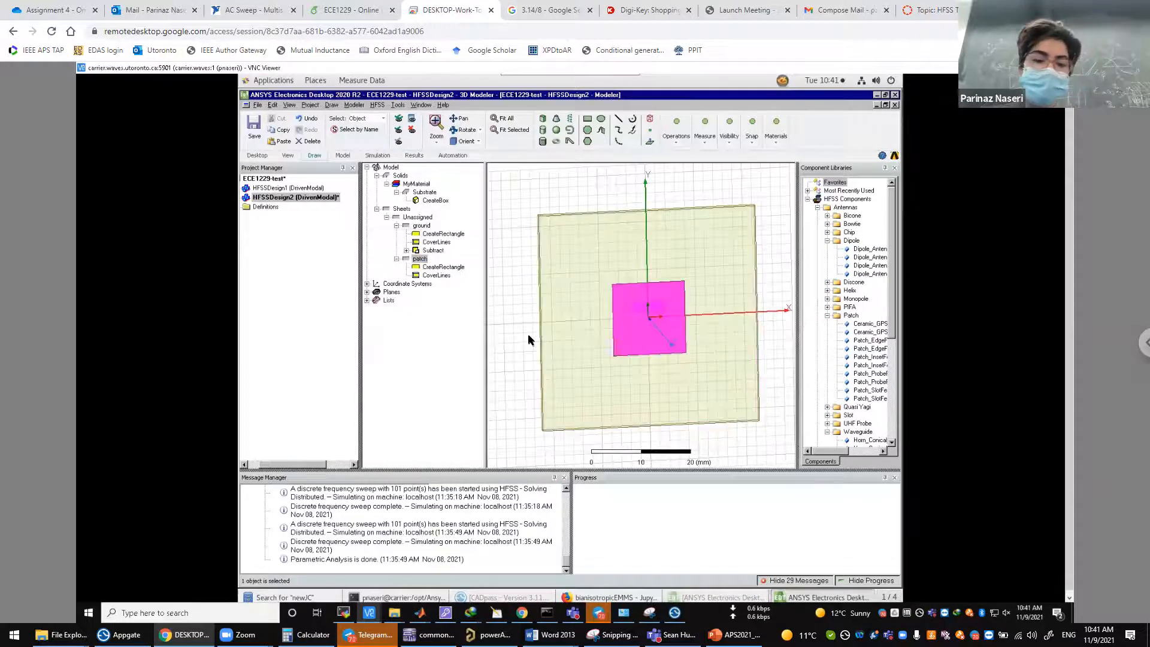
- Duplicate the substrate box in place and rename the original as TopSubstrate
left_click_drag(528, 340, 532, 242, "alt")
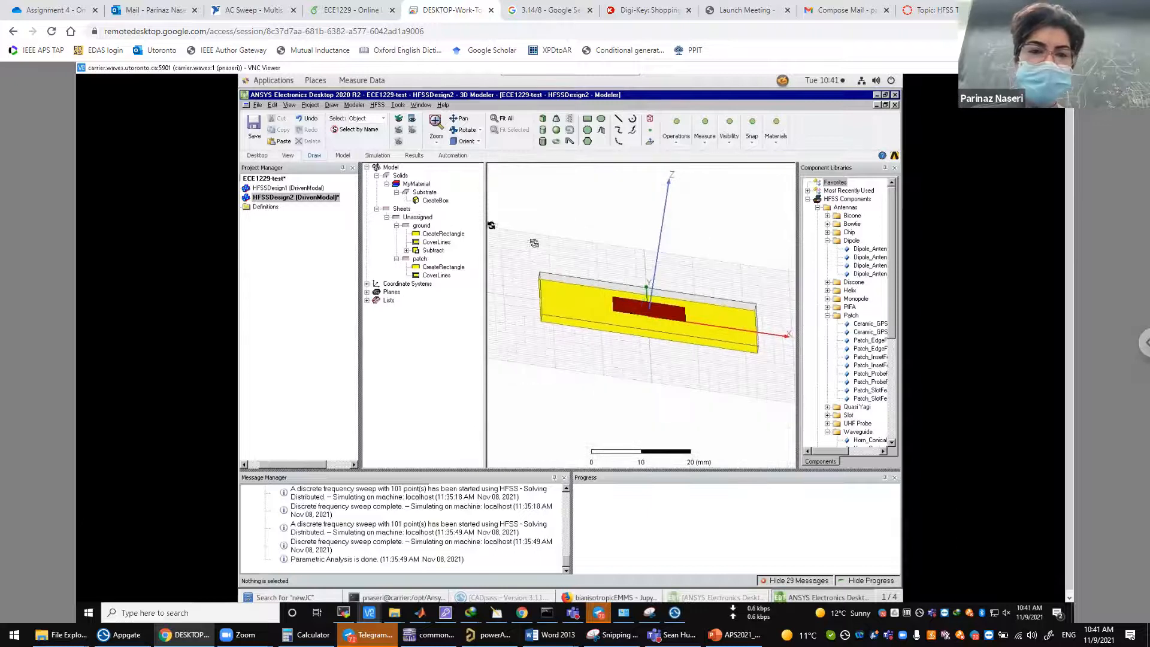
left_click(427, 193)
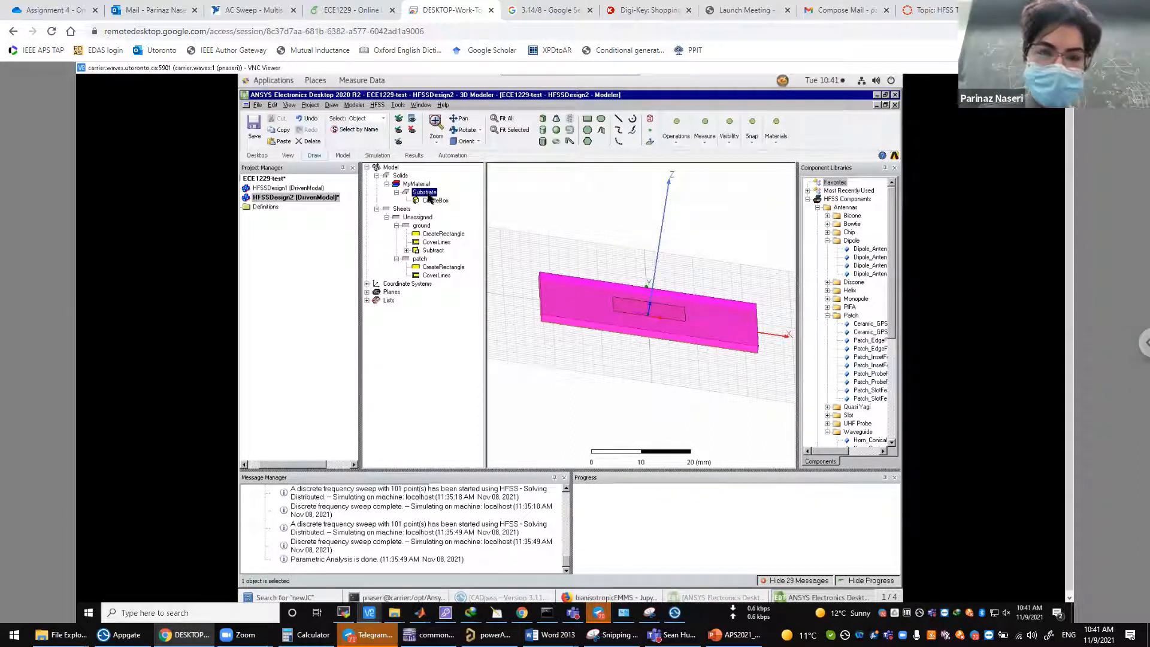
key("ctrl+v")
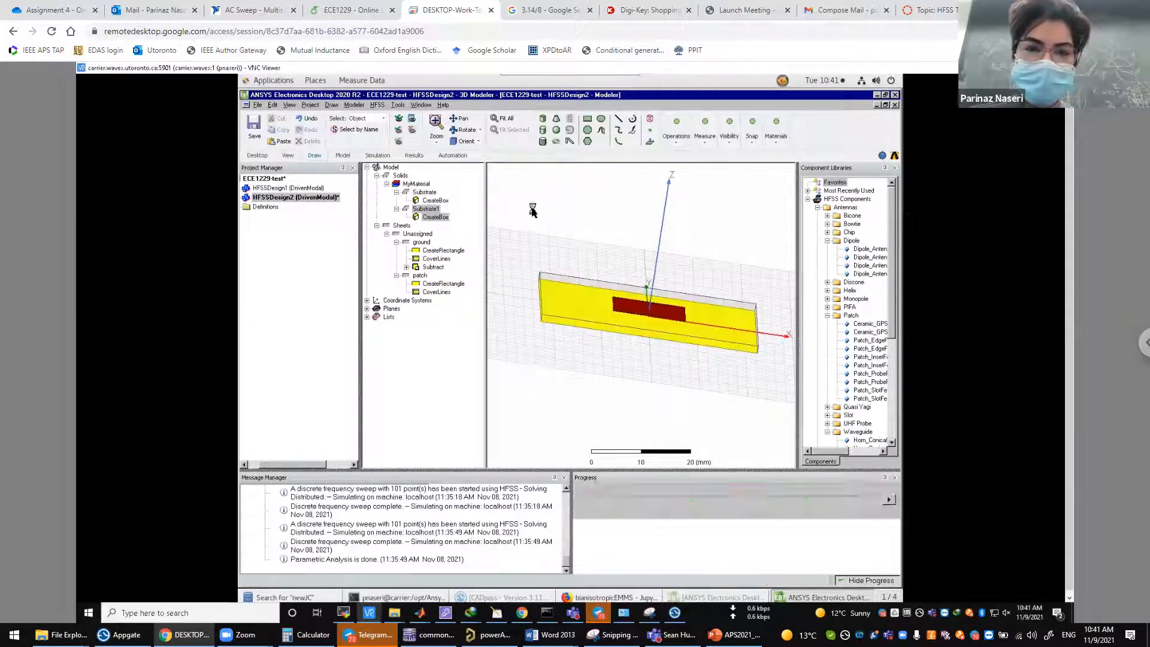
double_click(424, 192)
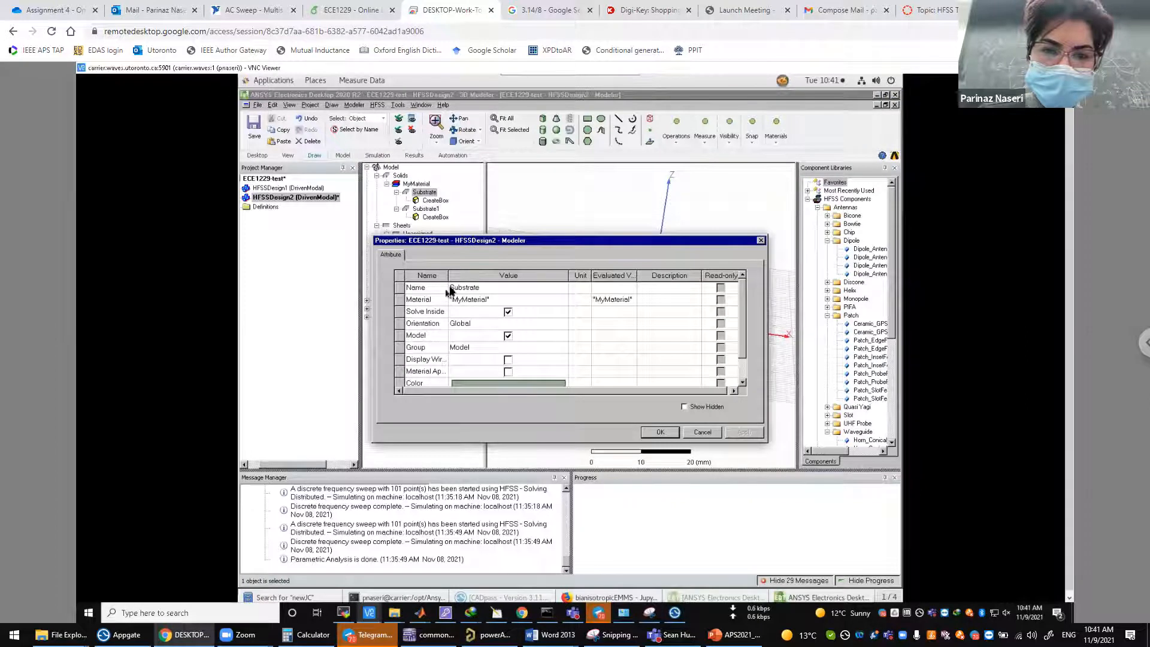
left_click(452, 289)
type("Top")
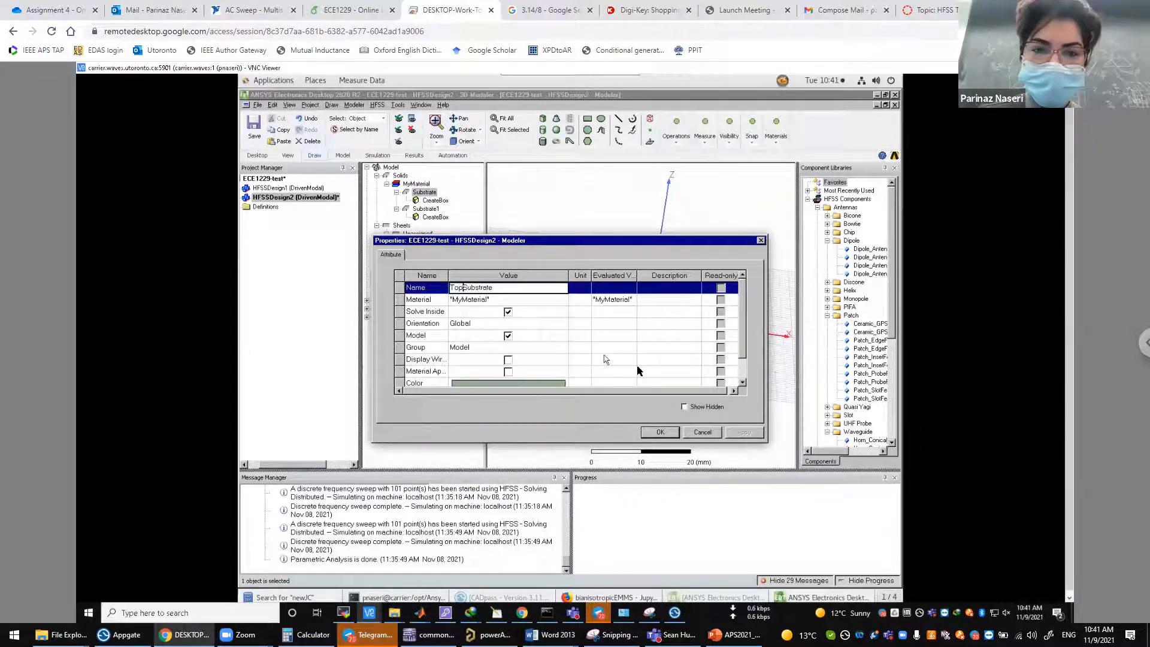
left_click(660, 433)
- Rename the copied substrate box as BottomSubstrate
double_click(423, 193)
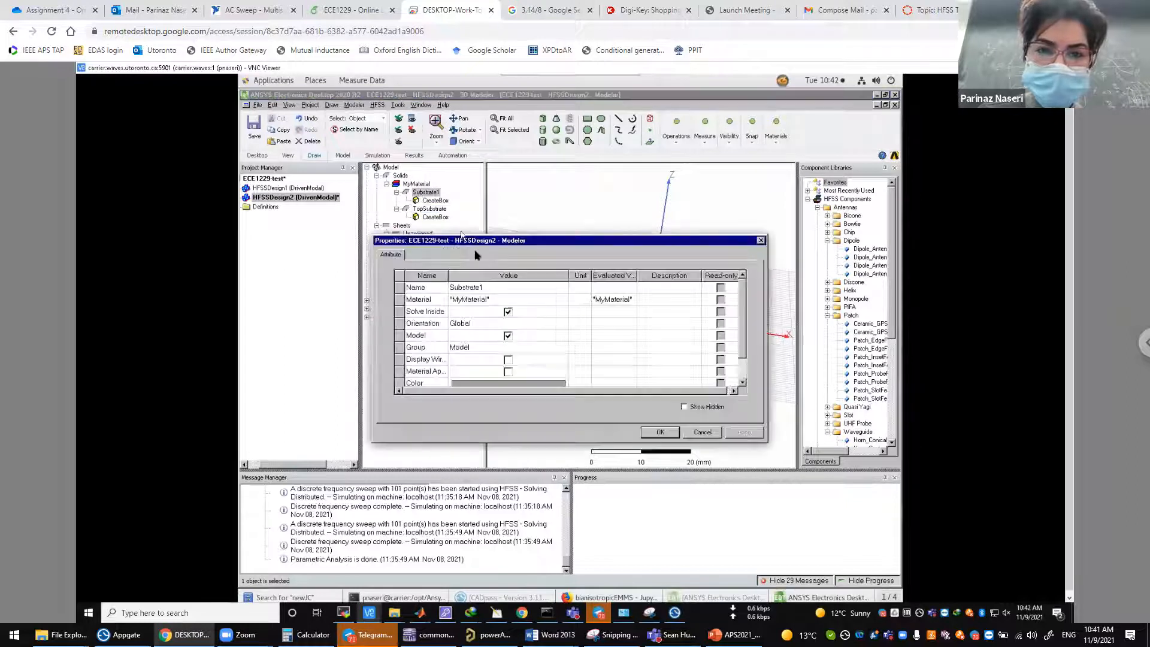
left_click(451, 289)
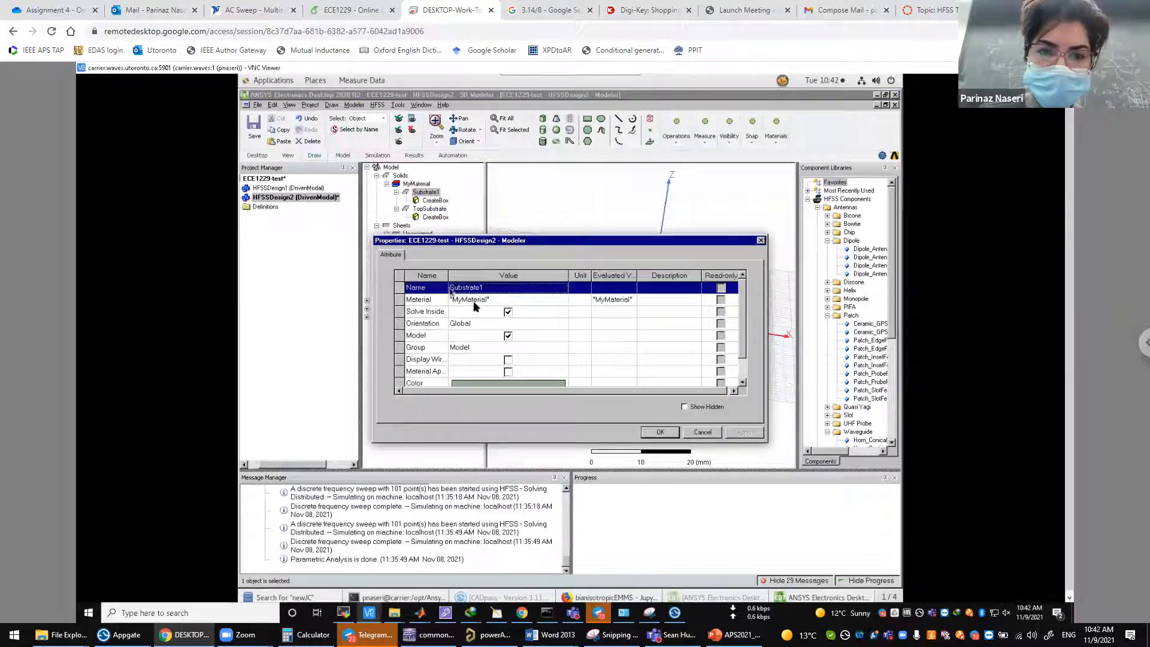
left_click(470, 290)
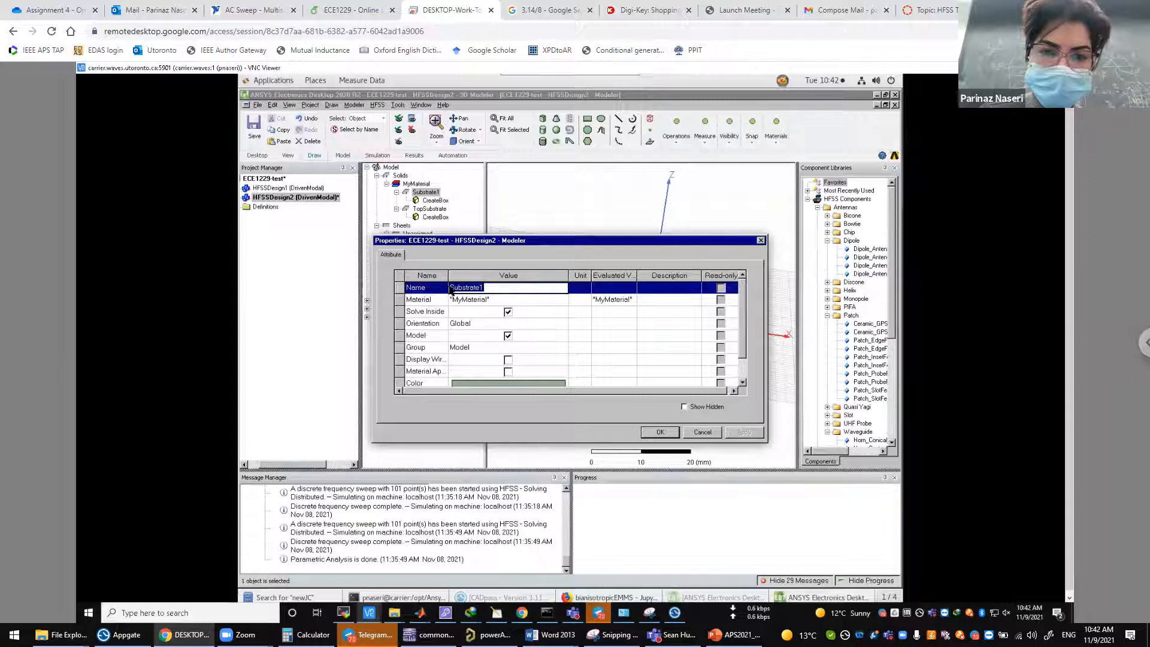
left_click(467, 290)
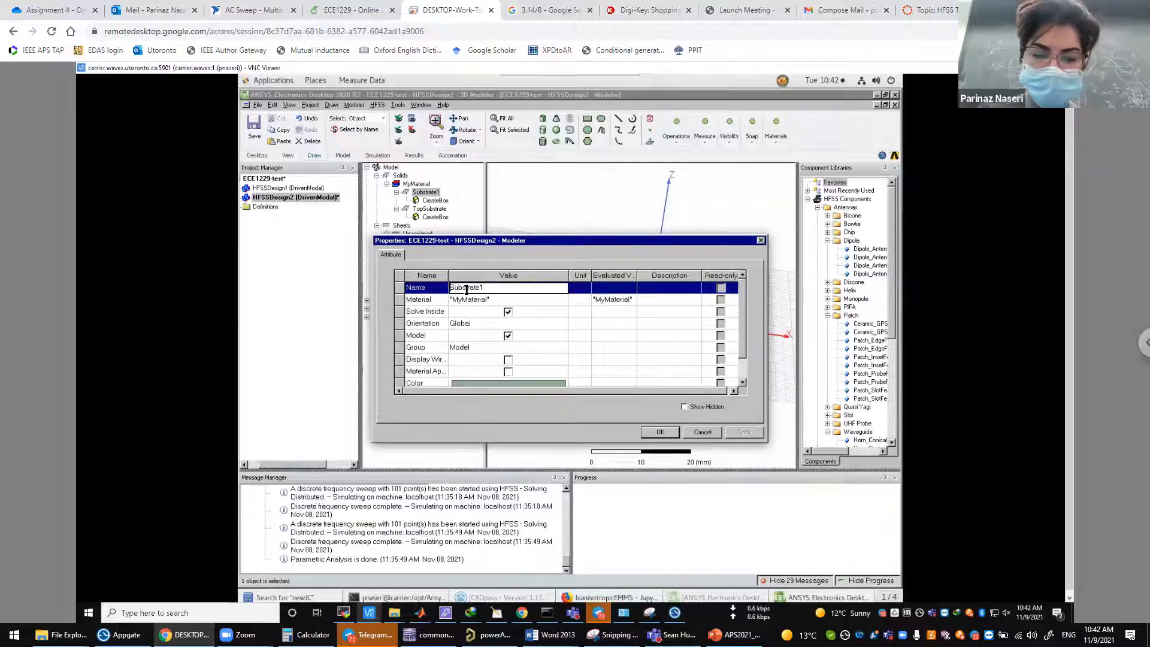
type("Bottom")
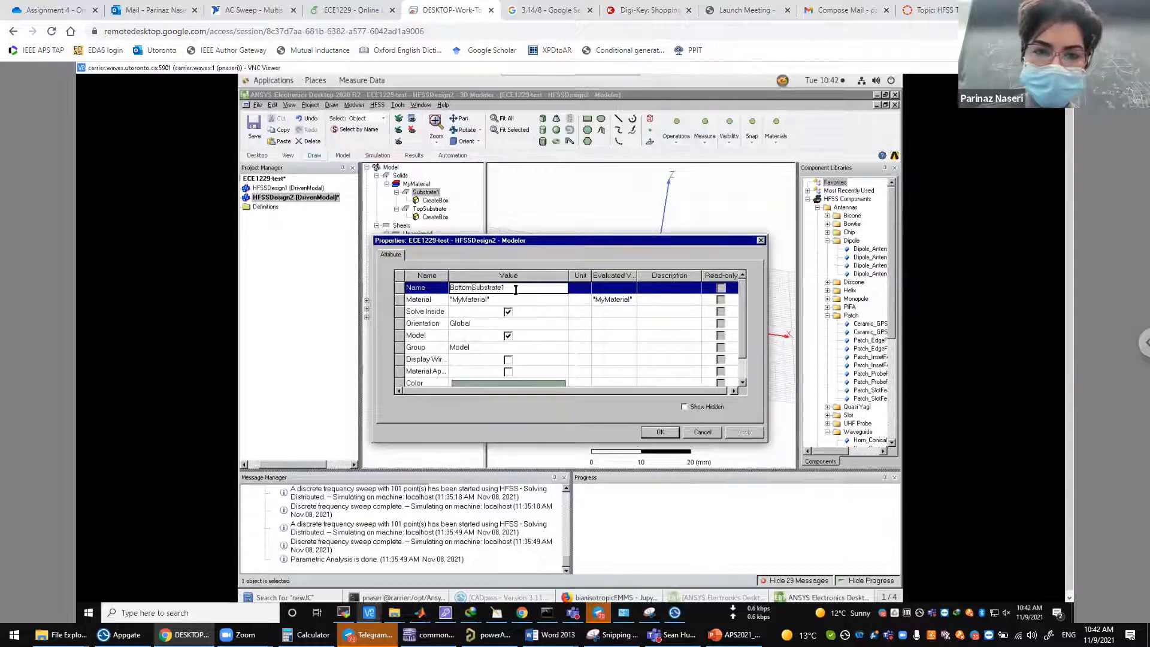
left_click(653, 434)
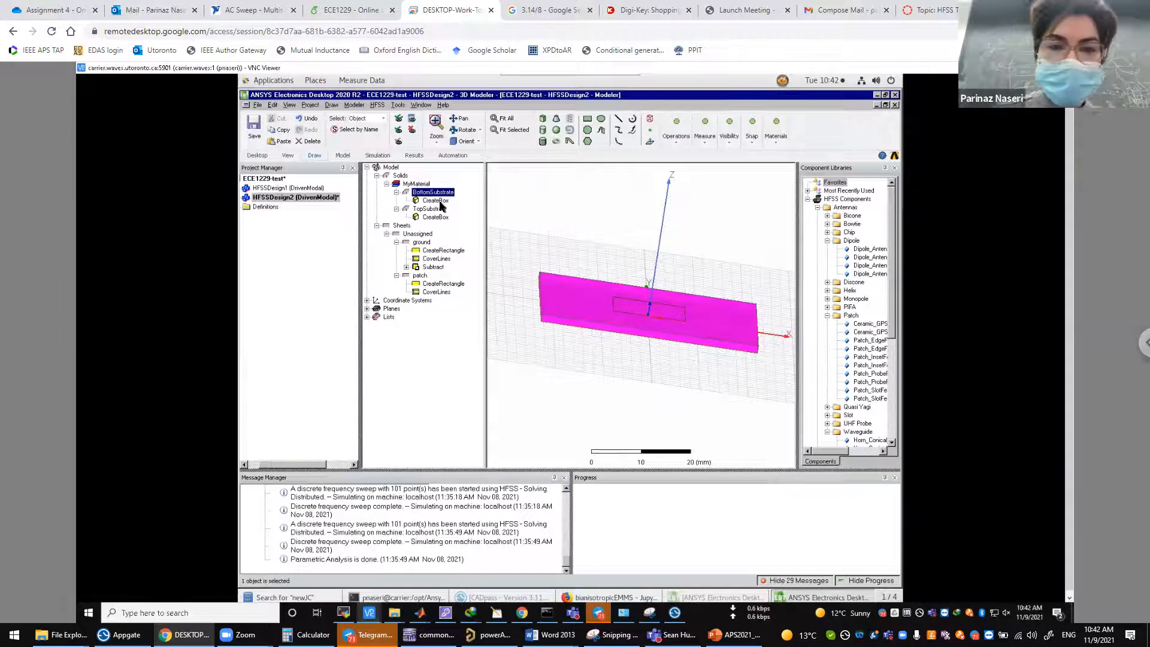
- Set the BottomSubstrate box's position to -d_x/2, -d_y/2, -h so that it sits below the ground plane
double_click(435, 202)
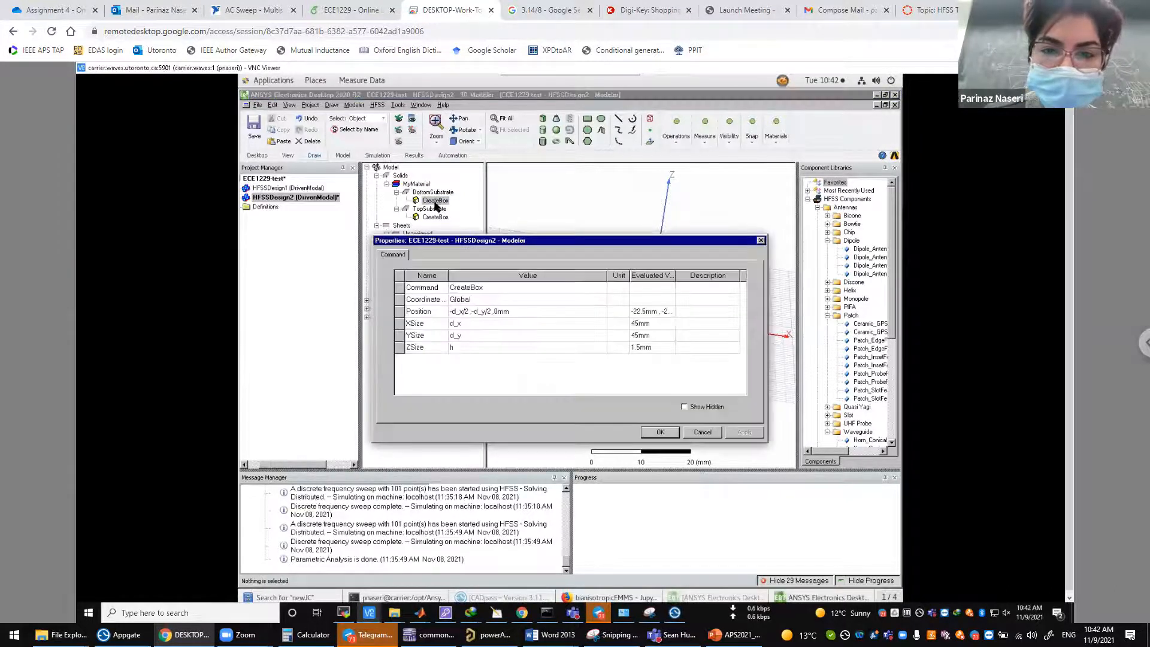
left_click(515, 312)
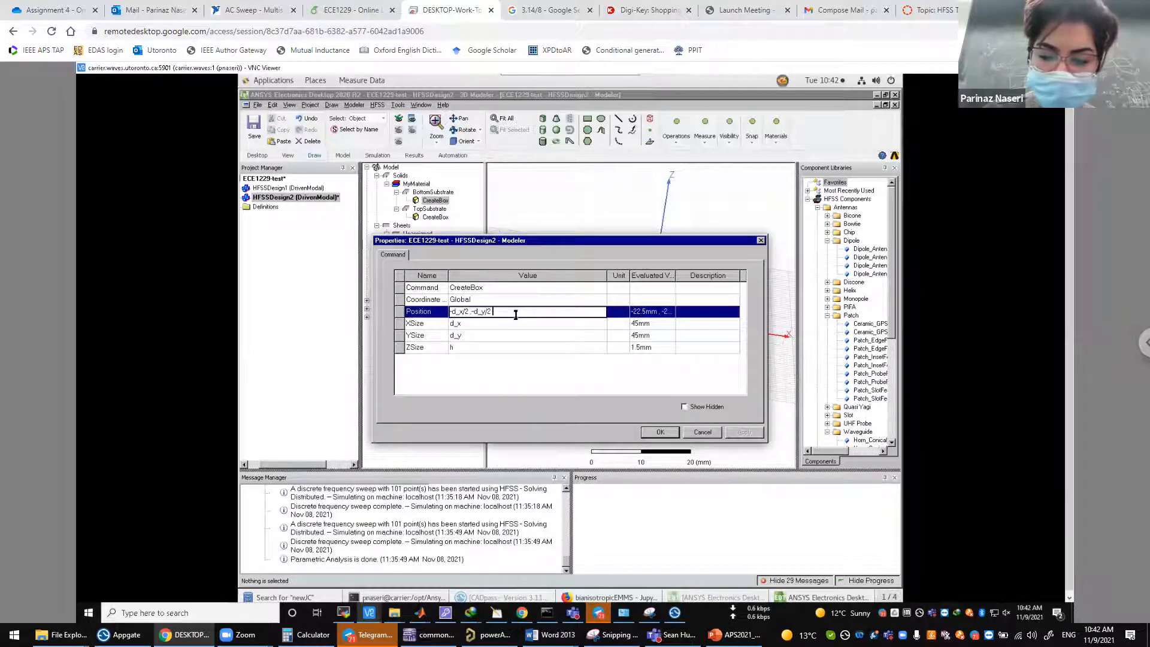
type("-h")
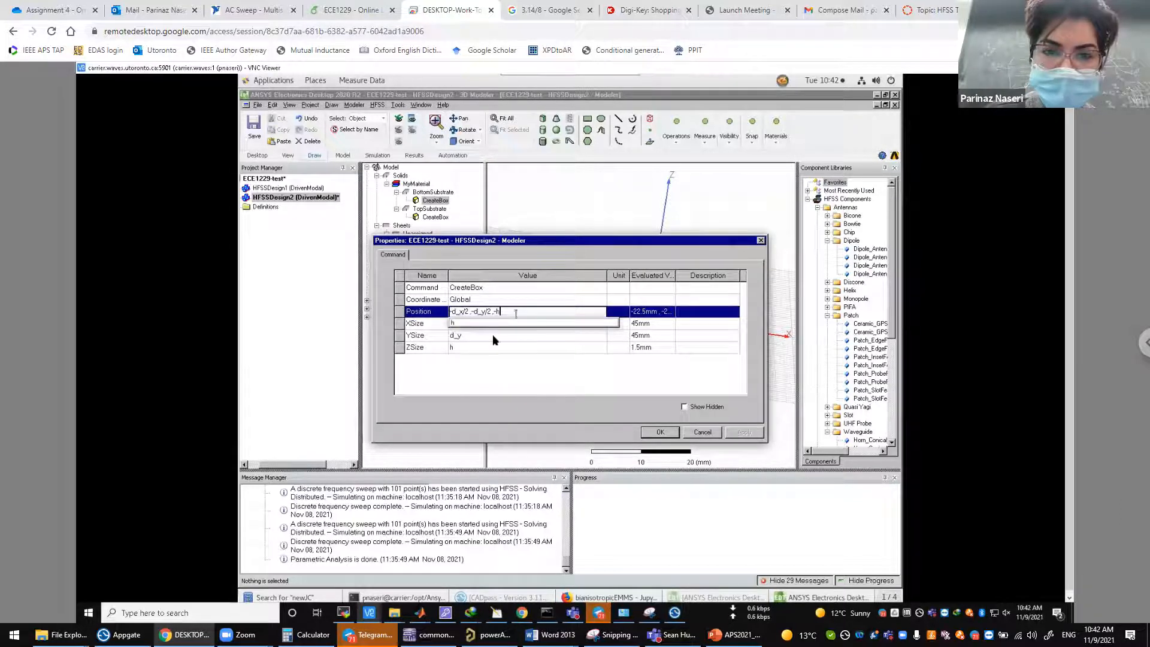
left_click(480, 366)
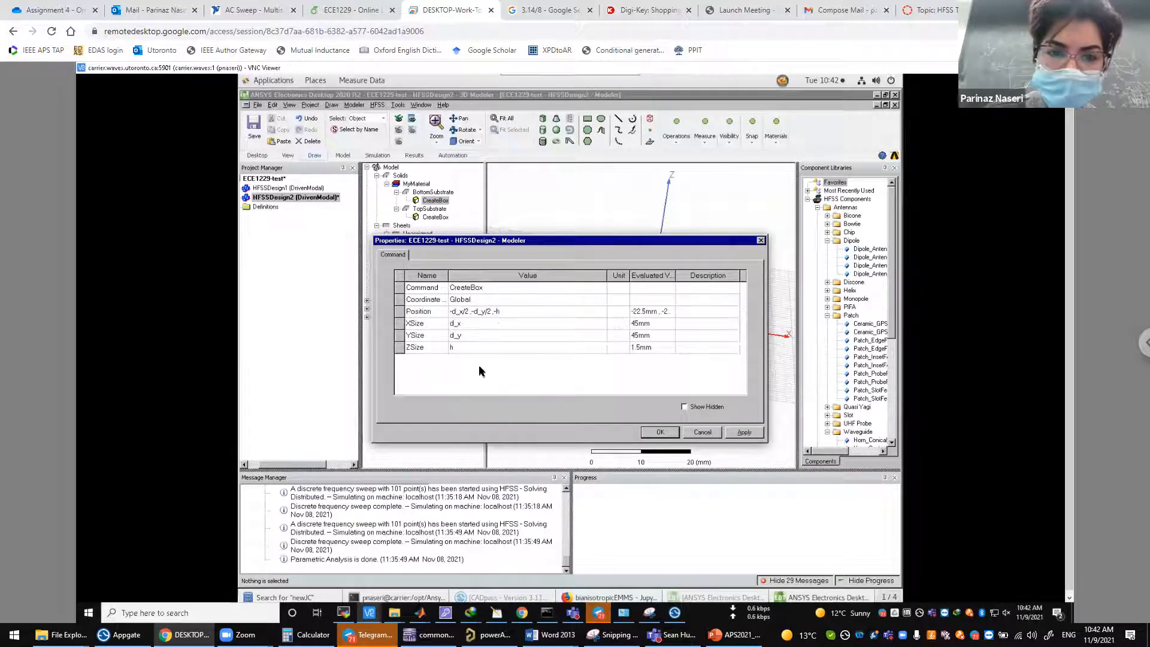
left_click(660, 432)
- Inspect the stacked substrates in perspective and show the antenna from below, facing the slotted ground
middle_click_drag(513, 228, 602, 222)
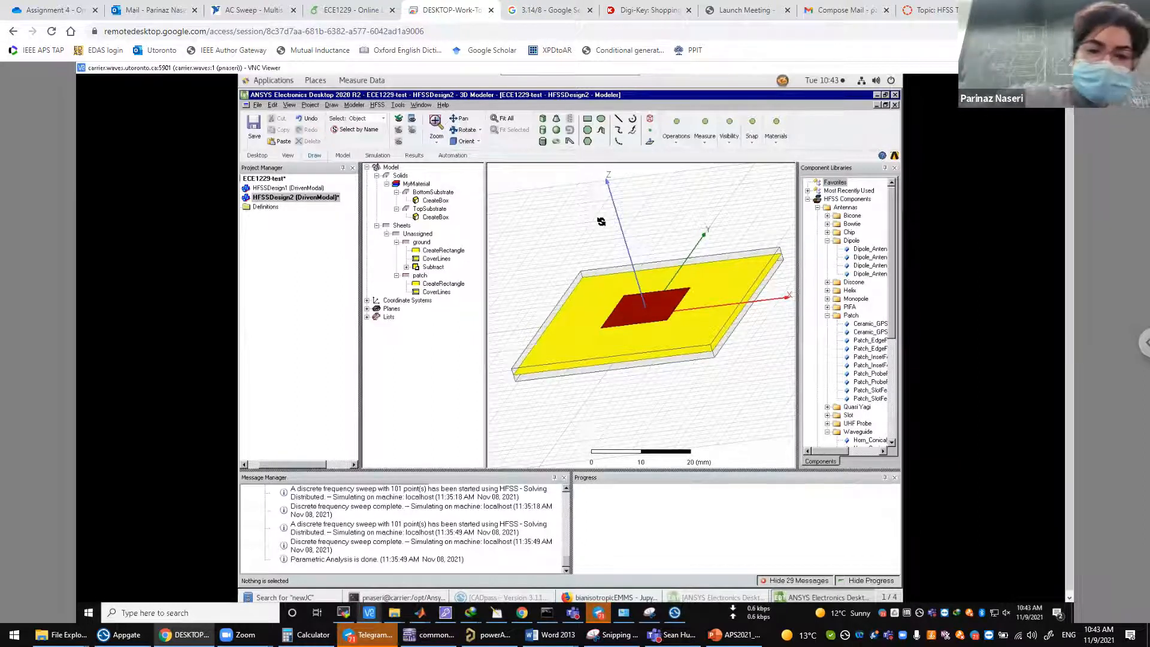
left_click(478, 142)
left_click(478, 161)
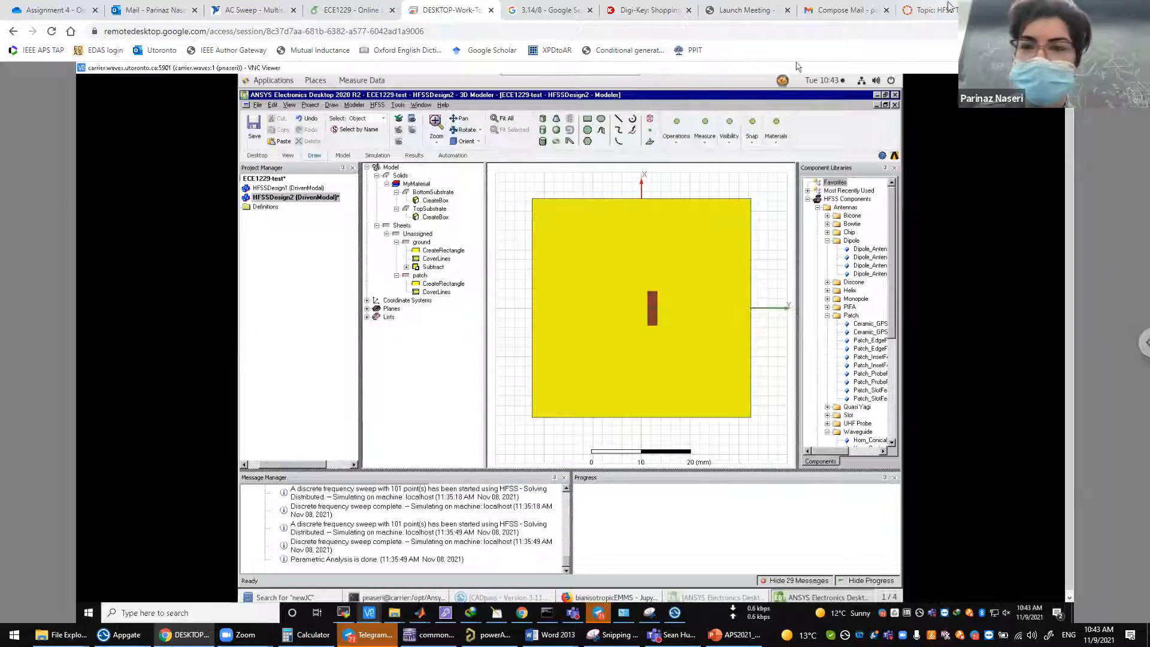
- Search Google for "sma connector" in a new browser tab
left_click(1007, 10)
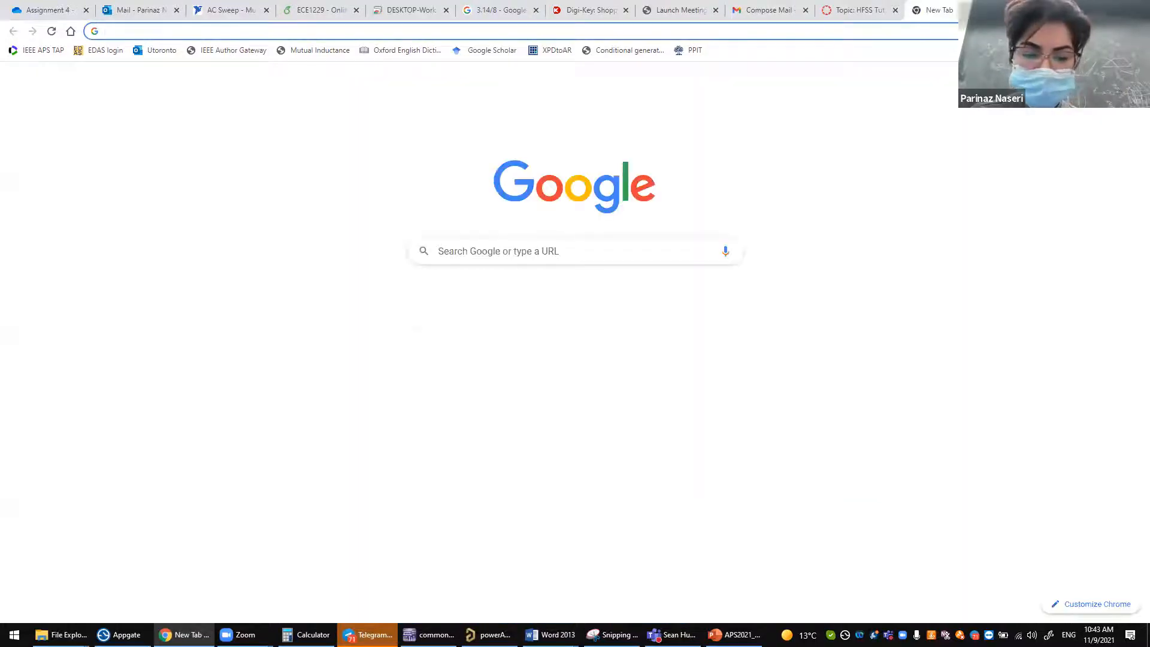
type("sma connect")
type("o")
key("BackSpace")
type("nnector")
key("Return")
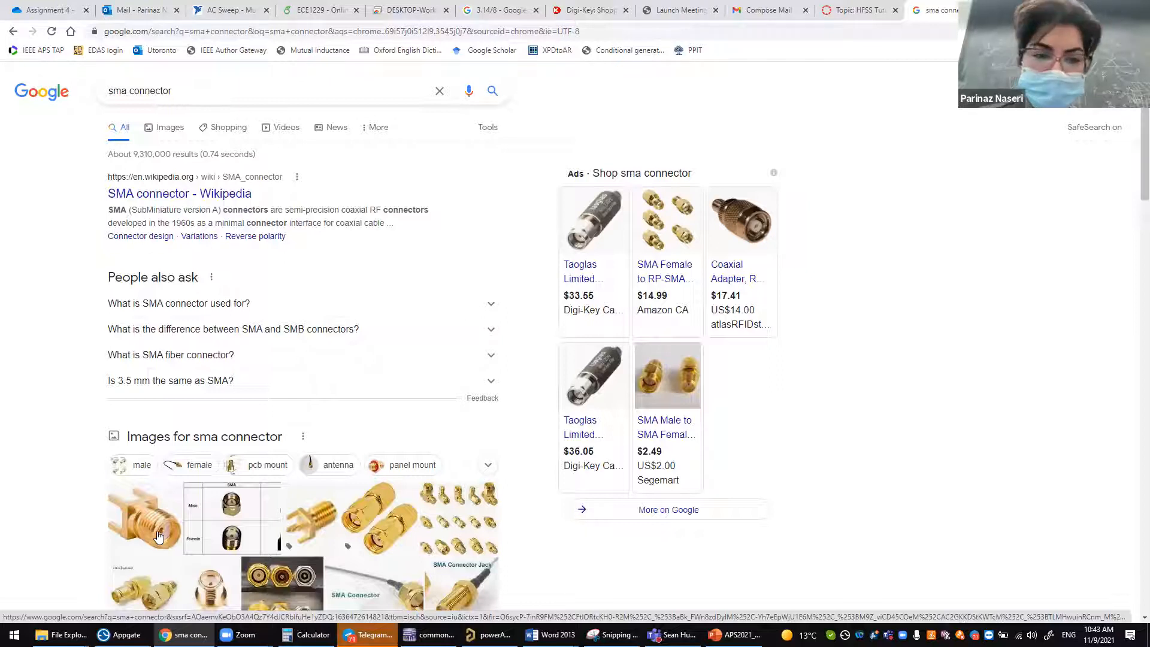
- Search Google for "patch antenna" and open the picture of the 915MHz Patch Antenna from Saturn PCB Design
left_click(241, 33)
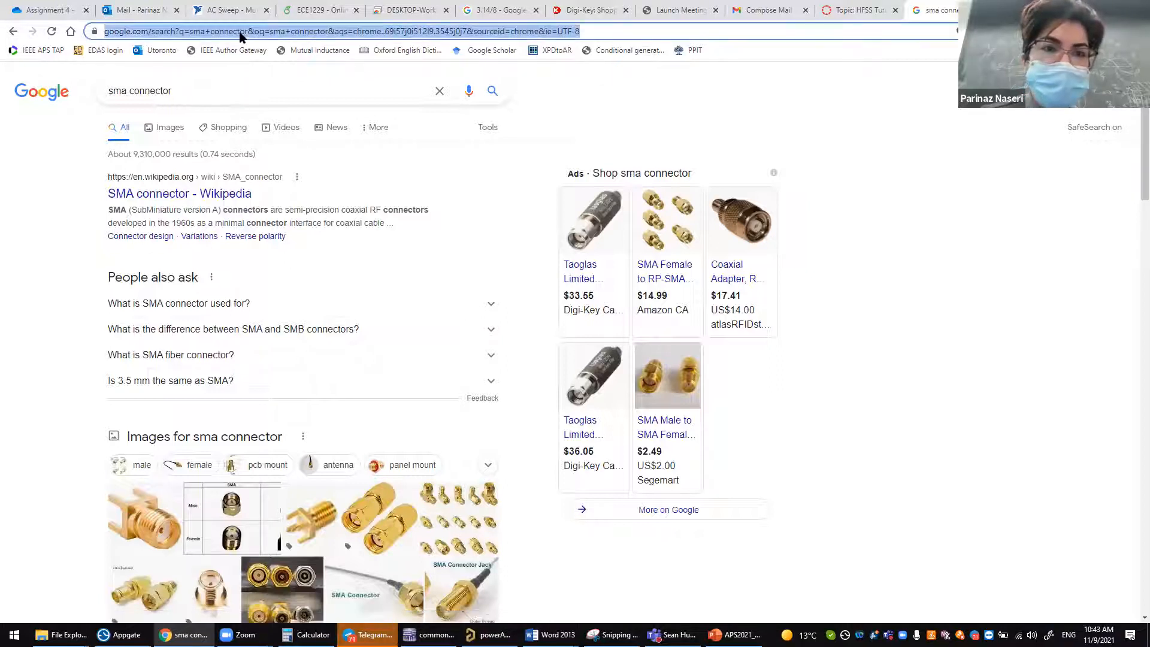
type("patch an")
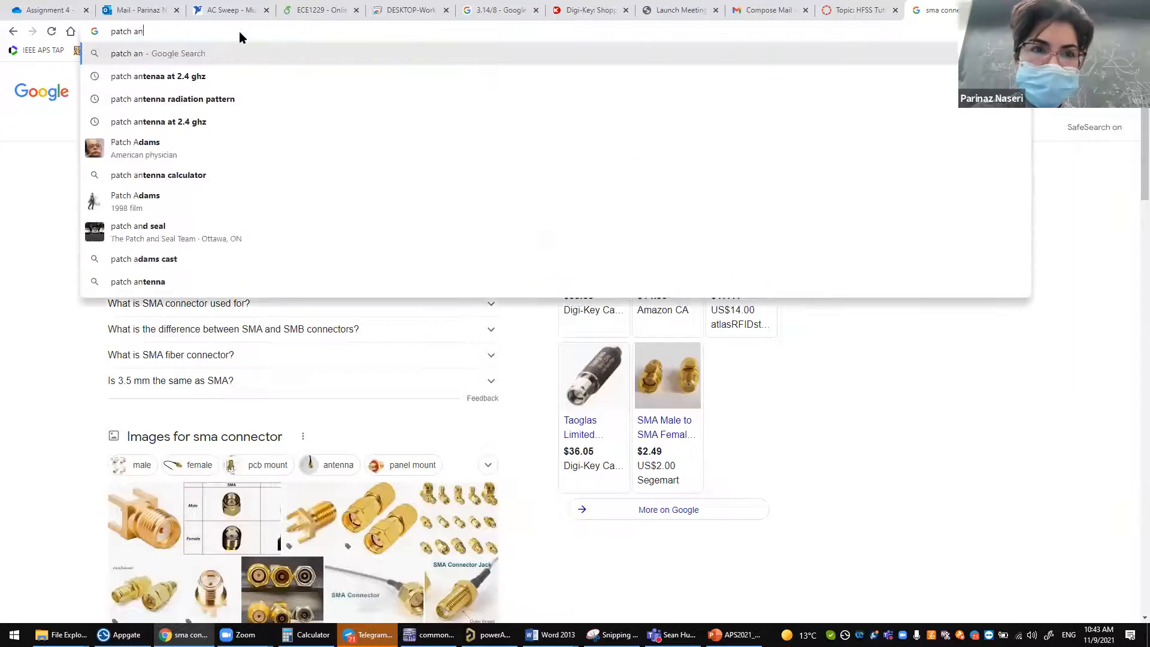
type("tenna")
key("Return")
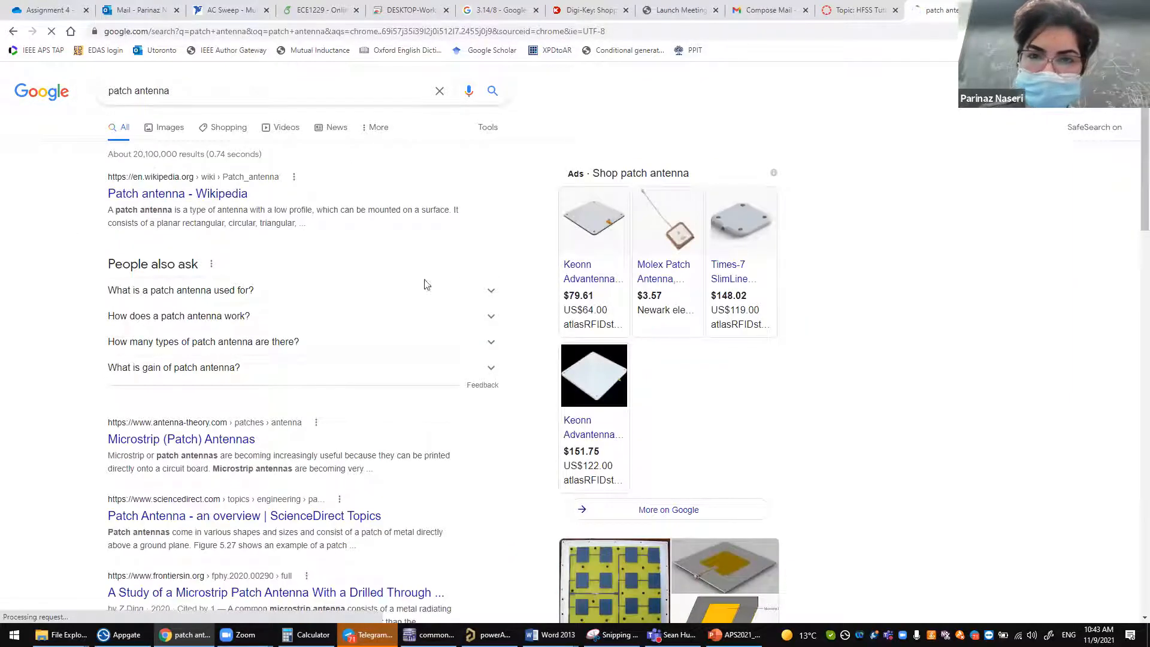
left_click(728, 572)
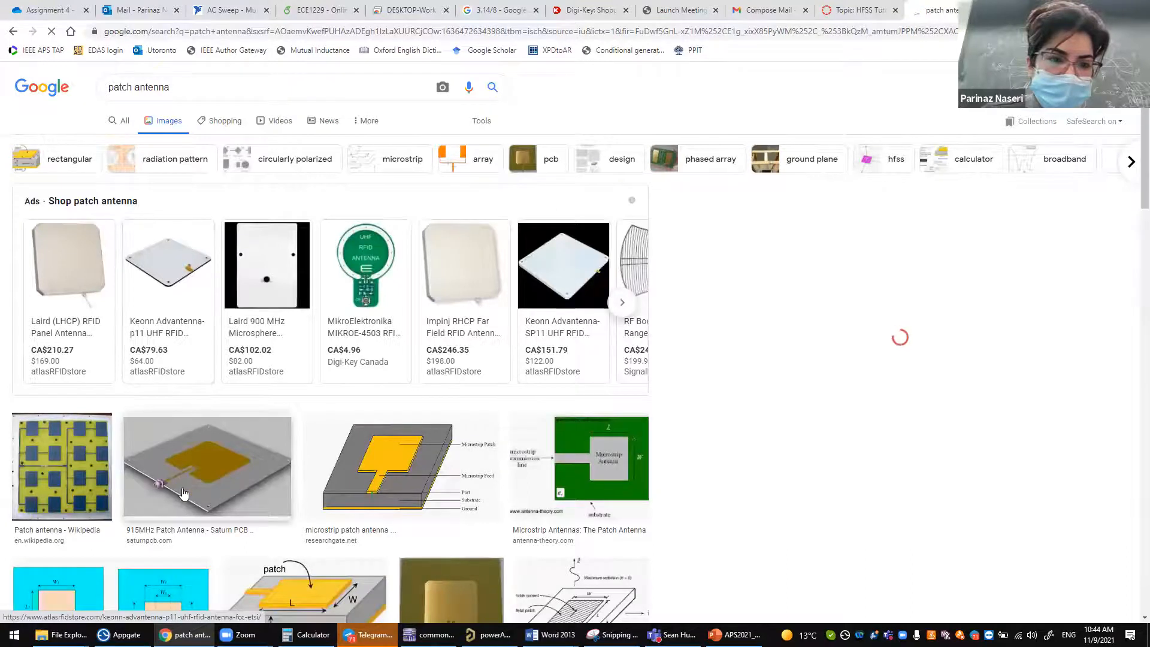
left_click(183, 493)
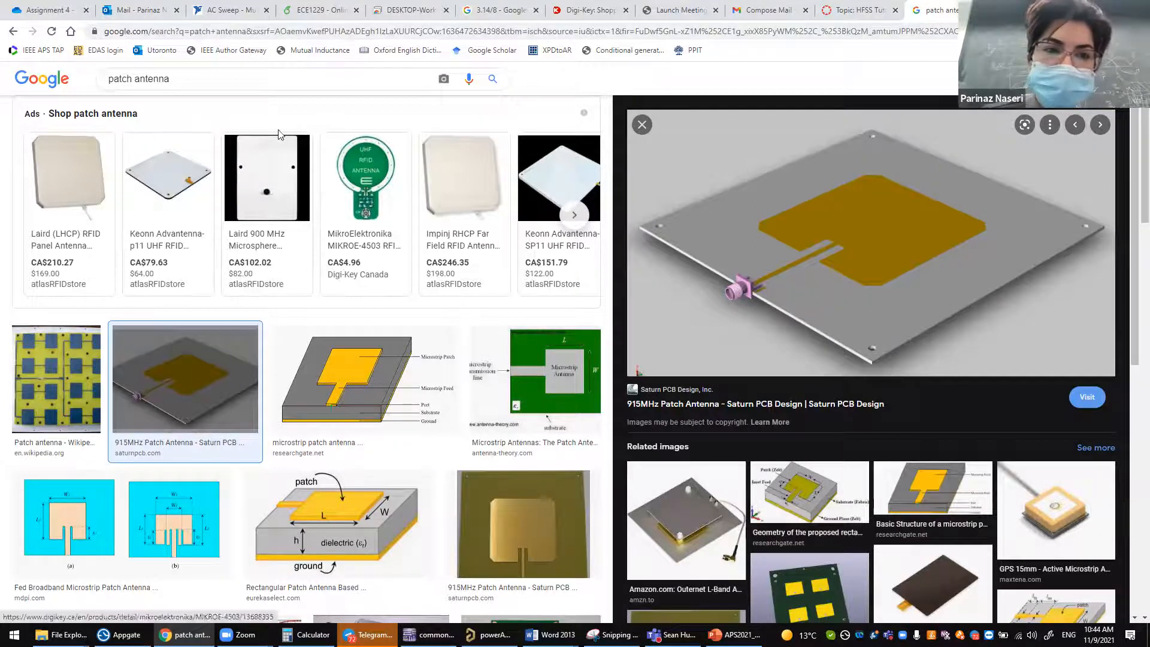
- Search Google Images for "slot antenna"
left_click_drag(206, 83, 86, 63)
type("slot")
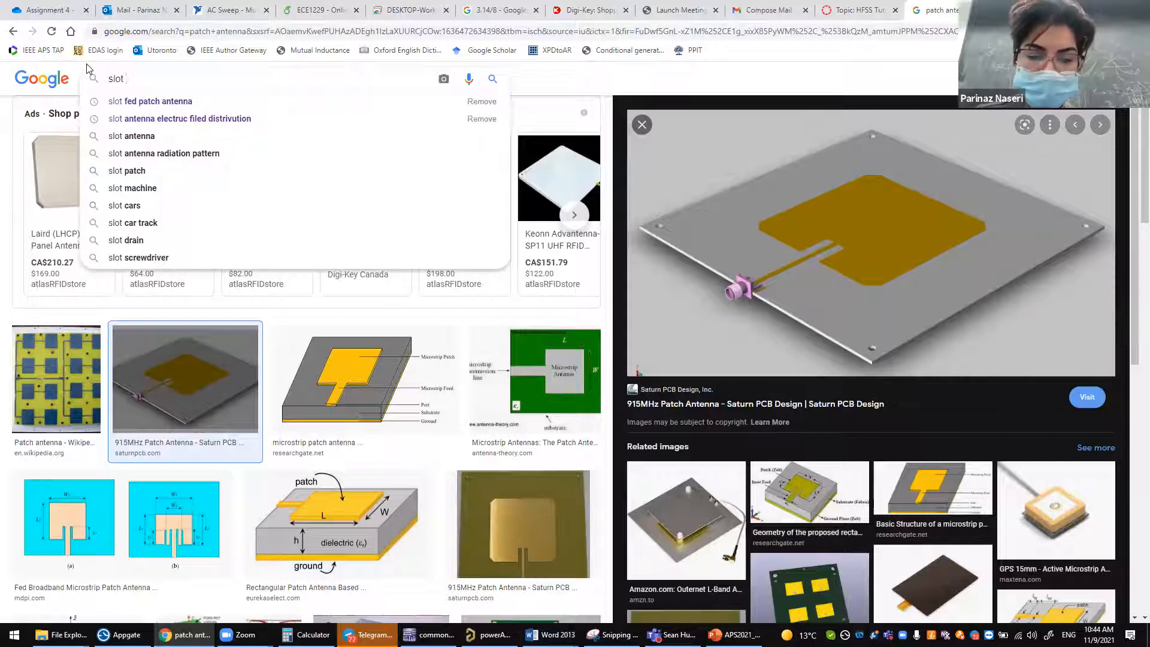
type(" antenna")
key("Return")
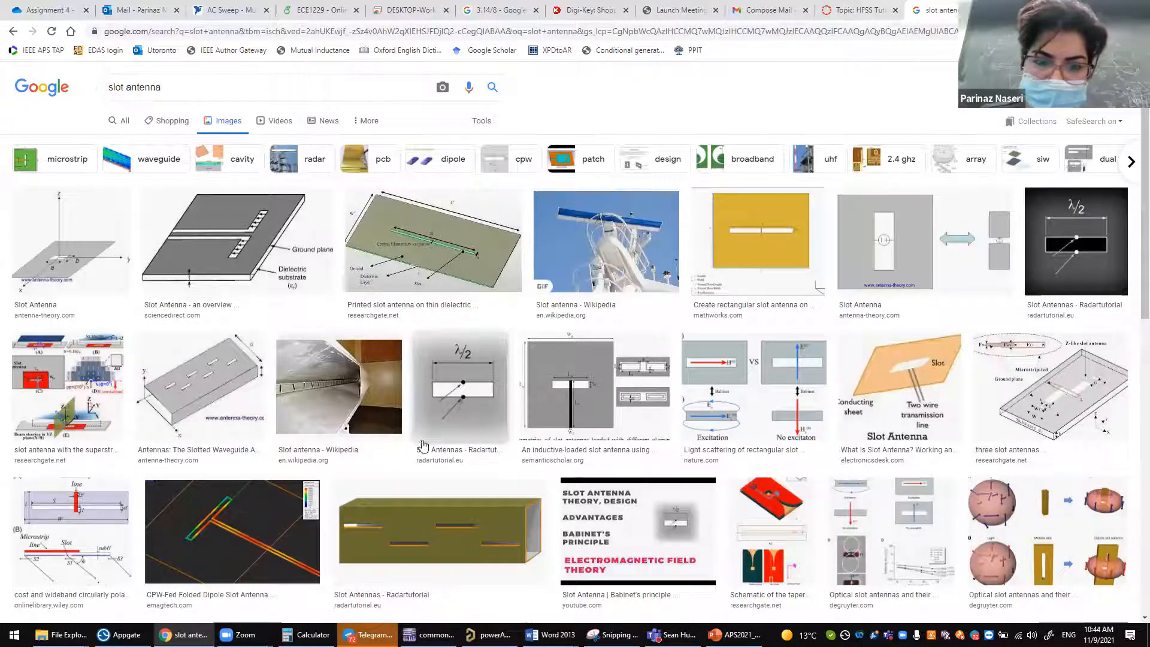
- Find the high-gain SIW-fed slot antenna picture and open its related picture of the cavity-backed SIW antenna with stacked cavities
scroll(425, 536, "down", 2)
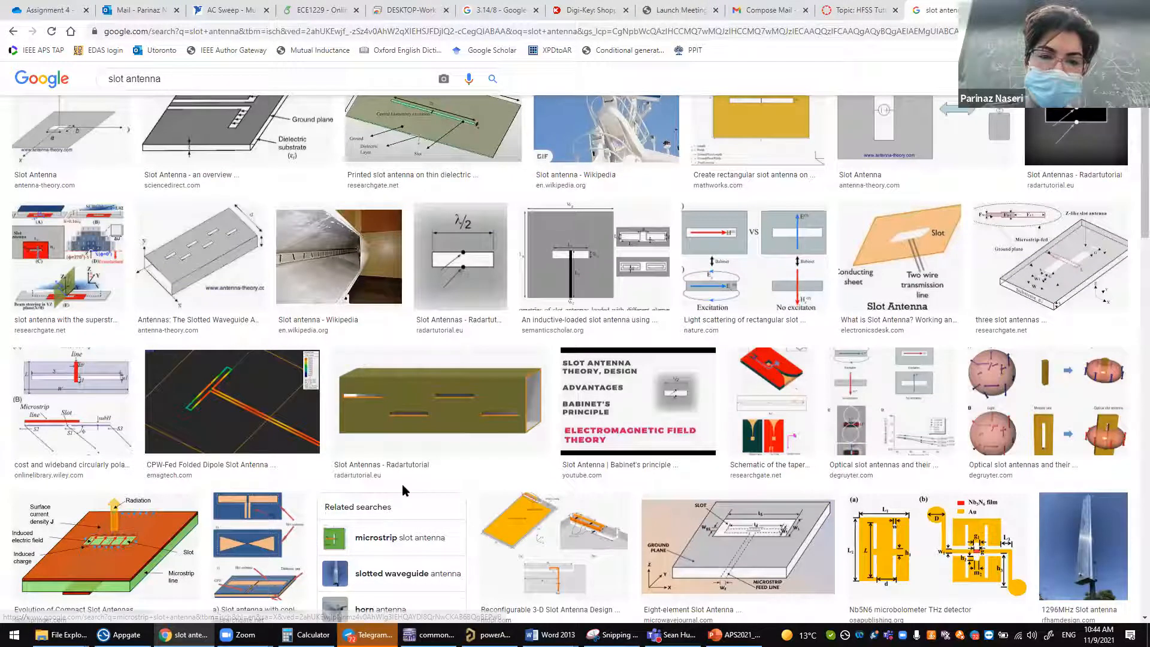
scroll(409, 451, "down", 3)
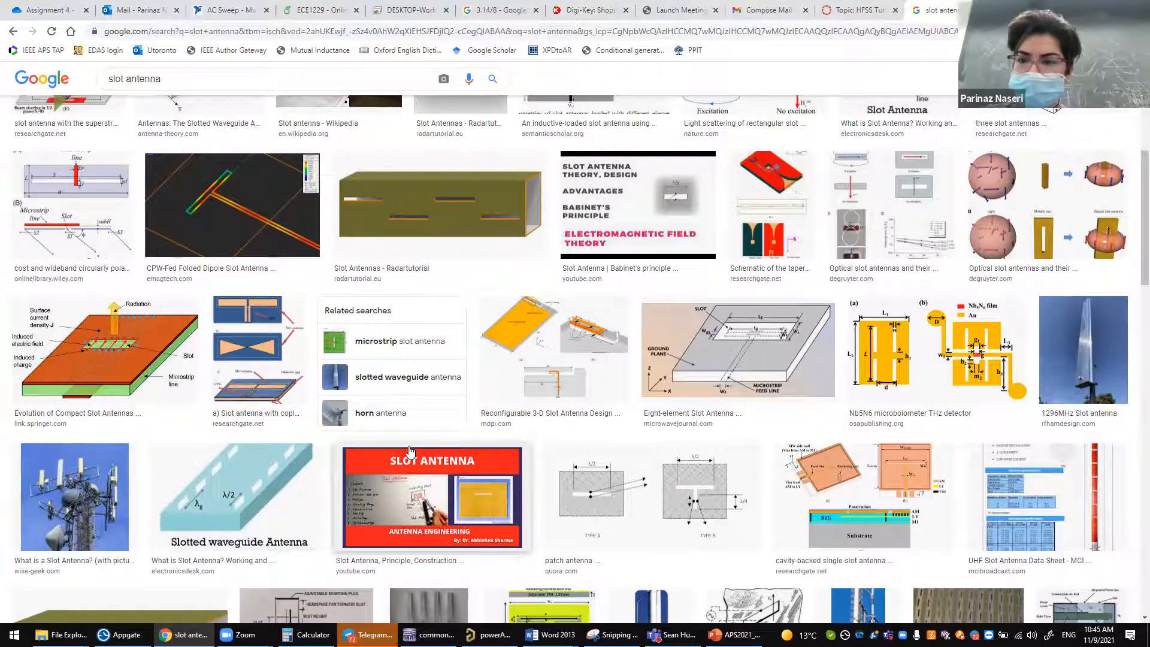
scroll(431, 518, "down", 3)
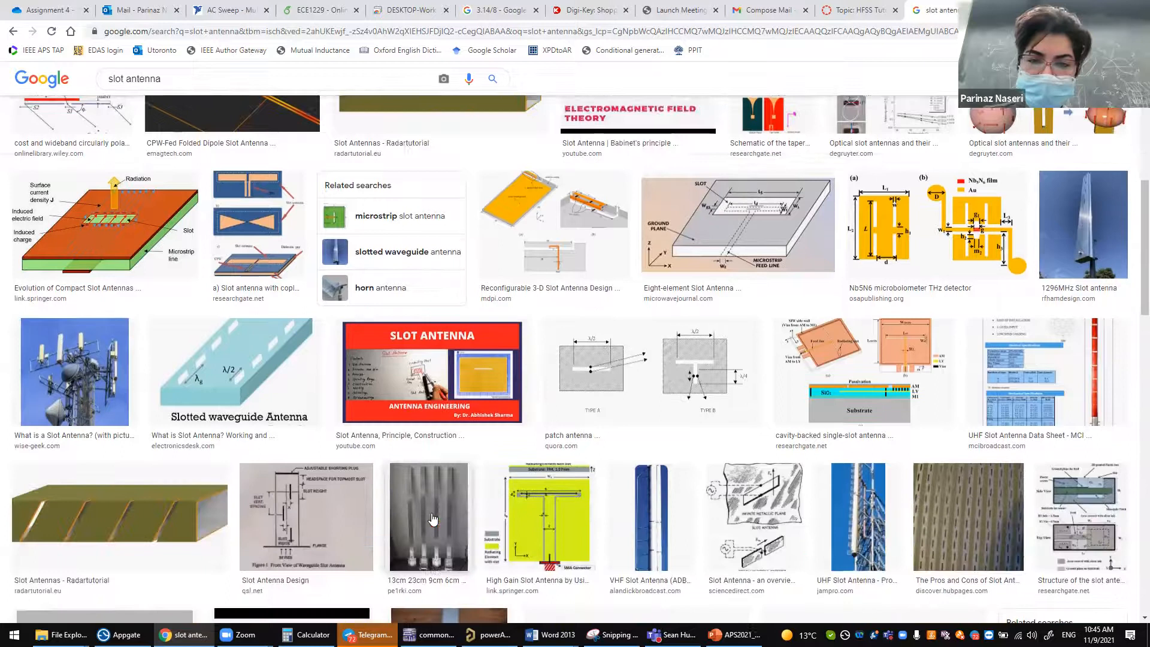
scroll(434, 523, "down", 2)
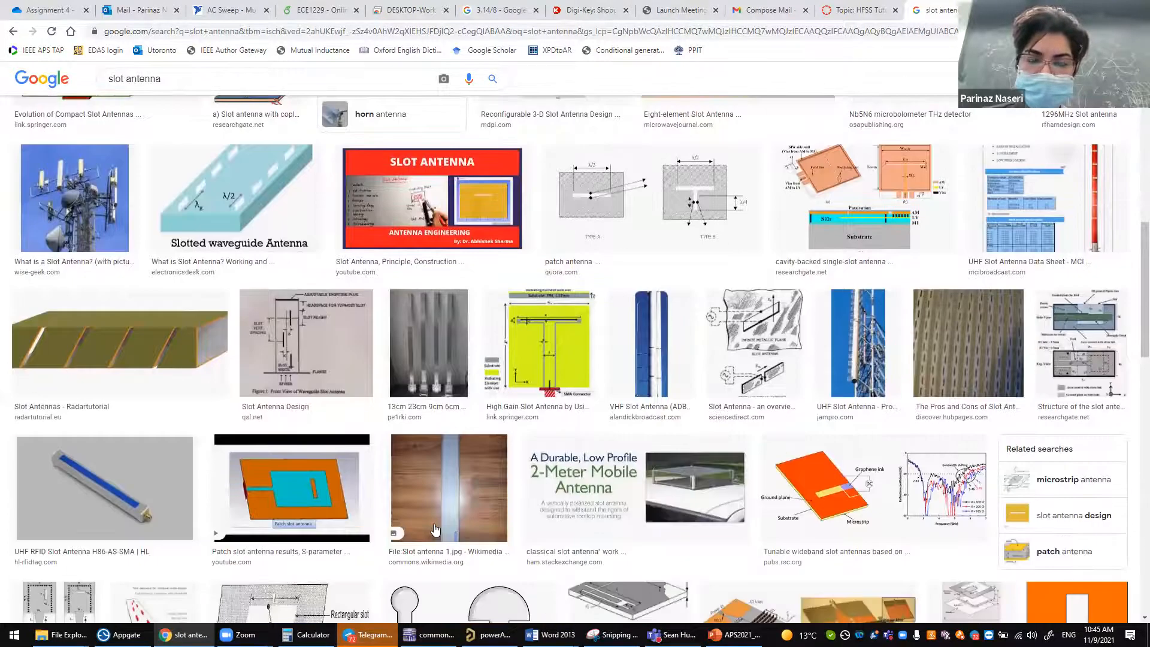
scroll(434, 530, "down", 3)
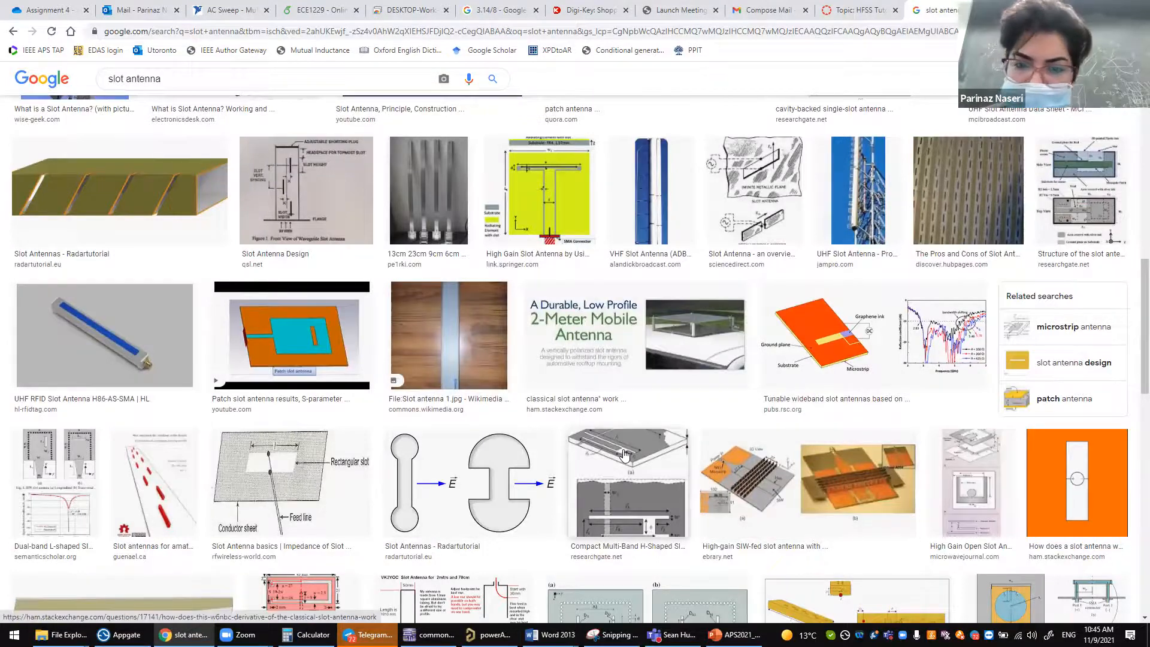
scroll(625, 454, "down", 3)
scroll(625, 455, "down", 2)
scroll(624, 454, "up", 4)
scroll(624, 454, "down", 3)
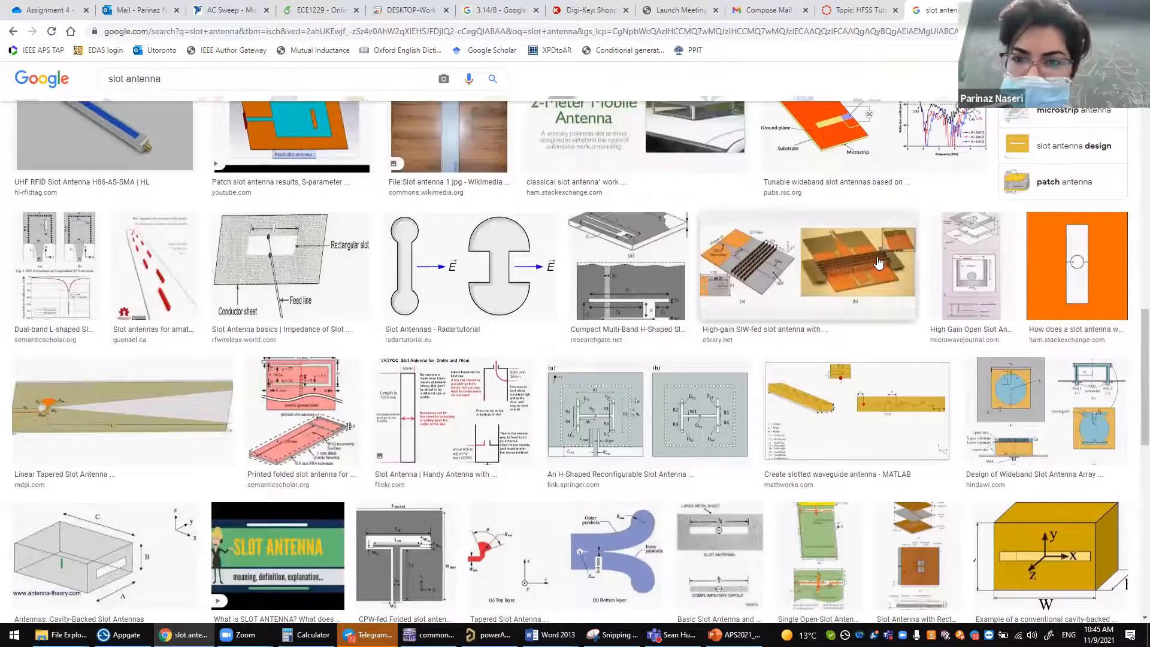
left_click(878, 264)
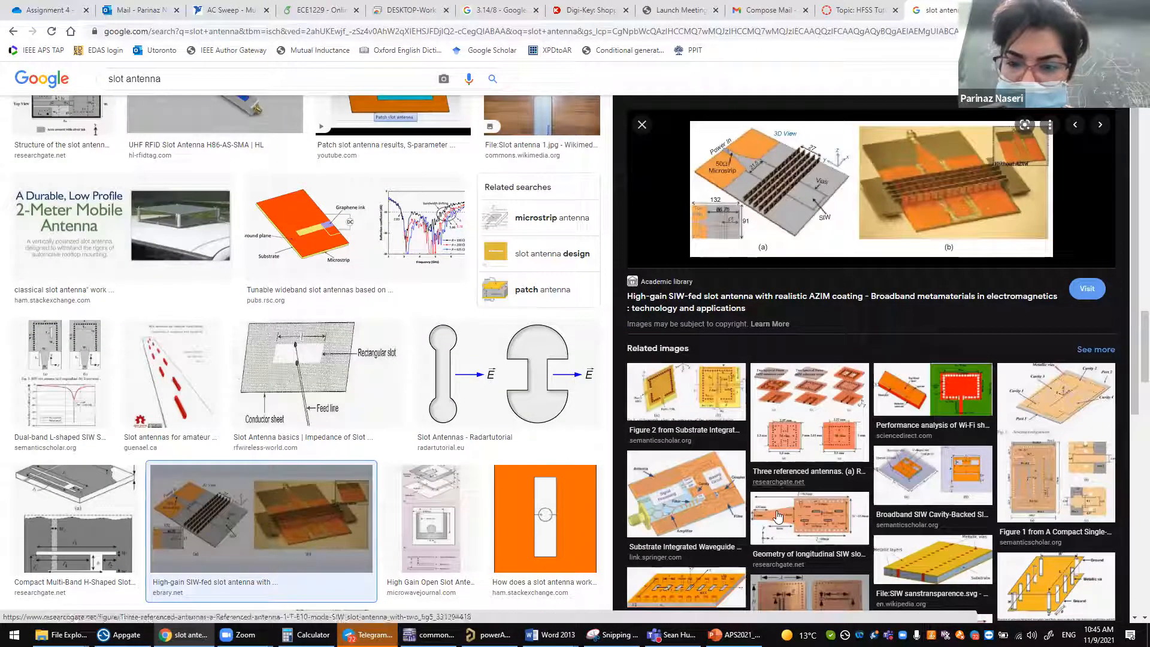
scroll(778, 517, "down", 2)
scroll(777, 516, "down", 1)
left_click(793, 526)
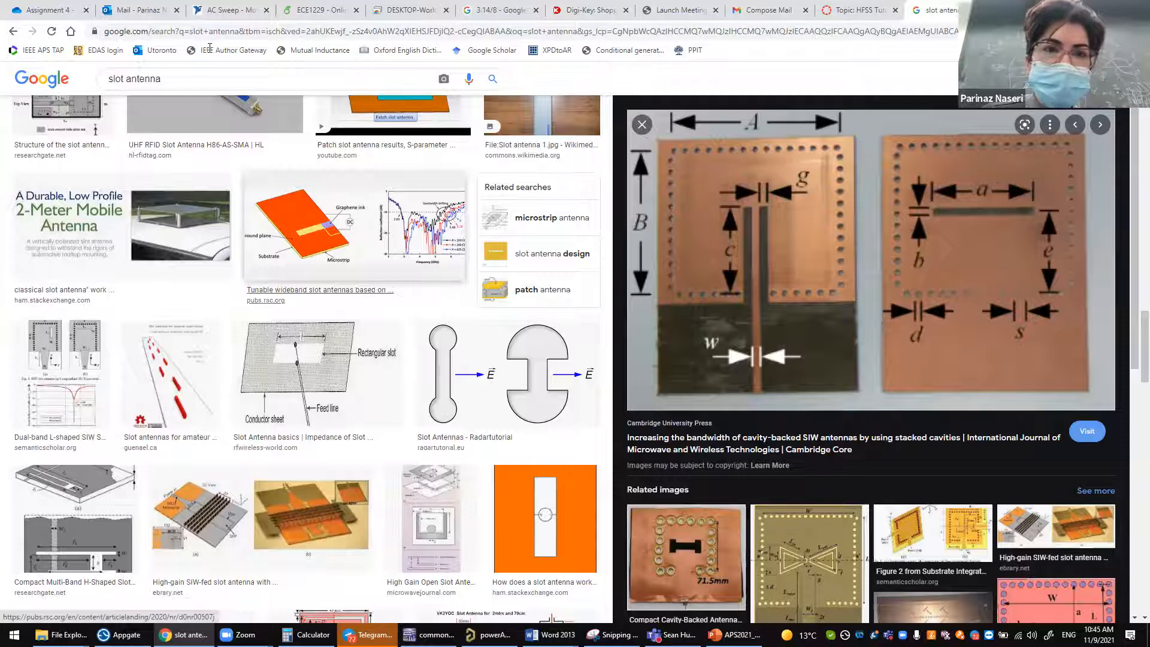
left_click(231, 36)
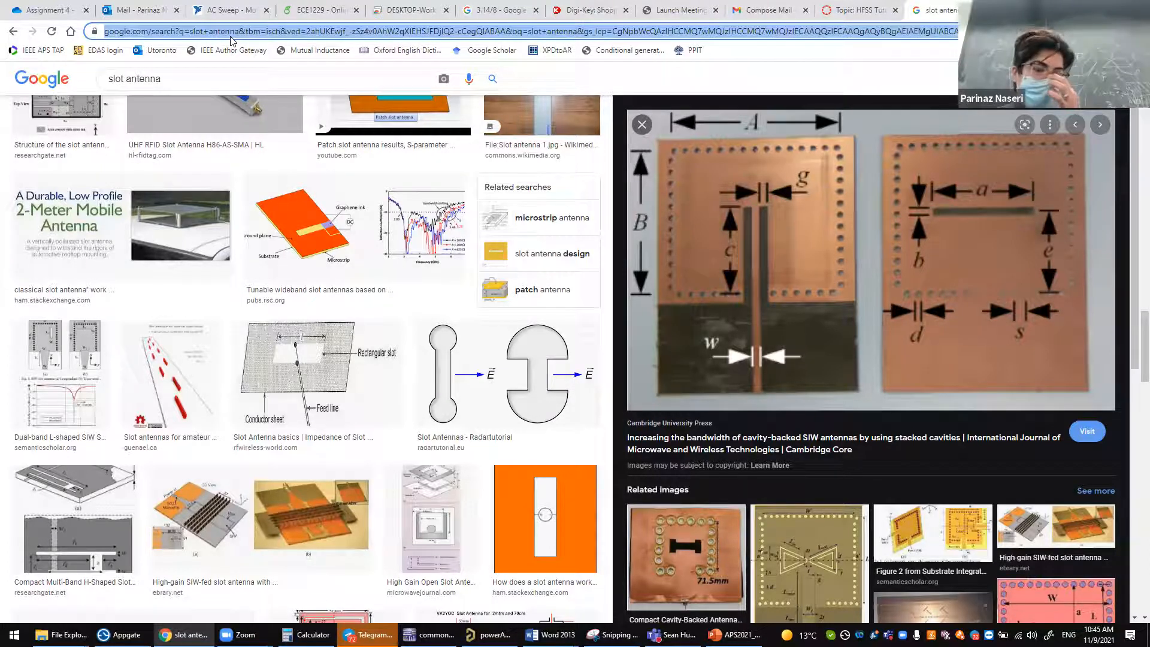
- Switch back to the remote HFSS session and review BottomSubstrate's attributes and its box position and size
left_click(381, 24)
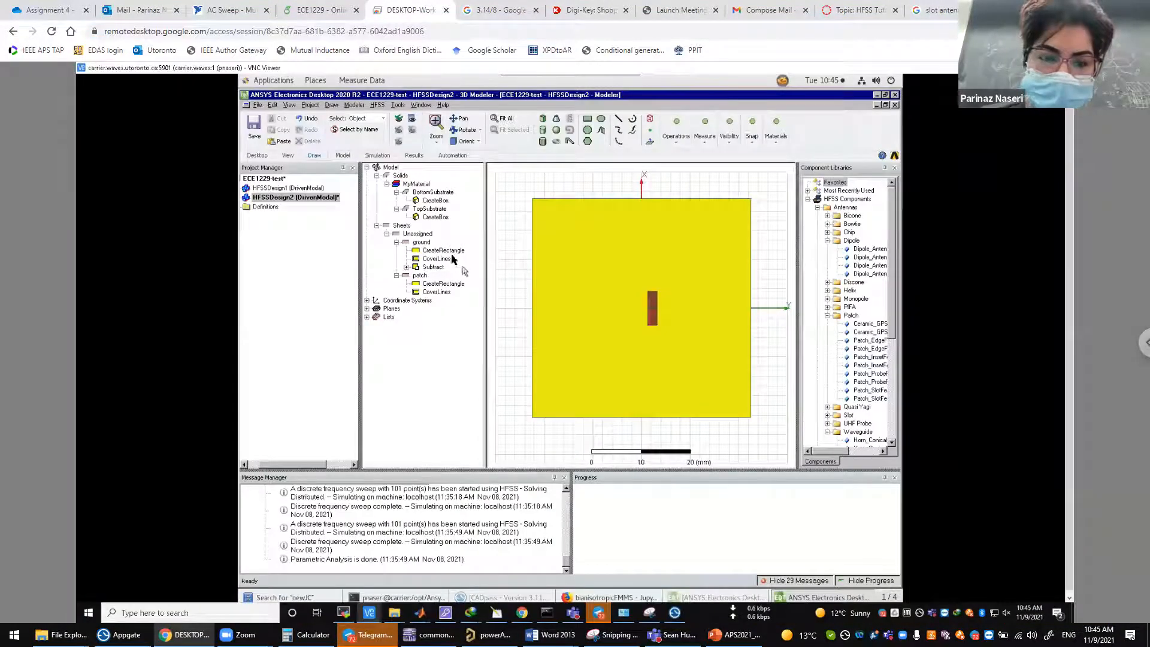
left_click(414, 184)
double_click(420, 192)
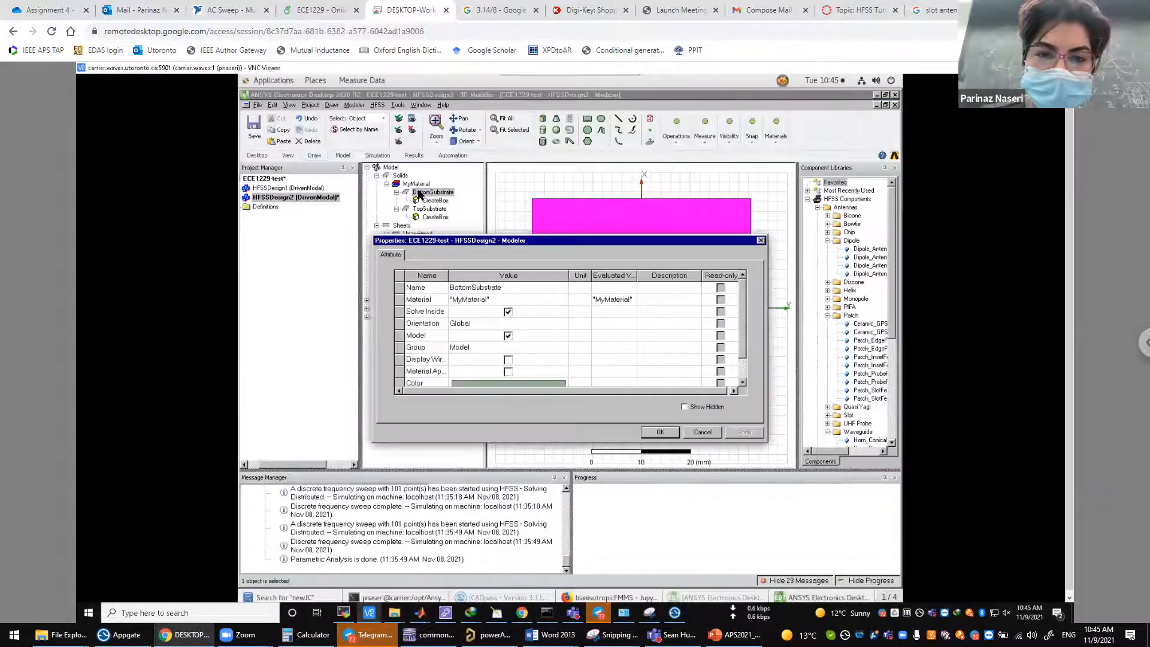
left_click(760, 241)
double_click(439, 201)
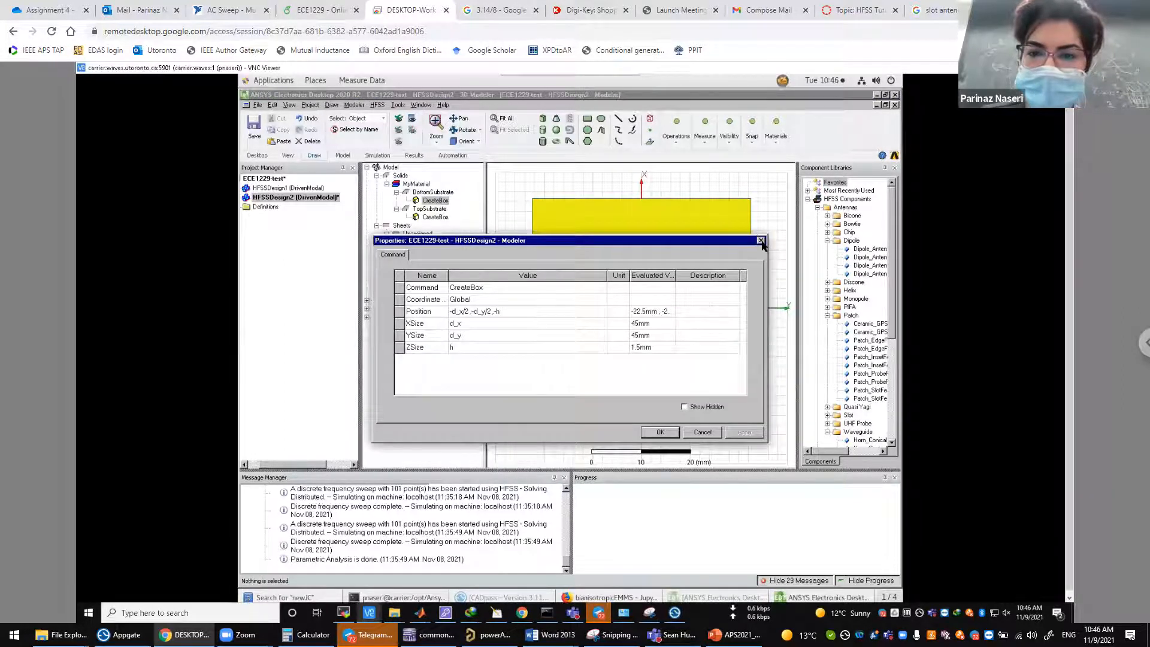
left_click(762, 241)
- Look up the relative permittivity of MyMaterial in the material definitions, leaving the material unchanged
left_click(419, 186)
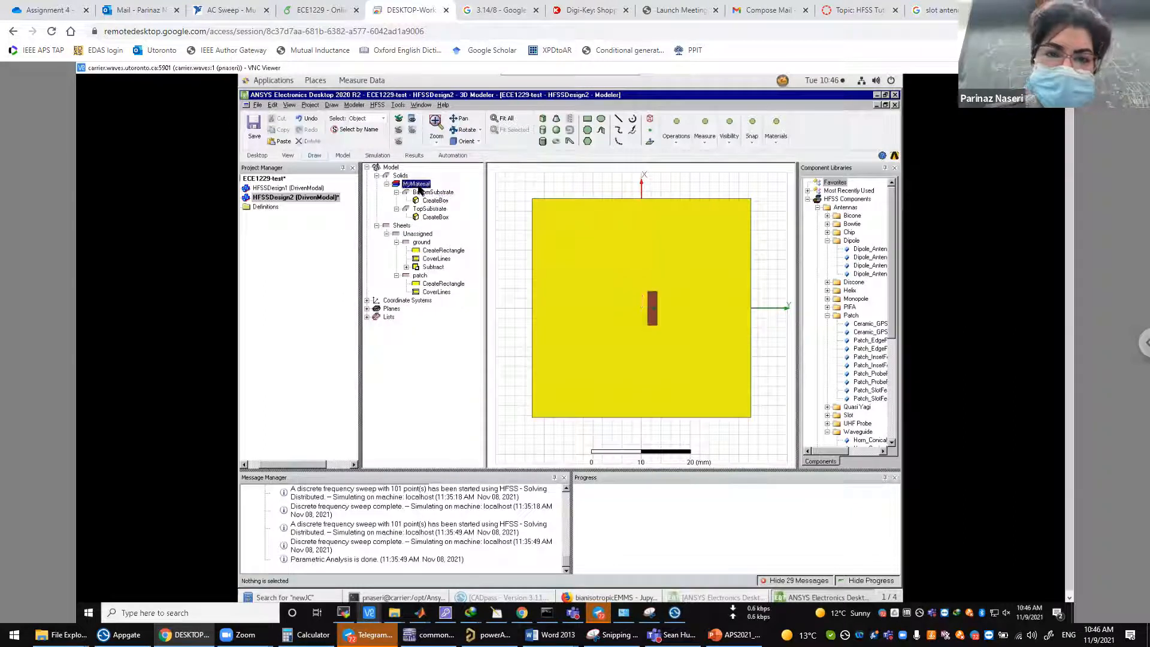
right_click(419, 188)
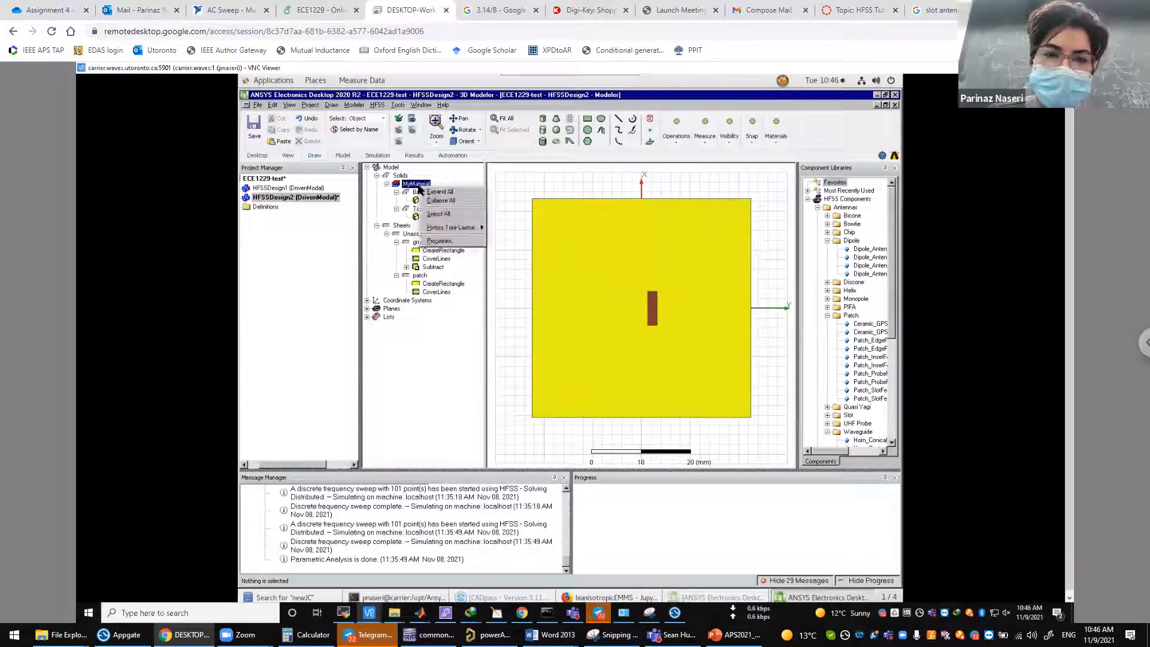
left_click(443, 241)
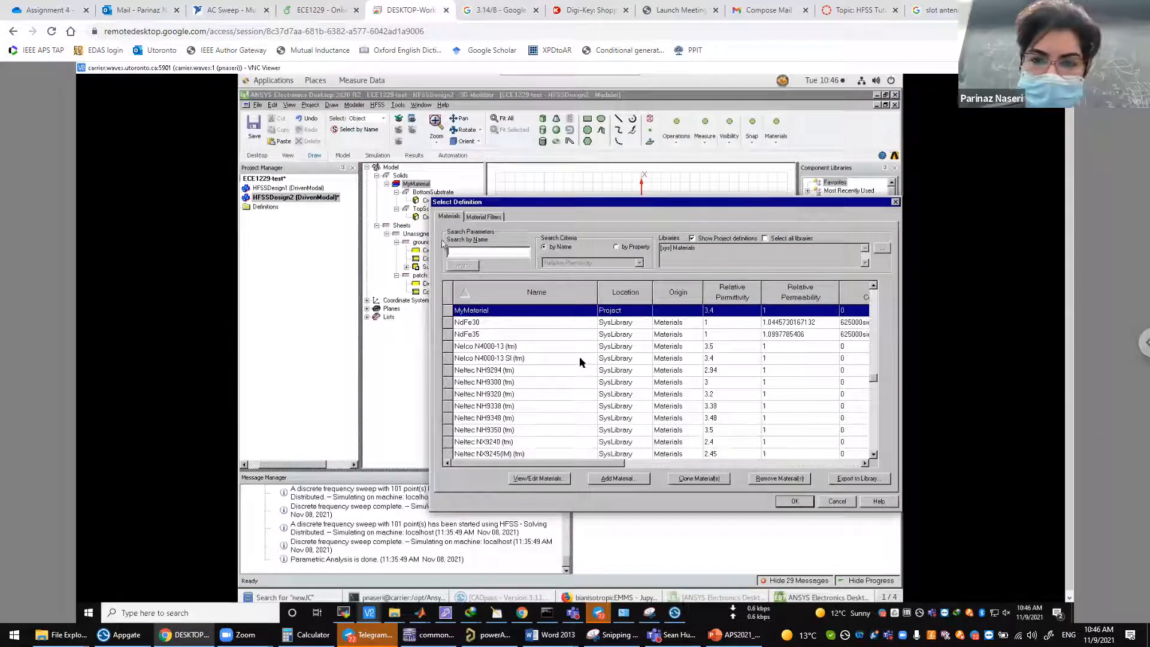
left_click(837, 501)
- Switch to the browser search tab, search for "microstrip line impedance calculator" and open the Pasternack microstrip calculator
left_click(927, 6)
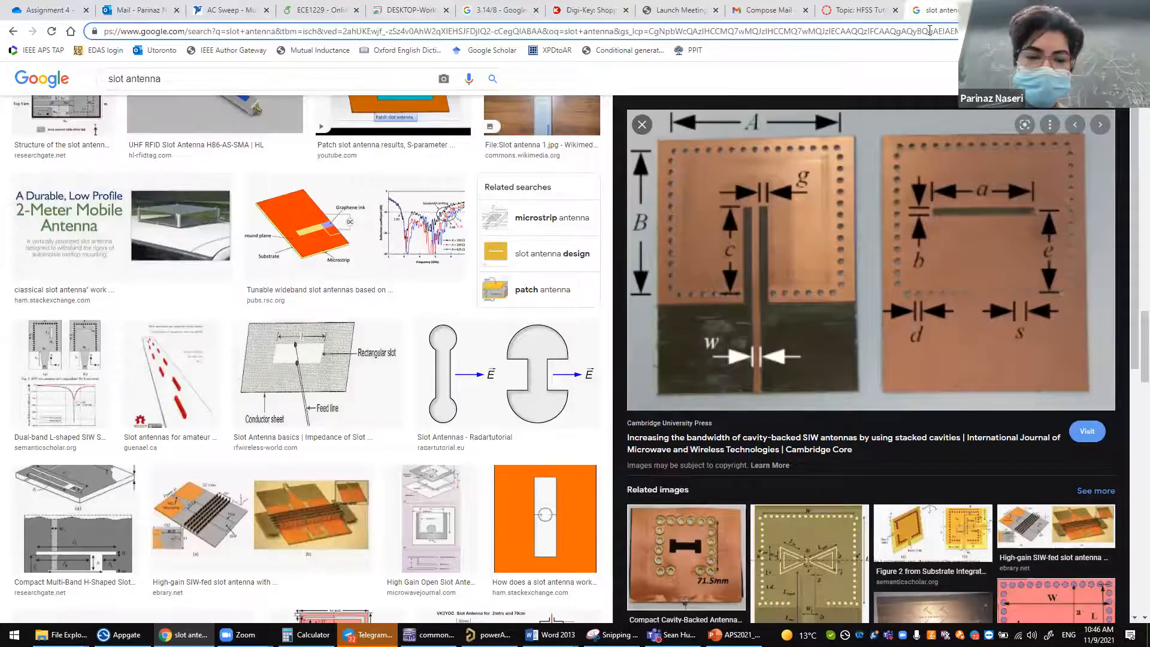
left_click(929, 30)
type("micr")
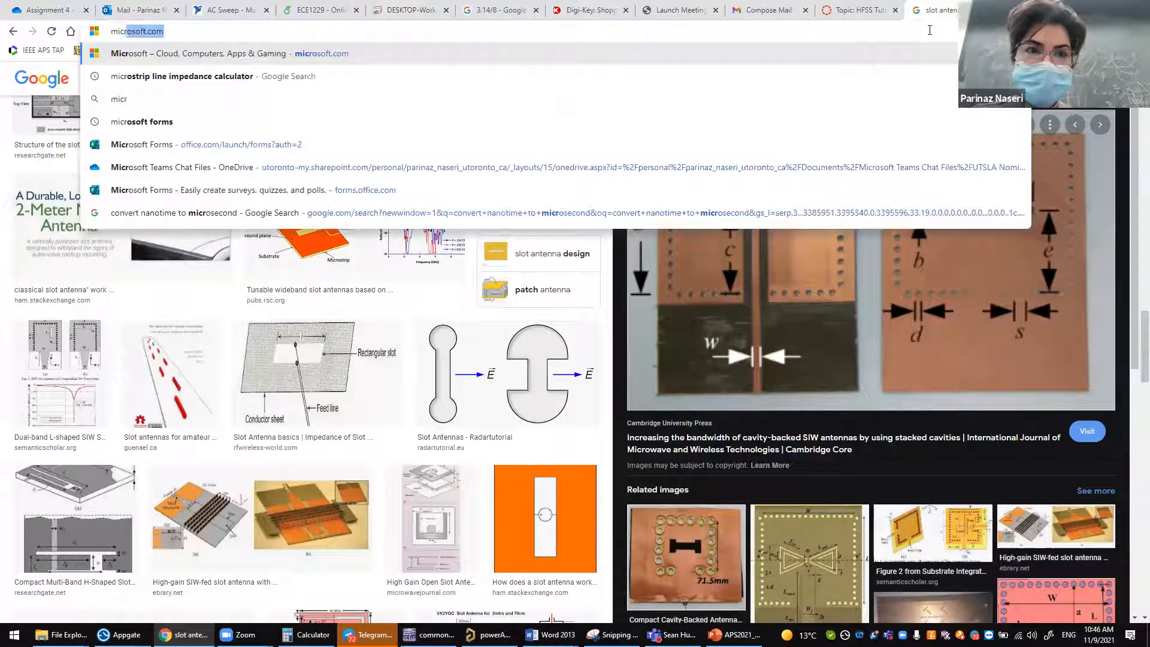
type("ostrip li")
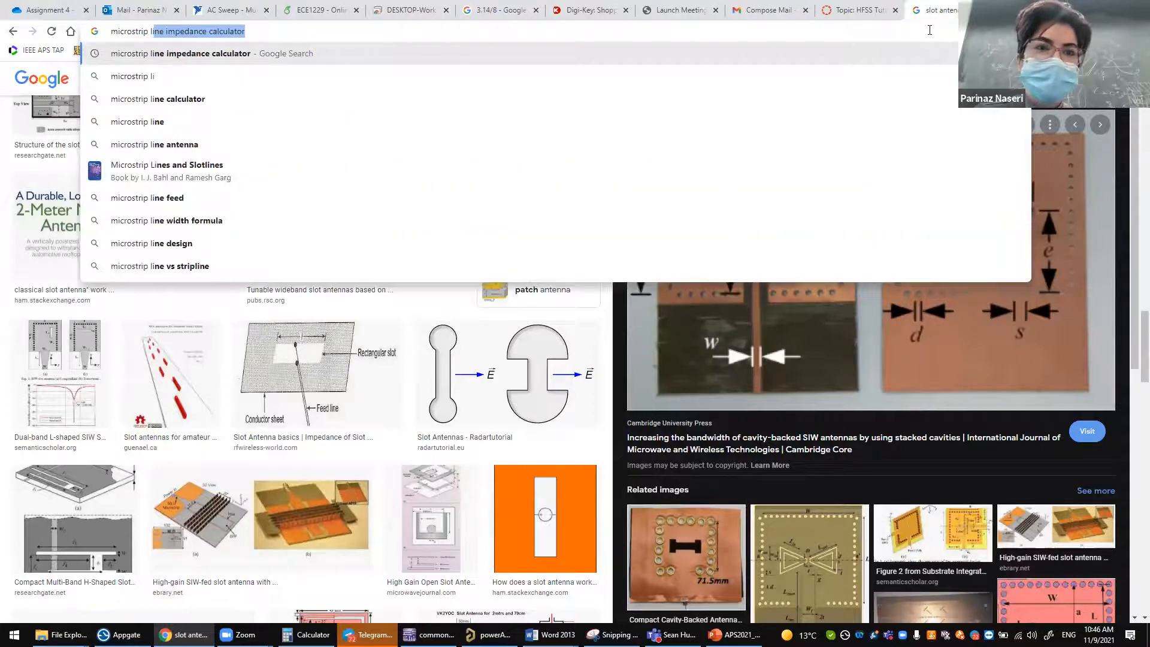
key("Return")
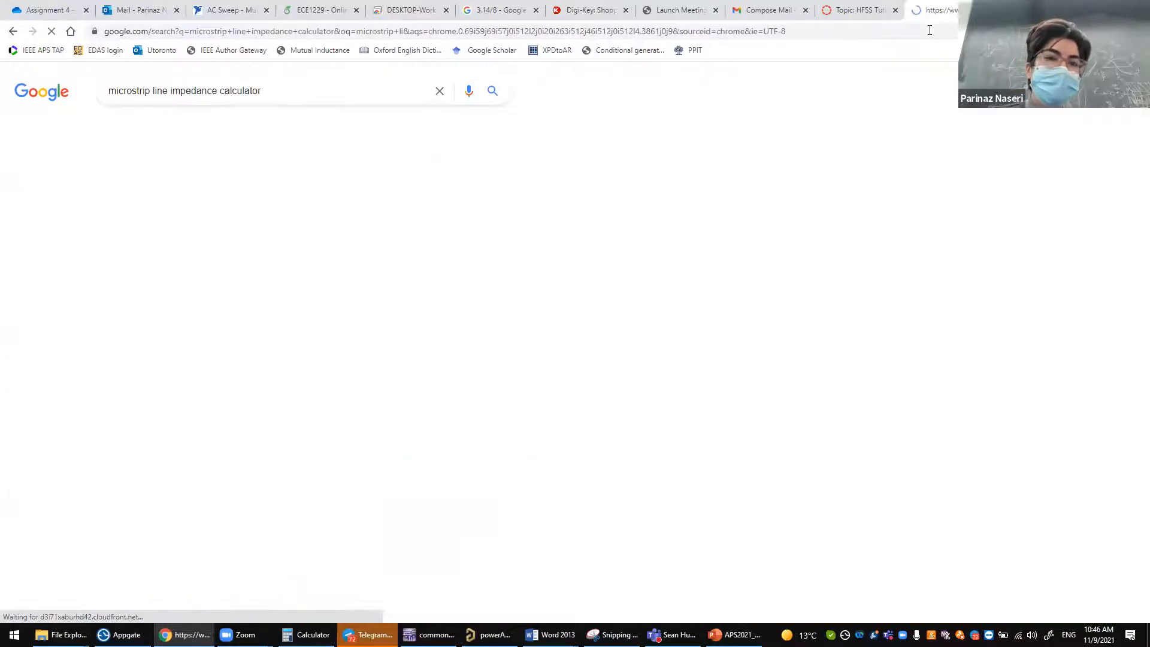
left_click(270, 194)
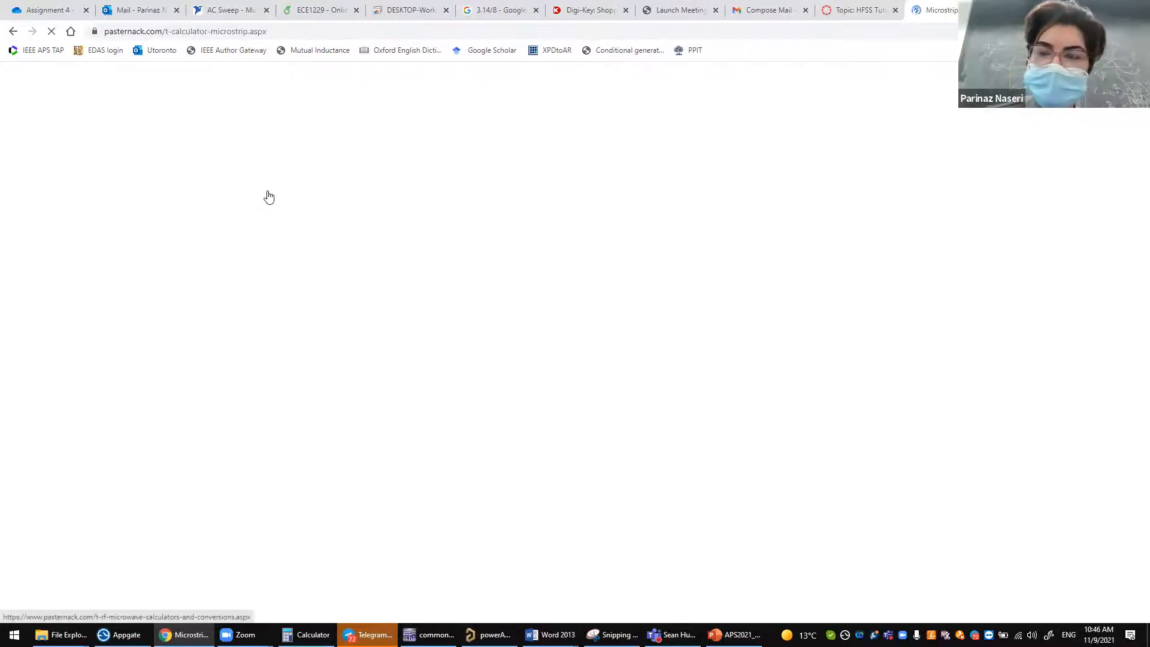
- Set the microstrip calculator's dielectric constant to 3.4 and height to 1.5, with millimeters for both width and height
scroll(138, 403, "down", 2)
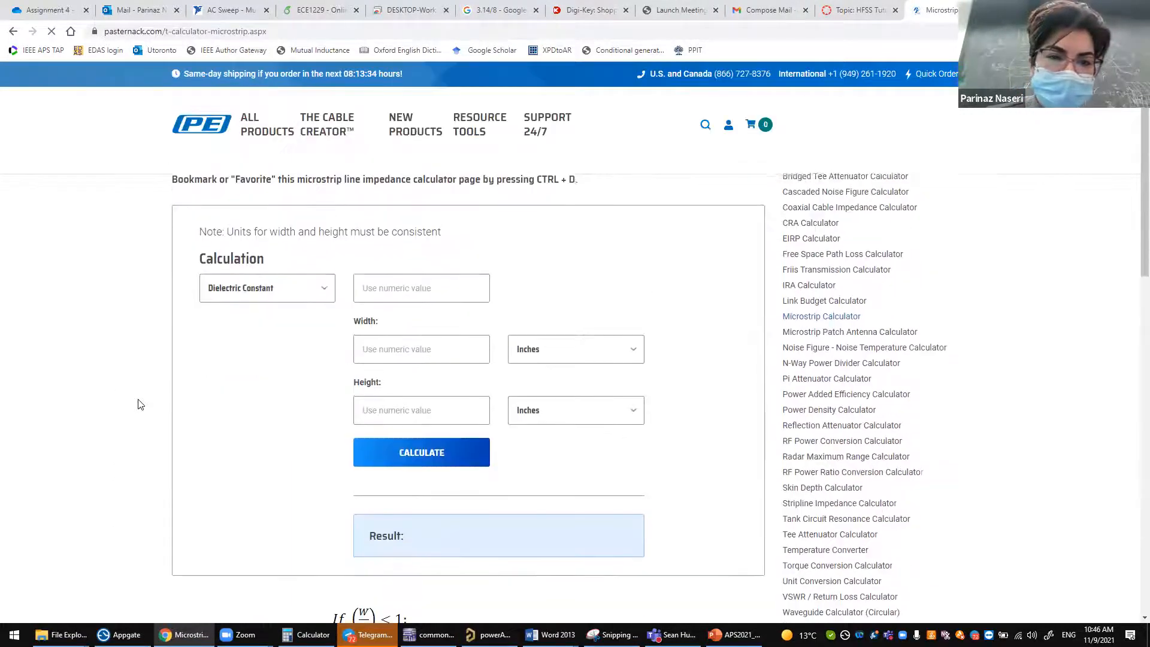
left_click(414, 285)
type("3.4")
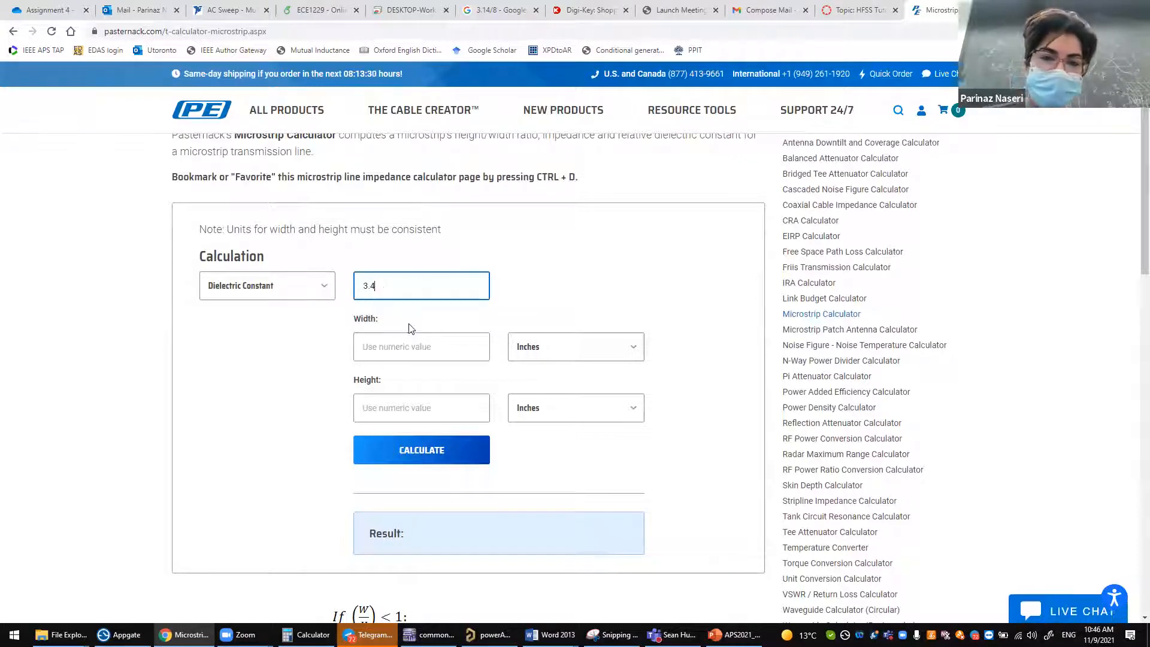
left_click(405, 348)
left_click(404, 399)
type("1.5")
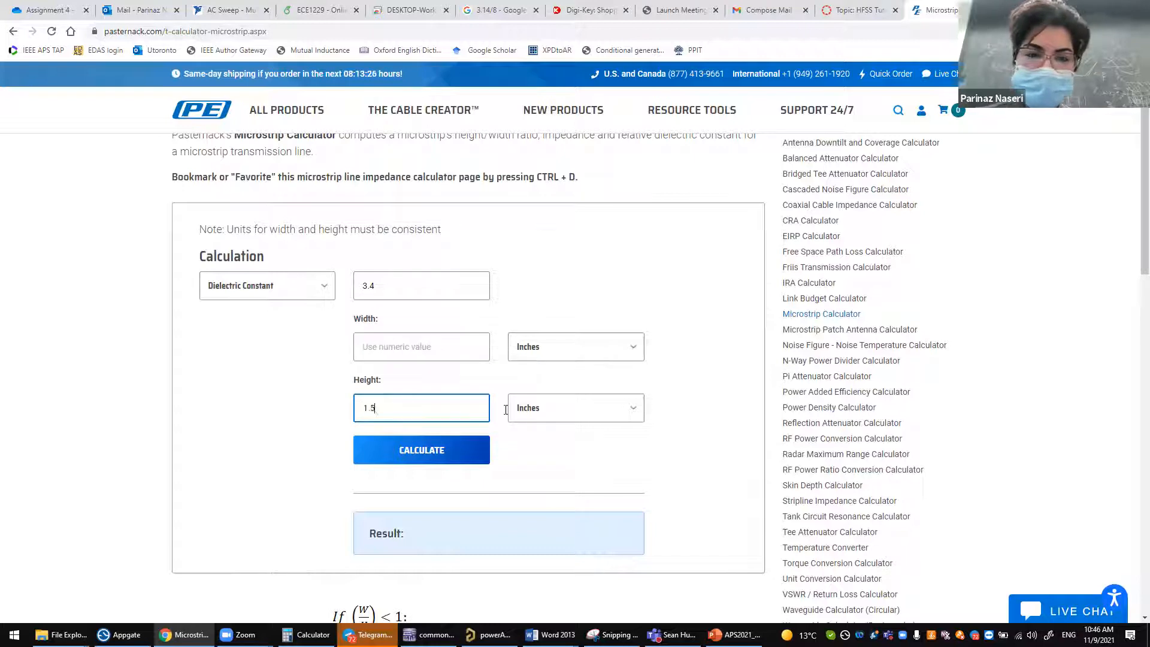
left_click(538, 413)
scroll(542, 452, "down", 1)
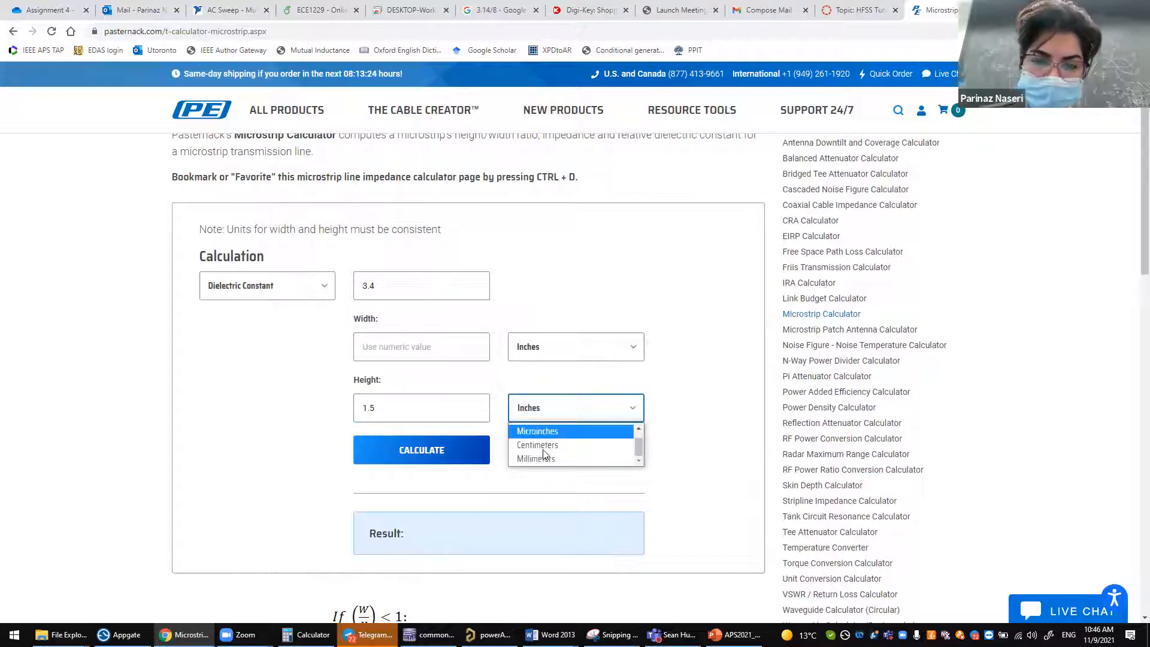
left_click(535, 459)
left_click(548, 357)
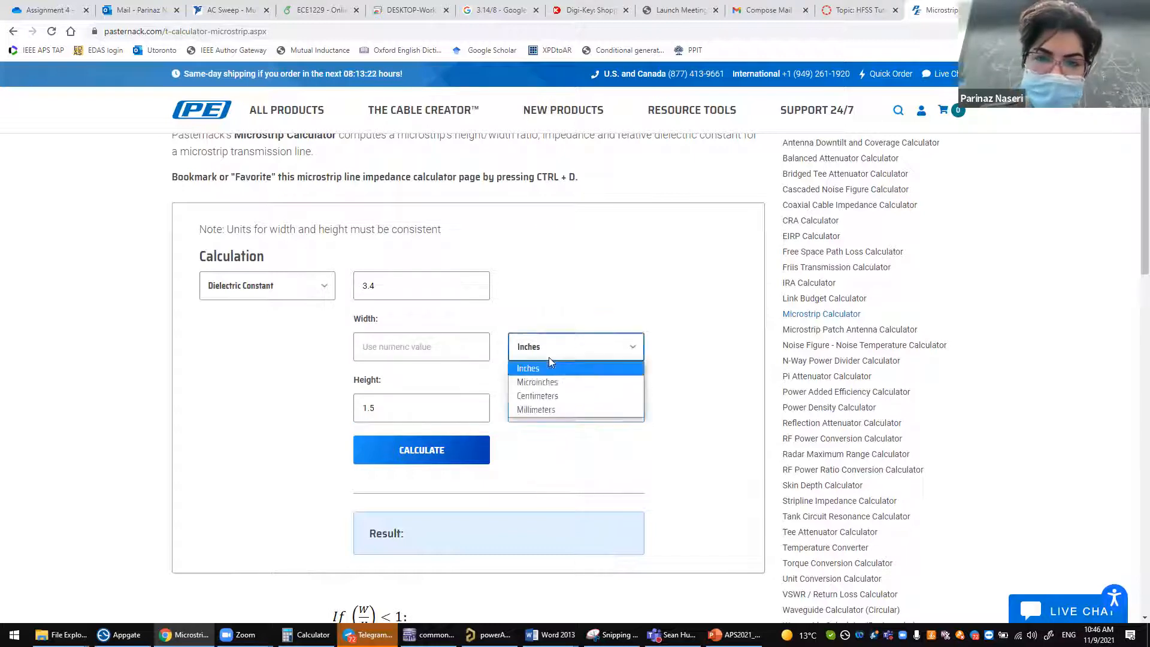
left_click(547, 410)
- Calculate the microstrip impedance for line widths of 1 mm and 2 mm
left_click(410, 350)
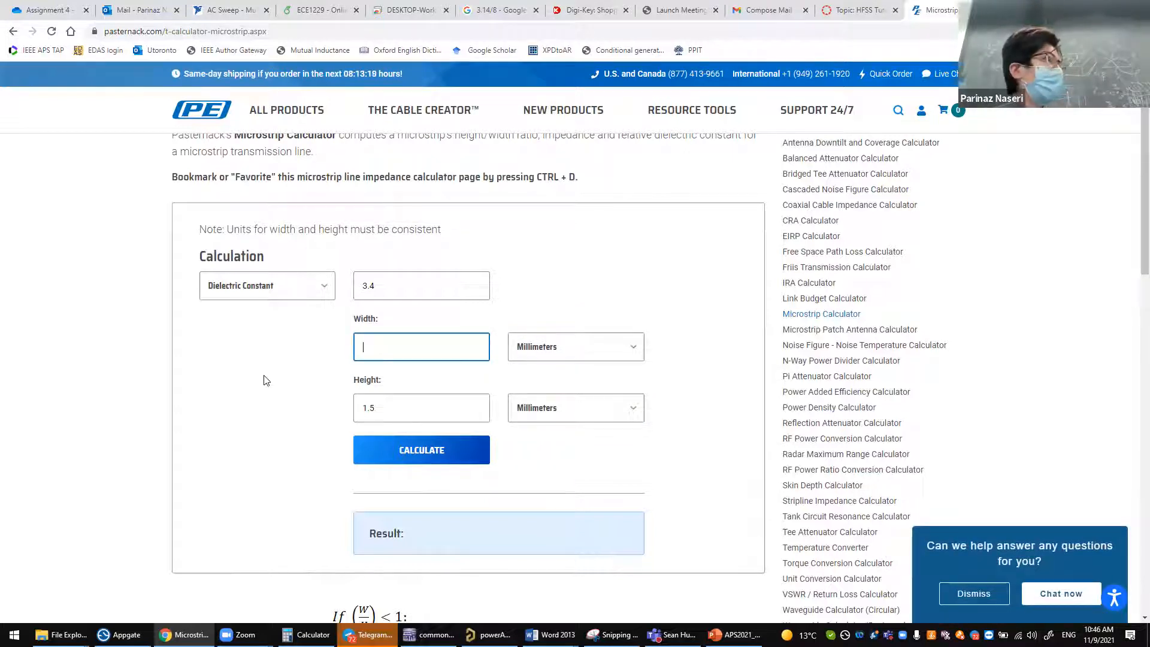
scroll(265, 380, "down", 1)
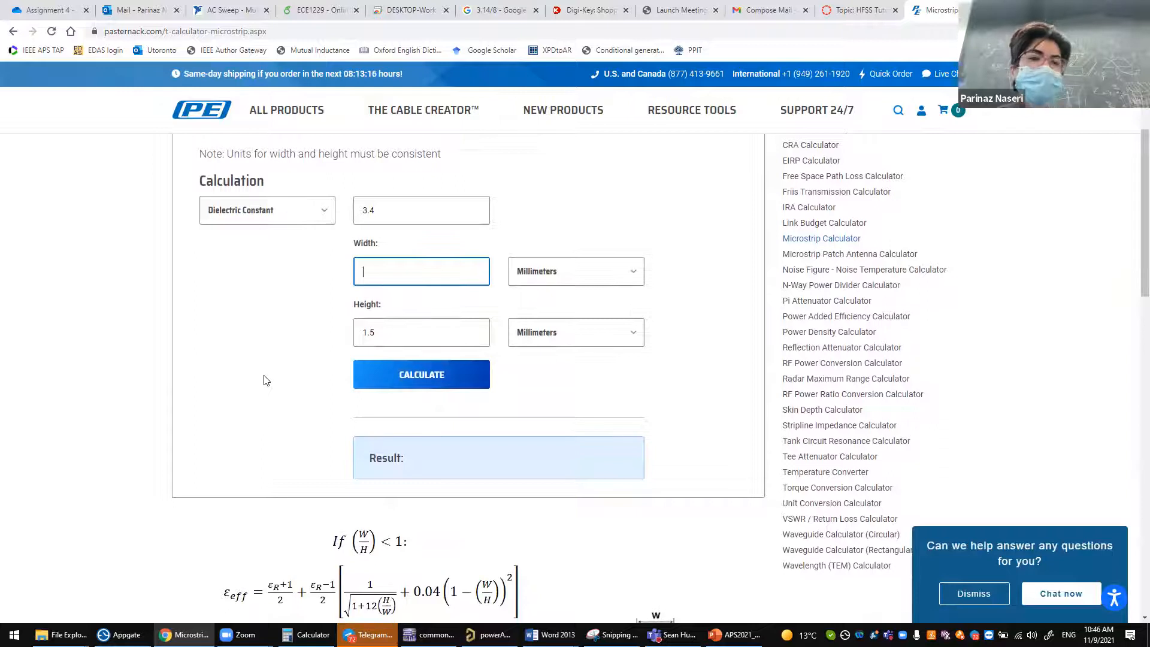
type("1")
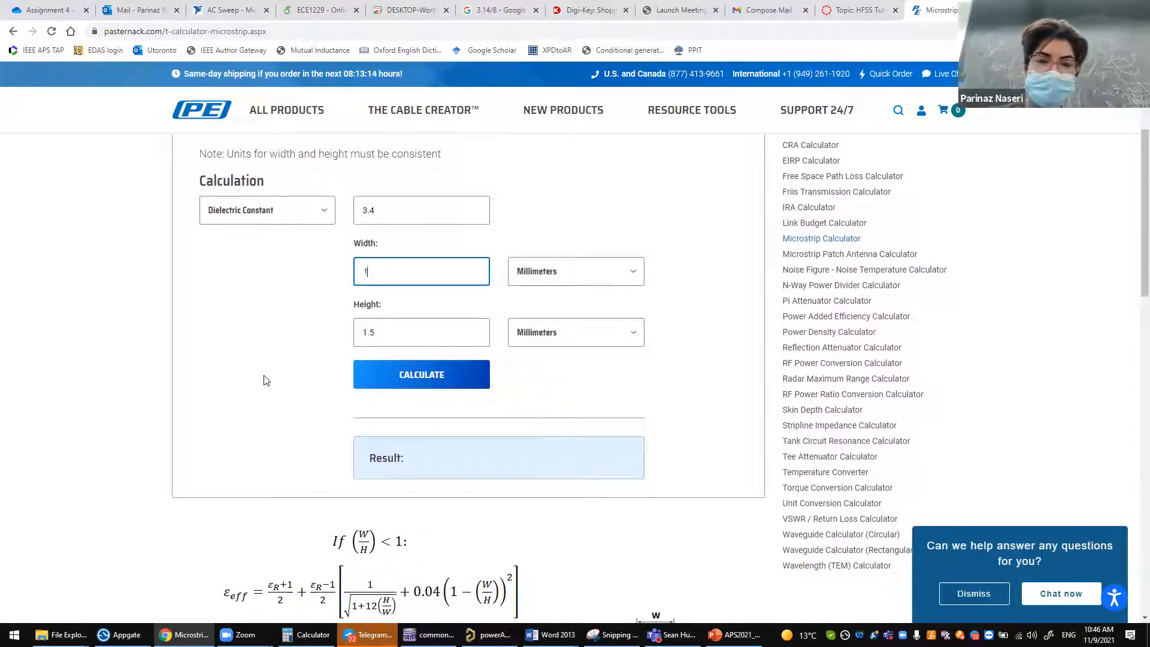
left_click(381, 378)
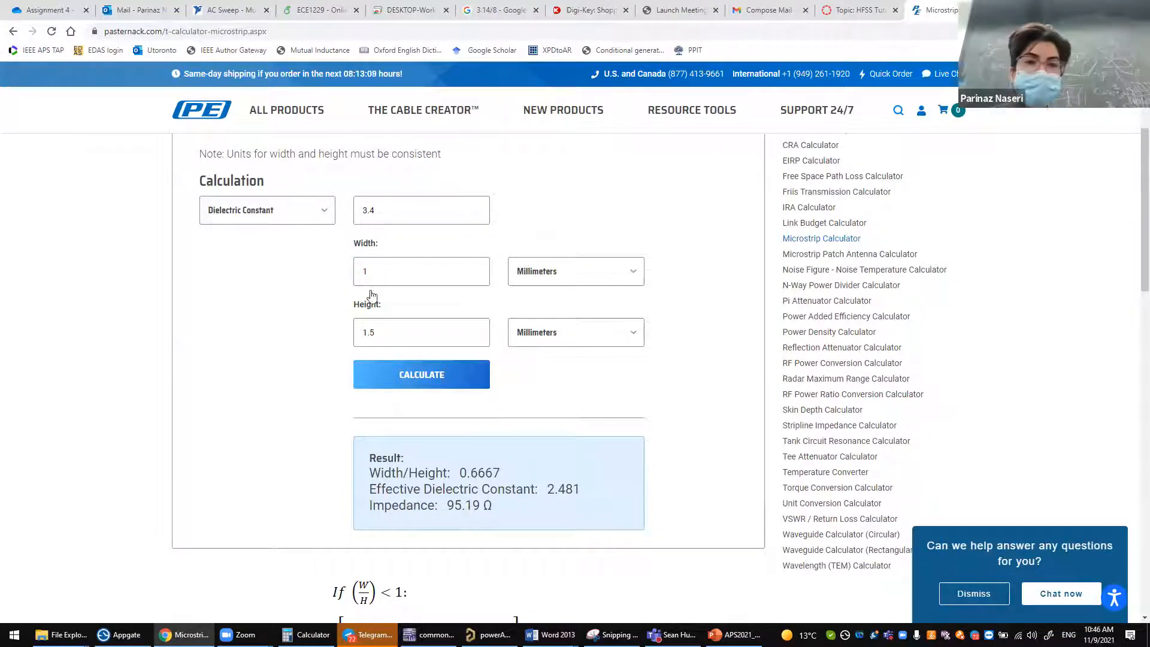
left_click(393, 267)
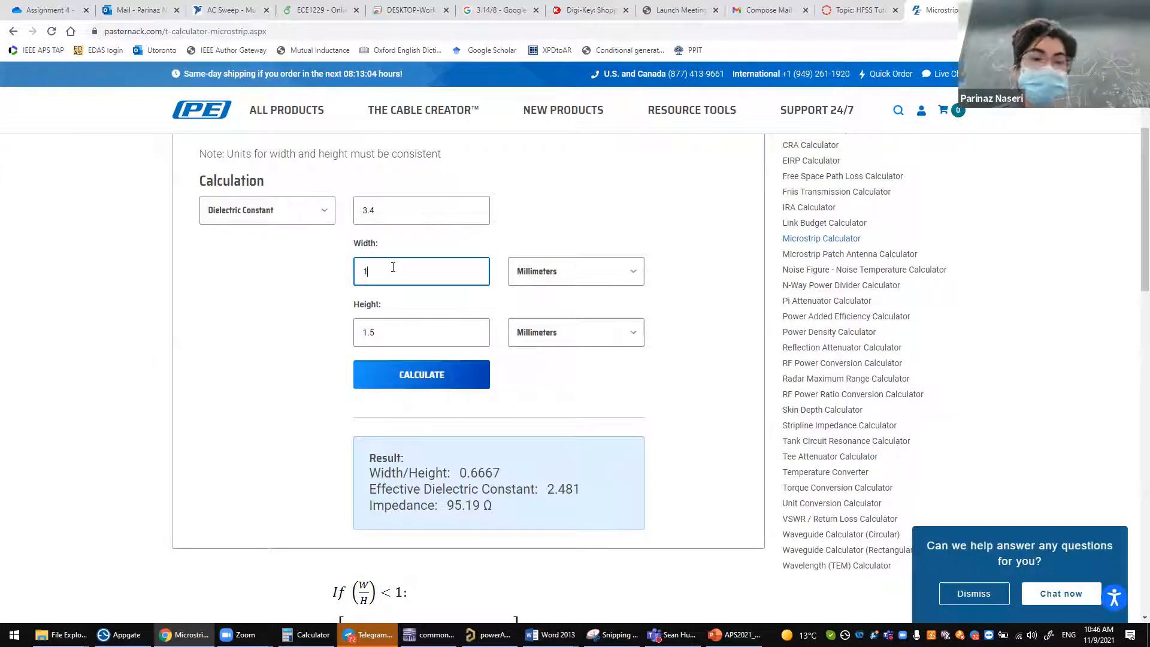
type("2")
left_click(407, 383)
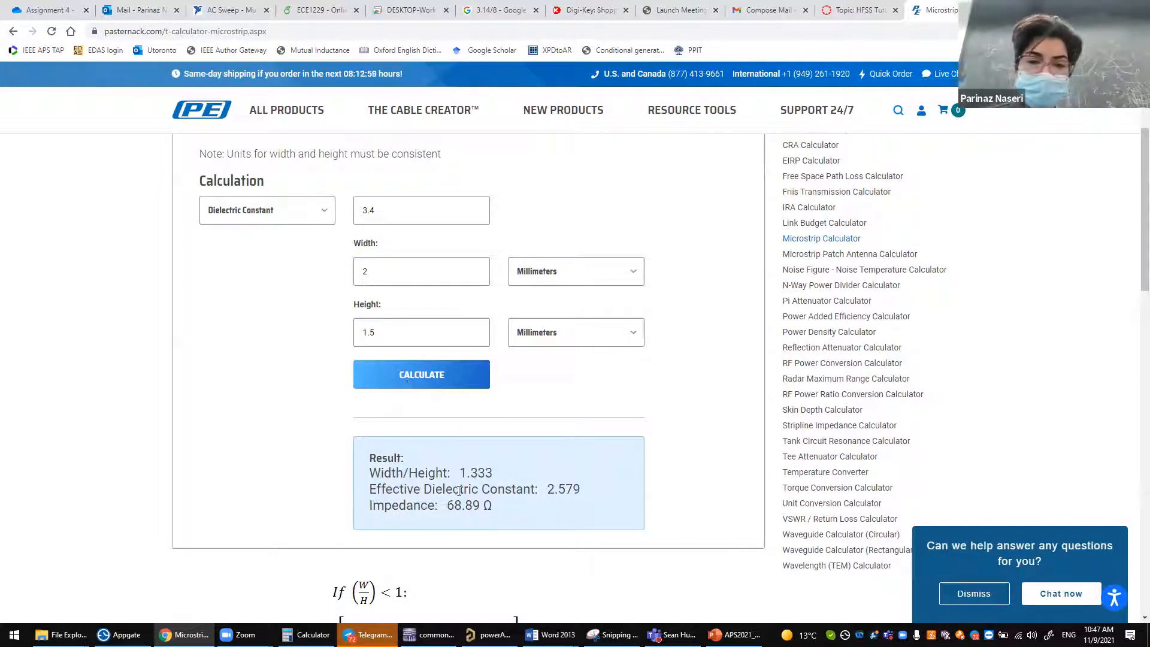
- Calculate the impedance for line widths of 3, 3.4 and 3.5 mm, and switch back to the remote HFSS session
double_click(396, 264)
type("3")
left_click(421, 377)
left_click(399, 273)
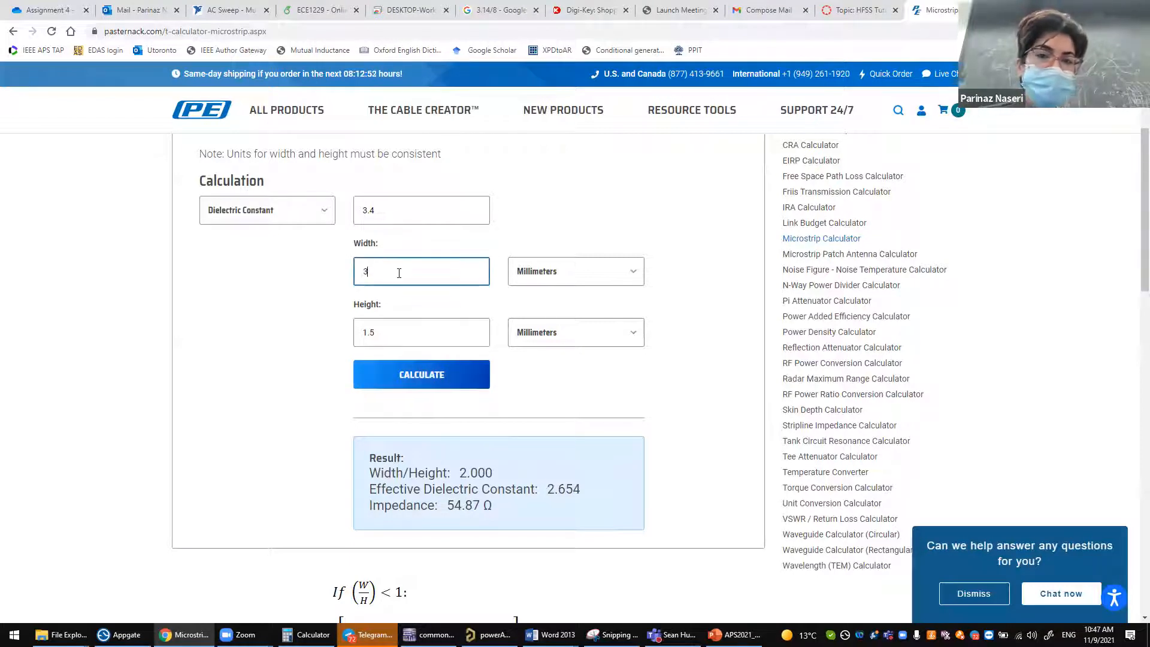
type(".4")
left_click(429, 383)
left_click(394, 271)
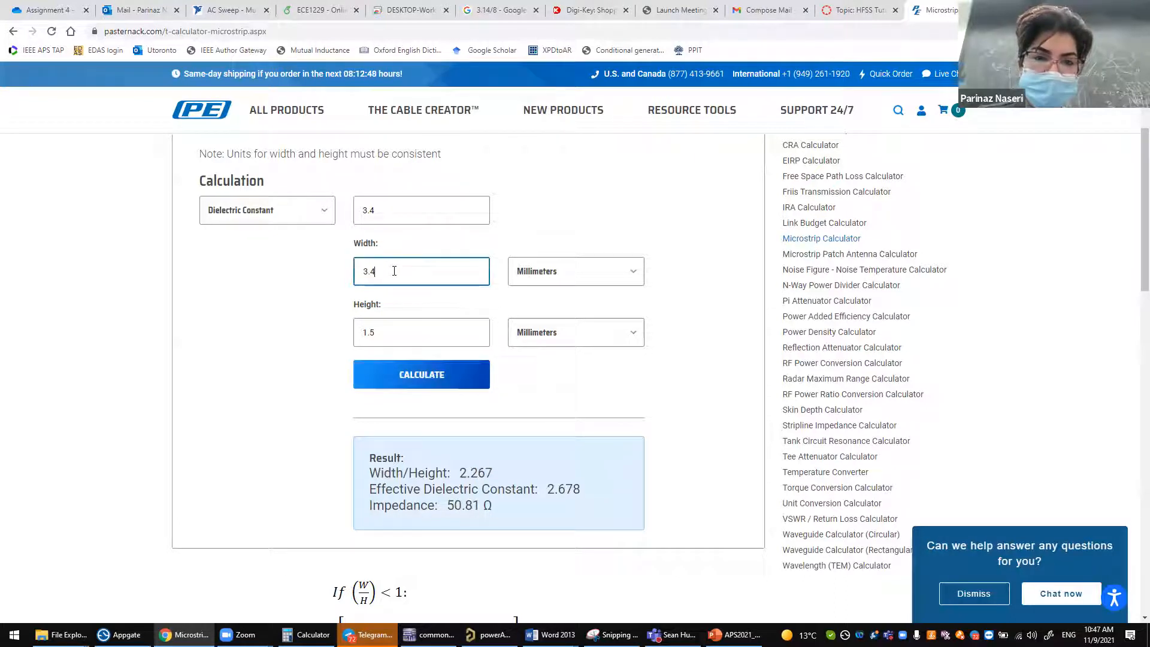
key("BackSpace")
type("5")
left_click(417, 380)
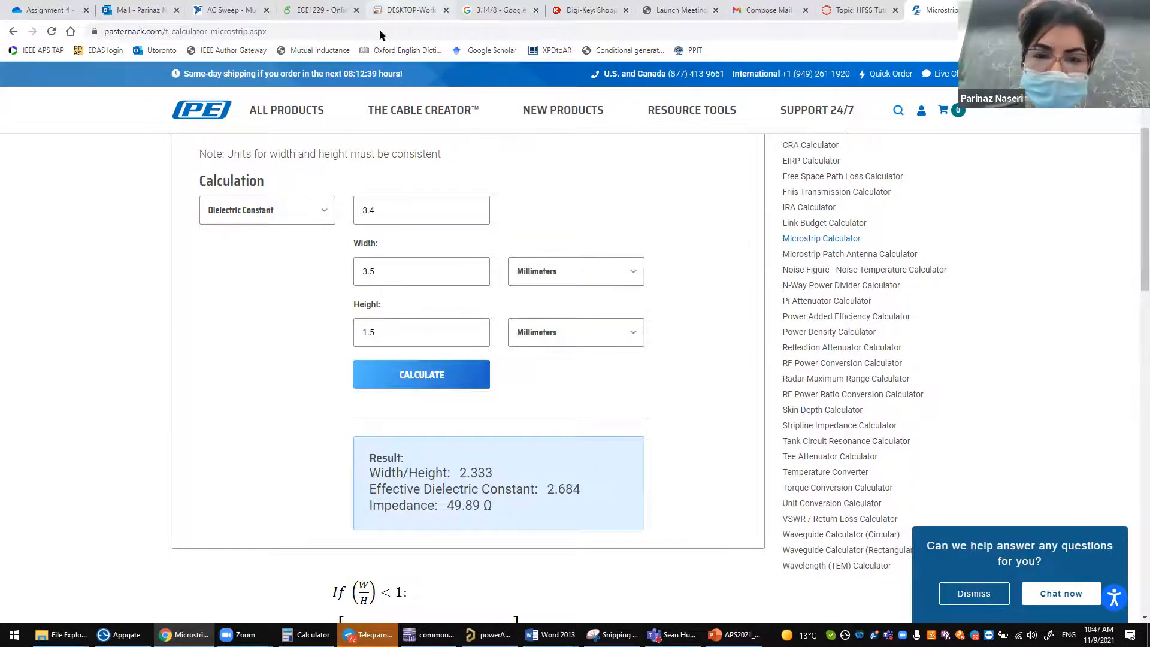
left_click(396, 10)
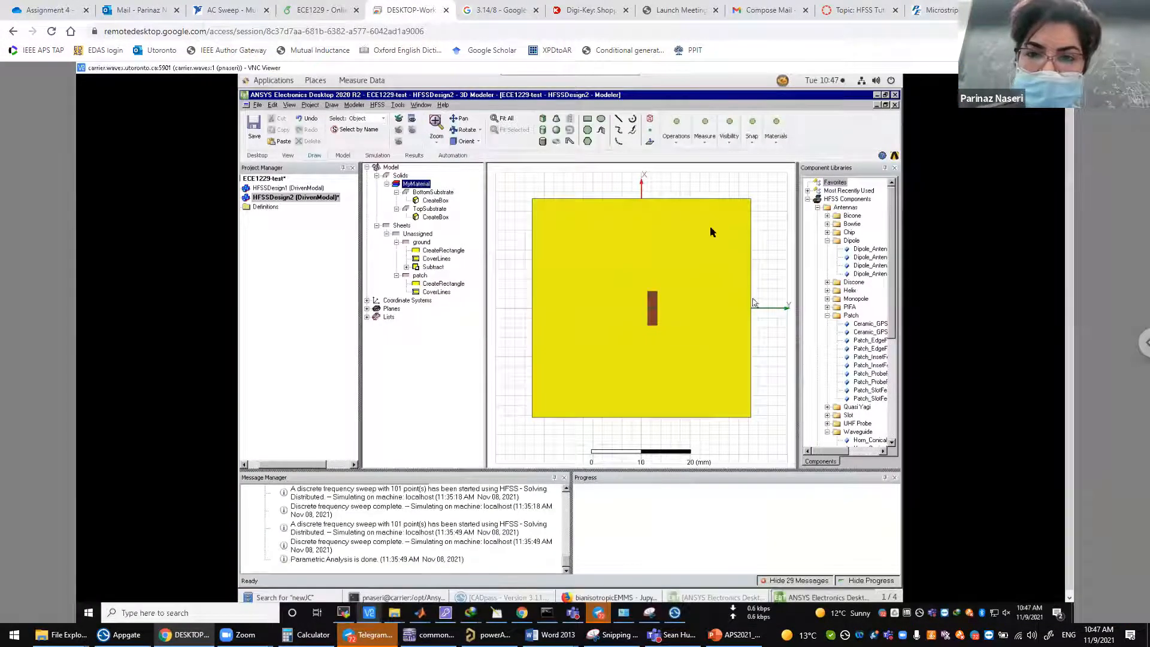
left_click(589, 121)
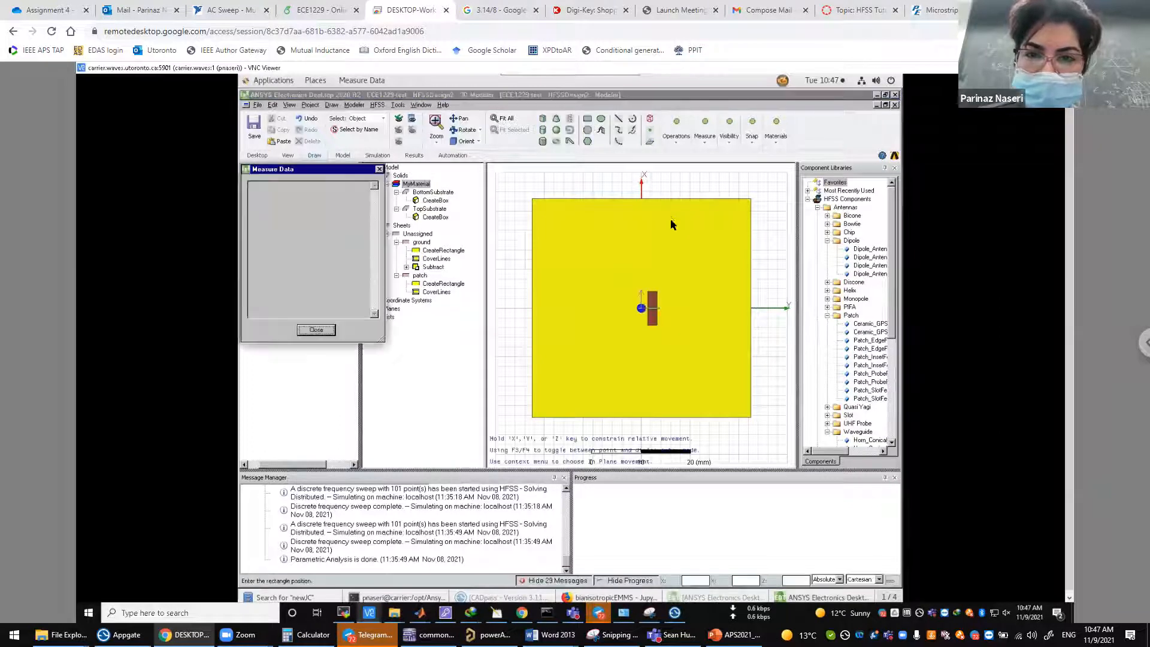
left_click(752, 301)
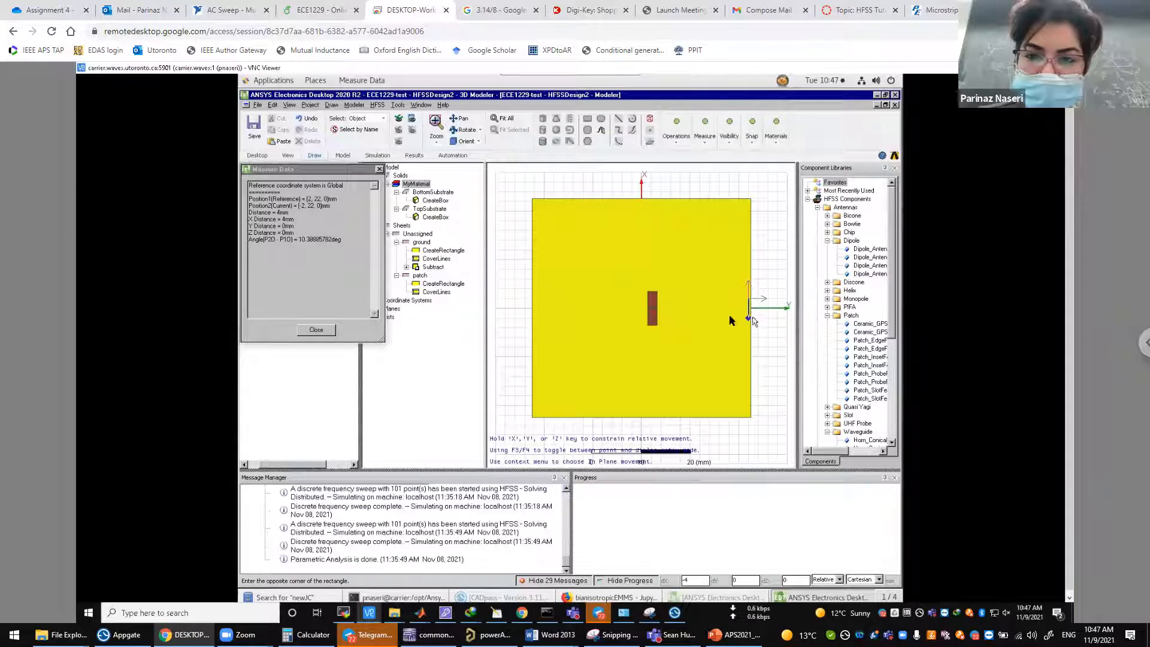
left_click(728, 314)
left_click(569, 356)
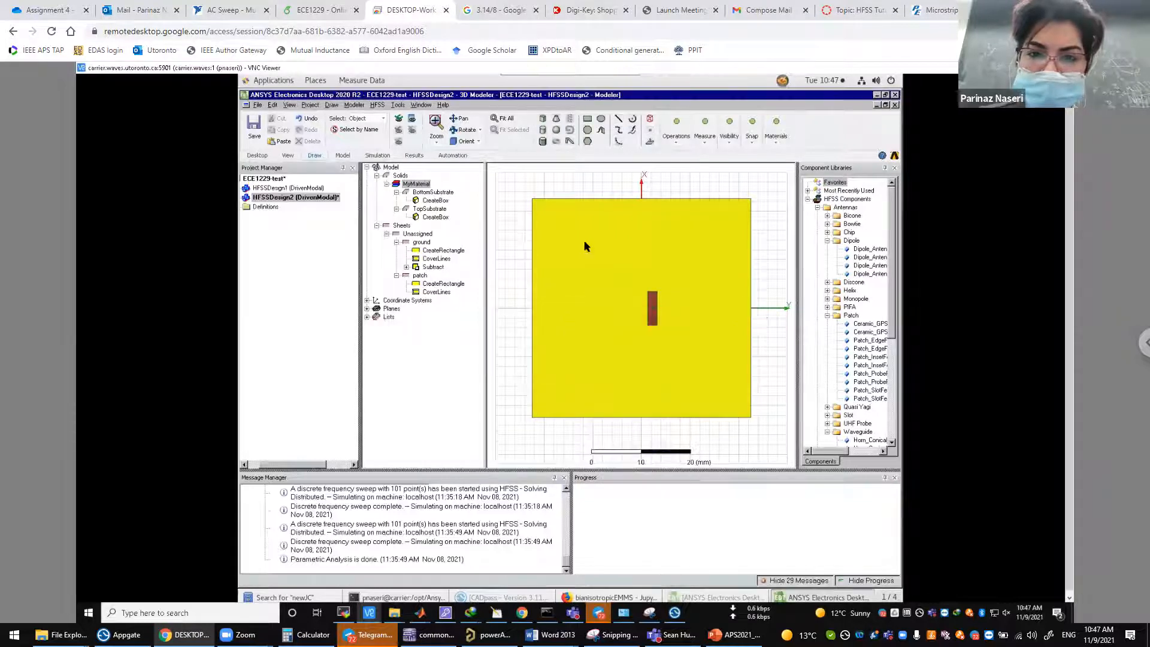
- Draw a rectangle about 2 mm by 26 mm along Y, crossing the ground slot and reaching past the substrate's positive-Y edge
left_click(587, 119)
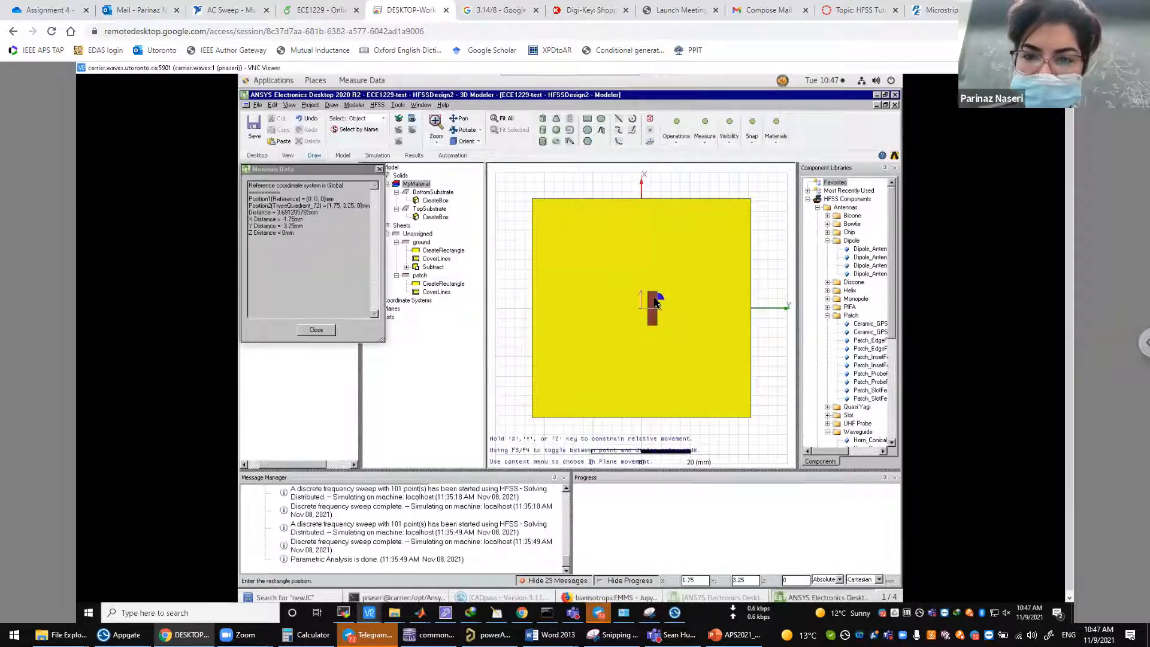
left_click(631, 298)
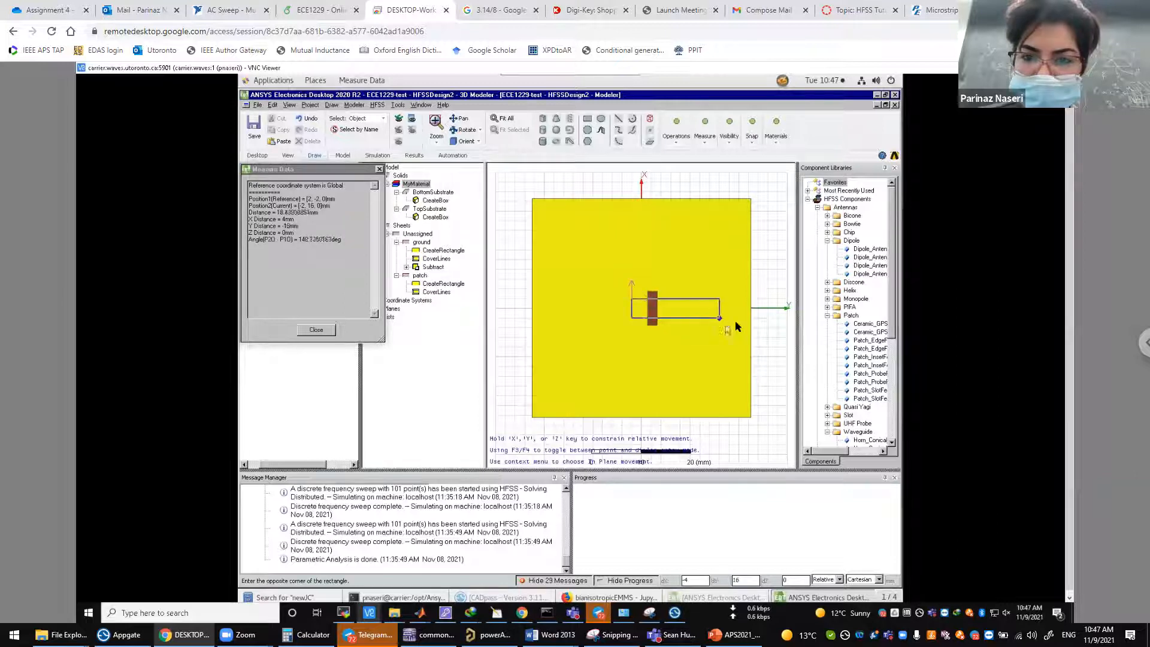
left_click(758, 308)
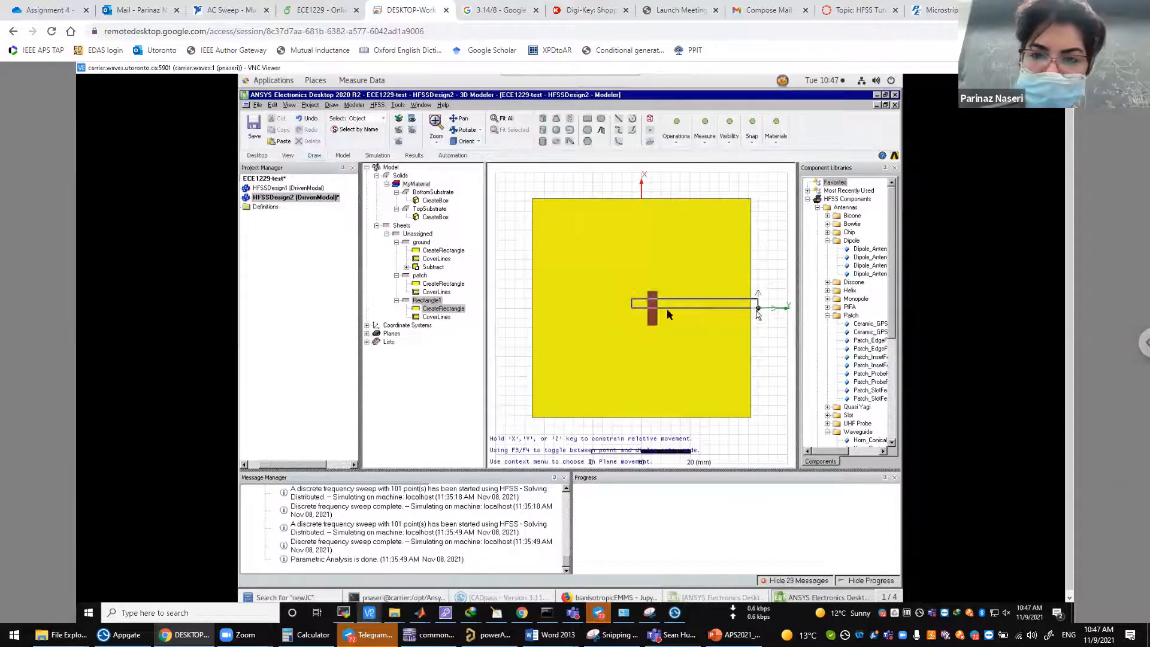
- Rename the new rectangle sheet as microstripLine
double_click(430, 301)
left_click(483, 290)
type("micro")
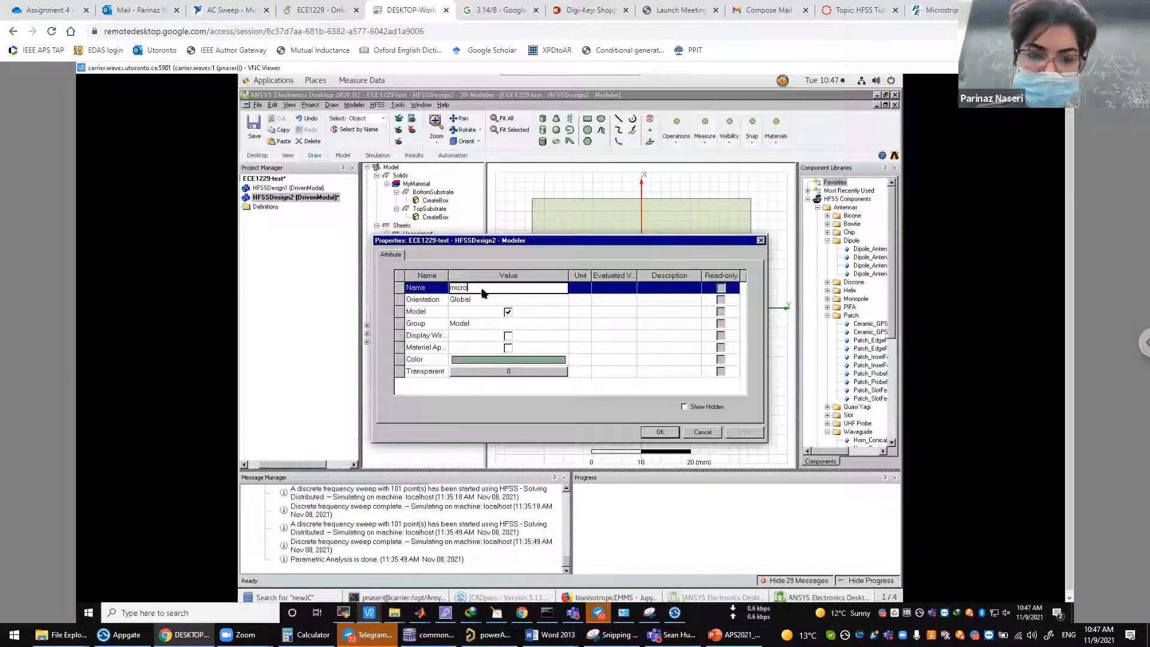
type("stripLine")
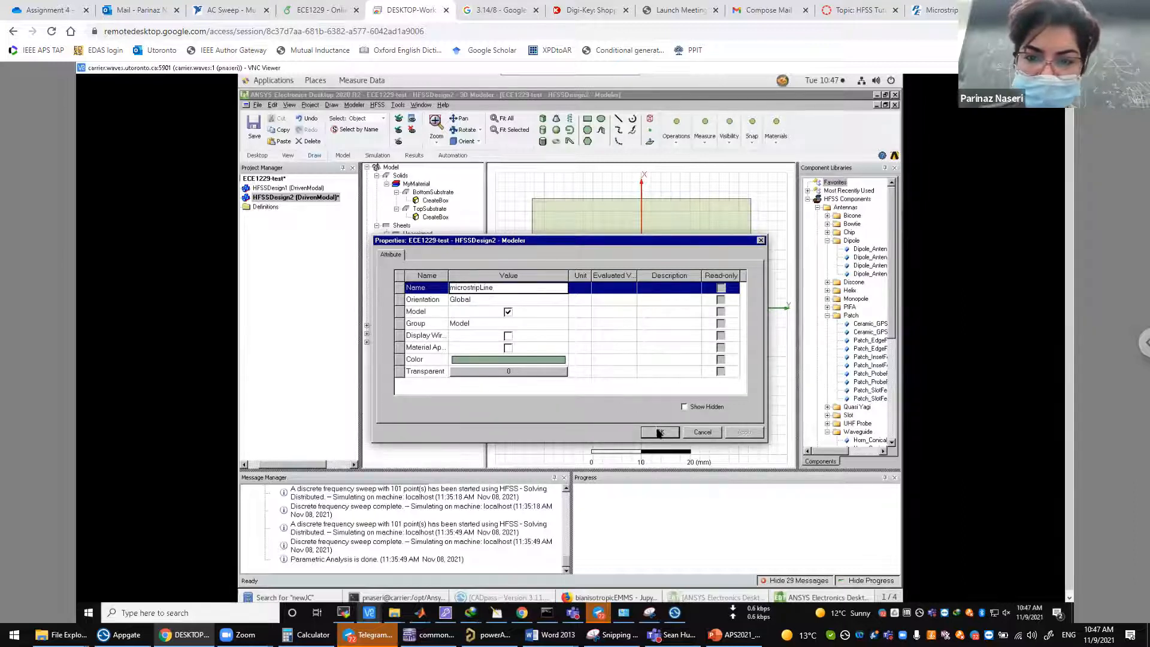
left_click(659, 432)
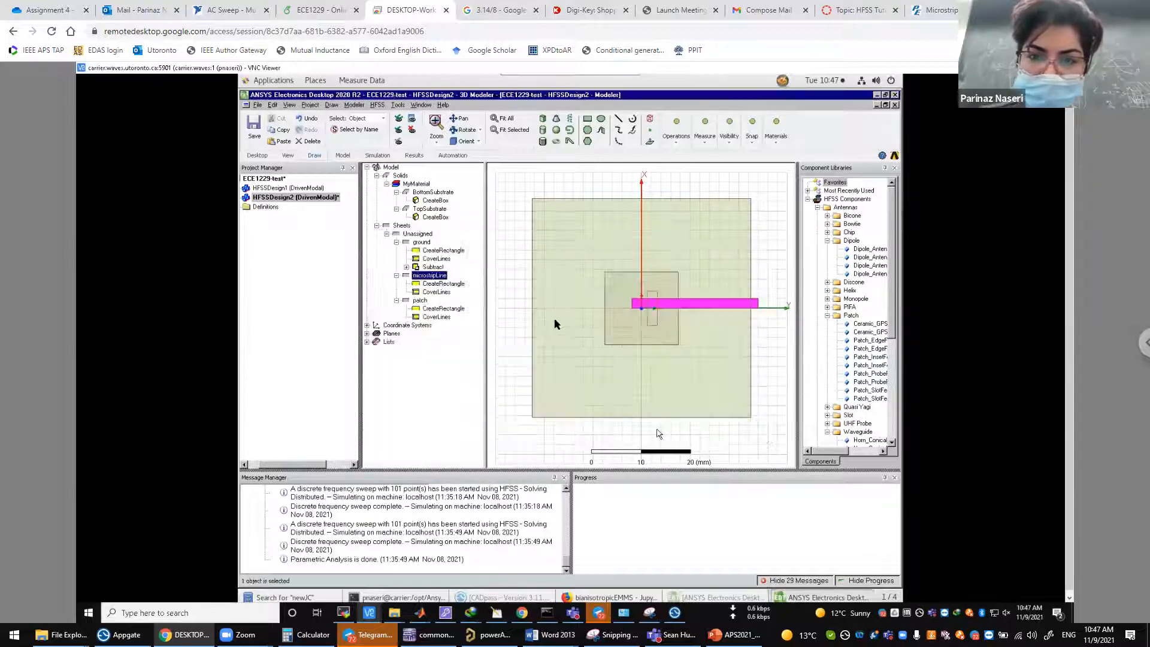
- Set the microstripLine rectangle's position to -w_m/2, d_y/2, -h and define the new variable w_m as 3.45mm
double_click(436, 284)
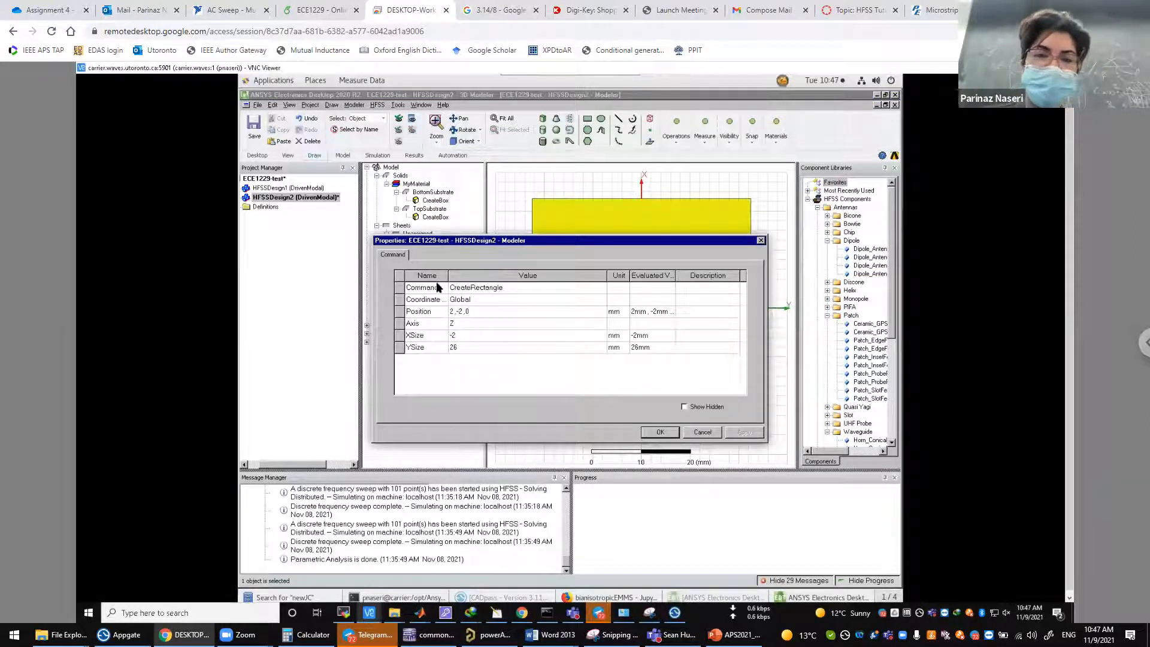
left_click_drag(524, 245, 447, 372)
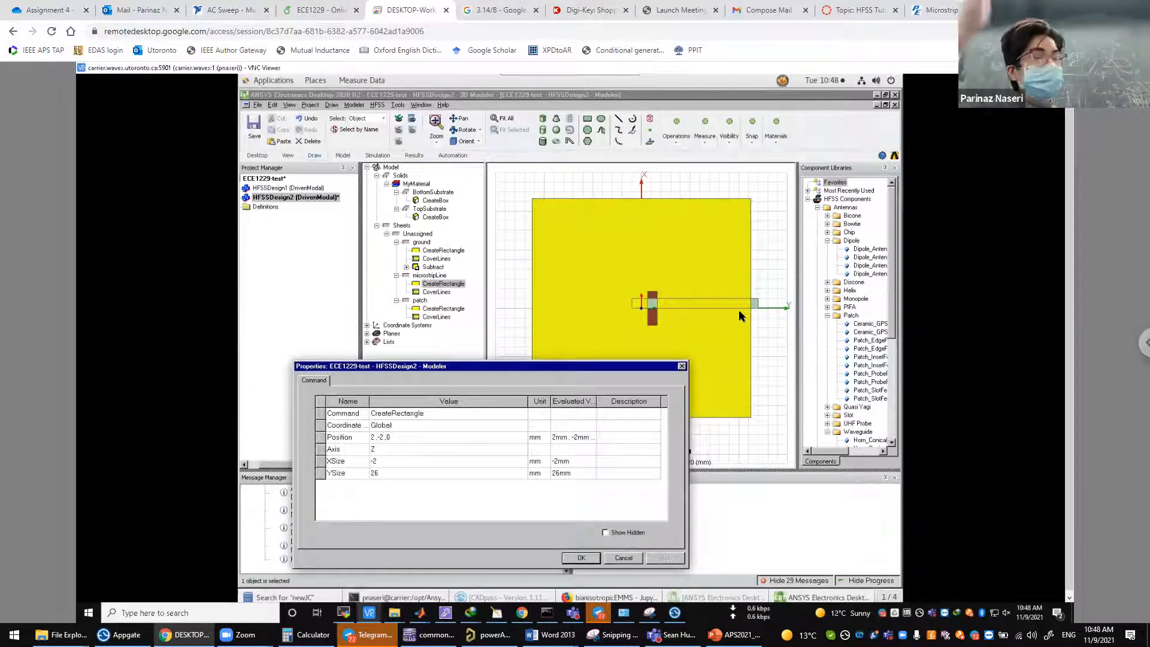
left_click(392, 439)
type("-w")
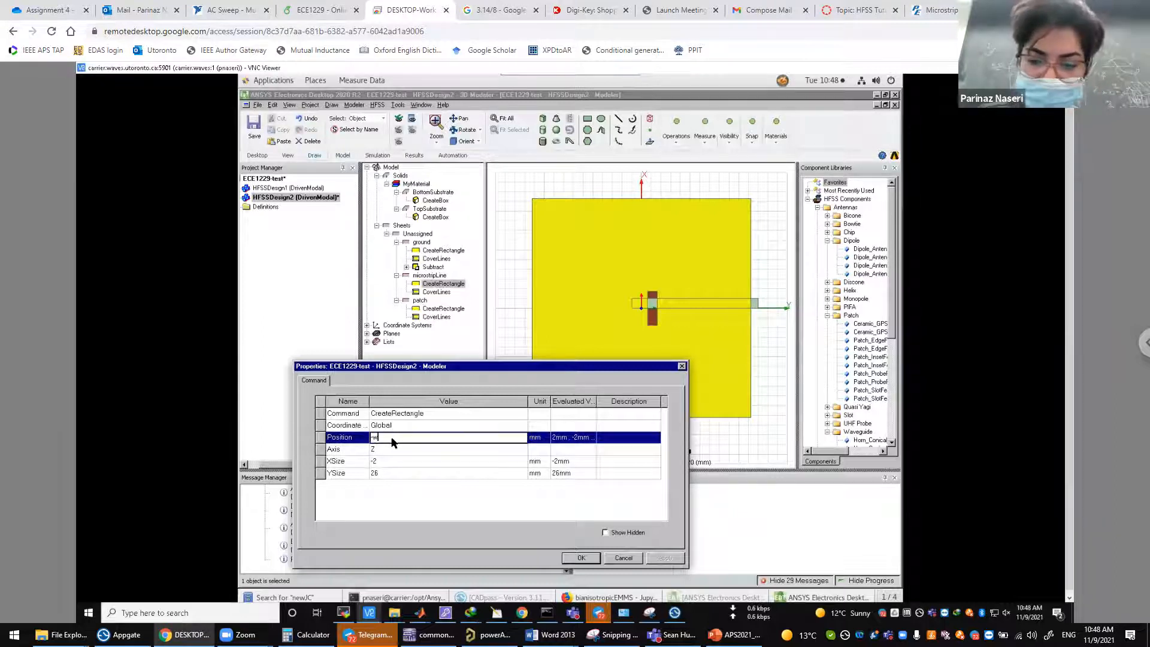
type("_m/2")
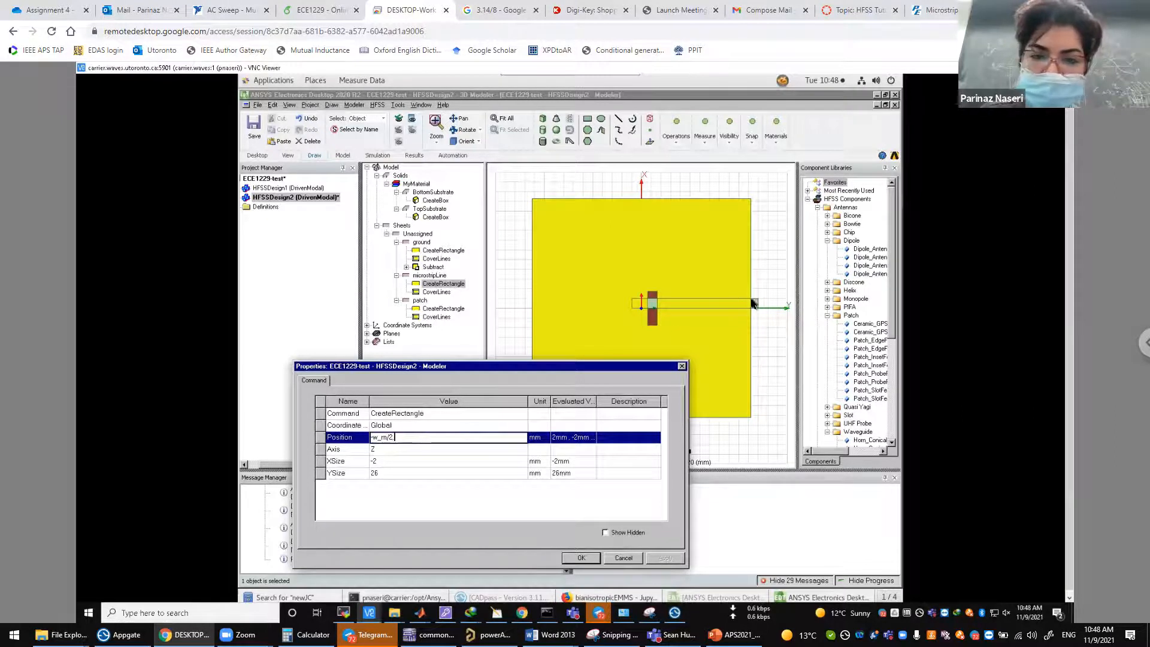
type(",d_")
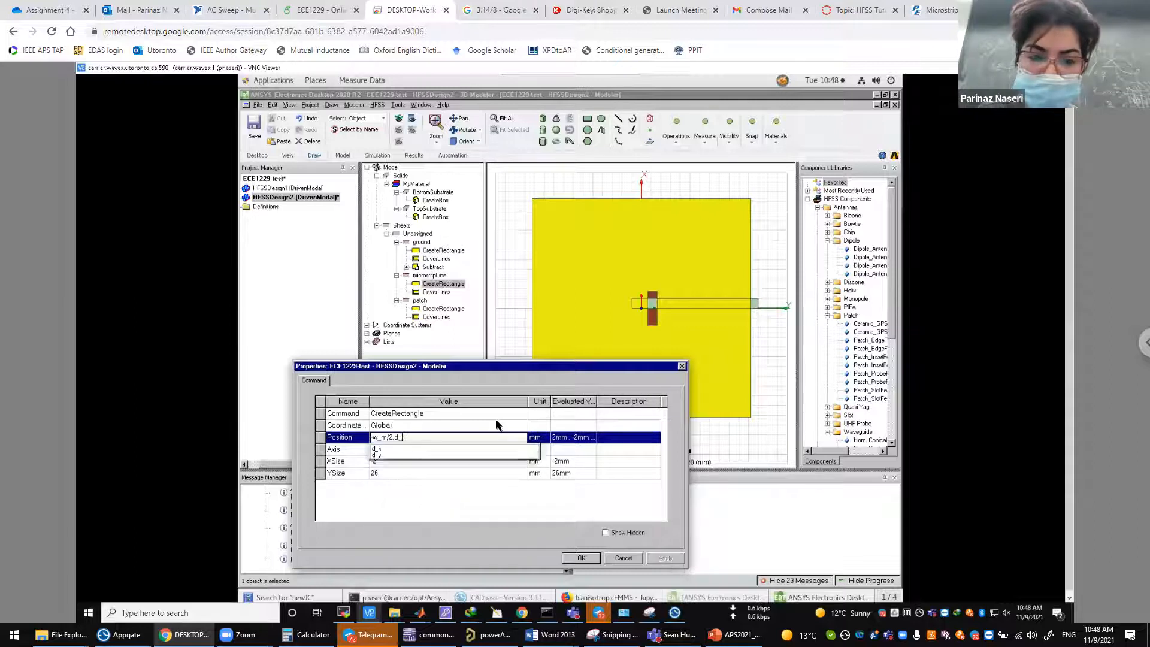
type("y/2,")
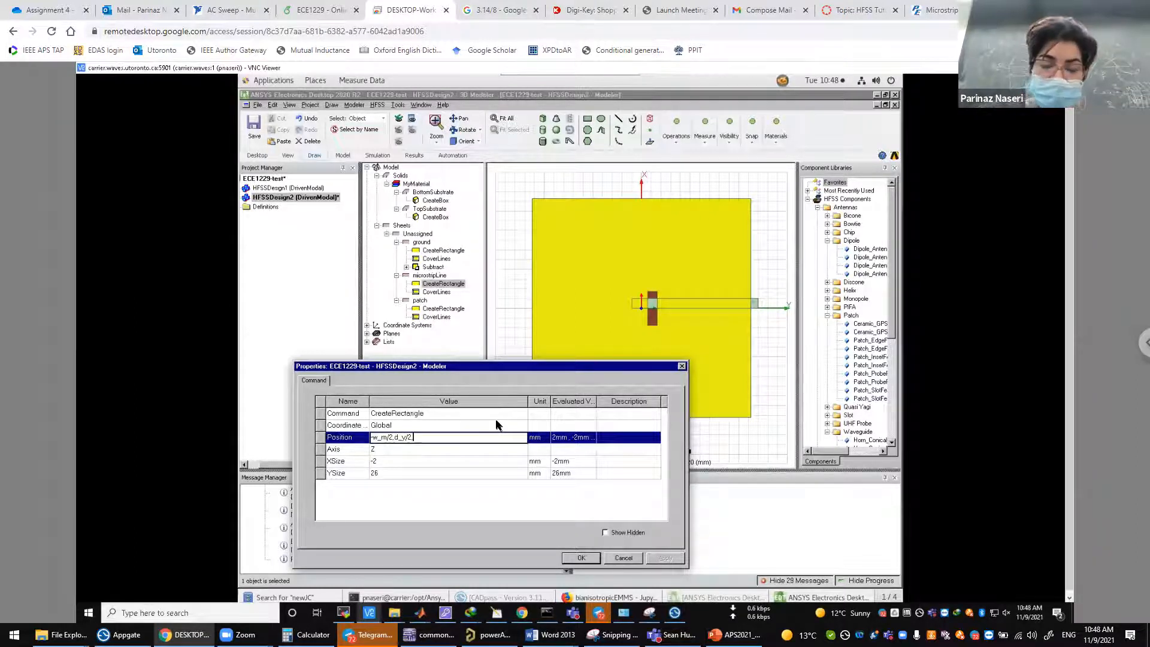
type("-h")
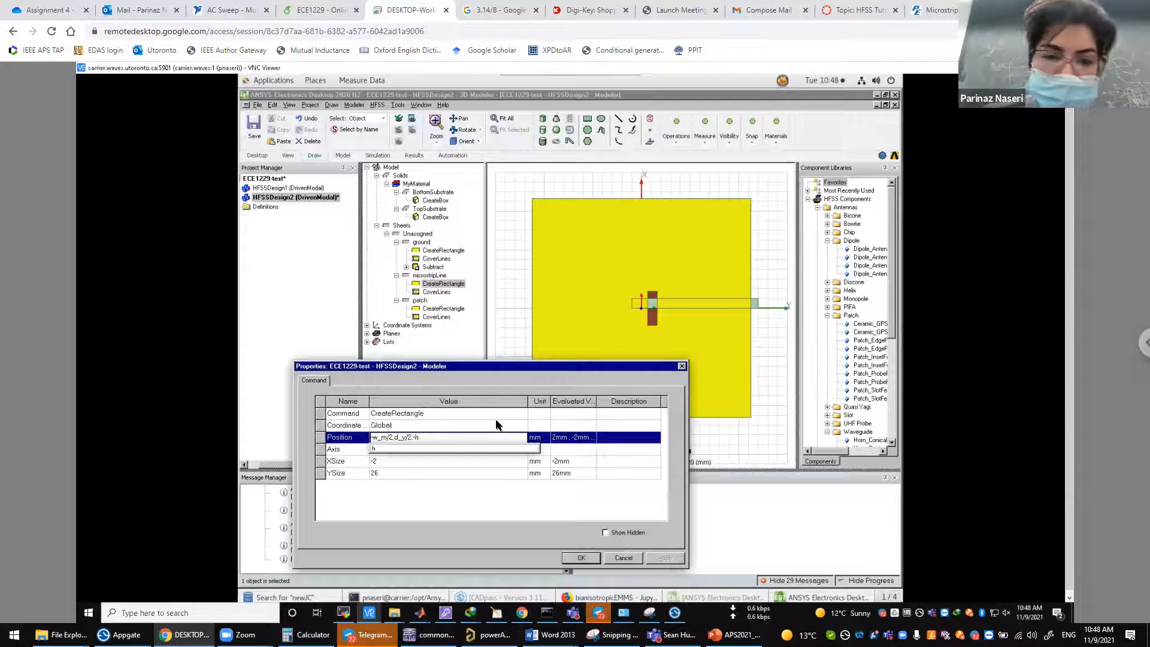
left_click(456, 512)
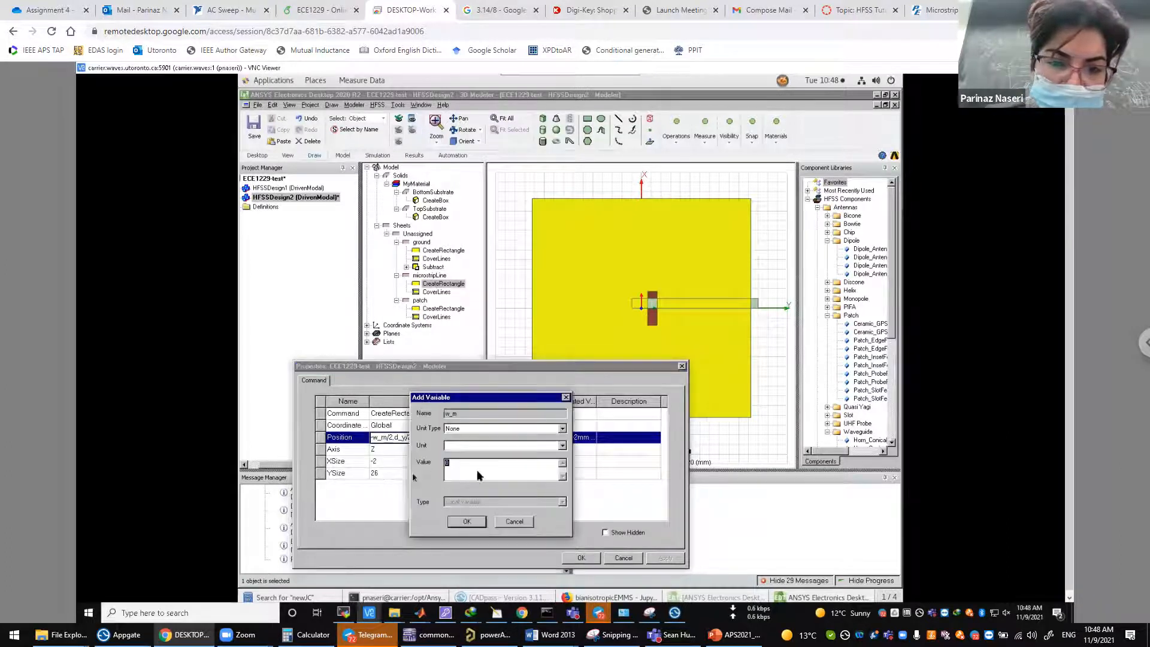
type("3.45mm")
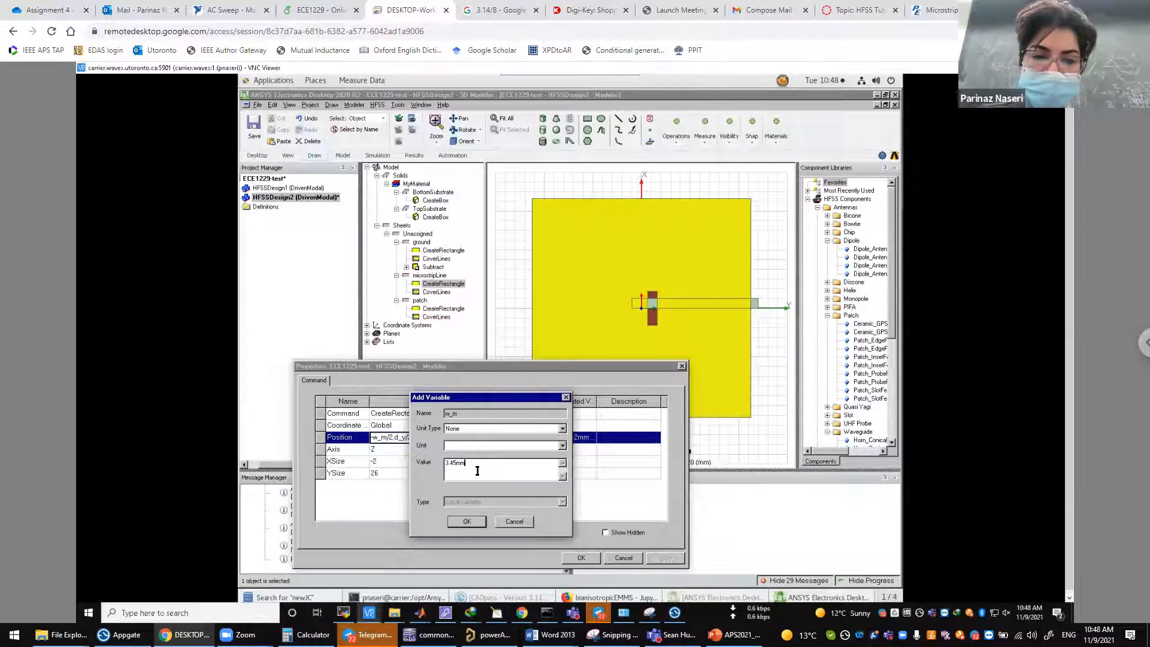
key("Return")
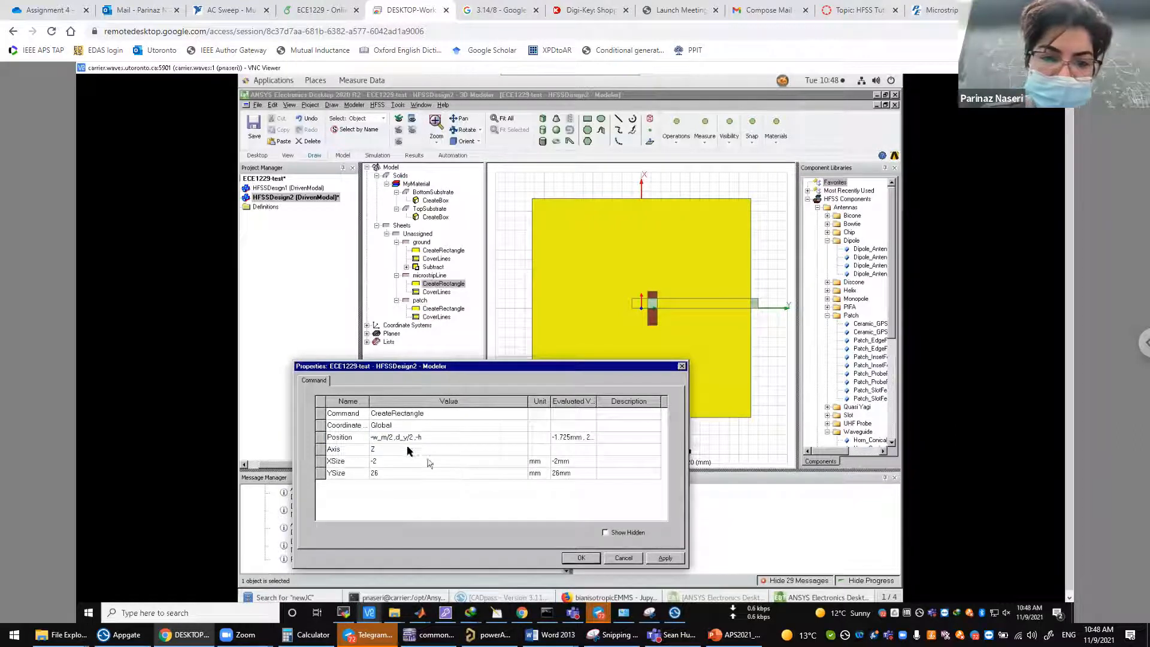
- Set the microstripLine rectangle's X size to w_m and its Y size to -l_m
left_click(390, 462)
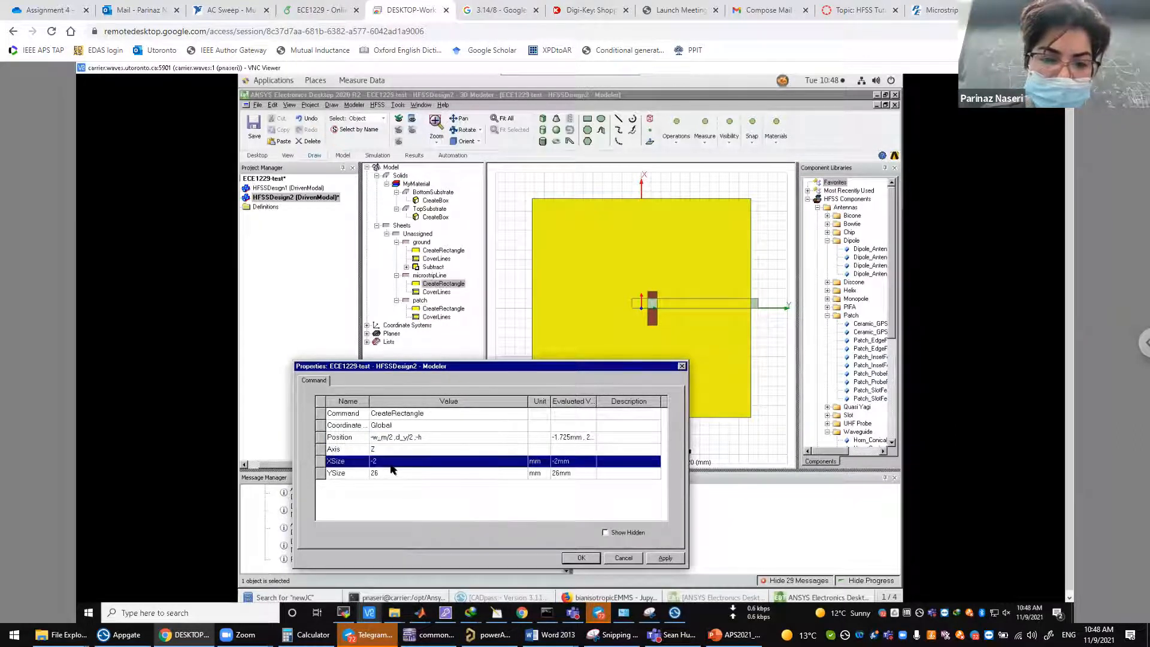
type("w_m")
left_click(399, 510)
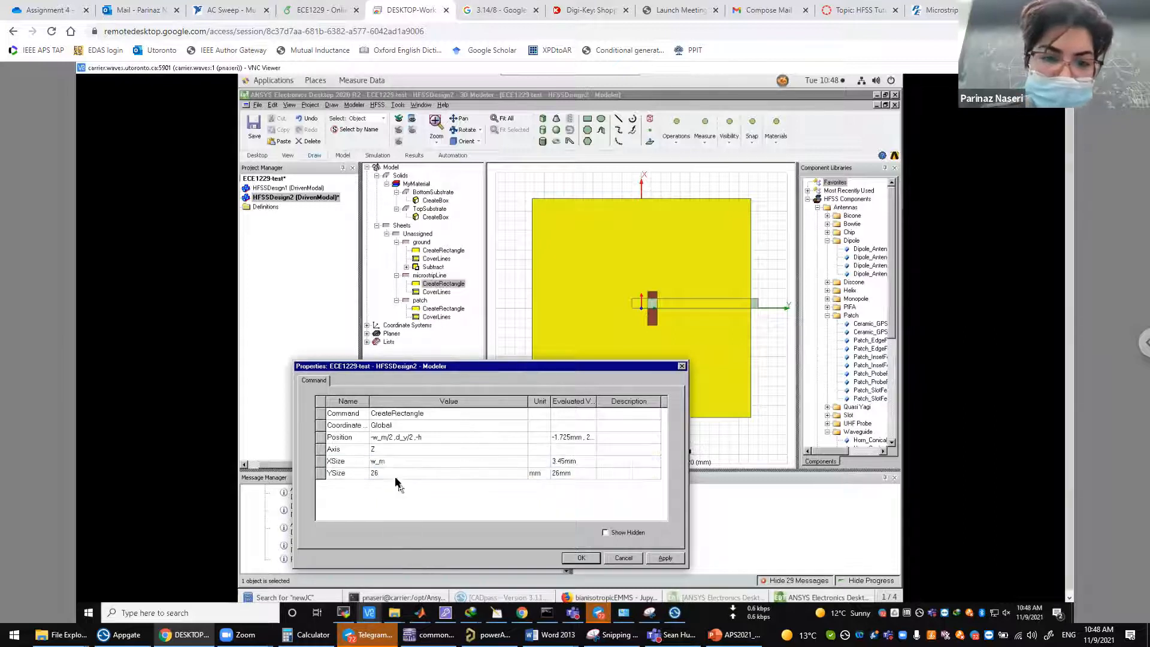
left_click(394, 478)
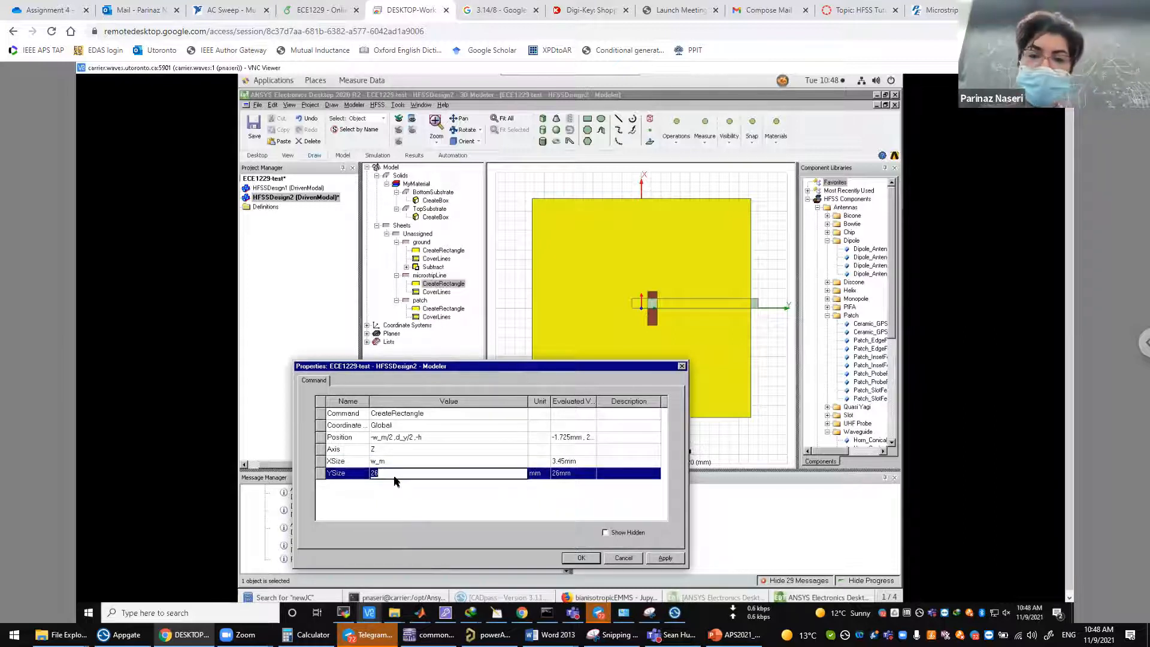
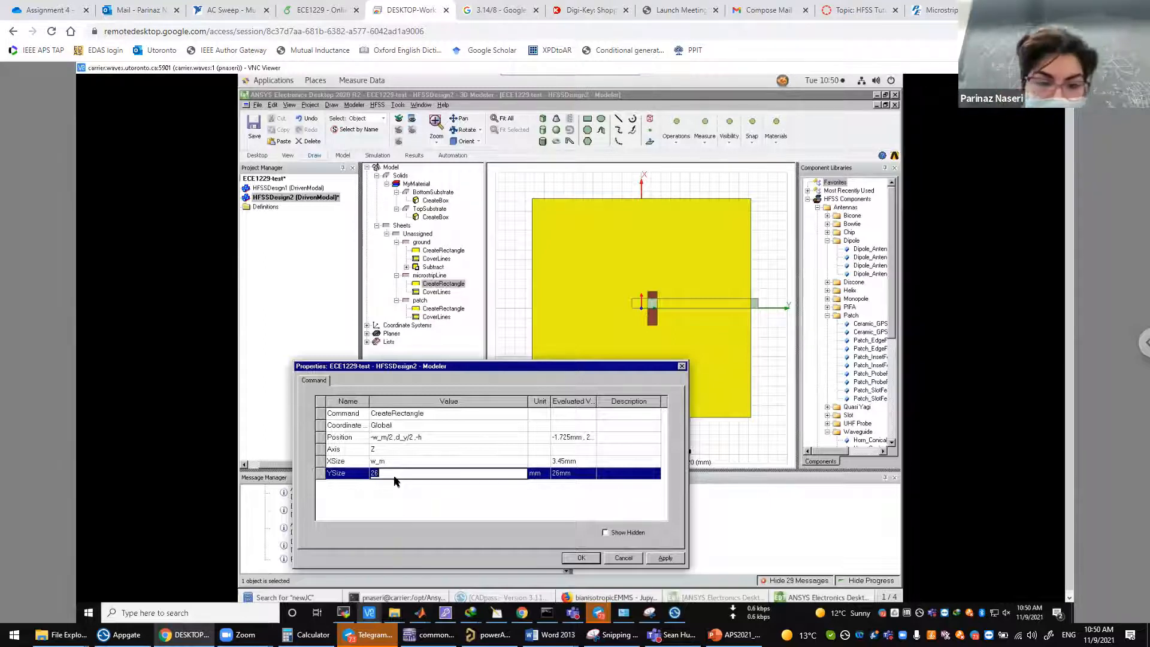
type("l_m")
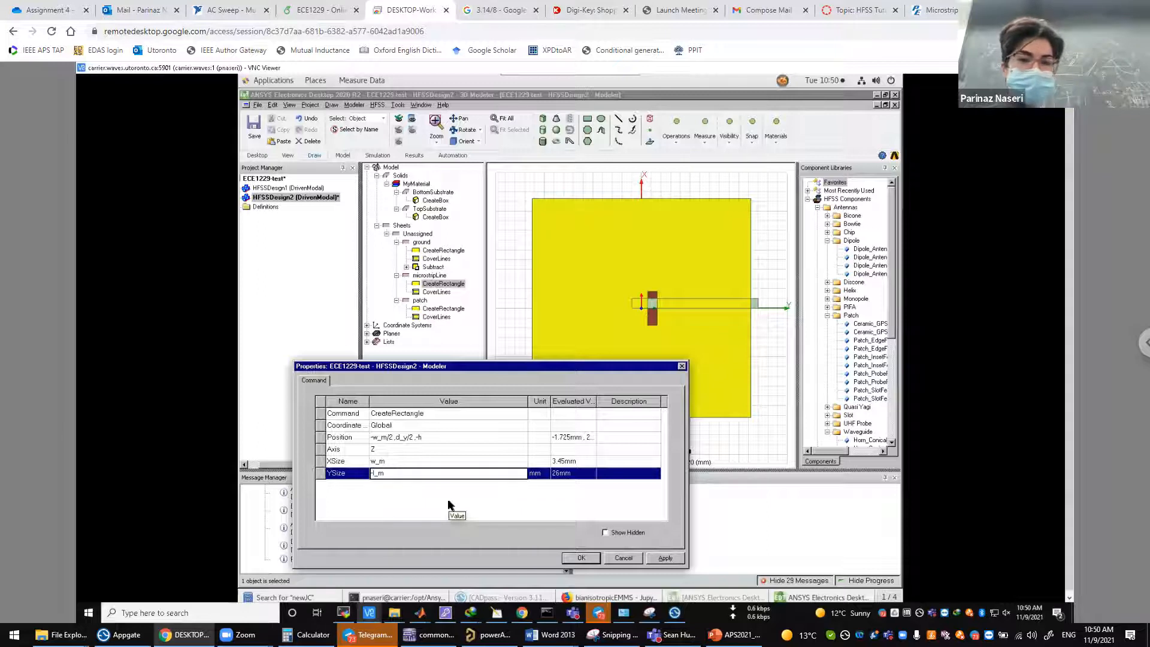
left_click(480, 490)
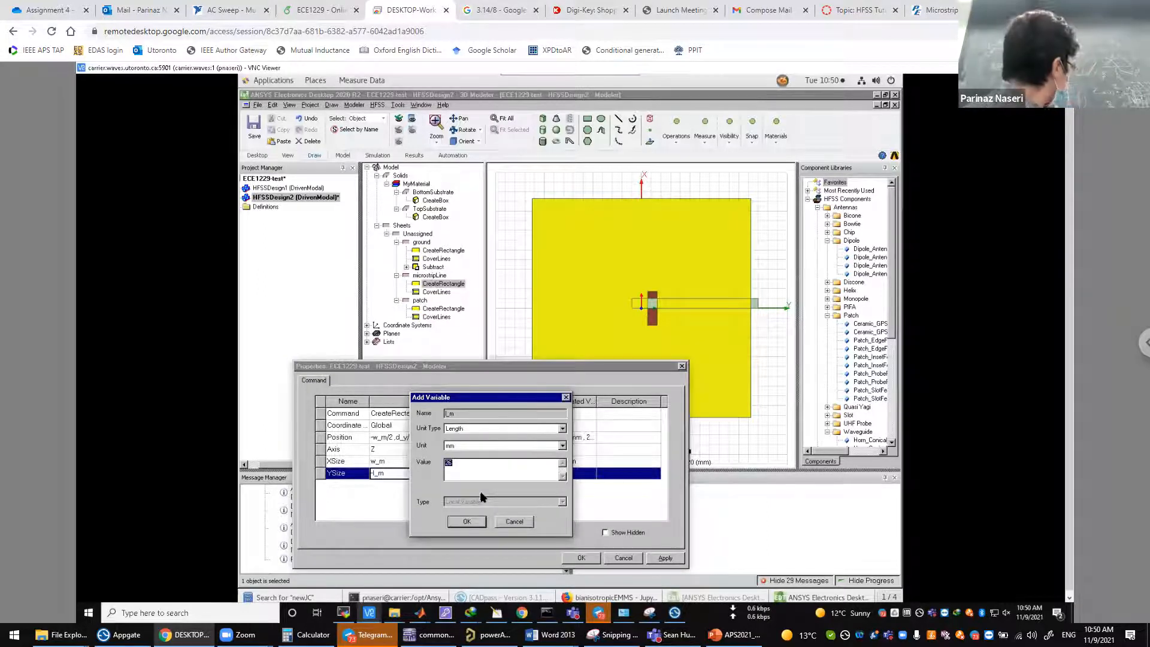
- Define l_m as d_y/2-offset_s+s_y/2+offser_m with the new variable offser_m at 1mm, and apply the microstripLine rectangle's dimensions
type("d_y/2")
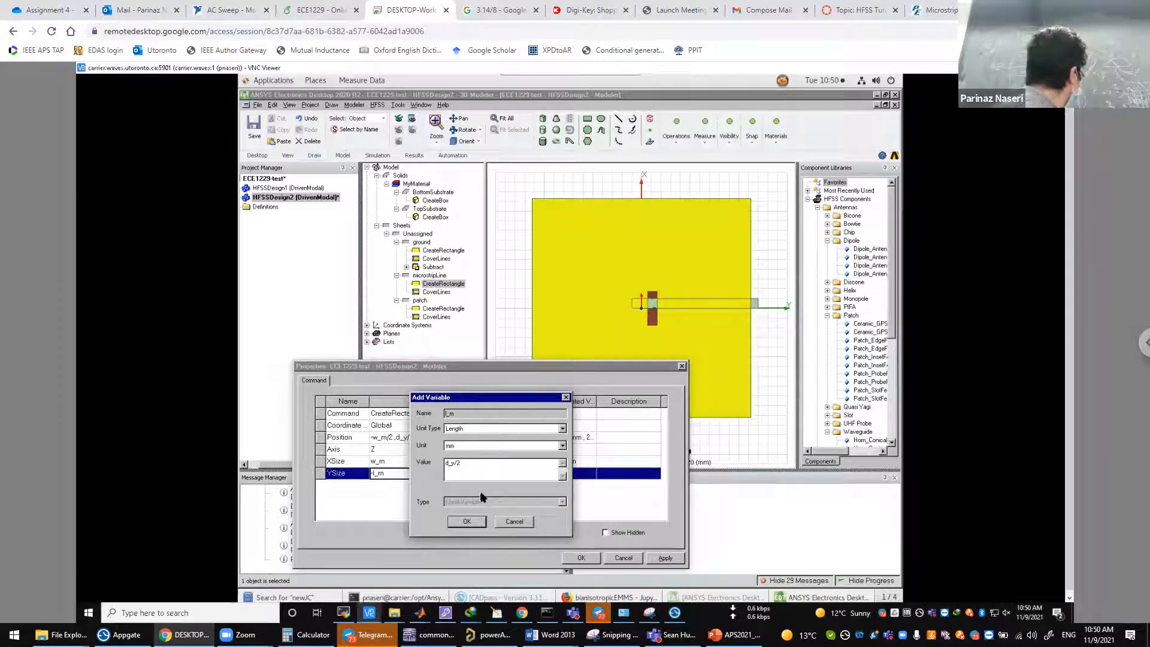
type("-offset_s")
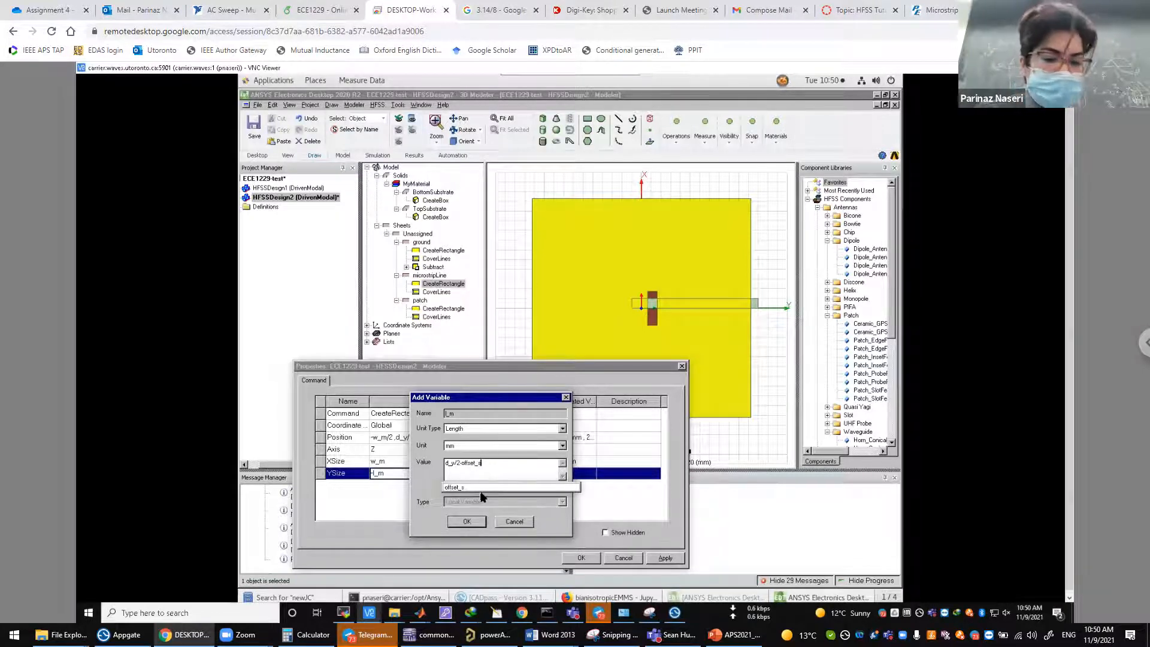
type("+")
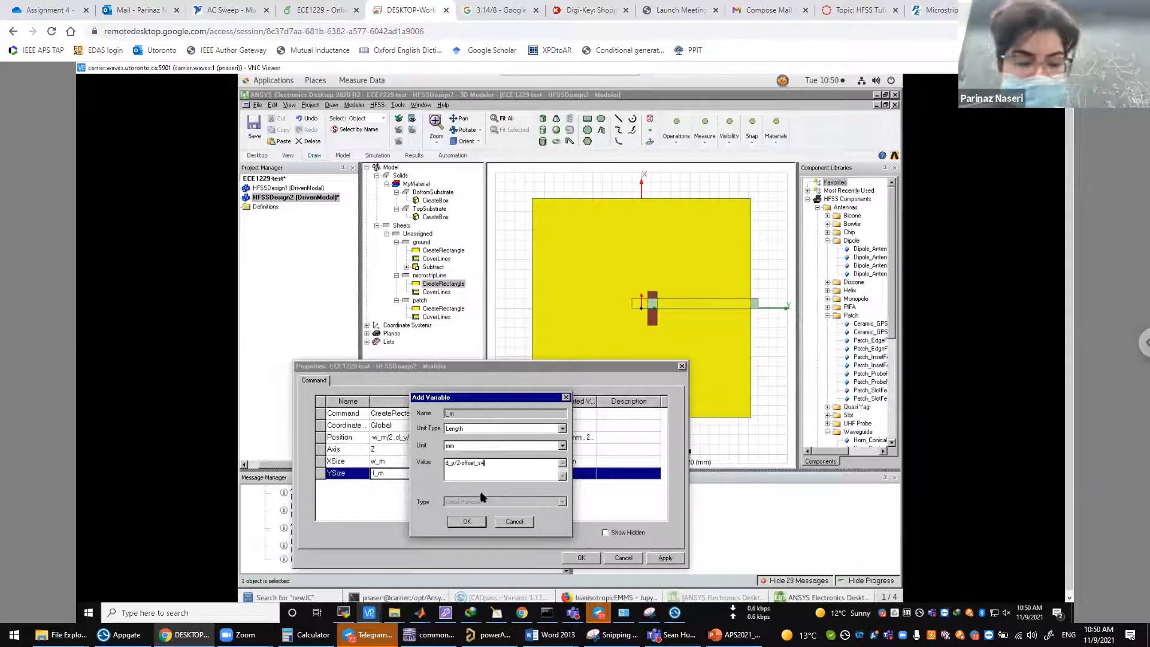
type("s_y")
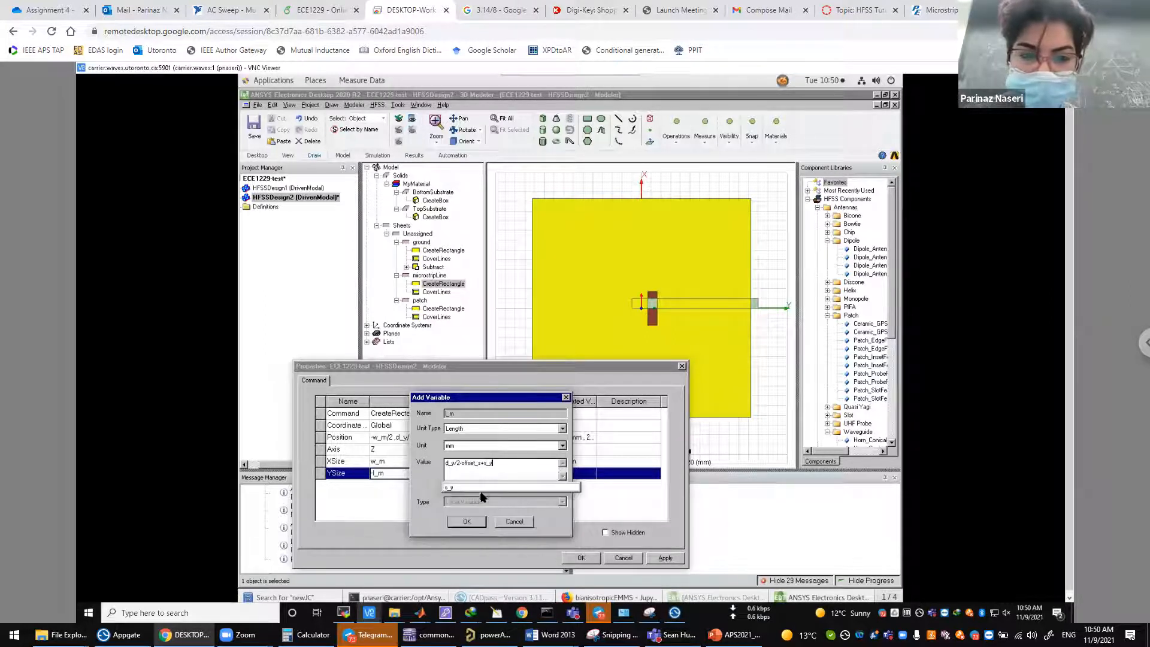
type("/2")
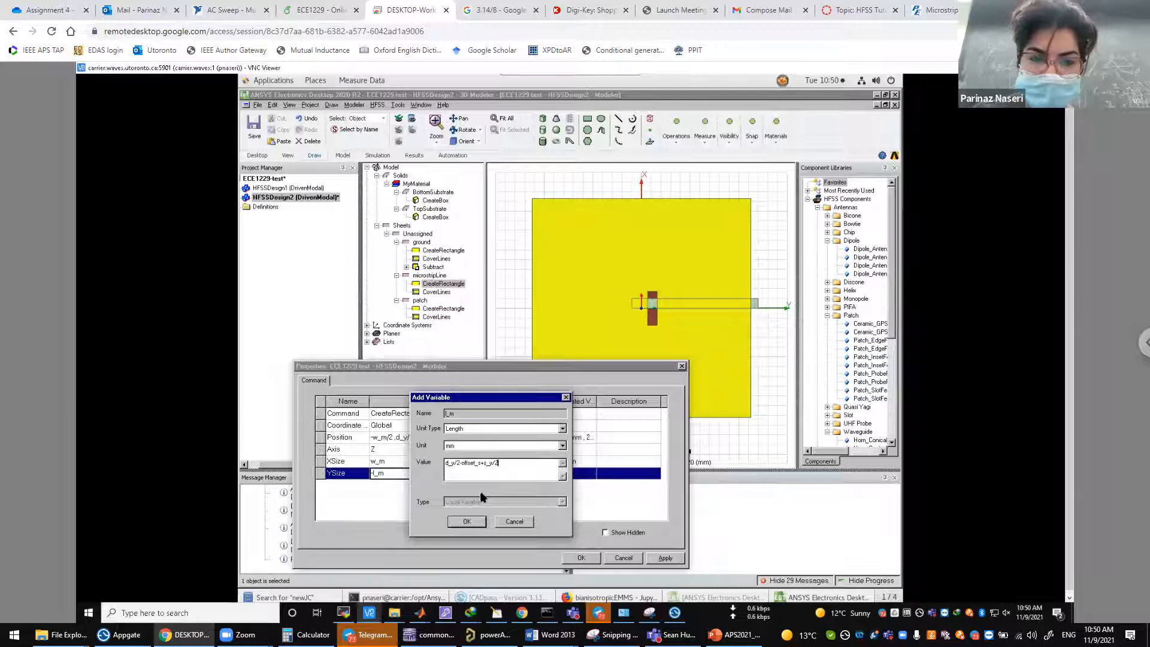
type("+offset")
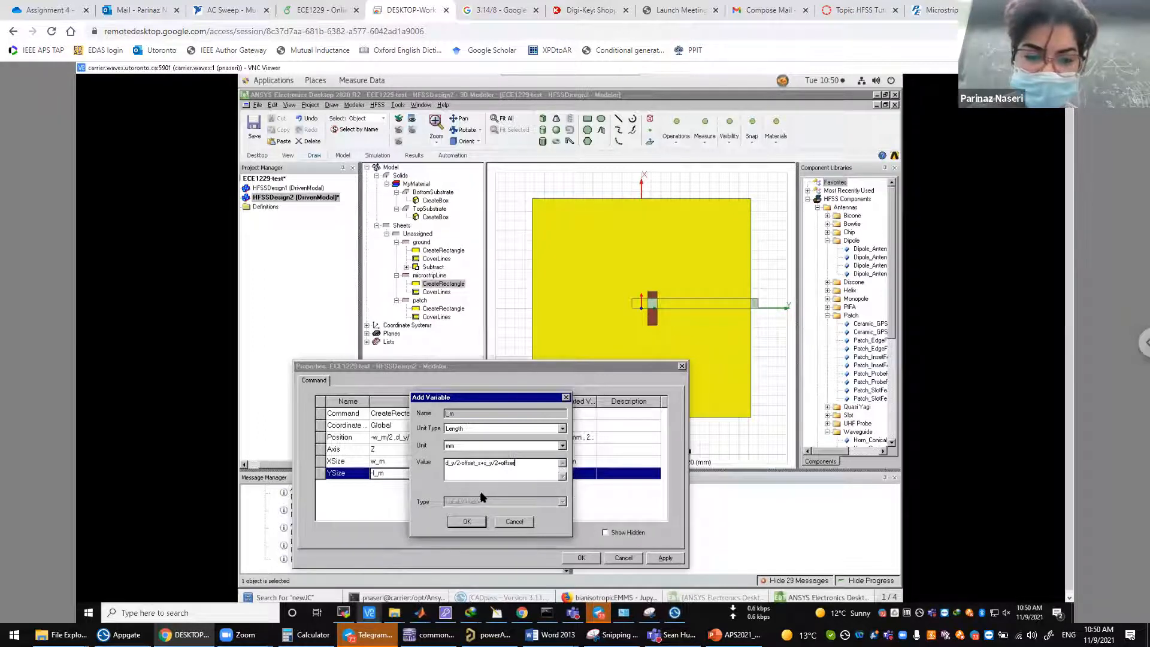
type("_m")
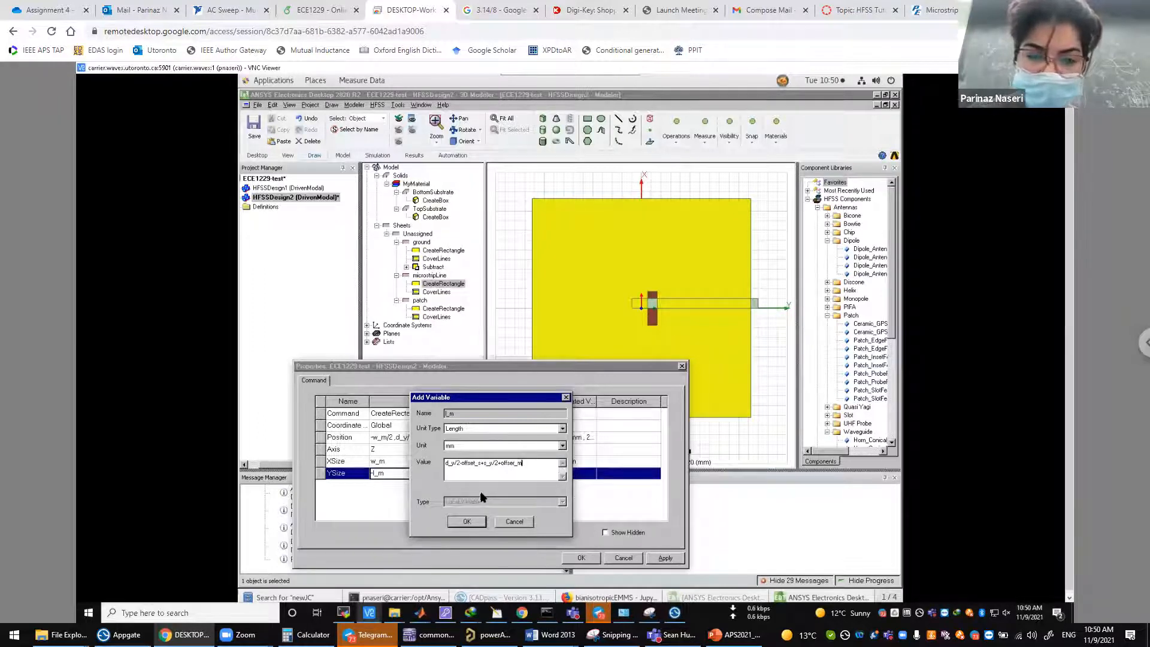
left_click(472, 523)
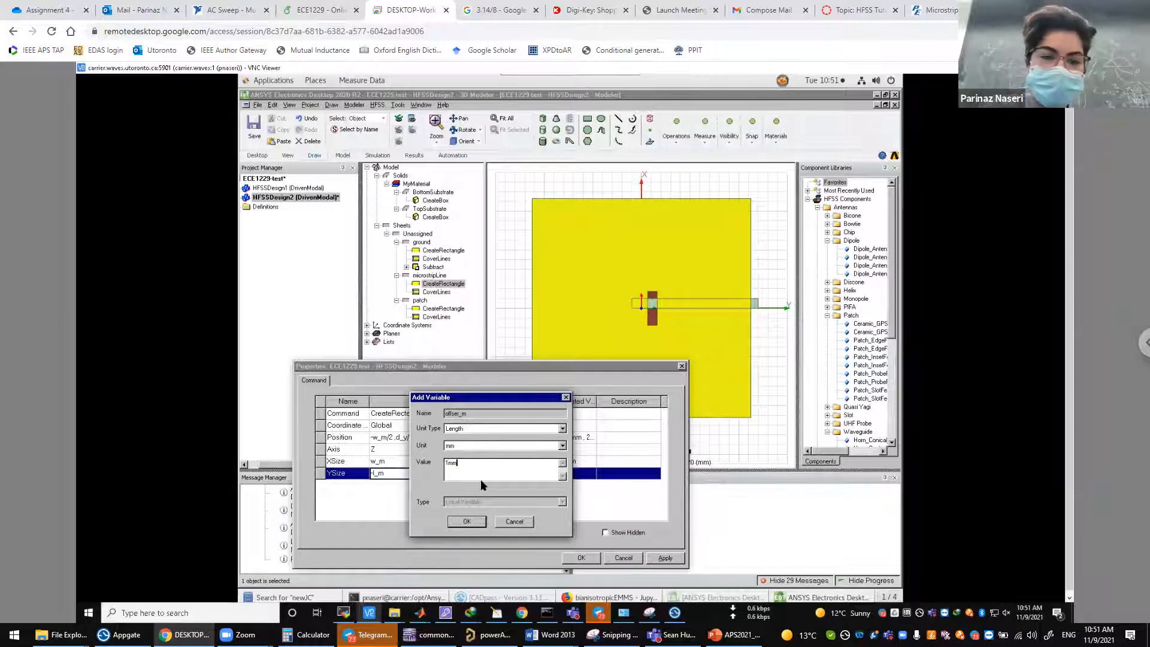
key("Return")
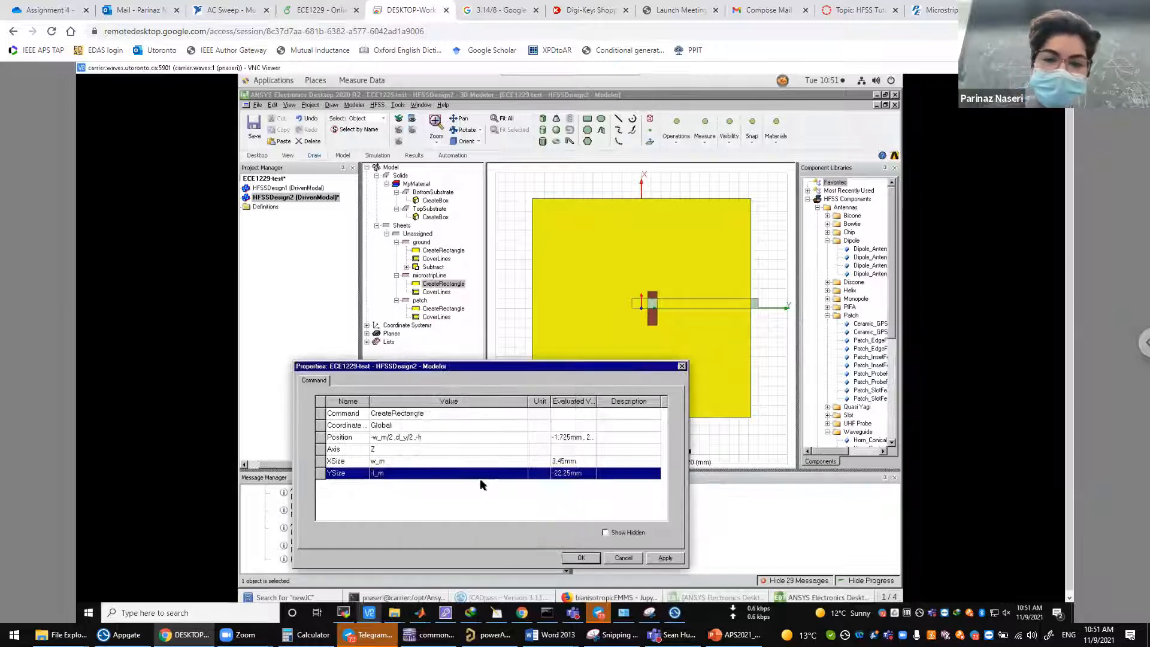
left_click(580, 557)
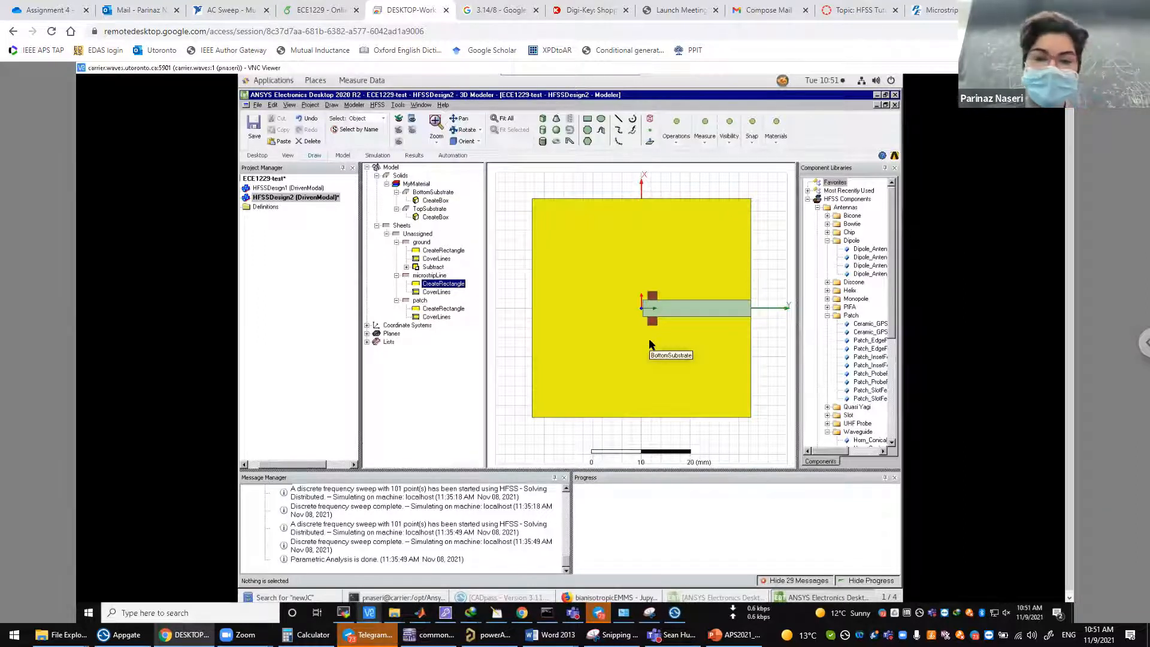
- Change the microstripLine sheet's color to bright pink (red 255, green 0, blue 120)
double_click(434, 276)
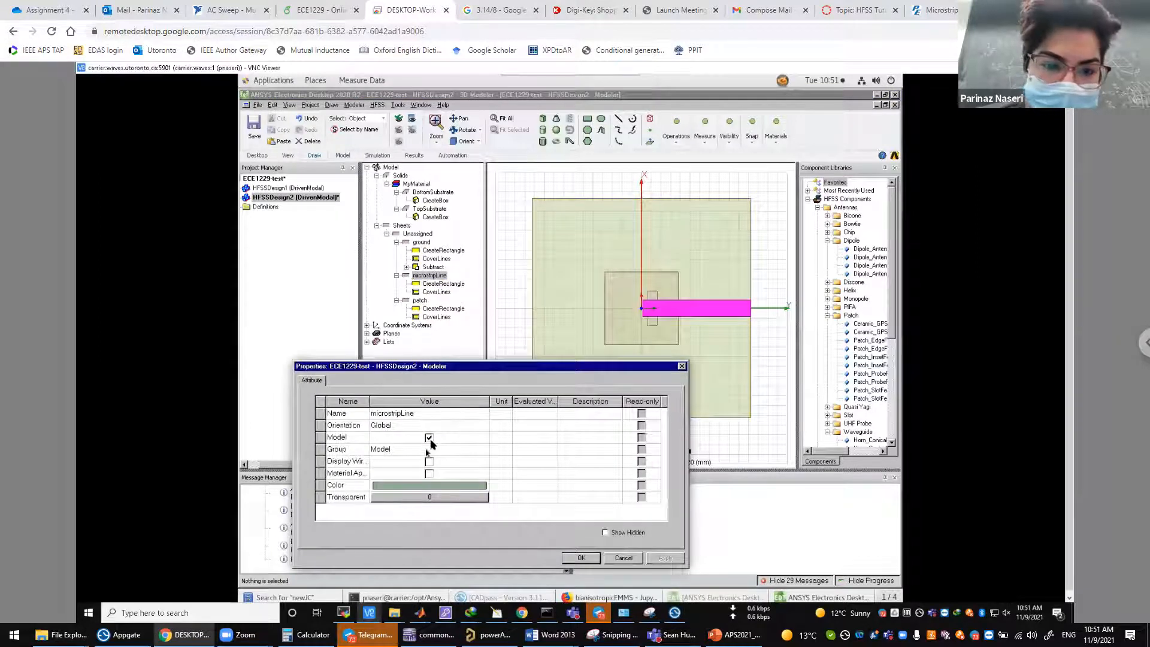
left_click(431, 484)
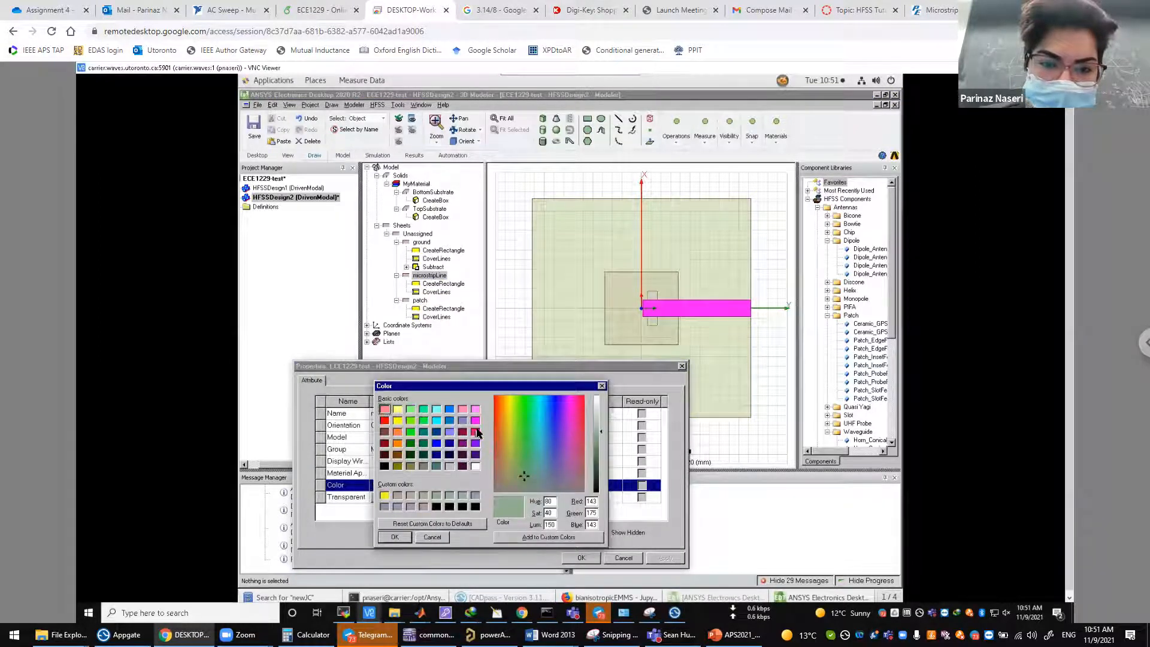
left_click(476, 431)
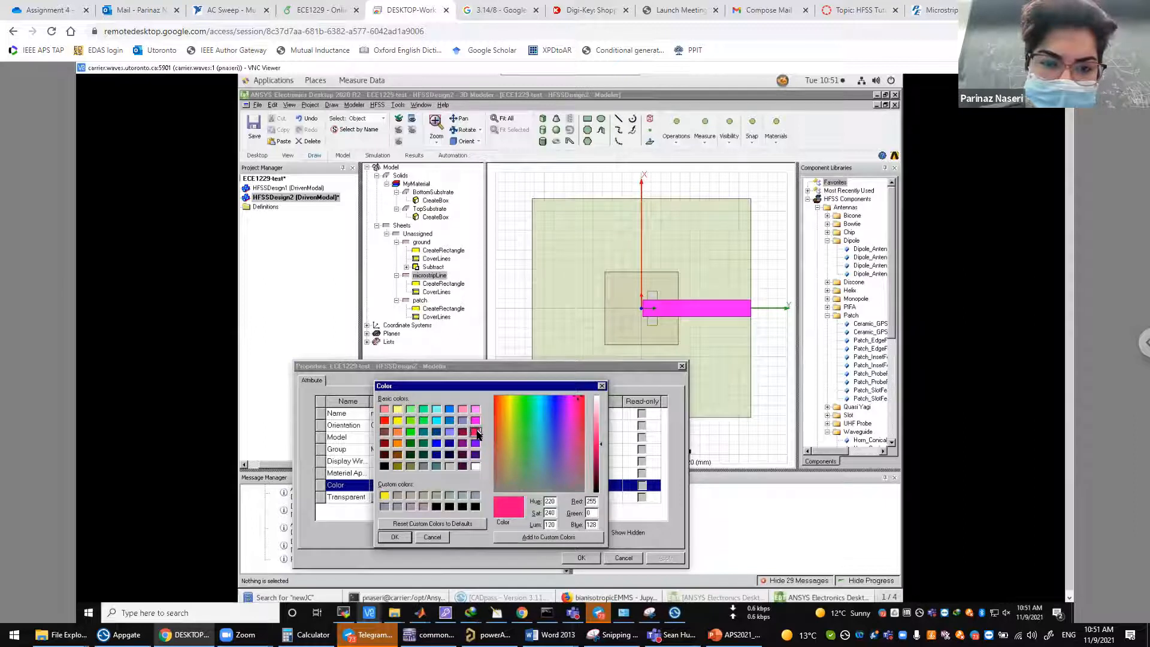
left_click(400, 538)
left_click(577, 558)
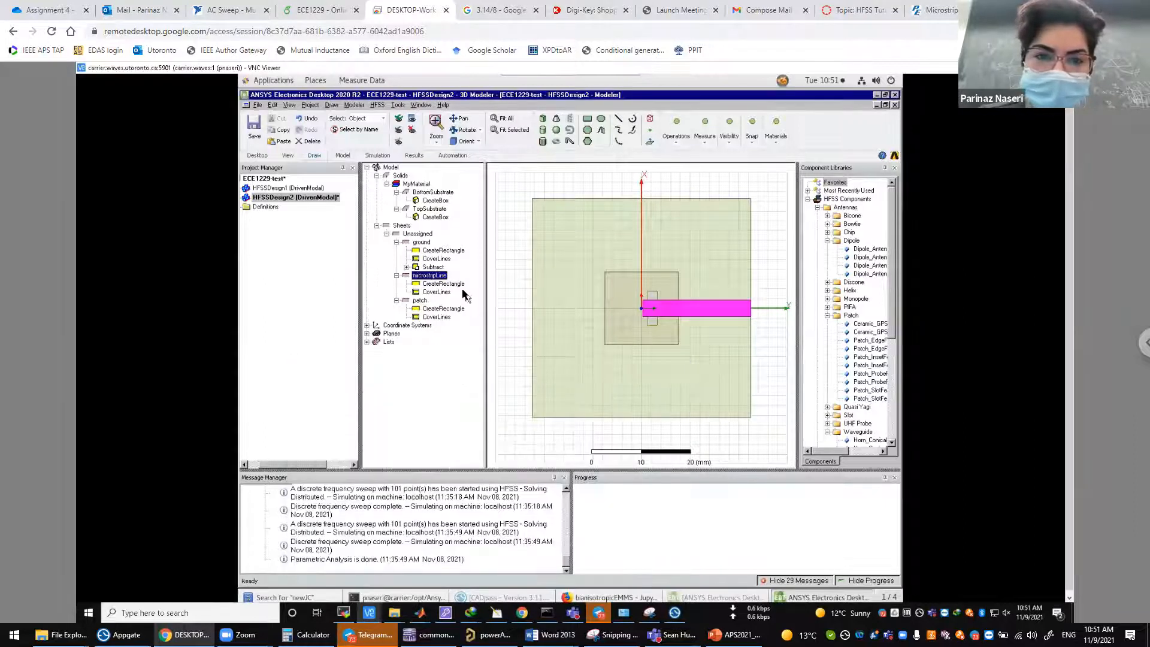
- Set the ground sheet's transparency to 0.6 and clear the selection
double_click(422, 243)
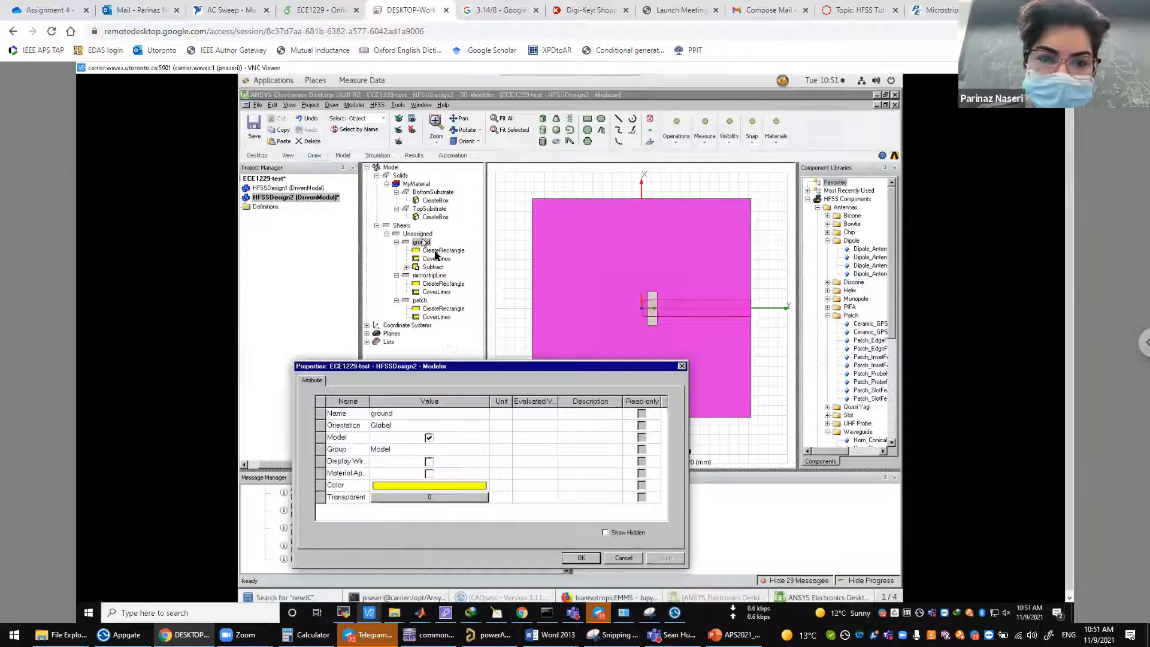
left_click(430, 498)
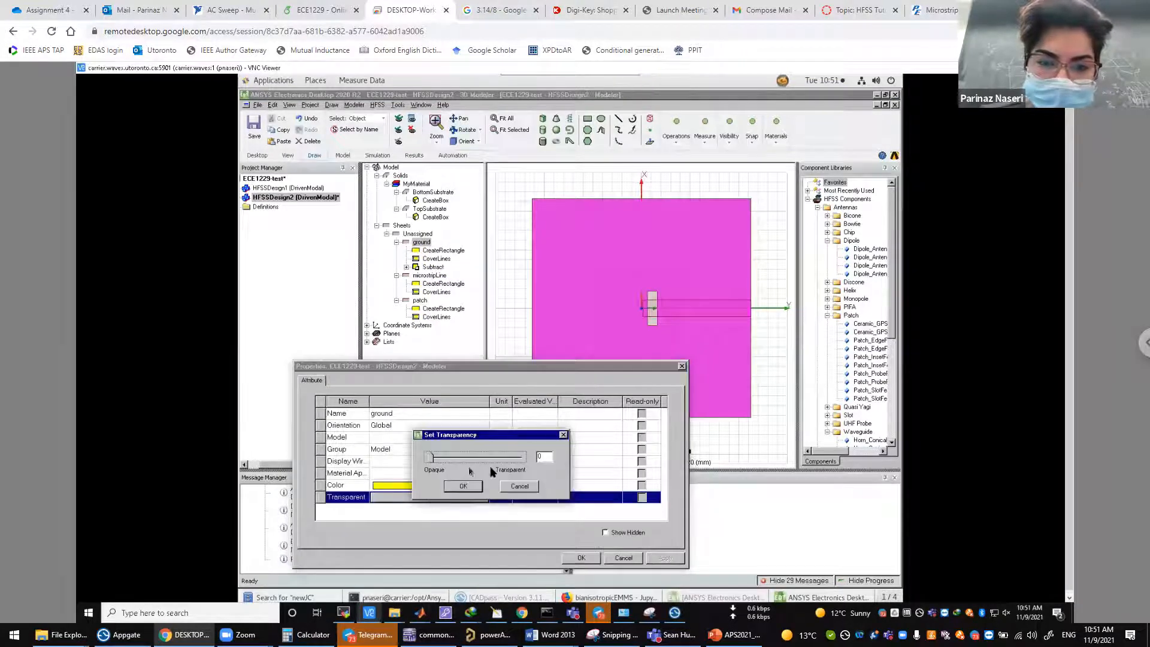
left_click(492, 458)
left_click(492, 459)
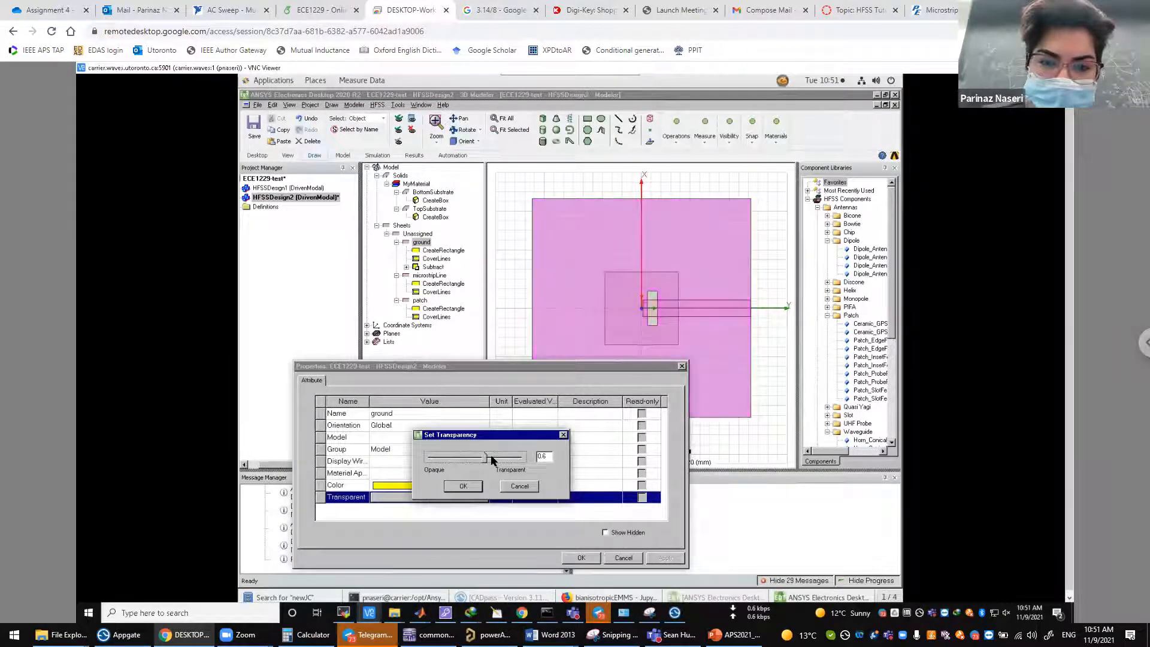
left_click(464, 487)
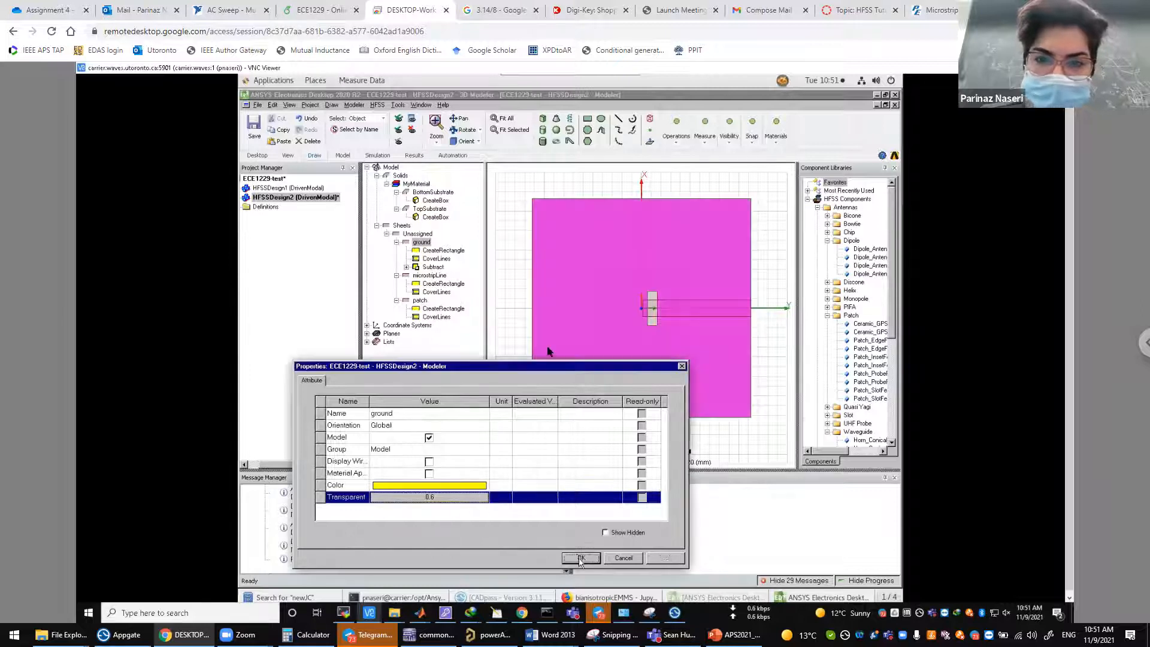
left_click(578, 558)
left_click(504, 259)
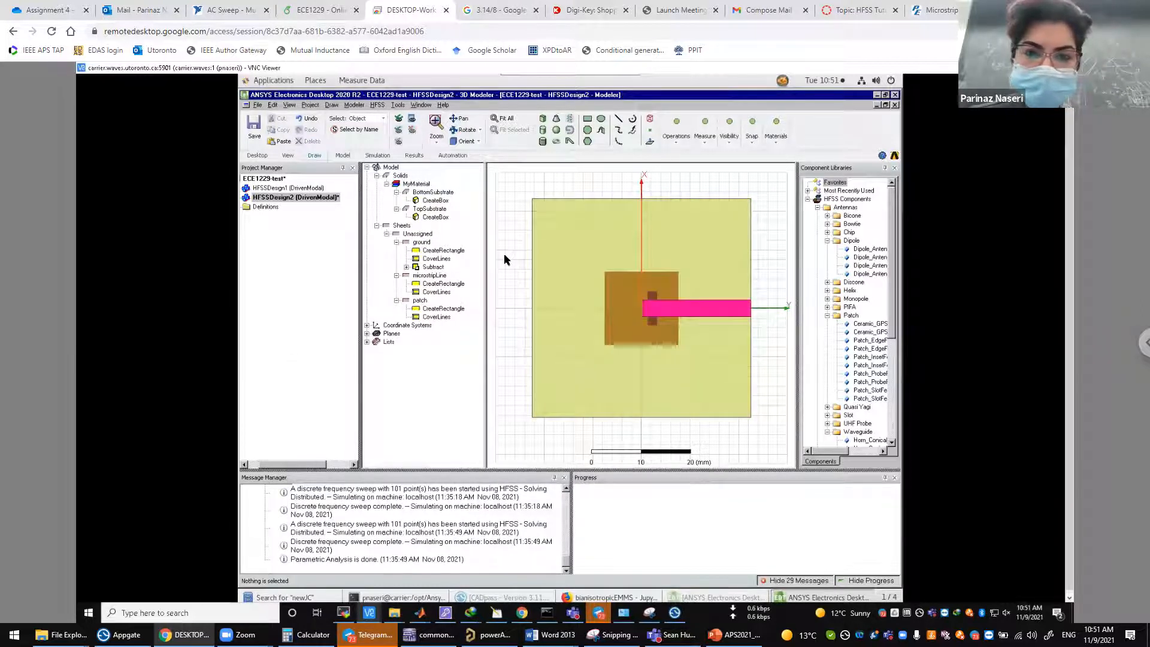
- Draw a box about 82 by 40 by 40 mm rising from the XY plane, with its corner at about -48, -28, 0
left_click(480, 142)
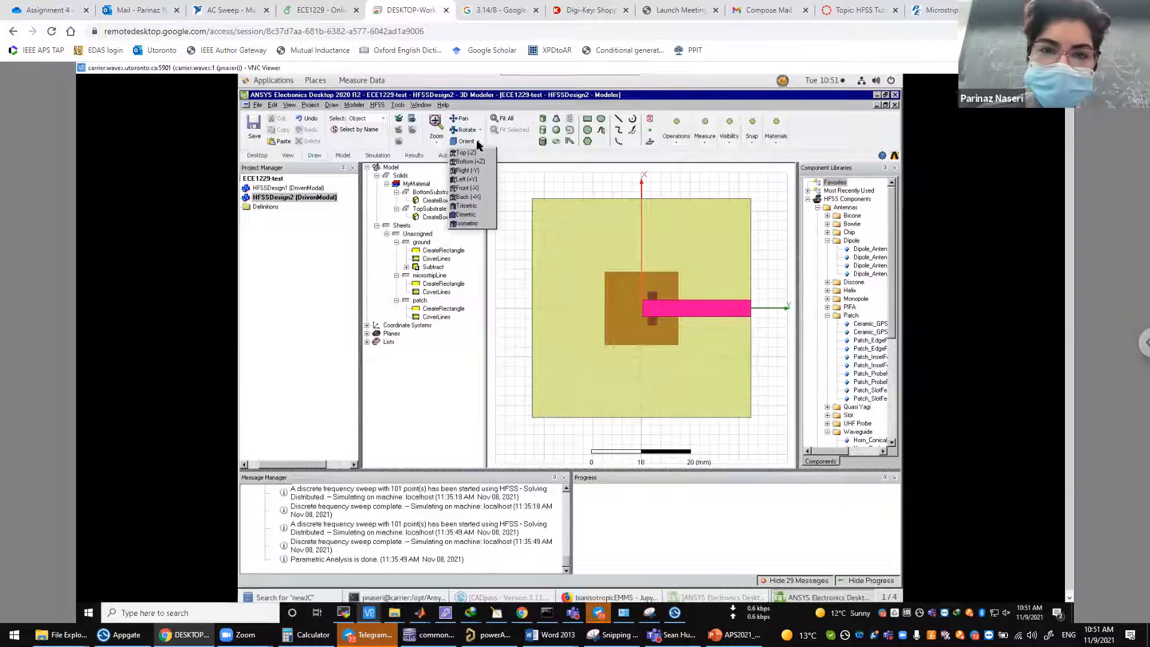
left_click(470, 206)
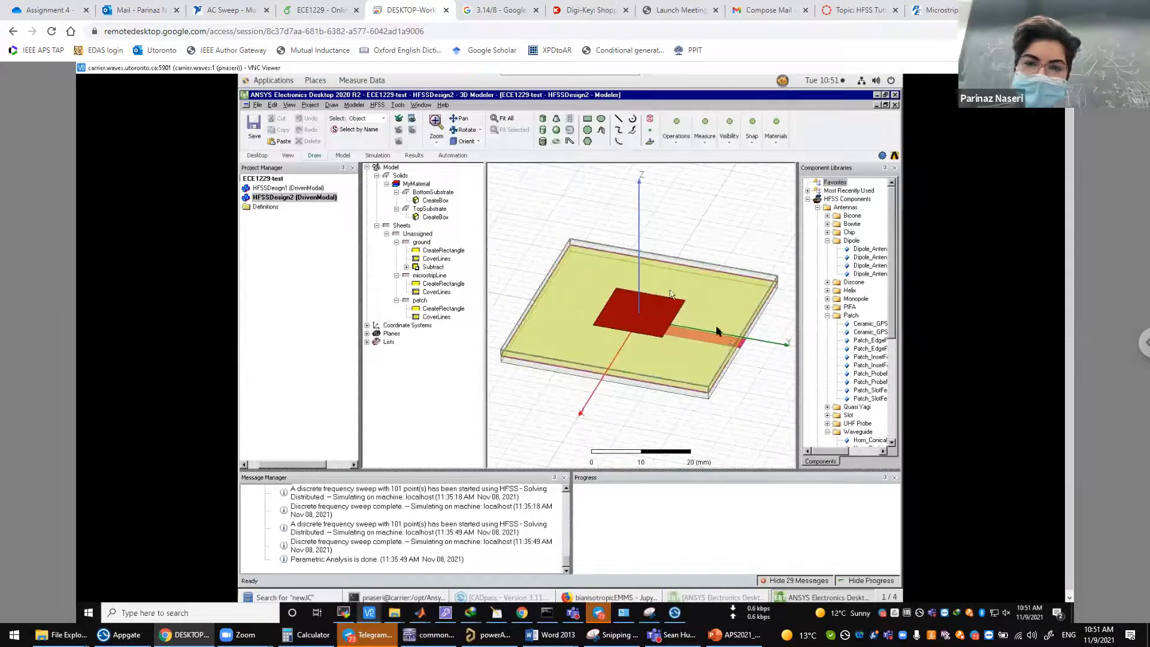
mouse_move(709, 373)
middle_mouse_down()
mouse_move(720, 261)
mouse_move(726, 359)
middle_mouse_up()
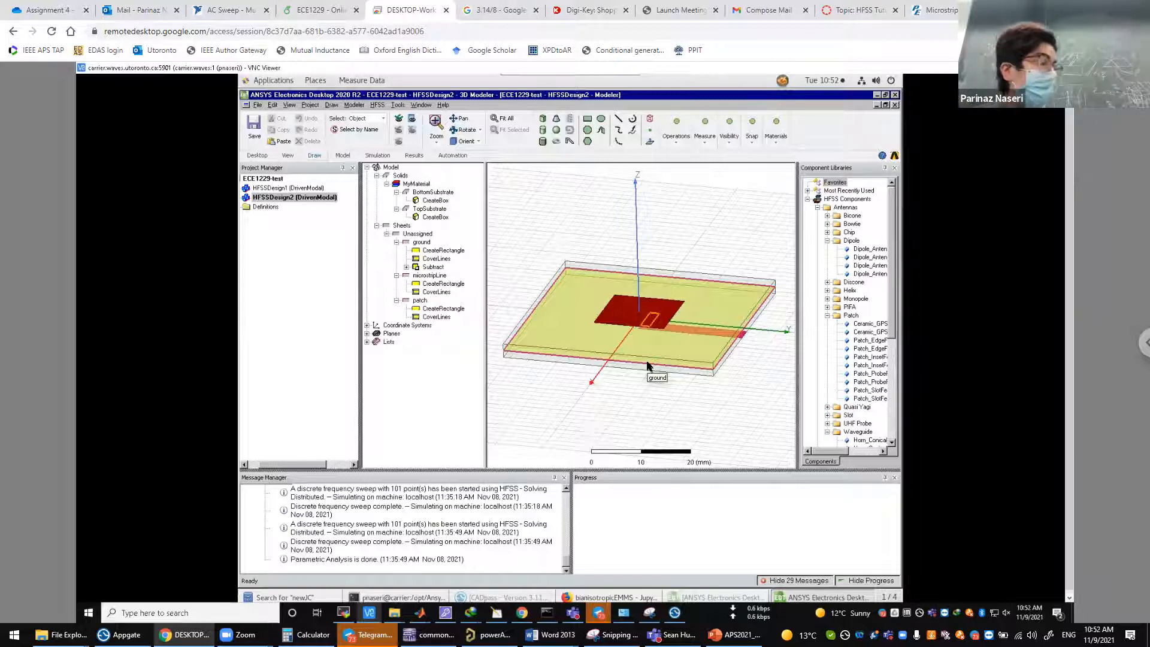
left_click(526, 237)
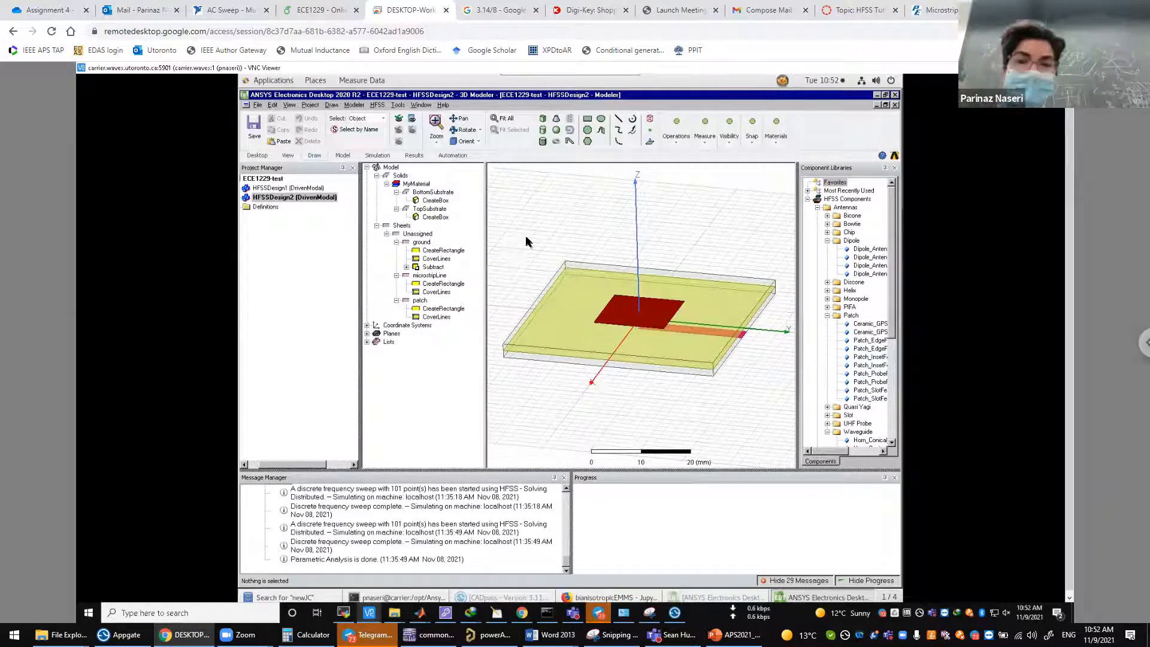
left_click(542, 119)
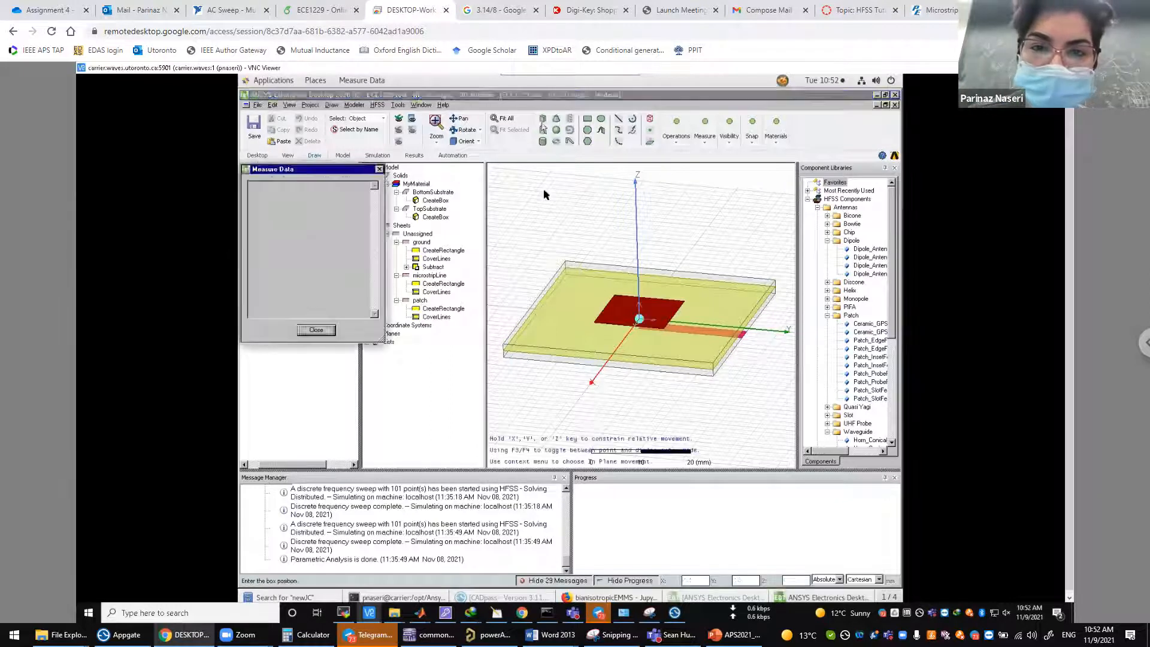
left_click(573, 221)
left_click(647, 390)
left_click(622, 237)
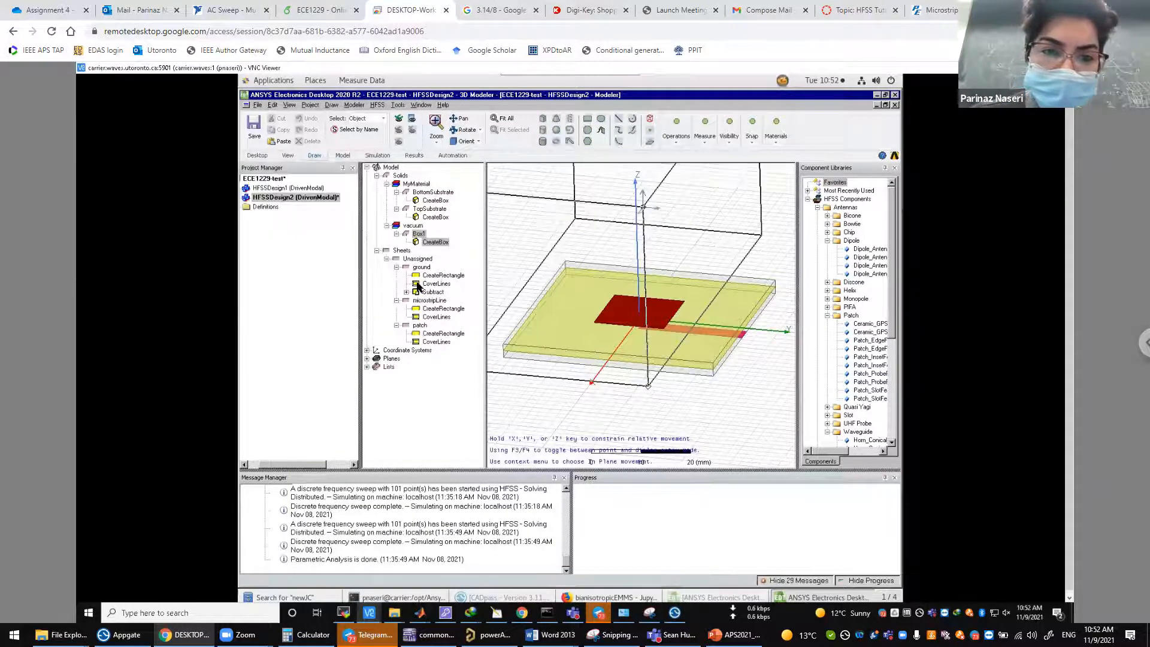
- Set the vacuum box's position to -d_x/2-lambda/4, -d_y/2-lambda/4, -h-lambda/4
double_click(436, 242)
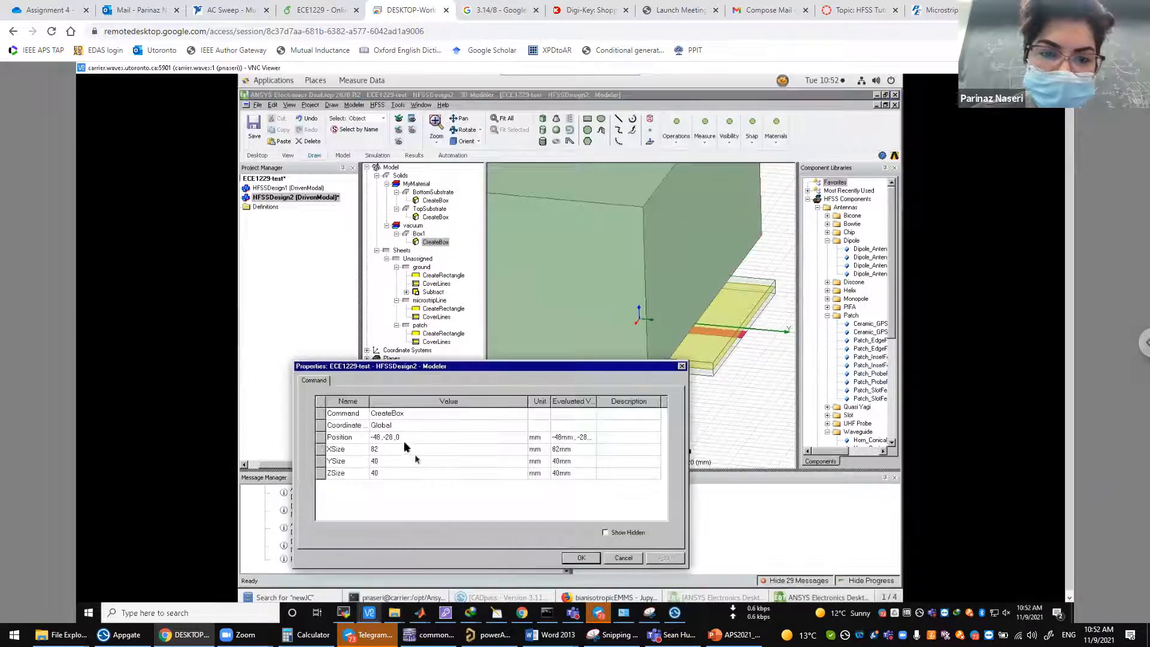
left_click(402, 438)
type("-d_")
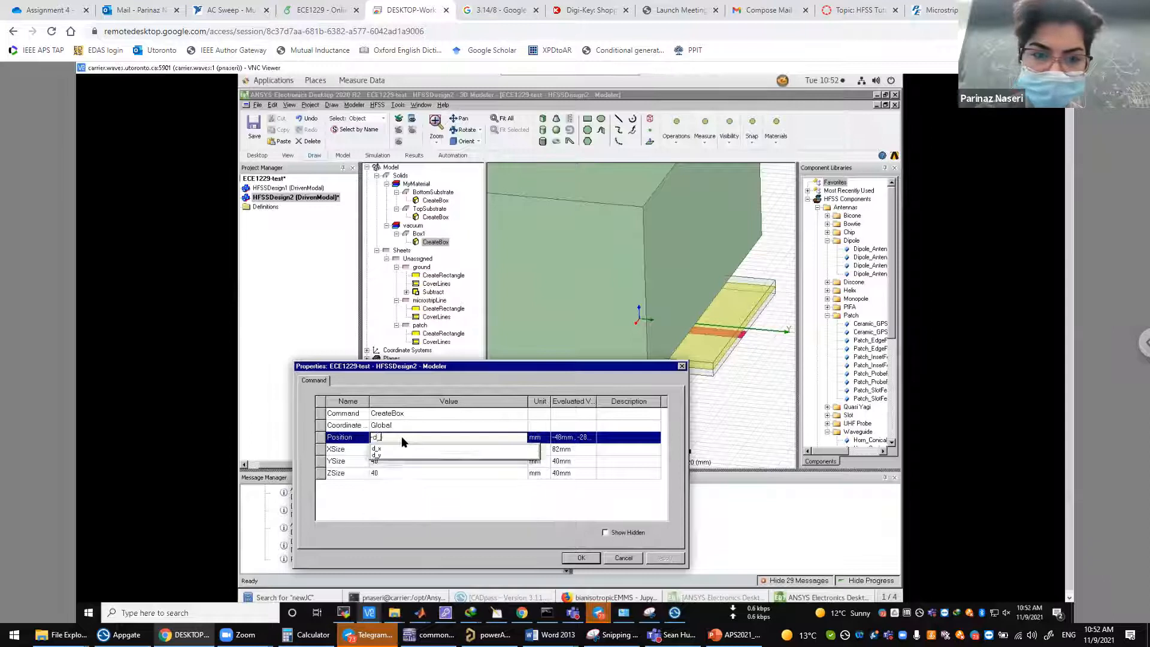
type("x/2-lambda/4,-d_y/2")
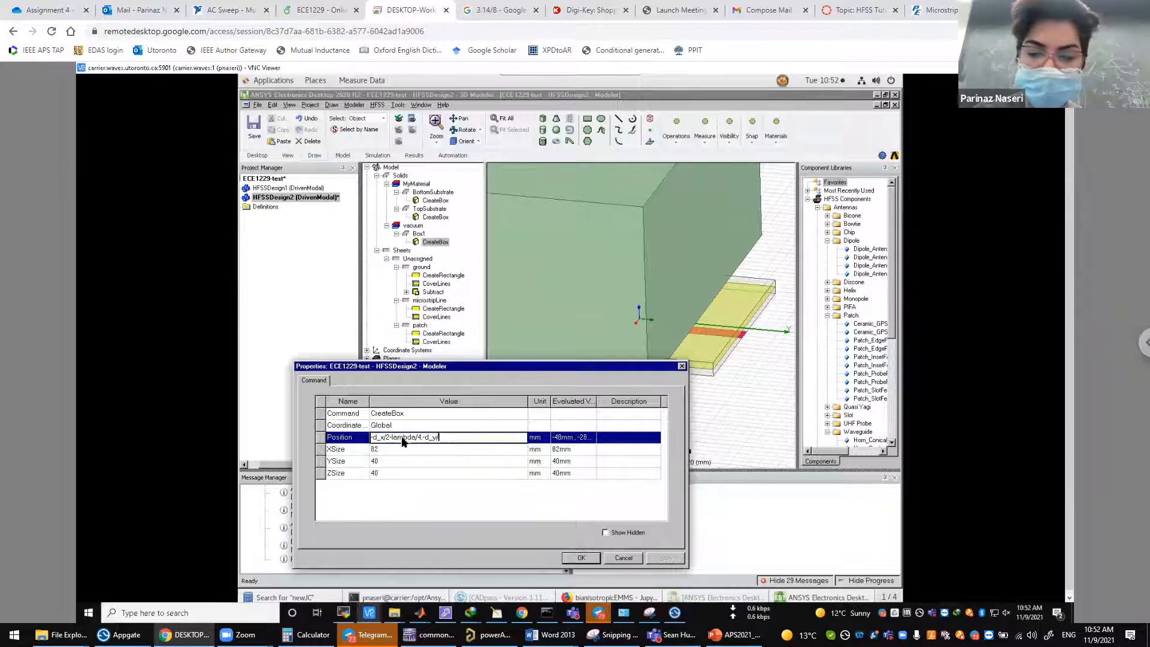
type("-lambda/4")
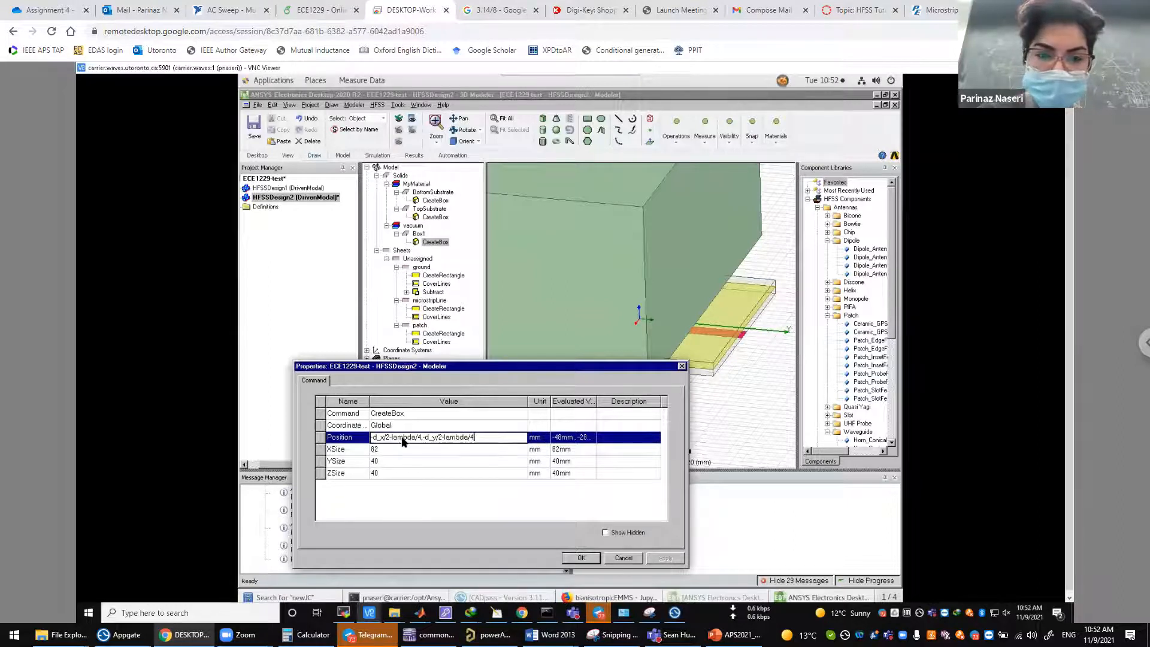
type(",")
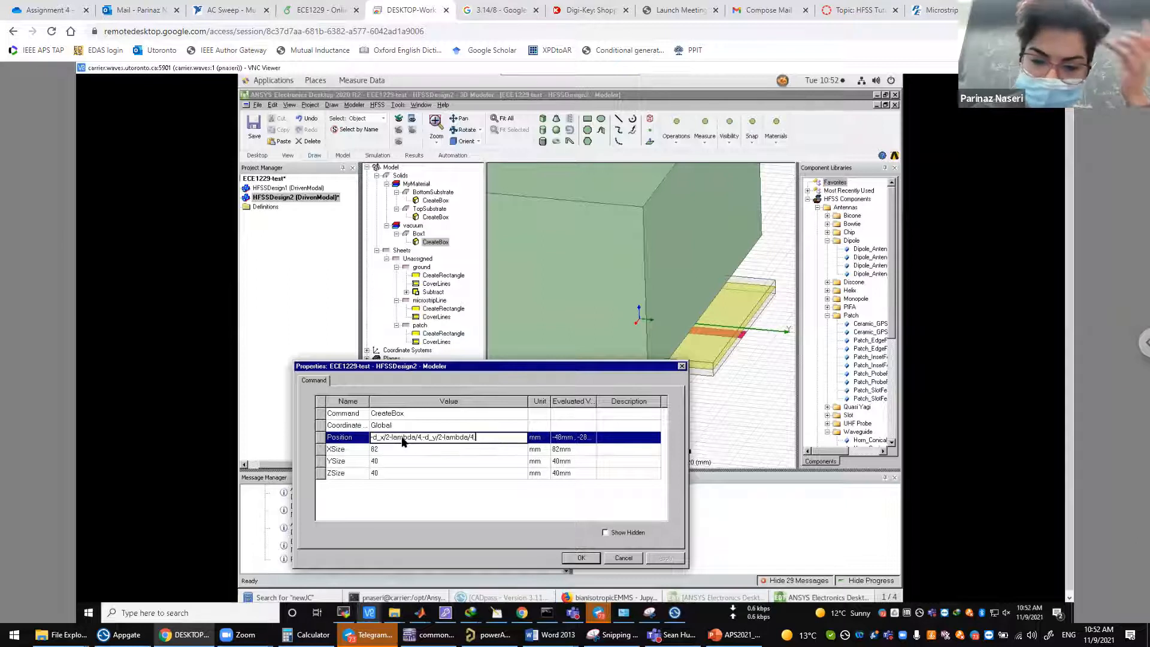
type("-h-lambda/4")
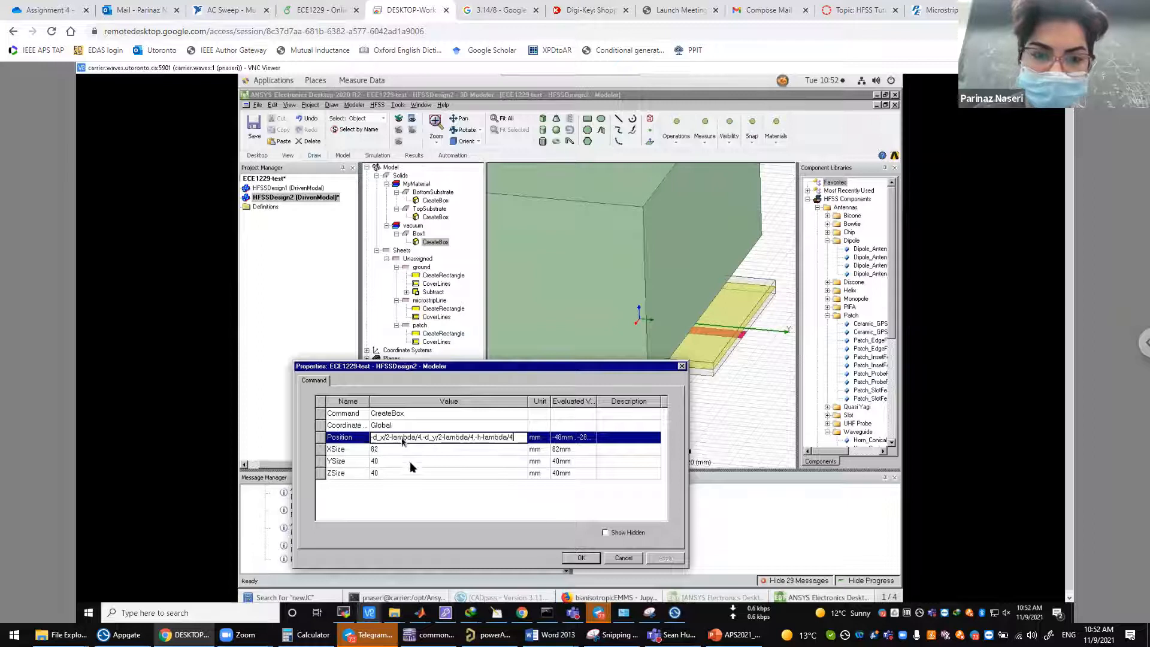
- Set the vacuum box's X size to d_x+lambda/2 and its Y size to d_y+lambda/2
left_click(404, 452)
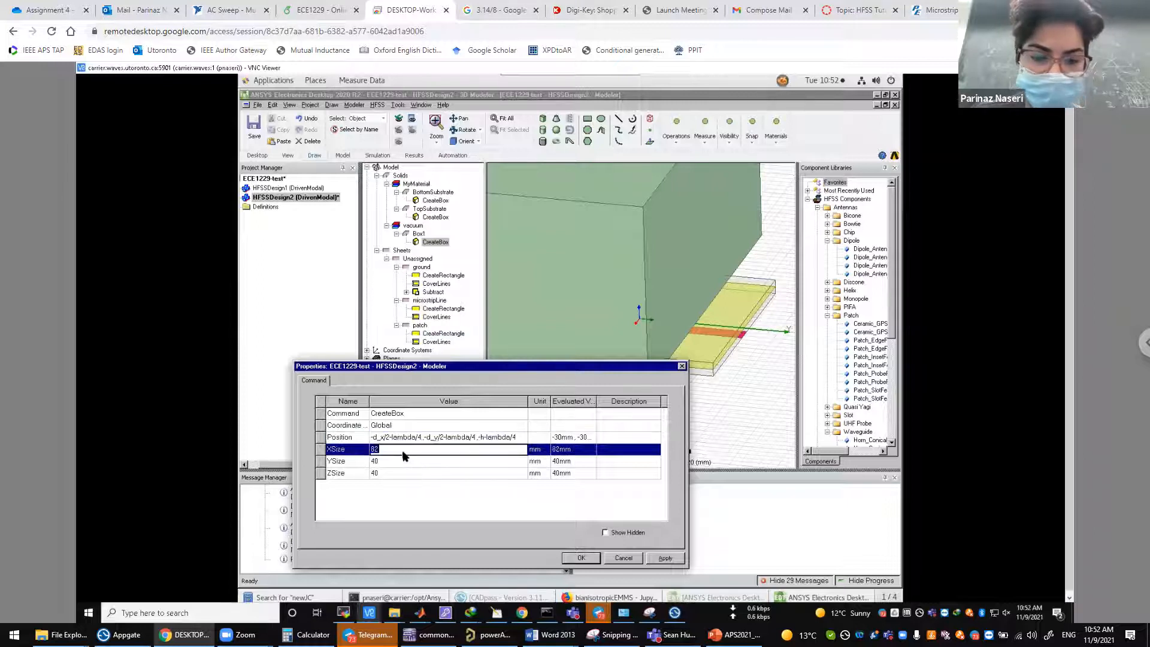
type("d_x")
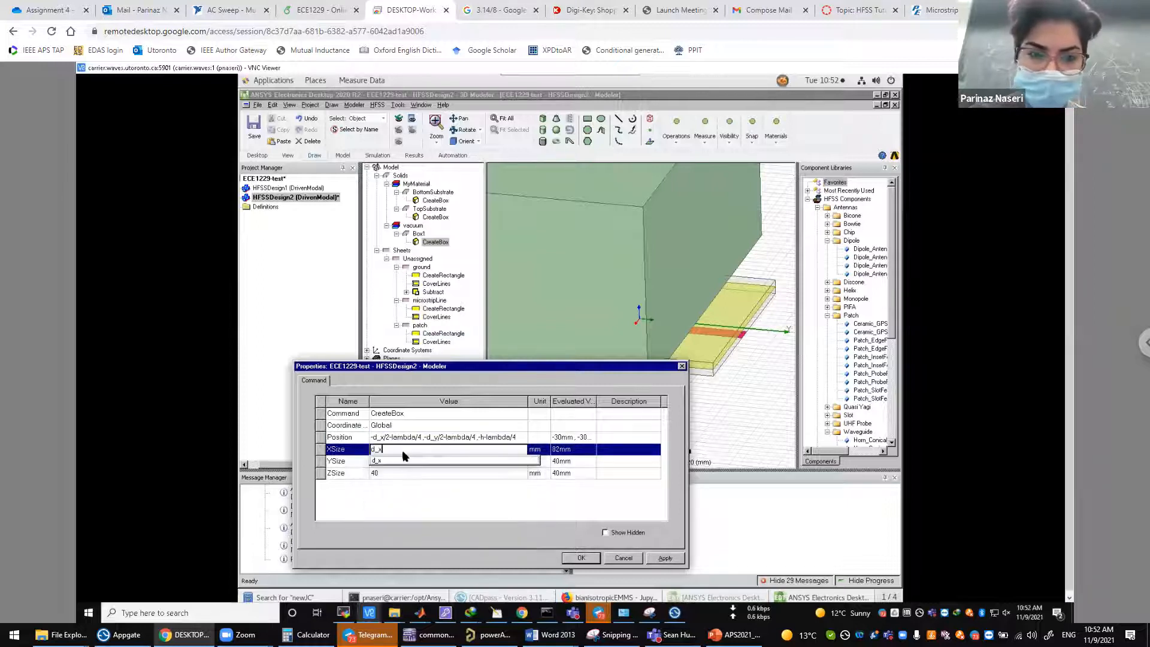
type("+l")
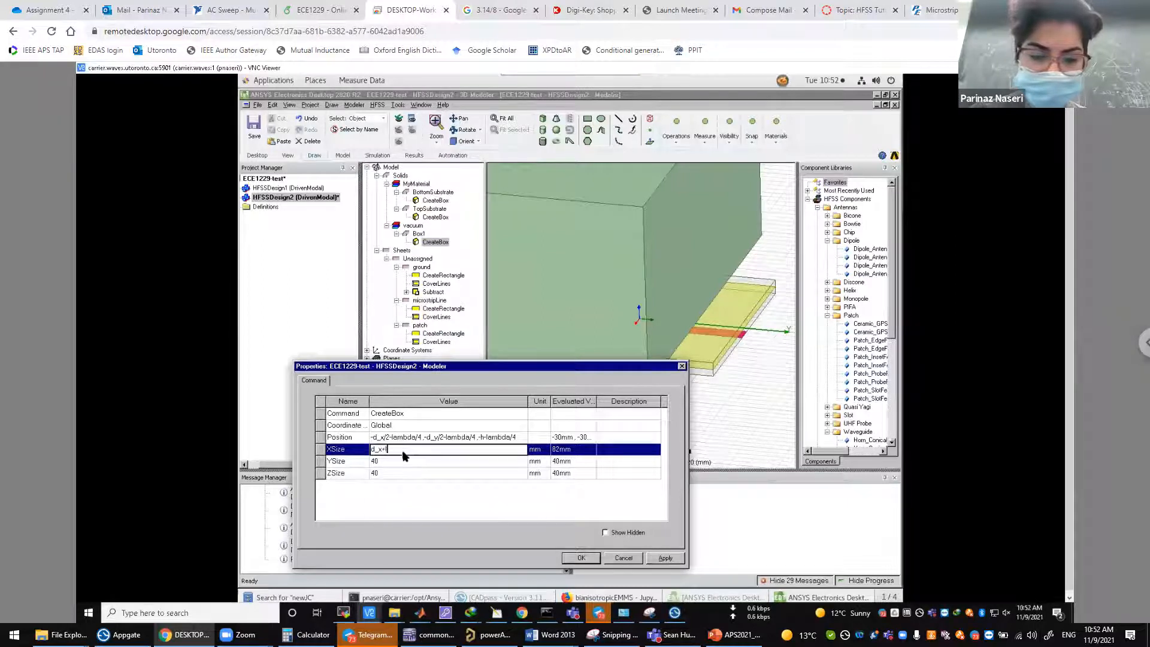
type("ambda/2")
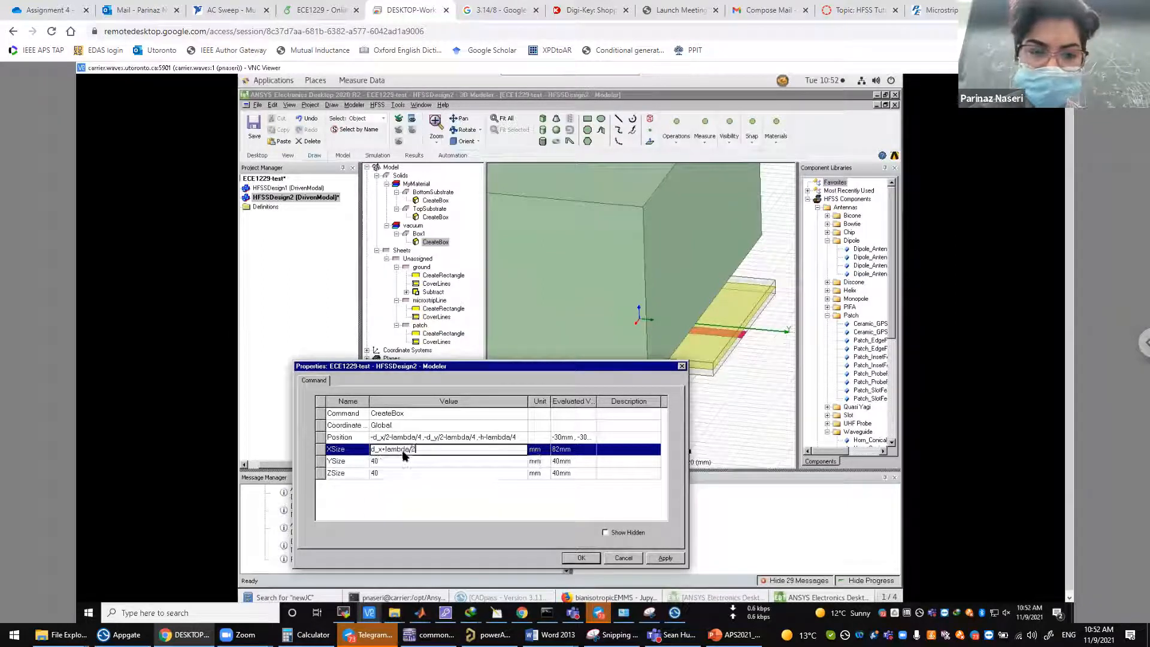
left_click(398, 460)
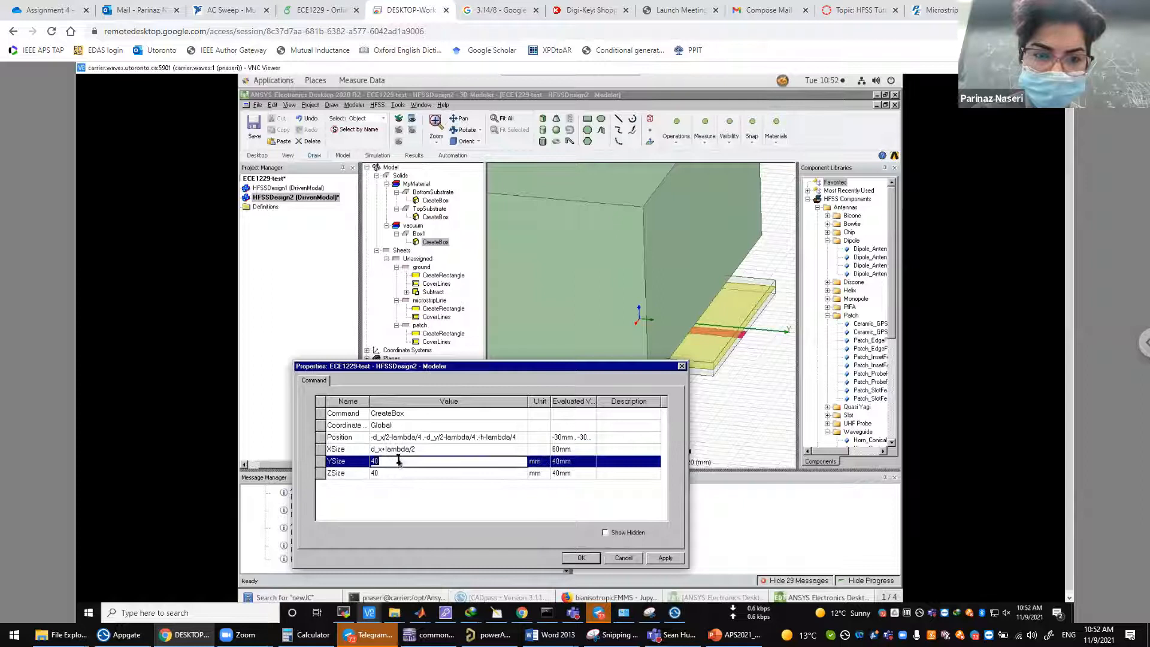
type("d_y")
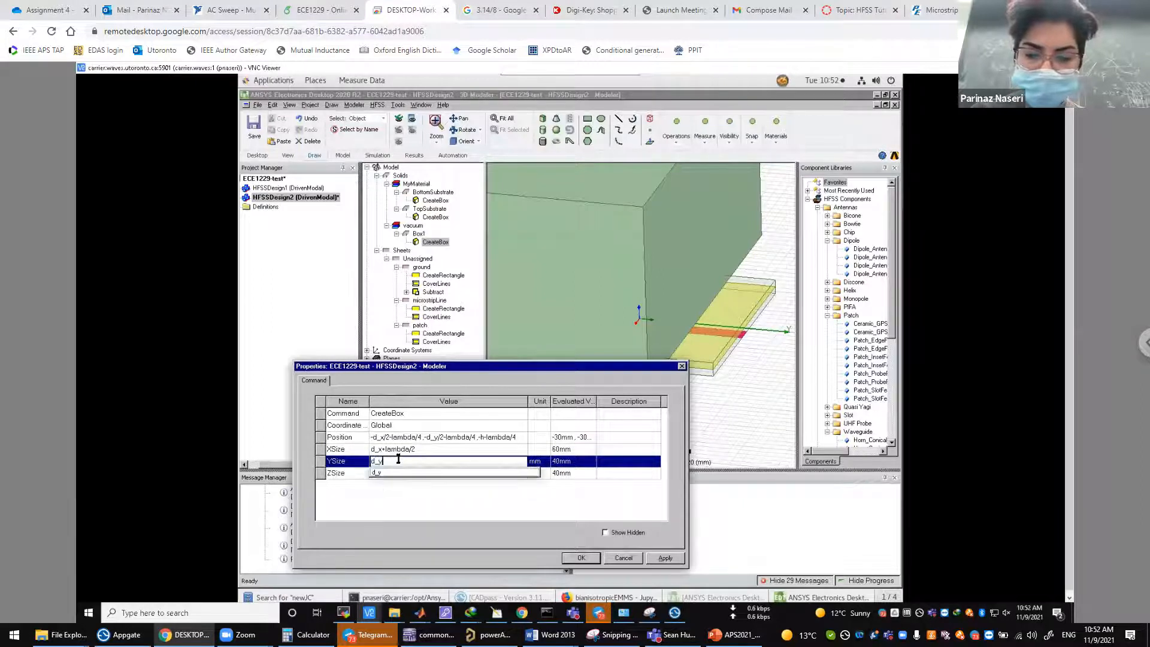
type("+lambda")
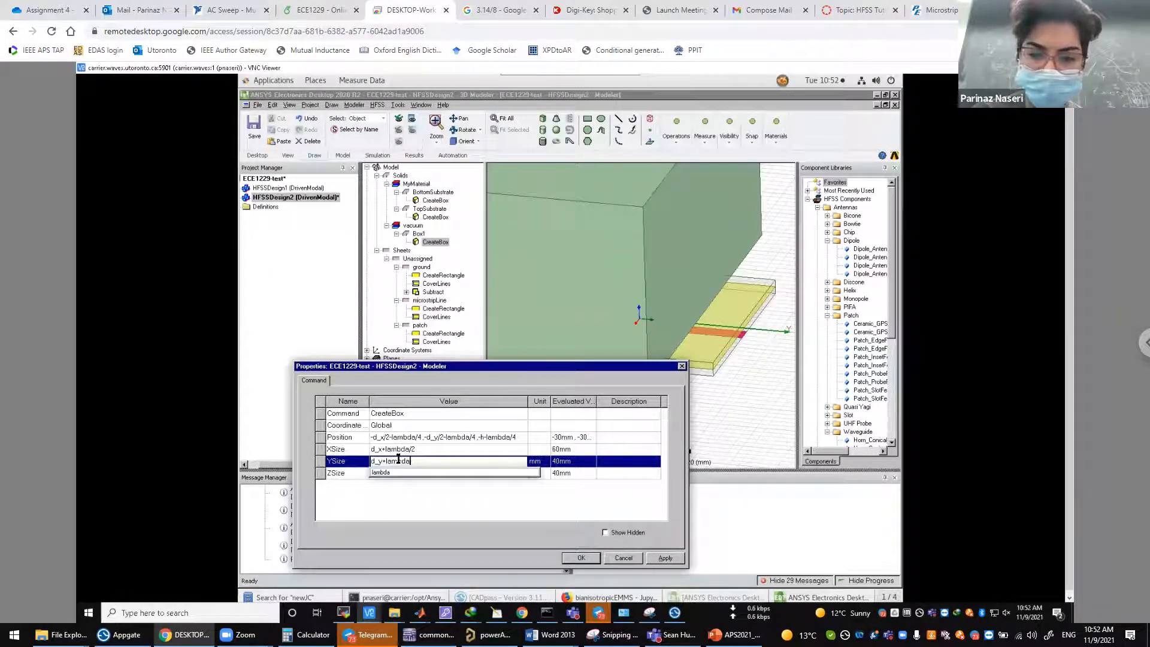
type("/2")
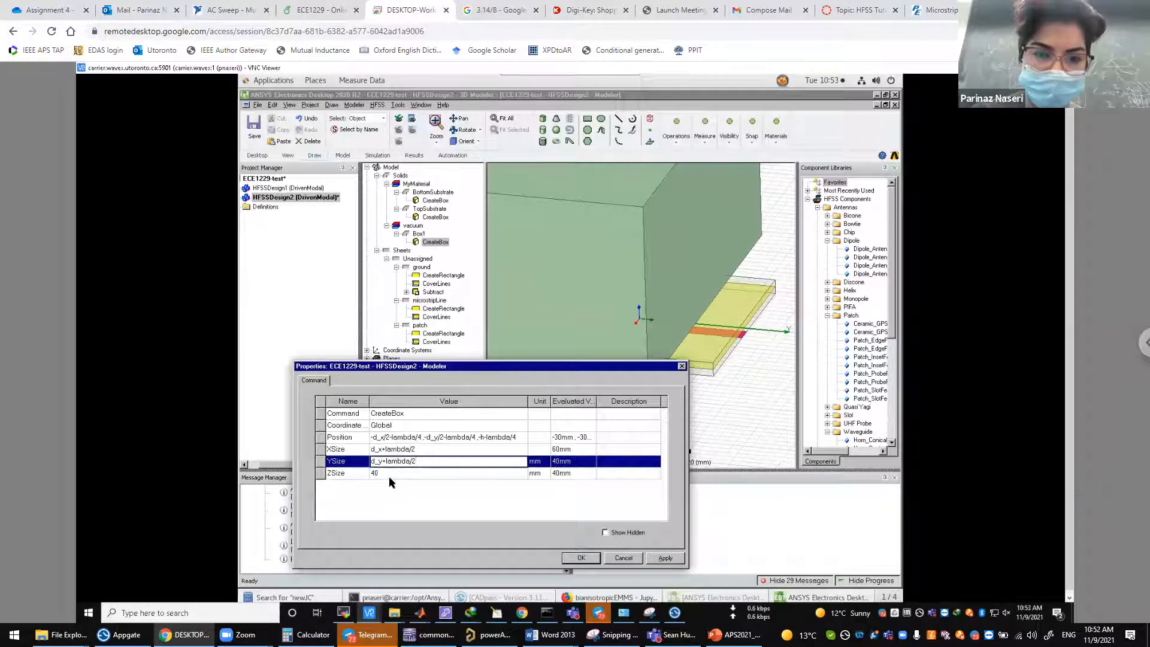
- Set the vacuum box's Z size to 2*h+lambda/2 and apply the box's new dimensions
left_click(390, 474)
left_click(388, 474)
type("2*h+lambda")
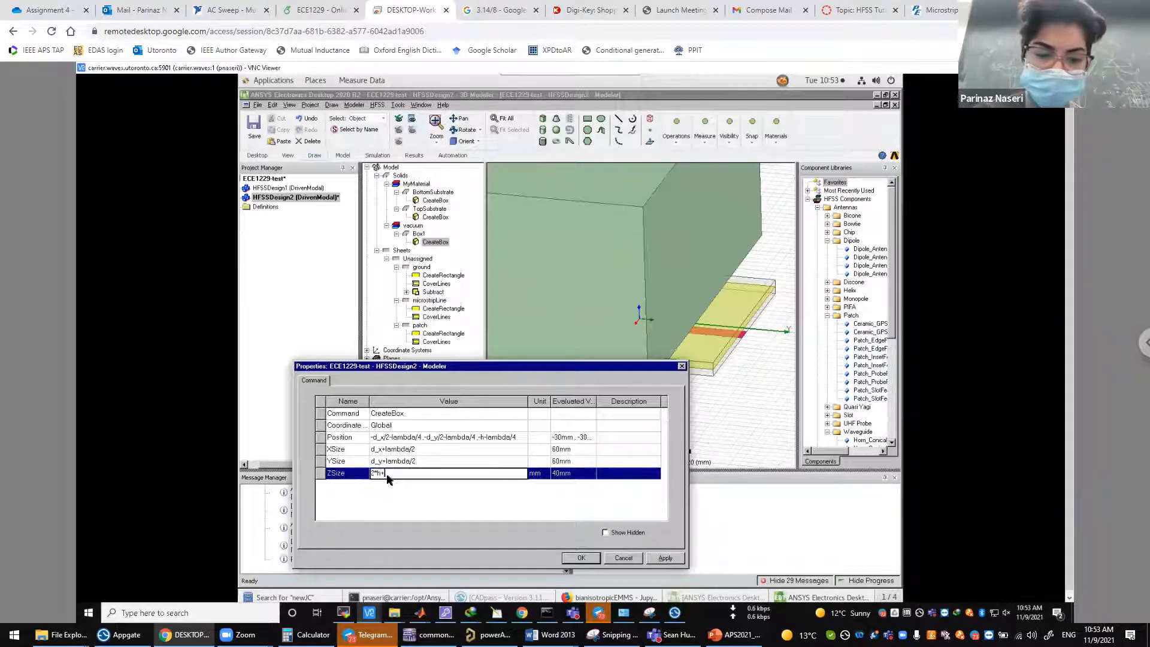
type("/2")
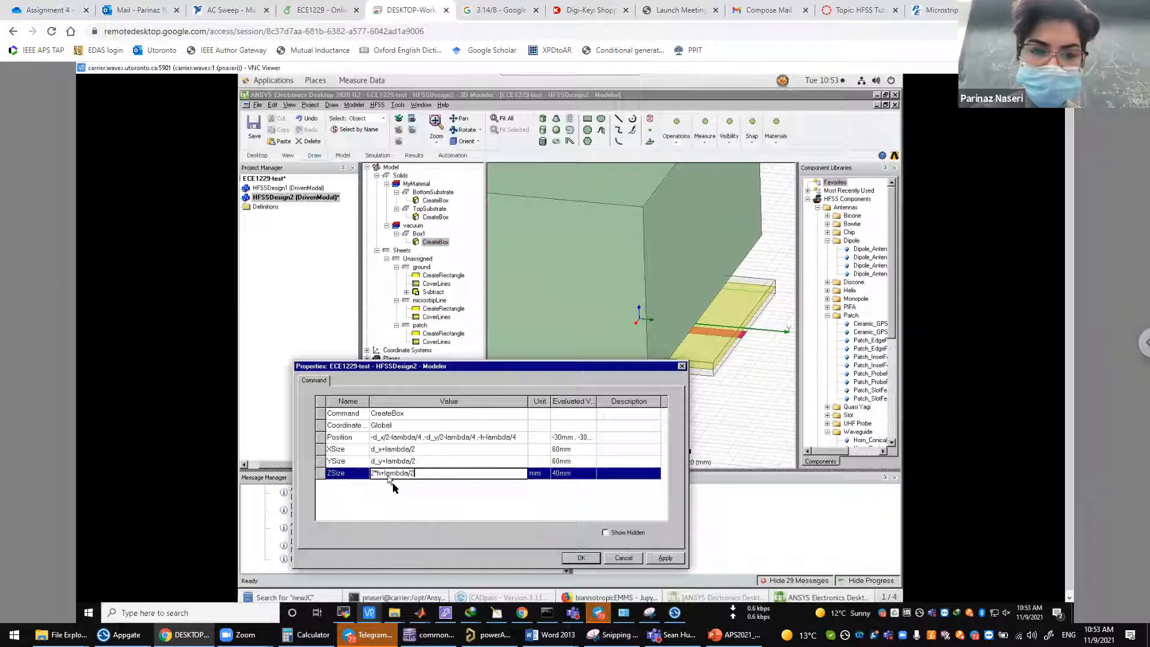
left_click(405, 505)
left_click(579, 558)
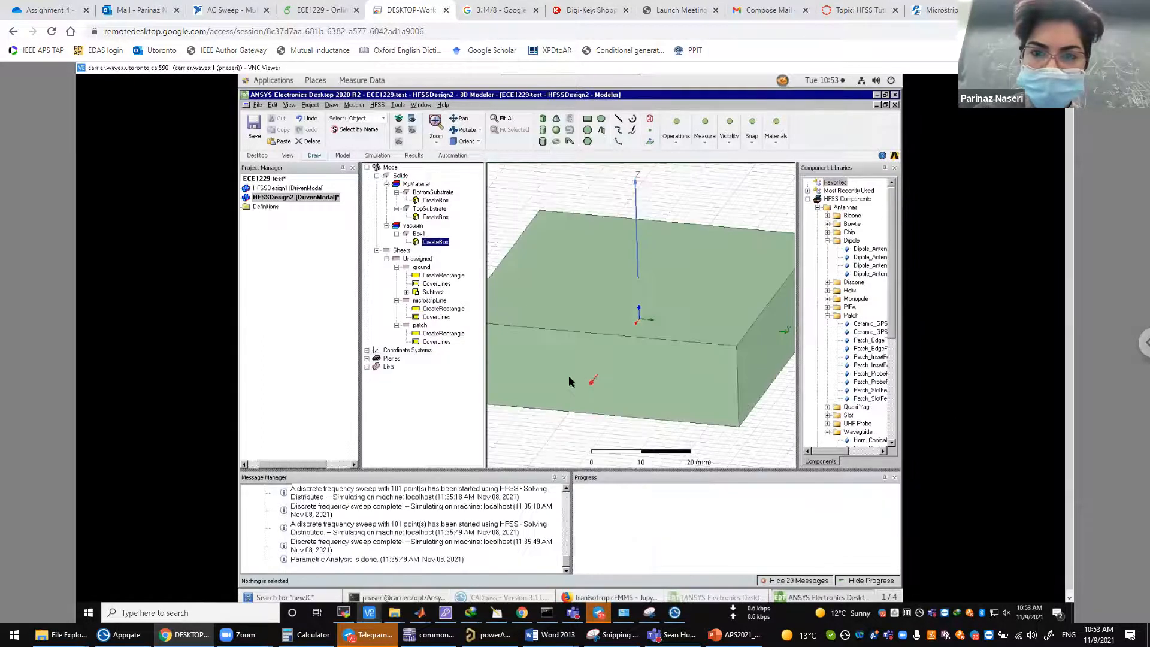
- Display the vacuum box Box1 as a wireframe
double_click(418, 234)
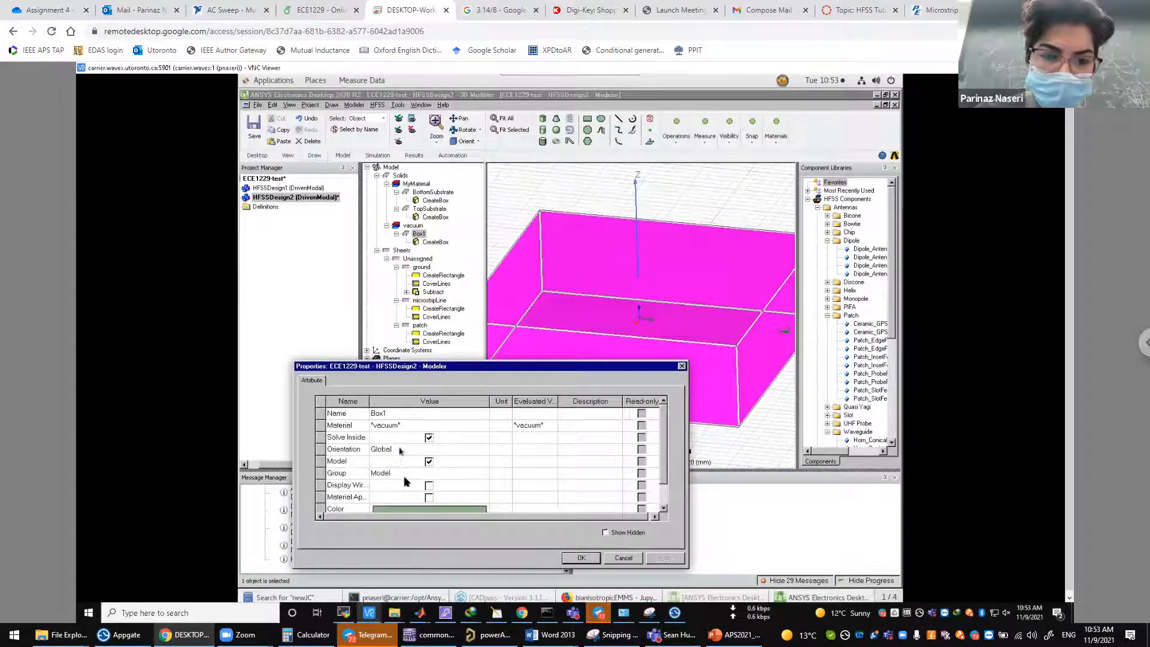
left_click(429, 486)
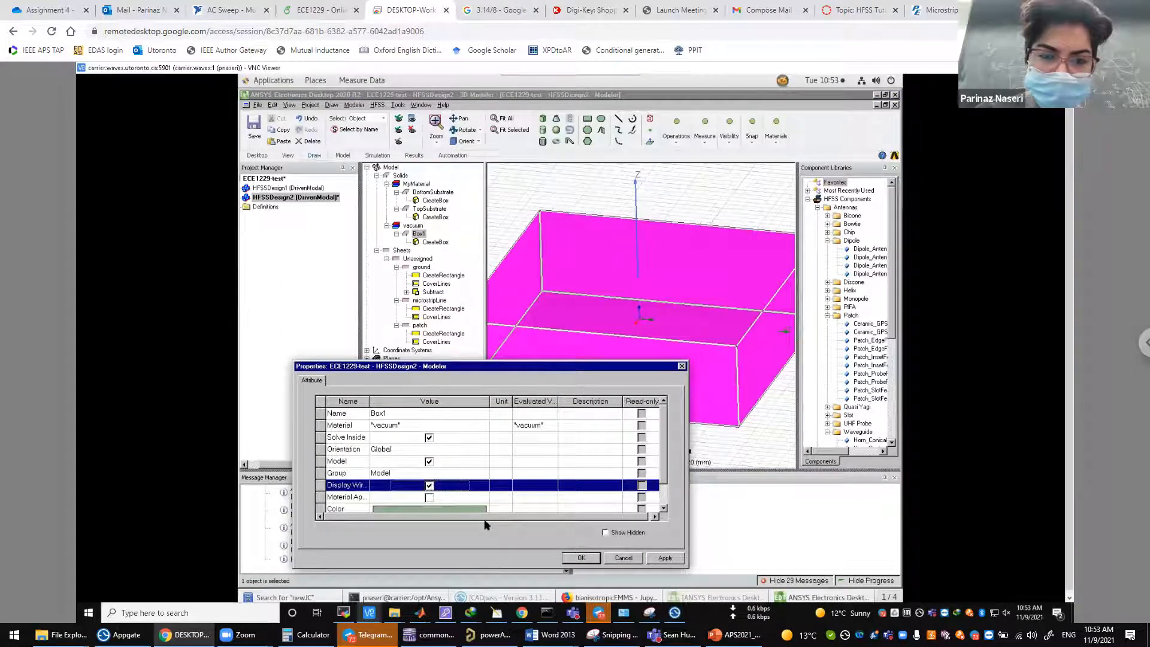
left_click(579, 559)
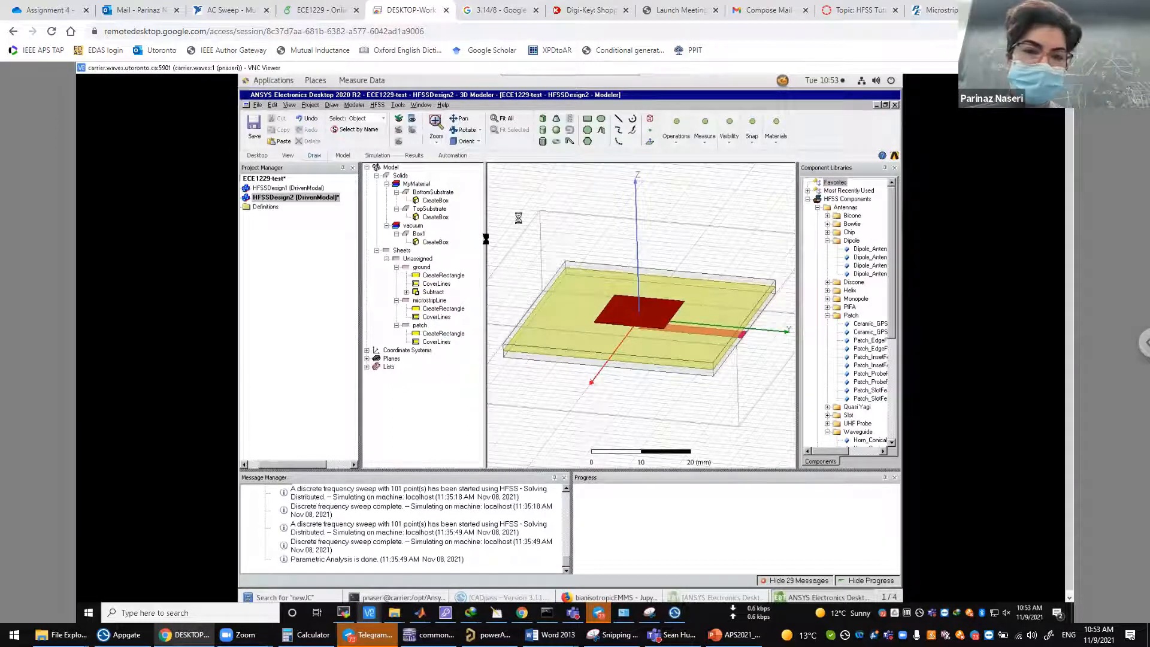
- Assign a Perfect E boundary with the default name to the ground, microstripLine and patch sheets together
left_click(423, 269)
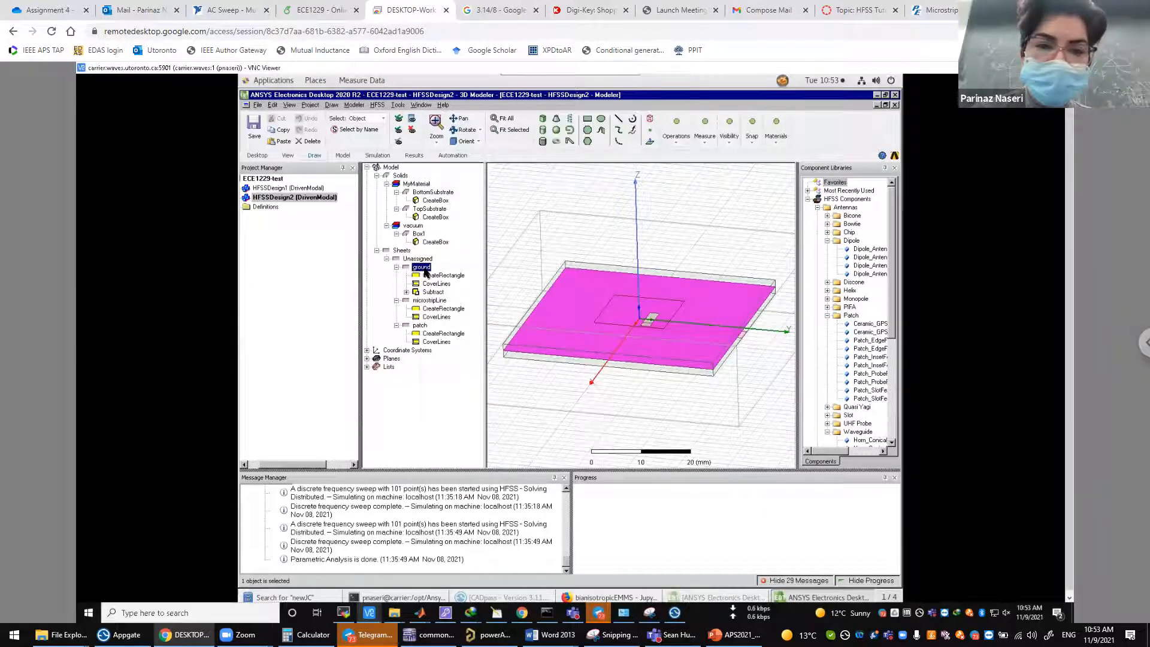
right_click(426, 271)
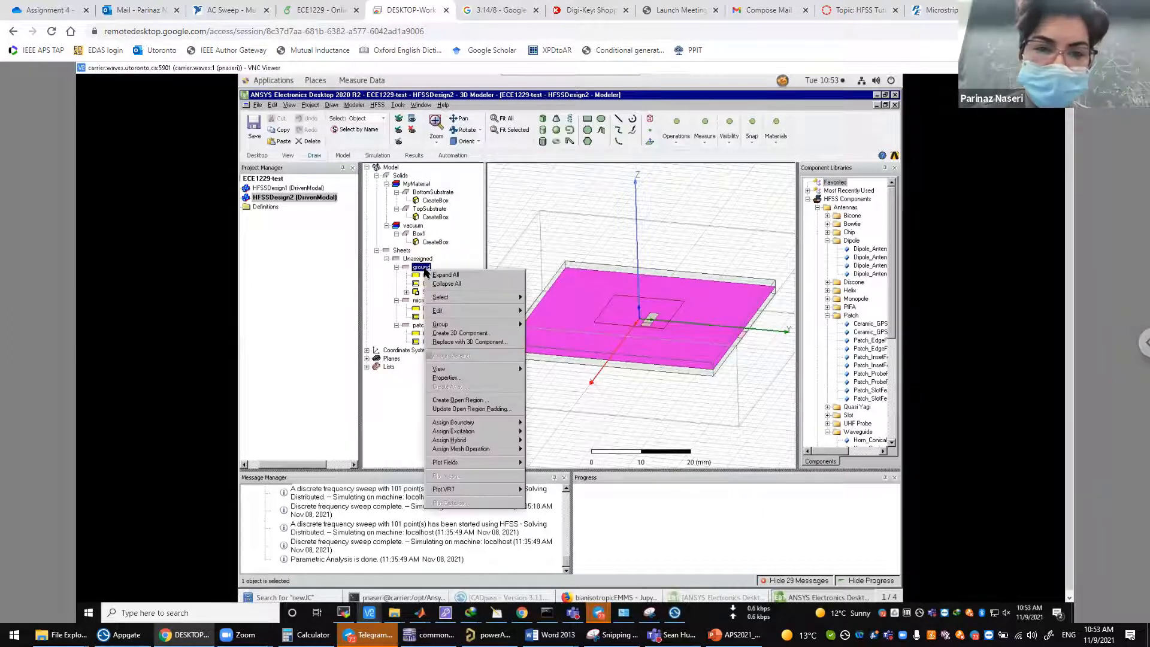
left_click(512, 217)
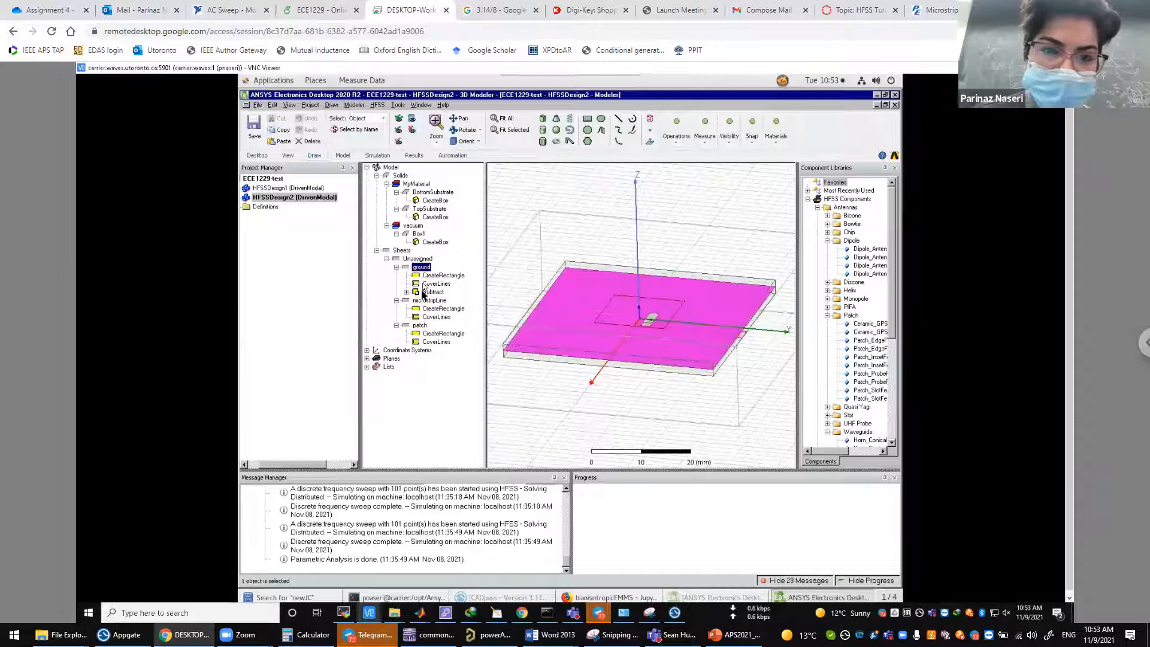
left_click(427, 301, "ctrl")
left_click(421, 326, "ctrl")
right_click(421, 328)
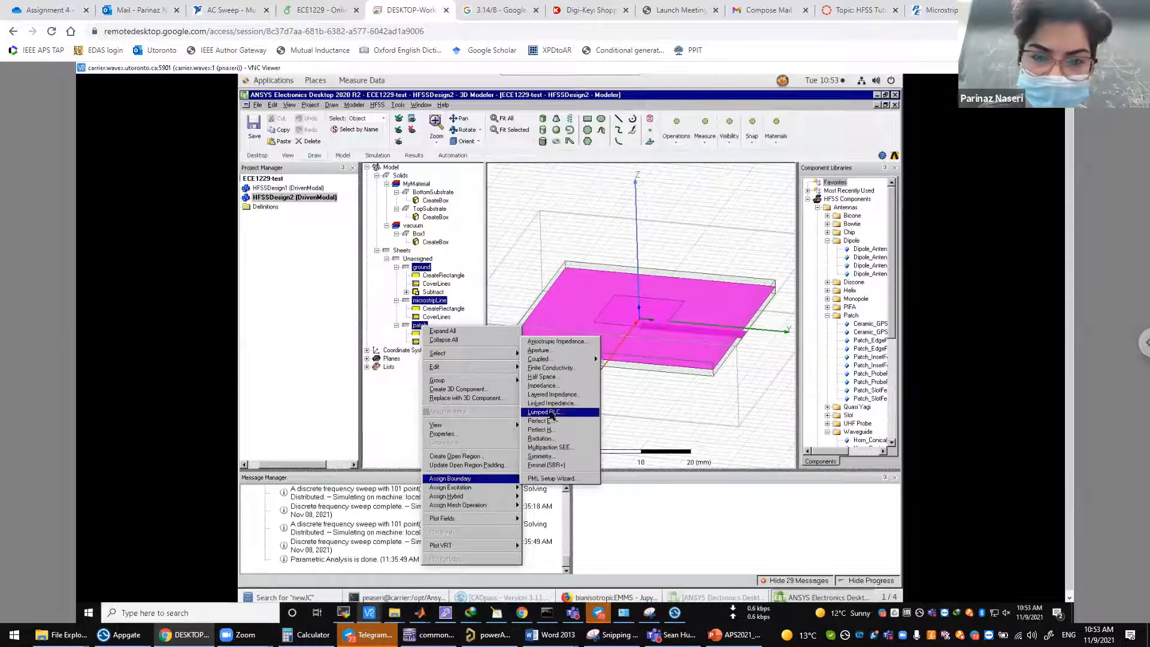
left_click(553, 426)
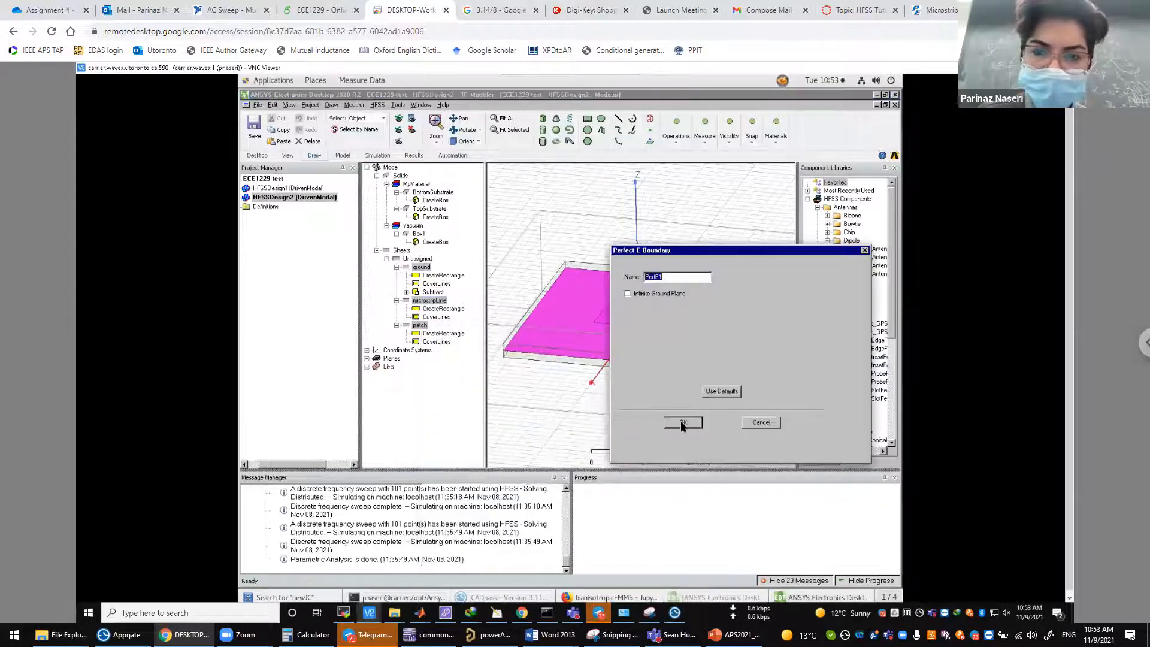
left_click(681, 424)
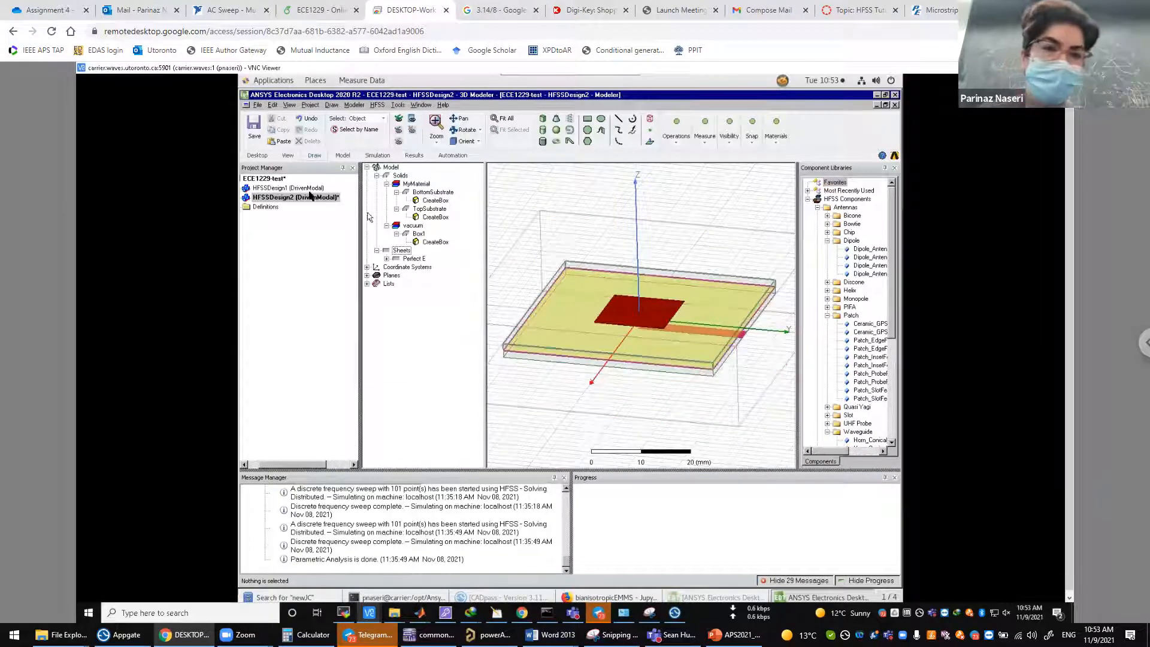
- Expand the boundaries of HFSSDesign2 and display the Perfect E boundary on the model
left_click(245, 465)
left_click(291, 198)
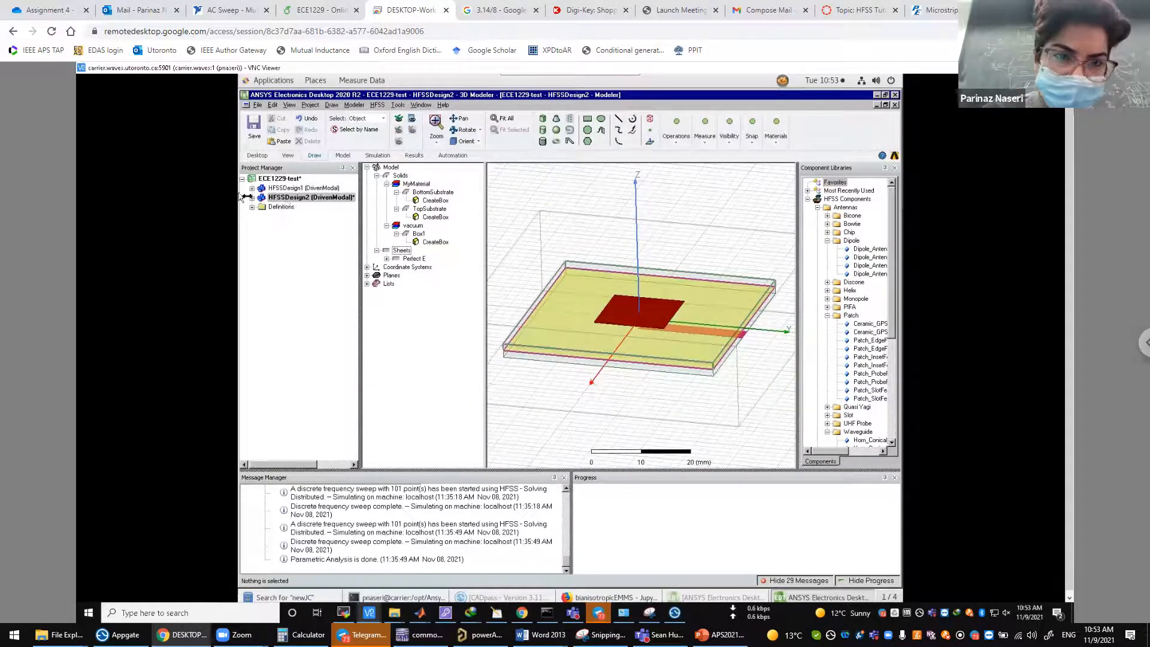
left_click(252, 197)
left_click(262, 234)
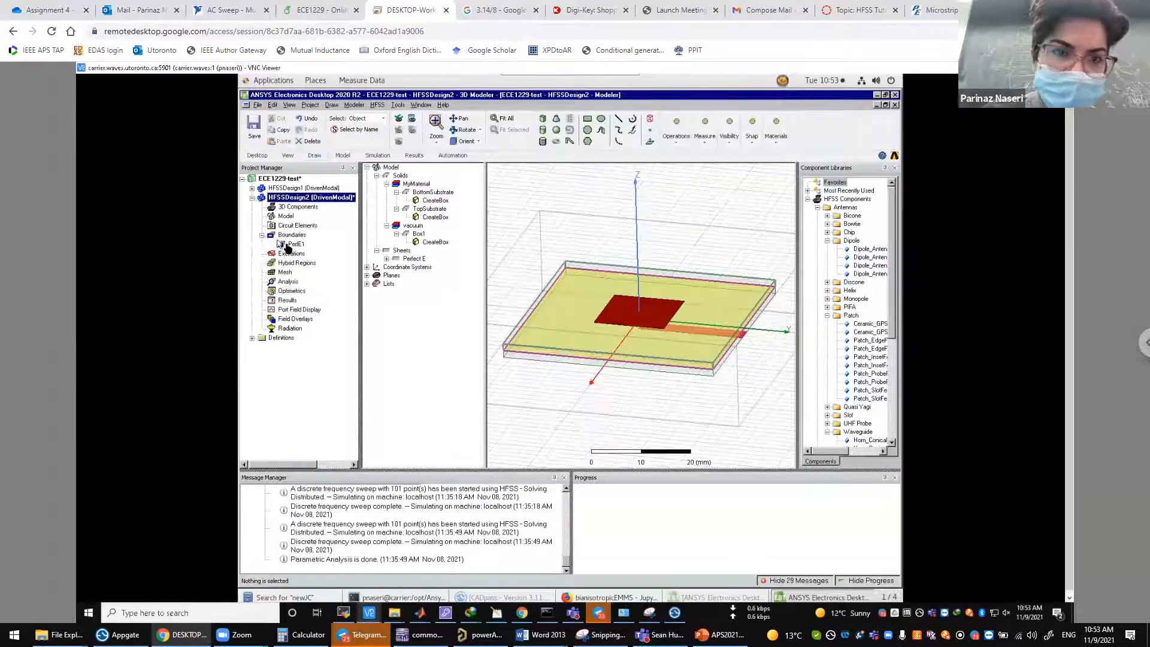
left_click(294, 244)
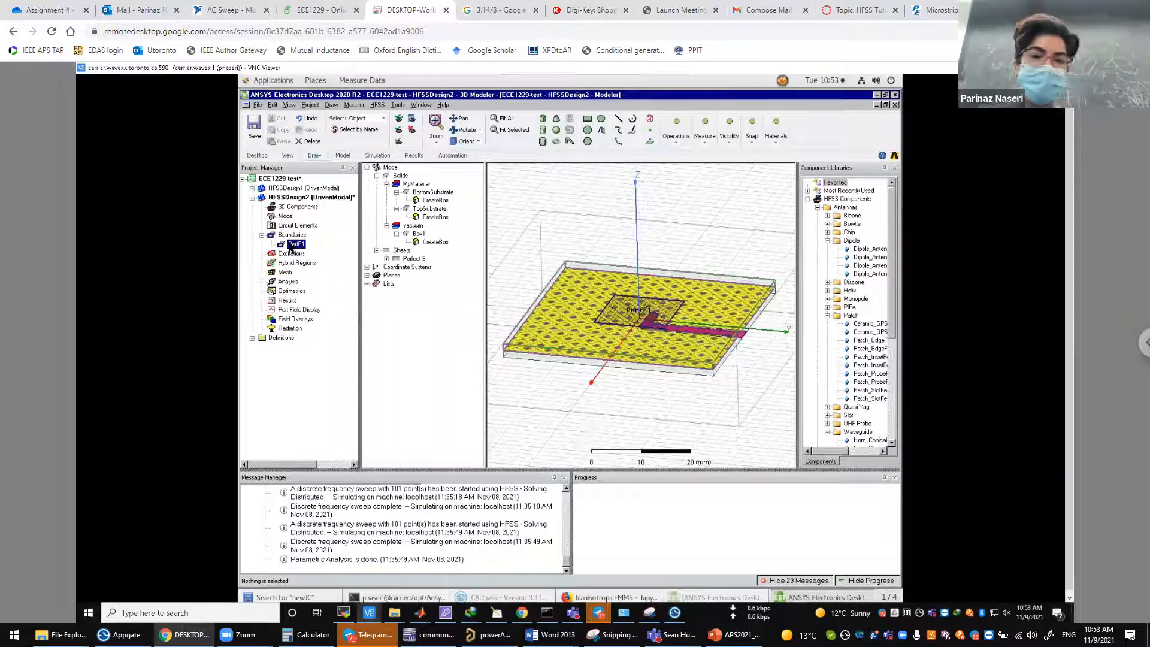
- Rename the vacuum box Box1 as AirBox
left_click(418, 234)
right_click(416, 235)
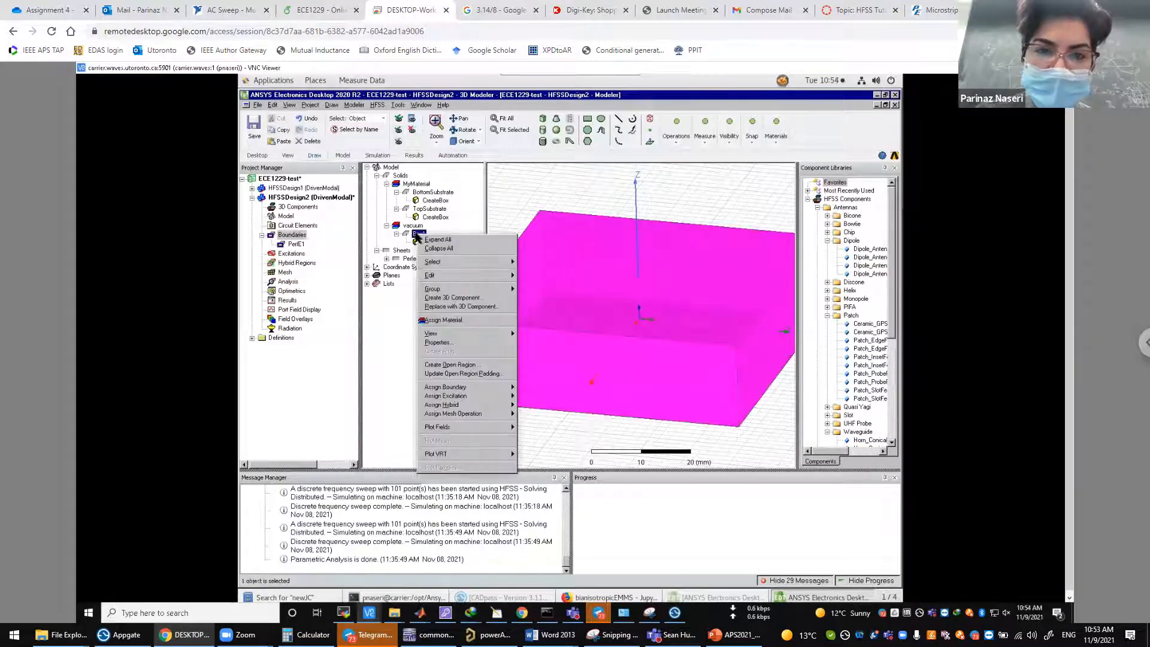
double_click(417, 235)
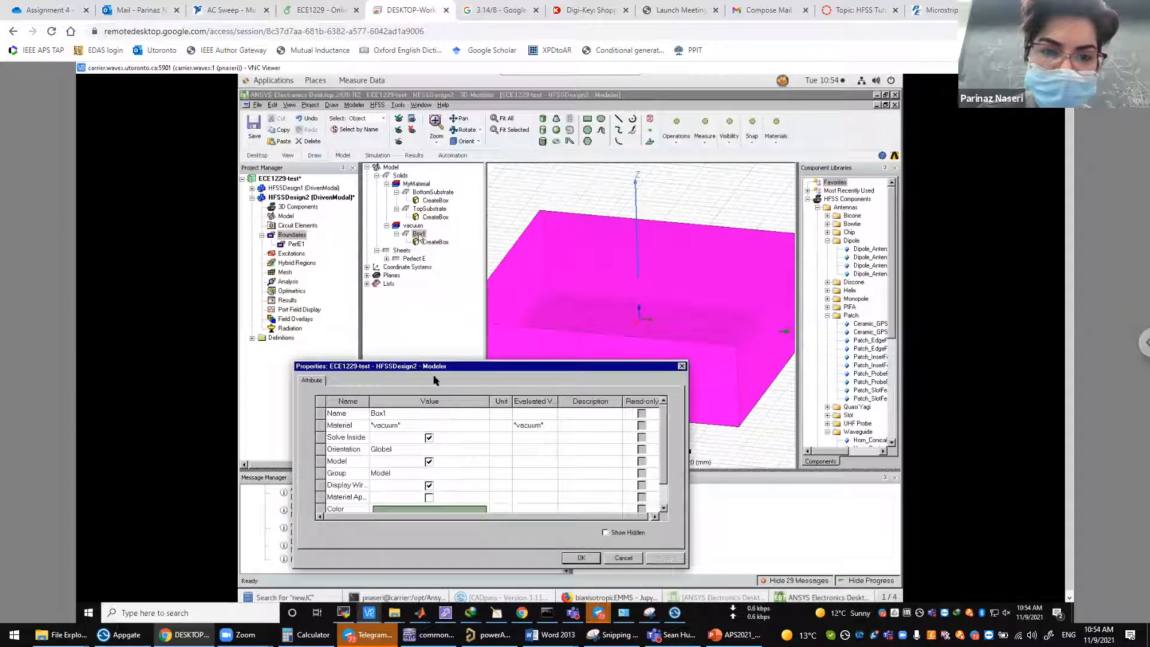
left_click(398, 414)
type("AirBox")
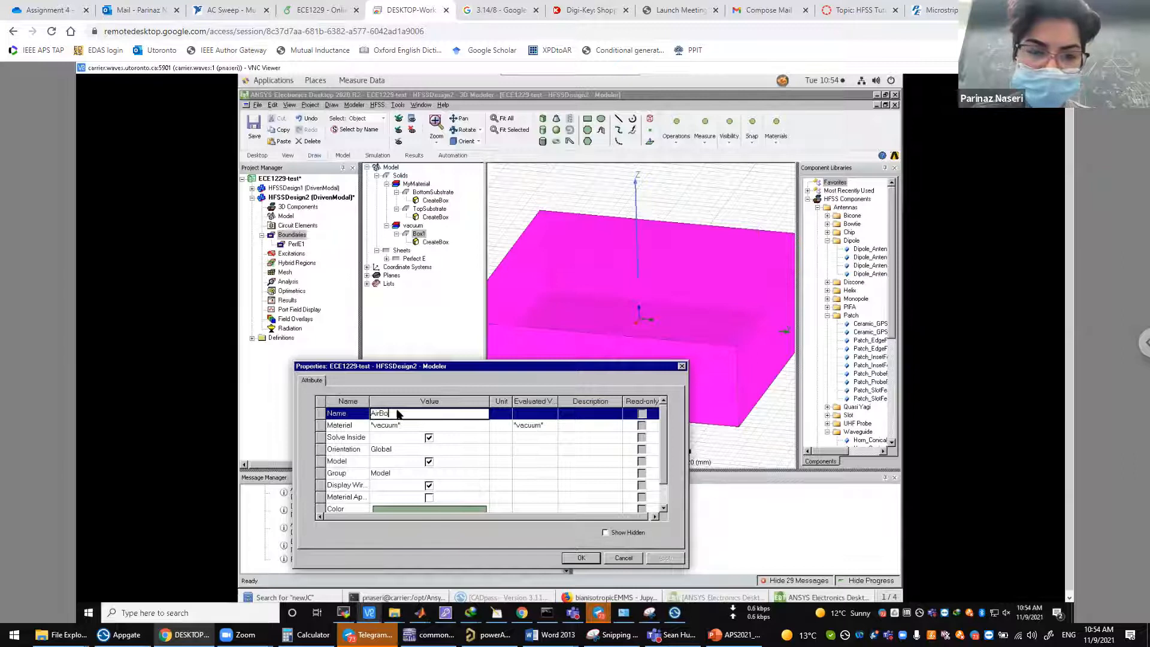
left_click(584, 557)
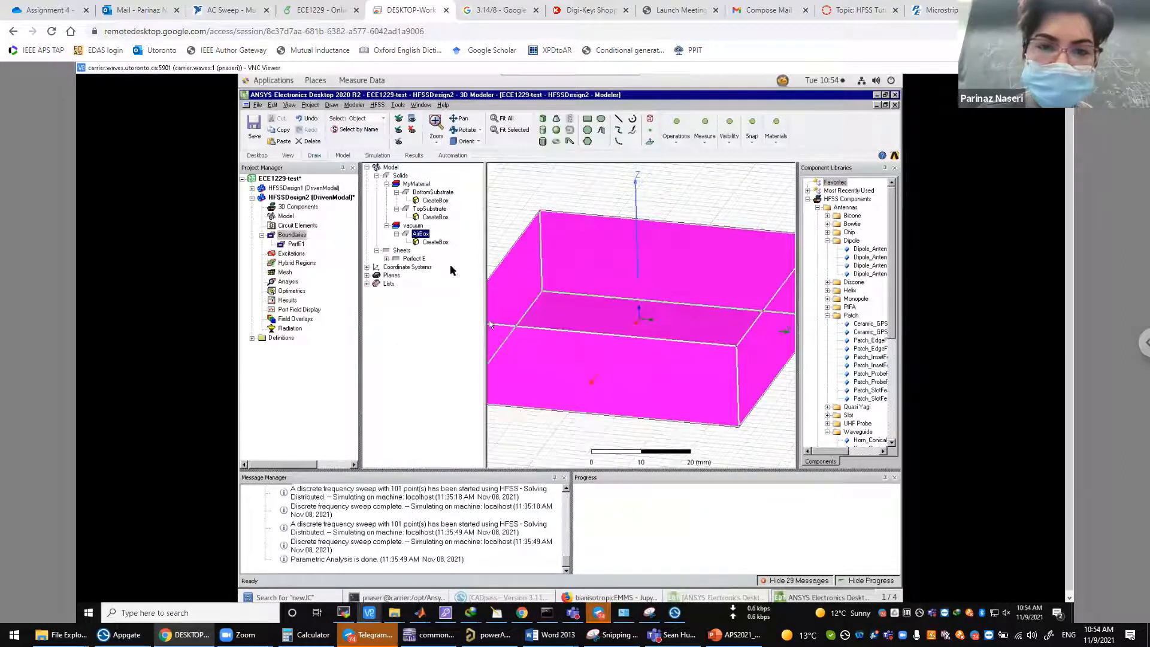
- Assign a Radiation boundary with the default name to the AirBox solid and clear the selection
right_click(424, 235)
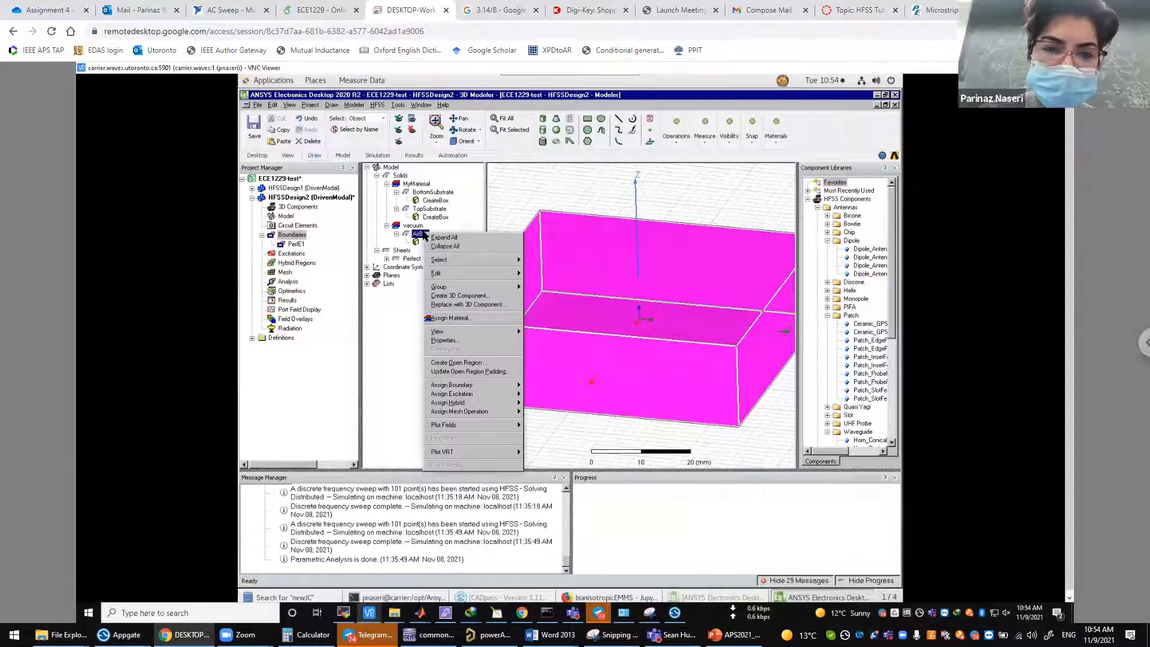
mouse_move(460, 393)
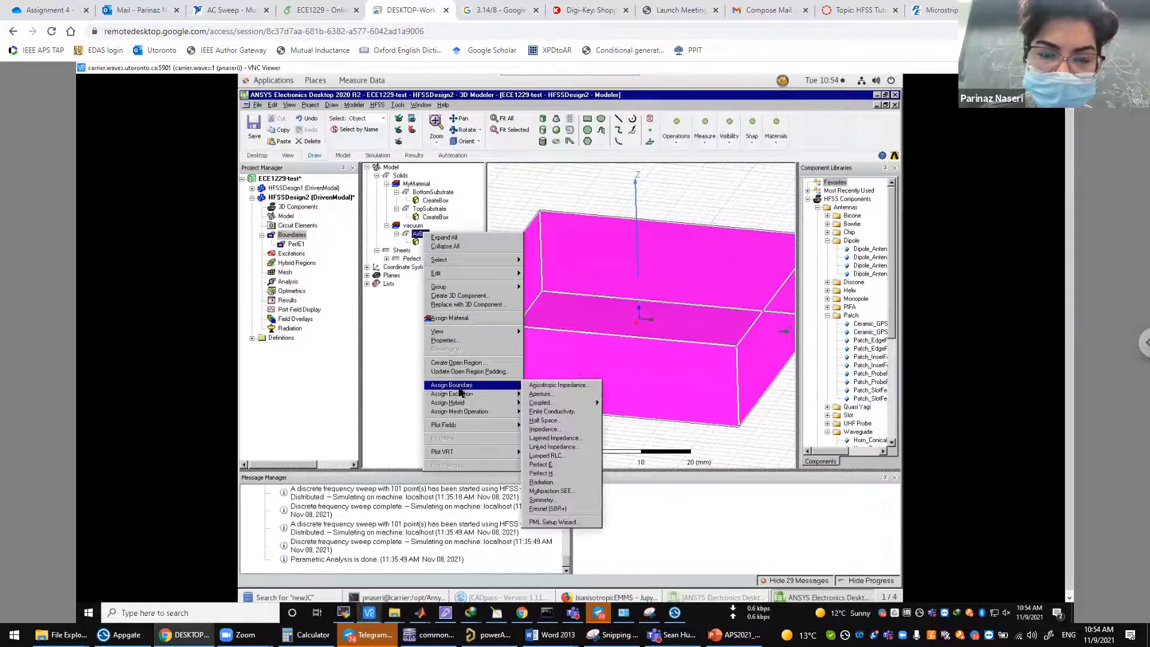
left_click(542, 483)
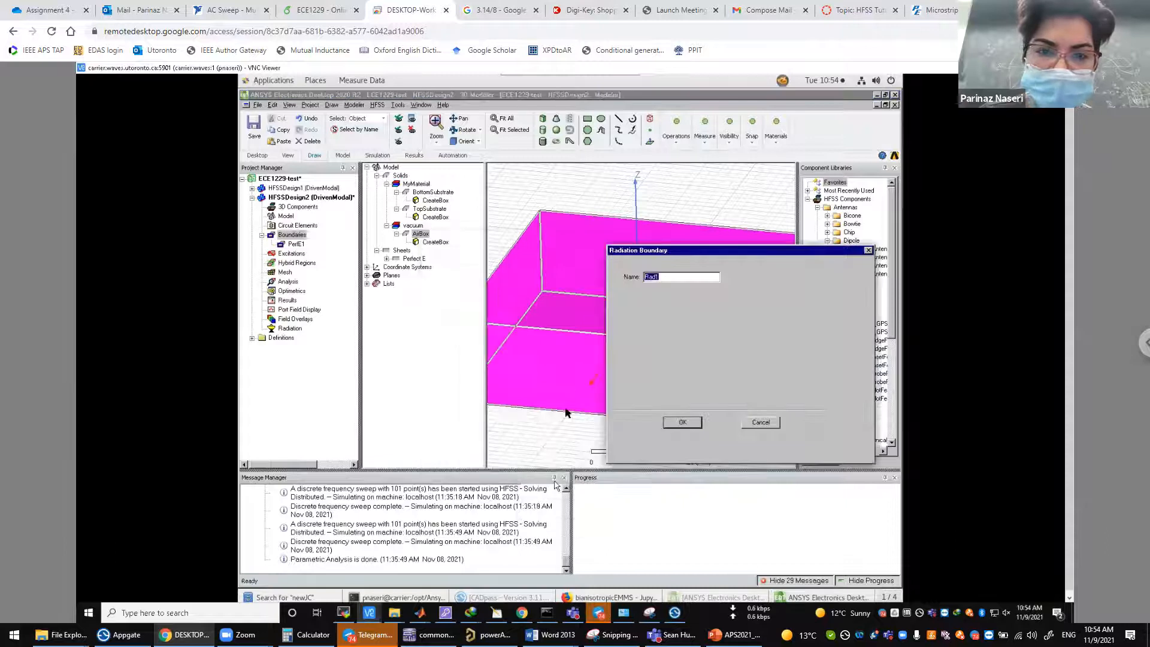
left_click(679, 422)
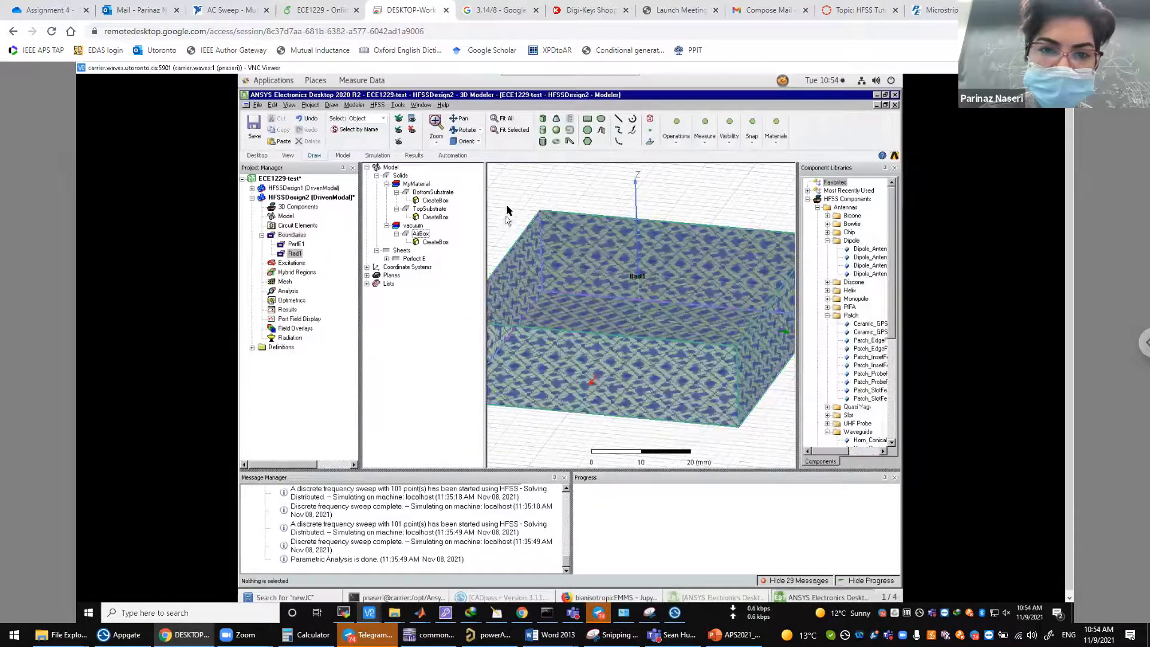
left_click(506, 207)
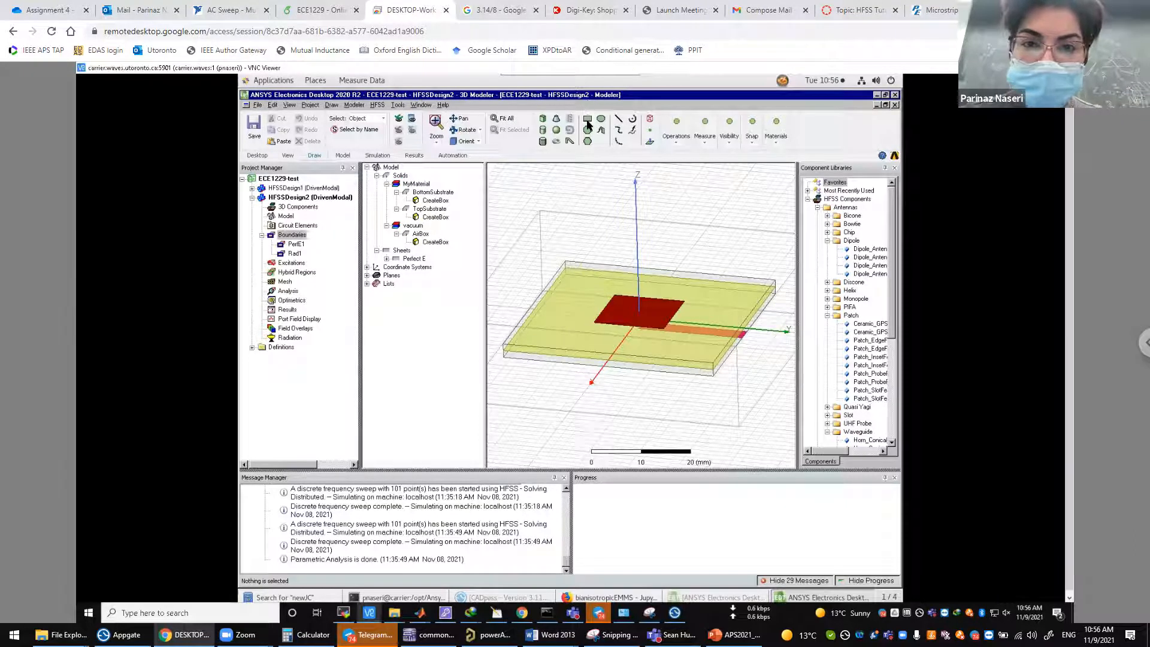
left_click(588, 123)
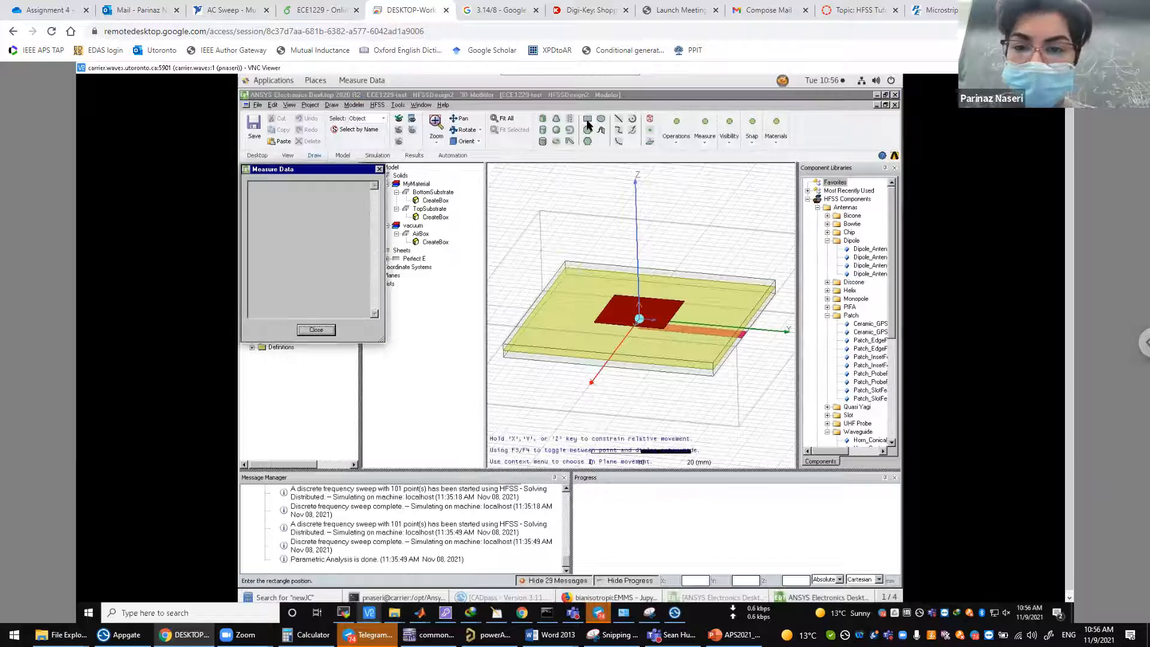
left_click(316, 329)
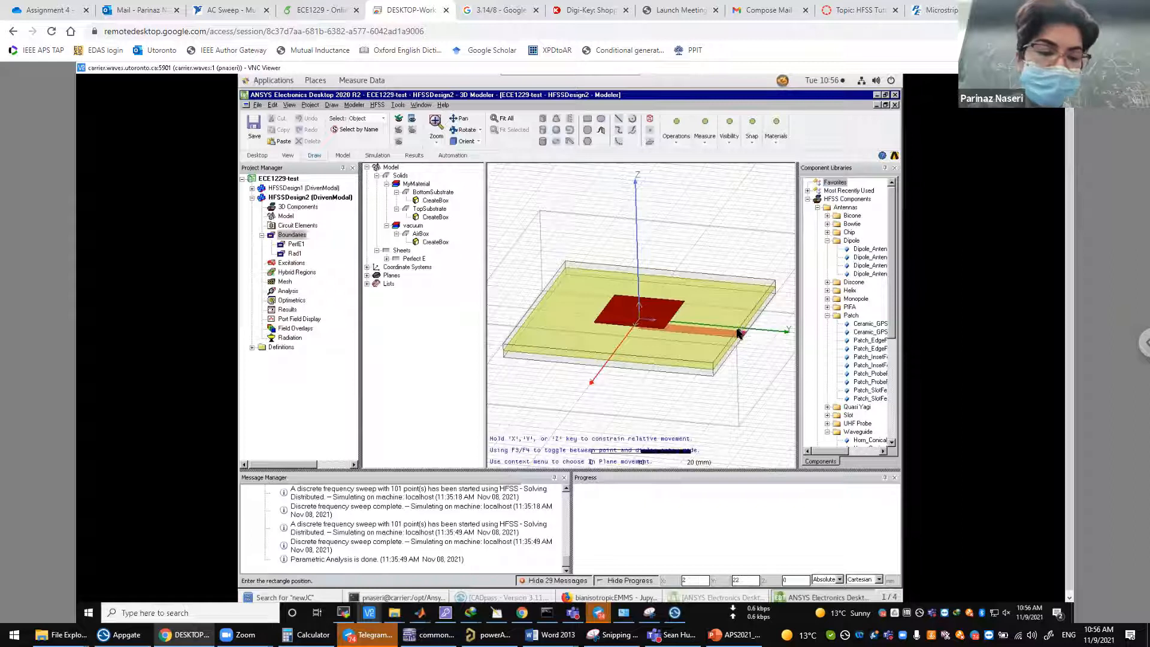
key("Escape")
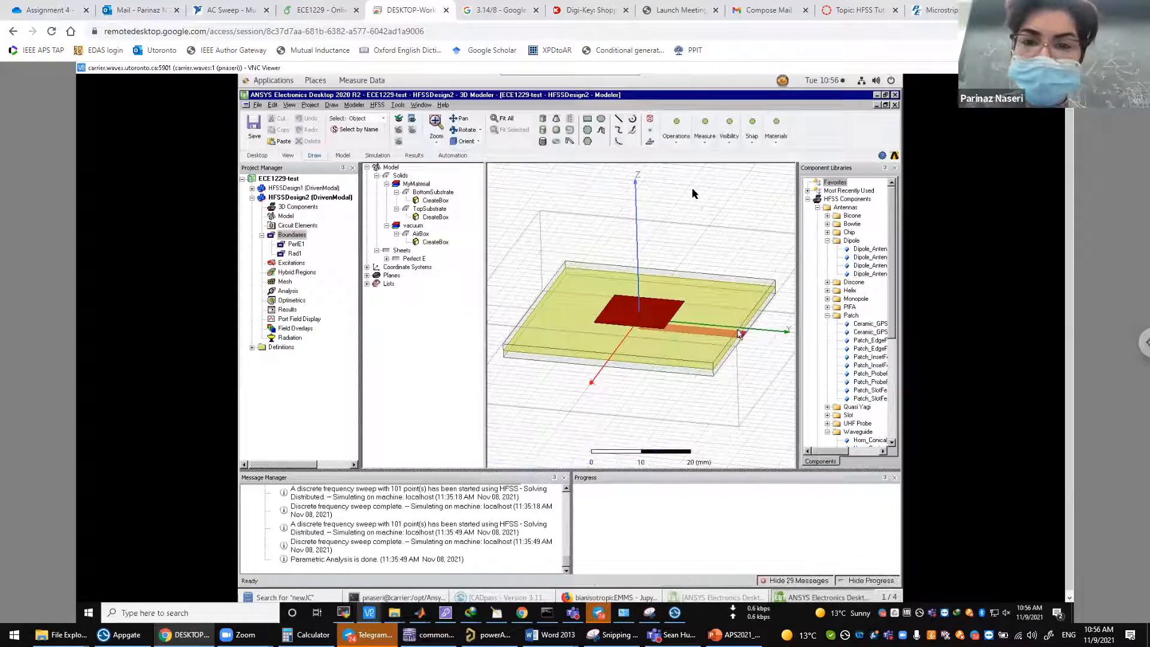
- Switch the drawing plane to XZ and draw a rectangle about 1.7 by 3 mm at the microstrip line's outer end
left_click(732, 145)
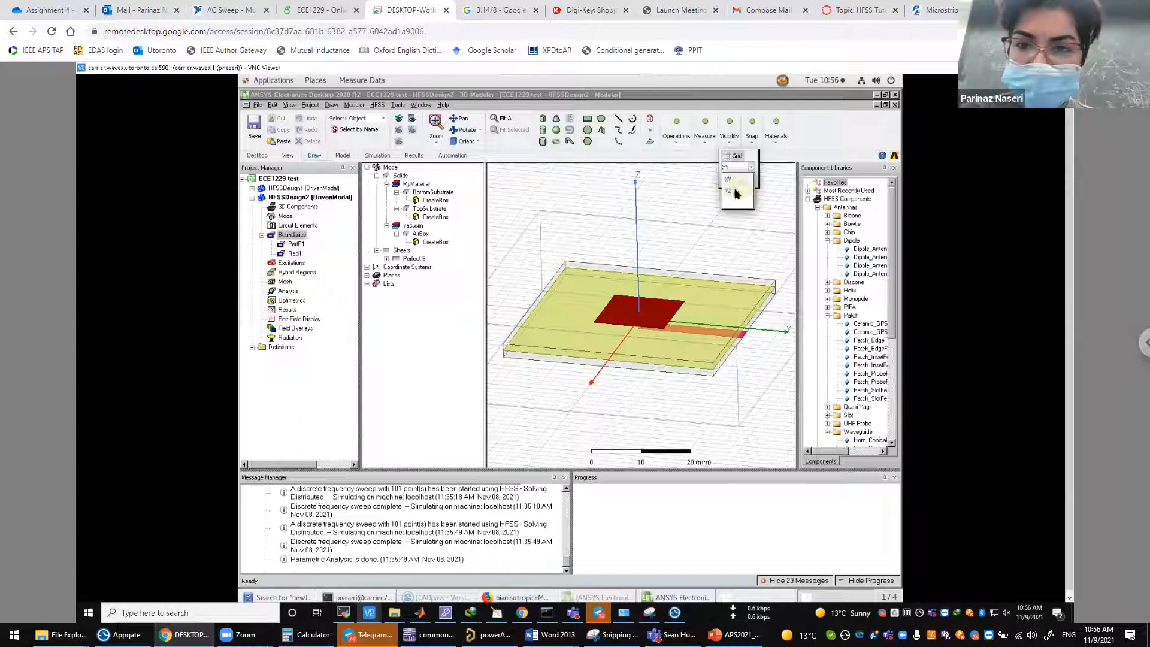
left_click(733, 203)
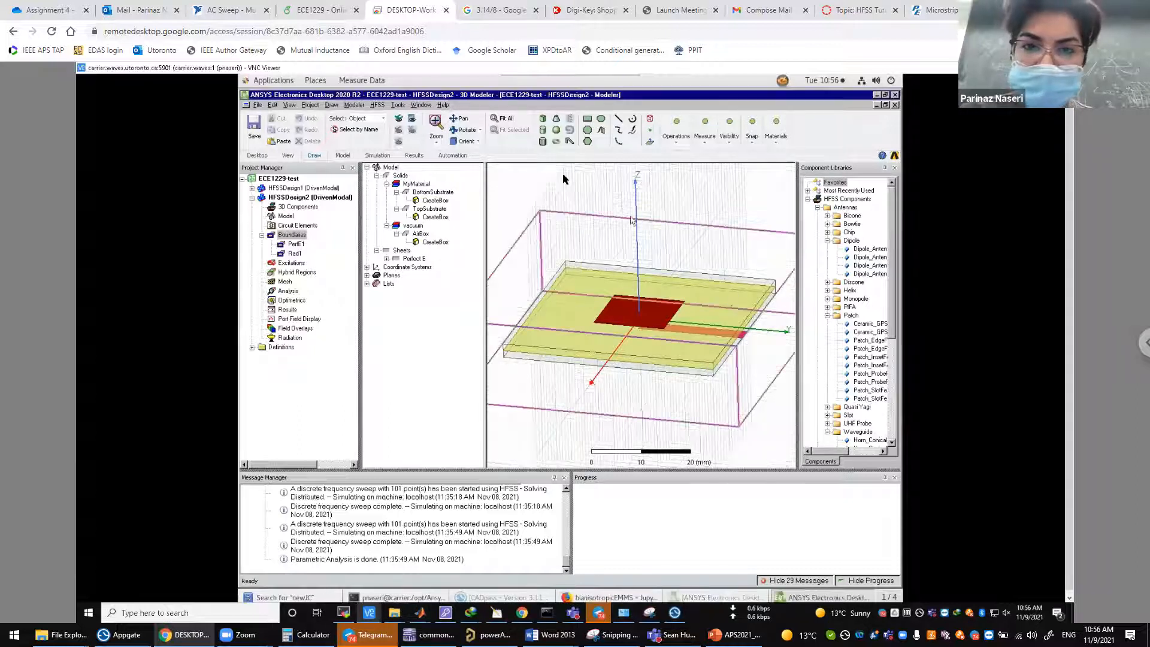
left_click(587, 121)
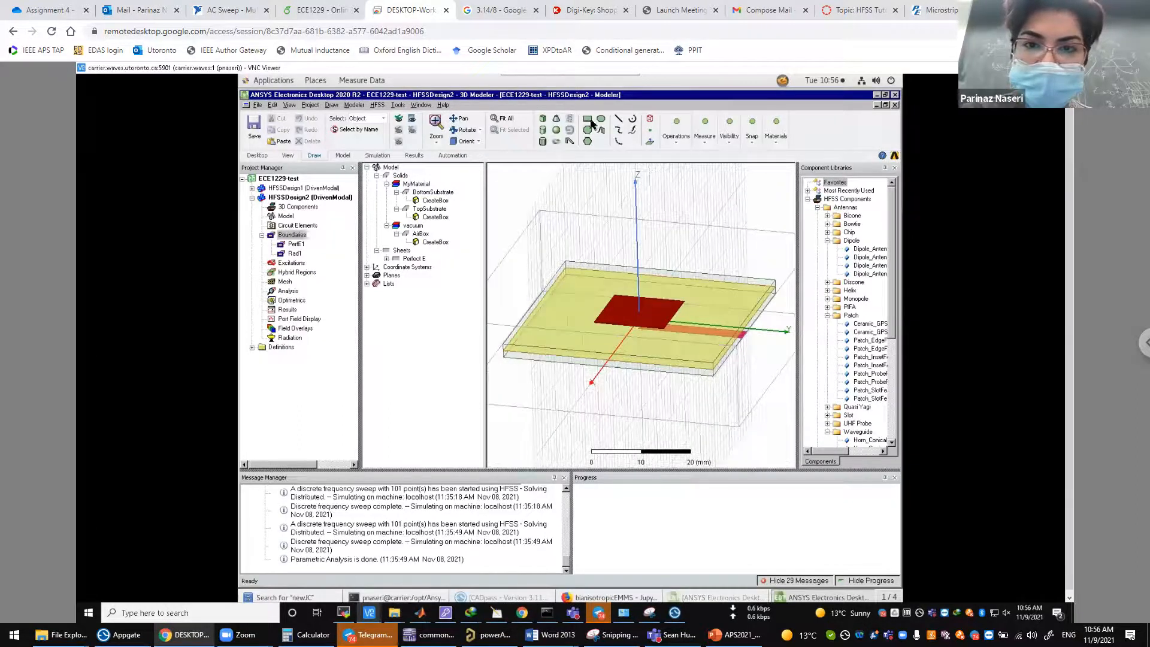
left_click(742, 333)
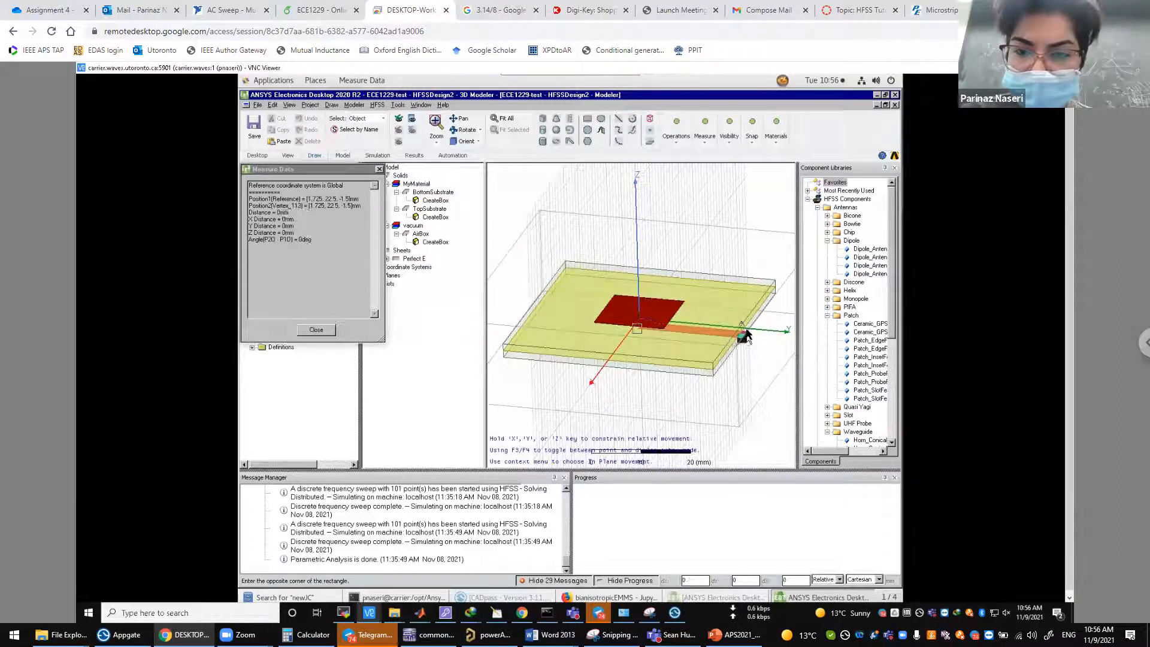
left_click(744, 325)
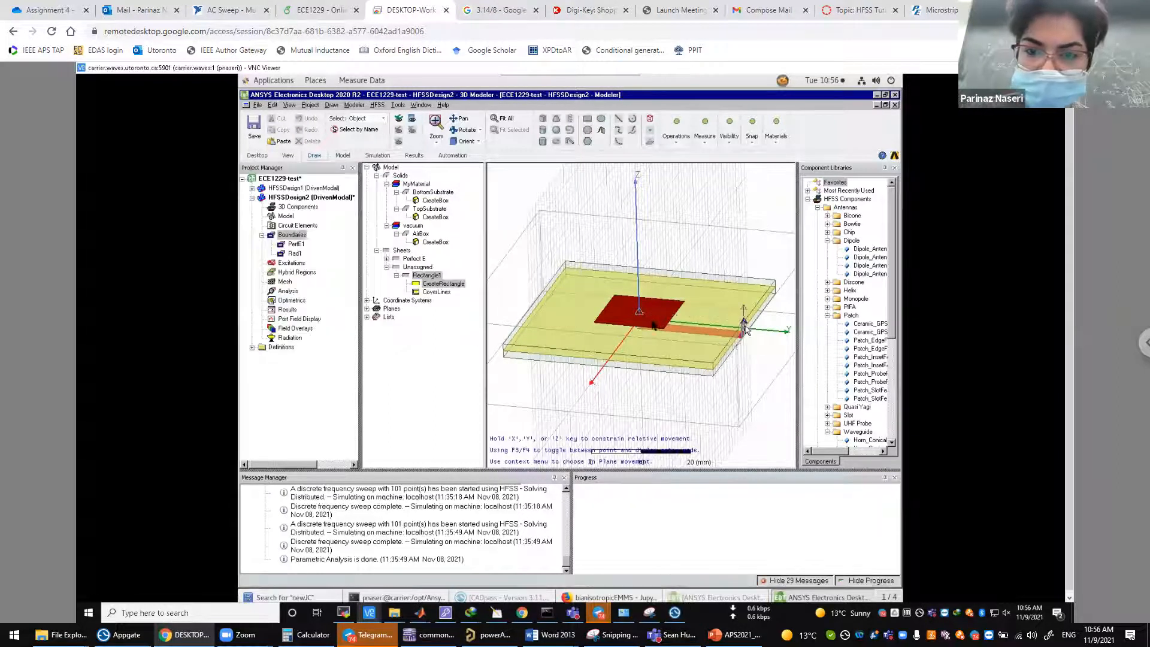
- Set the position of the new rectangle at the feed end to -w_m/2, d_y/2, -h
double_click(429, 285)
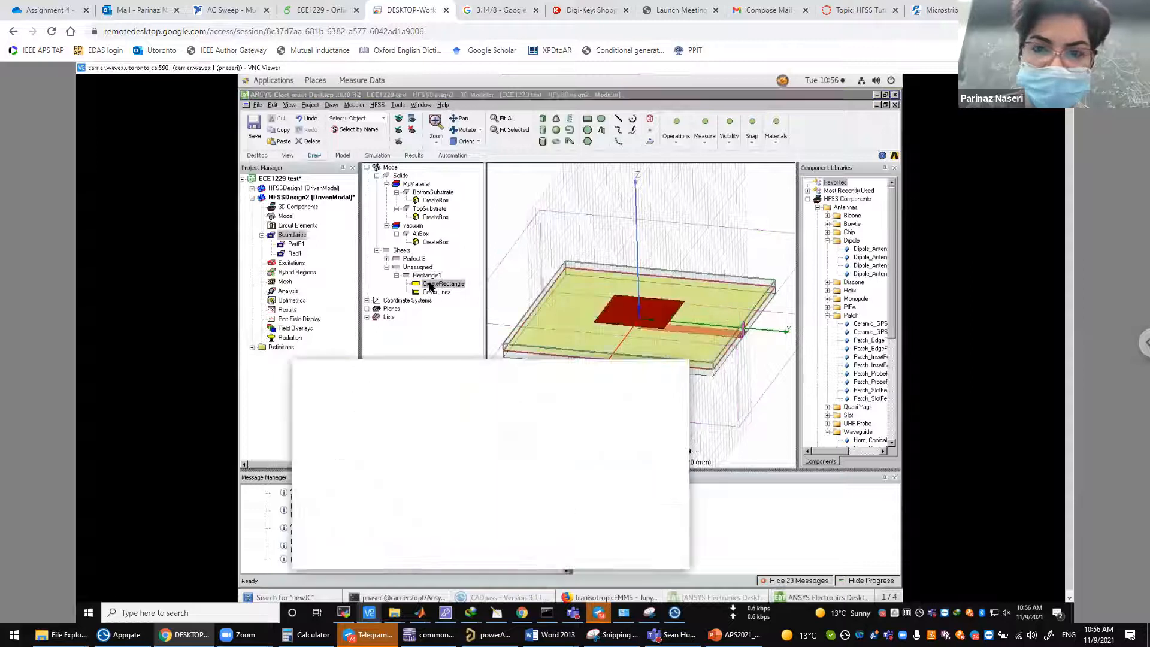
left_click(419, 438)
left_click(420, 438)
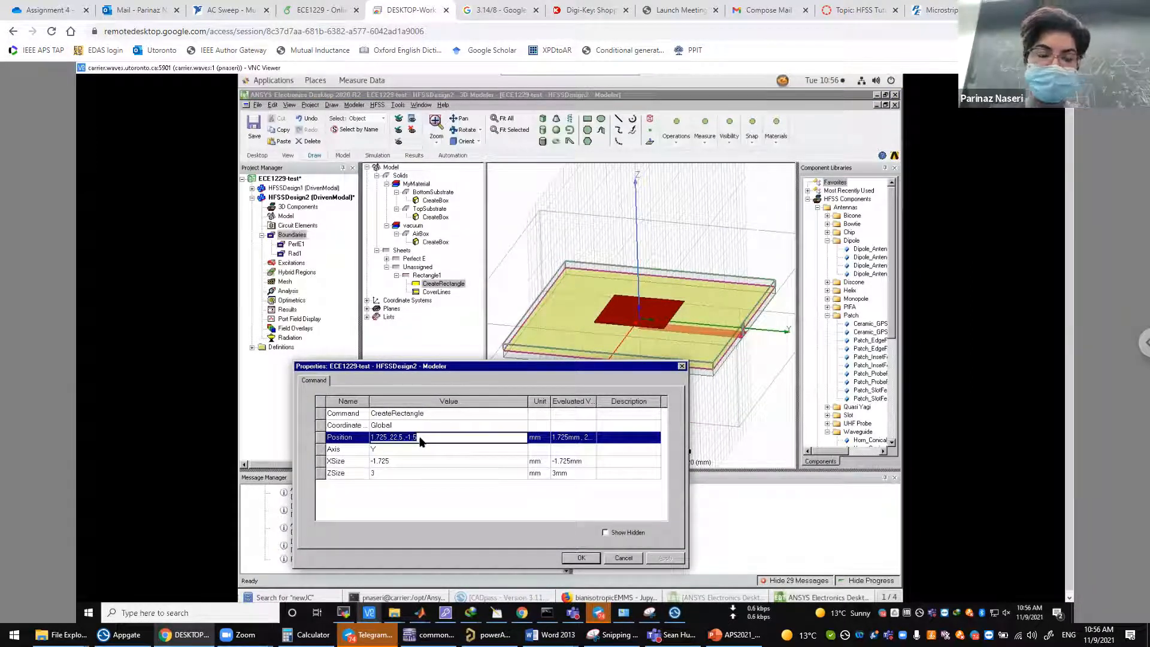
type("w")
key("BackSpace")
type("-w/")
type("m")
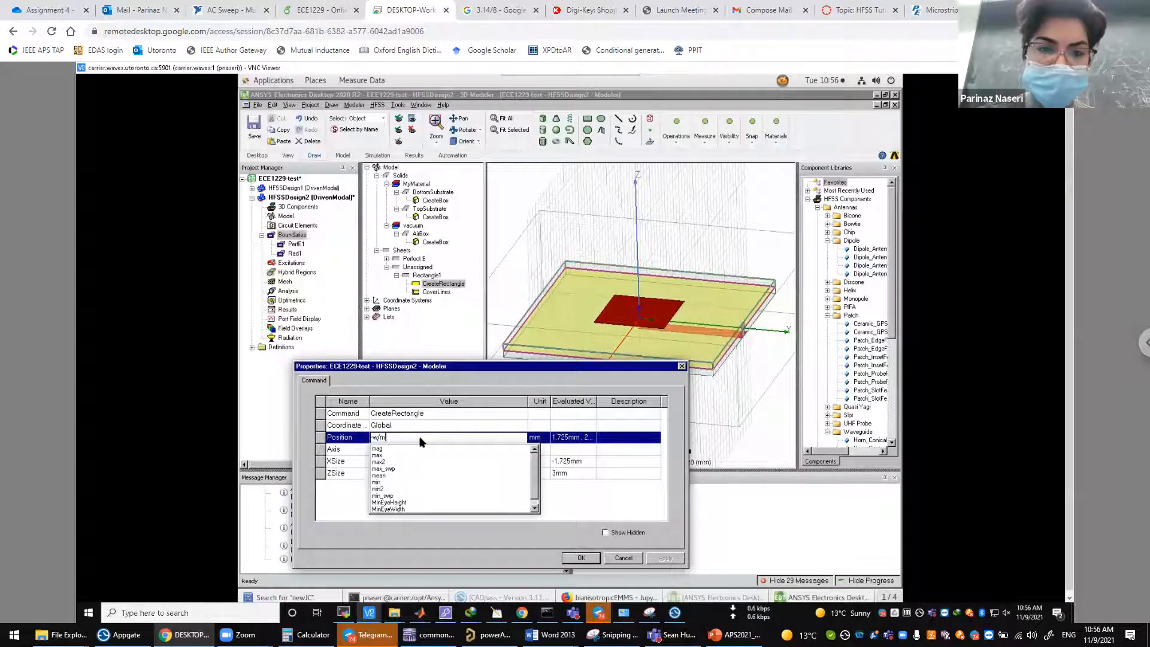
key("BackSpace")
key("BackSpace")
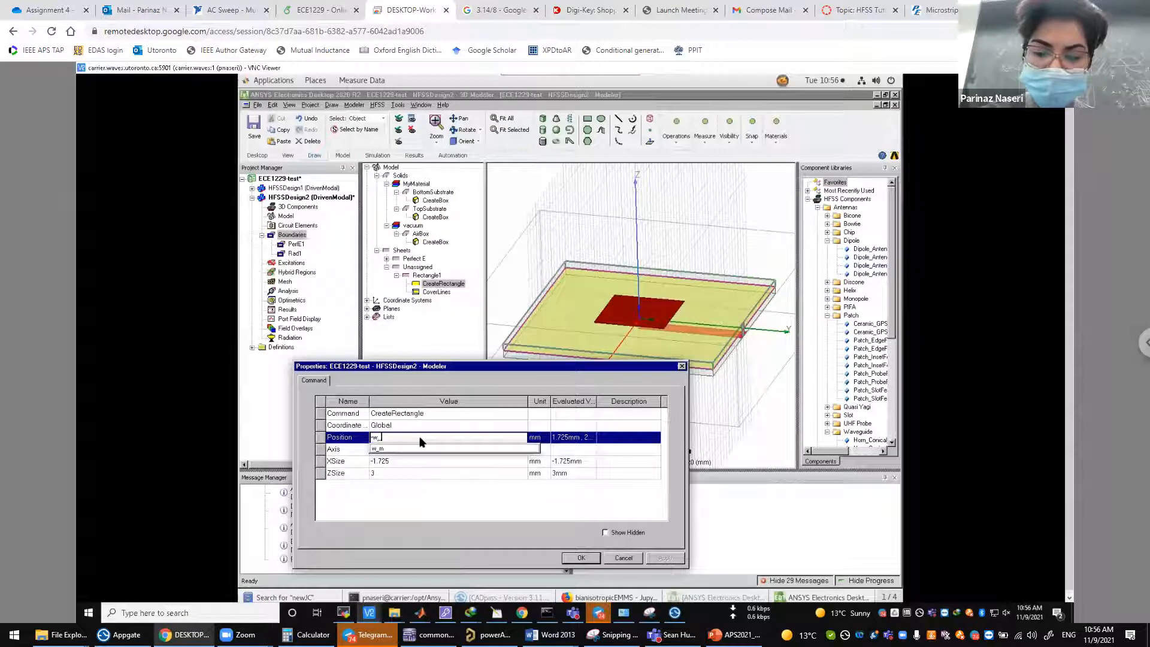
type("_m/2")
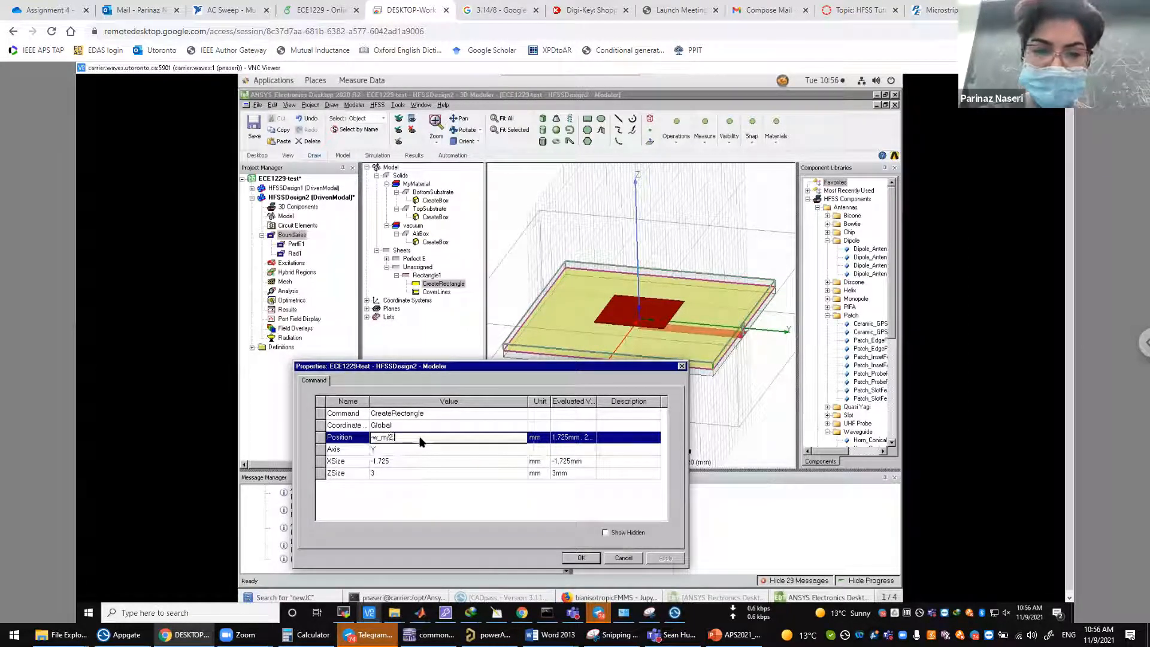
type(",d_y/")
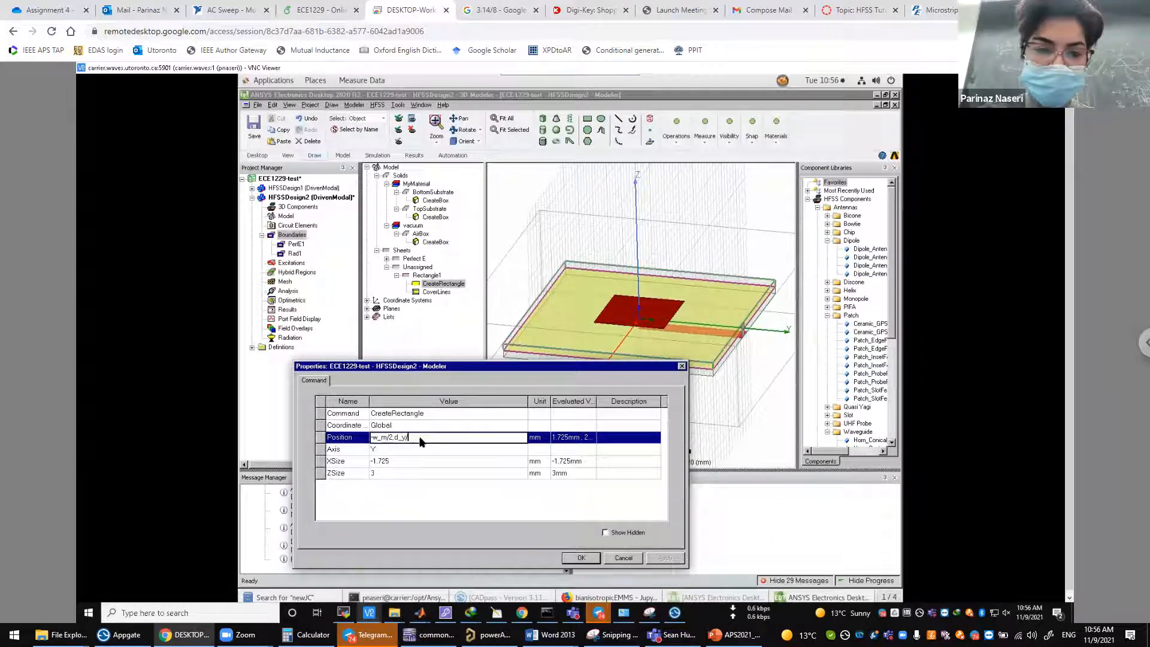
type("2,h")
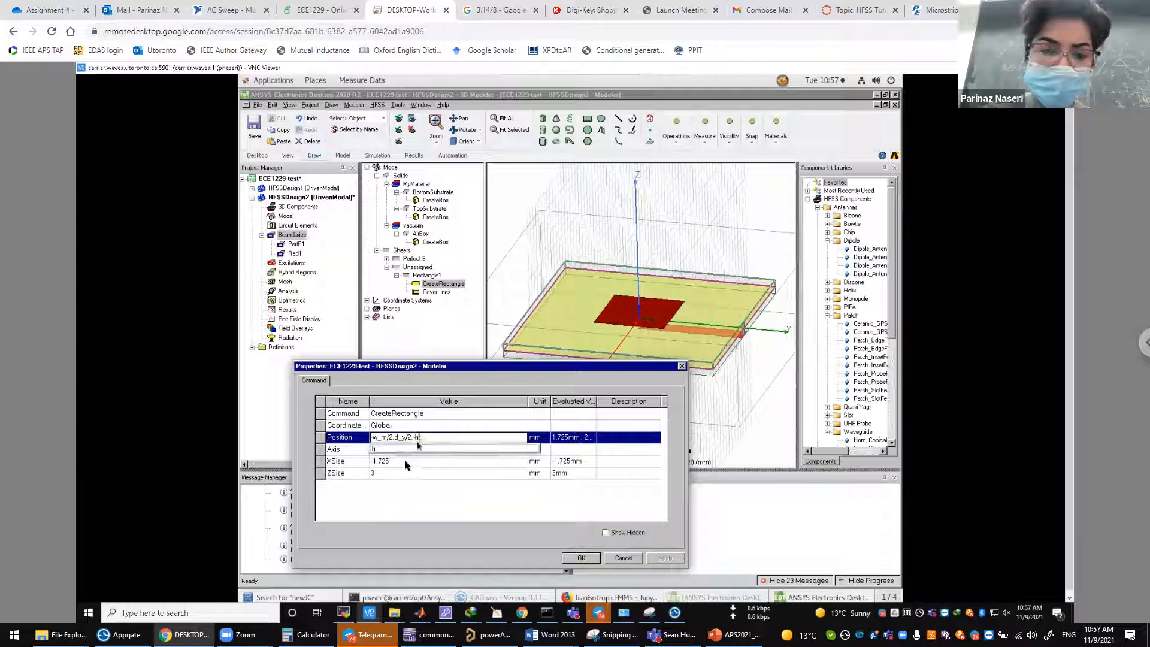
key("Return")
- Set the feed-end rectangle's X size to w_m and its Z size to h
left_click(391, 461)
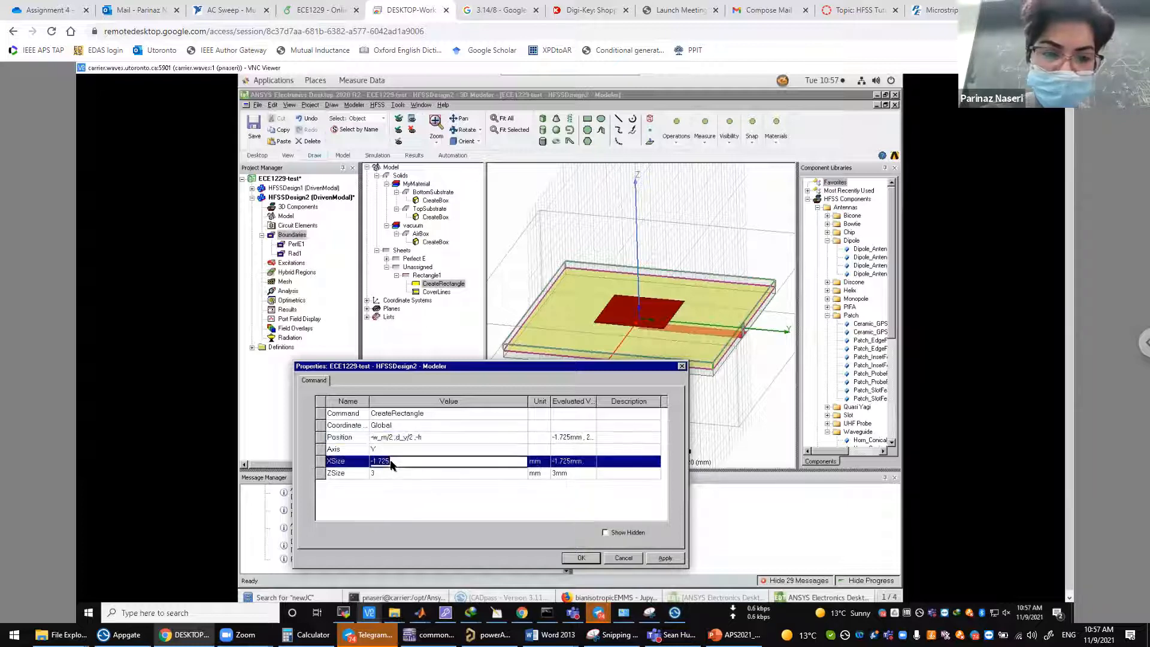
type("-w_")
type("m")
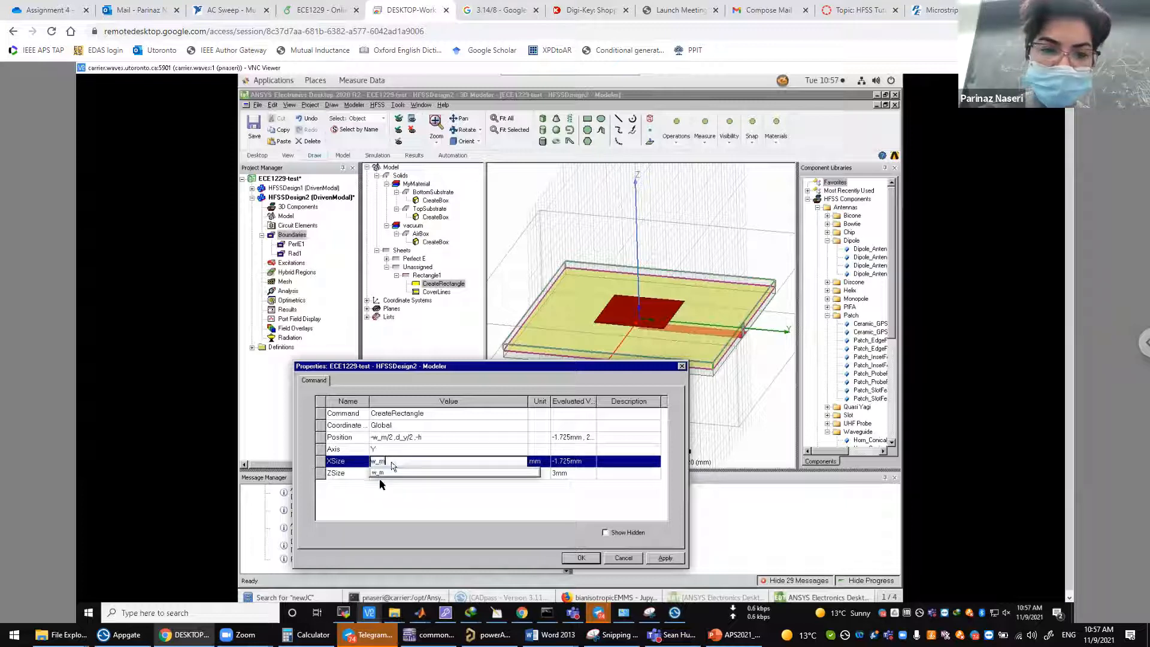
key("Return")
left_click(383, 473)
type("h")
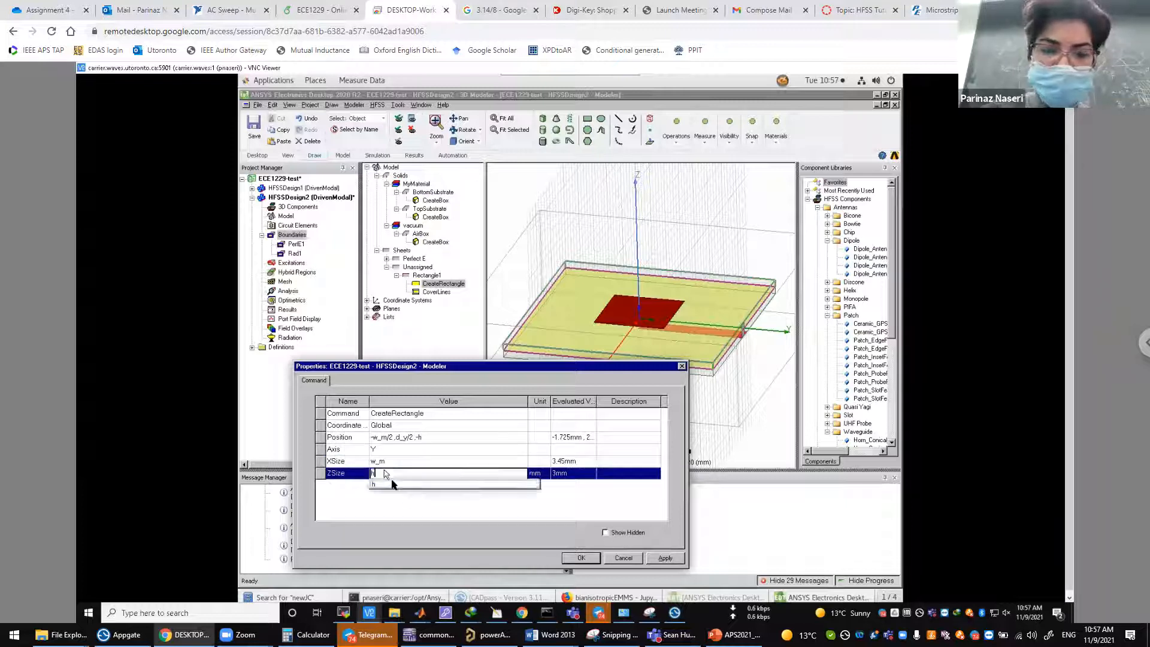
left_click(579, 558)
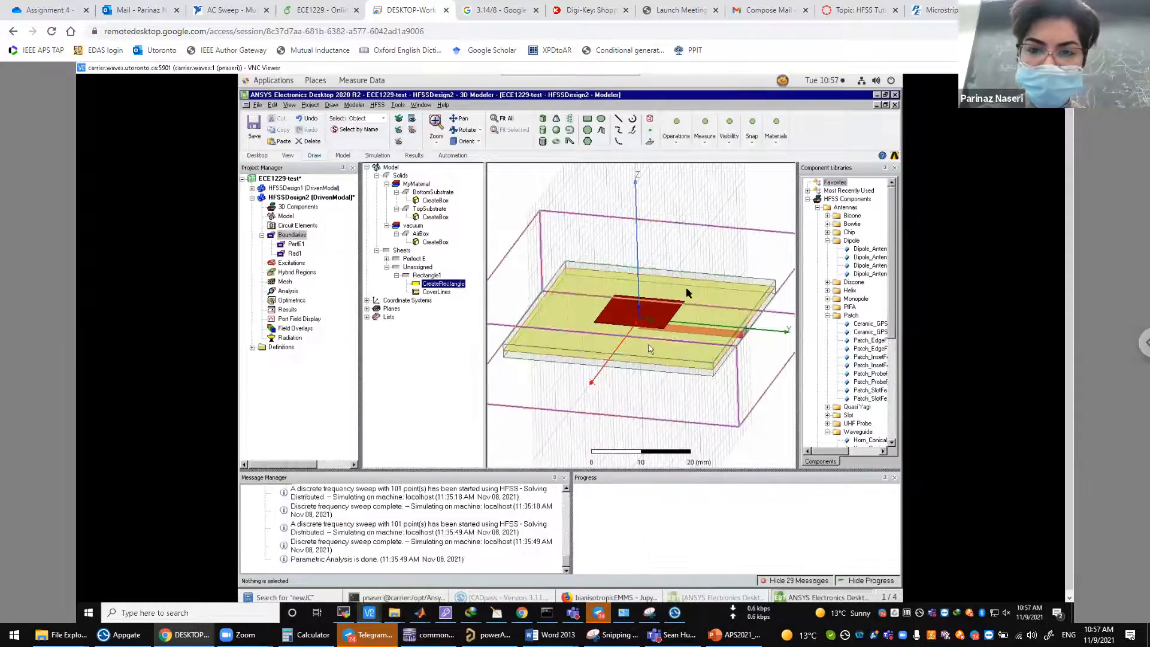
- Rename the unassigned sheet Rectangle1 as LumpedPort
double_click(427, 276)
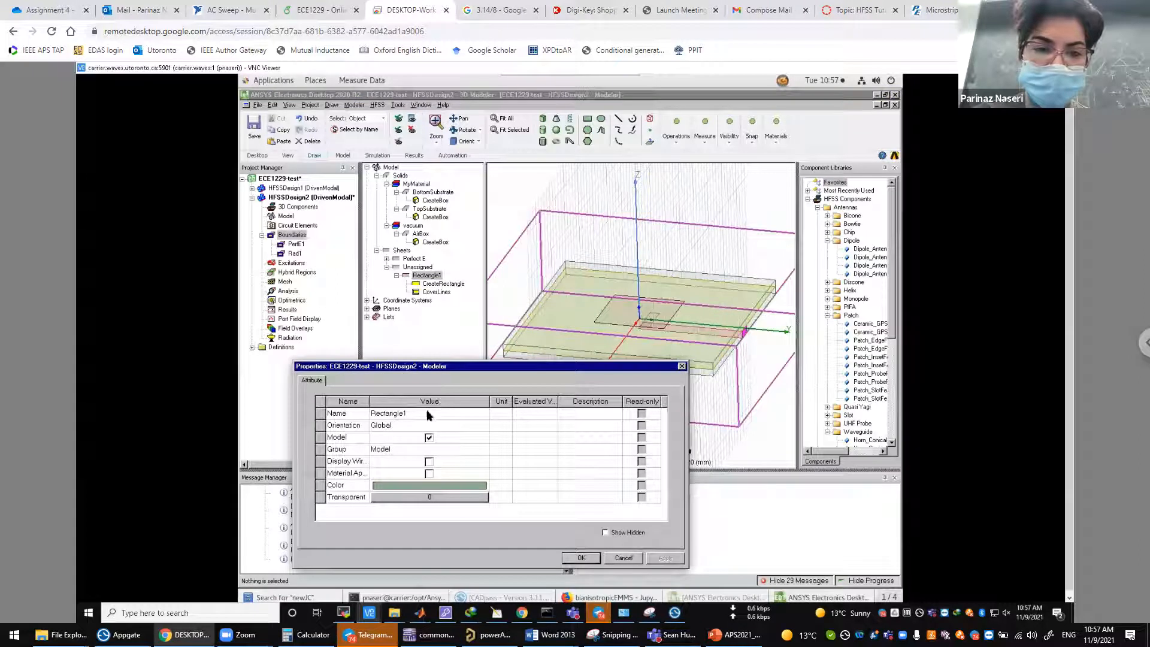
left_click(428, 414)
type("Lumm")
key("BackSpace")
type("pedPort")
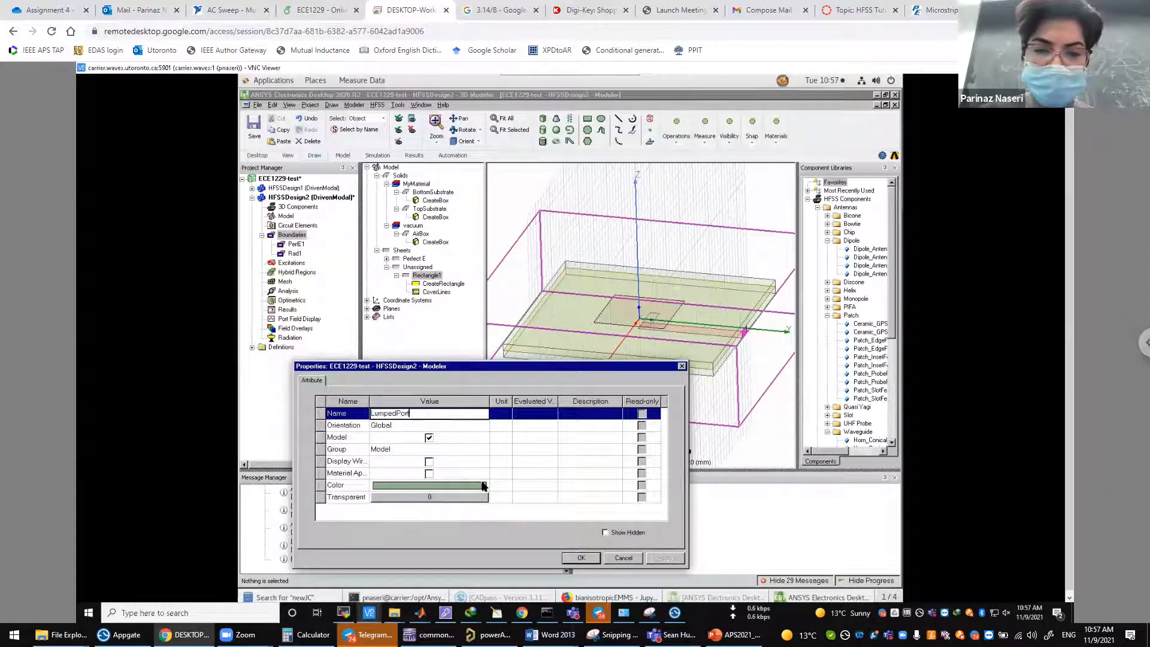
left_click(575, 558)
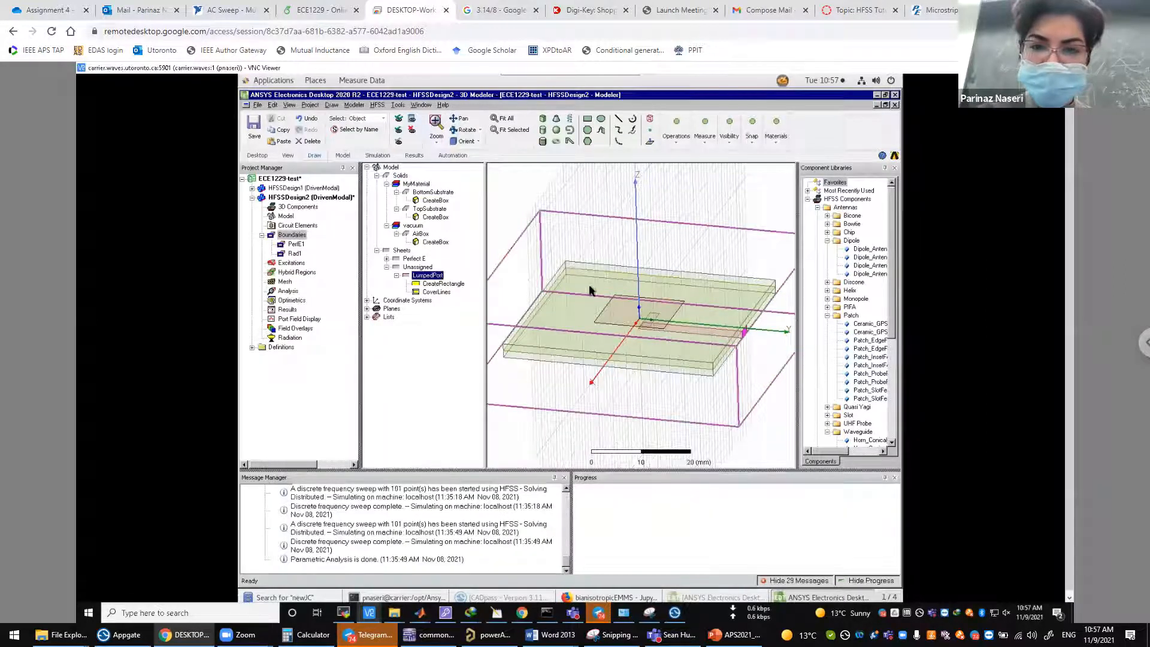
- Begin a Lumped Port excitation on the LumpedPort sheet with the default name and a 50 ohm full port impedance
left_click(436, 141)
left_click_drag(721, 309, 775, 375)
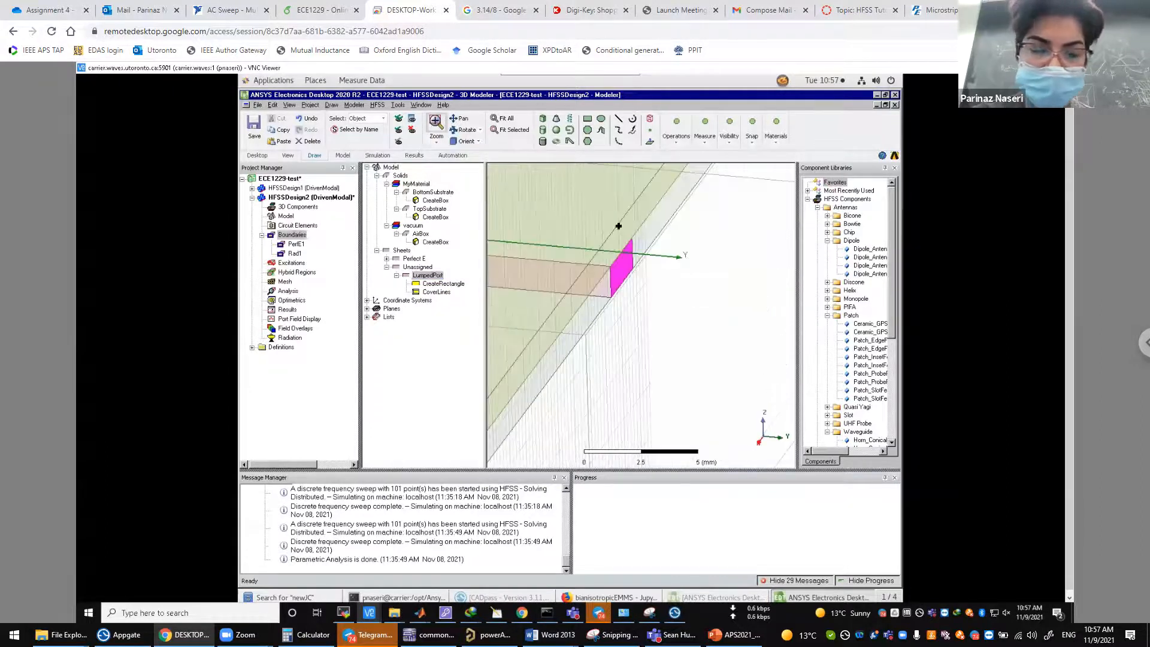
right_click(428, 277)
mouse_move(457, 441)
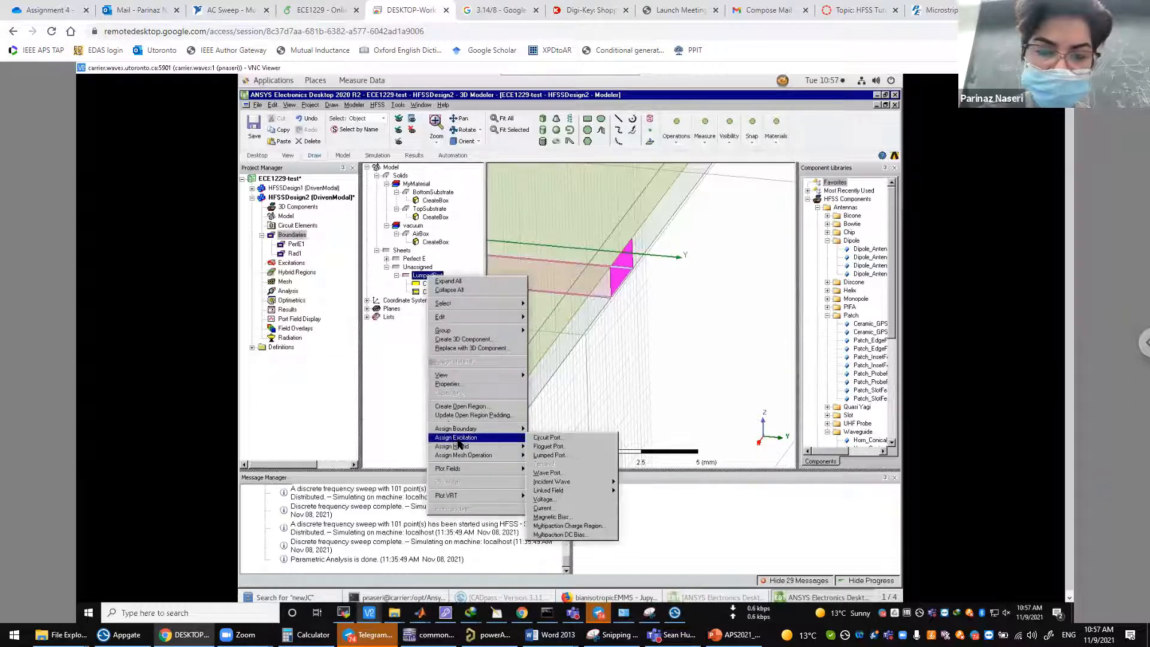
left_click(562, 456)
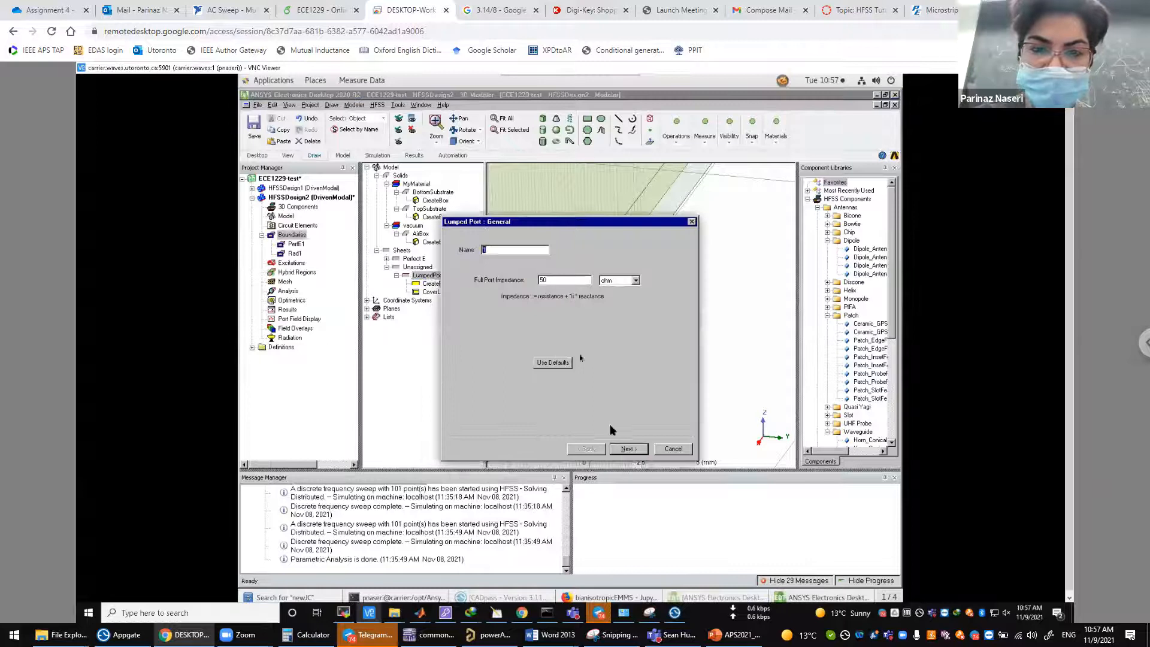
left_click(628, 450)
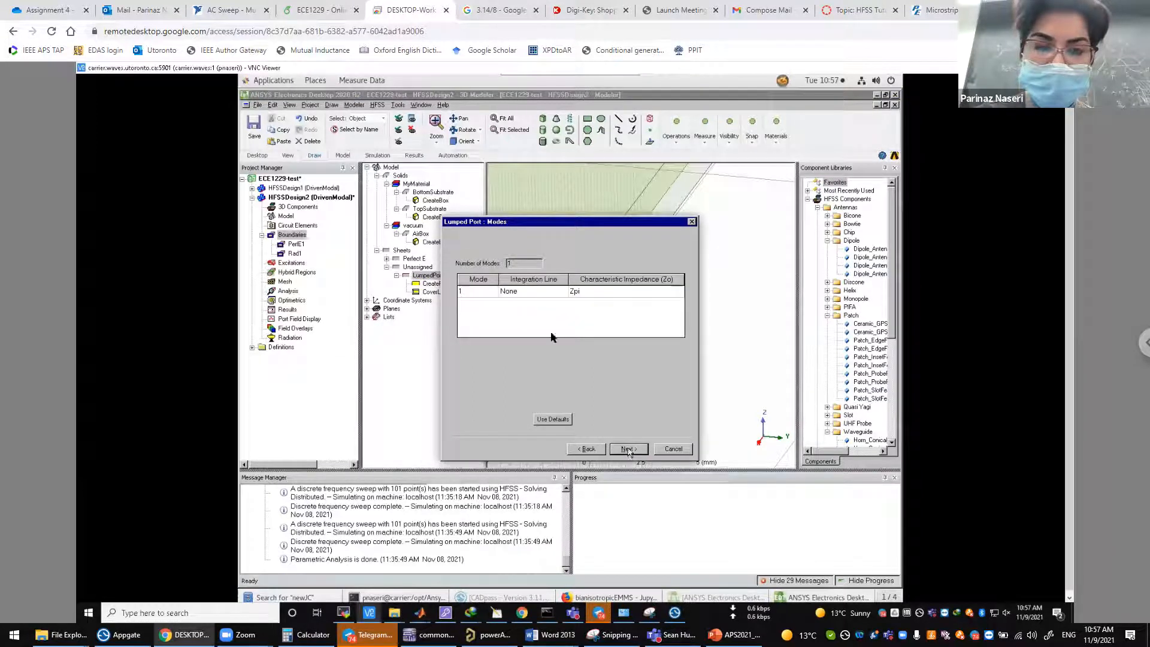
- Draw the port's integration line from the sheet's lower edge midpoint to its upper edge and finish with all modes renormalized to 50 ohm
left_click(519, 291)
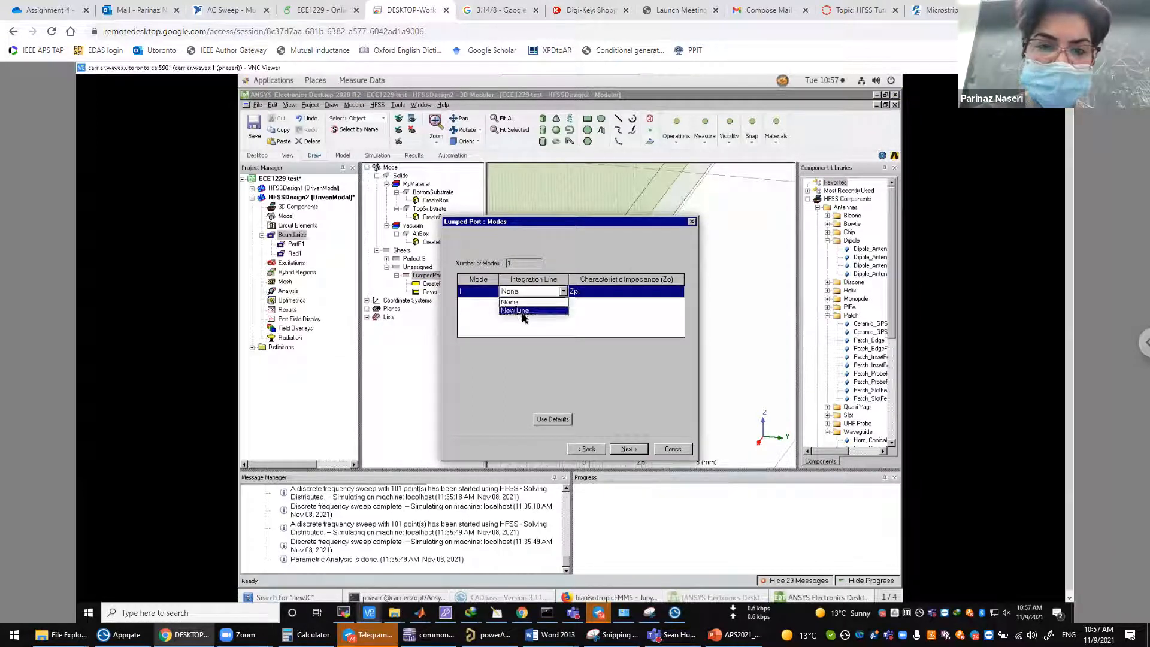
left_click(520, 311)
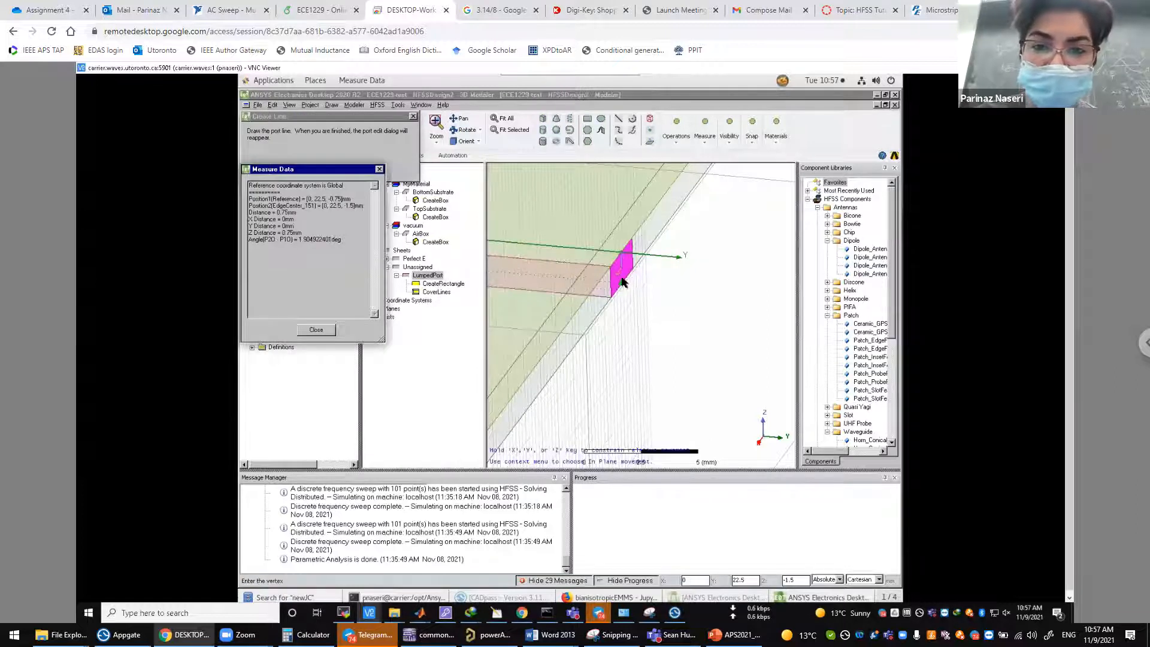
left_click(625, 284)
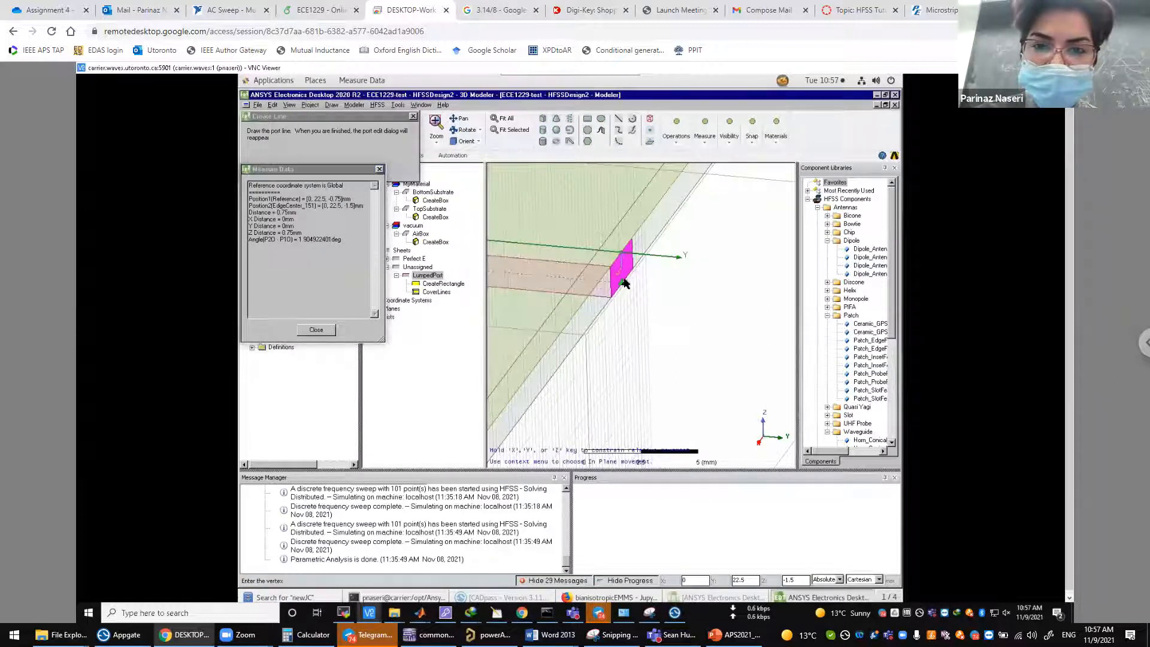
left_click(620, 247)
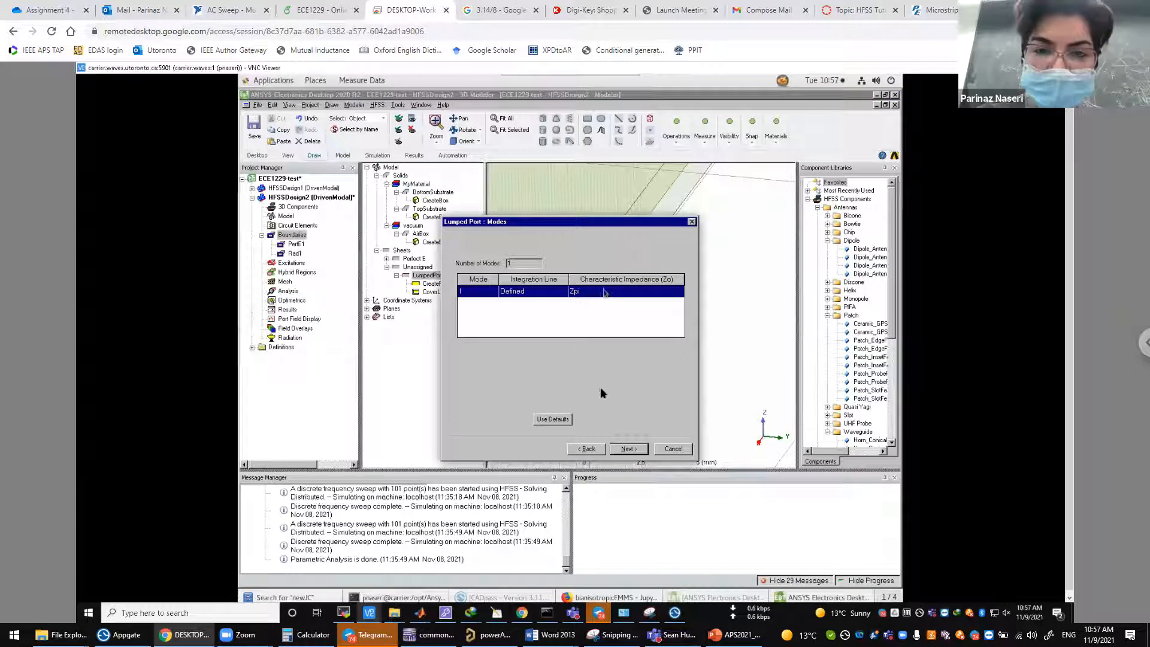
left_click(627, 449)
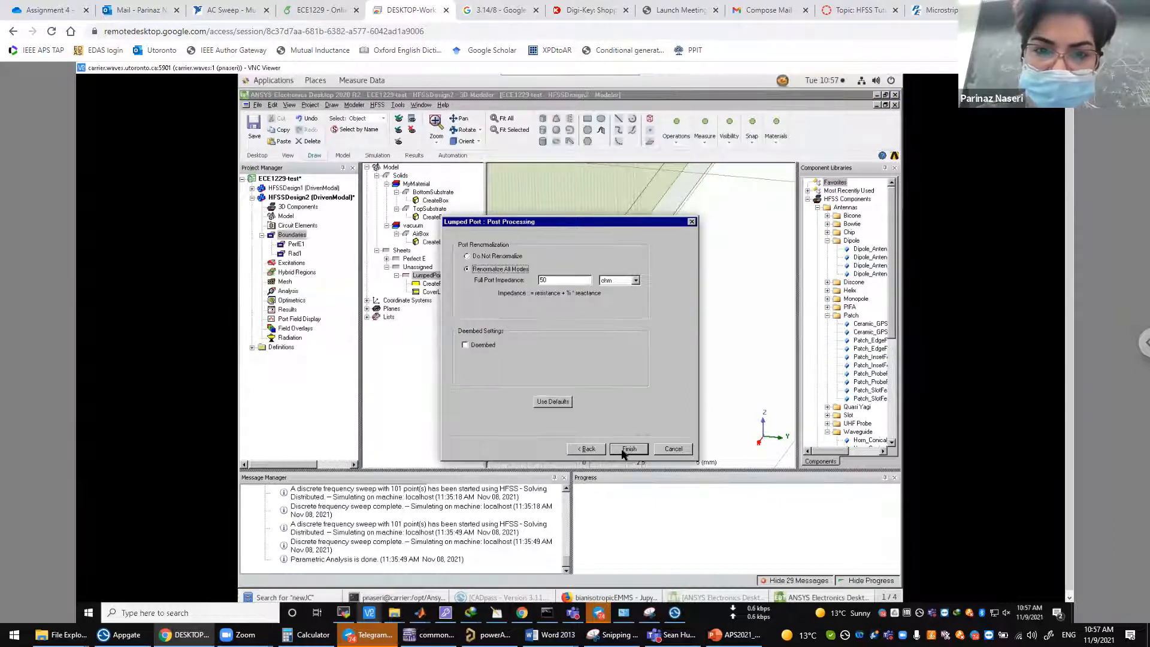
left_click(628, 449)
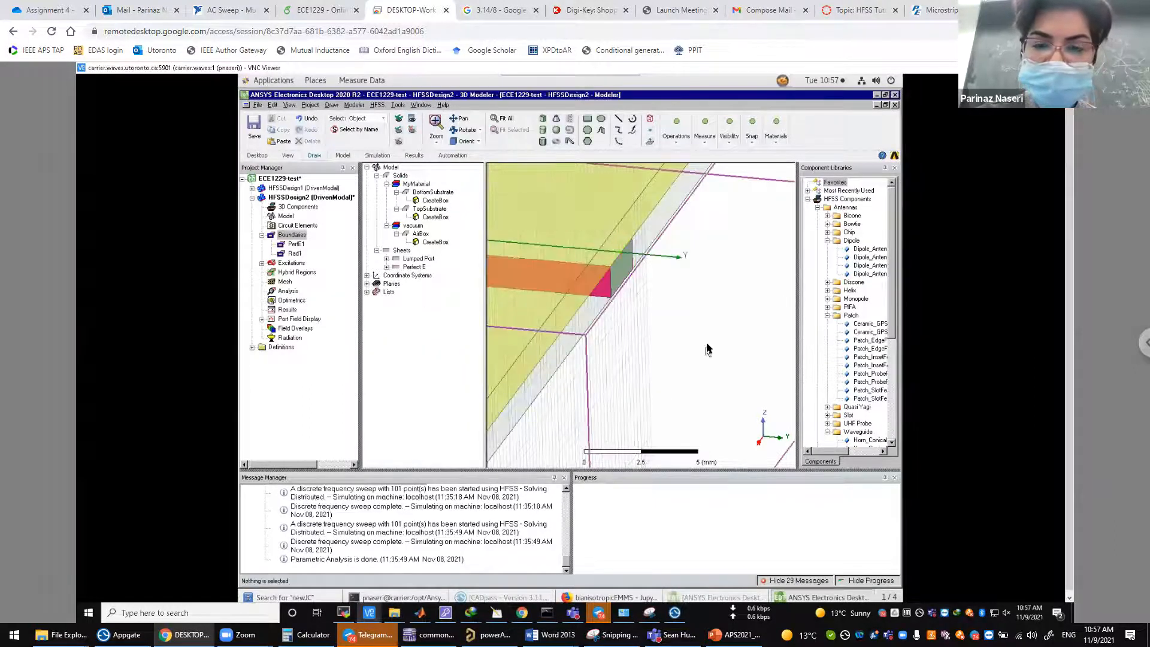
- Fit the whole model in view, clear the selection and expand the design's excitations to check the assigned port
left_click(707, 349)
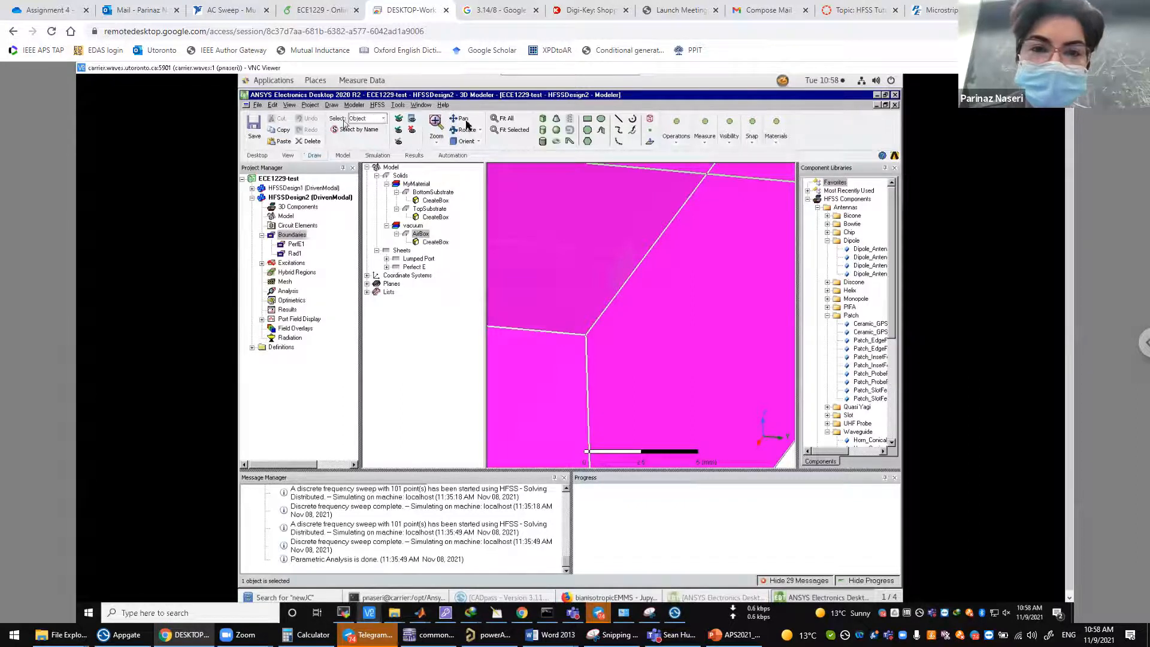
left_click(496, 128)
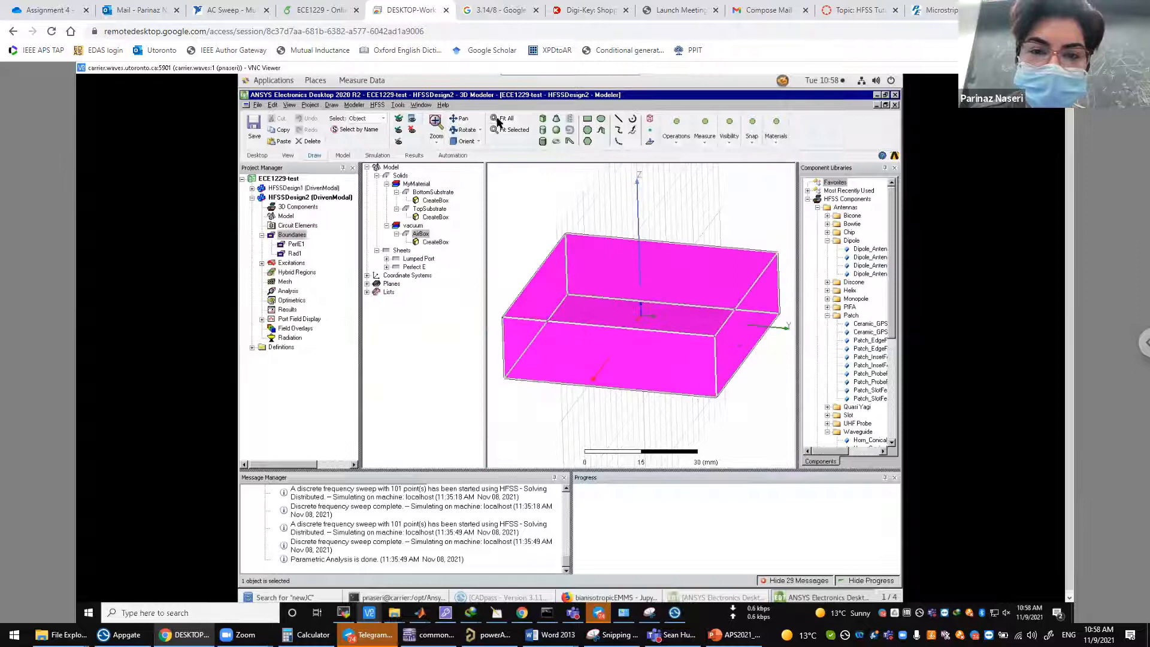
left_click(507, 242)
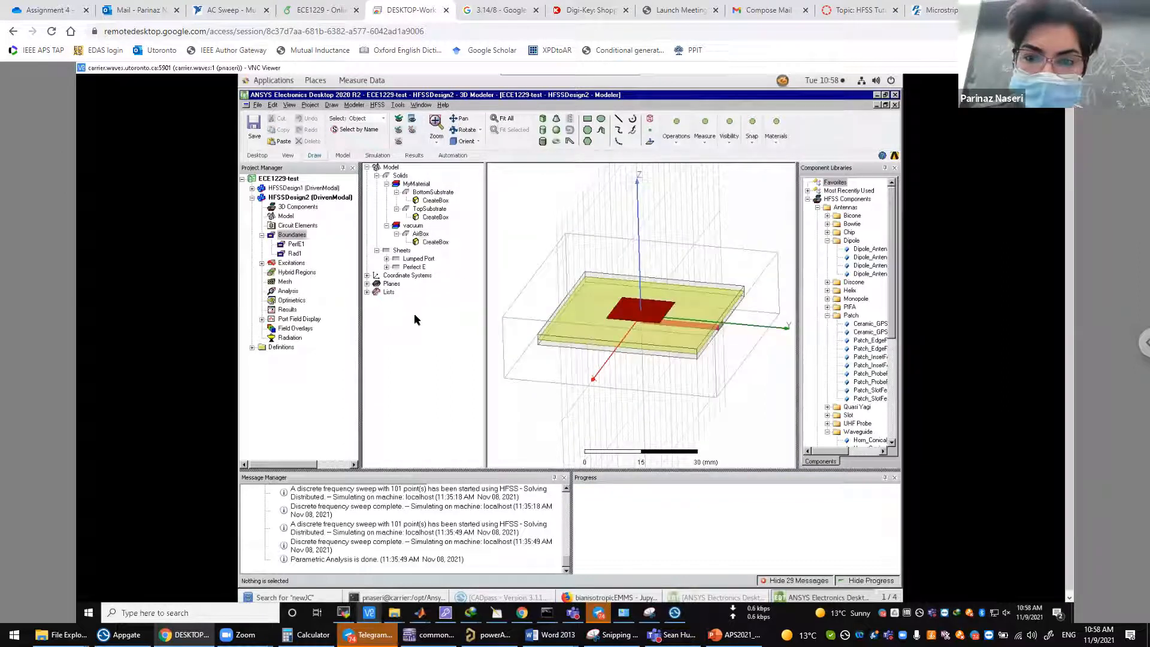
left_click(262, 263)
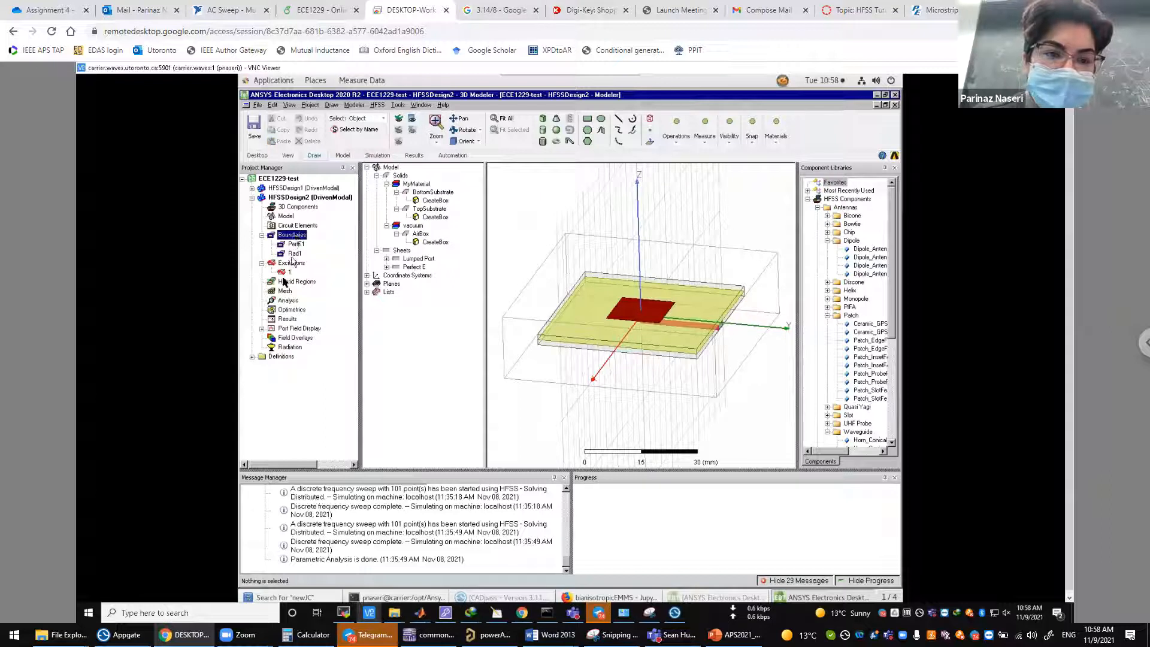
- Add an advanced solution setup with a single solution frequency of 10 GHz and a maximum of 30 passes
right_click(286, 301)
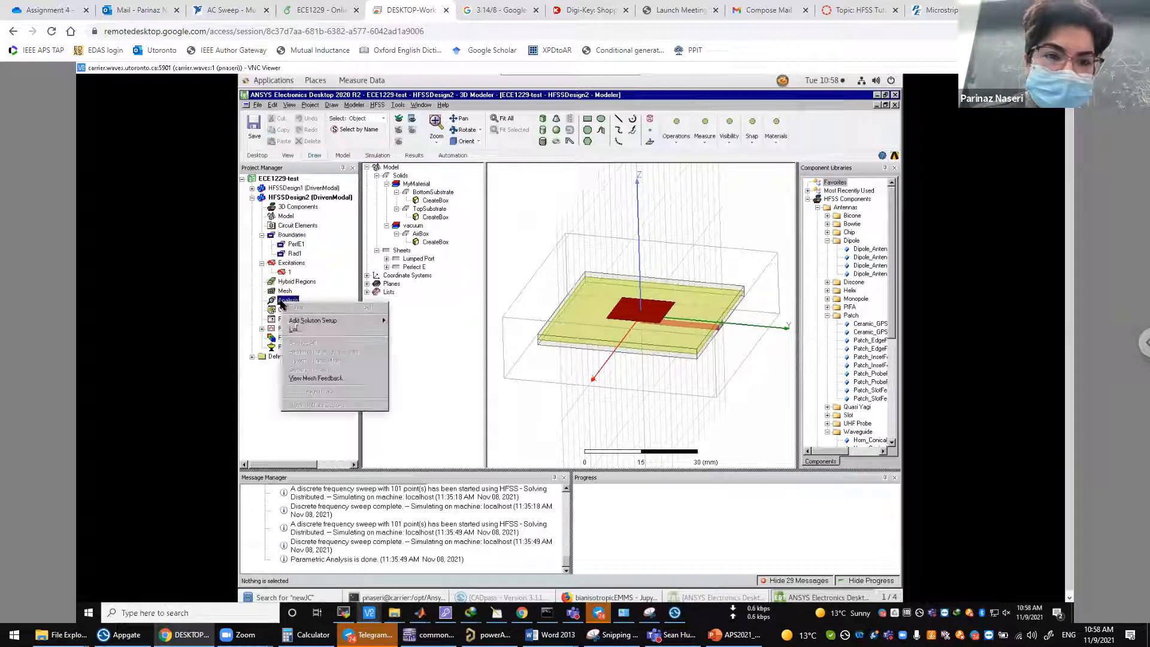
mouse_move(308, 322)
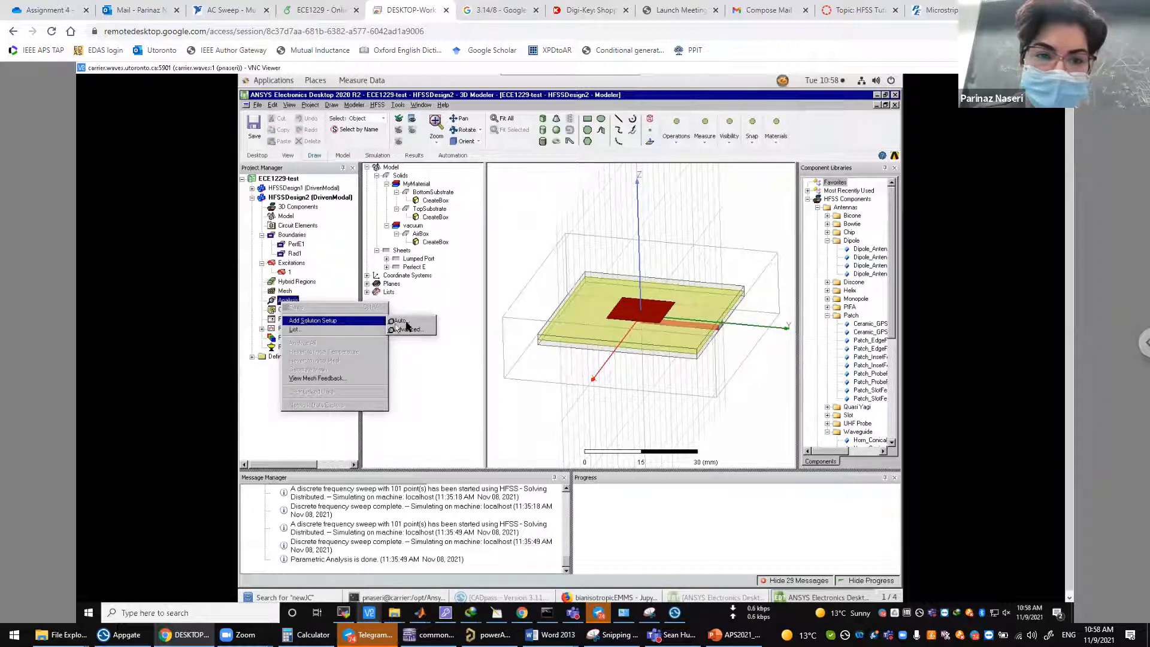
left_click(411, 330)
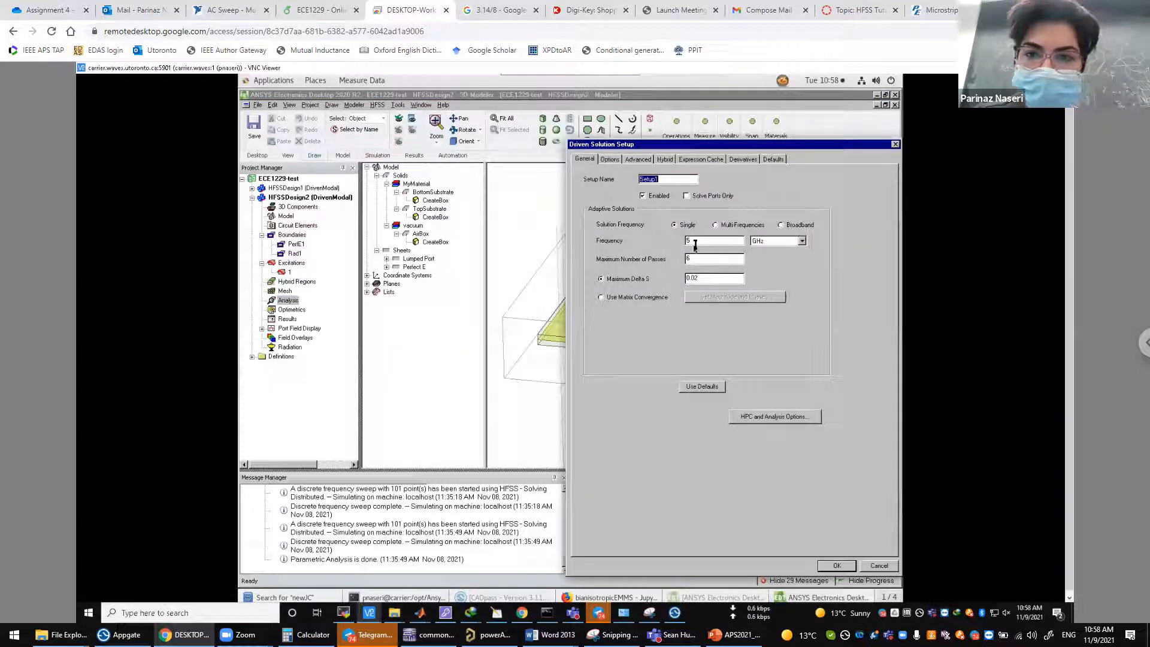
type("10")
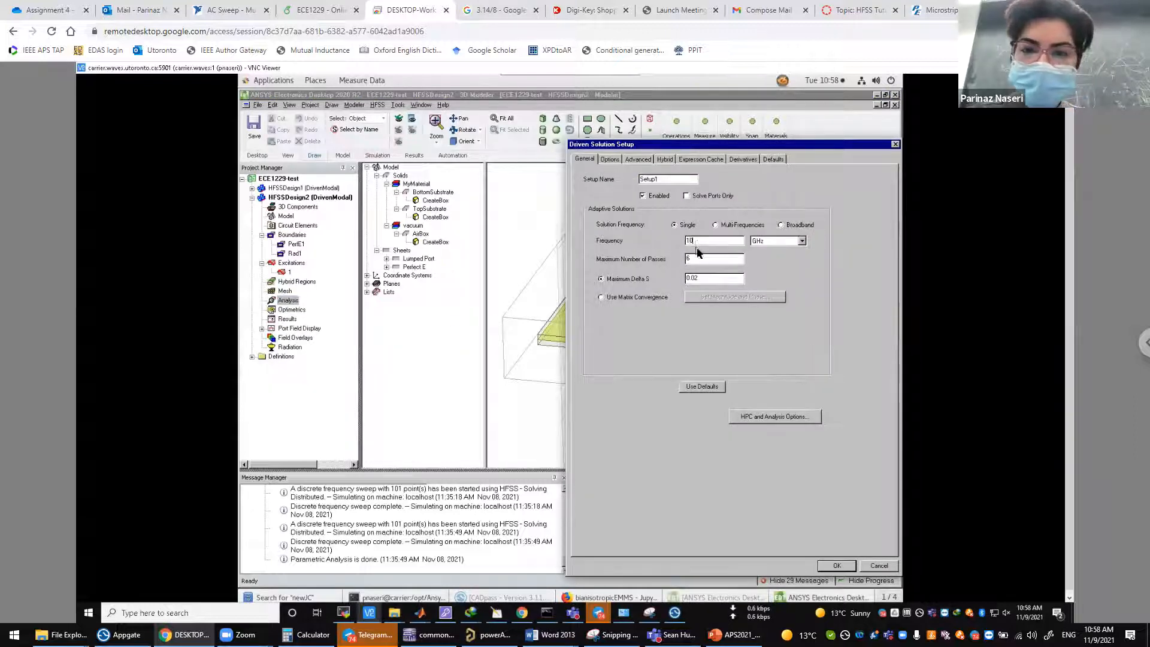
left_click(698, 260)
type("30")
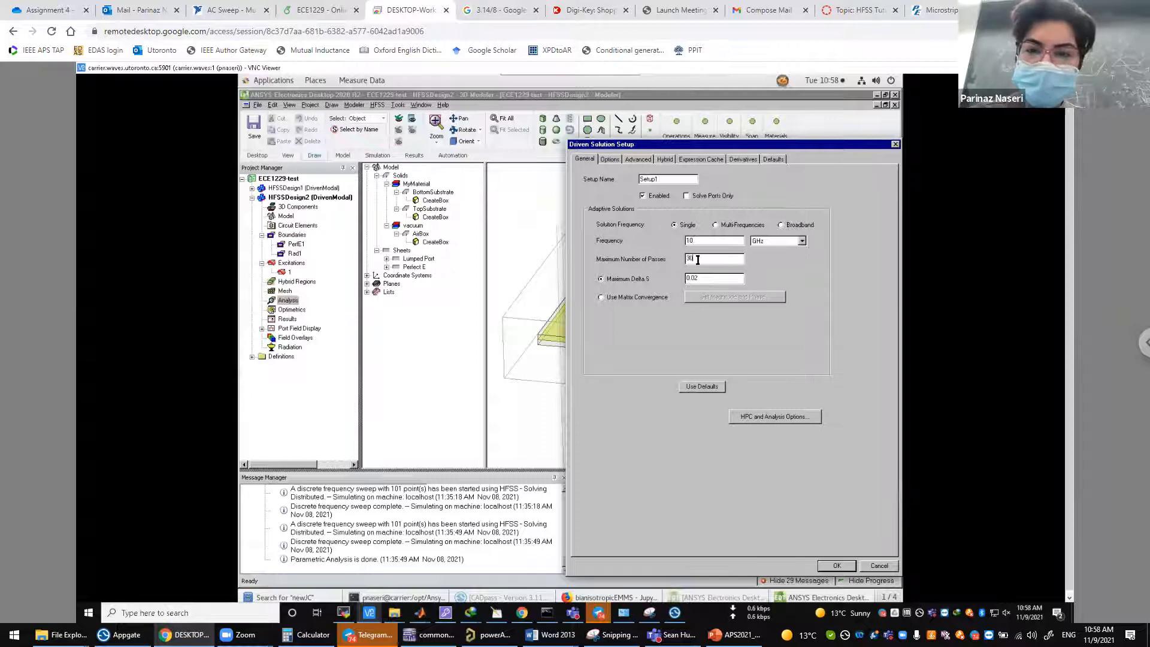
- Set the setup's minimum converged passes to 3 and minimum number of passes to 5, and choose the iterative solver
left_click(609, 159)
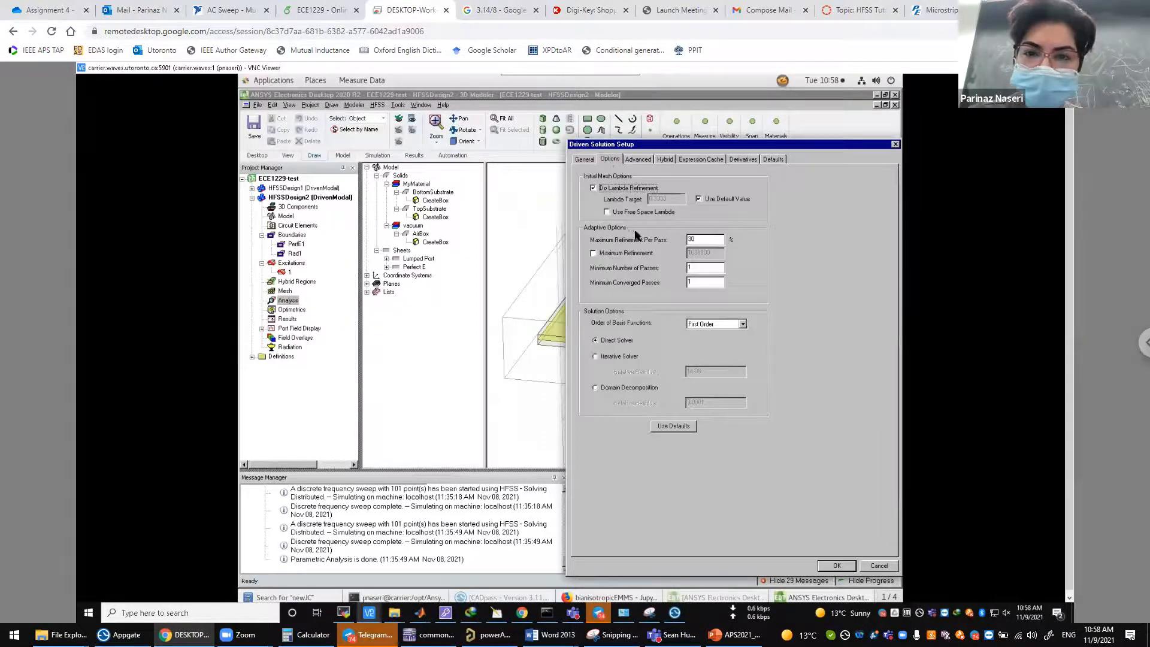
key("BackSpace")
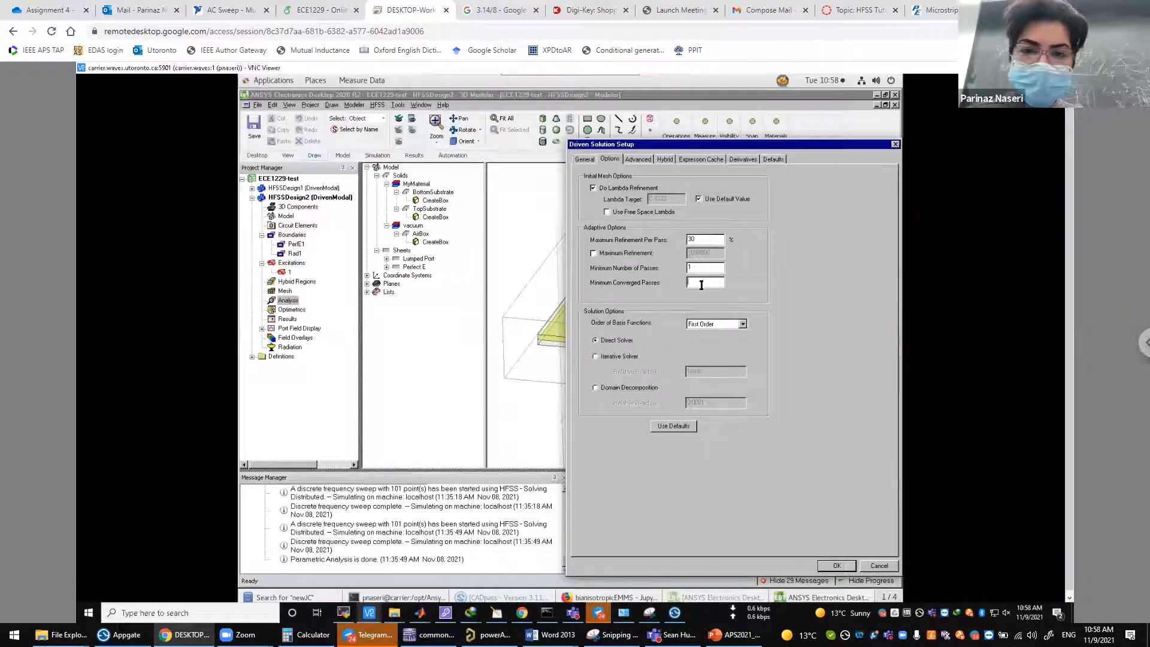
type("3")
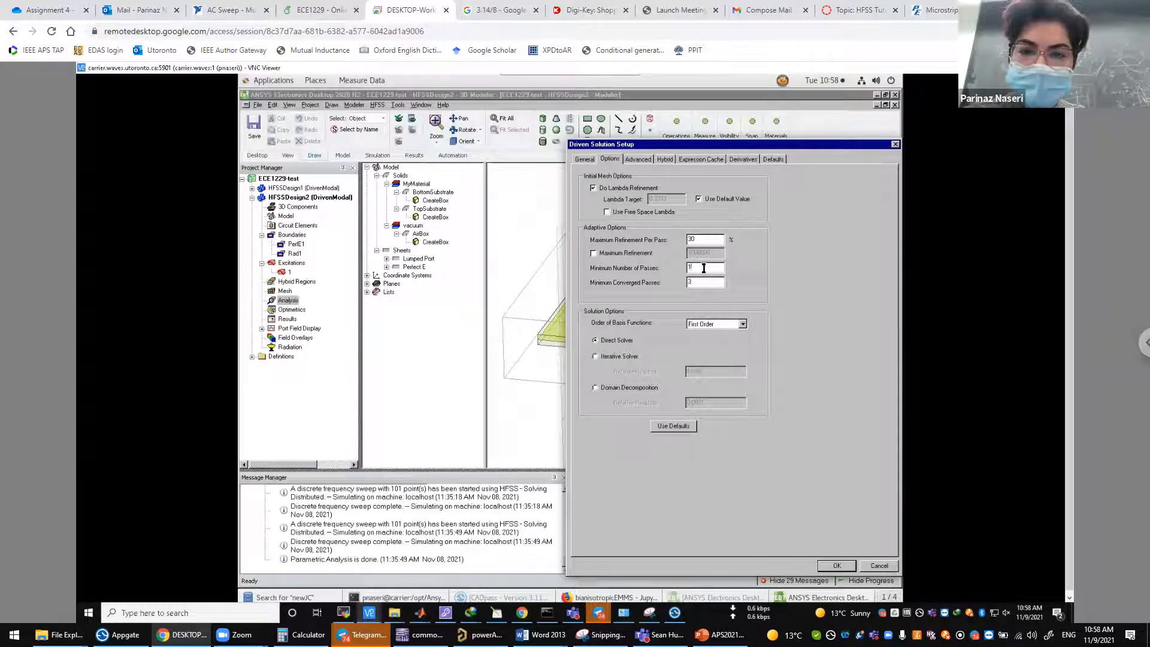
type("5")
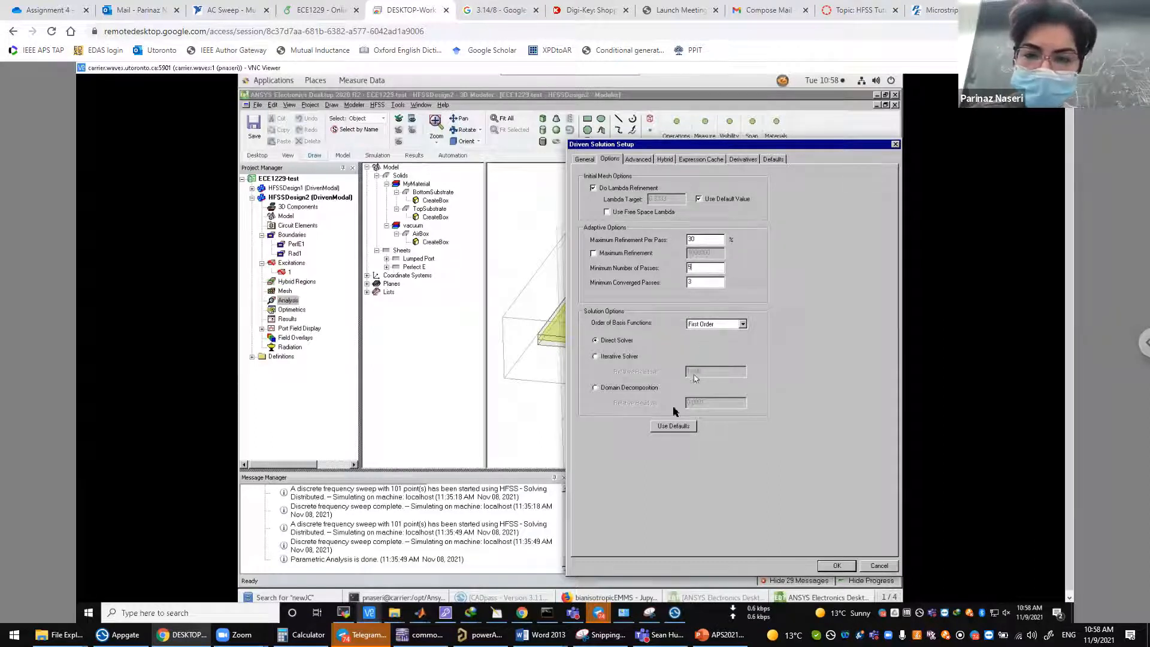
left_click(614, 357)
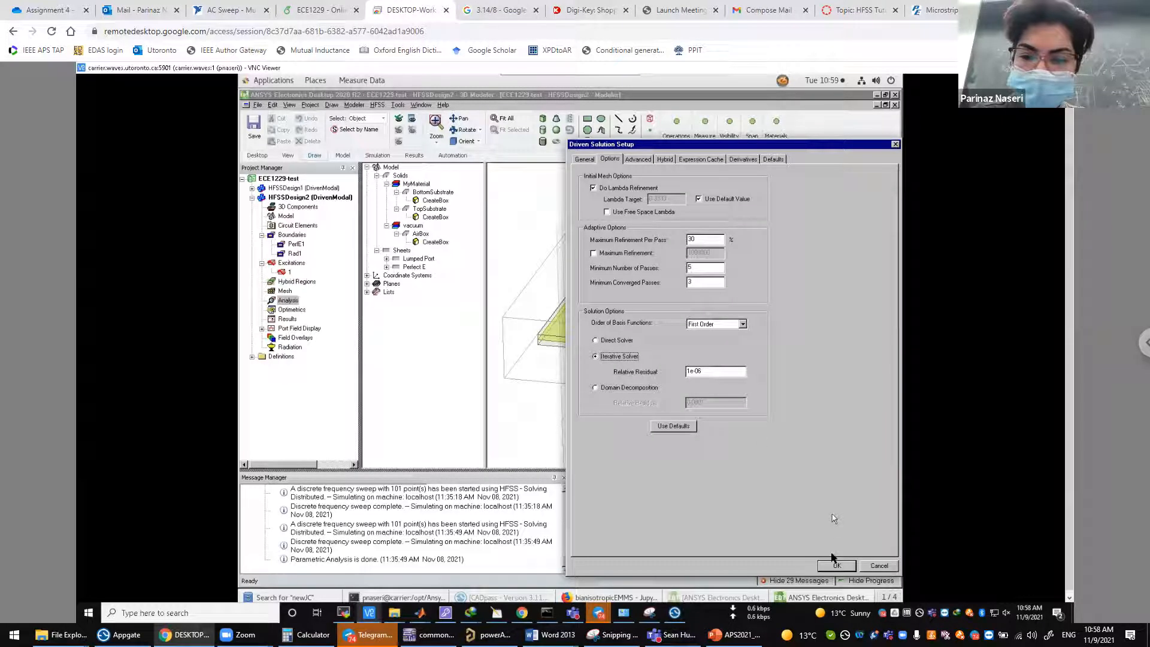
left_click(837, 566)
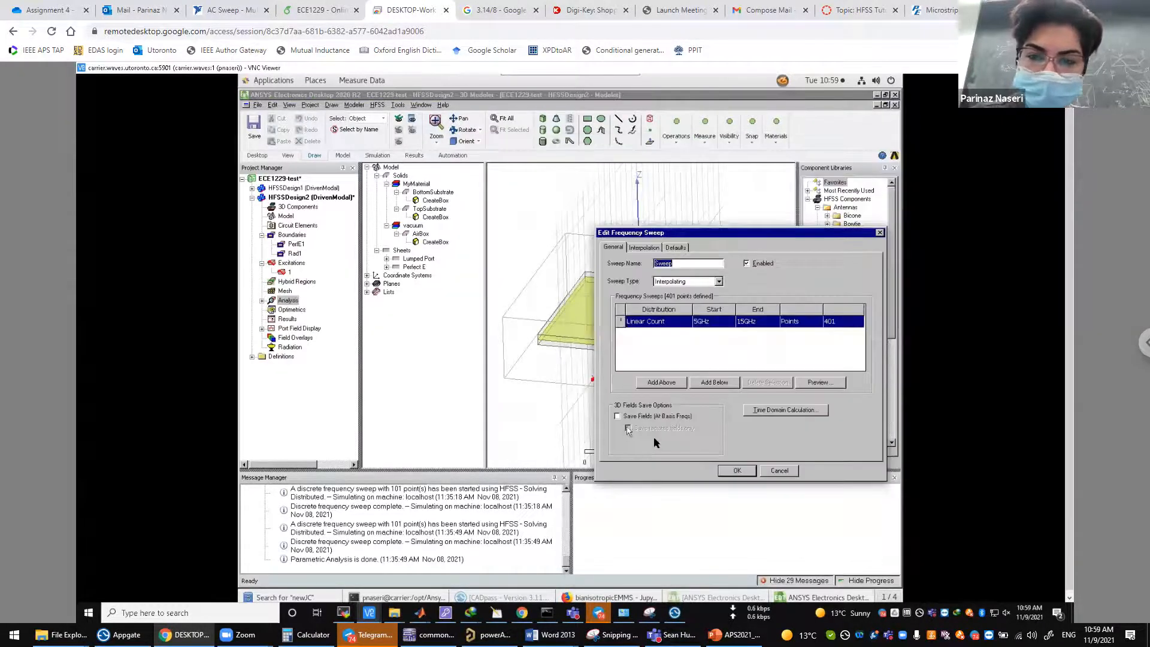
- Add an interpolating frequency sweep from 5 to 15 GHz with a linear count of 401 points
left_click(837, 322)
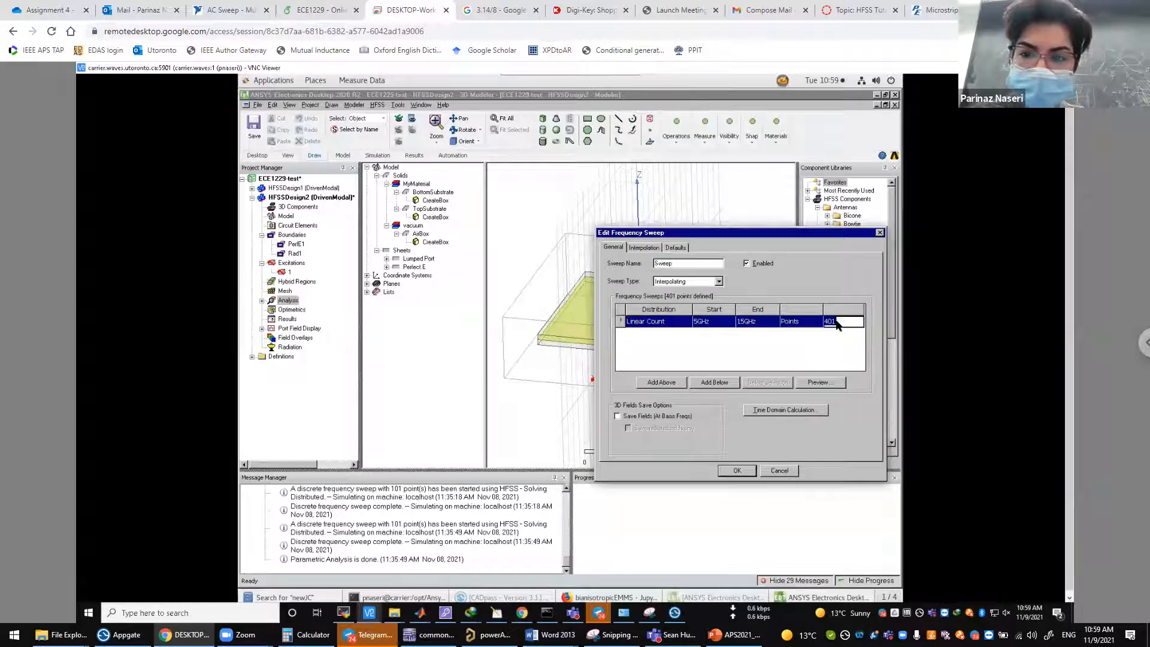
left_click(746, 472)
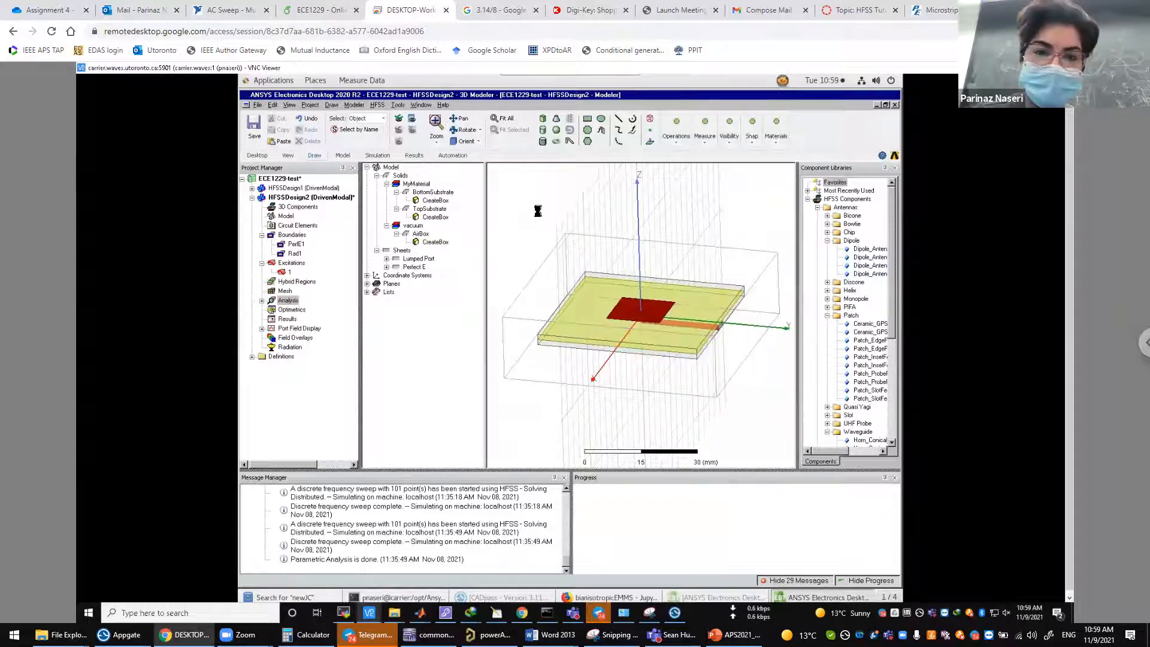
- Insert an infinite-sphere far-field setup with theta starting at -180 deg
right_click(289, 348)
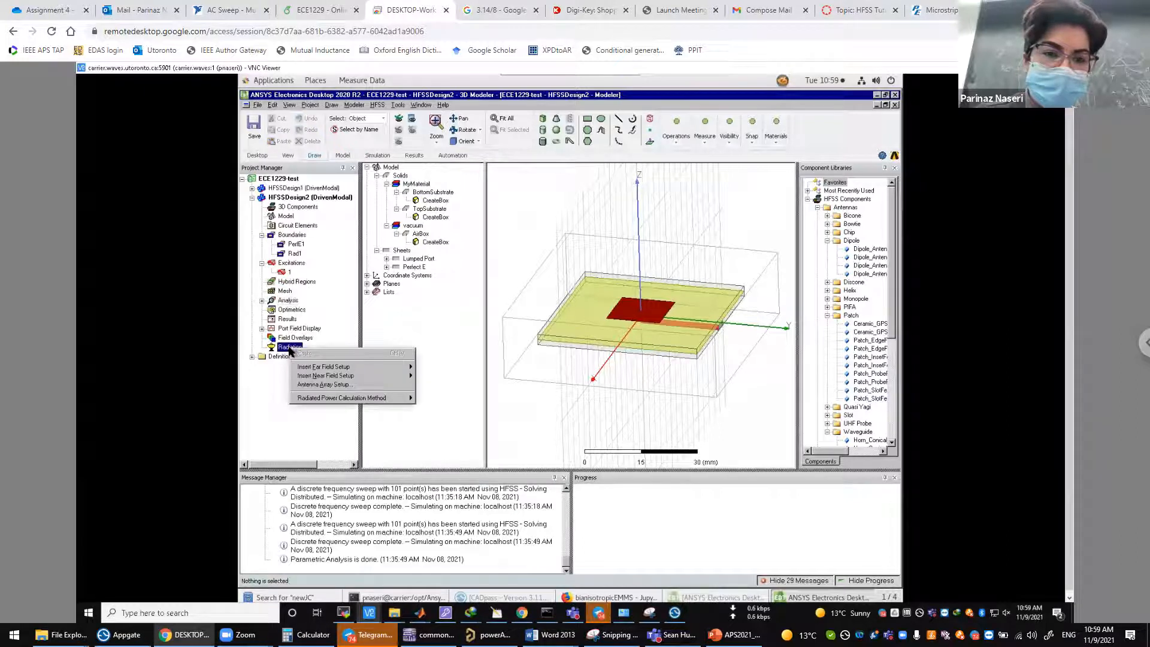
mouse_move(386, 366)
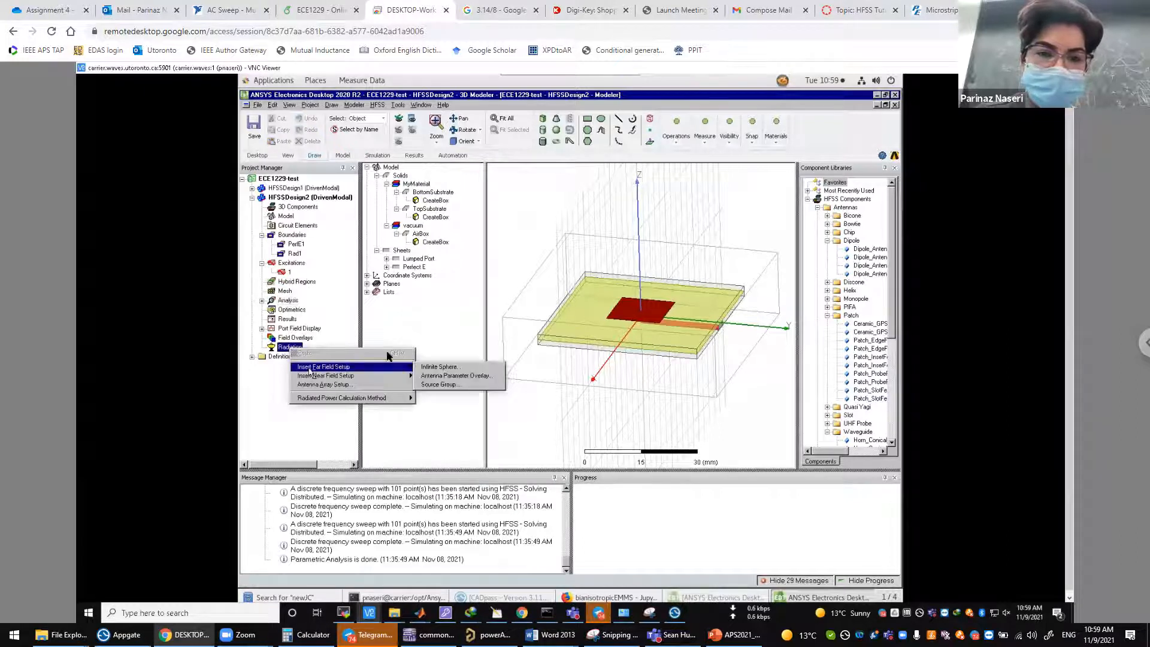
left_click(440, 367)
left_click(708, 361)
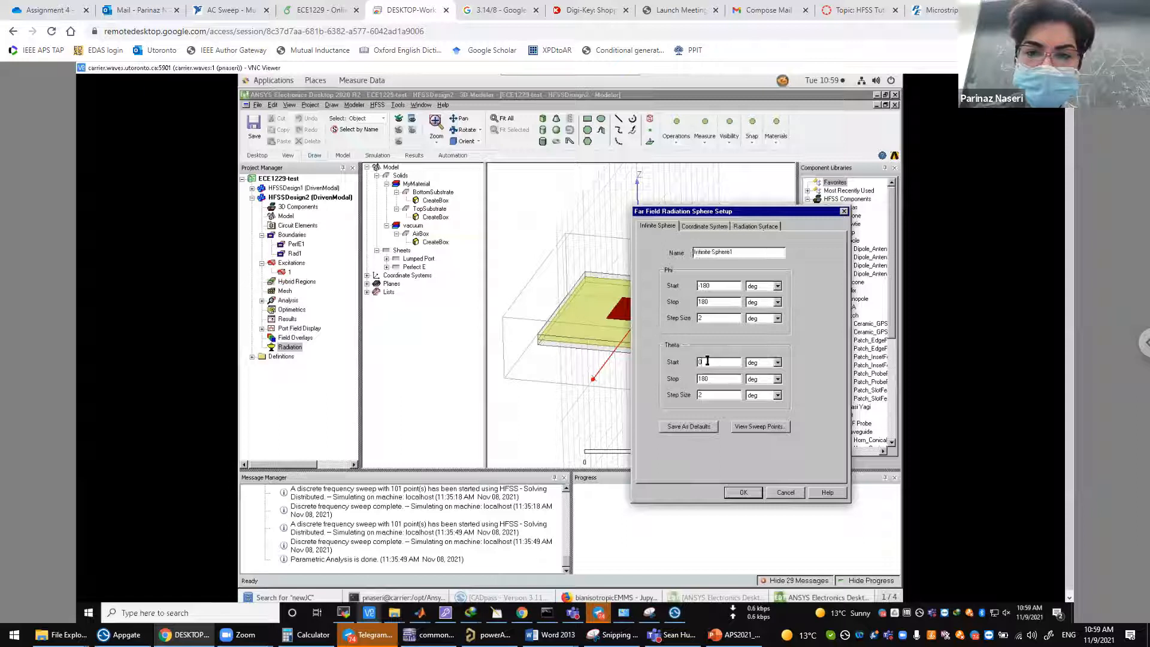
type("-180")
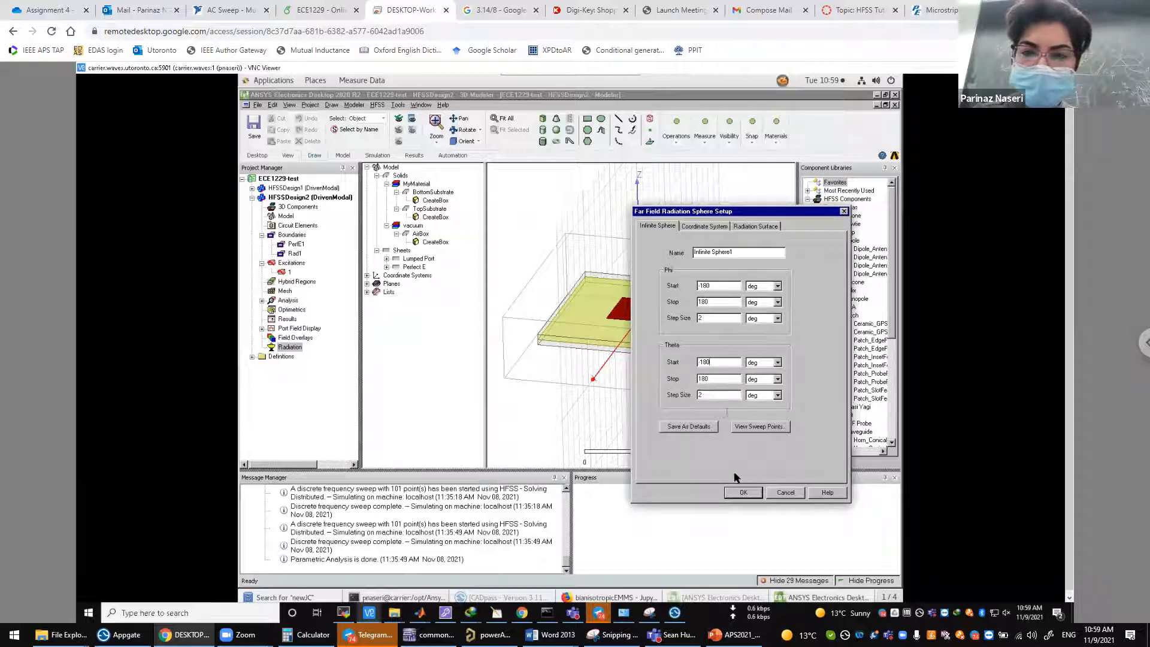
left_click(743, 493)
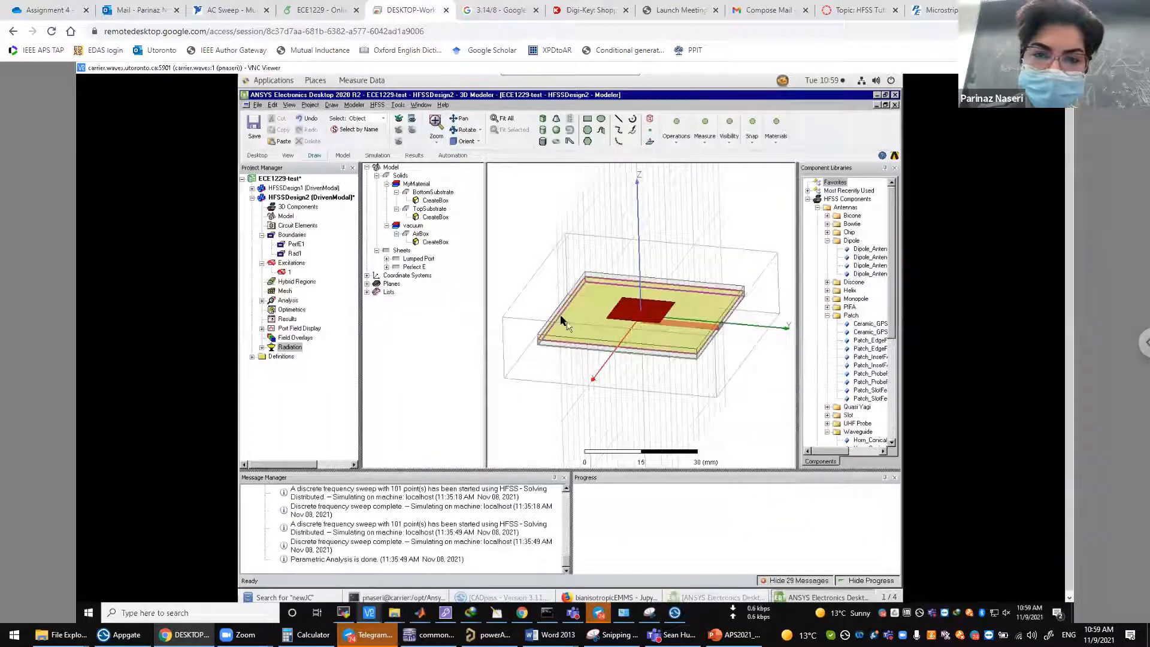
left_click(513, 234)
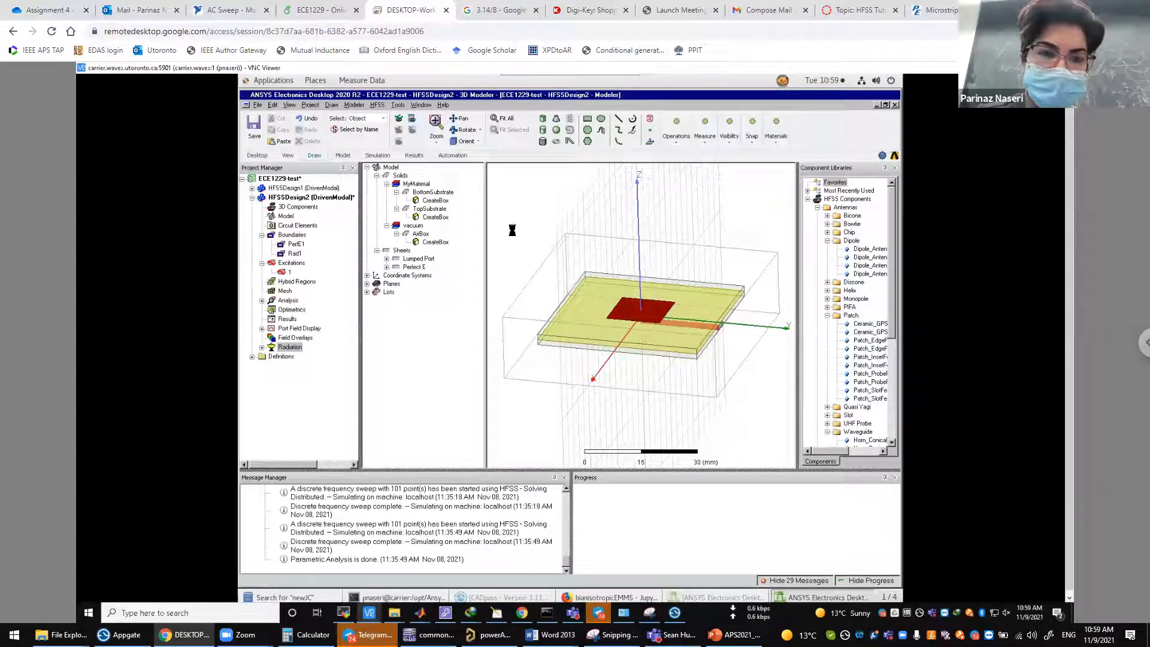
- Run the analysis of the 10 GHz solution setup and orient the model to a top-down view of the patch
left_click(262, 301)
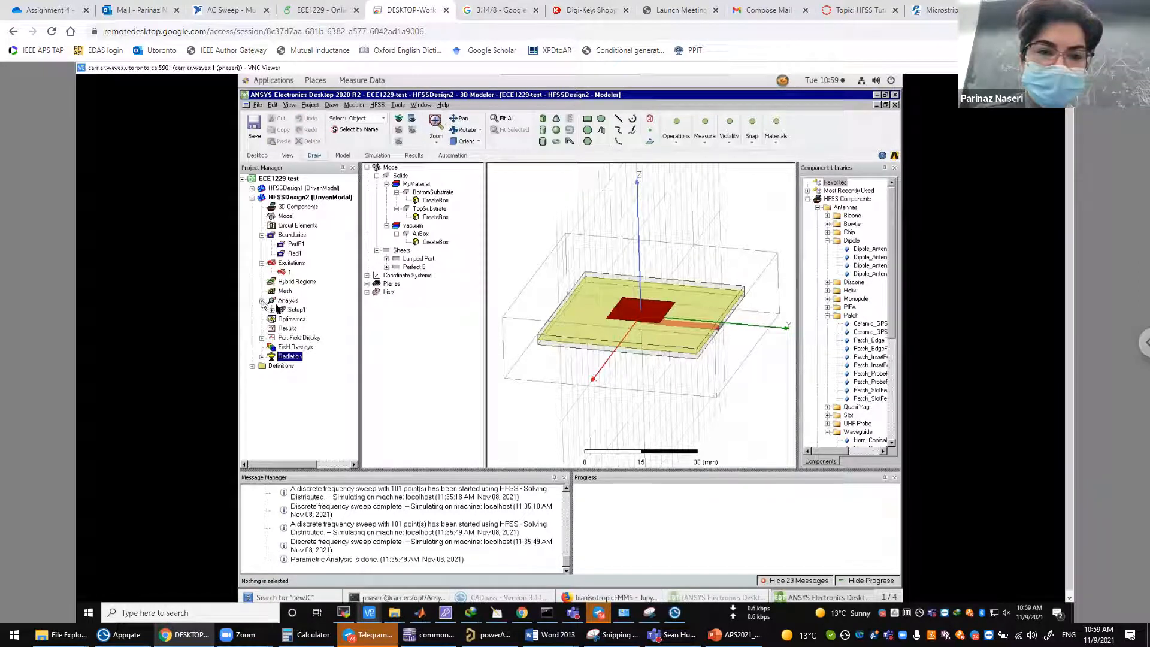
left_click(296, 309)
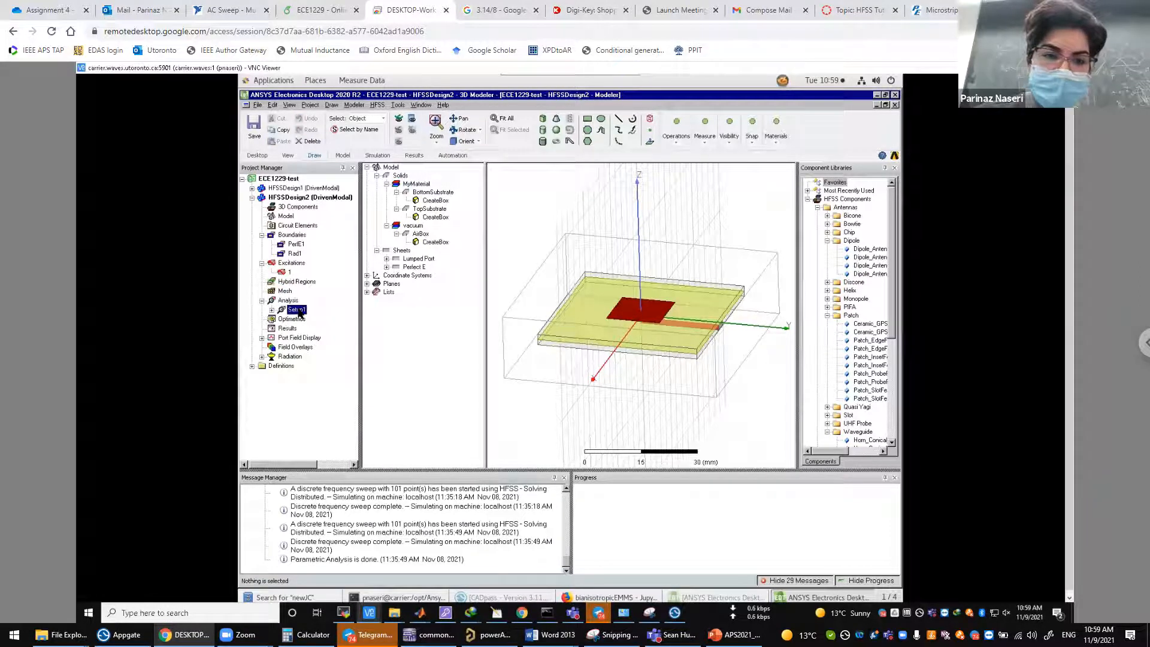
right_click(299, 313)
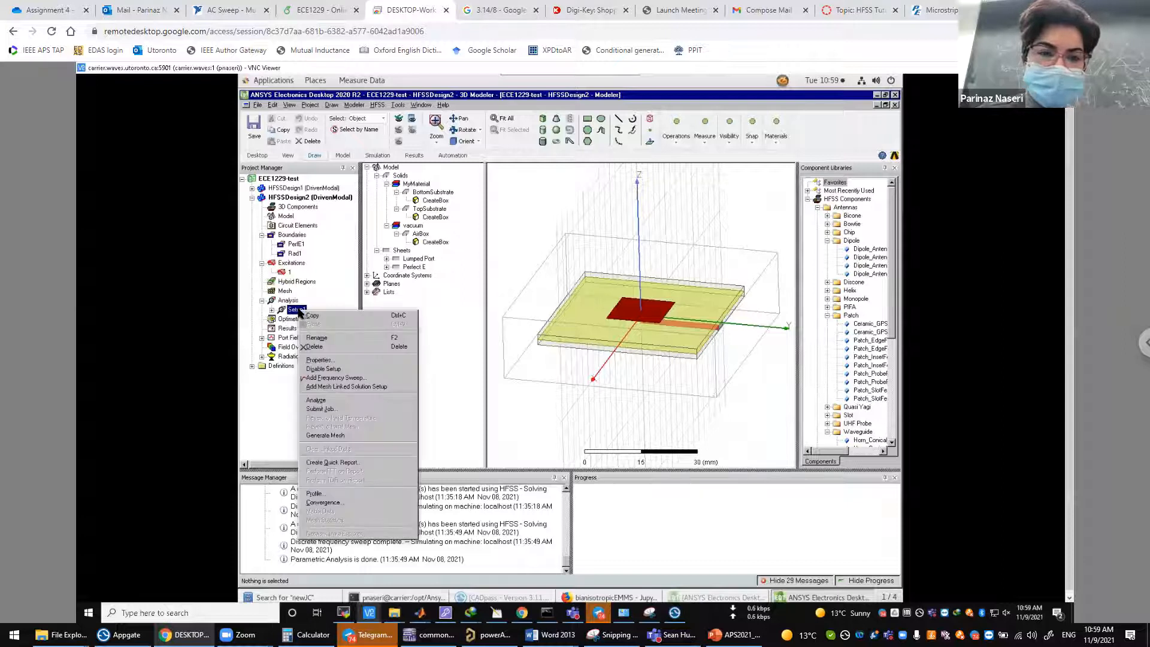
left_click(320, 401)
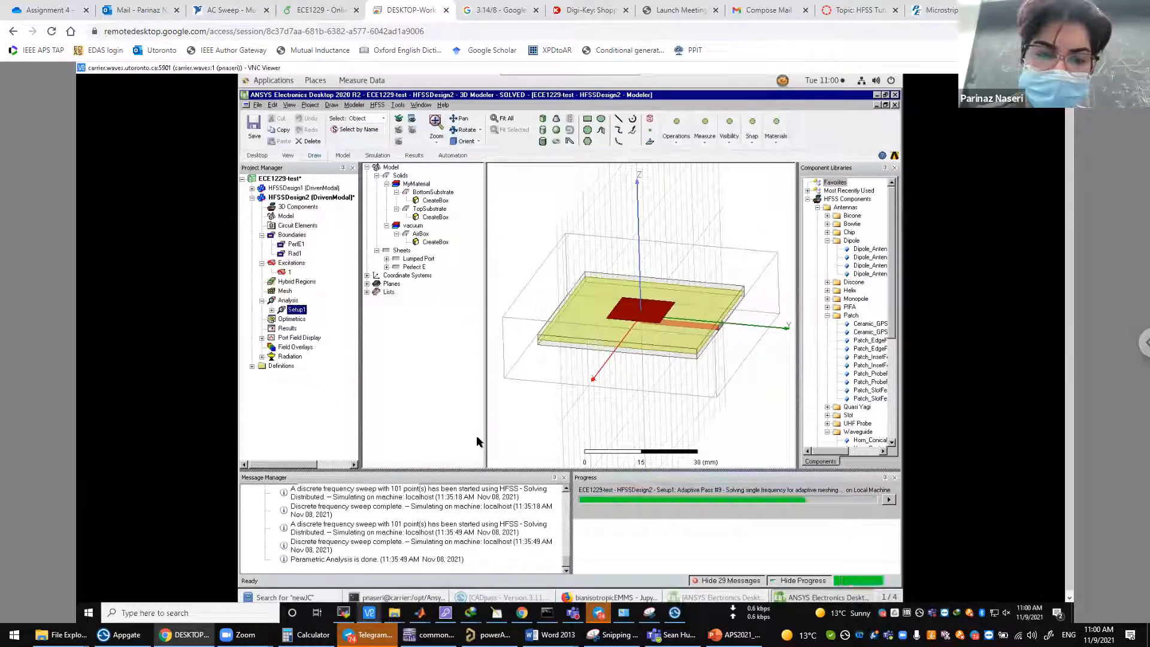
left_click(478, 143)
left_click(481, 161)
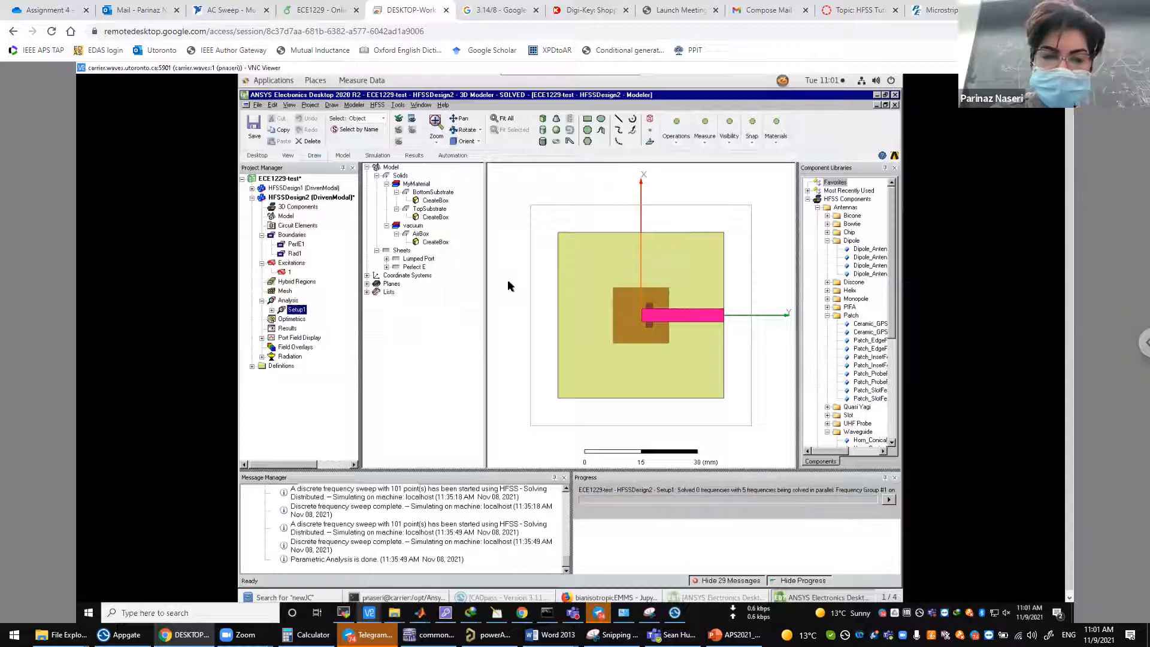
- Create a rectangular modal solution data report of S(1,1) in dB over the frequency sweep
right_click(287, 327)
mouse_move(301, 349)
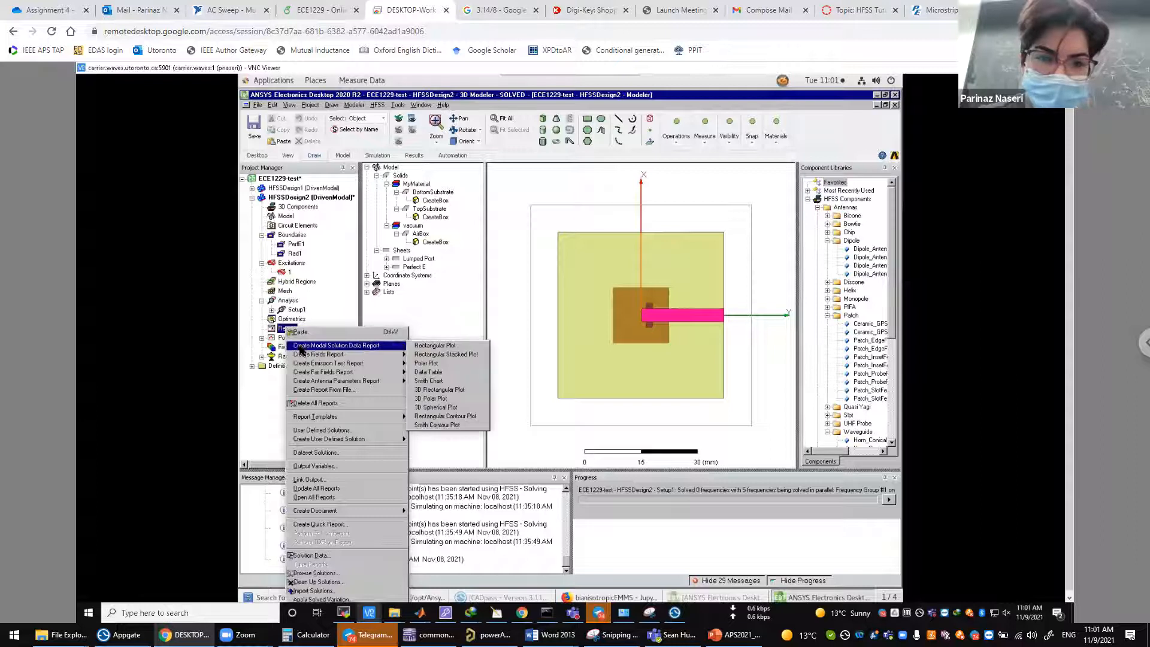
left_click(424, 352)
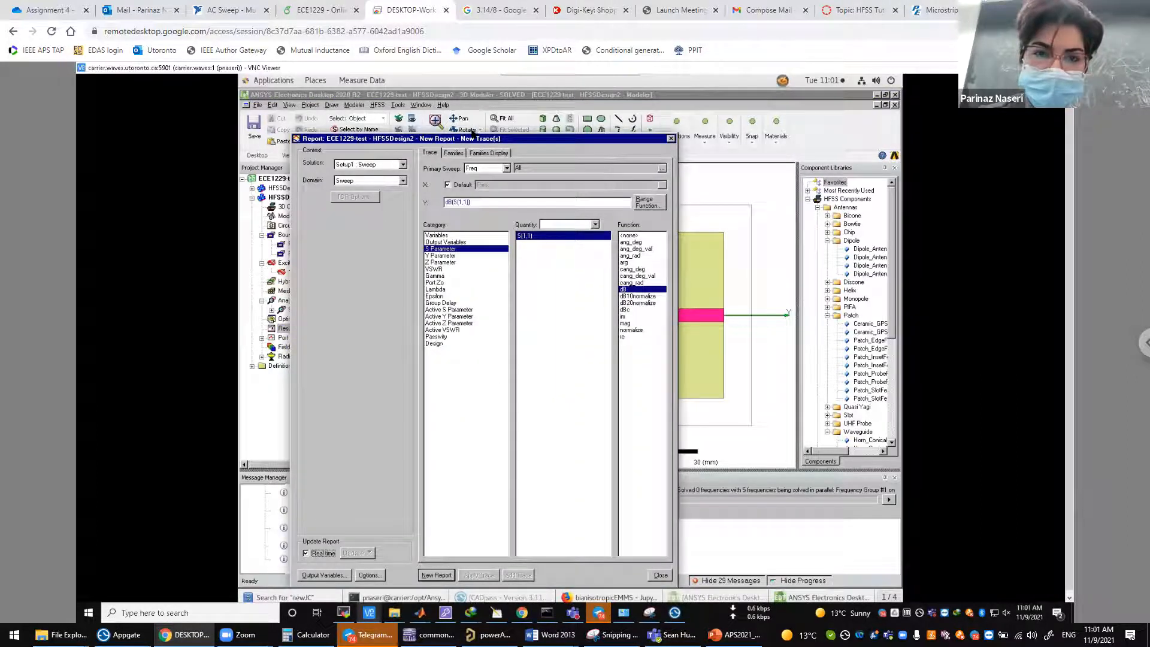
mouse_move(476, 137)
left_mouse_down()
mouse_move(470, 226)
mouse_move(453, 236)
mouse_move(478, 176)
left_mouse_up()
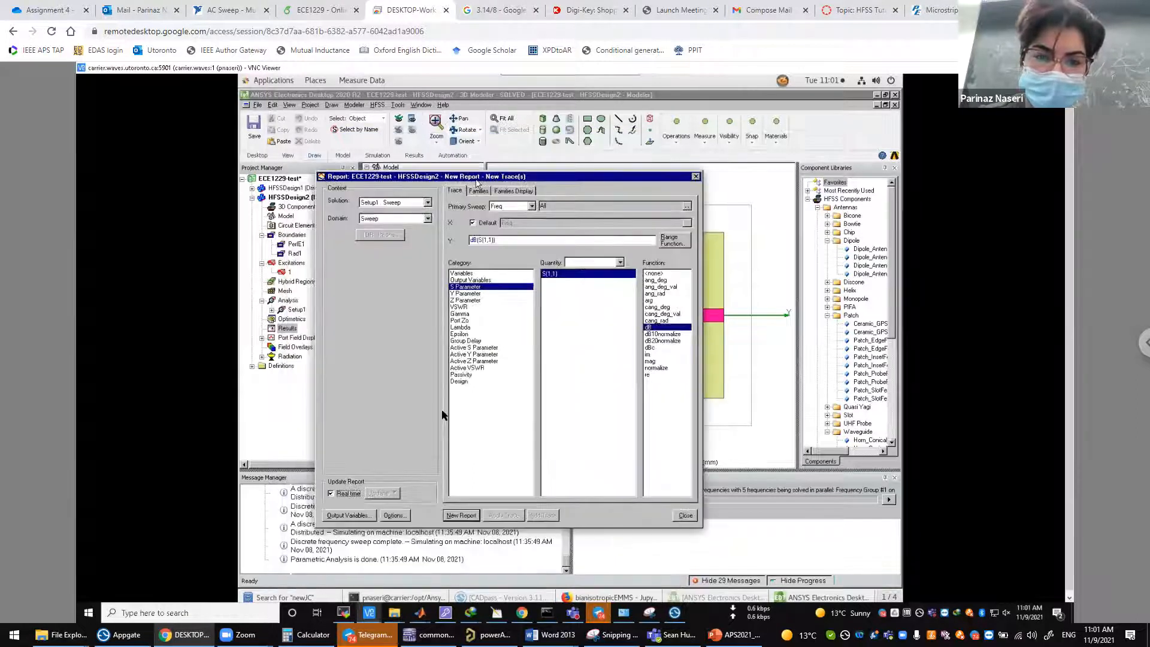
left_click(469, 516)
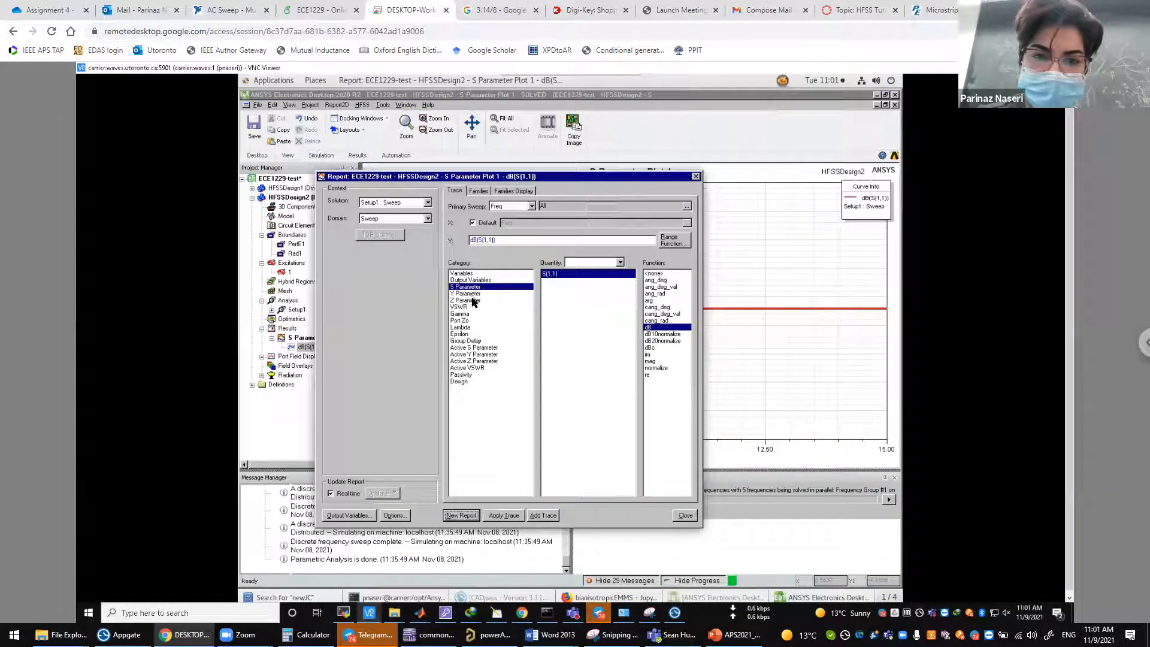
- Create a second report plotting the real and imaginary parts of Z(1,1), and close the report settings
left_click(473, 300)
left_click(652, 361)
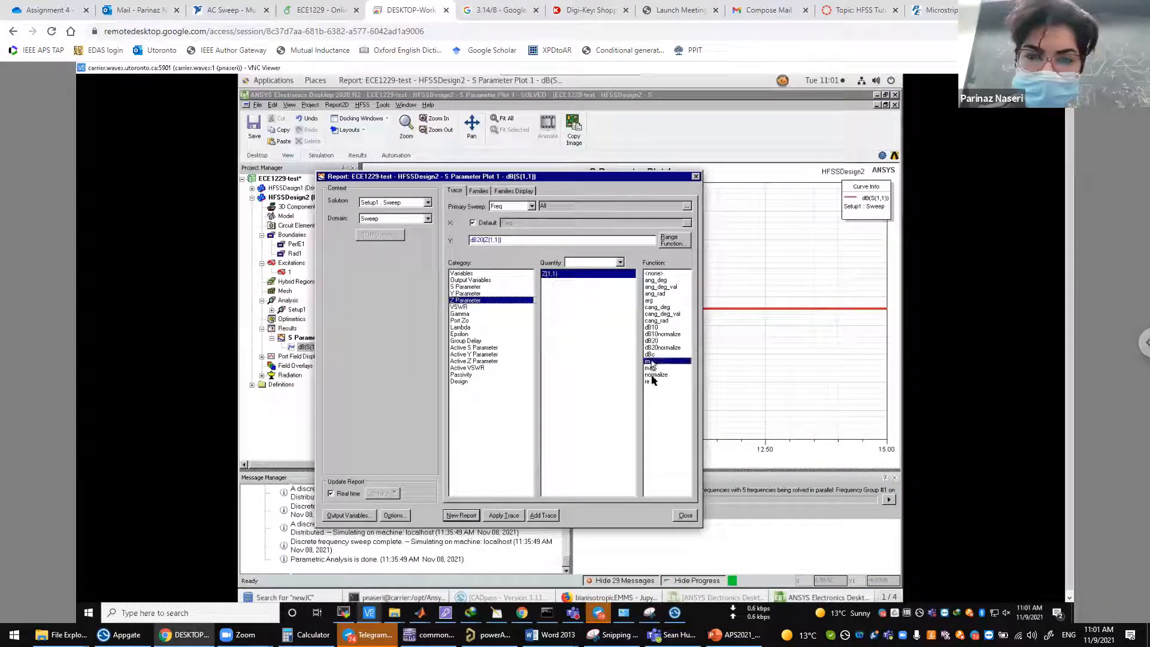
left_click(651, 381, "ctrl")
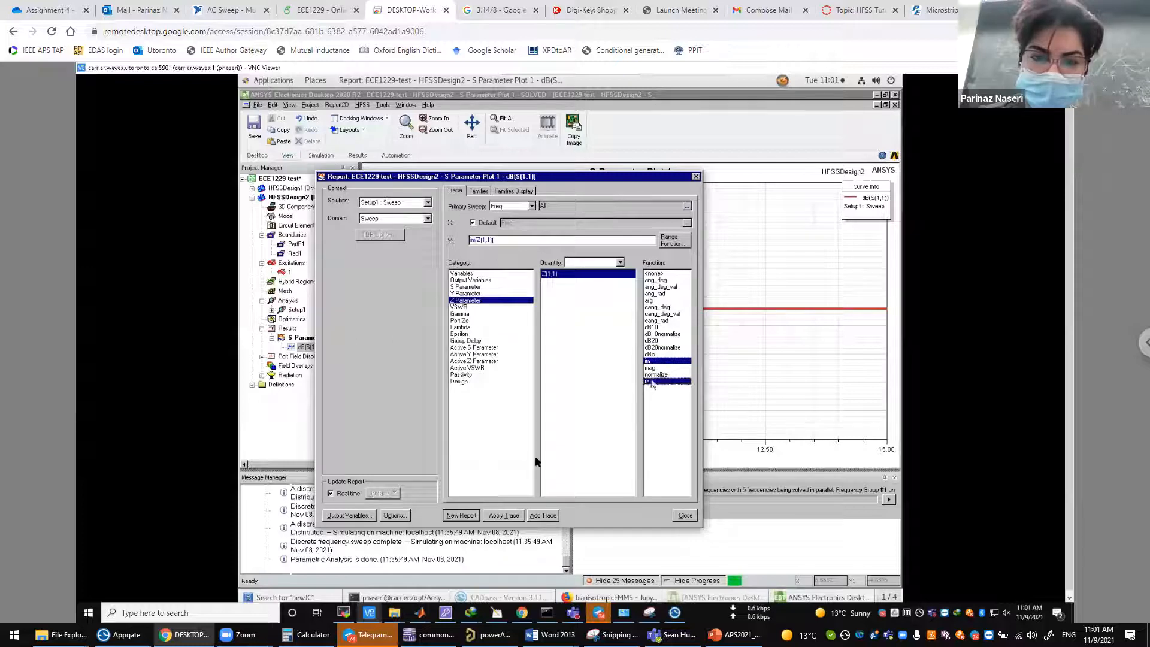
left_click(469, 516)
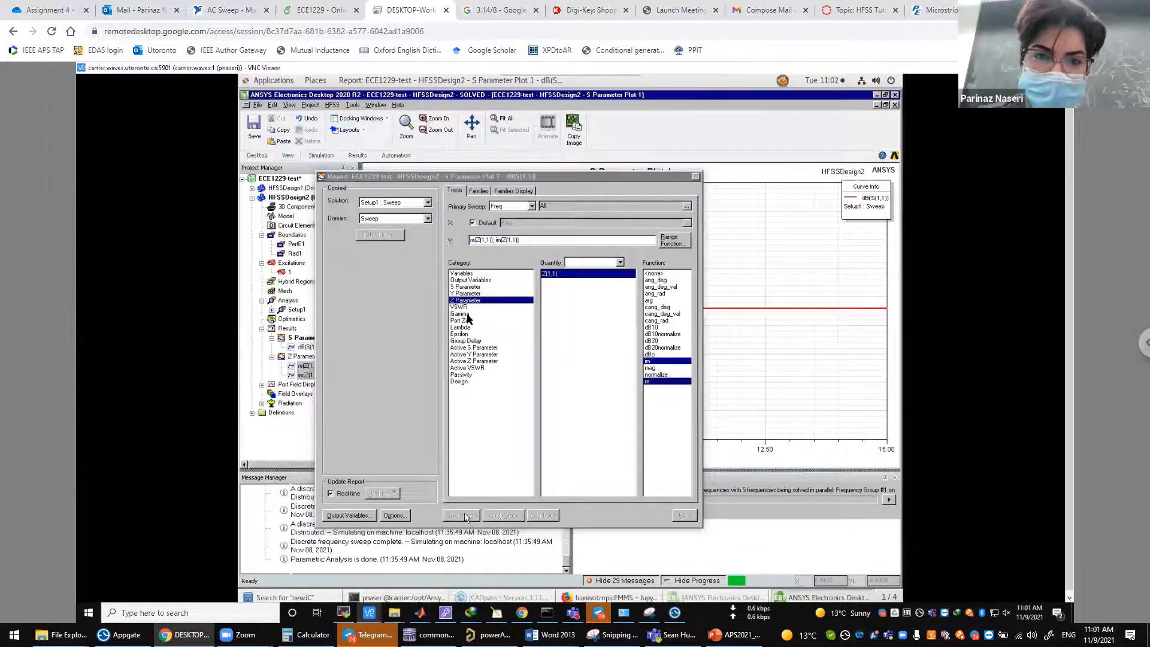
left_click(696, 178)
- Set up a rectangular far-fields report of GainTotal in dB against theta, using the last adaptive solution and the infinite sphere
left_click(283, 330)
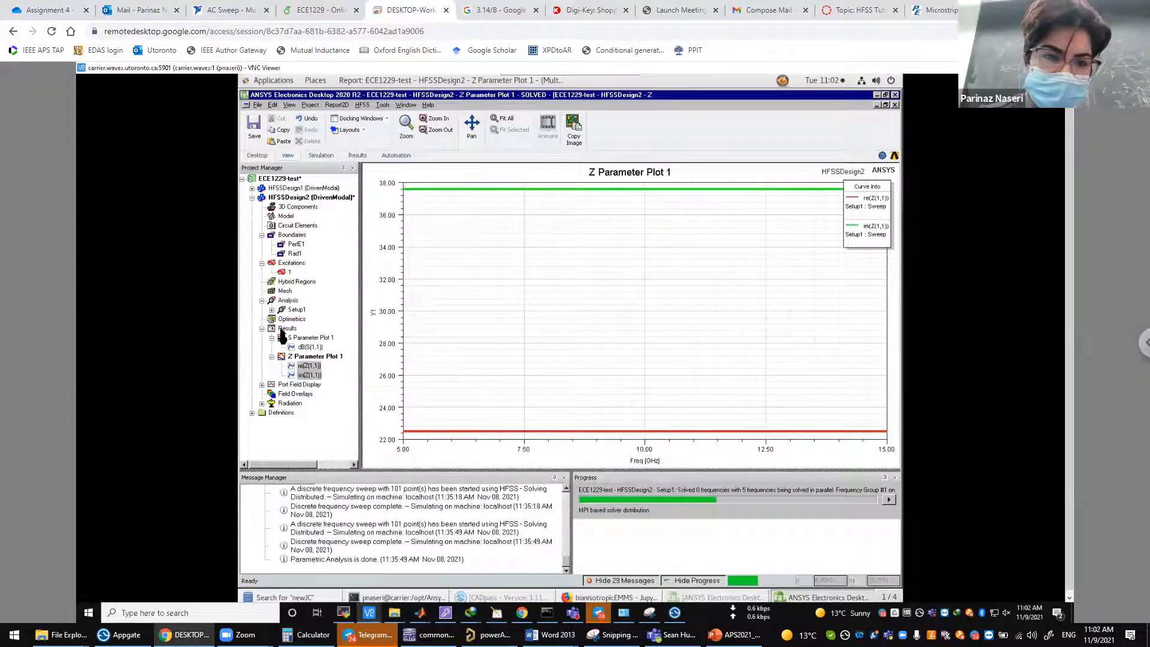
right_click(282, 333)
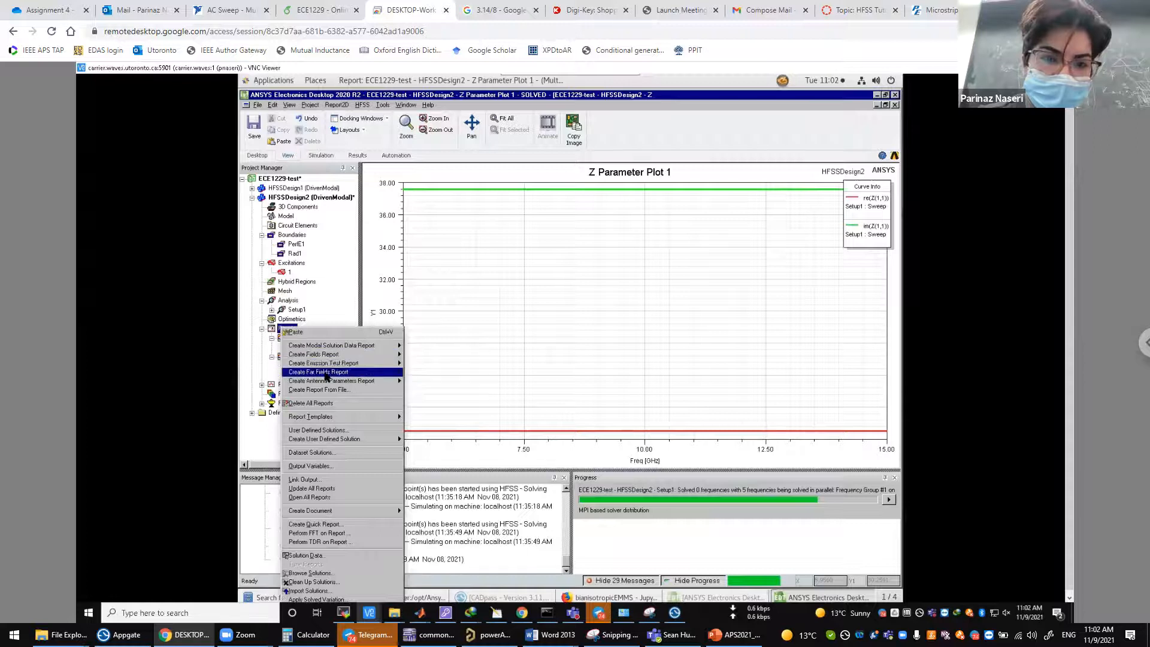
mouse_move(359, 372)
left_click(431, 372)
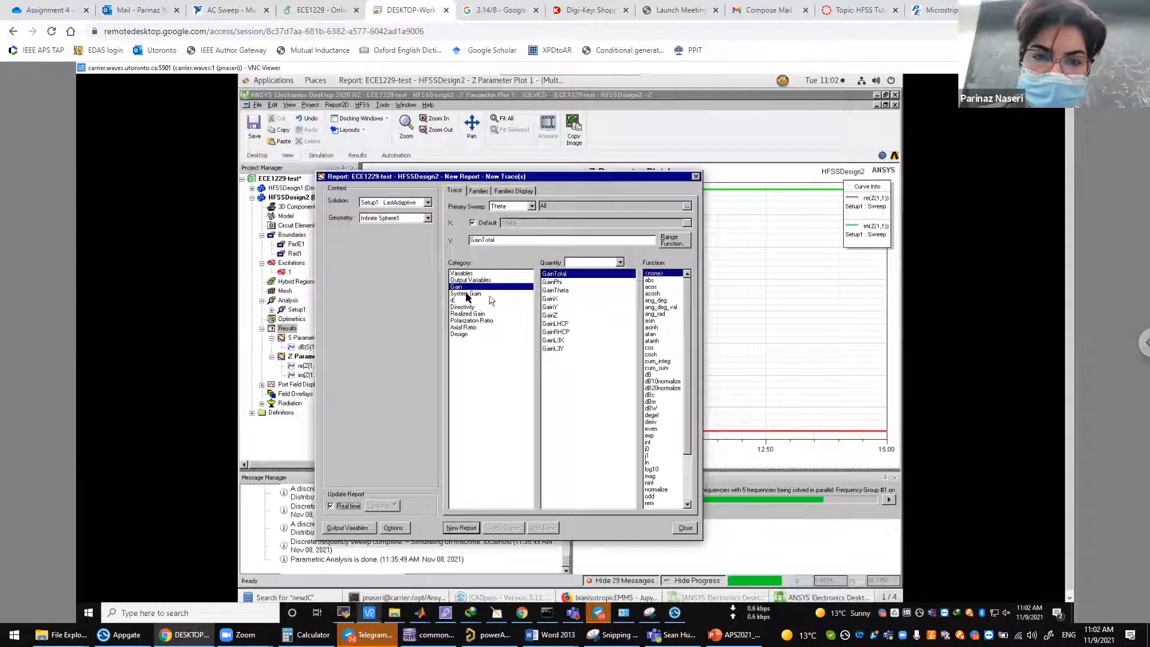
left_click(460, 308)
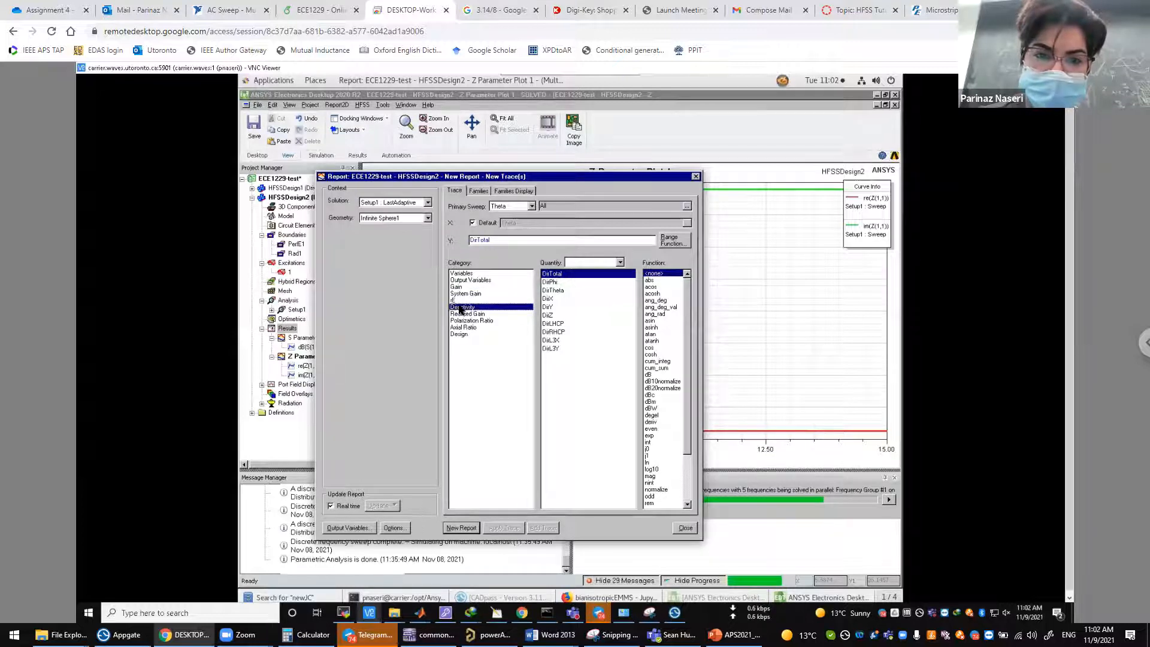
left_click(461, 287)
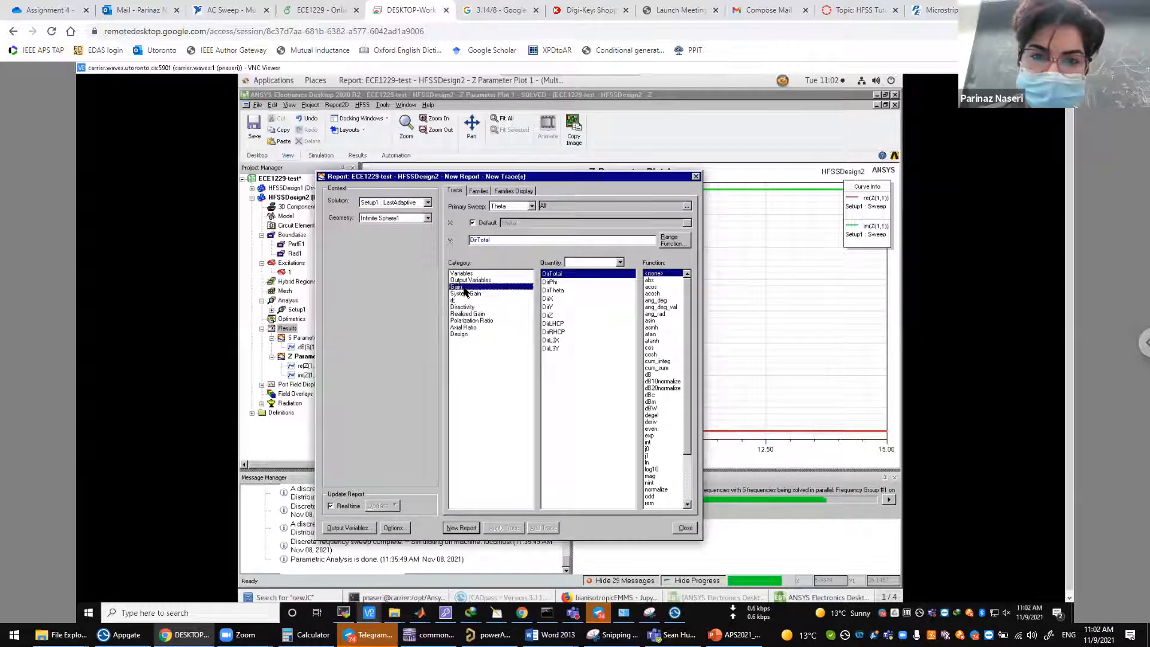
left_click(662, 375)
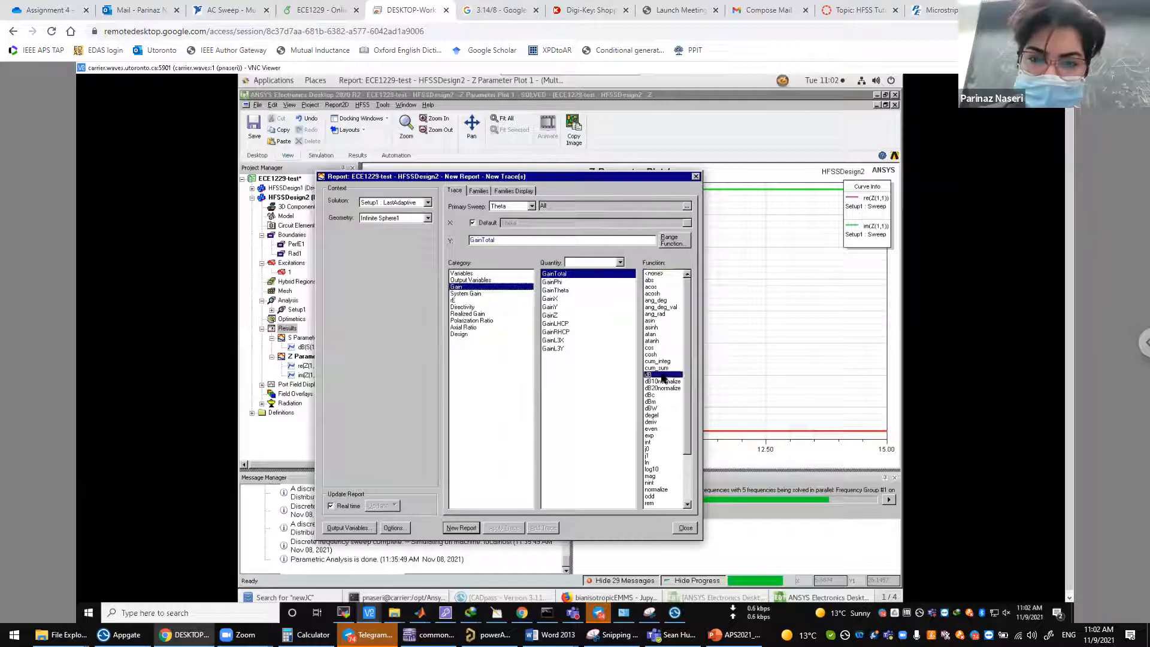
- Limit the gain report's phi values to 0deg and 90deg, create the plot and close the report settings
left_click(480, 191)
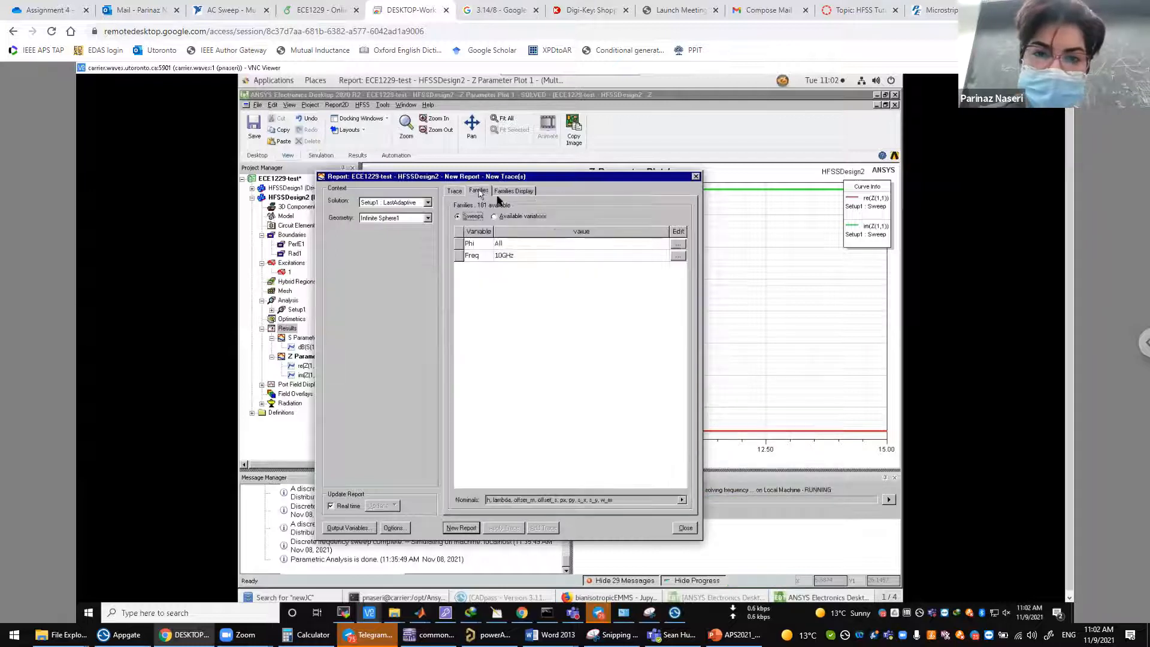
left_click(677, 244)
left_click(705, 305)
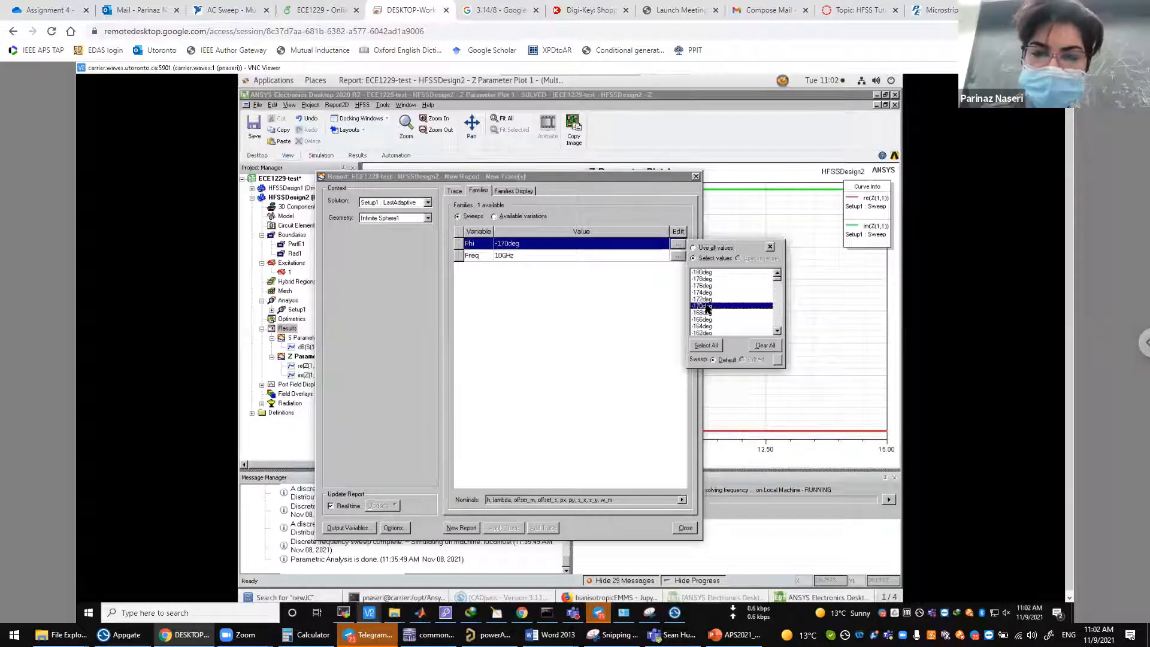
key("0")
scroll(740, 313, "down", 9)
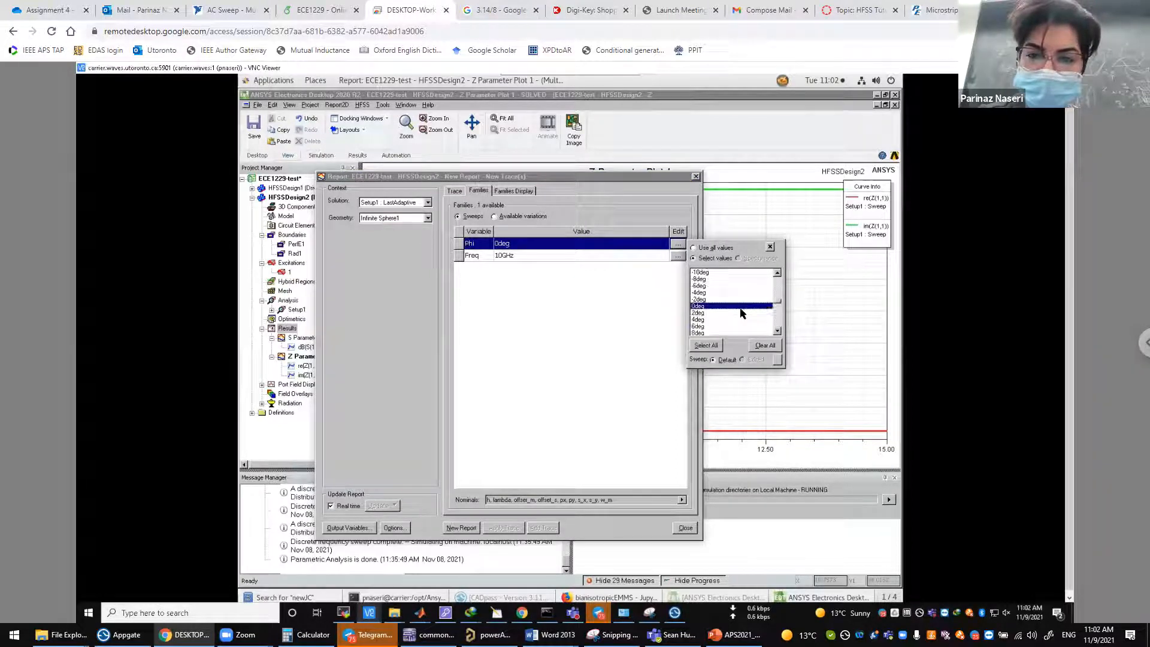
scroll(740, 313, "down", 4)
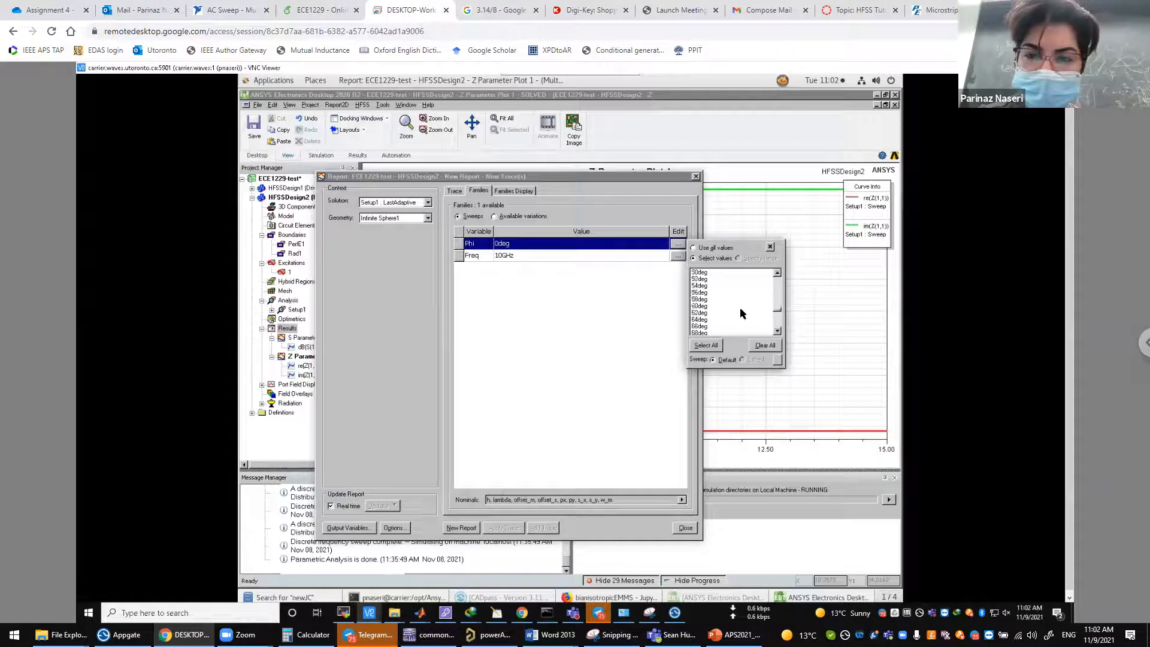
scroll(740, 313, "down", 3)
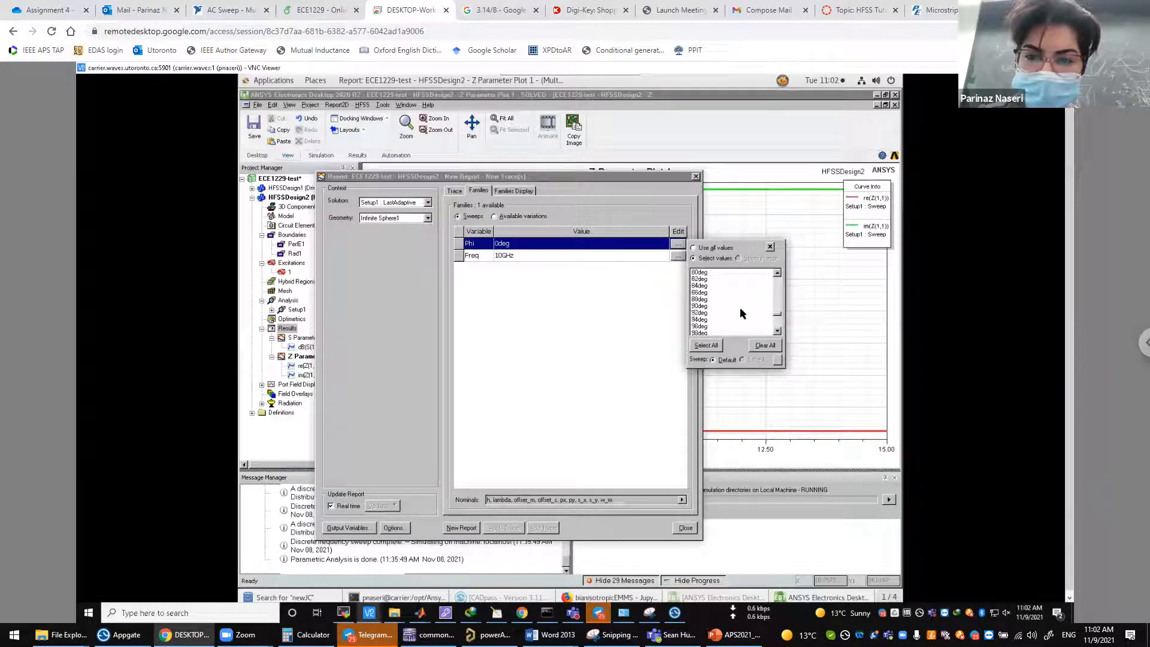
left_click(700, 306)
left_click(567, 364)
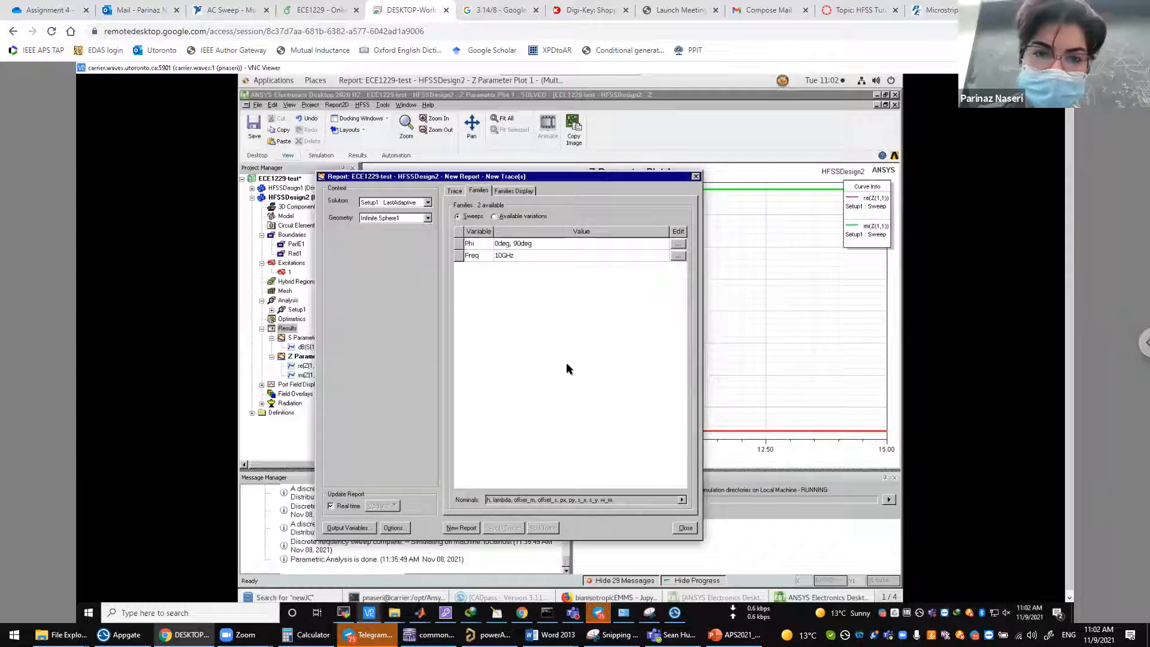
left_click(469, 529)
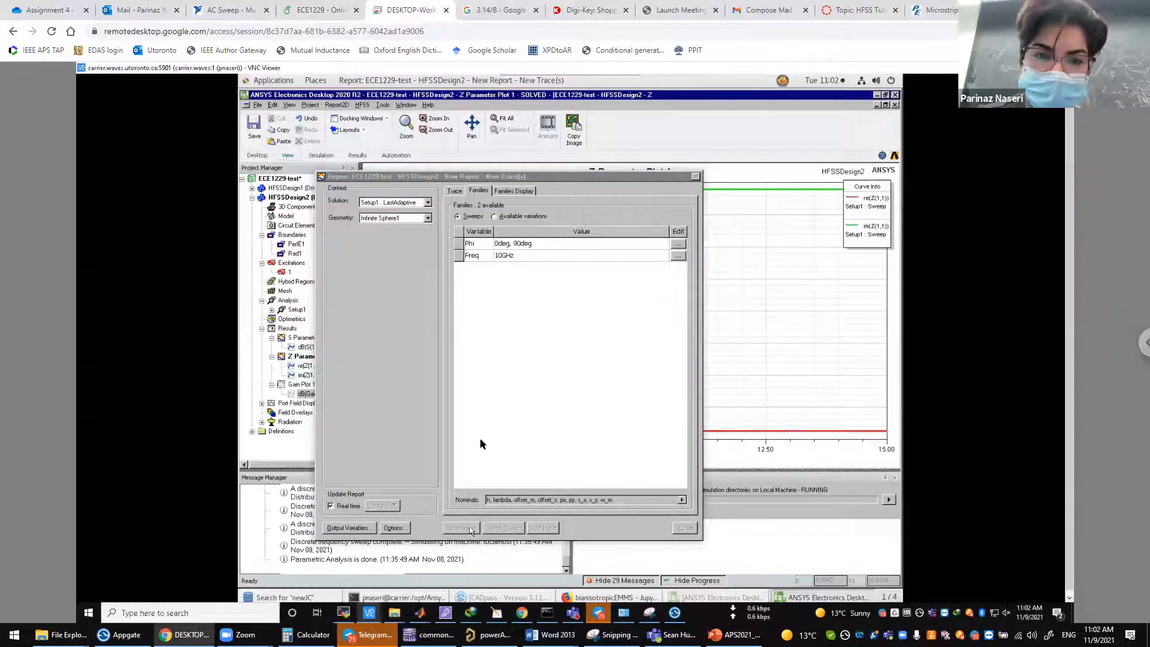
left_click(455, 191)
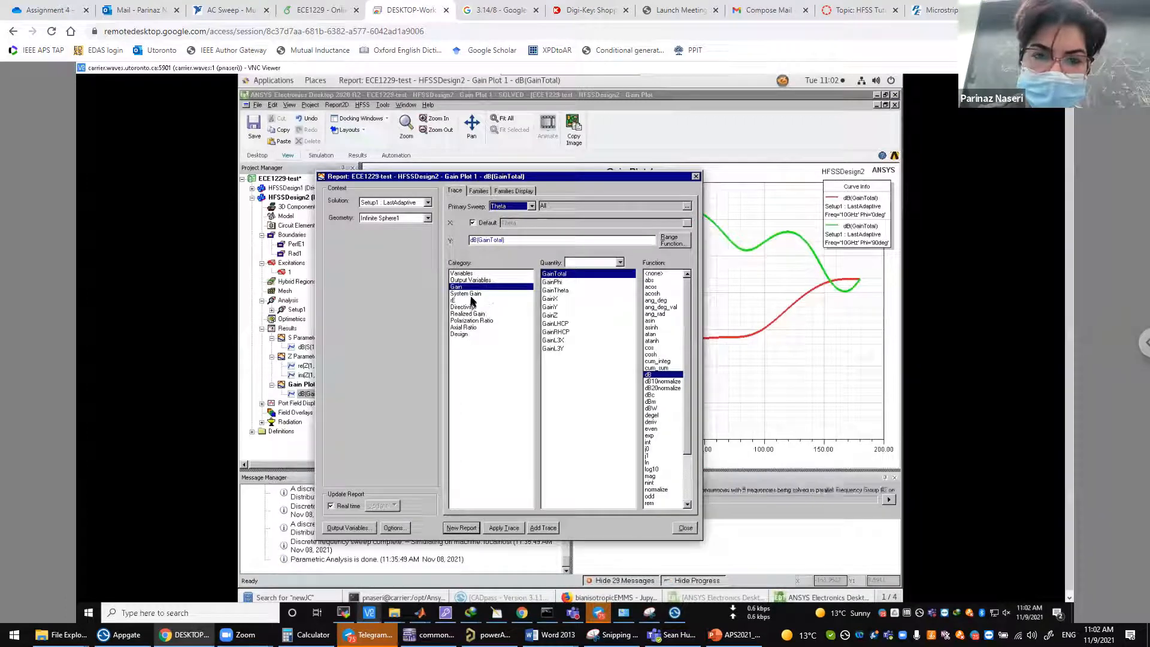
left_click(696, 178)
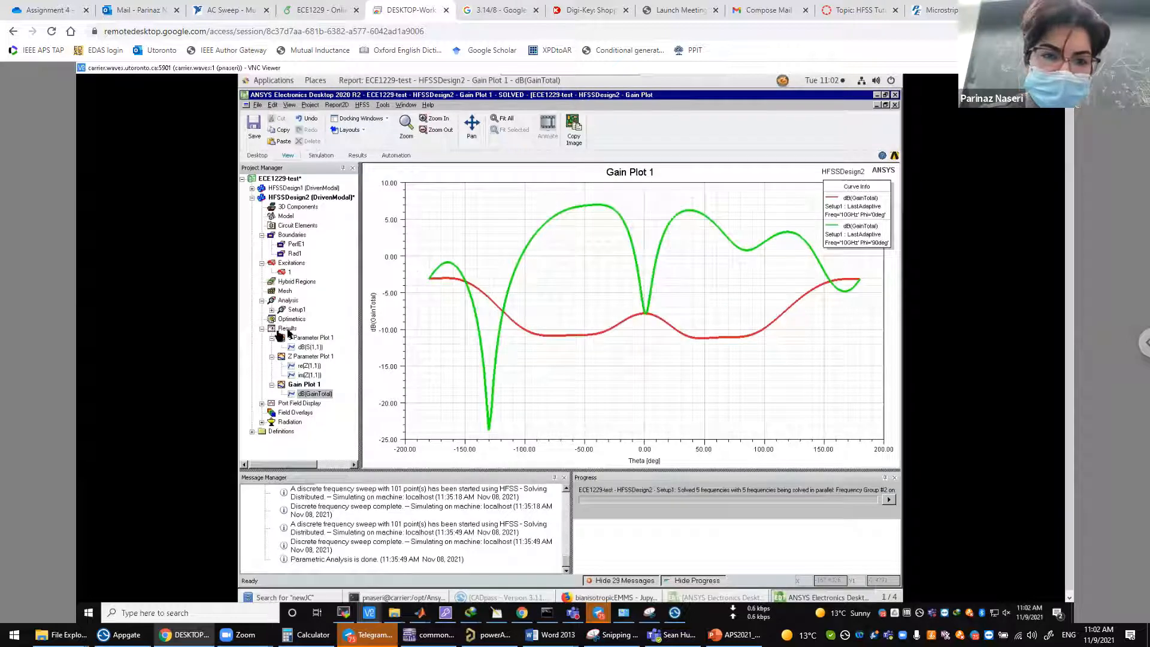
- Create a 3D polar far-fields plot of GainTotal in dB over all phi and theta values, and close the report settings
right_click(288, 329)
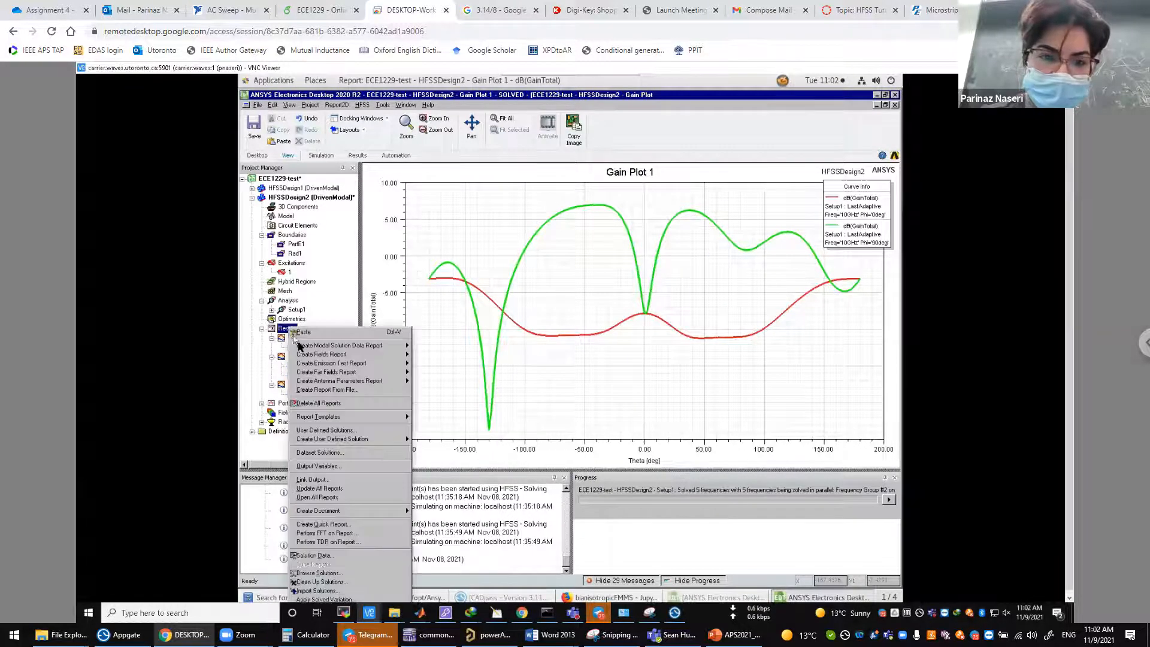
mouse_move(317, 371)
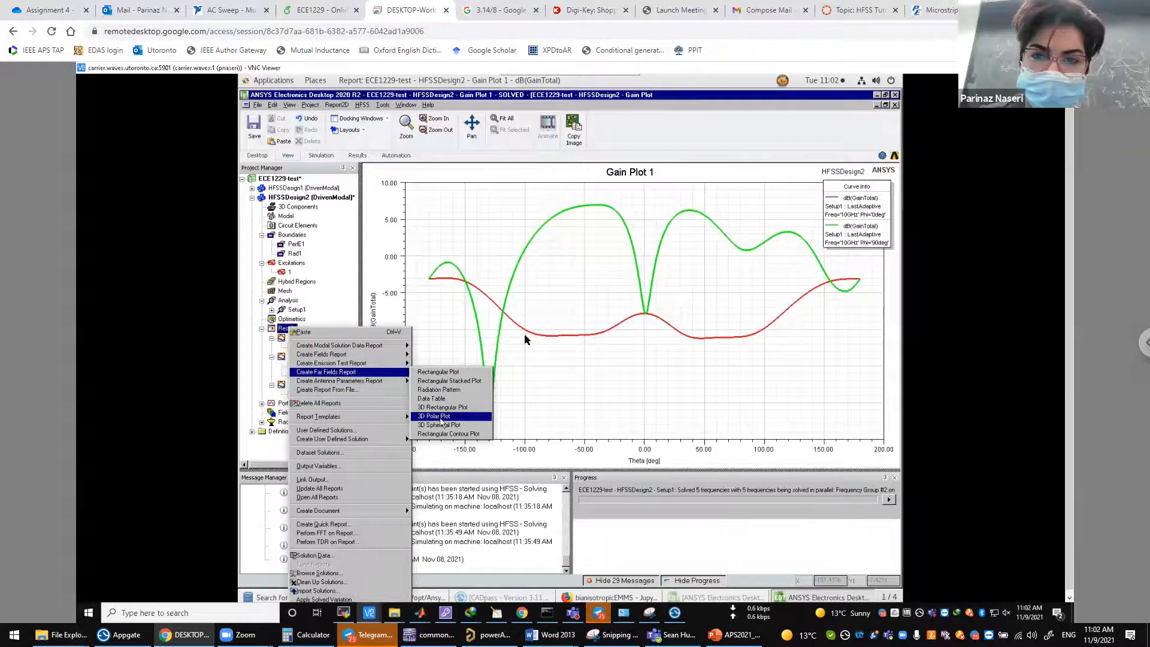
left_click(441, 417)
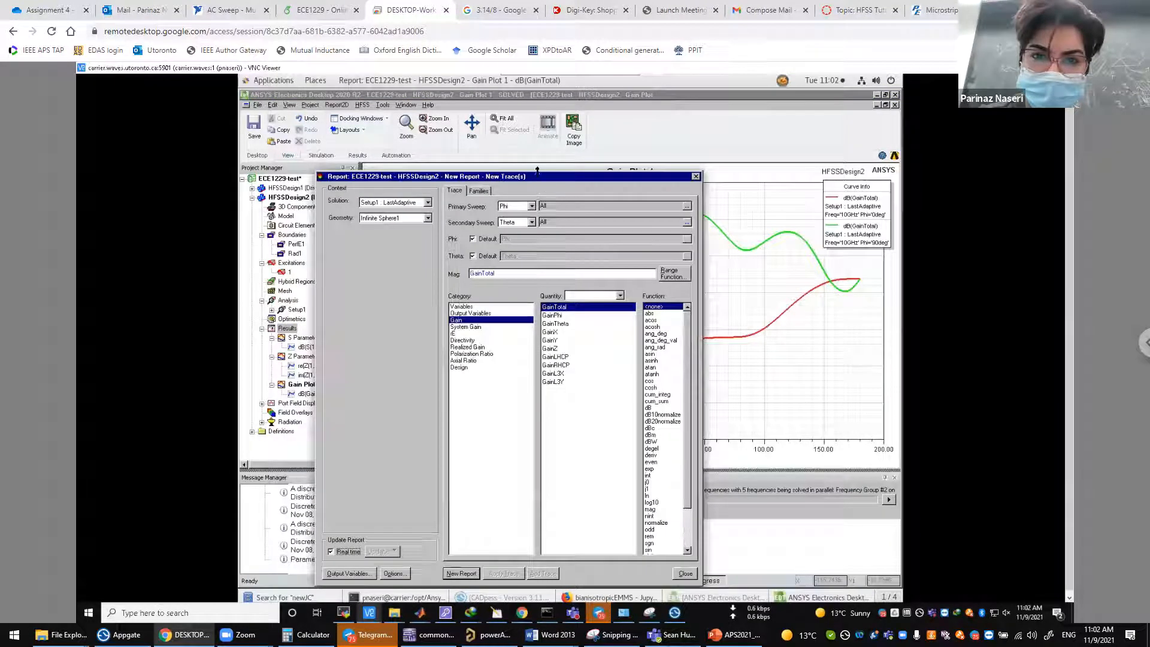
mouse_move(538, 173)
left_mouse_down()
mouse_move(537, 264)
mouse_move(541, 167)
left_mouse_up()
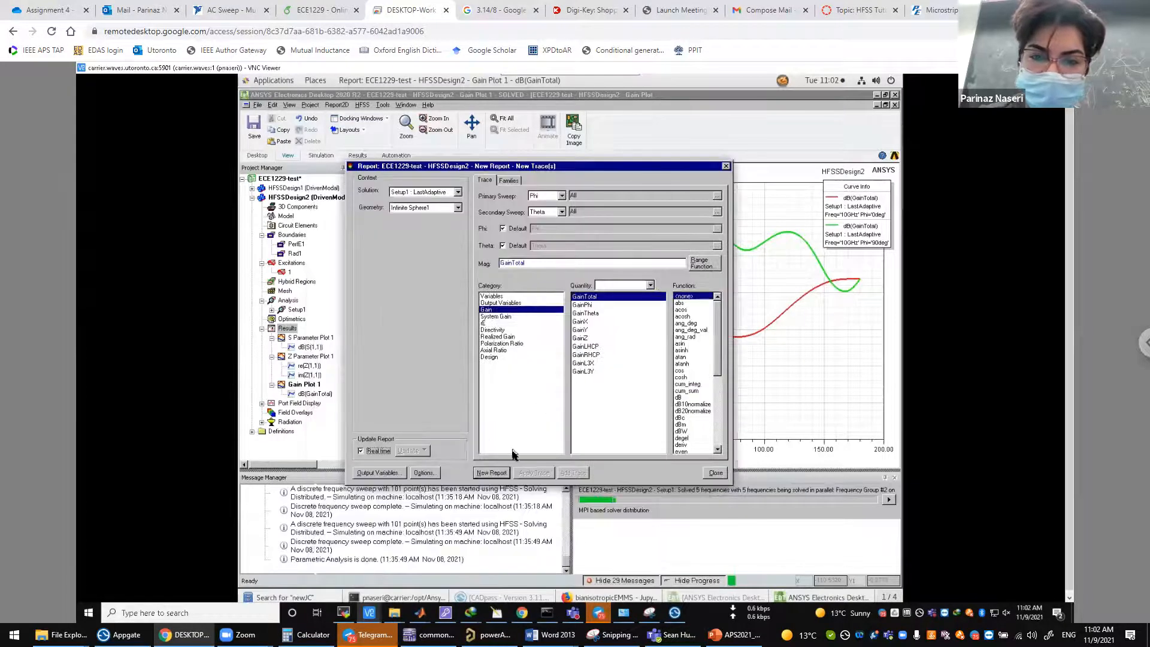
left_click(688, 398)
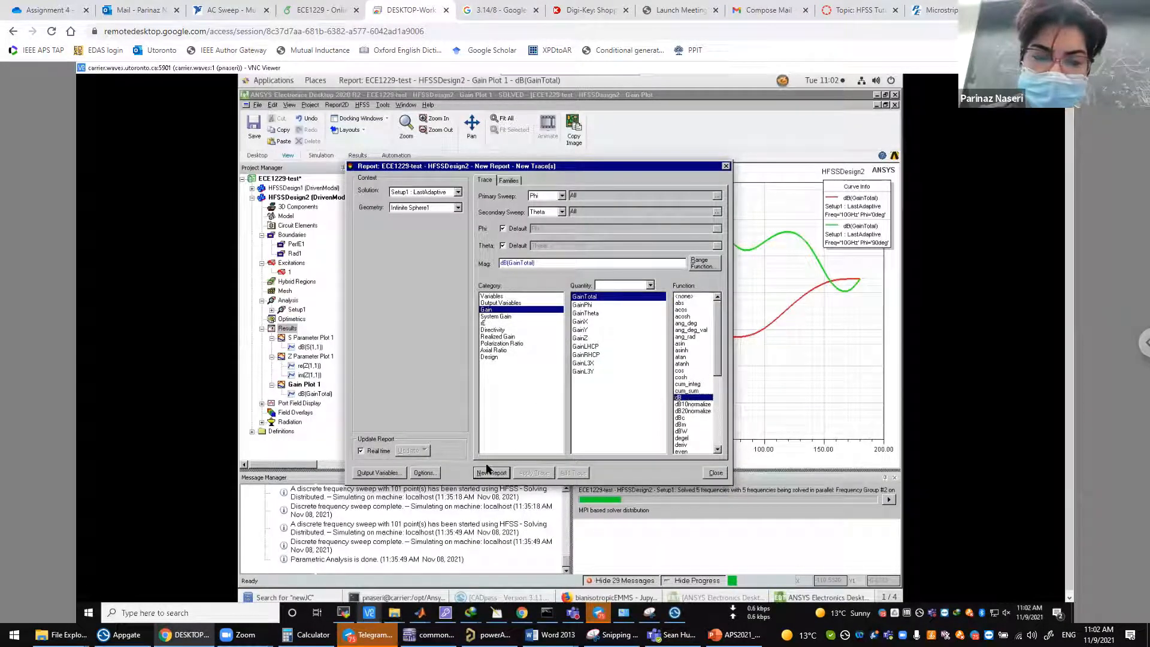
left_click(493, 473)
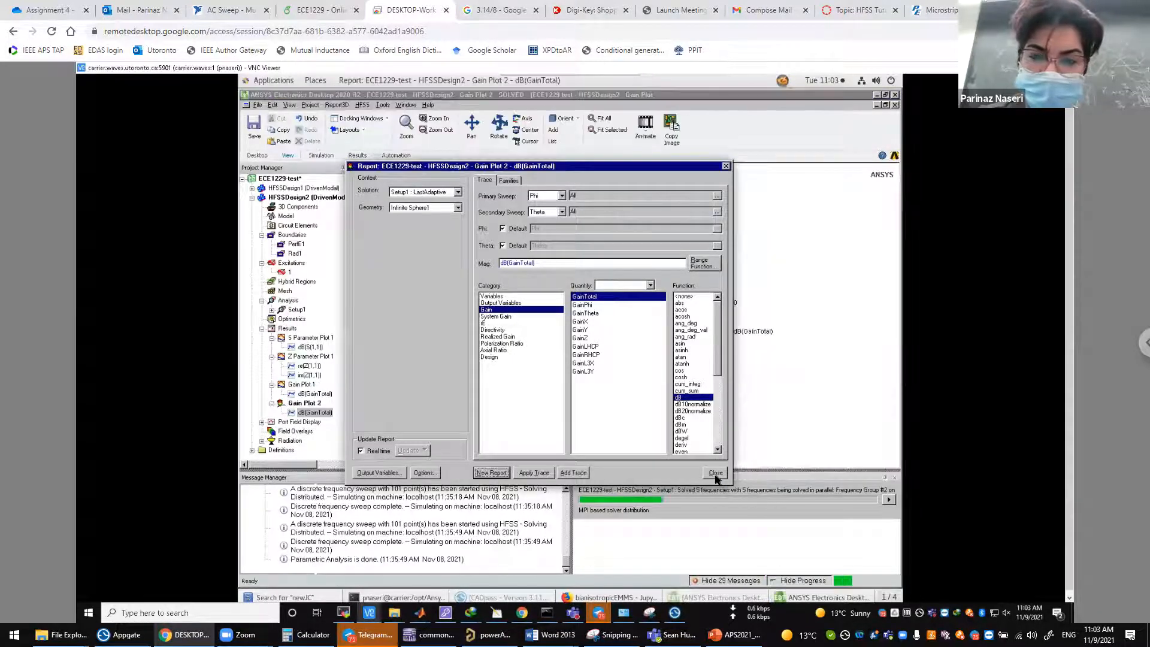
left_click(715, 474)
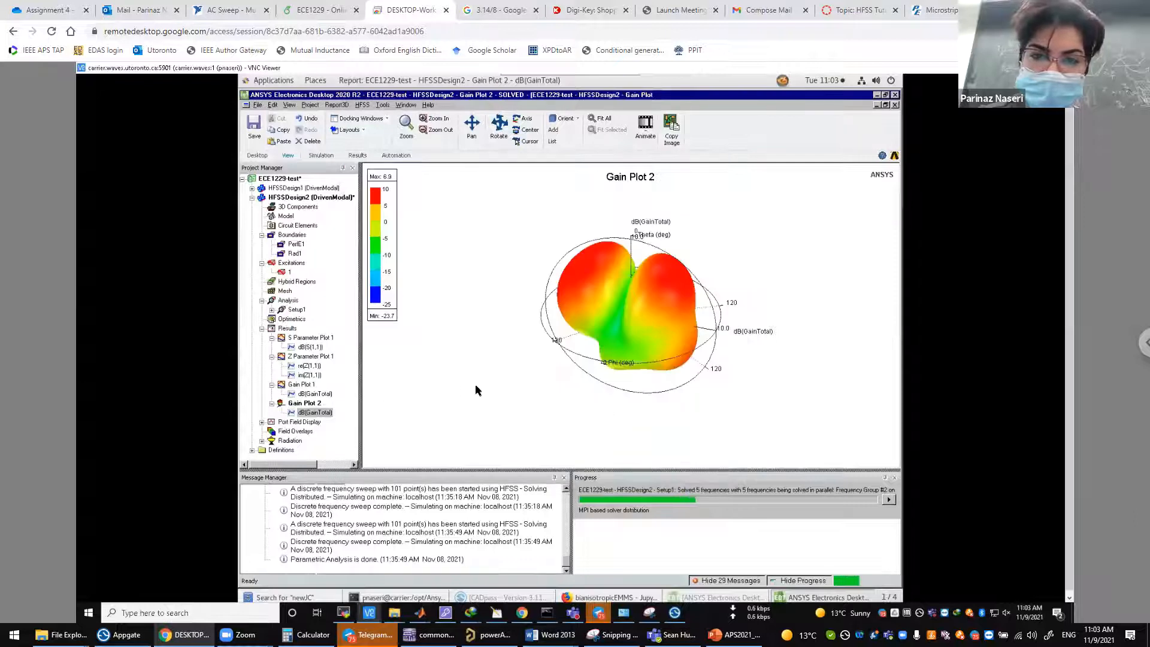
- View Gain Plot 1, Z Parameter Plot 1 and S Parameter Plot 1 of HFSSDesign2 in turn
double_click(281, 385)
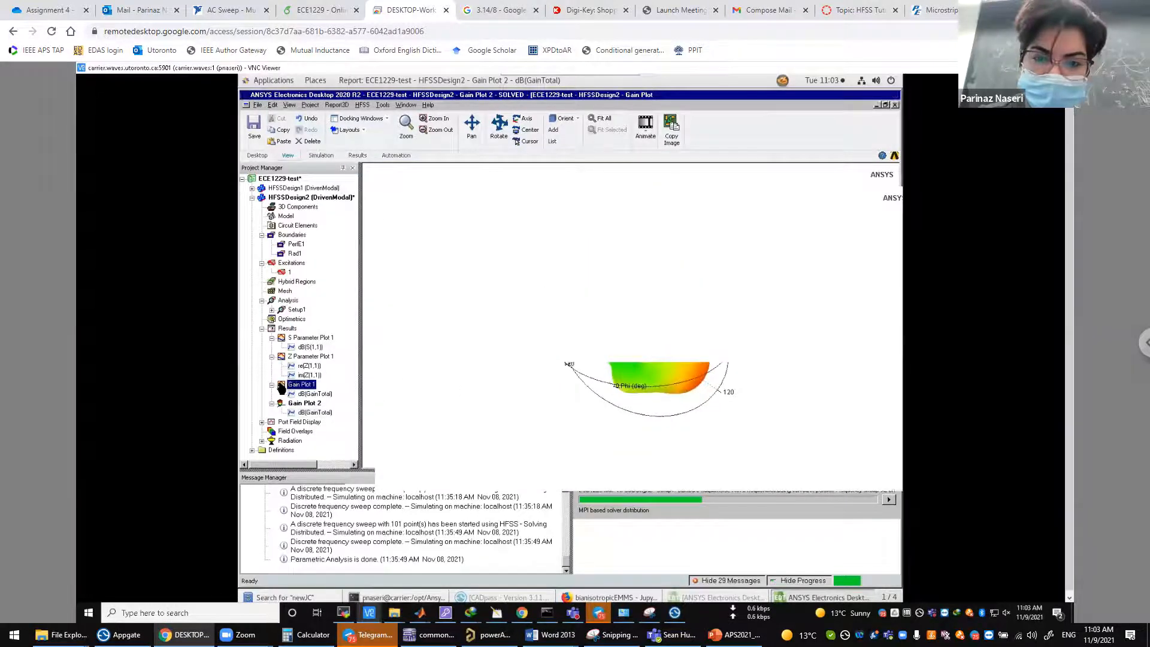
double_click(282, 359)
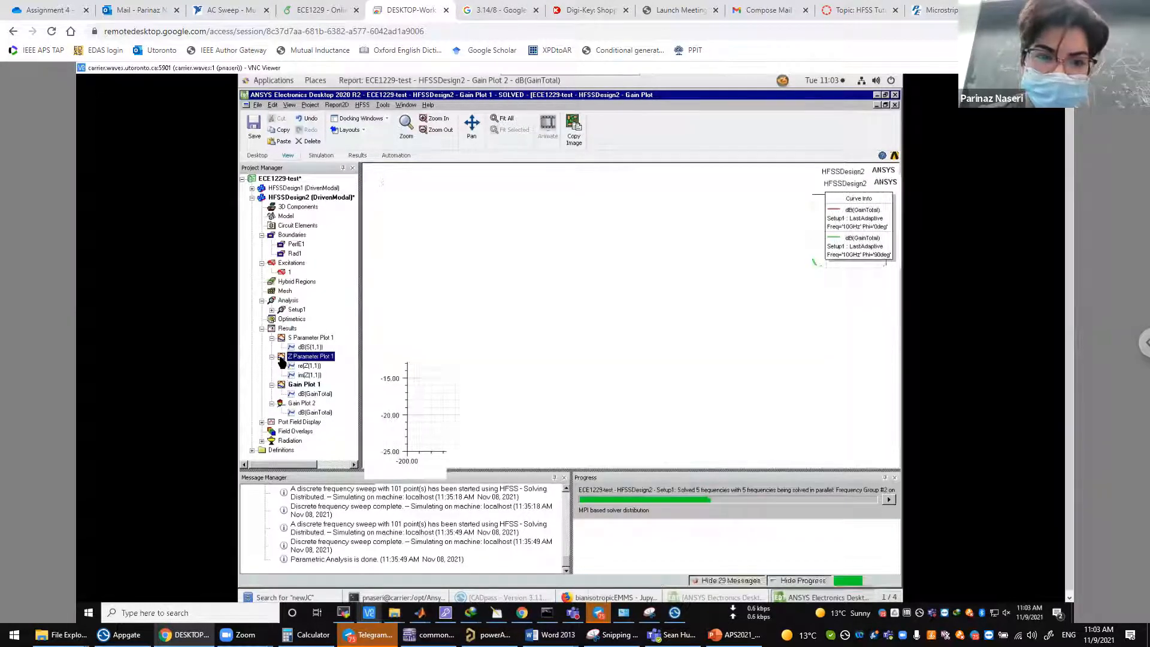
double_click(282, 339)
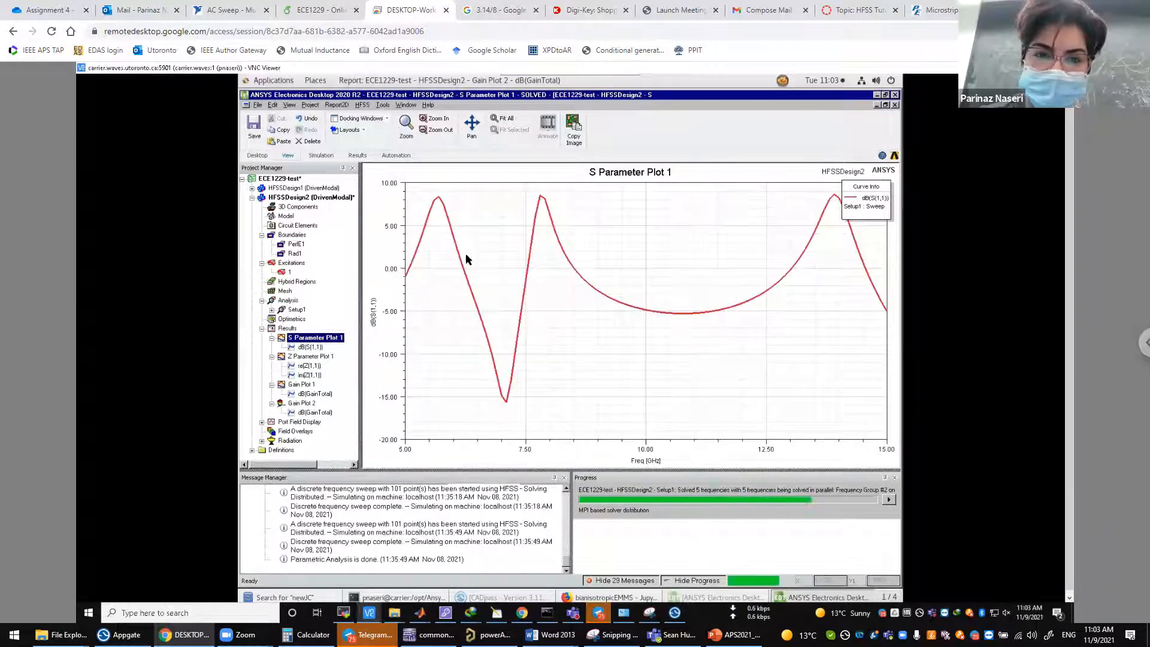
- Update the S Parameter Plot 1 report repeatedly while the frequency sweep is being solved
right_click(466, 257)
left_click(493, 350)
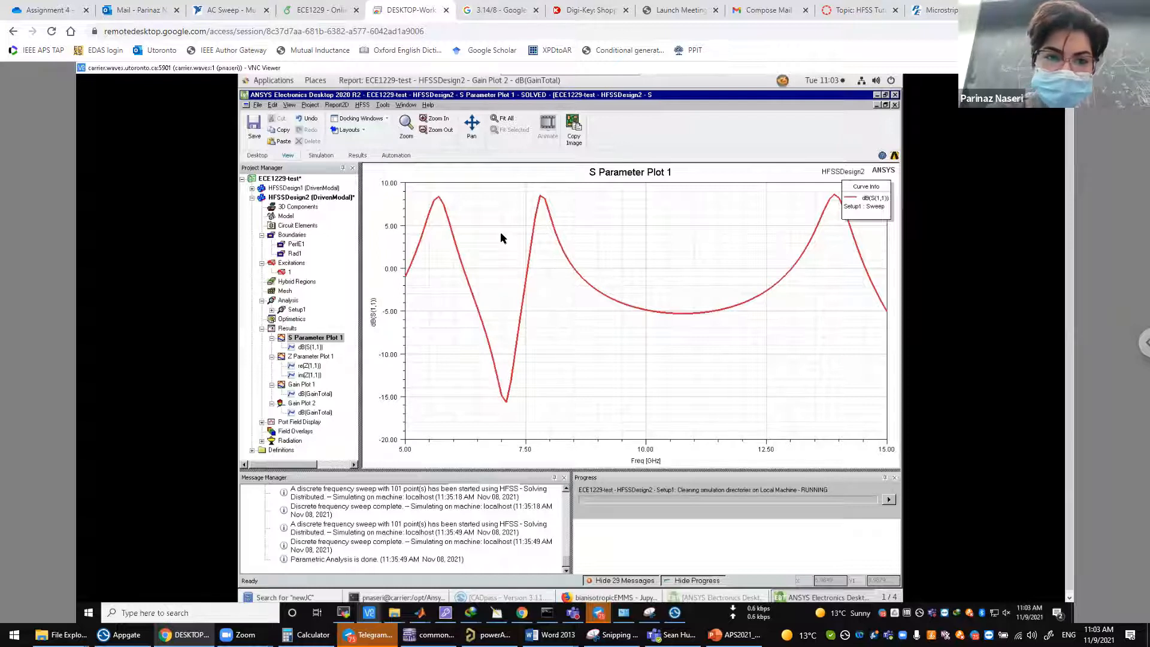
right_click(481, 264)
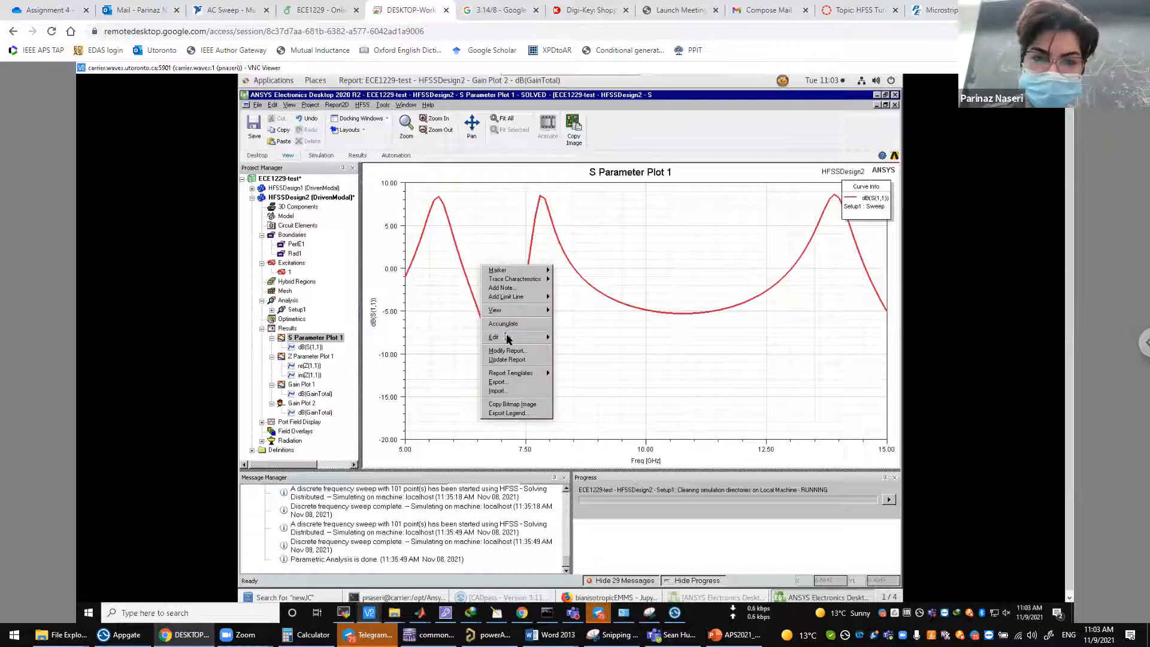
left_click(507, 359)
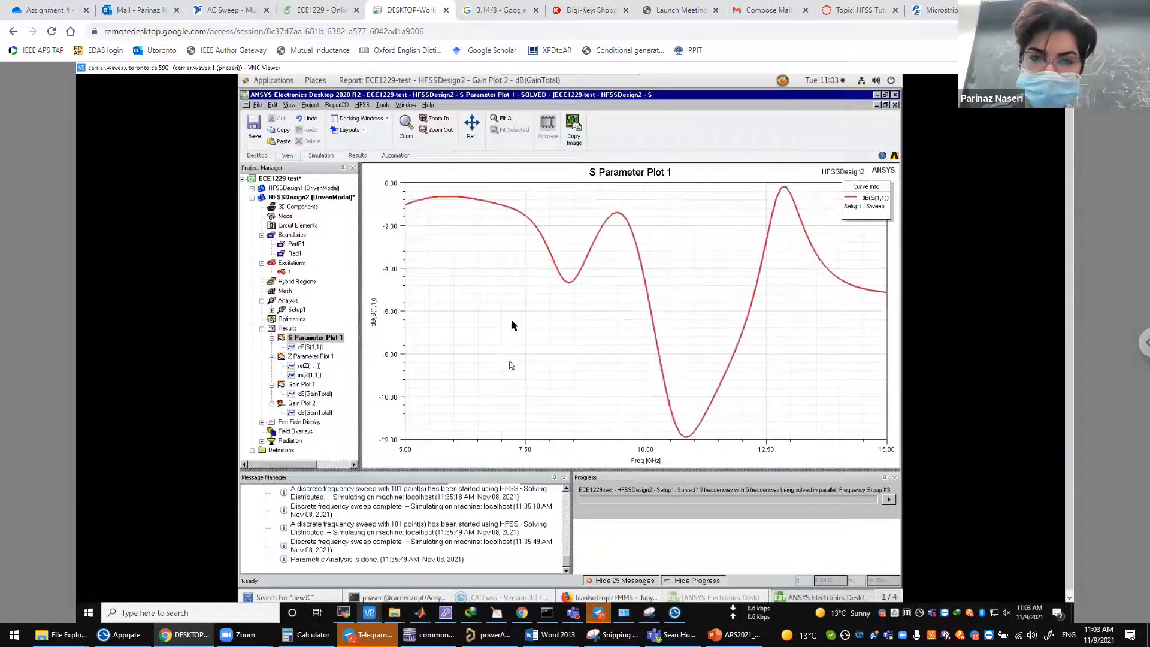
right_click(483, 286)
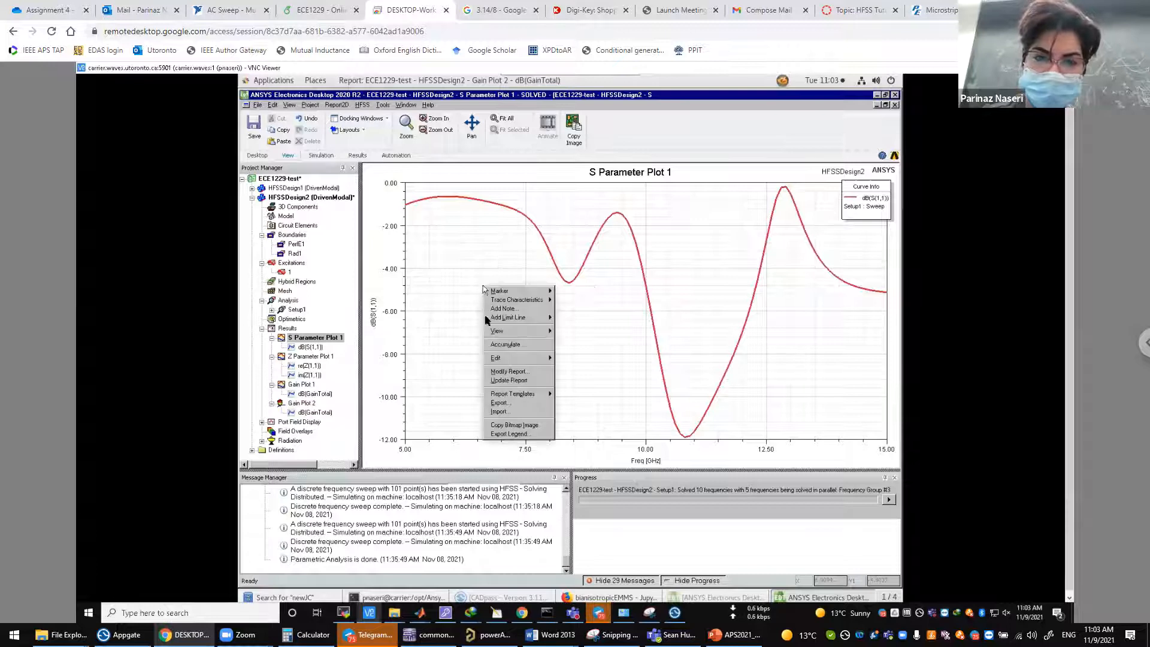
left_click(508, 381)
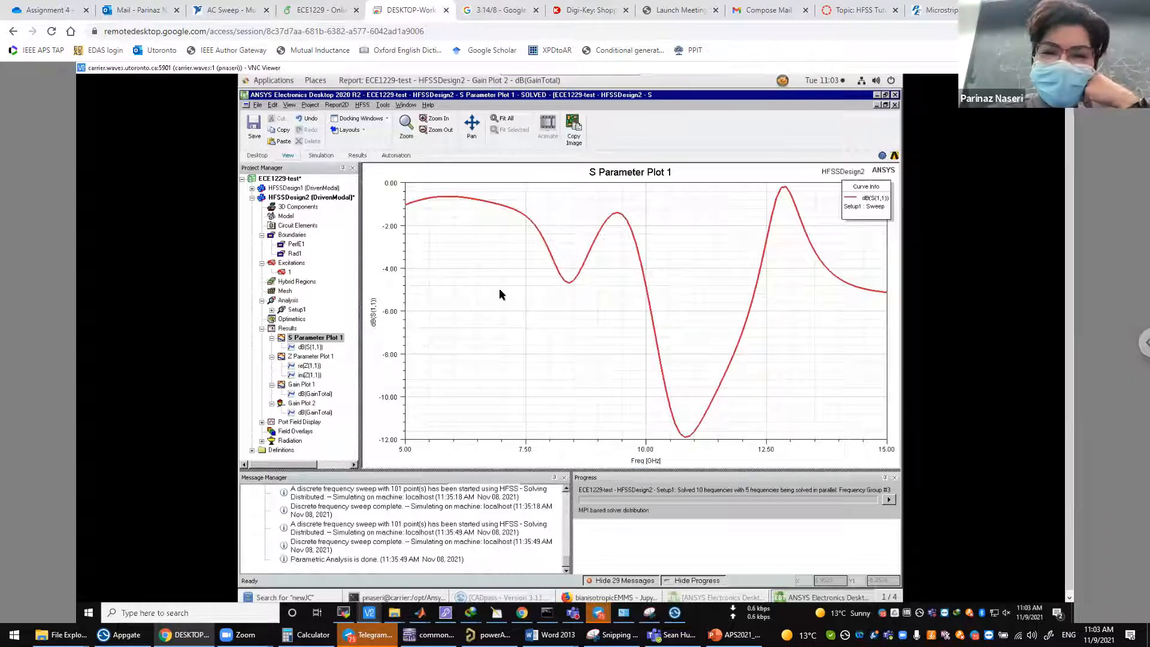
right_click(500, 290)
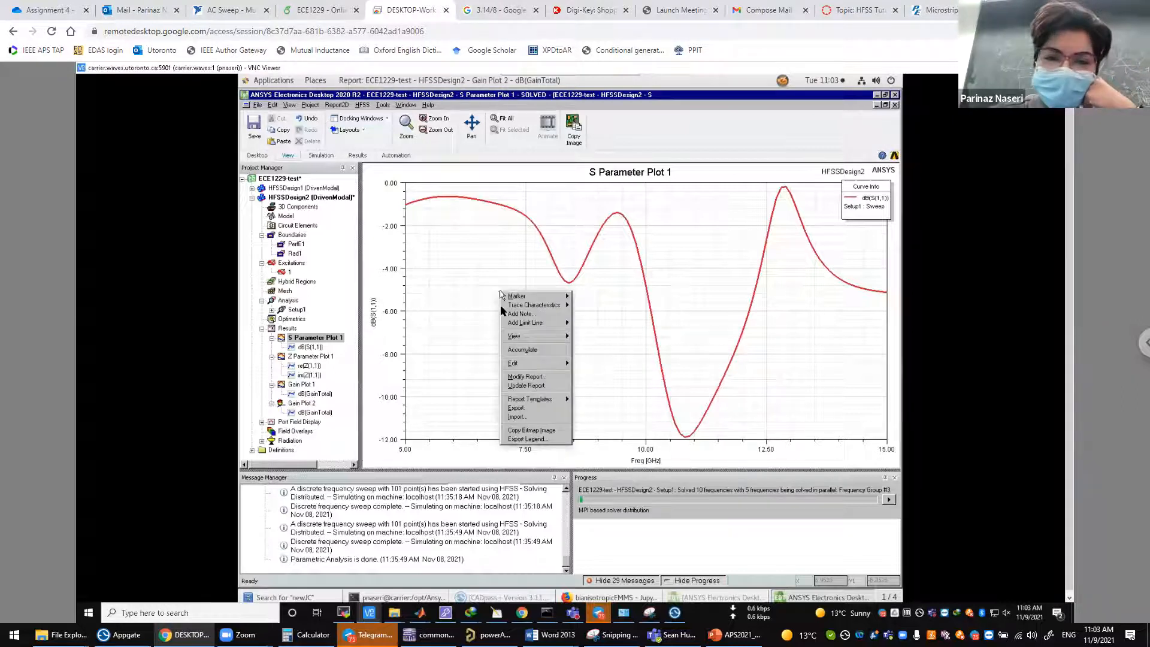
left_click(522, 389)
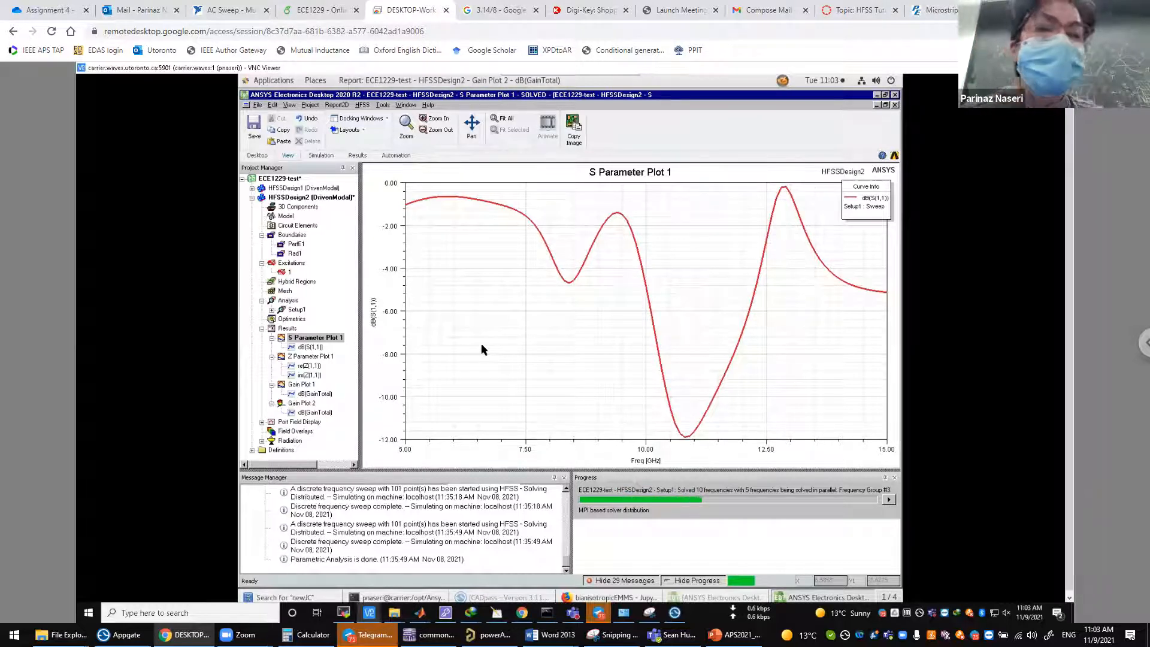
right_click(485, 319)
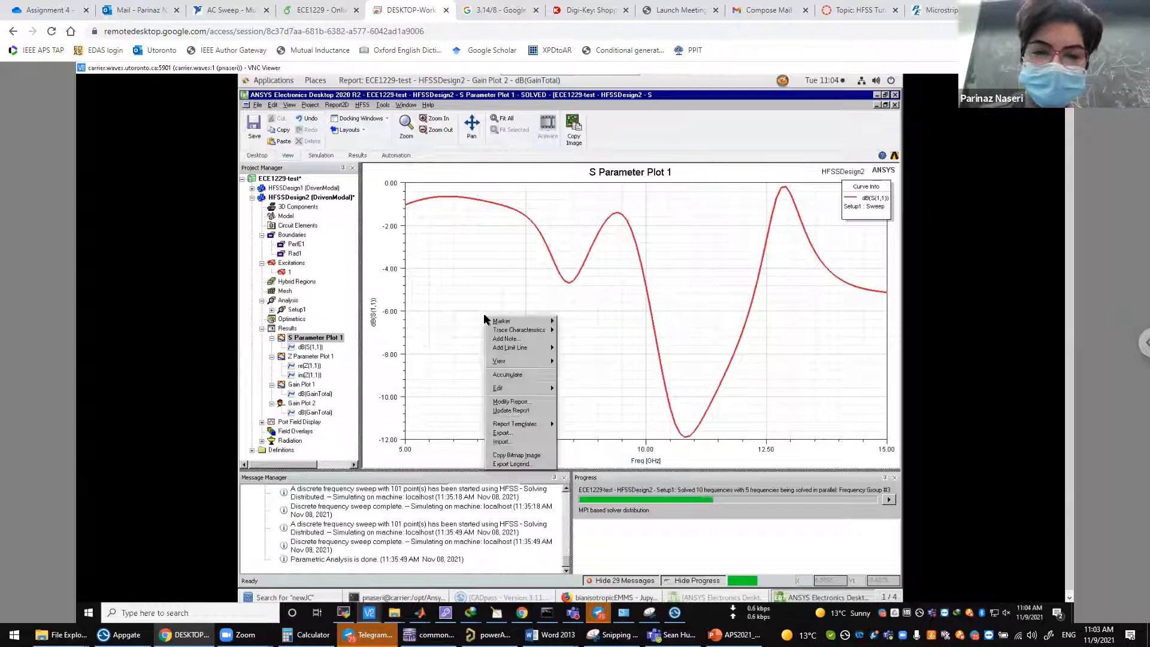
left_click(524, 411)
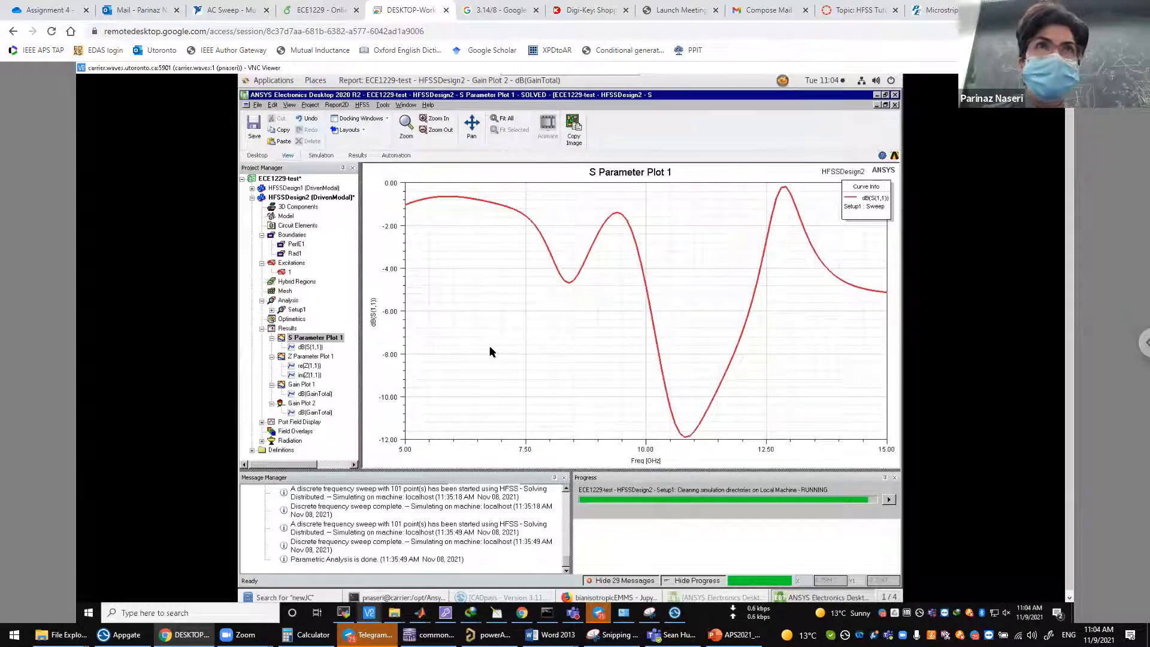
right_click(508, 311)
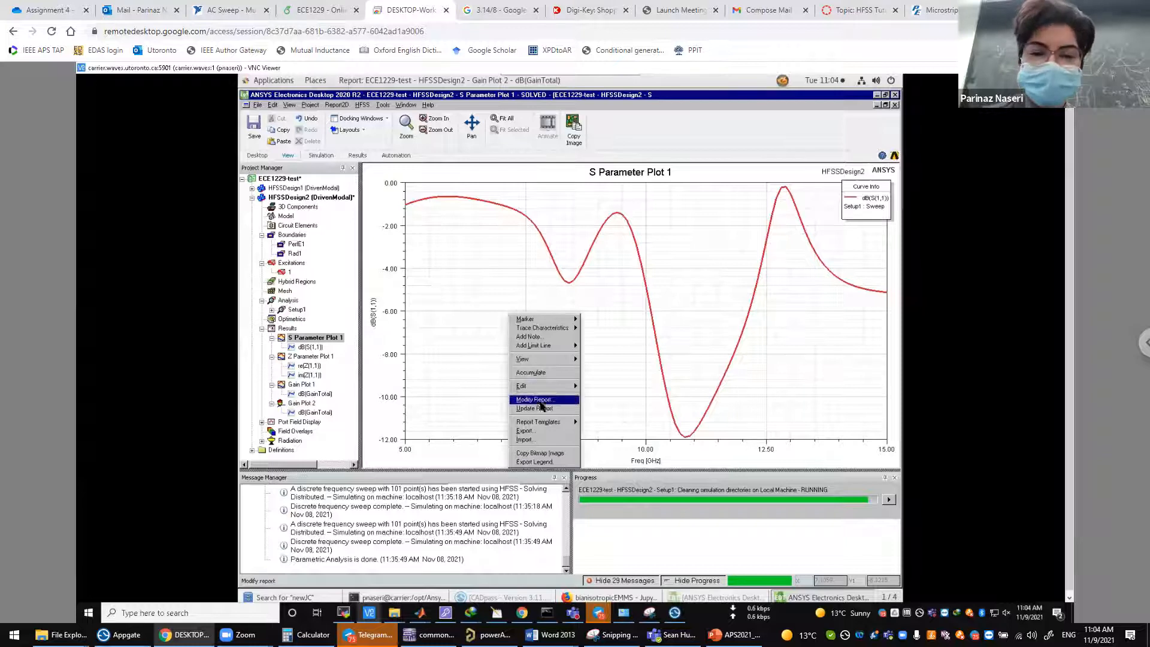
left_click(545, 409)
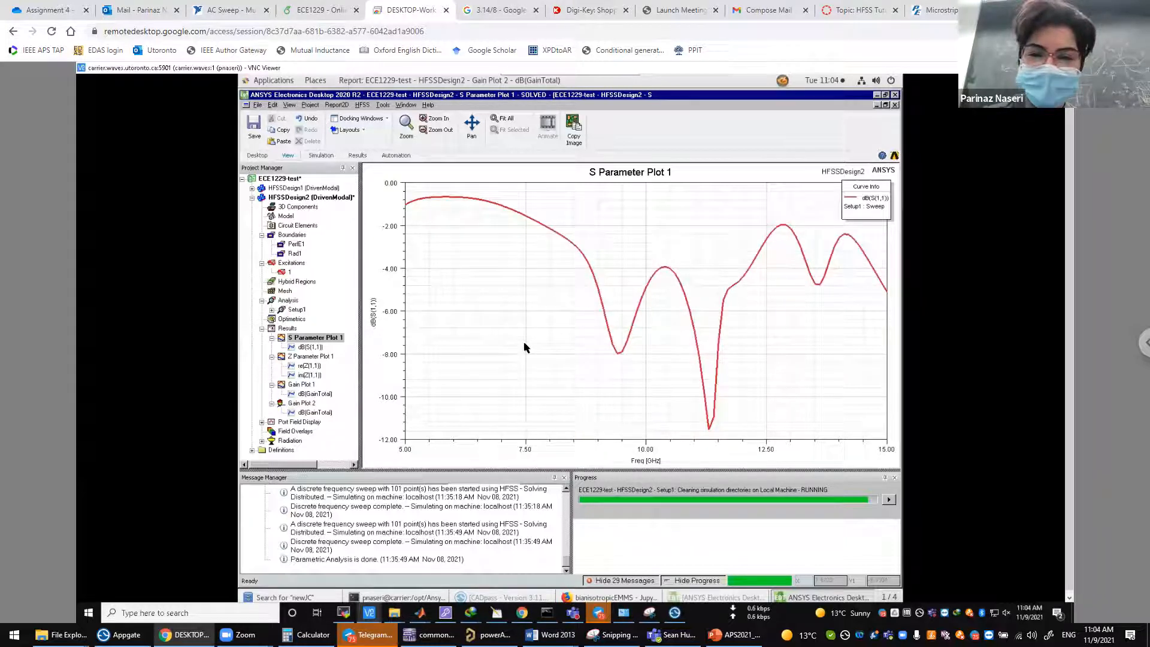
right_click(510, 290)
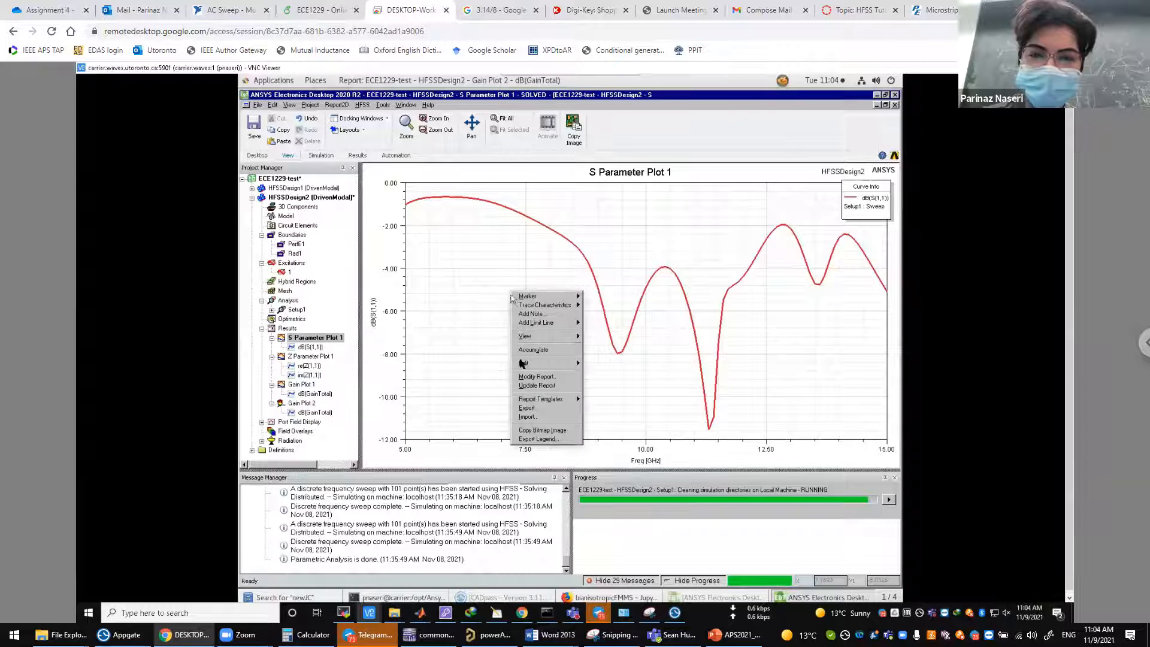
left_click(533, 386)
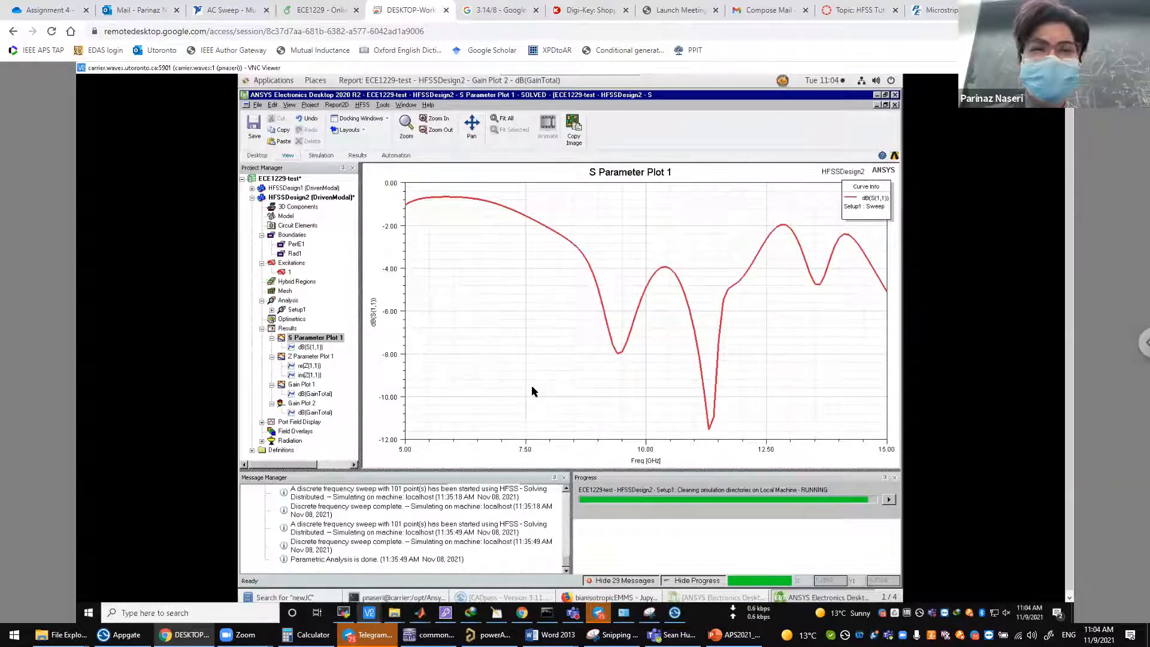
right_click(512, 337)
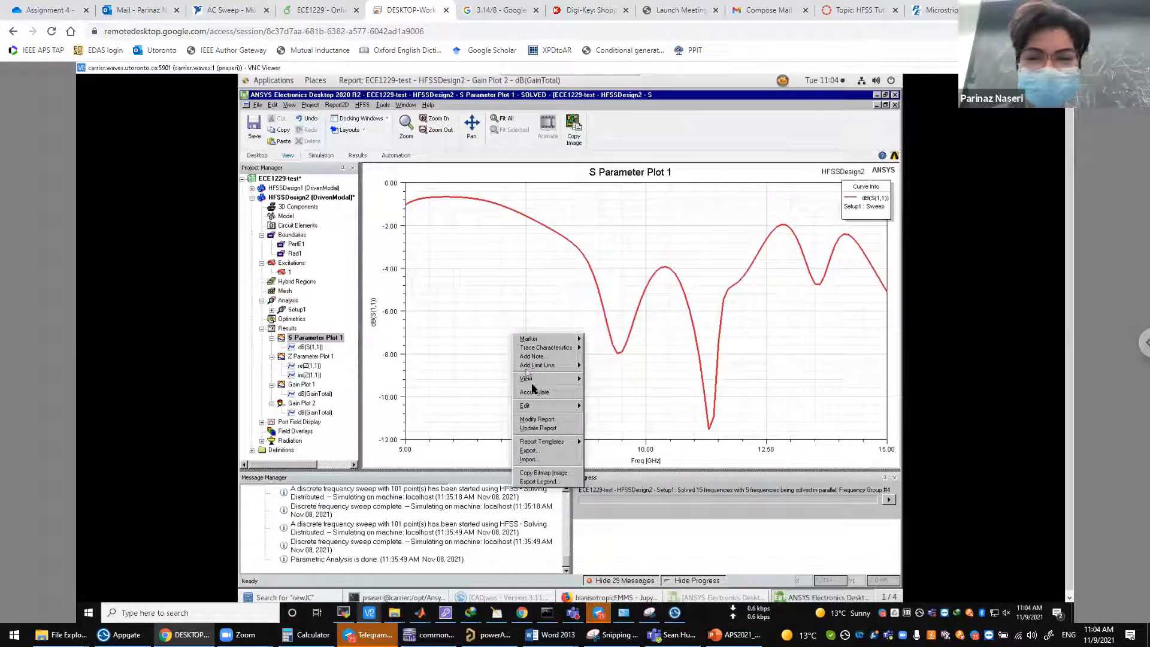
left_click(545, 429)
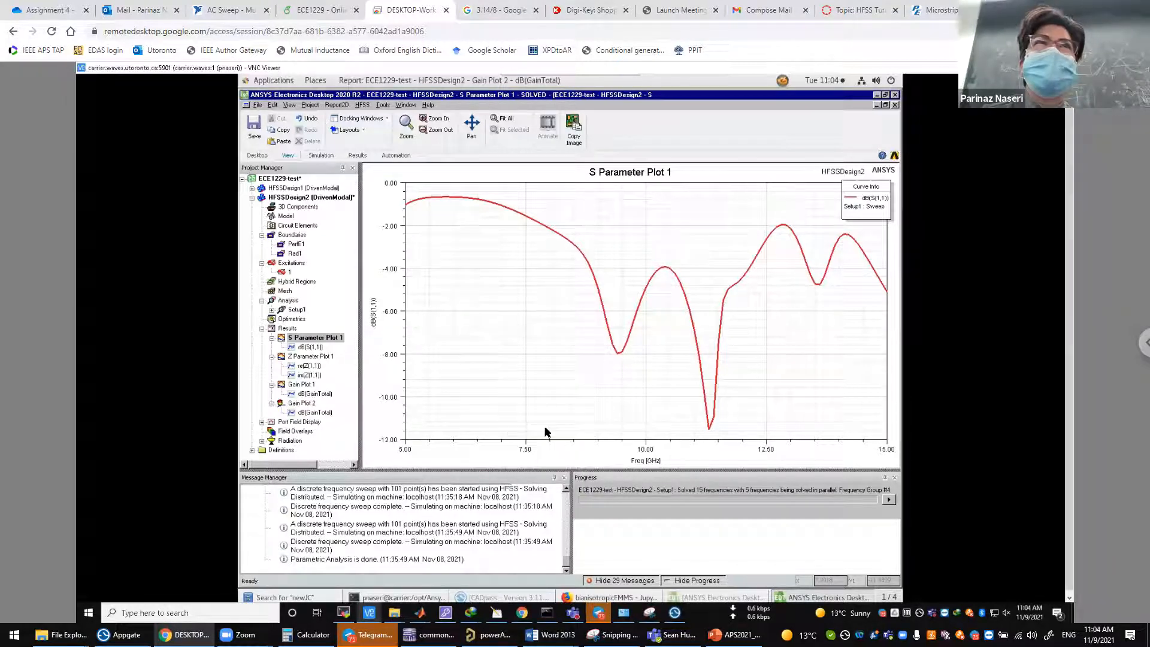
right_click(509, 359)
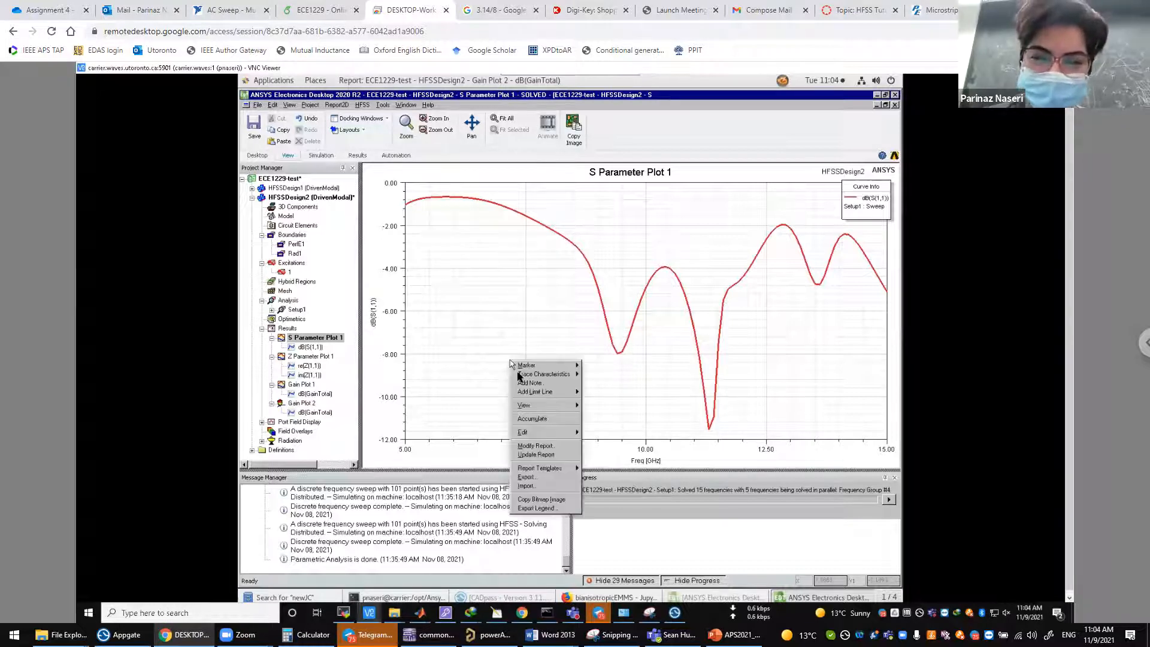
left_click(536, 455)
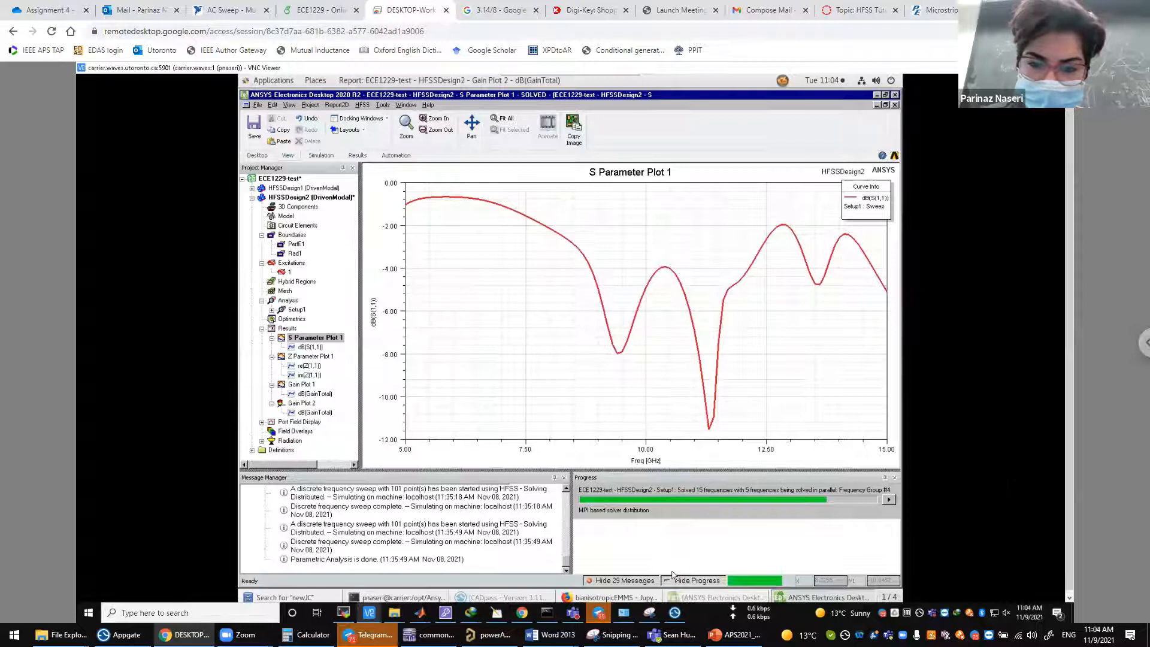
- Switch to the ANSYS Electronics Desktop window with the TutorialECE1229_Fall2021 project, expand the project and collapse its Dipole design
left_click(783, 598)
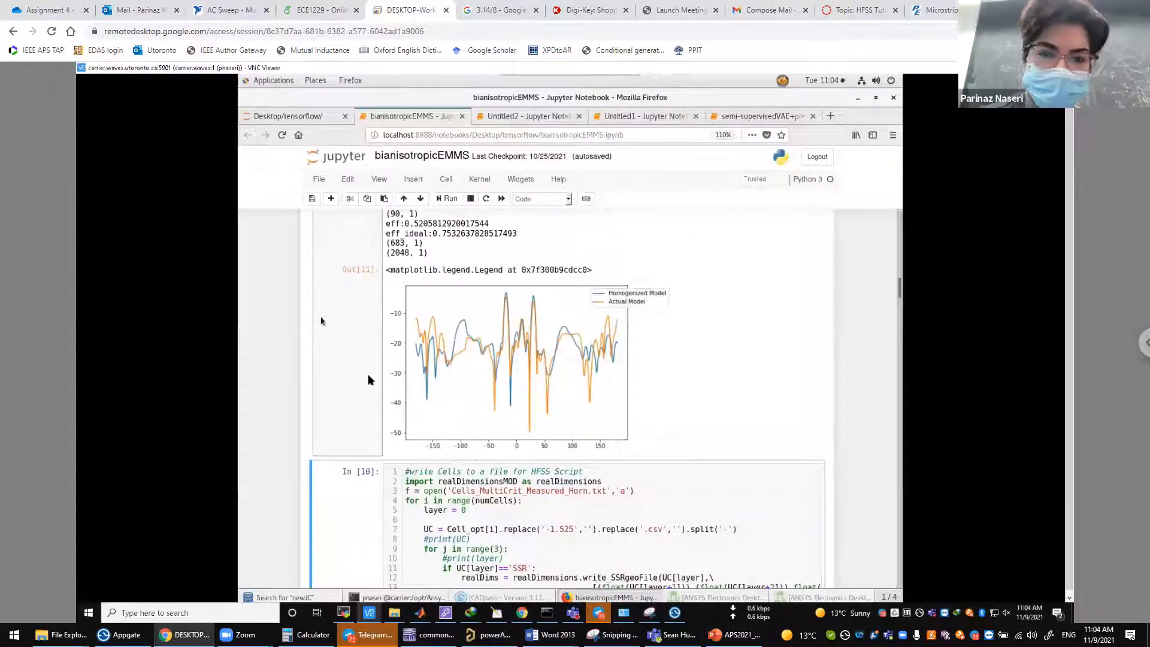
left_click(782, 599)
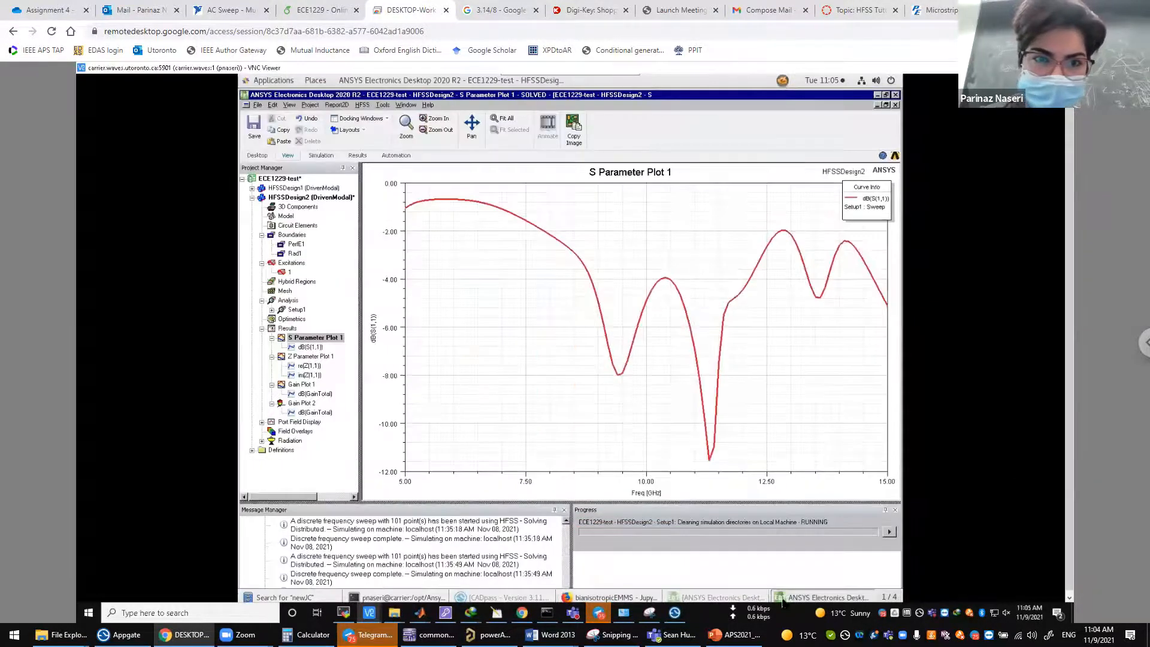
left_click(720, 598)
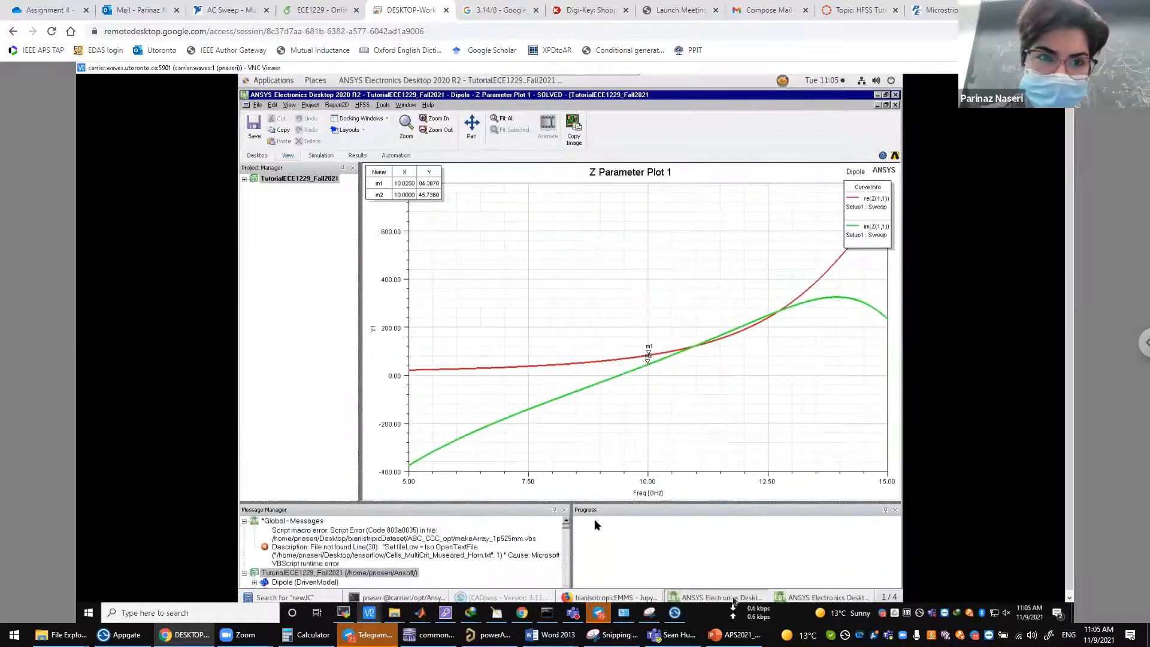
left_click(246, 179)
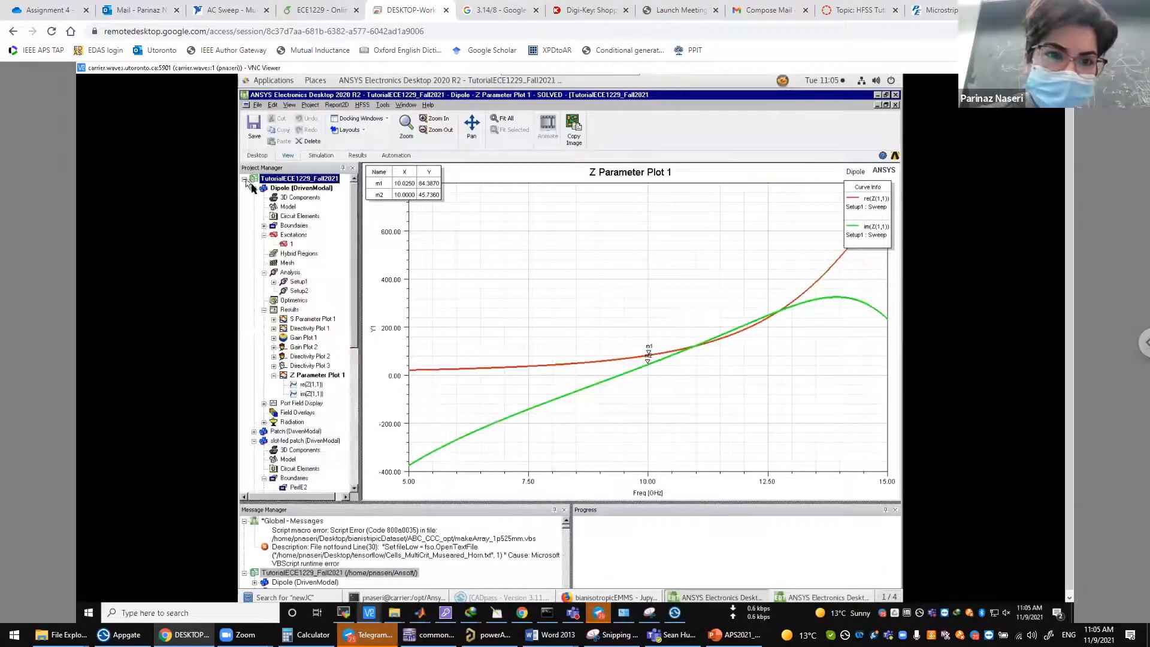
left_click(254, 188)
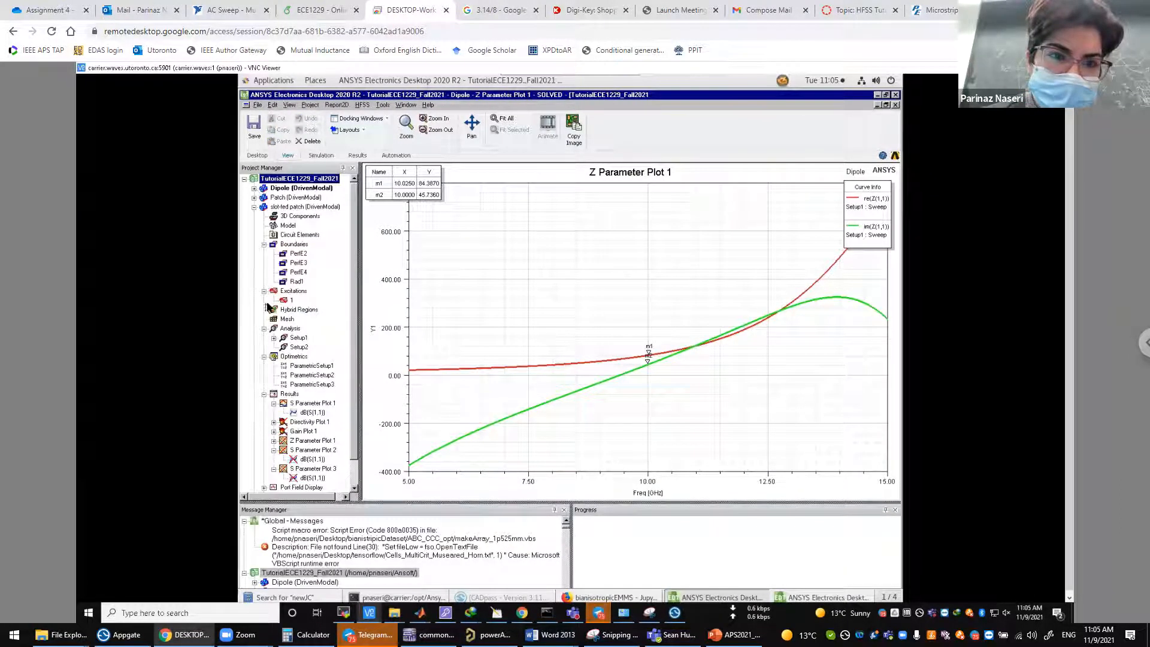
- Open the slot-fed patch design's 3D model and its S Parameter Plot 1 to examine the parametric S(1,1) curves
left_click(287, 207)
double_click(286, 208)
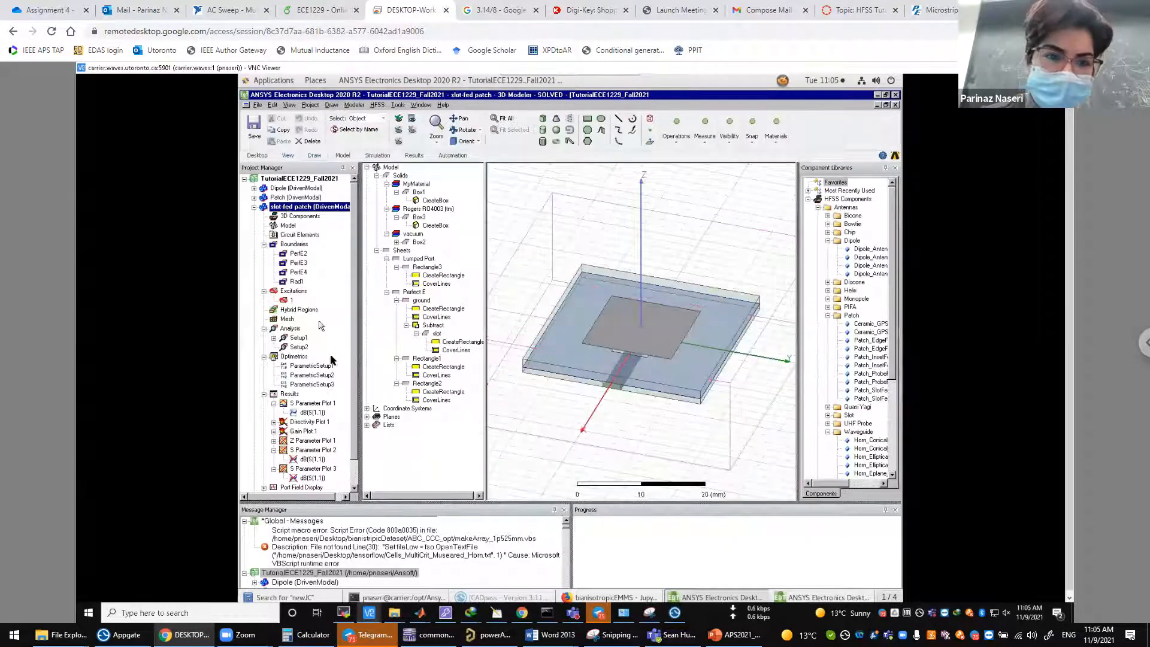
double_click(283, 405)
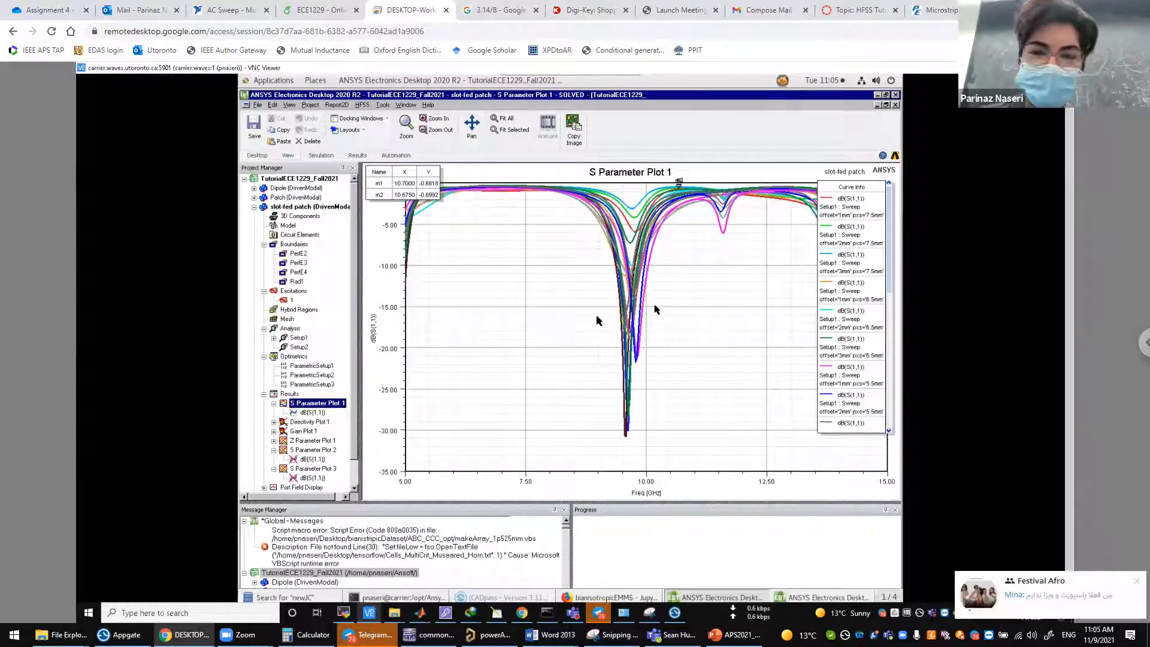
mouse_move(627, 336)
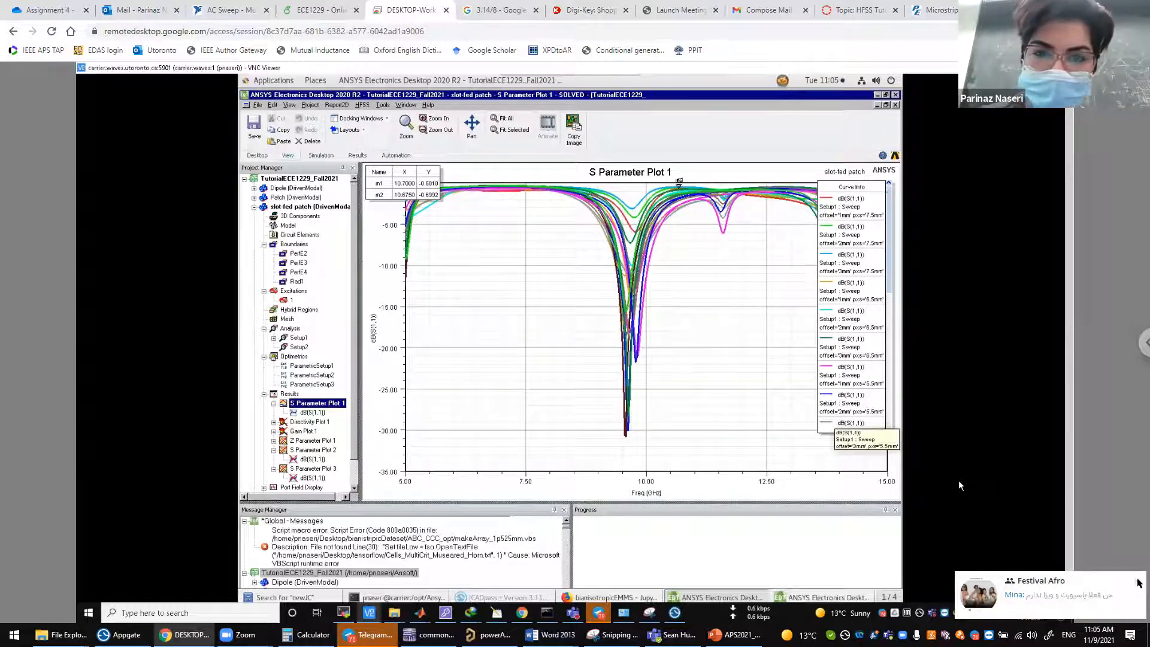
- Highlight the S(1,1) curve for offset 1 mm and pxs 2.5 mm, and inspect the slot-fed patch model from the bottom view
left_click(647, 280)
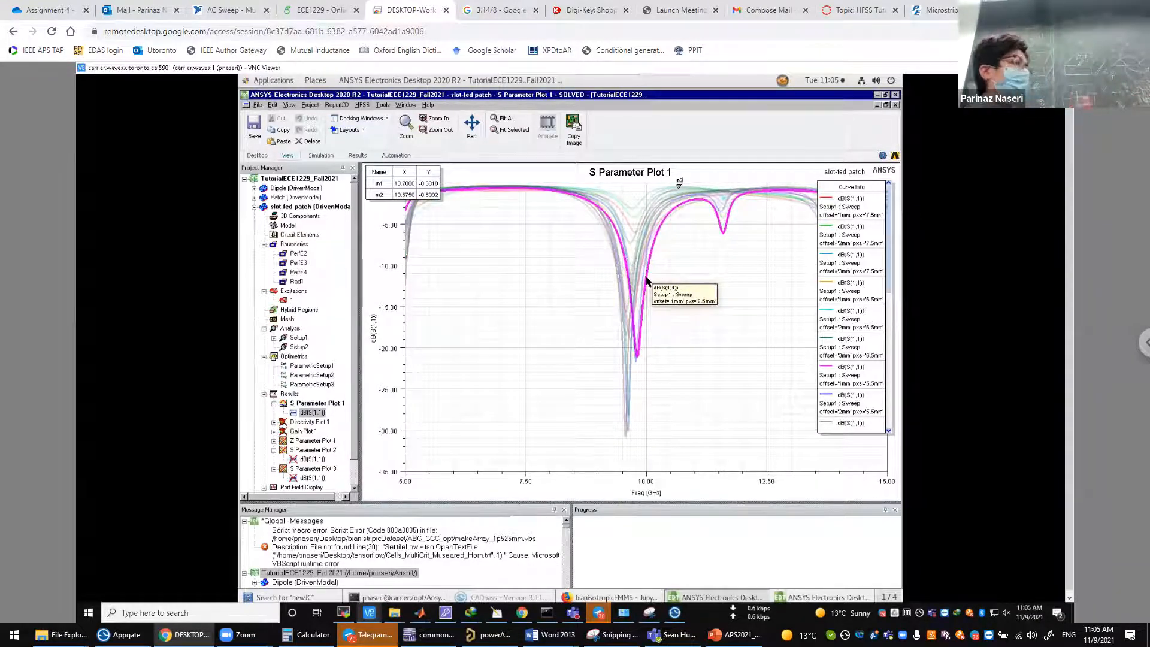
double_click(272, 207)
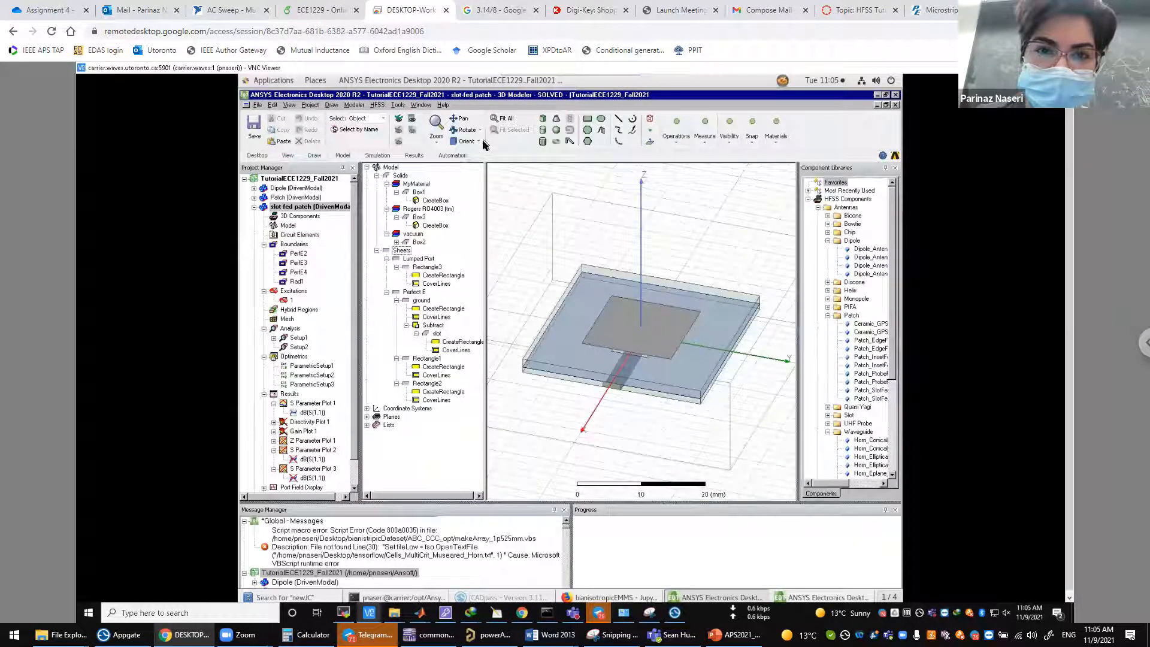
left_click(478, 142)
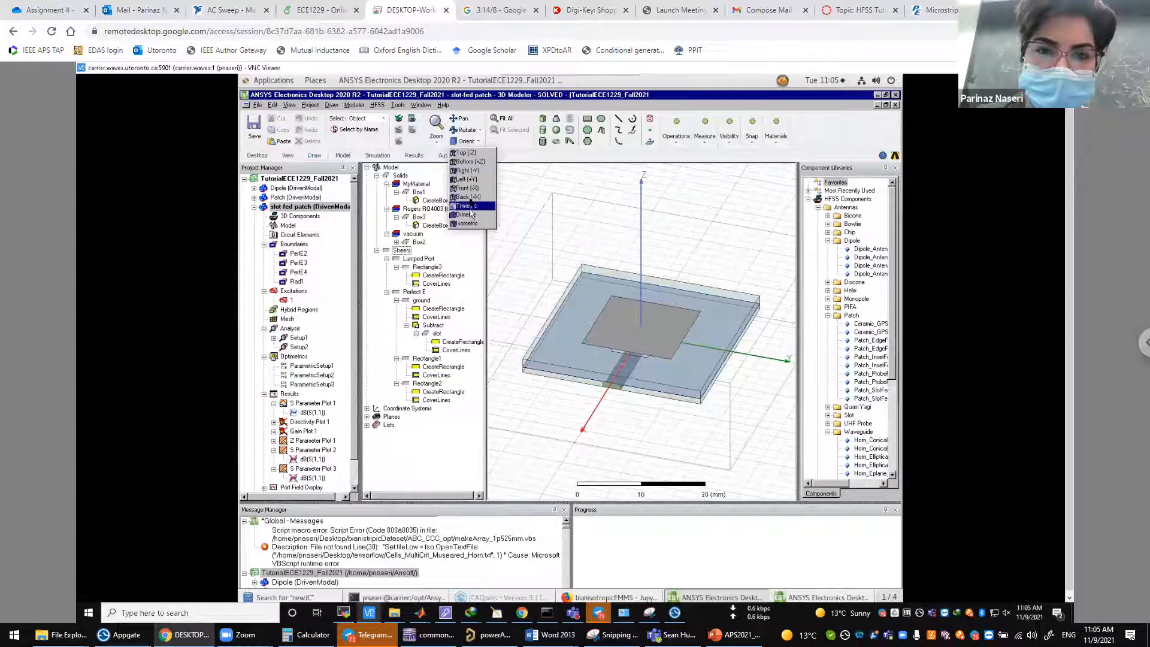
left_click(470, 162)
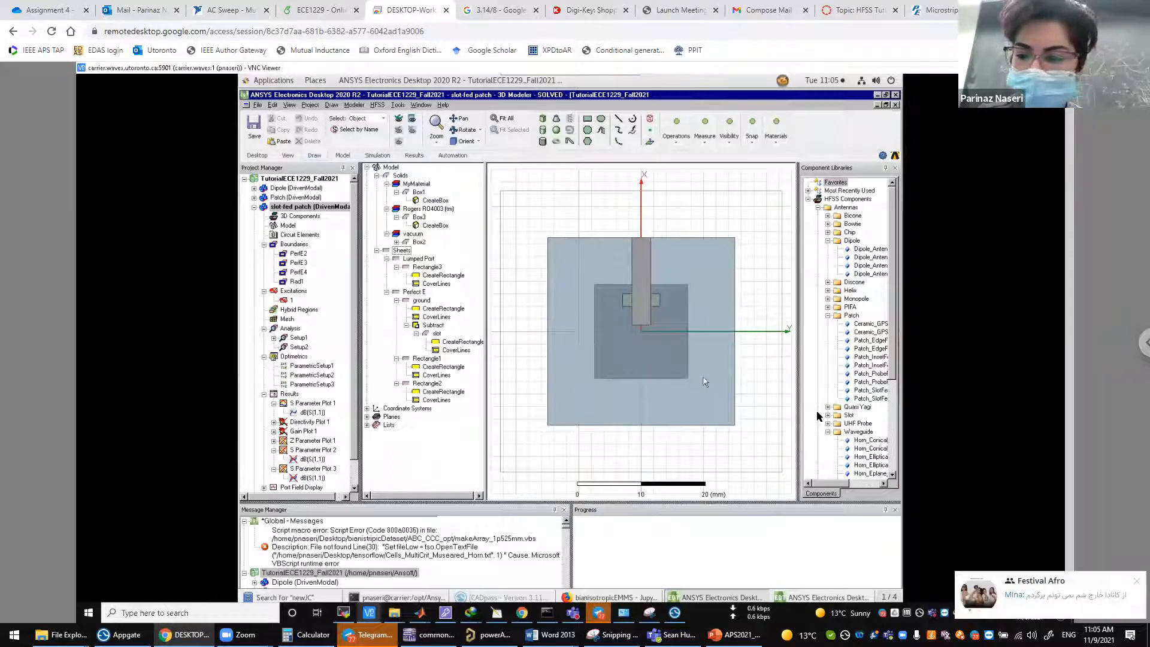
left_click(1132, 585)
mouse_move(572, 619)
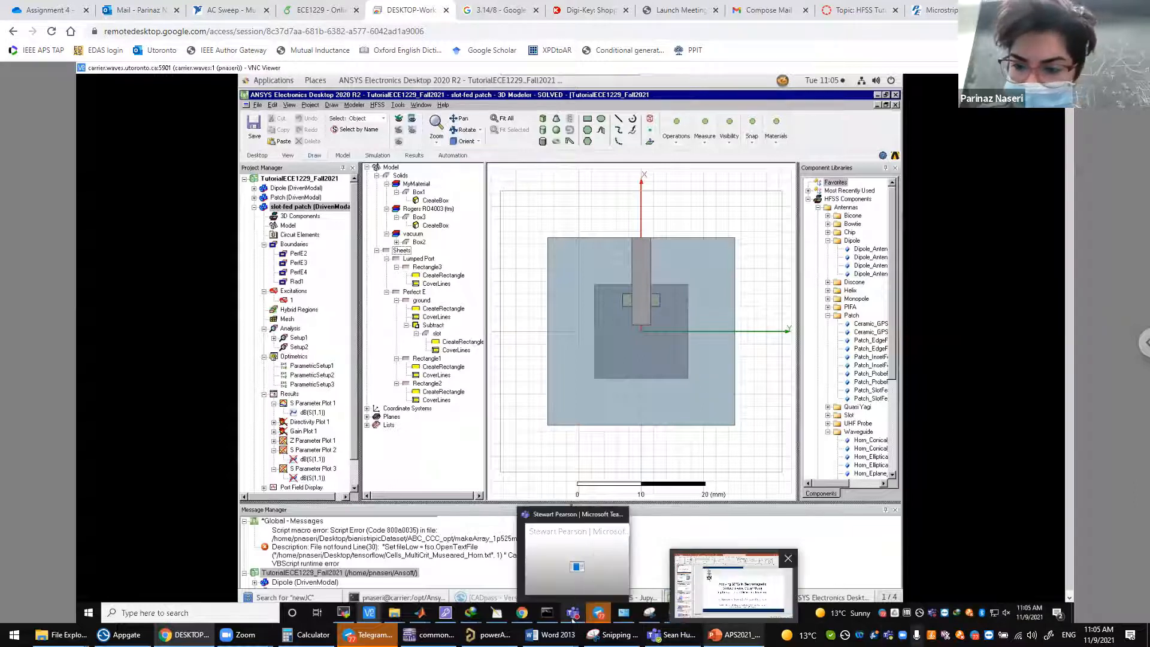
right_click(974, 636)
left_click(995, 622)
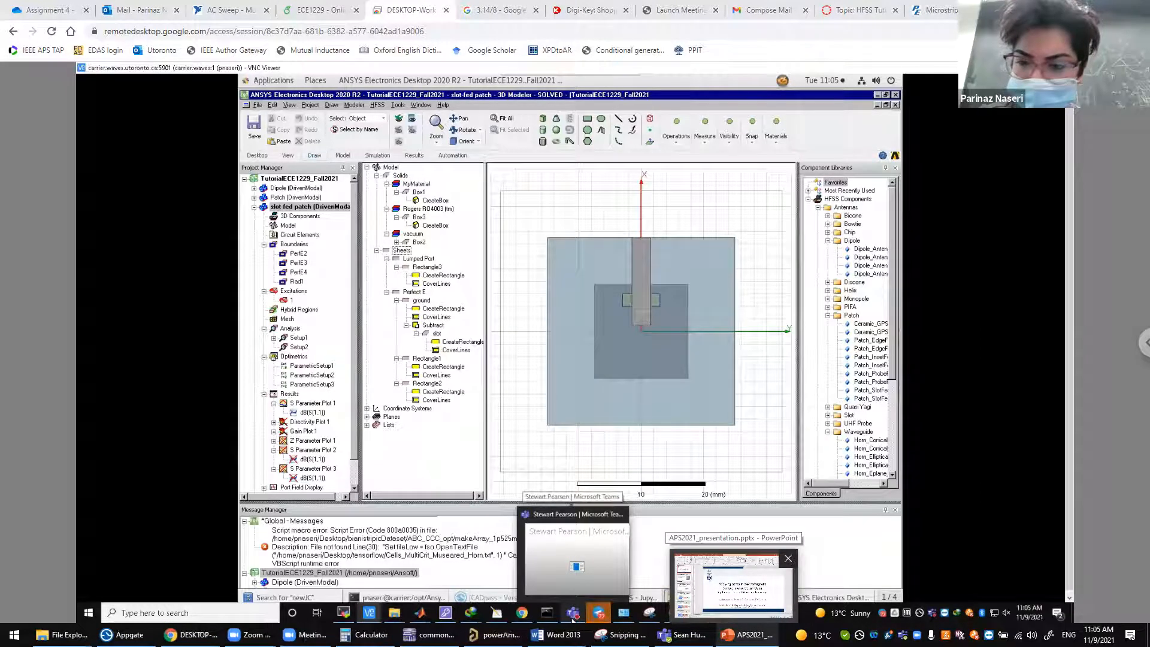
- View Directivity Plot 1, and highlight the 1 mm offset, 2.5 mm pxs curve in S Parameter Plot 1
left_click(538, 357)
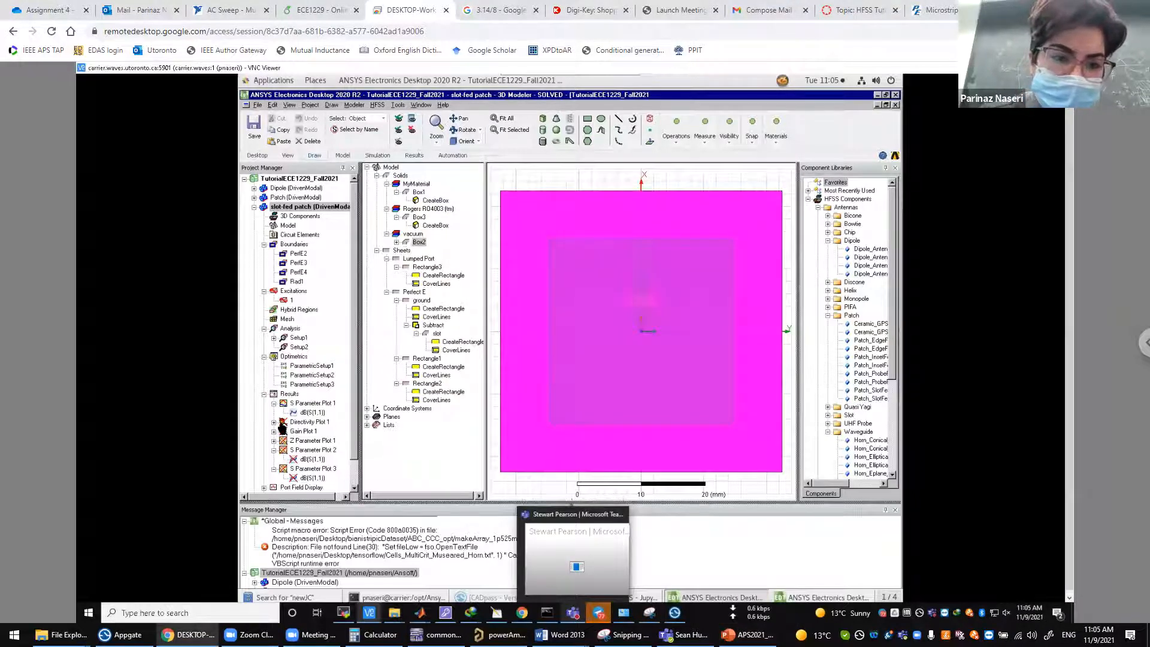
double_click(286, 423)
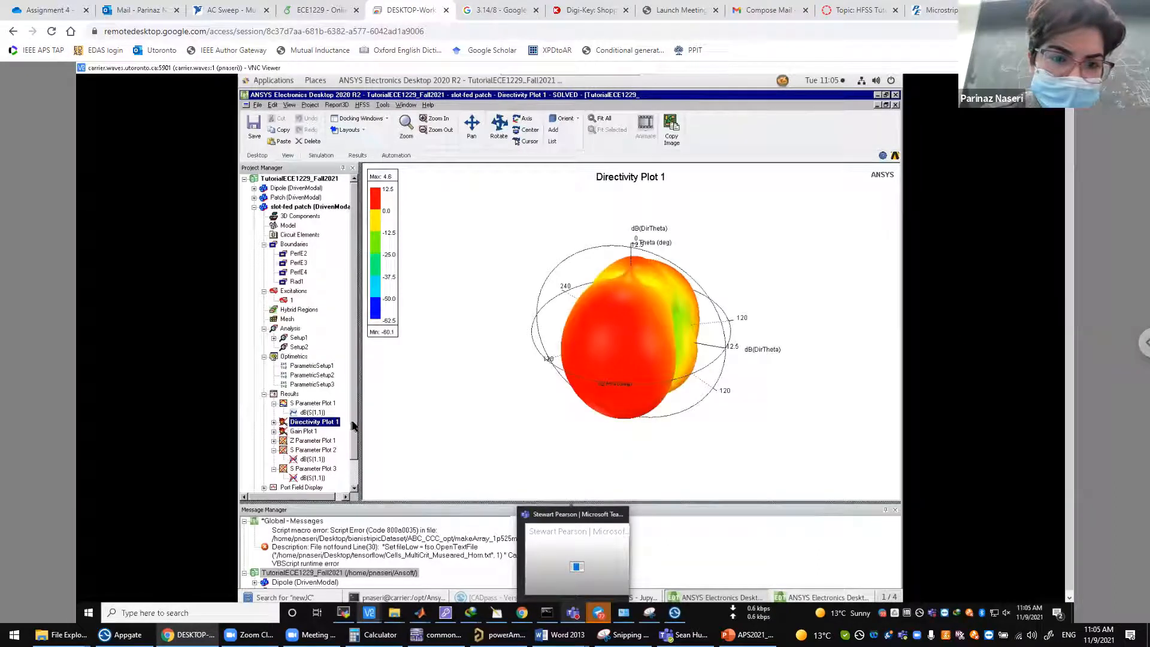
left_click_drag(356, 426, 354, 466)
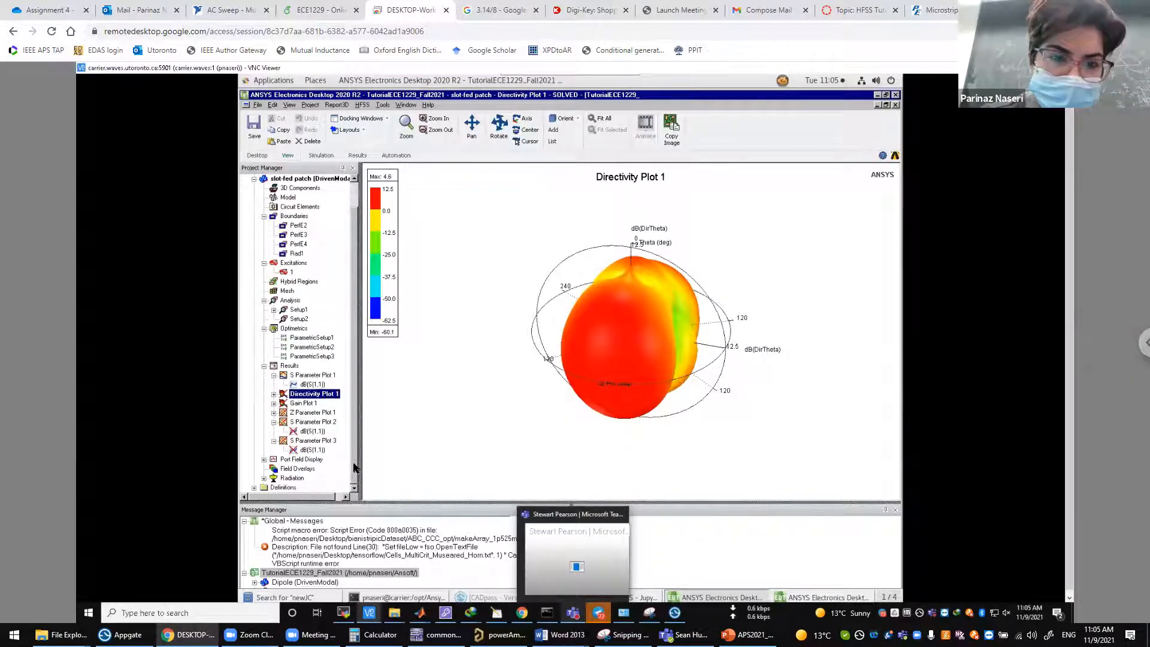
double_click(282, 377)
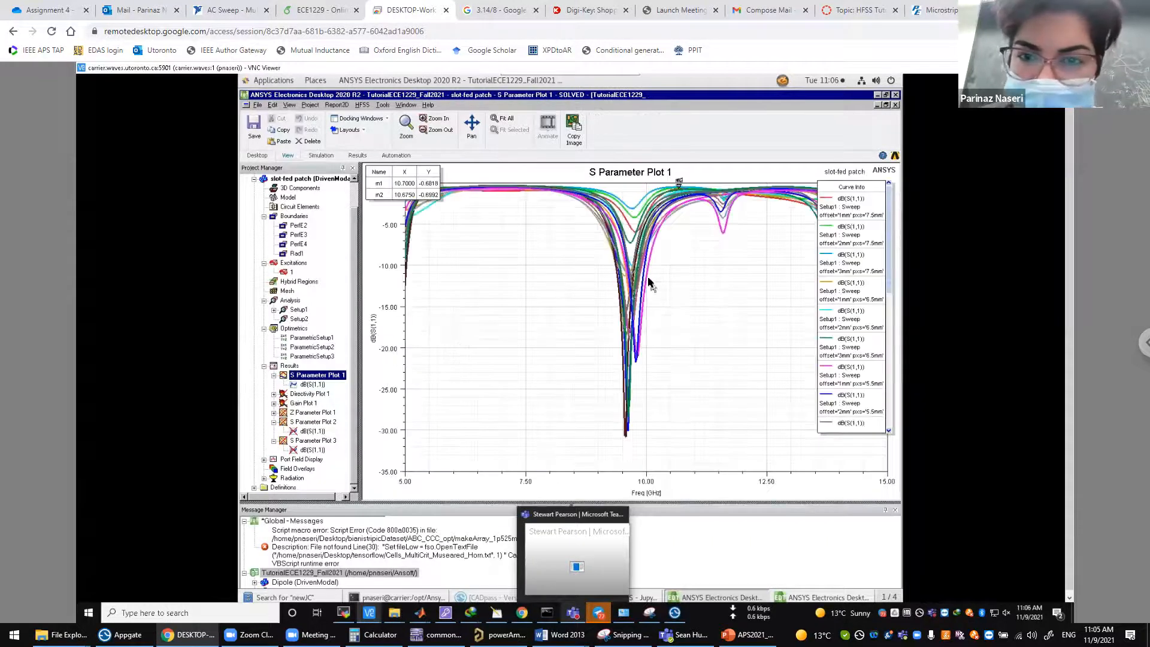
left_click(647, 277)
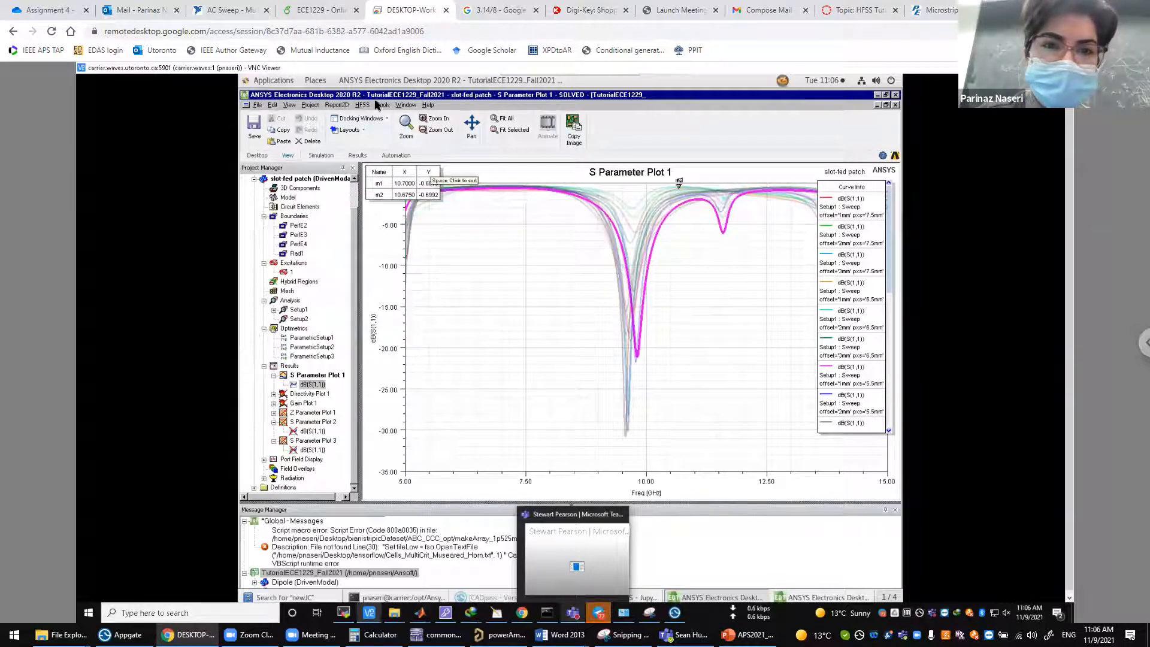
- Set the slot-fed patch design variable offset to 1 mm in the design properties
left_click(345, 107)
left_click(402, 250)
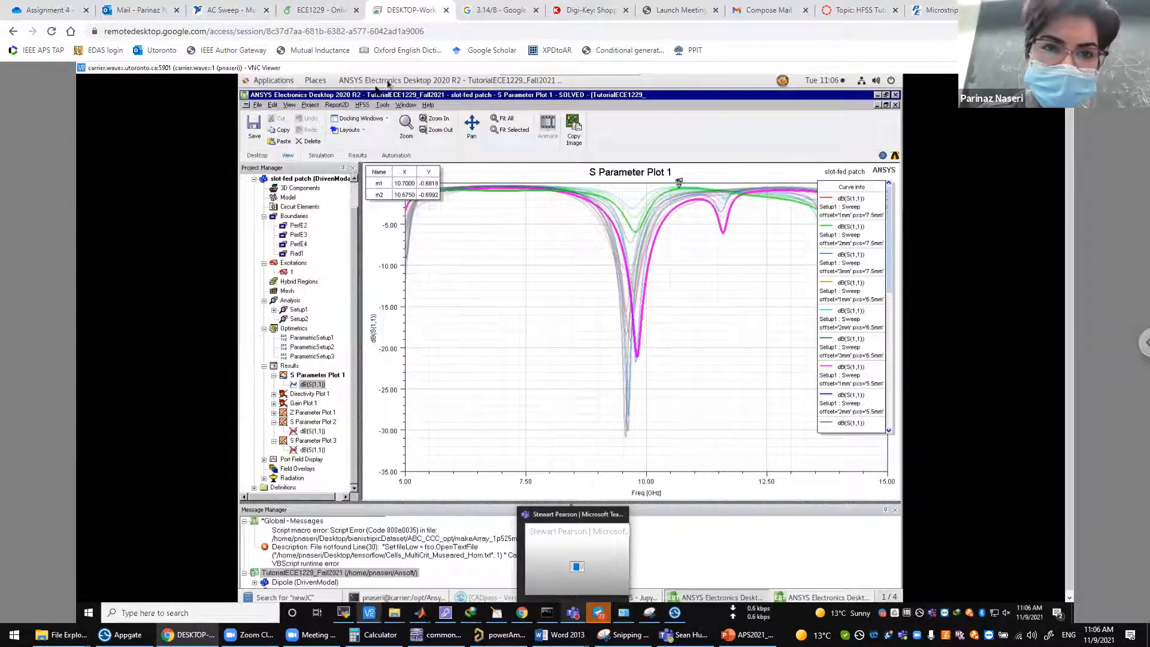
left_click(363, 105)
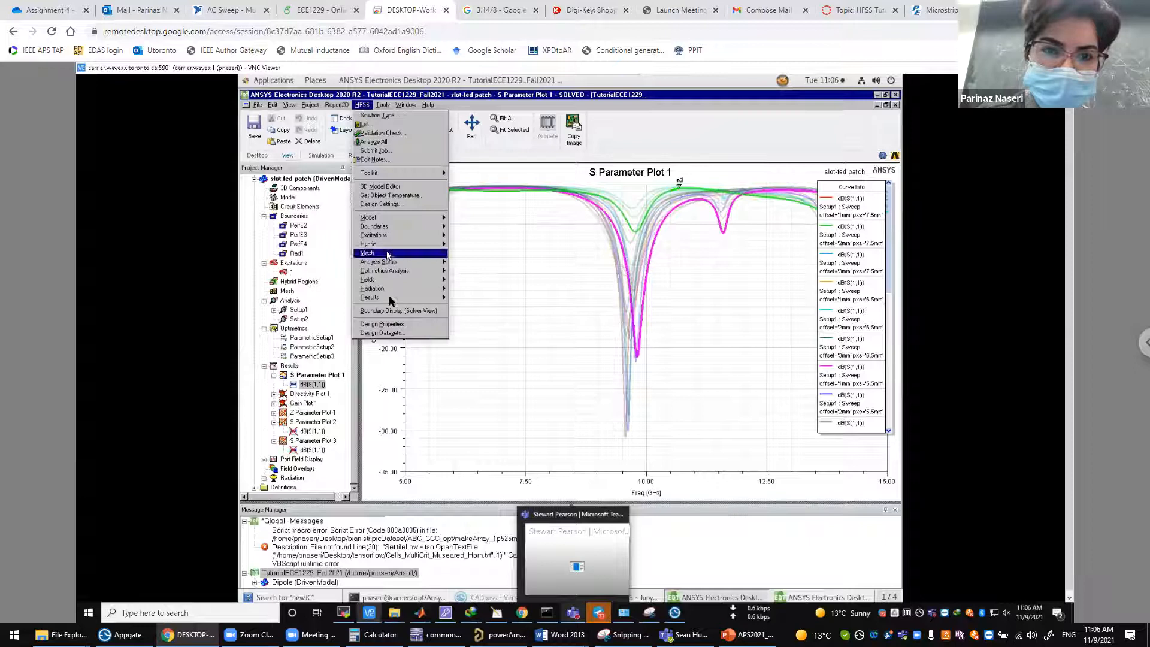
left_click(402, 332)
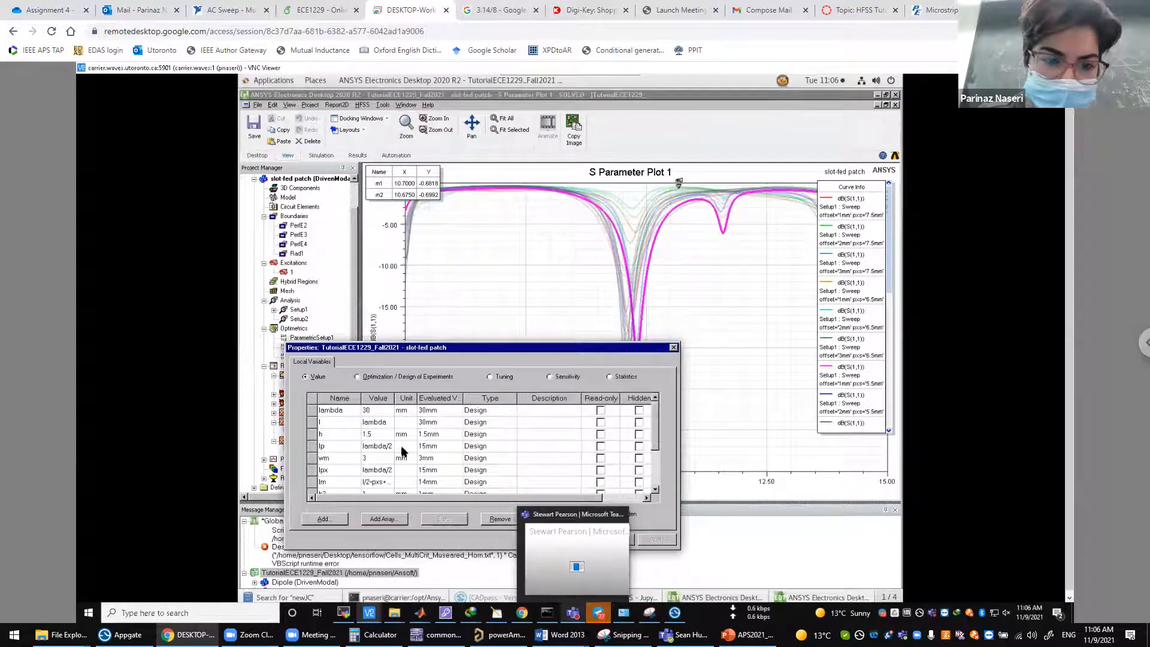
scroll(403, 452, "down", 2)
double_click(377, 482)
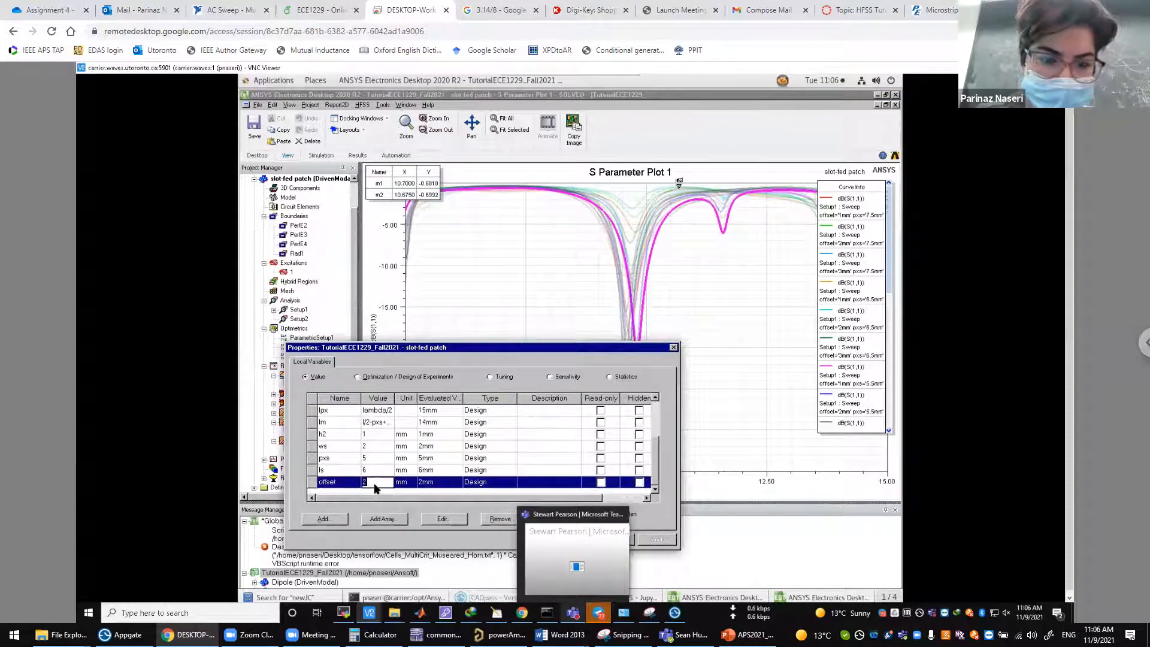
type("1")
left_click(378, 463)
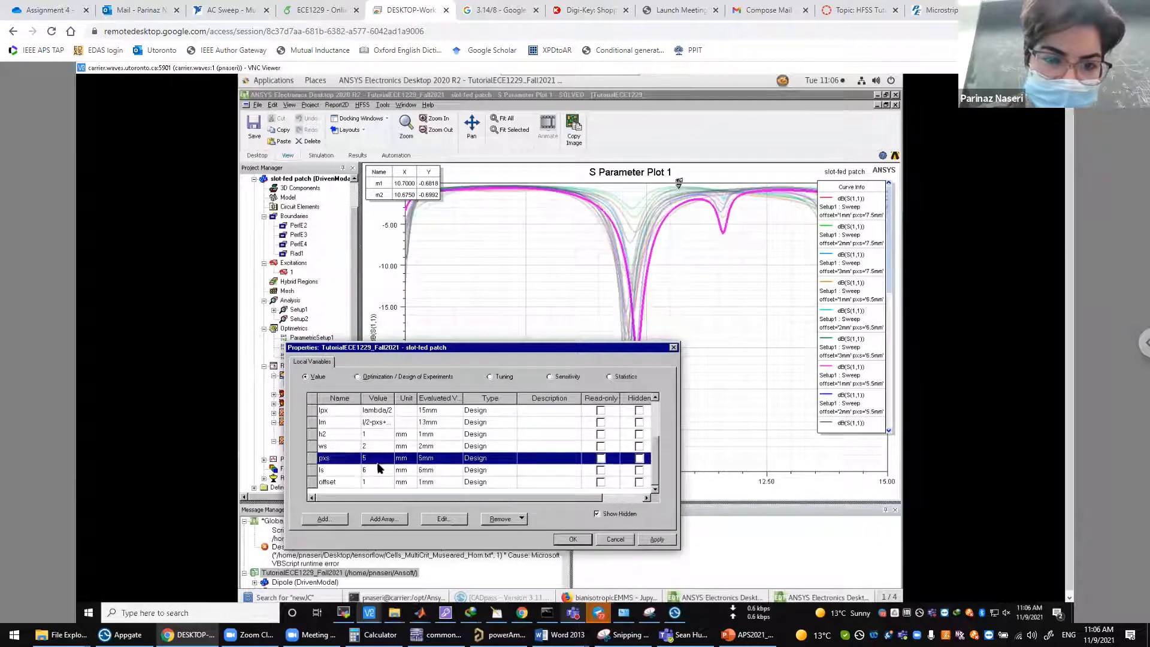
- Set the design variable pxs to 2.5 mm, apply the properties and analyze Setup1
double_click(372, 460)
type("2.5")
left_click(571, 540)
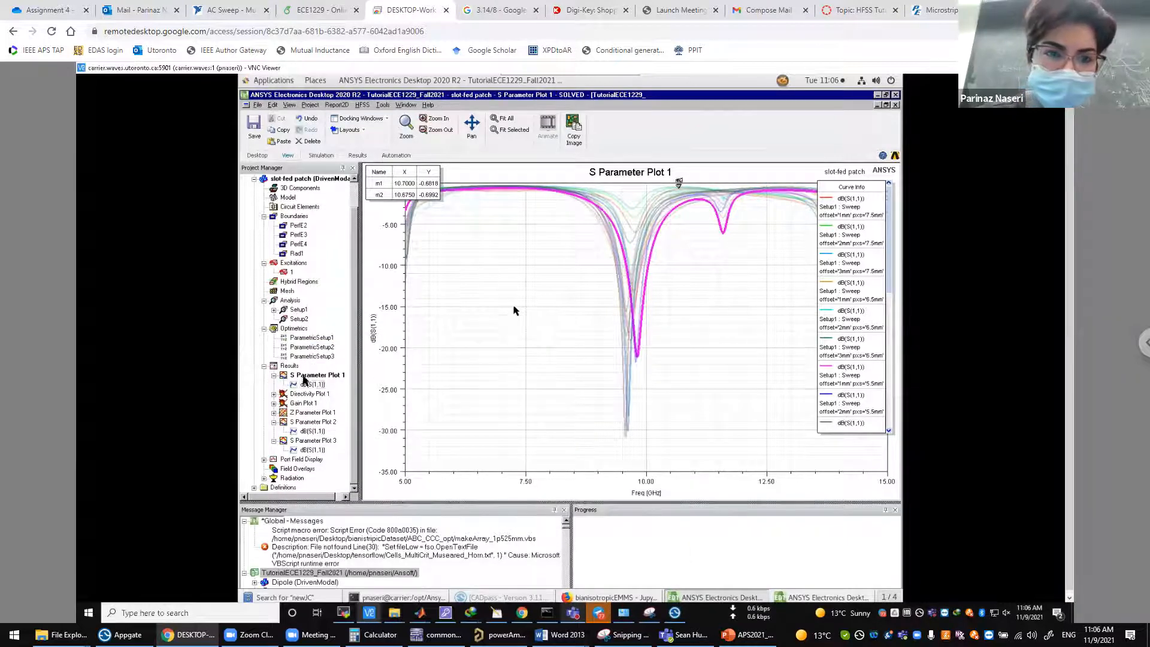
right_click(296, 310)
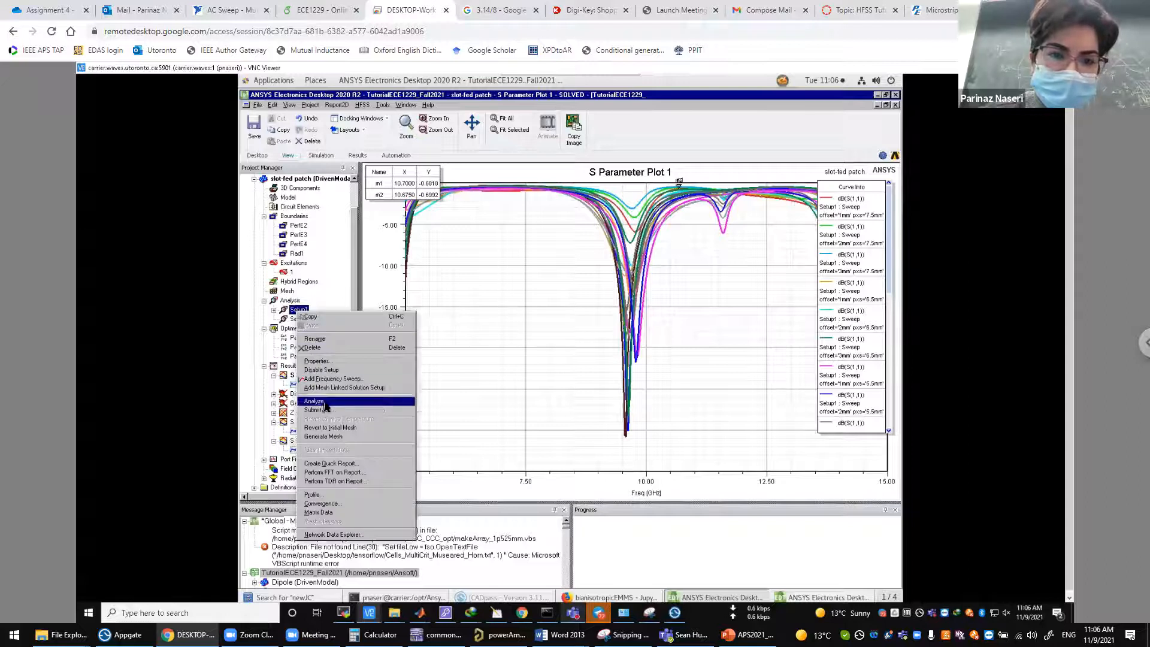
left_click(325, 402)
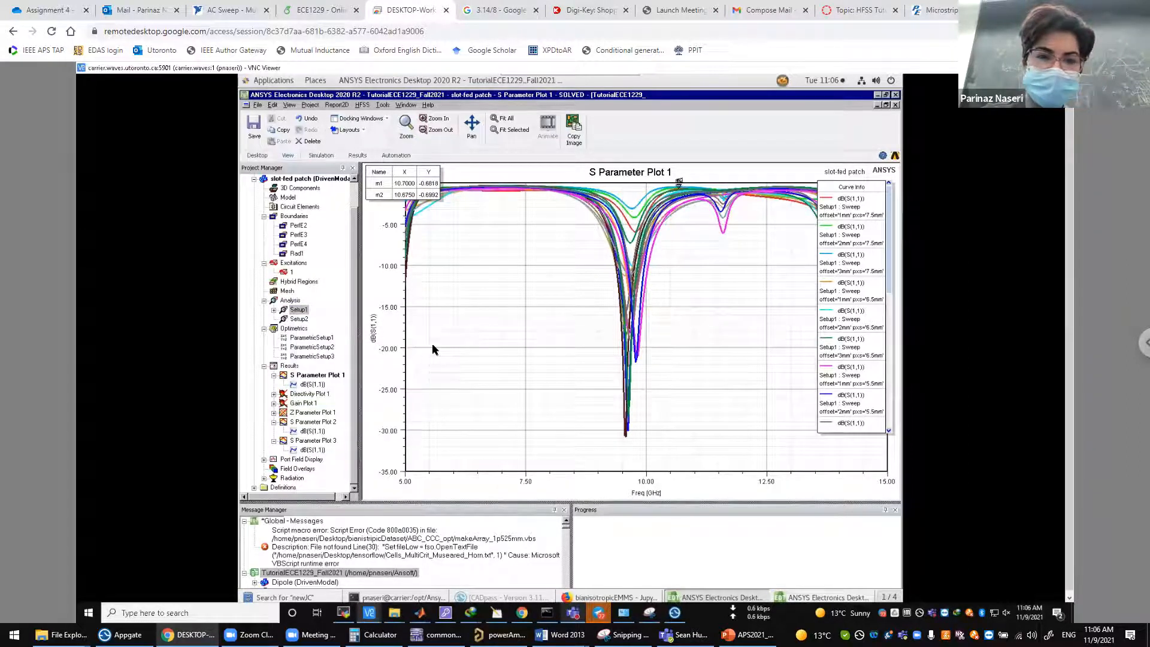
- Start a rectangular far-field report for Setup1 with dB(GainTotal) plotted against Theta on Infinite Sphere1
right_click(285, 372)
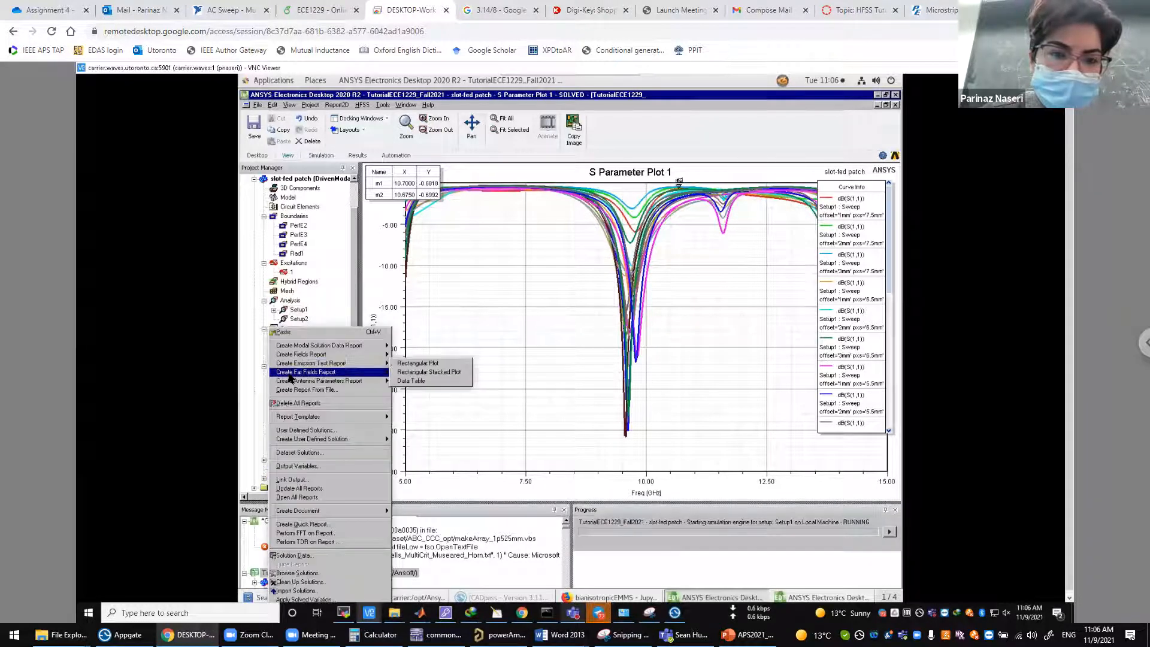
left_click(412, 377)
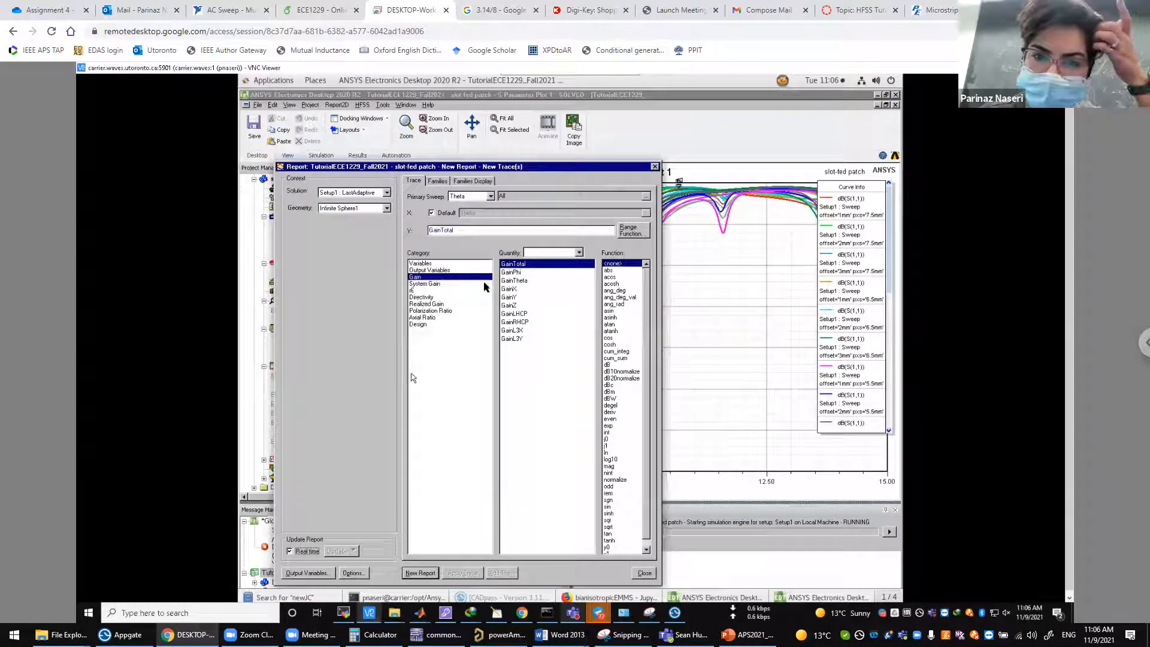
left_click(608, 365)
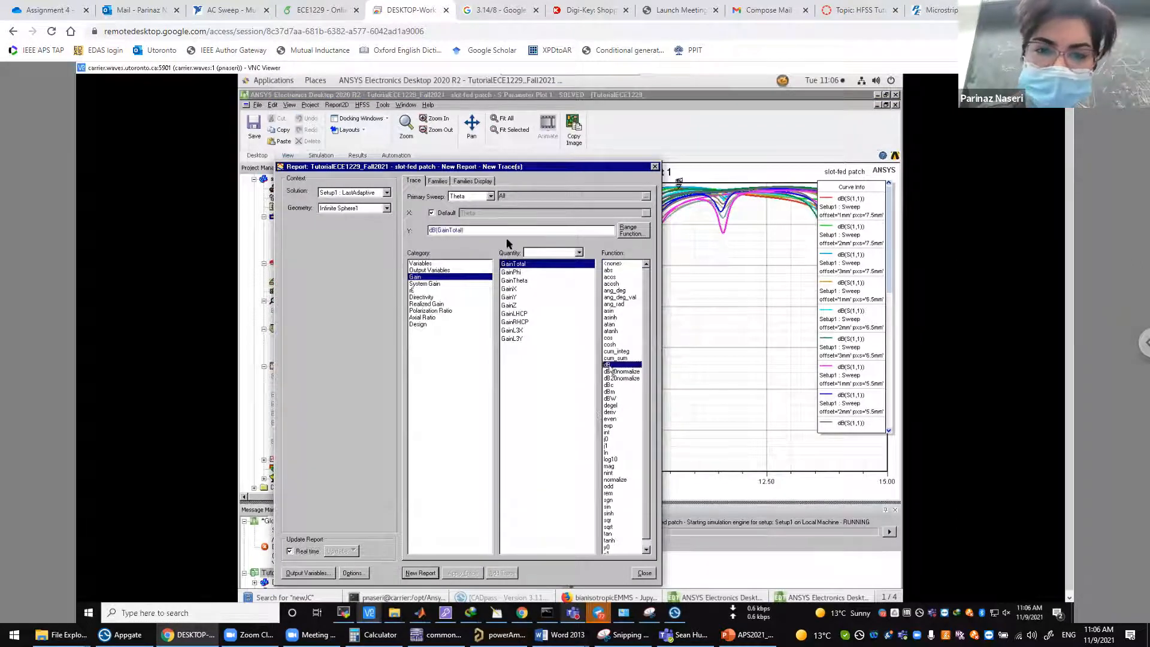
- Restrict the gain report's Phi values to 0deg and 90deg
left_click(438, 181)
left_click(637, 234)
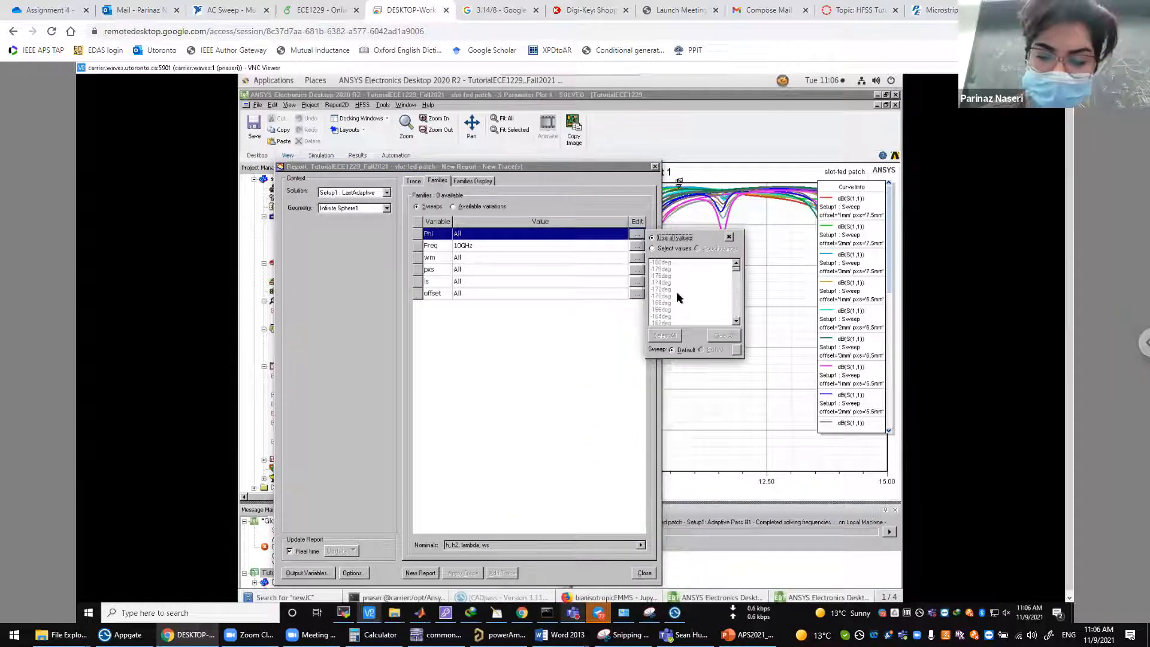
left_click(677, 293)
scroll(690, 293, "down", 10)
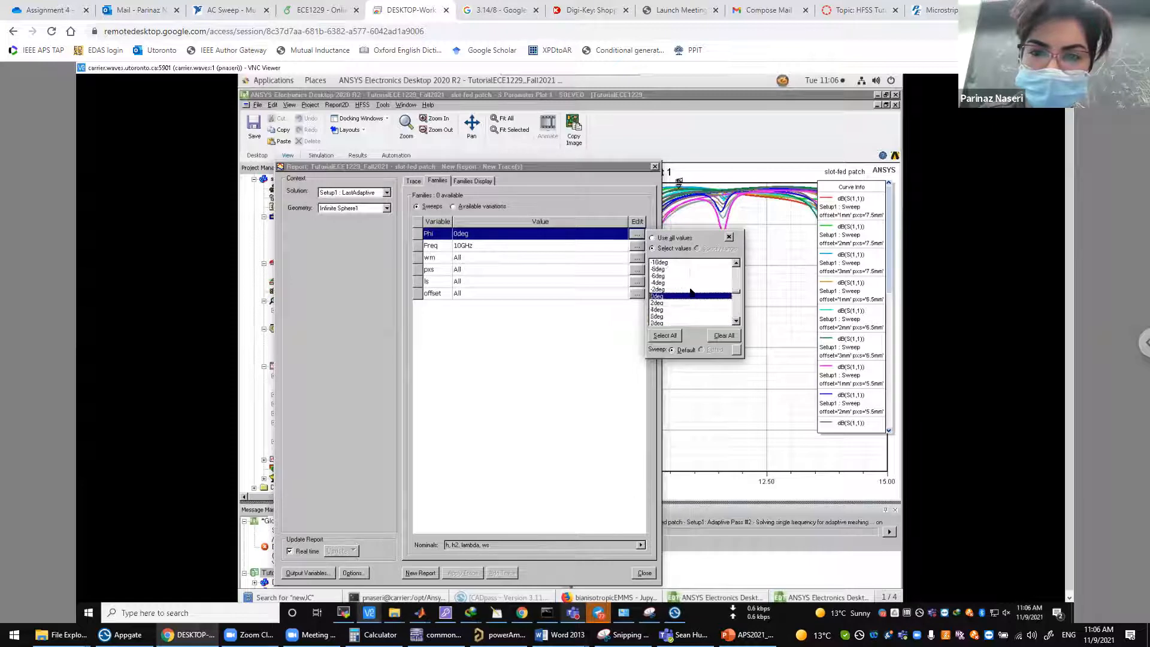
scroll(690, 292, "down", 4)
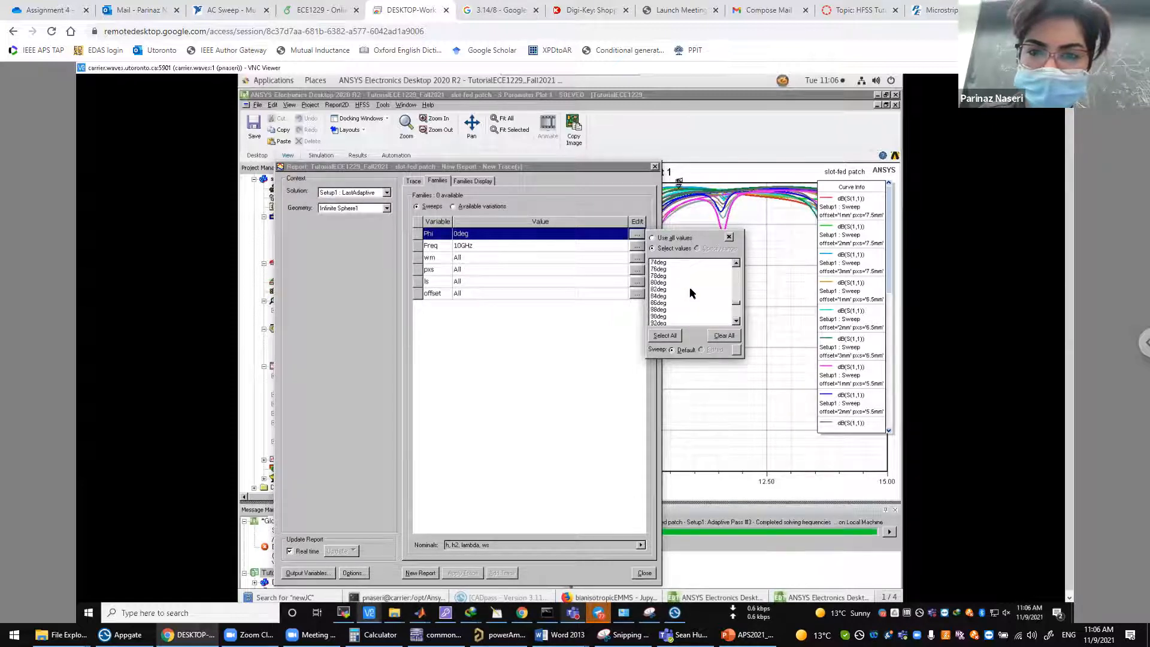
left_click(659, 316)
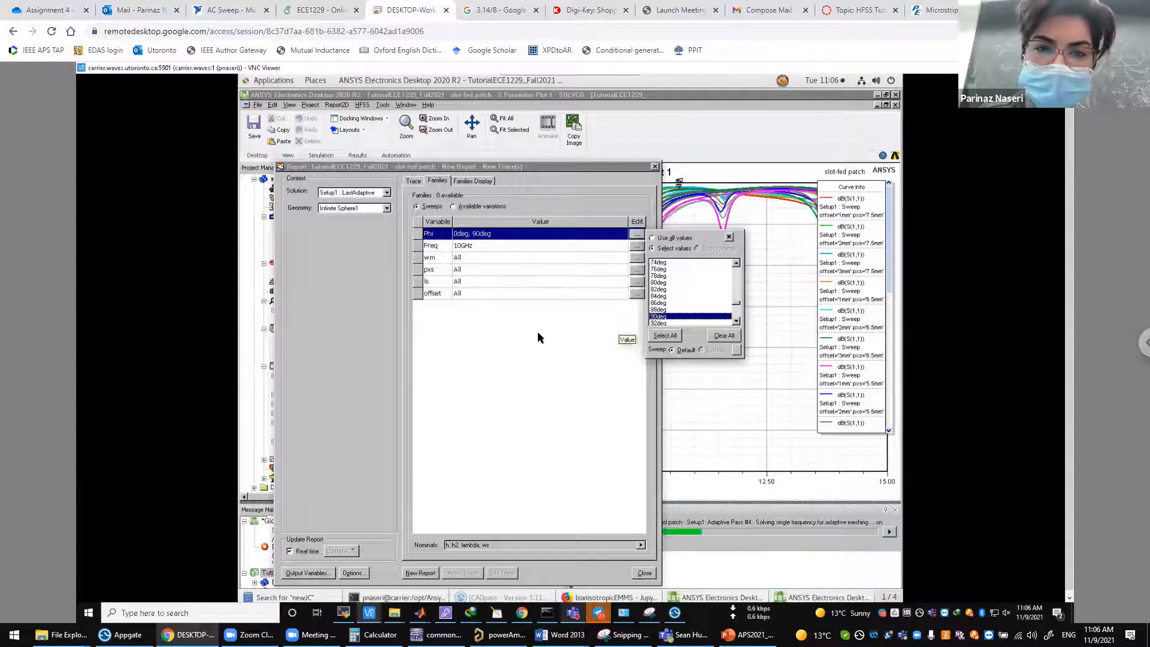
left_click(623, 339)
- Restrict the gain report's variations to pxs 2.5mm and offset 1mm, leaving wm and ls at all values
left_click(638, 257)
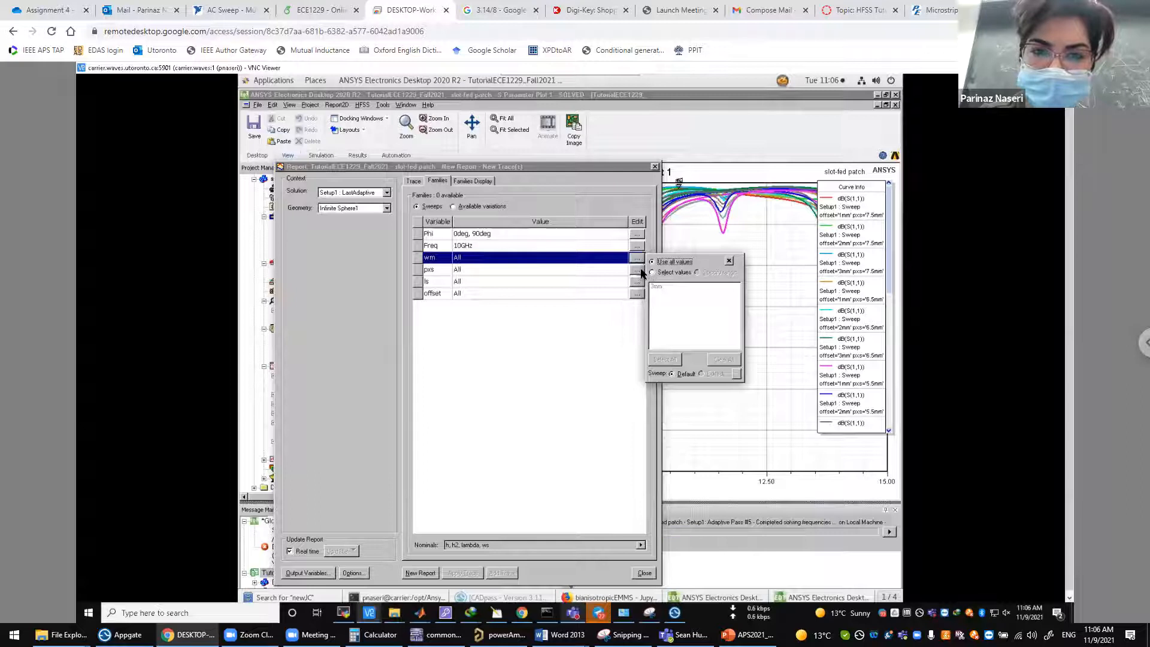
left_click(639, 270)
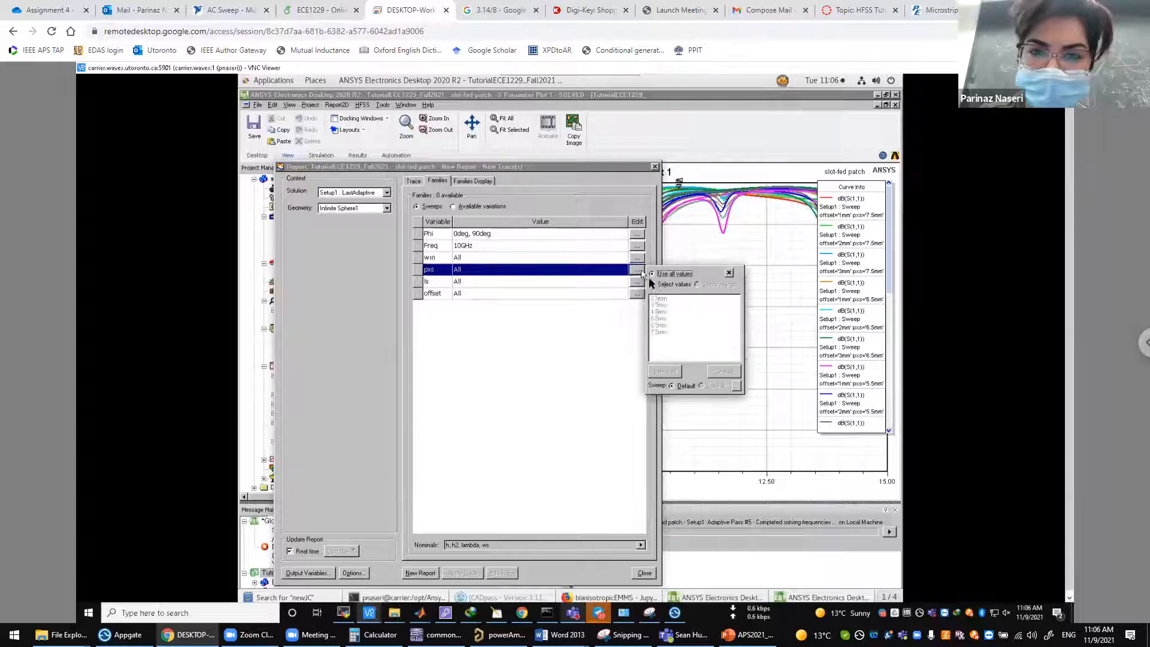
left_click(660, 297)
left_click(638, 293)
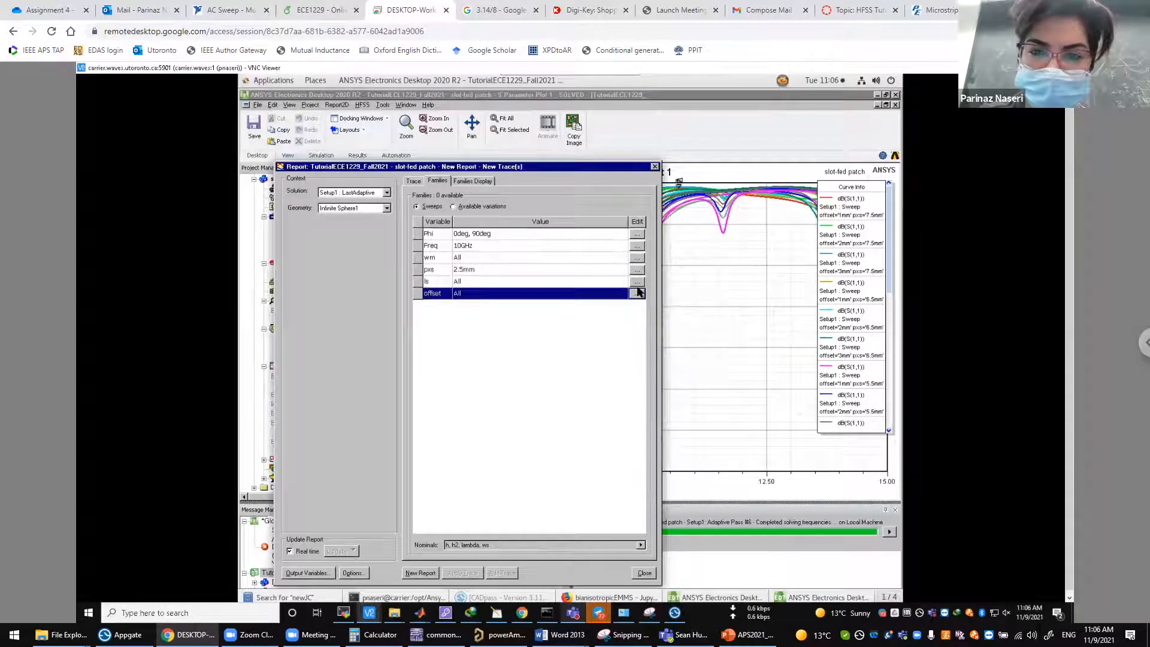
left_click(638, 294)
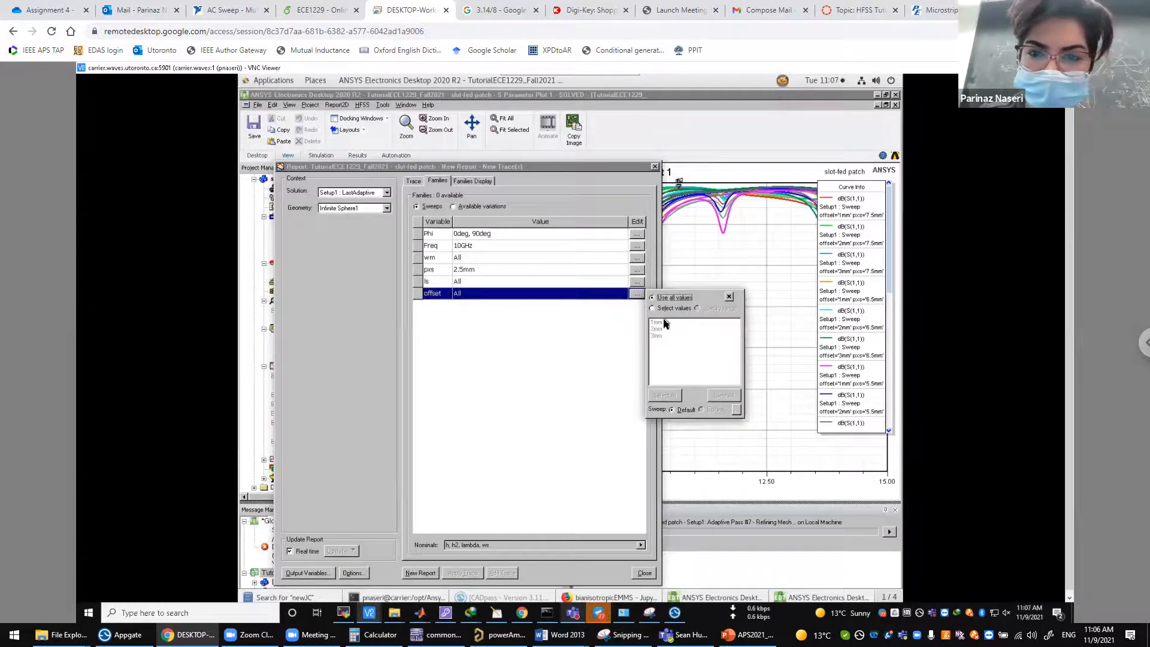
left_click(661, 309)
left_click(556, 355)
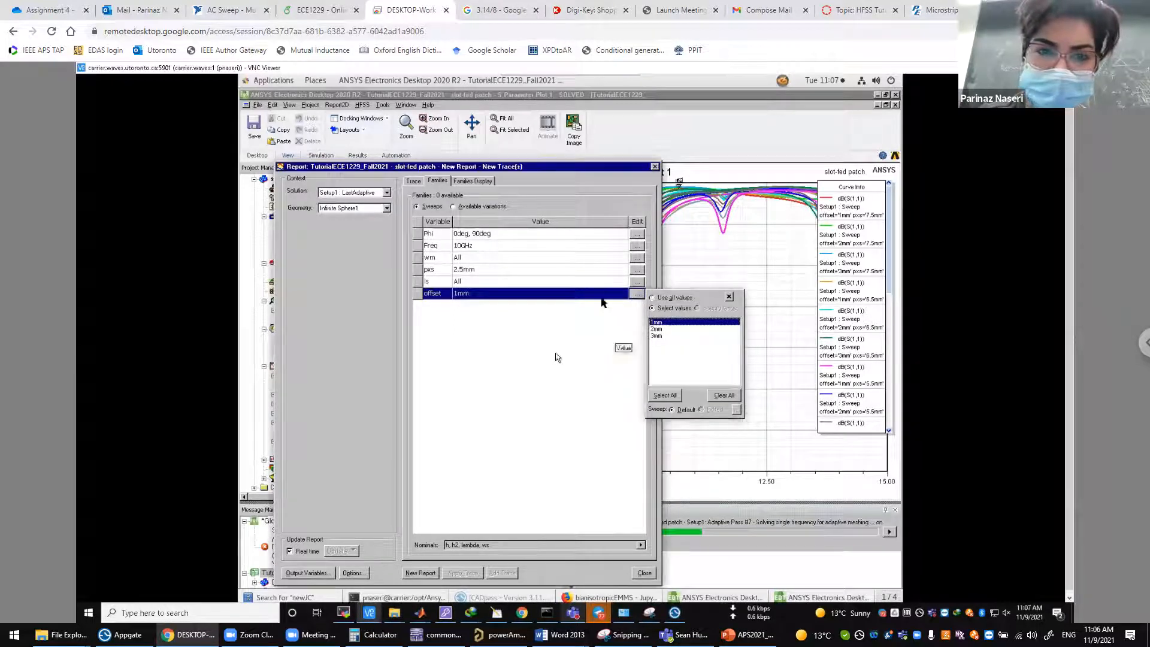
left_click(637, 282)
left_click(584, 363)
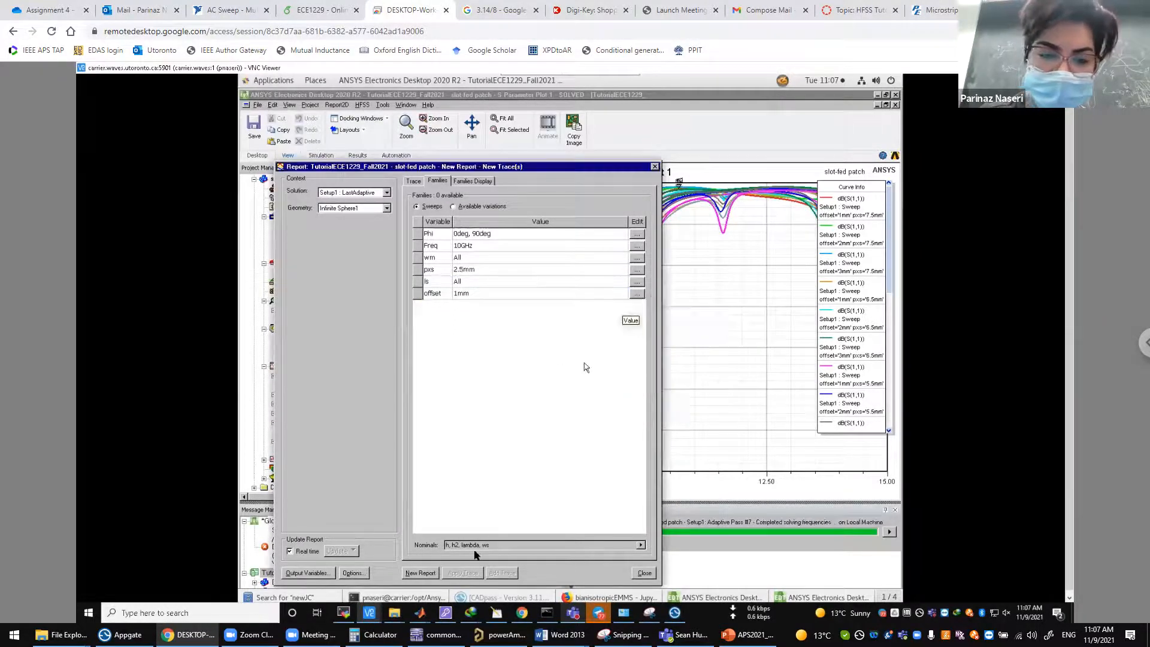
- Create the gain-versus-Theta report from the chosen settings and close the report setup
left_click(426, 572)
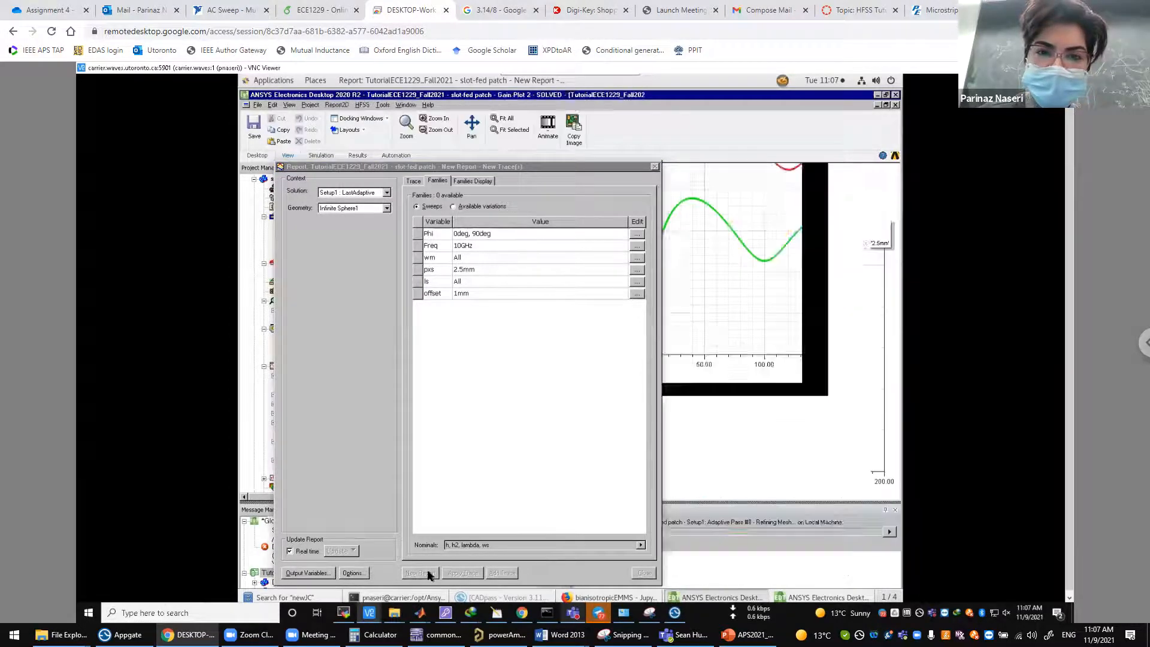
left_click(655, 168)
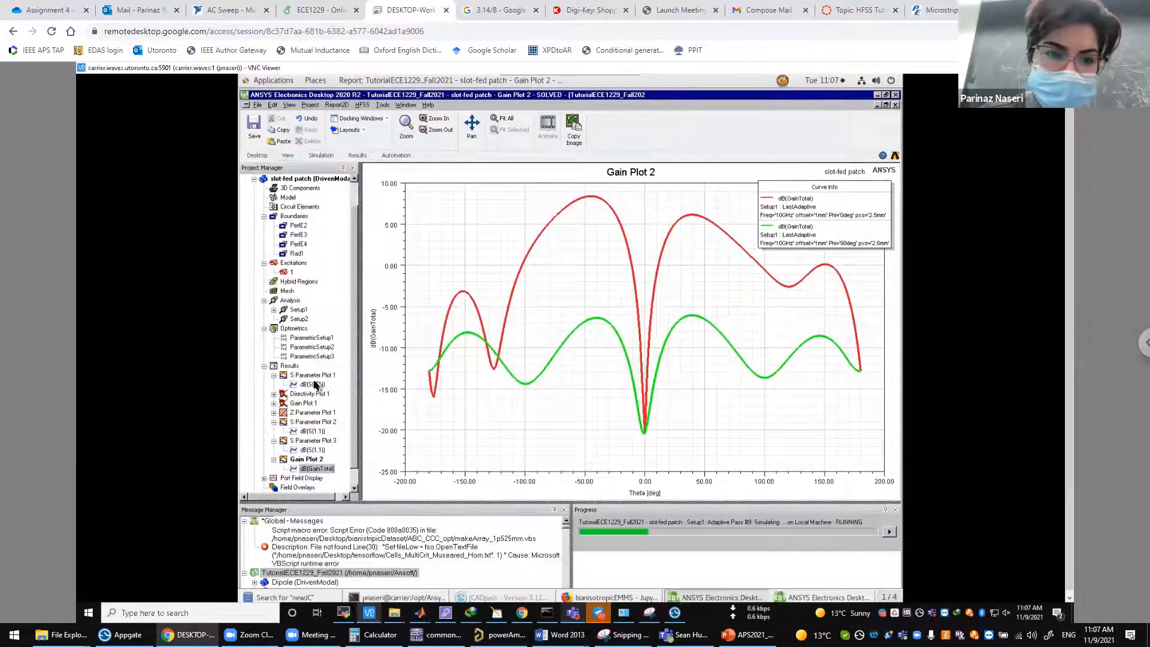
- Return to the slot-fed patch's 3D model and examine the overlaid radiation pattern from several angles
right_click(276, 369)
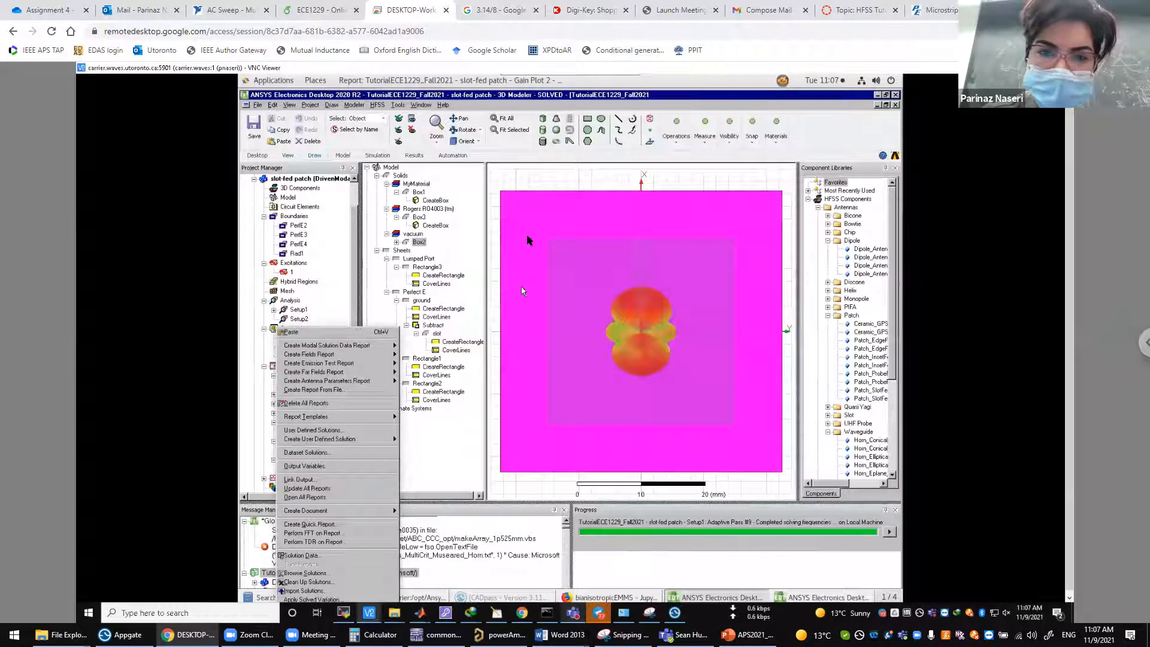
left_click(523, 185)
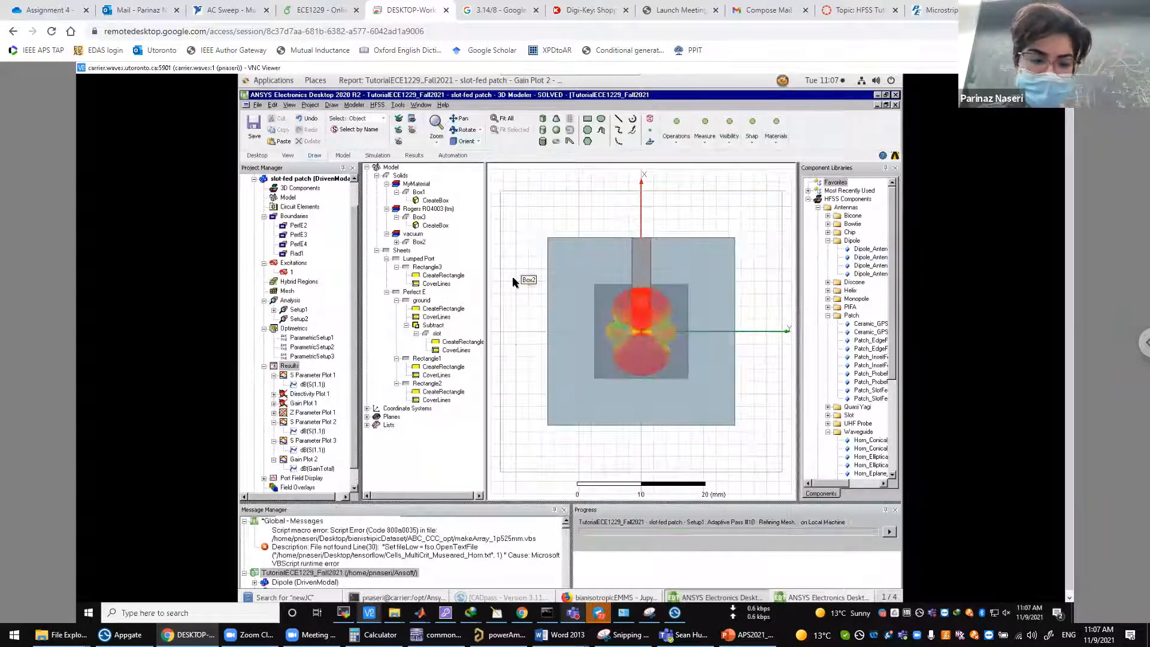
middle_click_drag(515, 242, 546, 251)
middle_click_drag(635, 300, 659, 335)
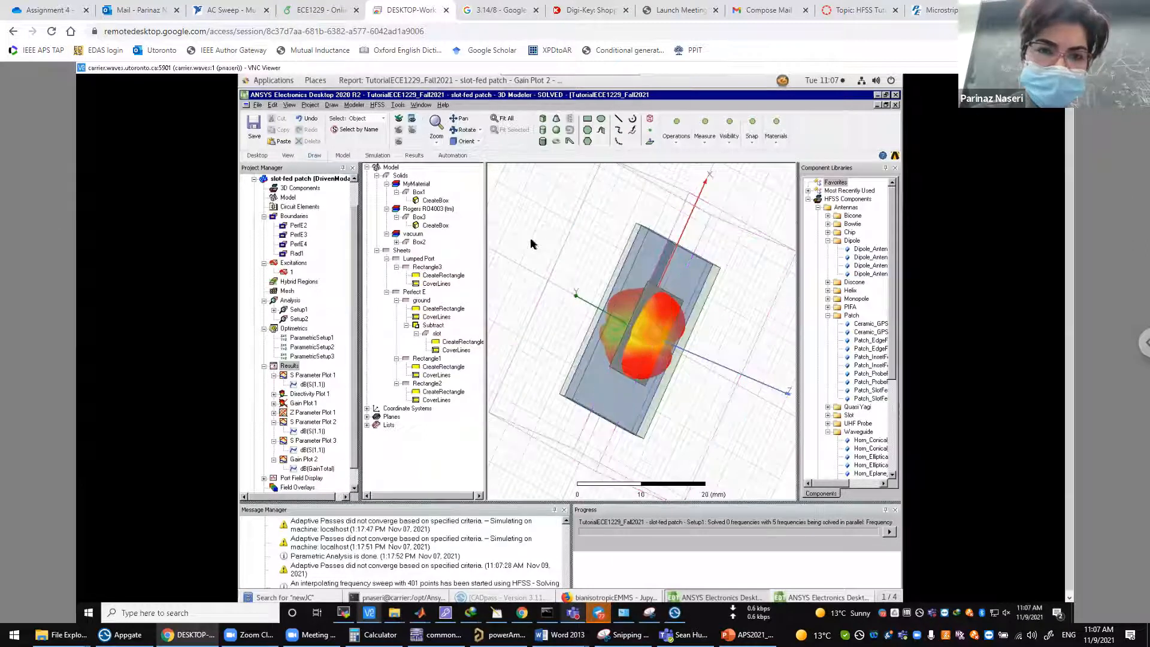
middle_click_drag(653, 283, 615, 285)
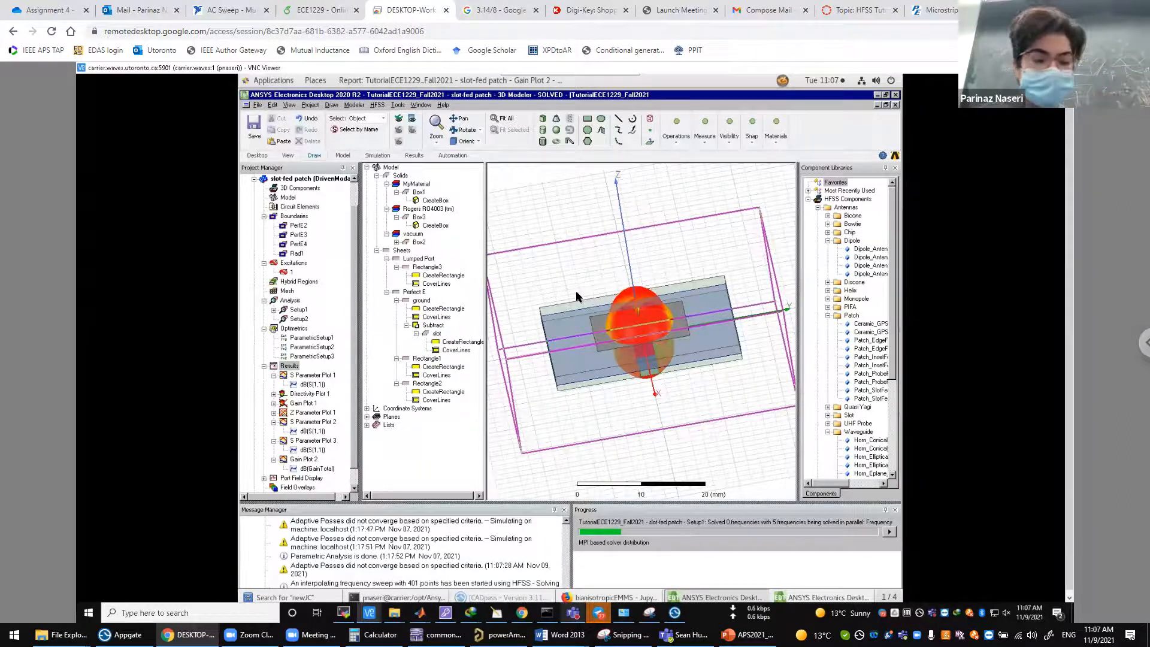
middle_click_drag(642, 280, 626, 307)
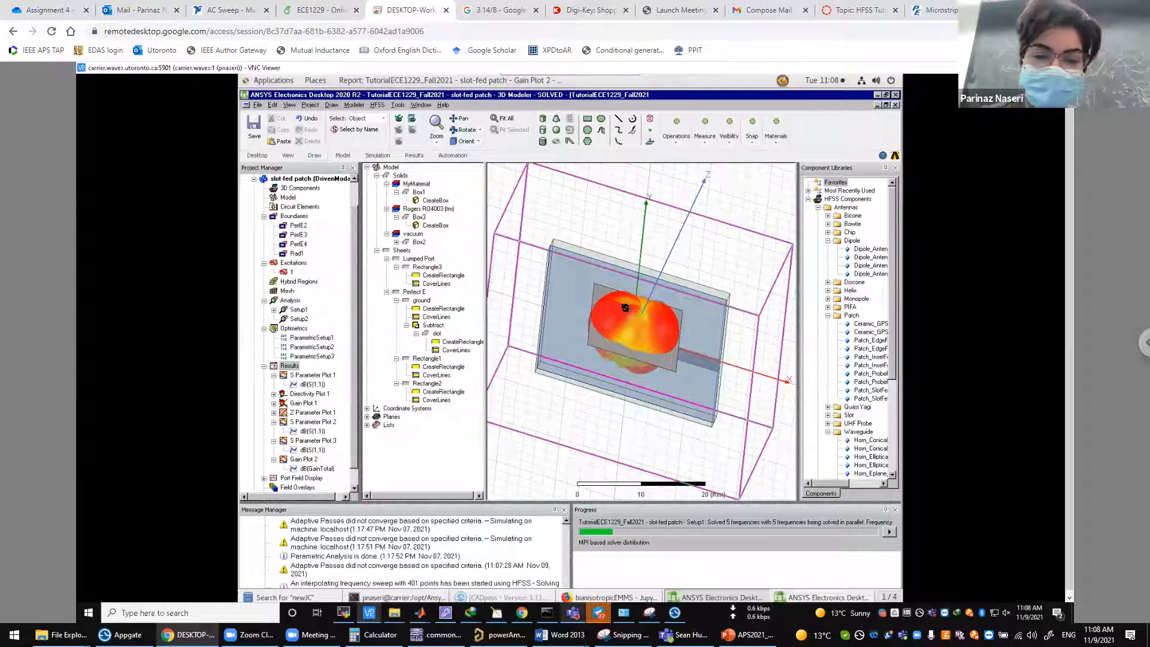
- Switch to the ECE1229-test project and place a marker on the deepest dip of S Parameter Plot 1, at 11.4 GHz
left_click(786, 600)
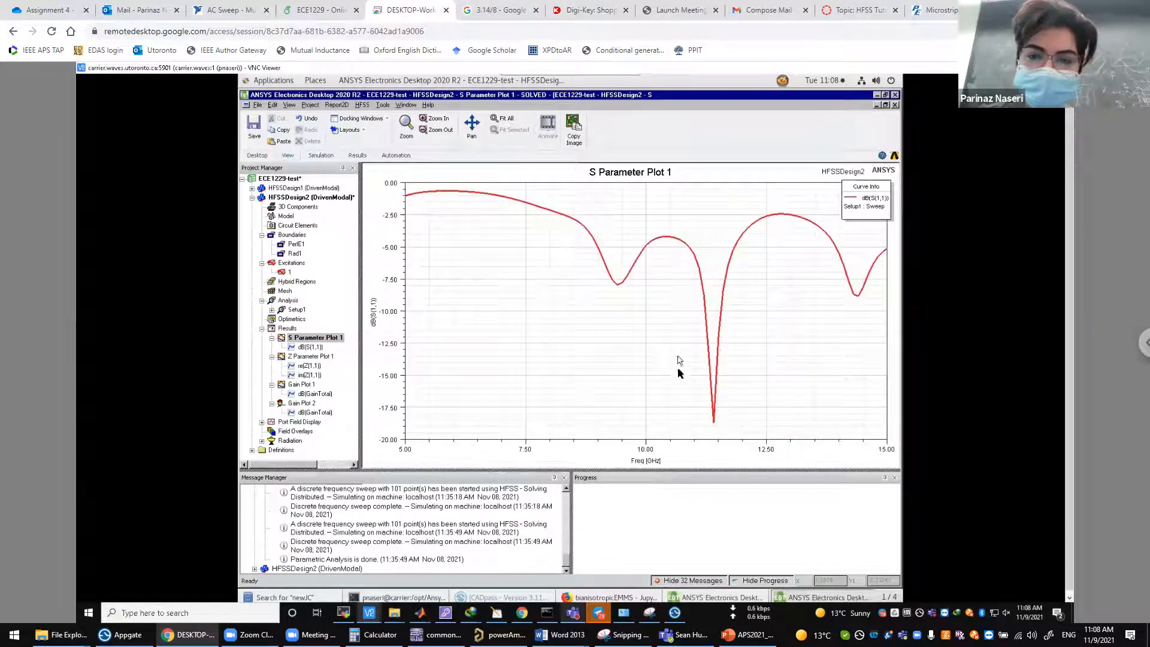
left_click(714, 422)
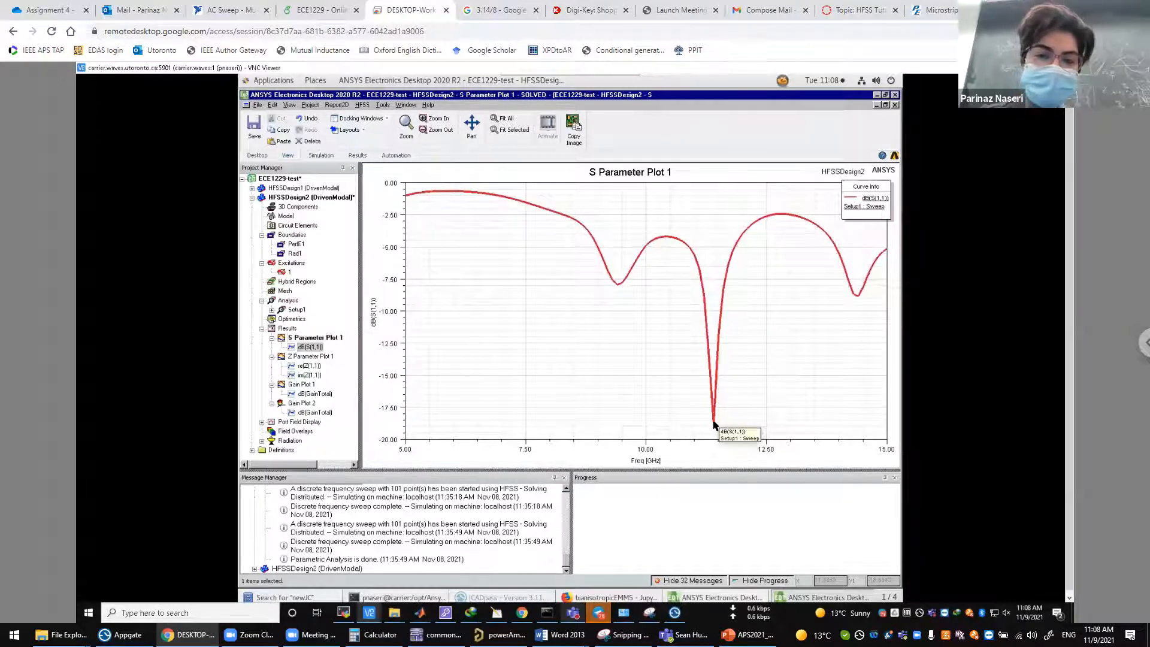
left_click(264, 198)
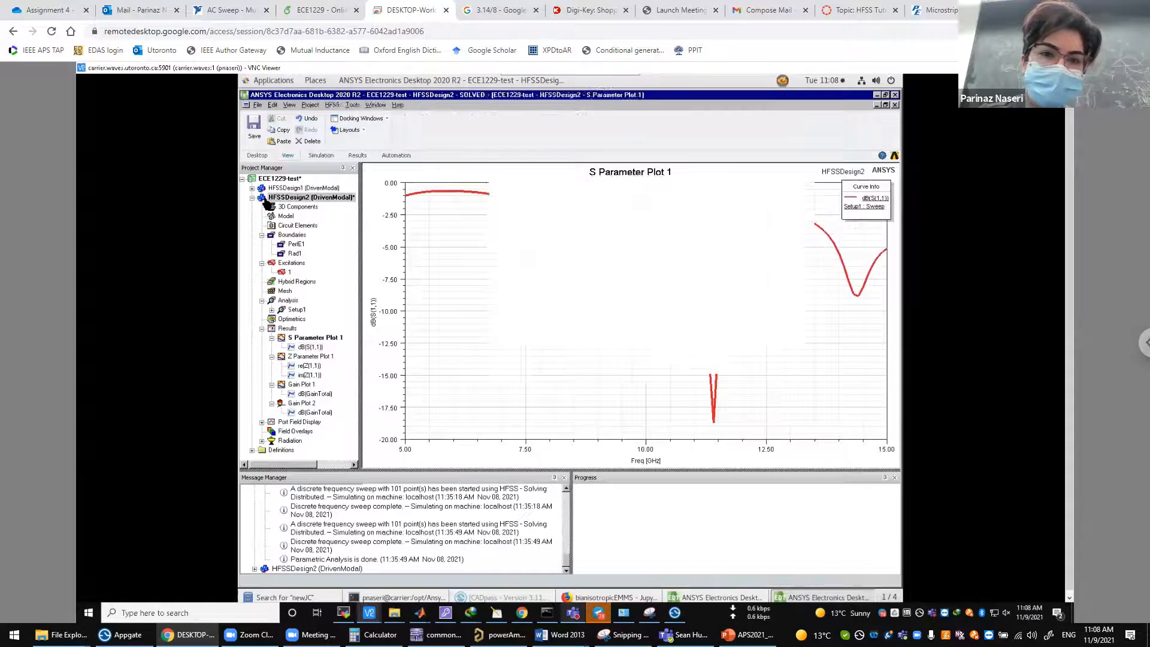
double_click(283, 340)
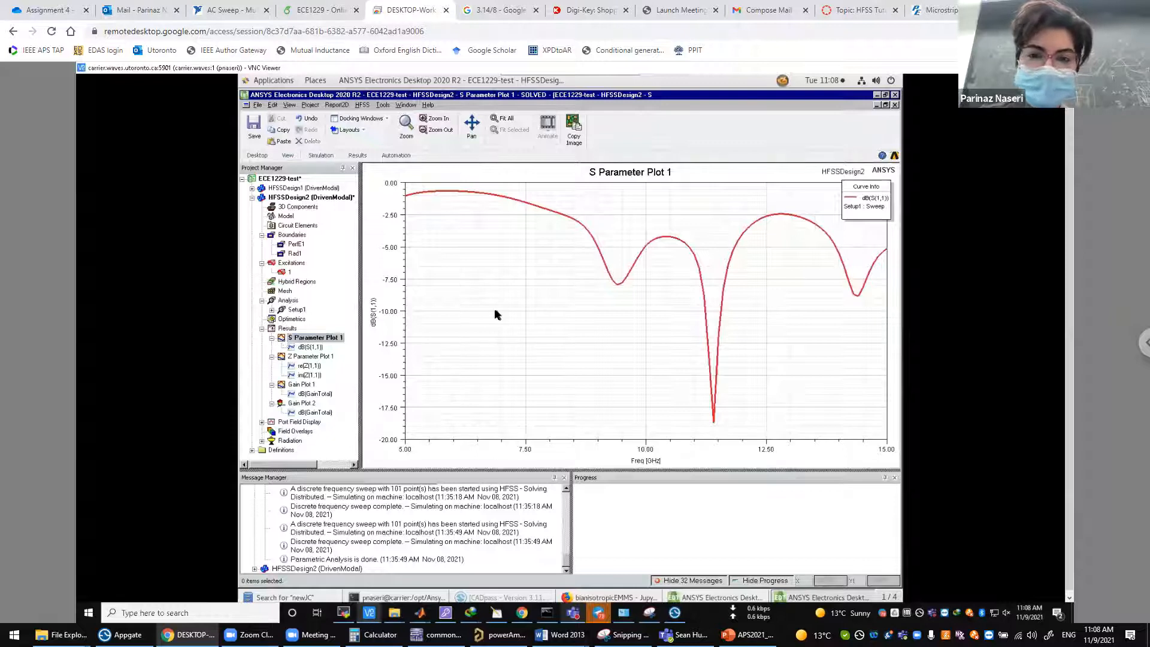
right_click(497, 311)
mouse_move(520, 317)
left_click(587, 316)
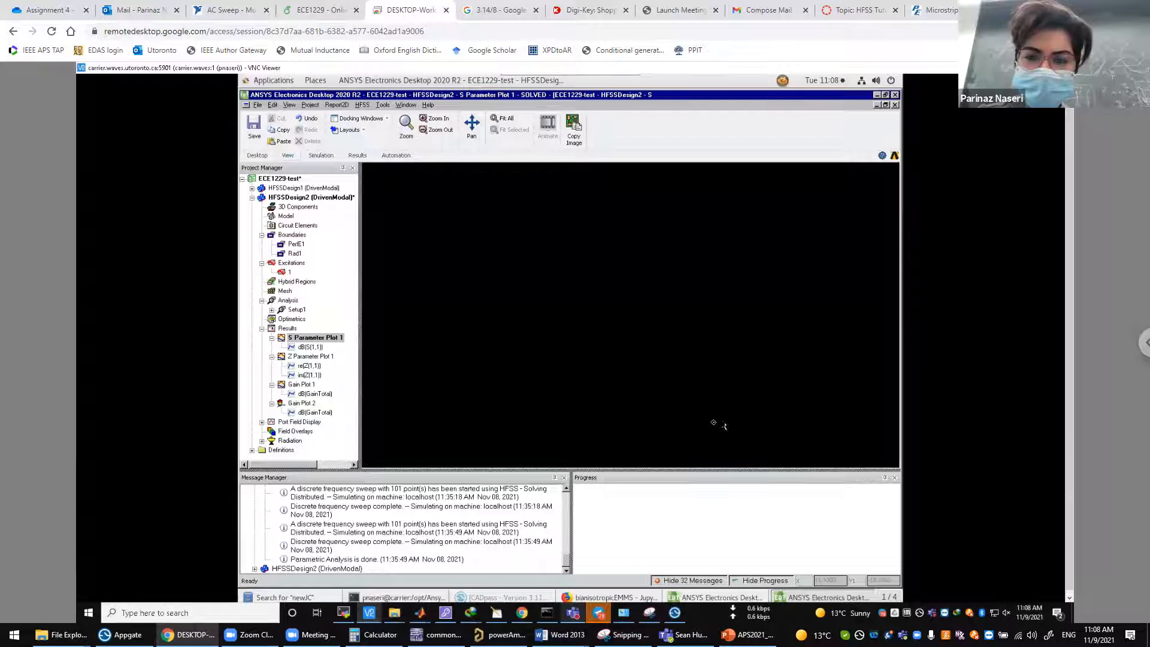
left_click(713, 422)
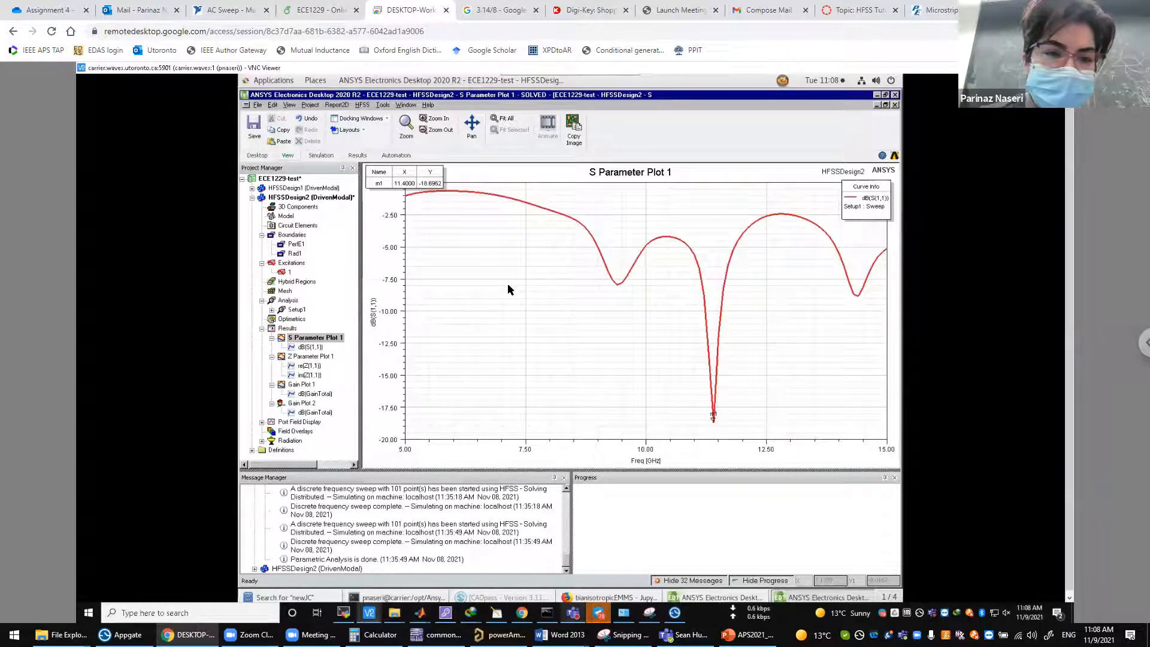
- Open the 3D model of HFSSDesign2 and examine the patch, substrates and feed line from an oblique angle
left_click(262, 200)
double_click(260, 198)
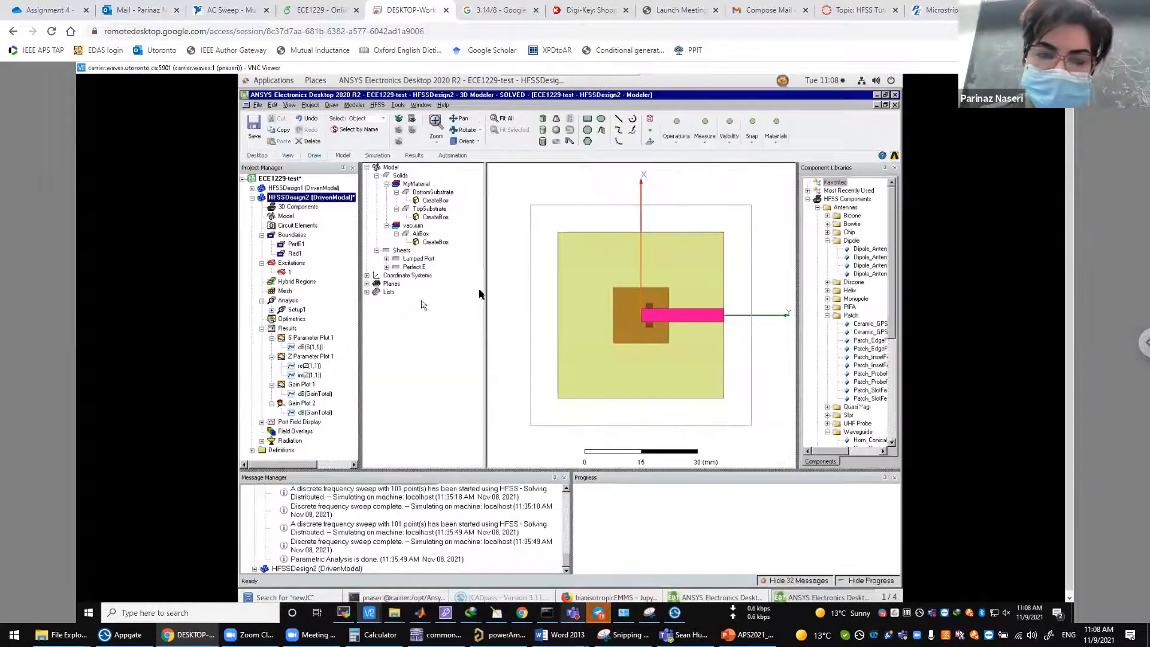
left_click(513, 281)
middle_click_drag(513, 280, 753, 289)
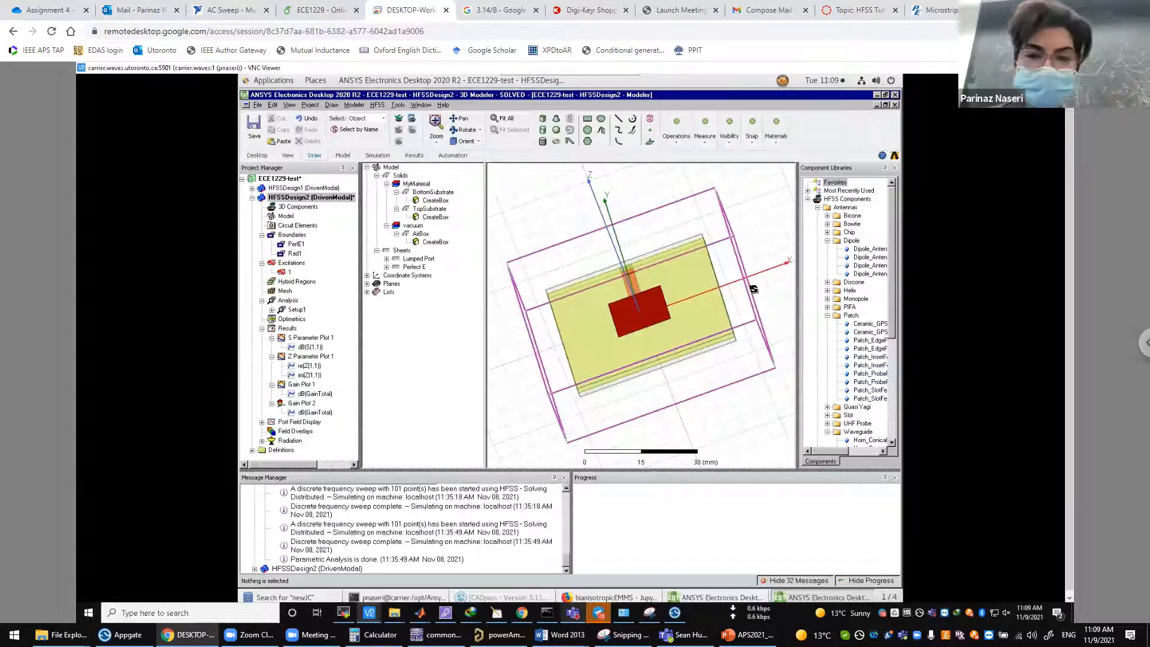
left_click(626, 325)
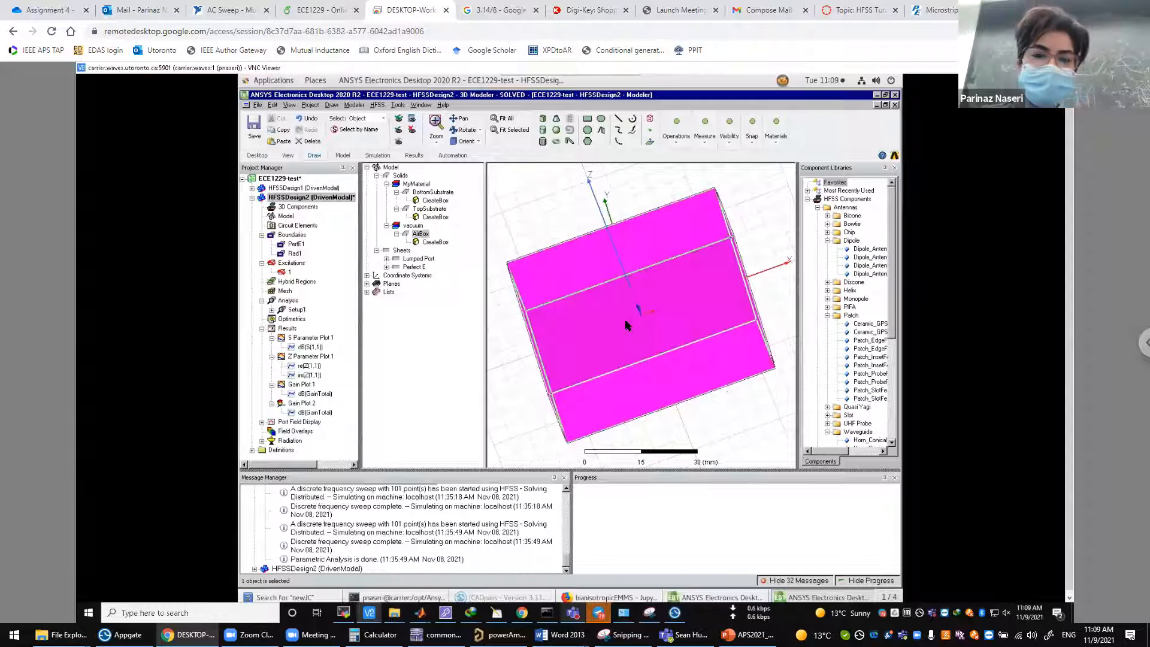
left_click(538, 219)
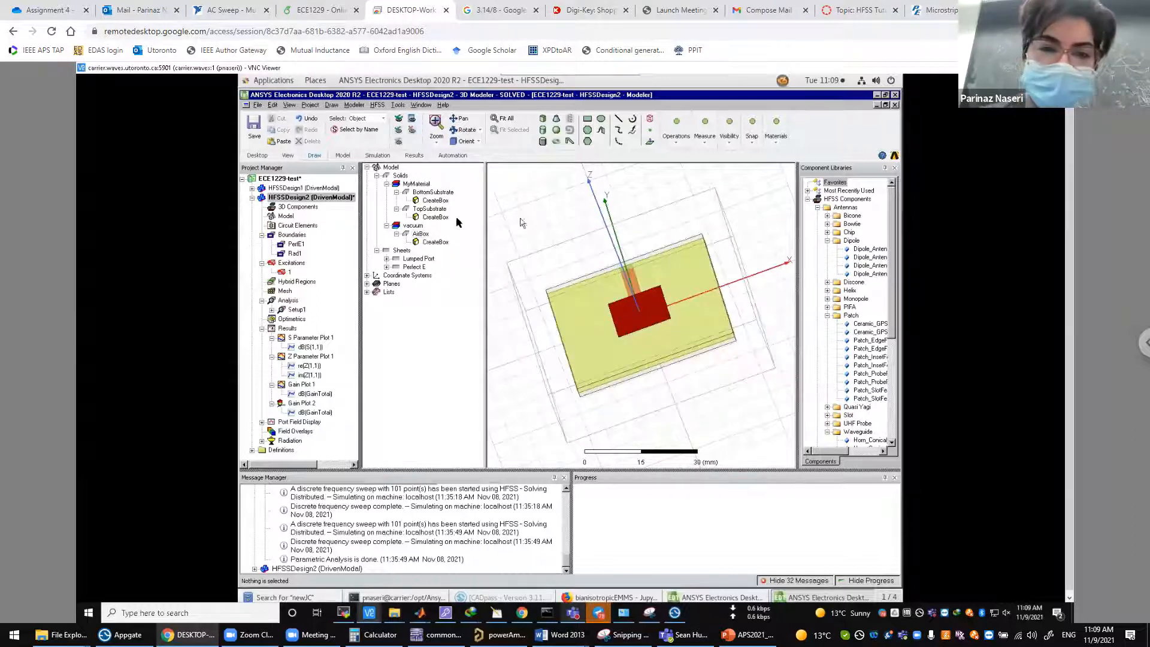
- Thicken the patch sheet of HFSSDesign2 by 0.036 mm on one side only
left_click(386, 267)
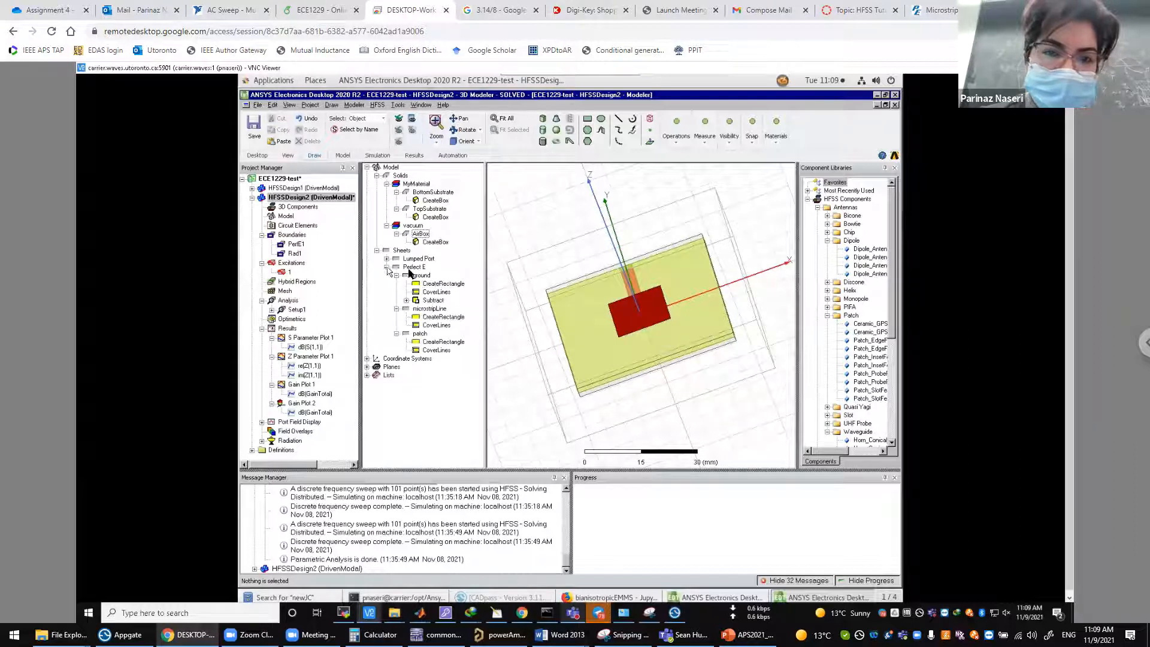
left_click(420, 334)
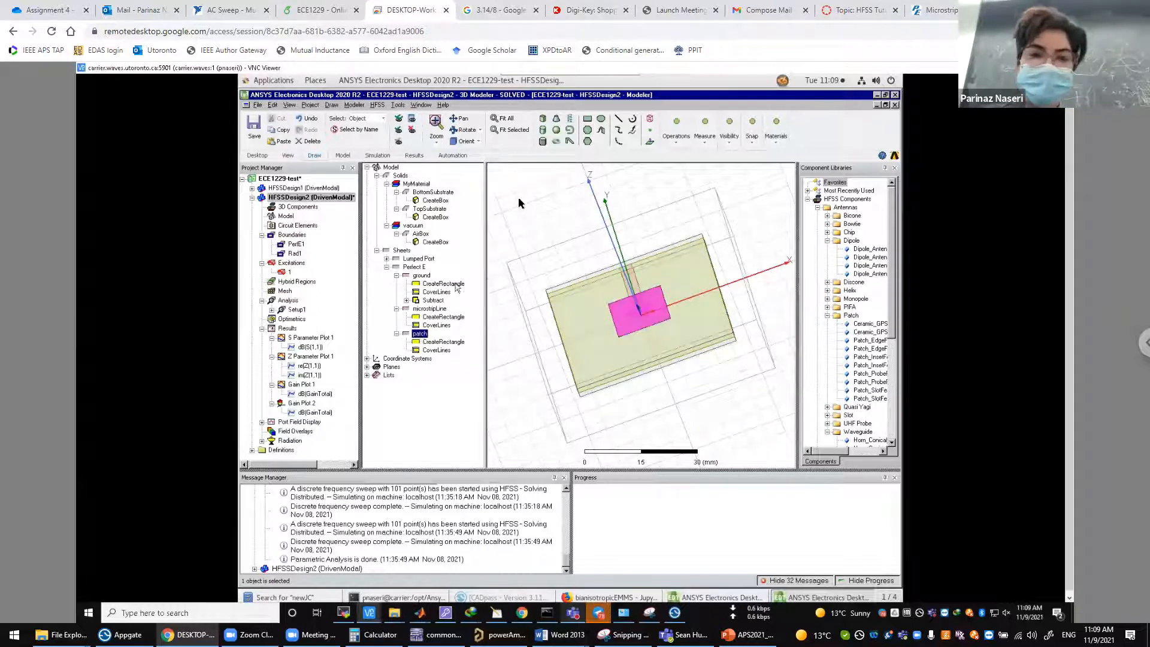
left_click(479, 142)
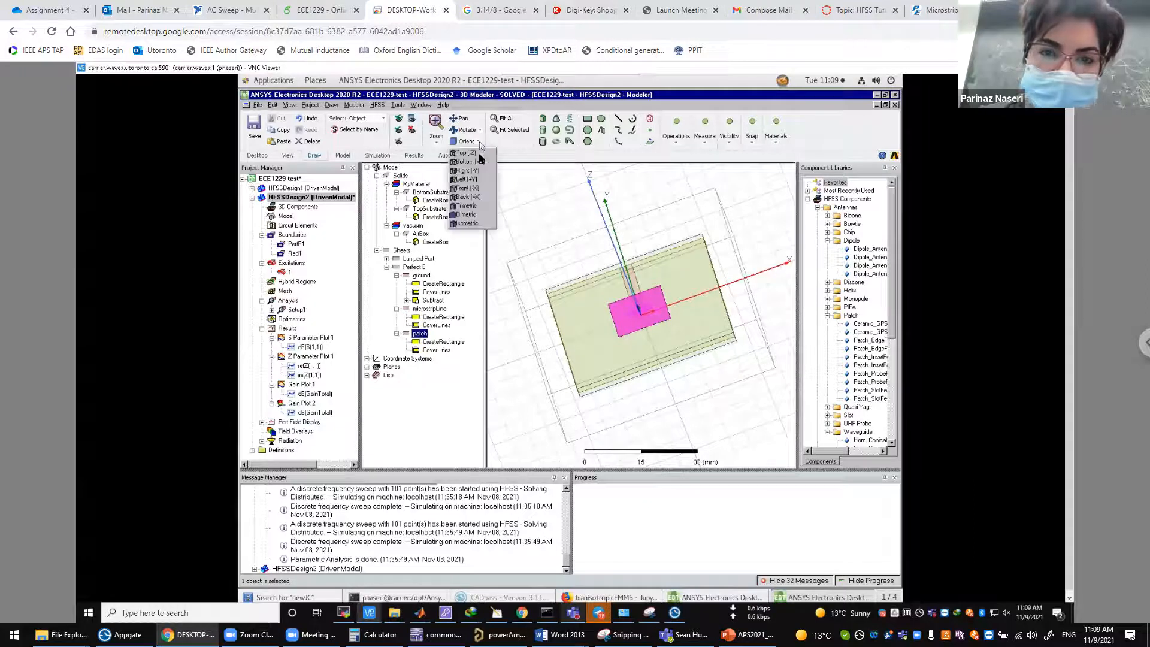
left_click(479, 206)
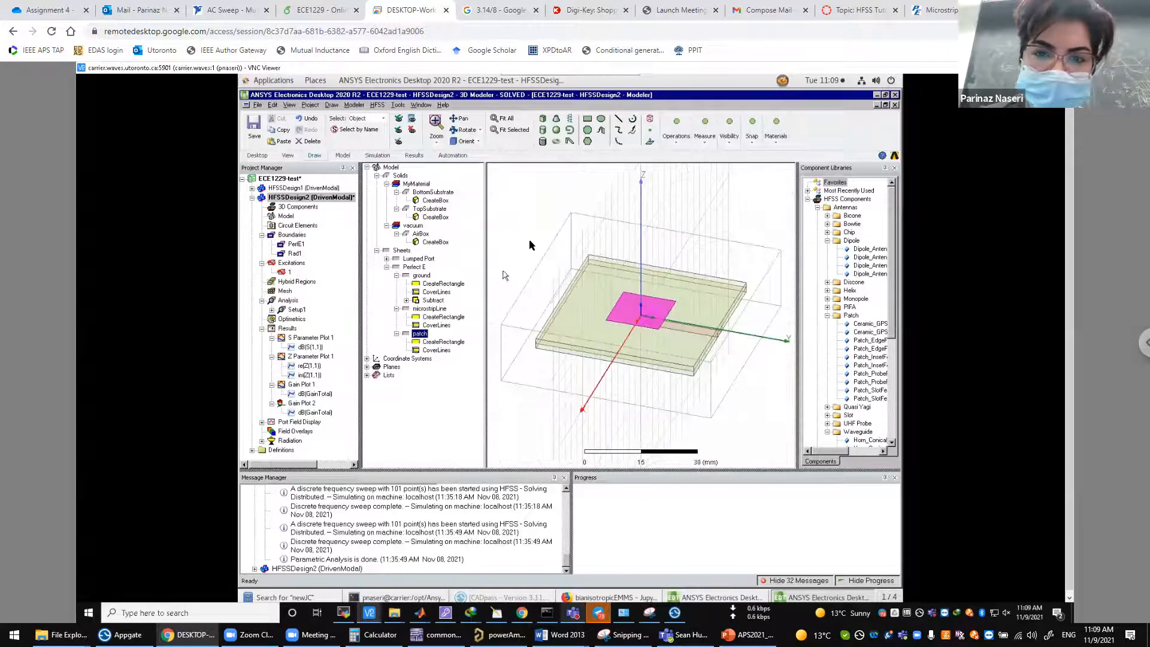
right_click(423, 337)
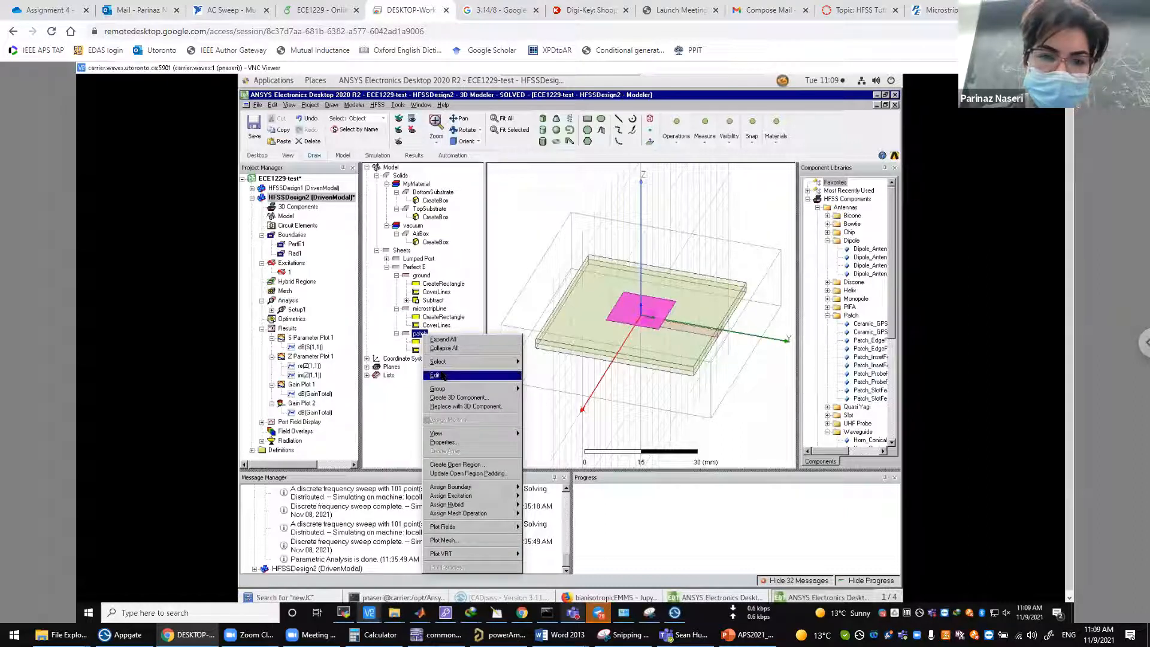
mouse_move(442, 375)
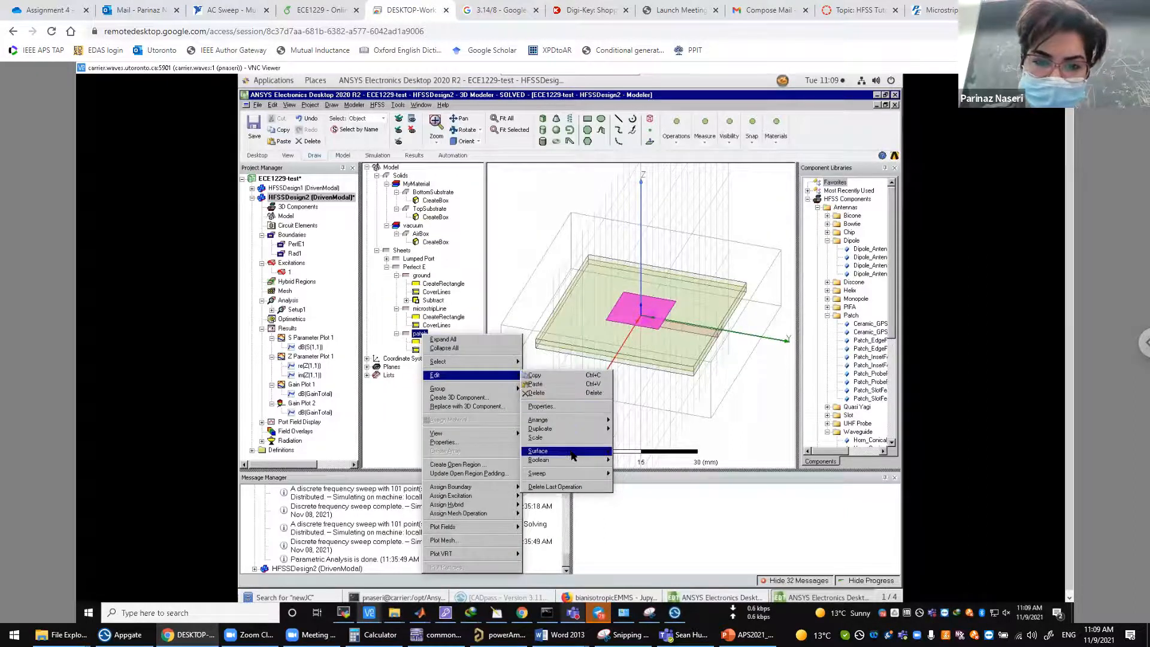
mouse_move(573, 457)
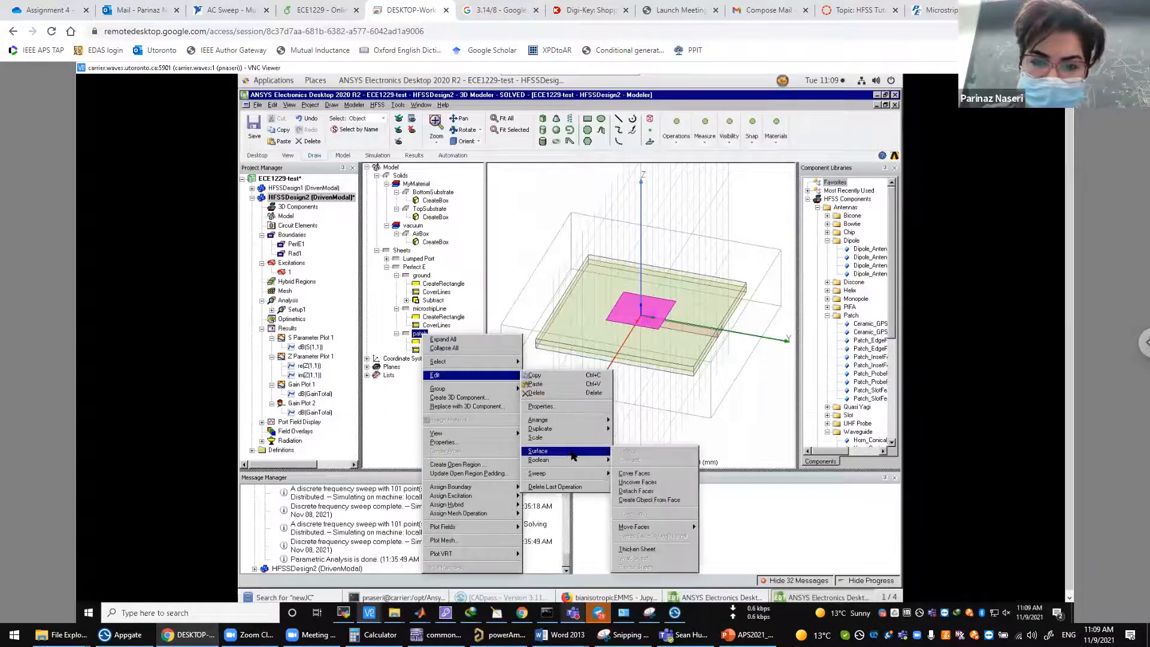
left_click(653, 554)
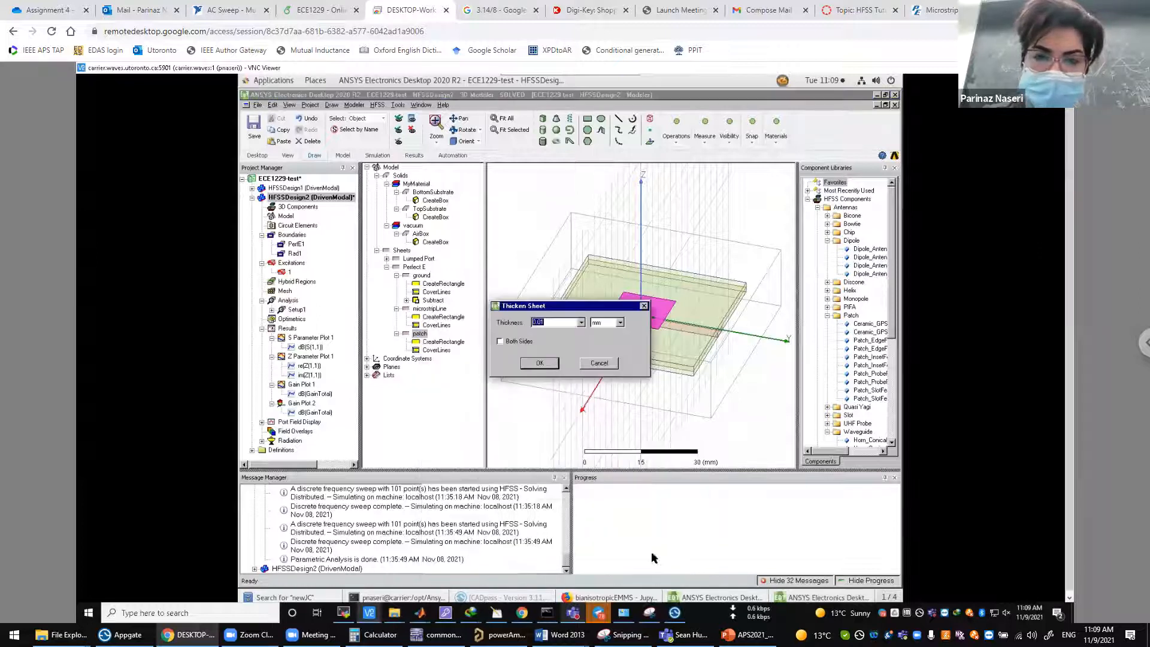
left_click(553, 325)
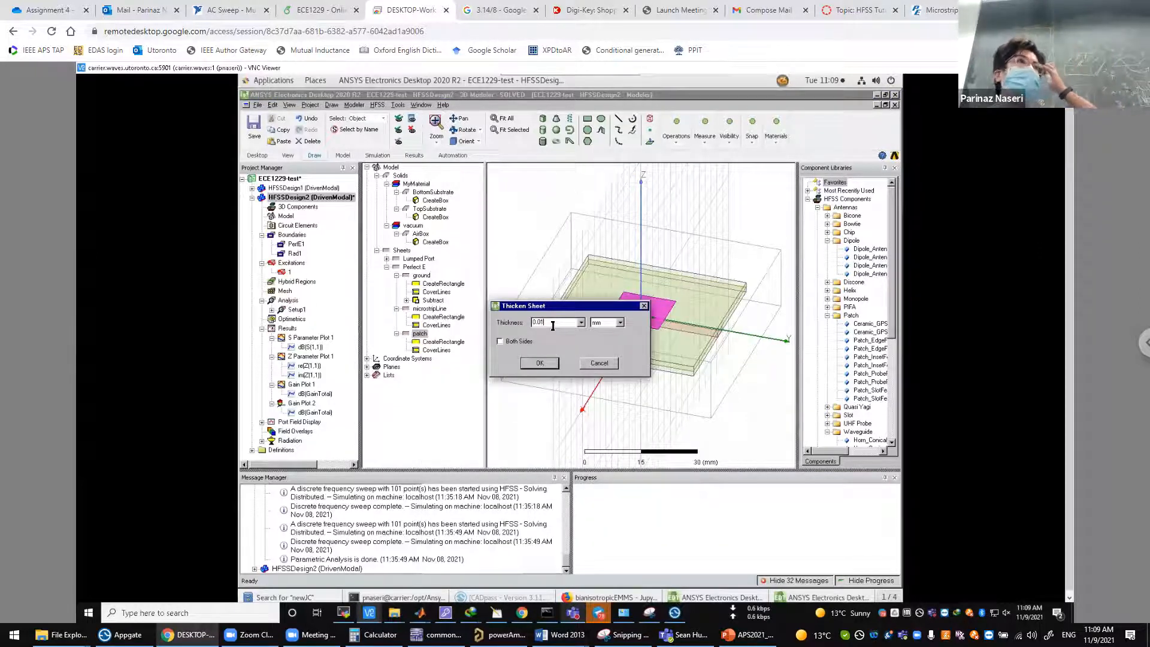
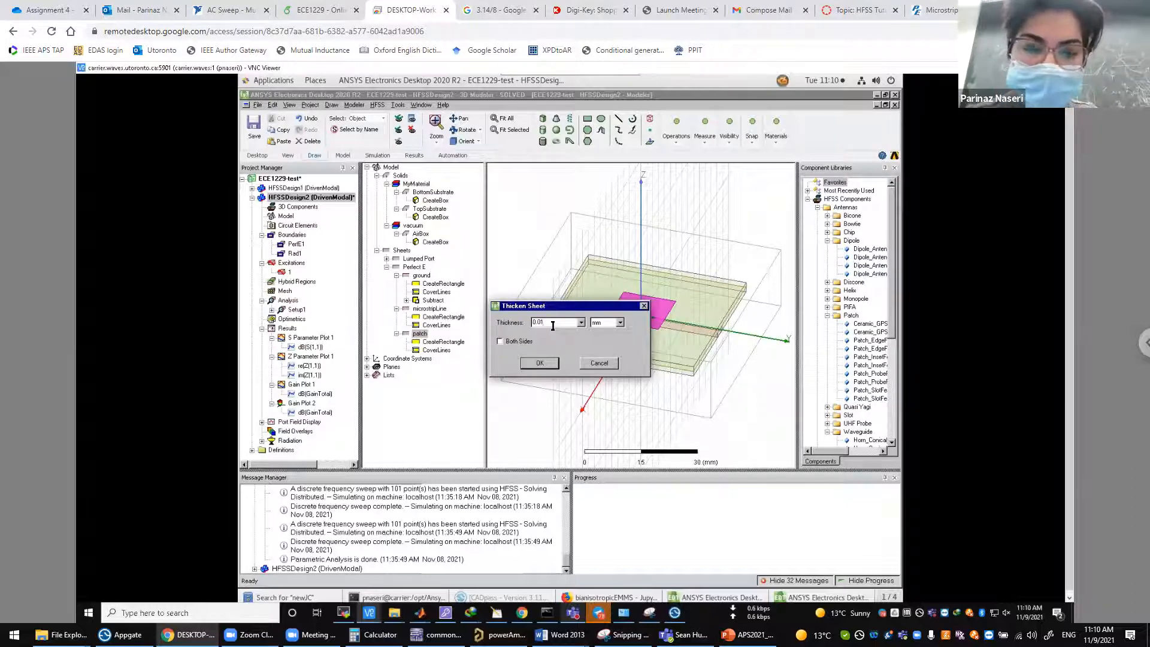
type("38")
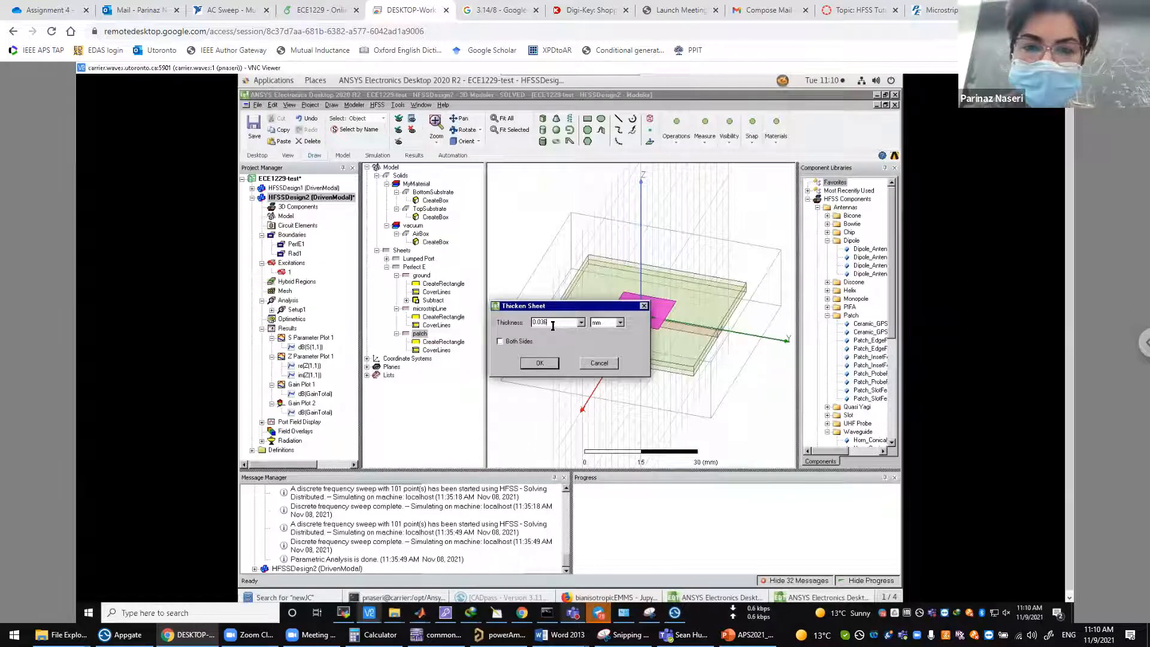
left_click(540, 363)
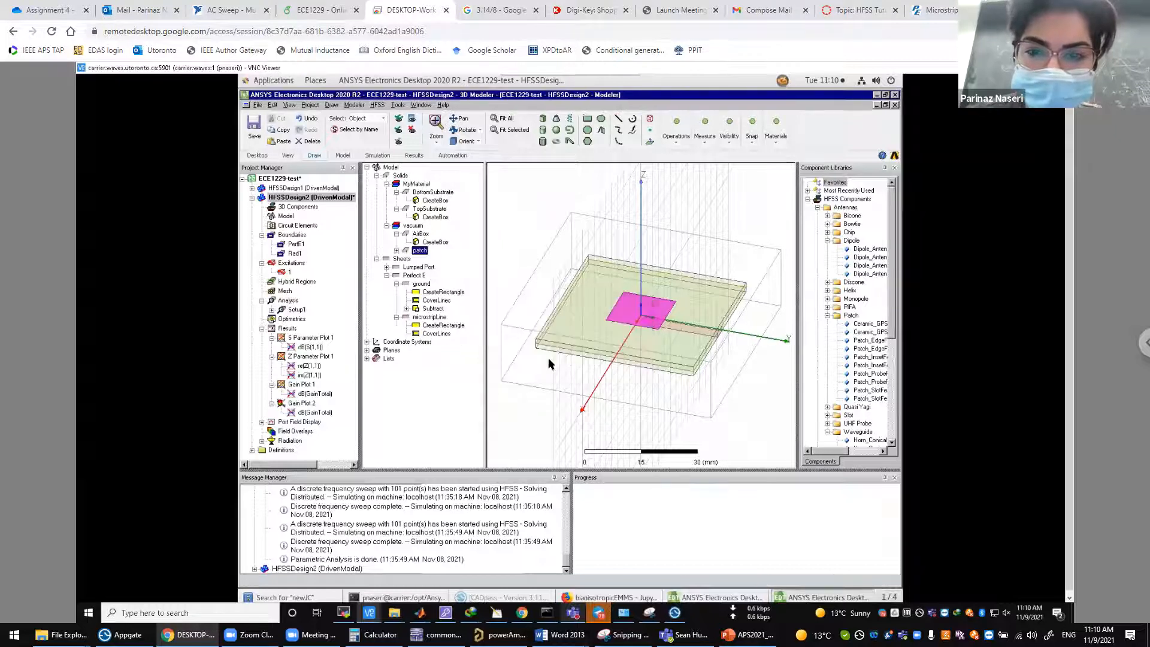
- Examine the thickened patch's operation history and inspect its thickness up close in the Right (-Y) side view
left_click(419, 252)
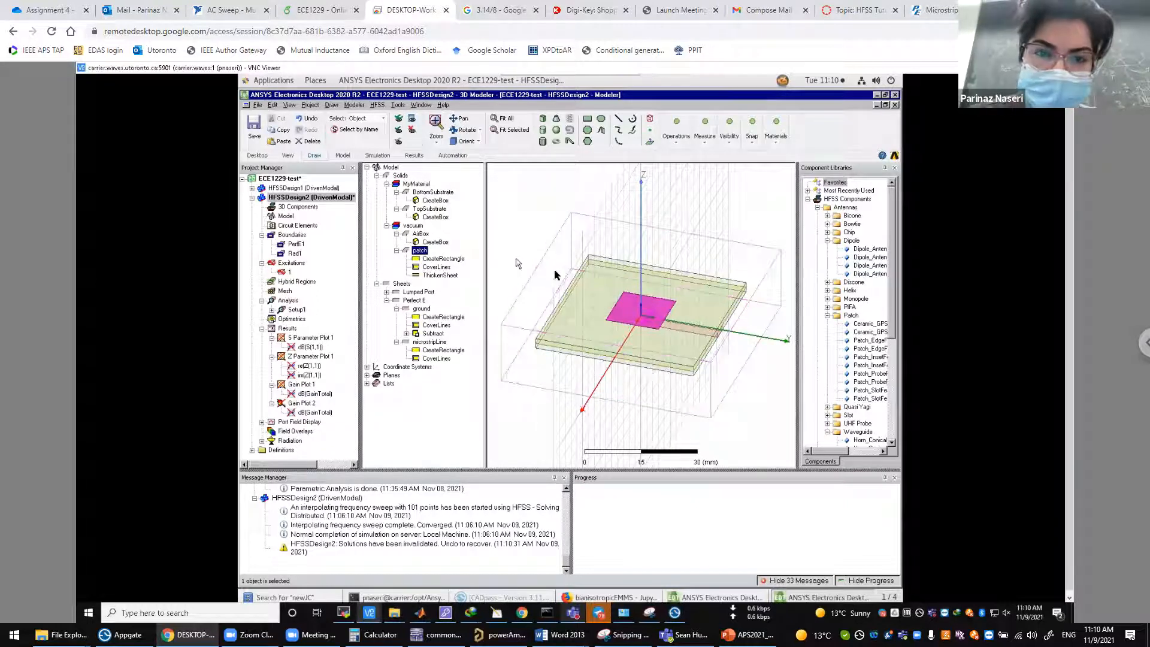
left_click(479, 143)
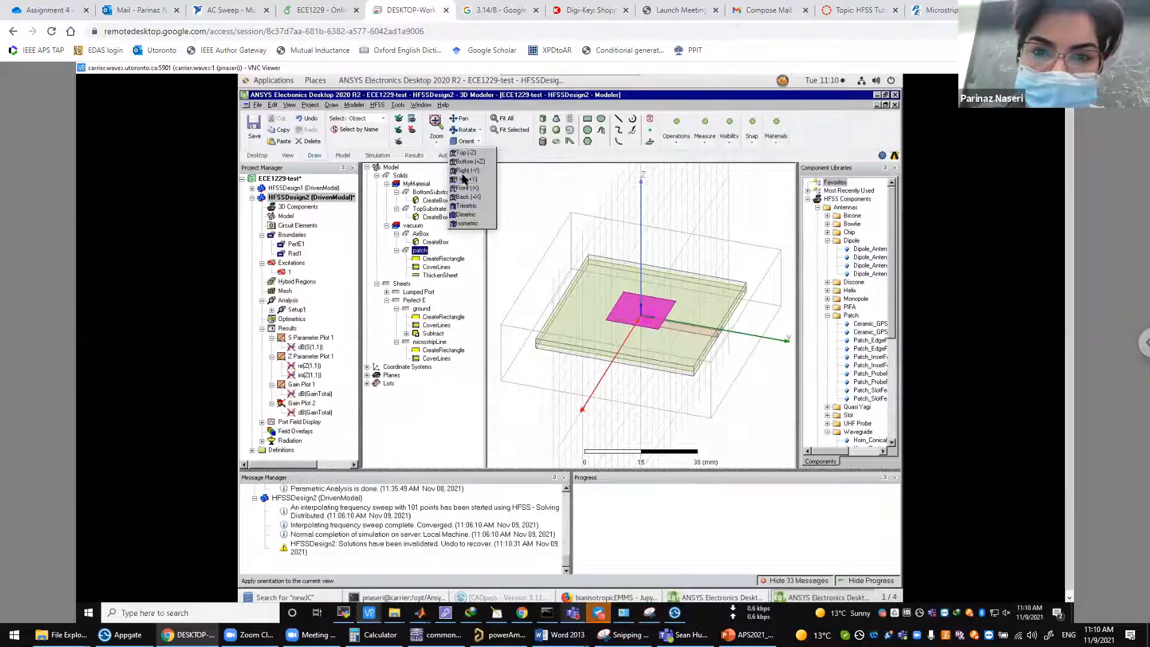
left_click(464, 171)
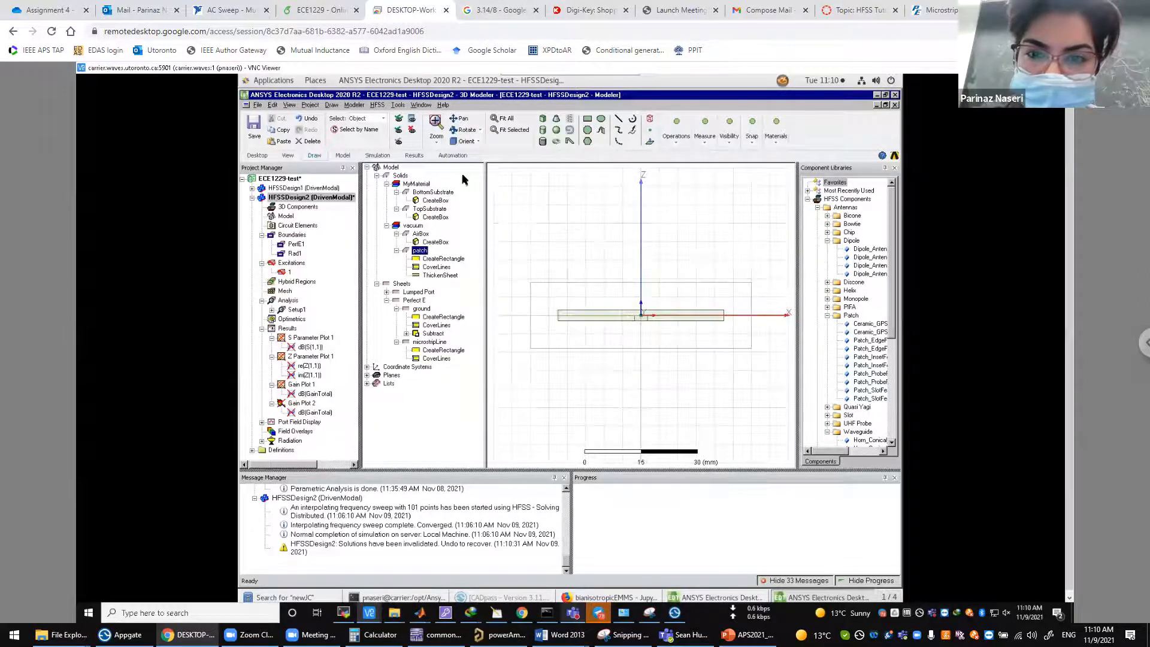
left_click(480, 142)
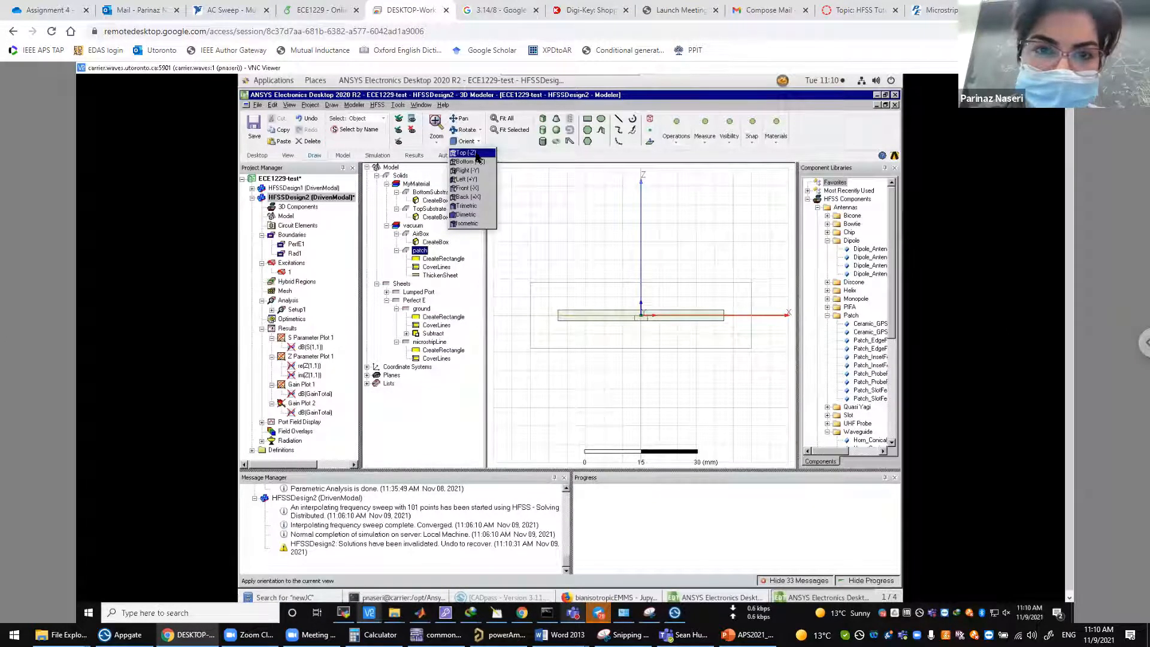
left_click(436, 143)
left_click(436, 143)
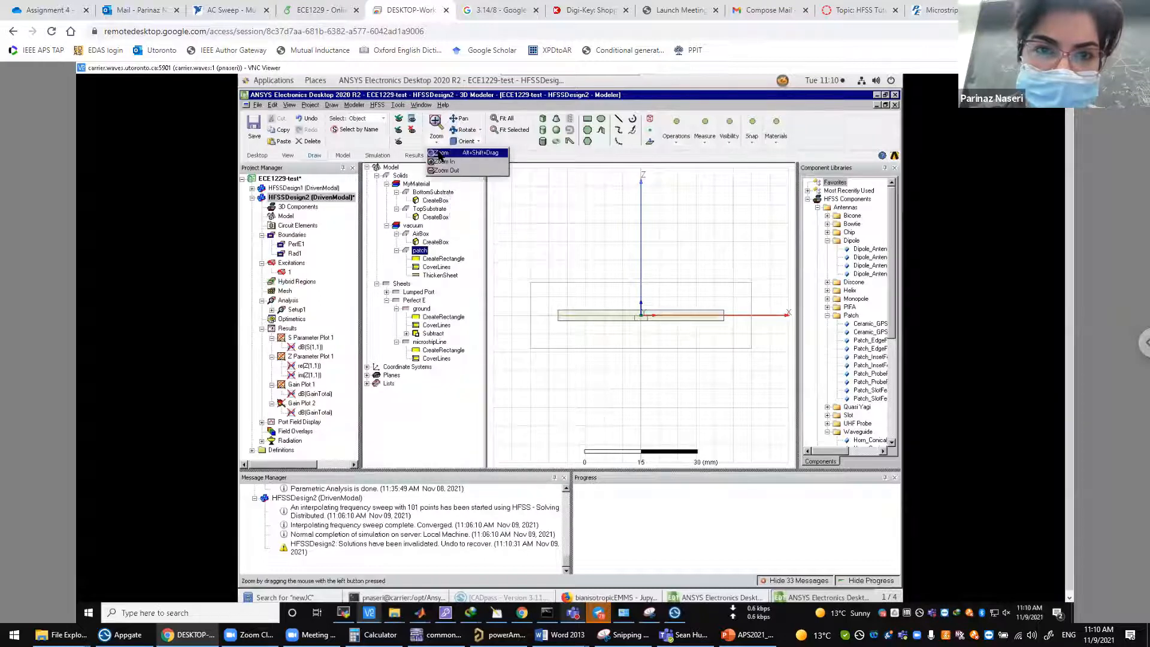
left_click(442, 153)
left_click_drag(608, 277, 673, 347)
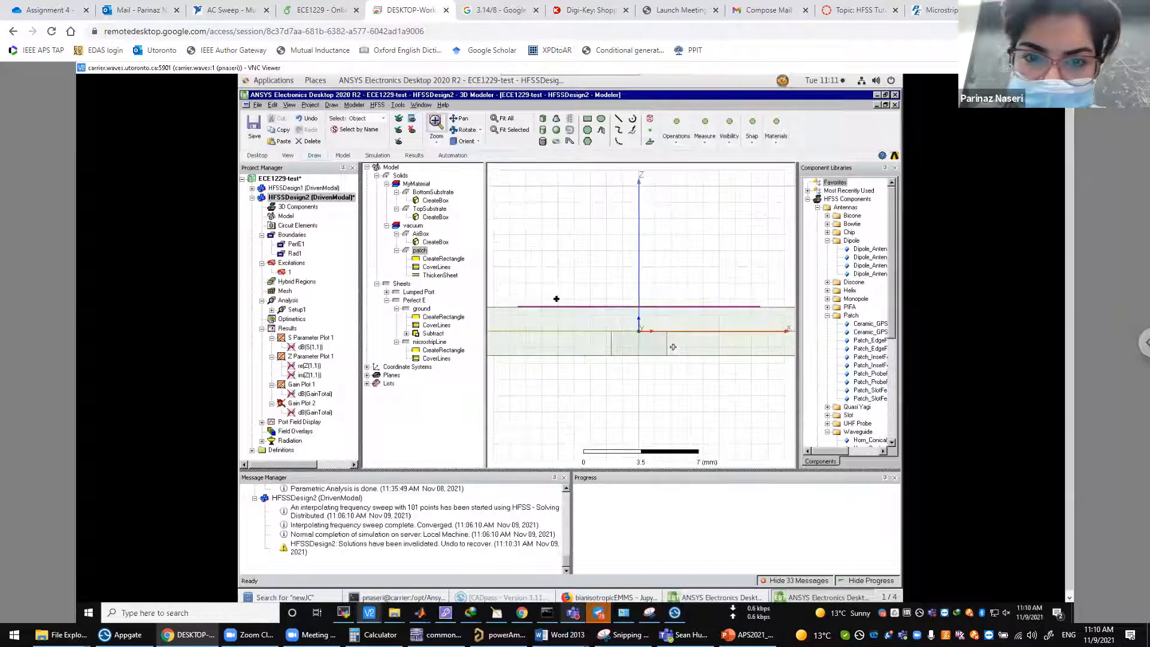
- Set the thickness of the patch's ThickenSheet operation to -0.036 mm
left_click_drag(501, 280, 681, 385)
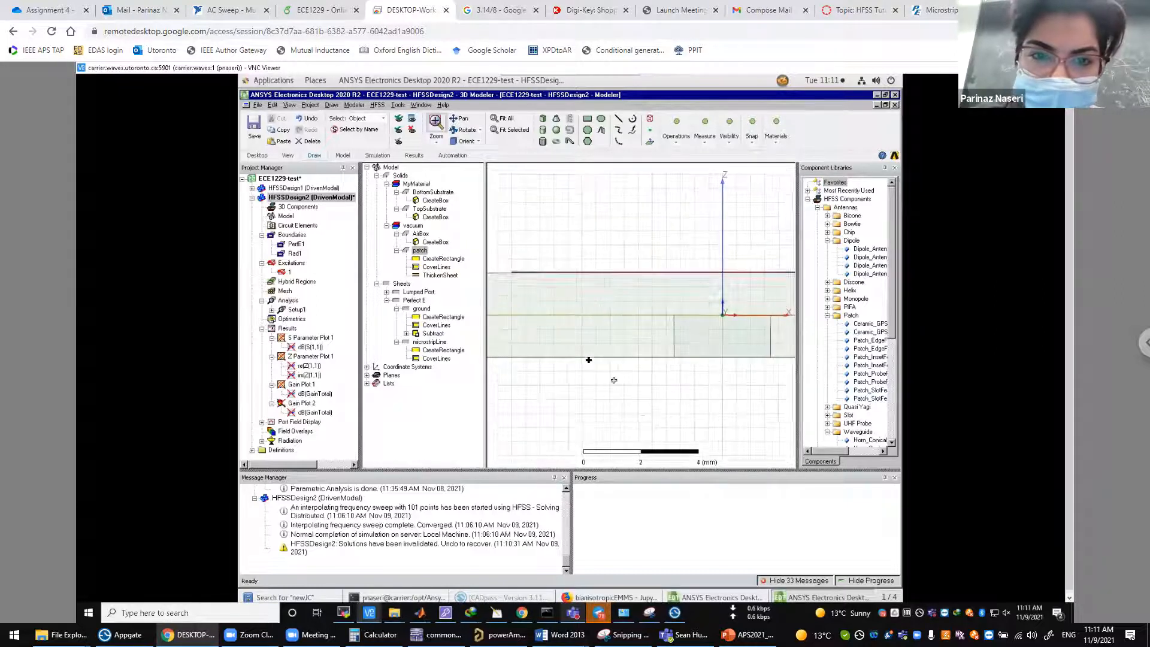
left_click_drag(491, 228, 557, 398)
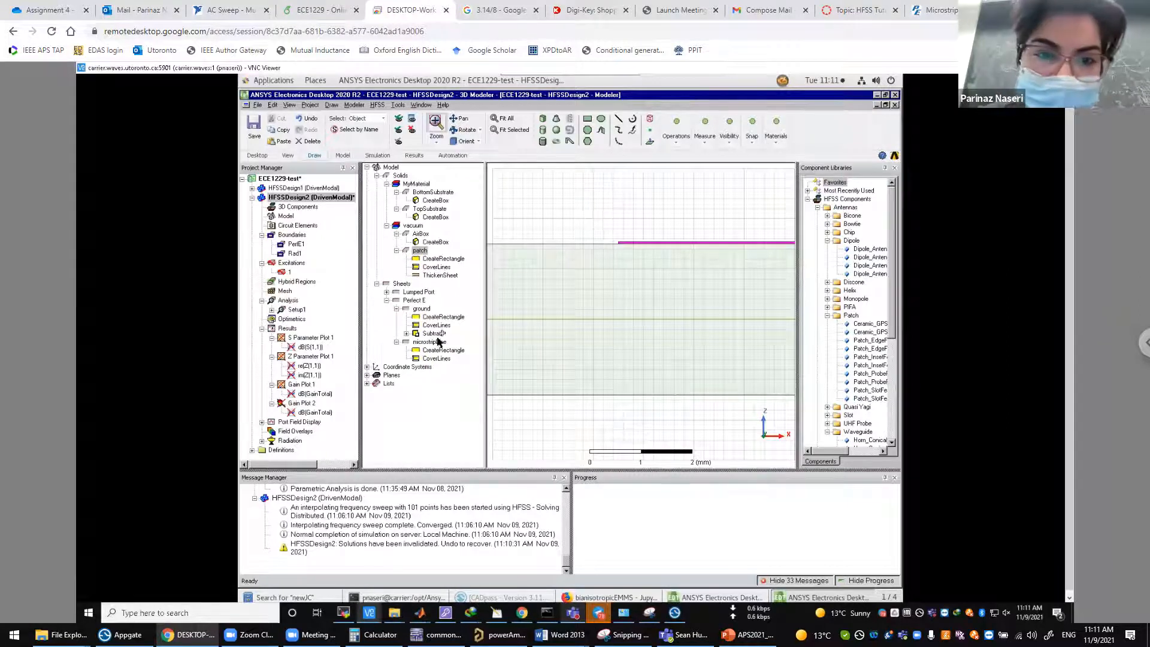
double_click(429, 276)
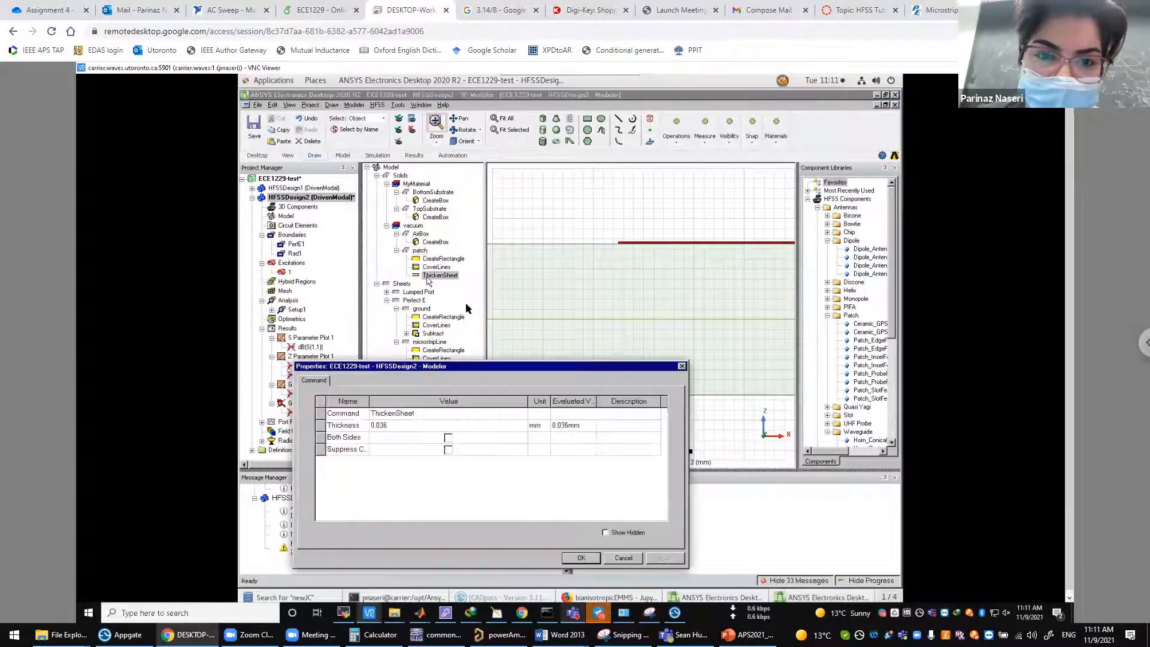
left_click(395, 426)
left_click(395, 425)
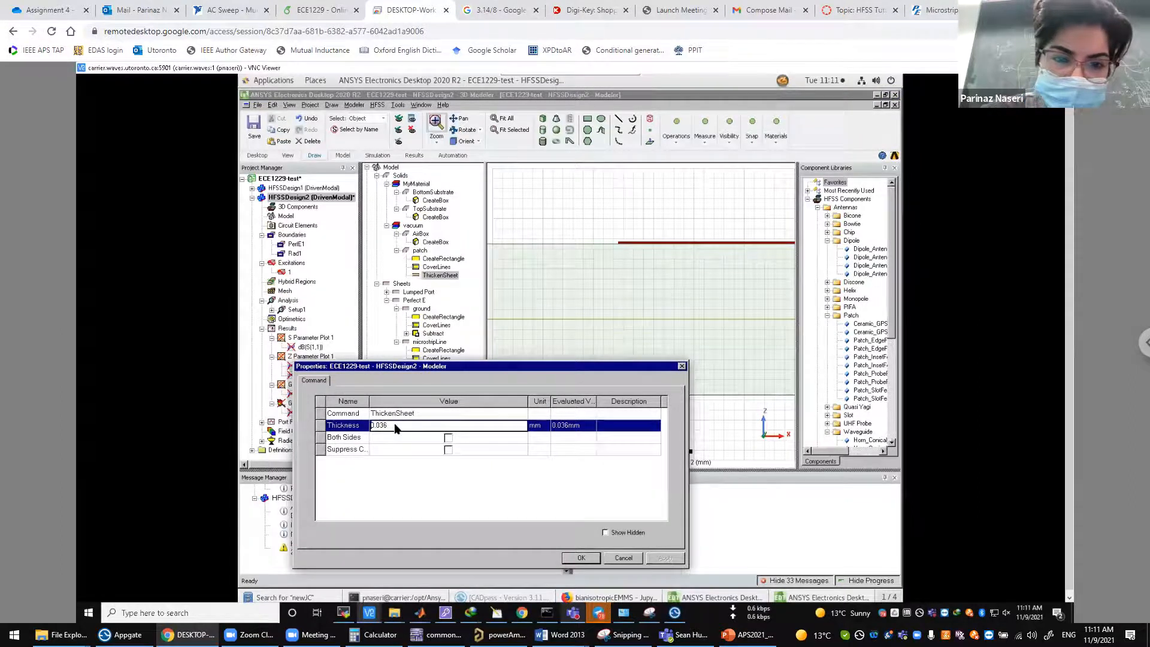
left_click(467, 505)
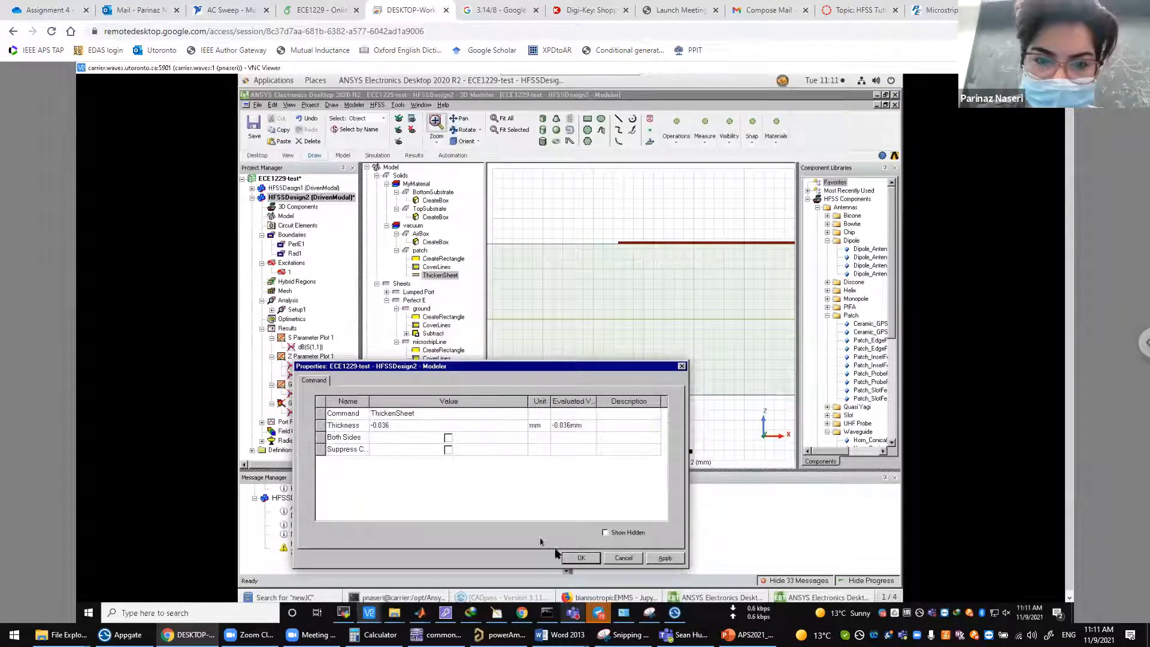
left_click(576, 558)
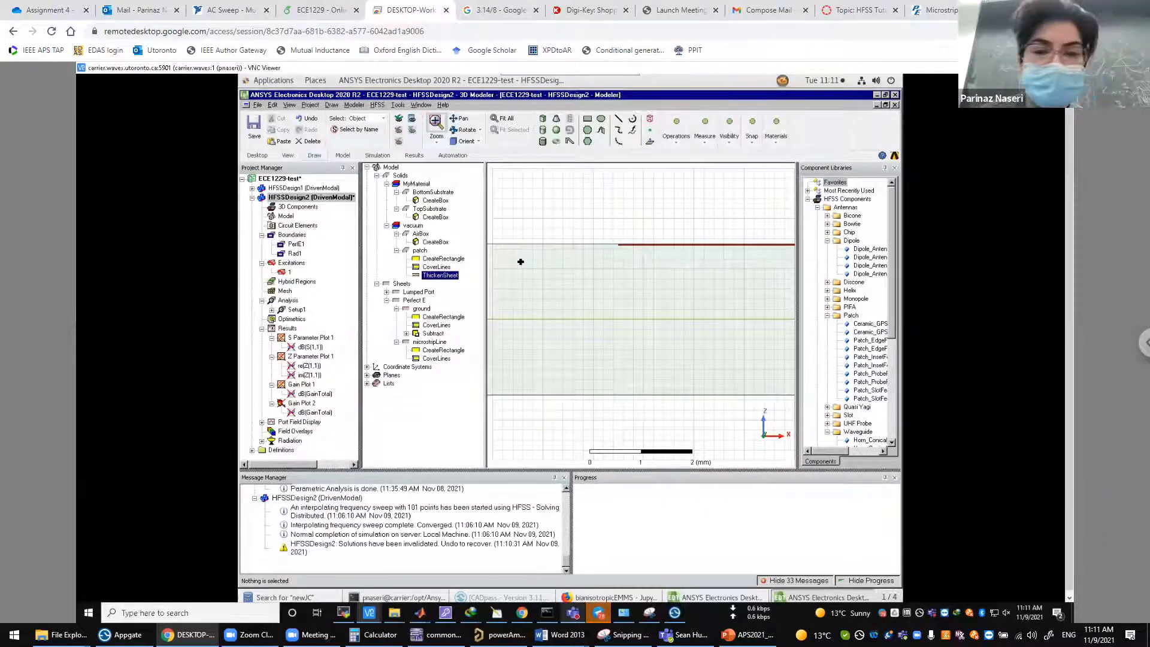
- Set the thickness of the patch's ThickenSheet operation back to 0.036 mm
double_click(443, 276)
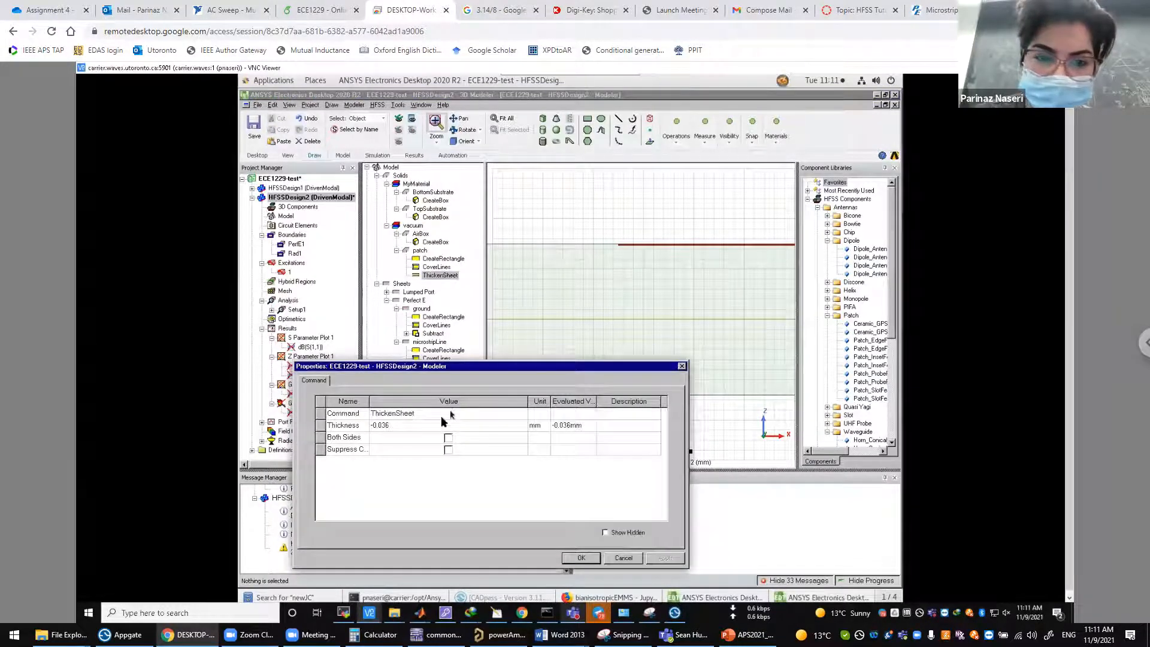
left_click(376, 426)
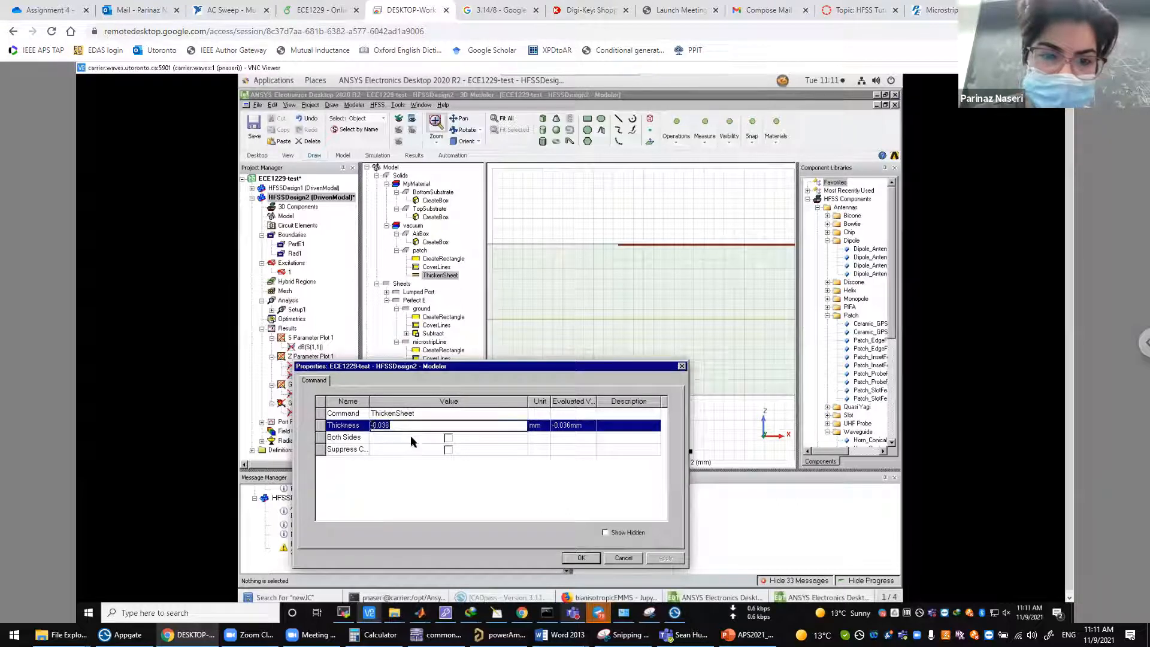
left_click(375, 426)
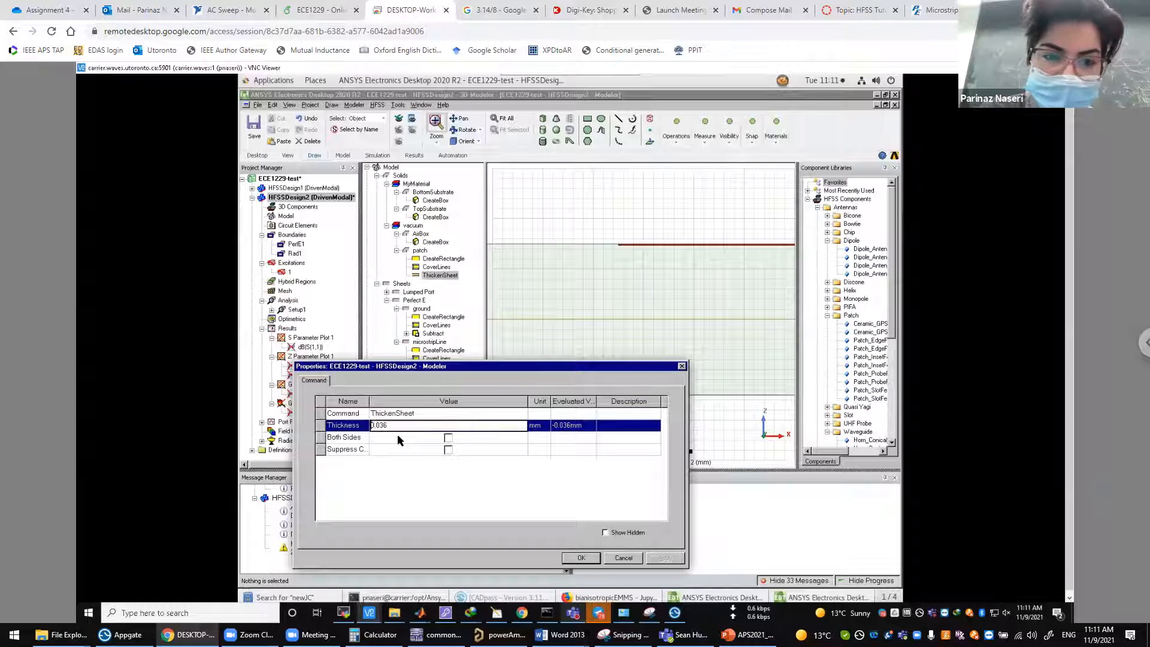
left_click(580, 559)
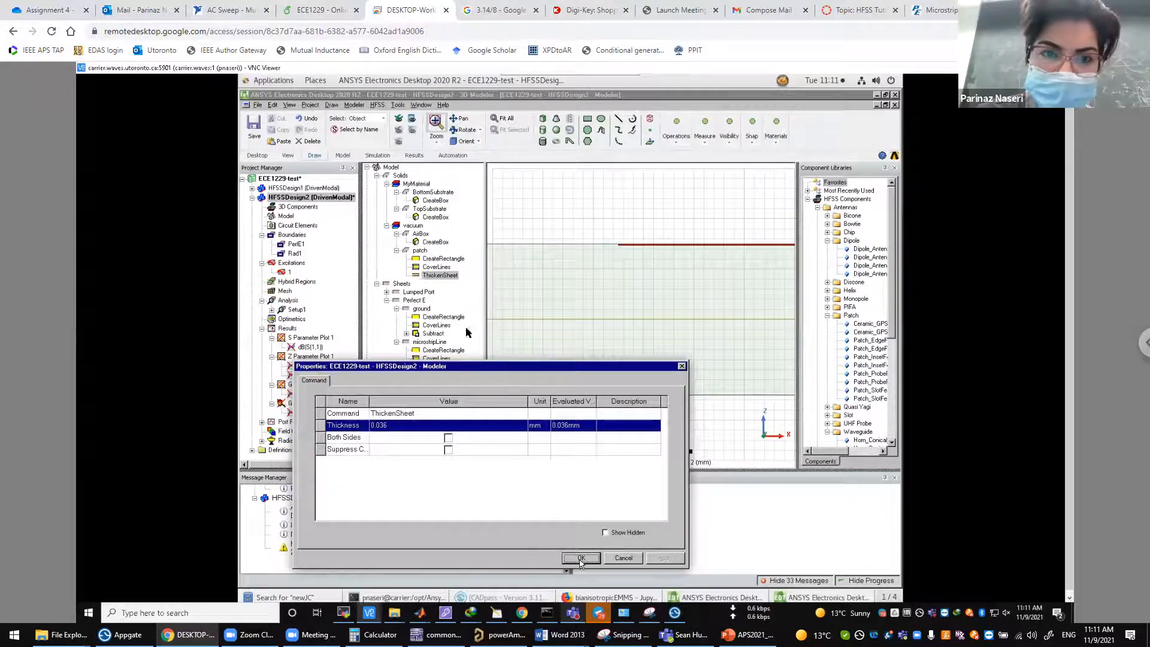
- Assign the copper material from the system library to the thickened patch
left_click(417, 252)
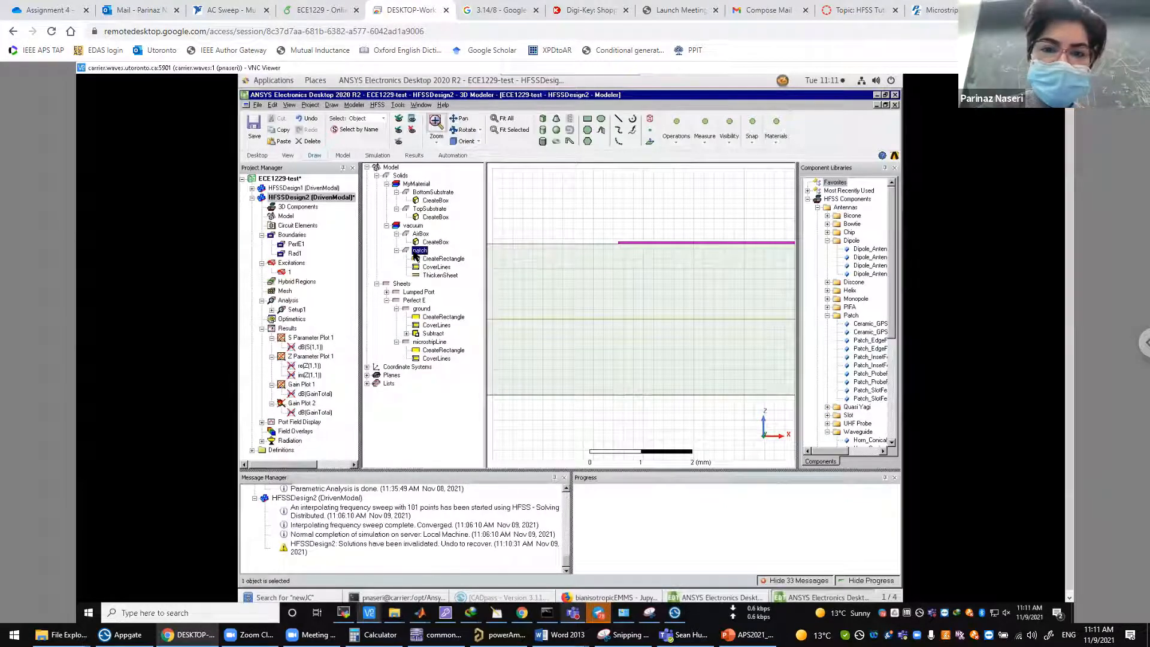
double_click(415, 251)
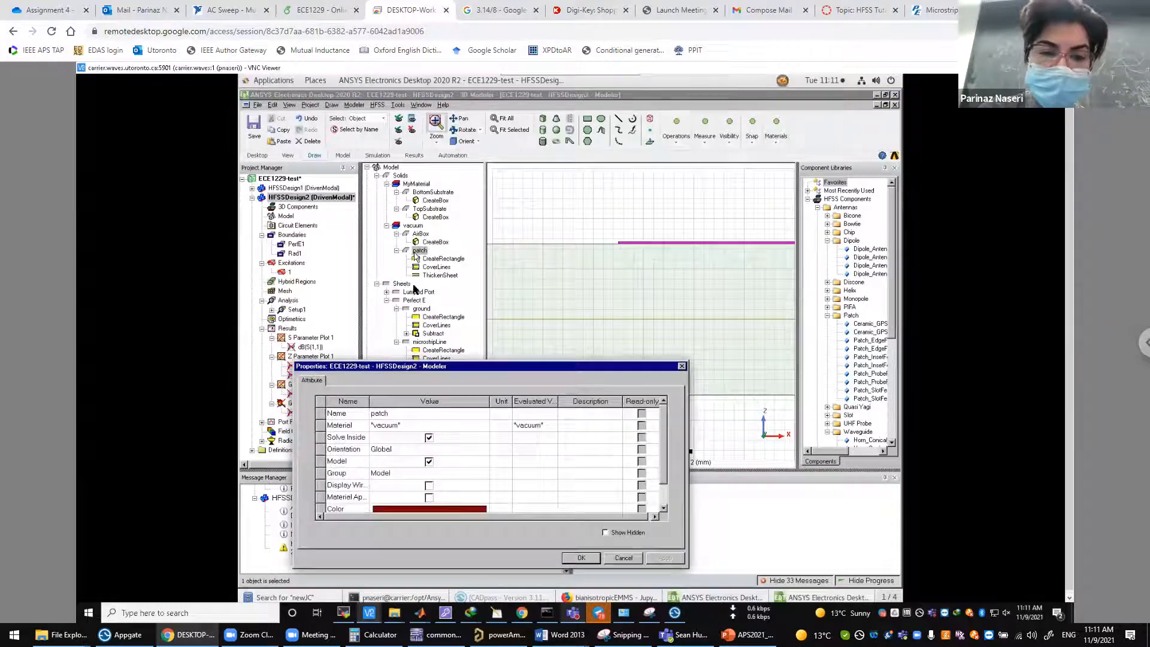
left_click(412, 428)
left_click(410, 440)
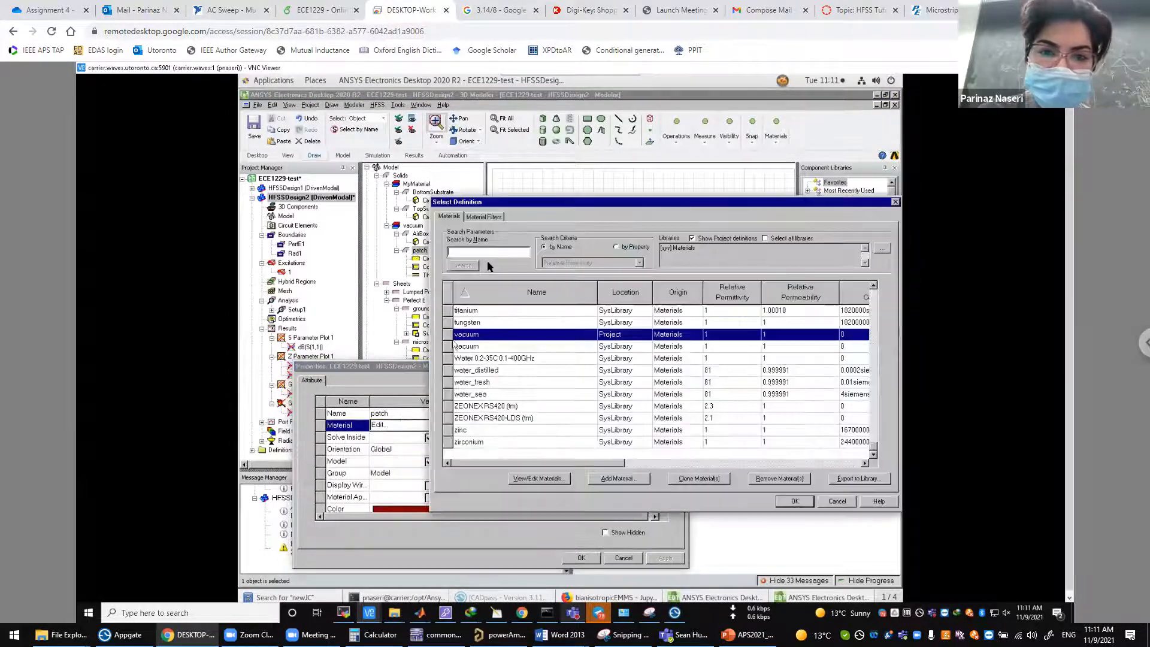
left_click(497, 250)
type("copper")
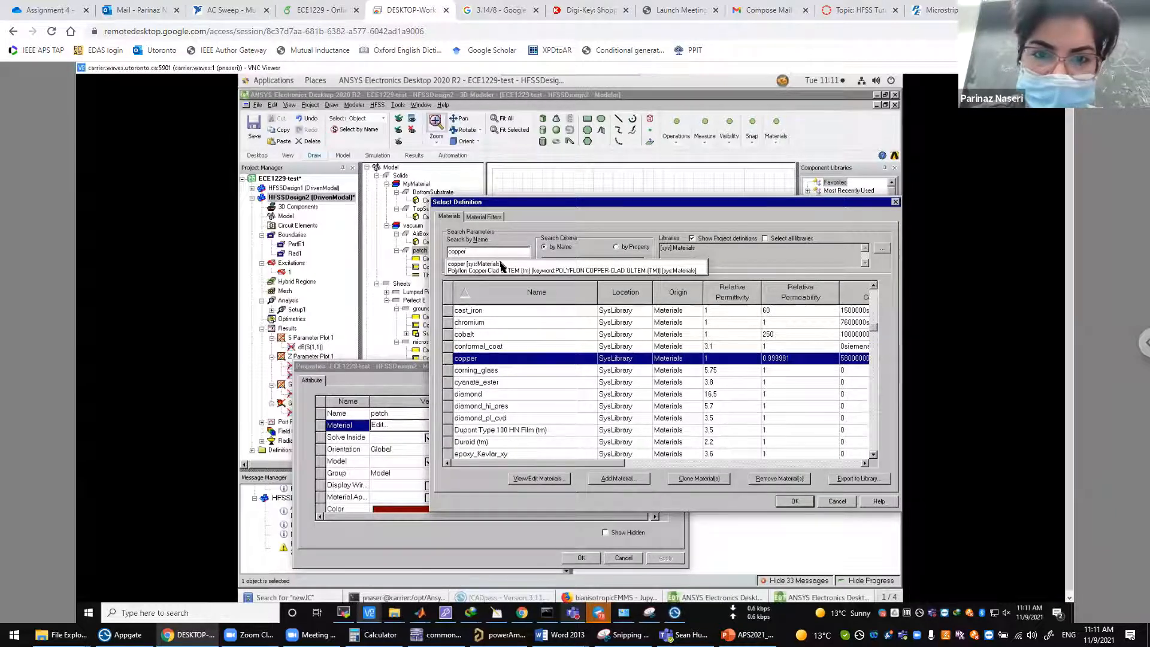
left_click(501, 264)
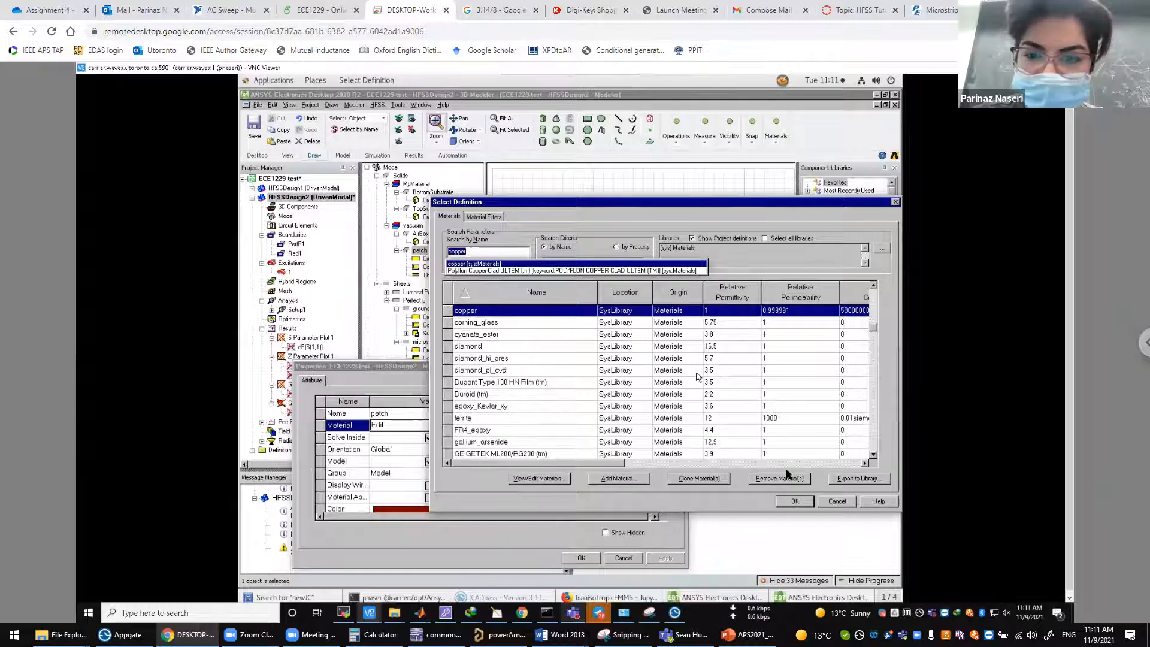
left_click(794, 502)
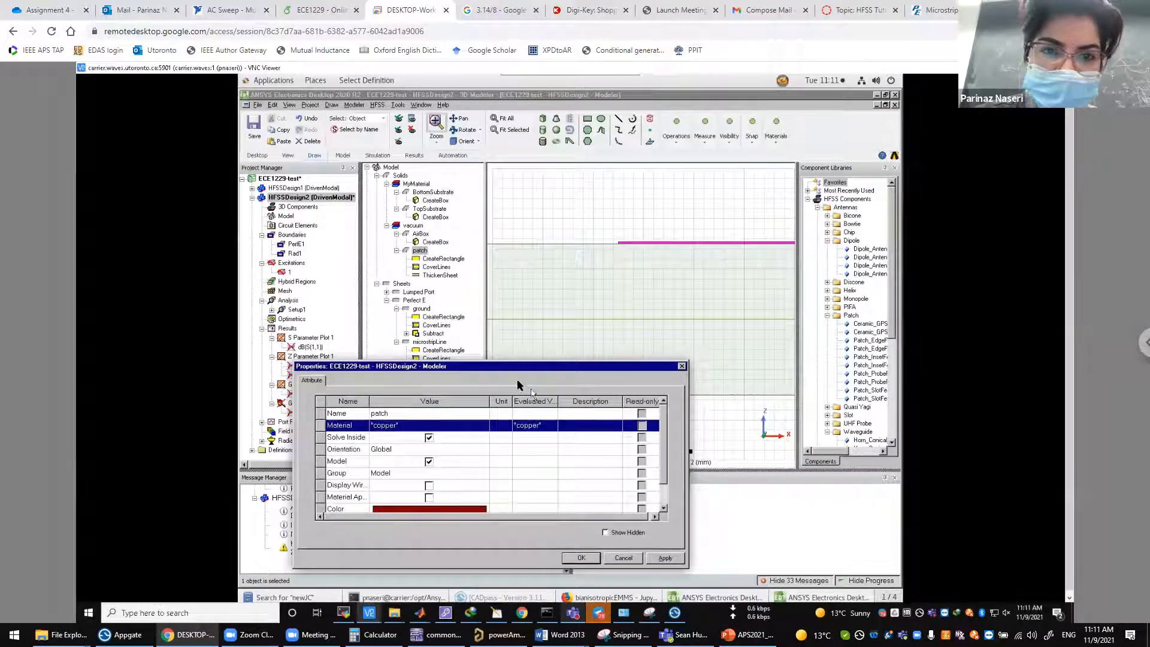
left_click(584, 559)
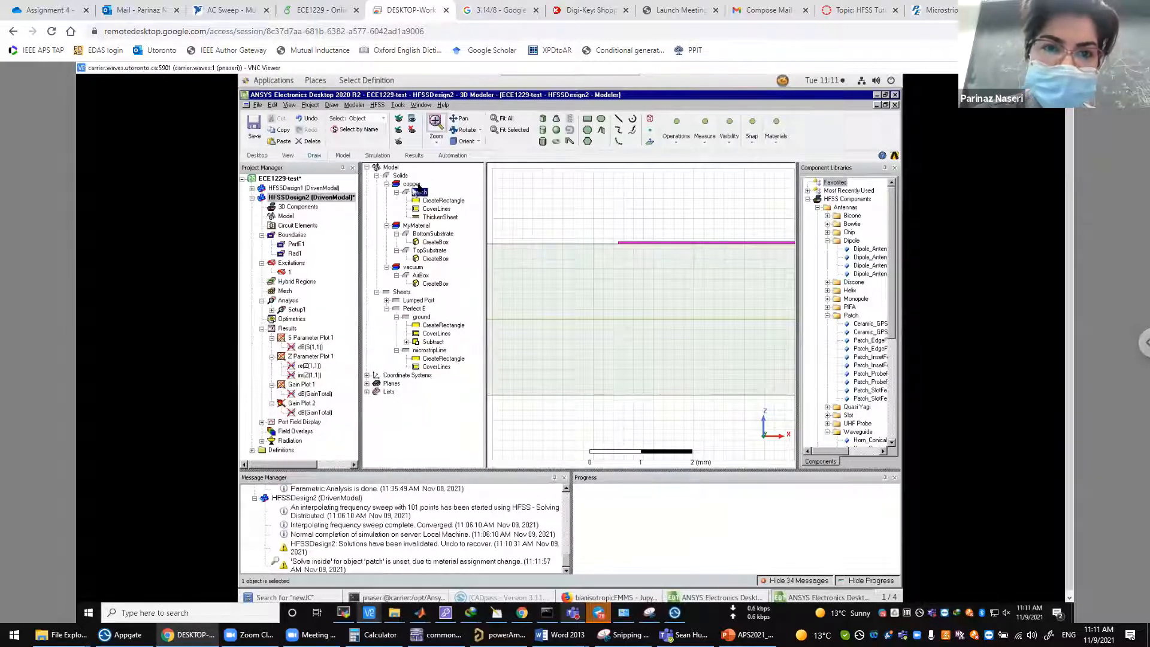
- Thicken the microstripLine sheet by 0.036 mm on one side only, downward away from the bottom substrate
left_click(430, 351)
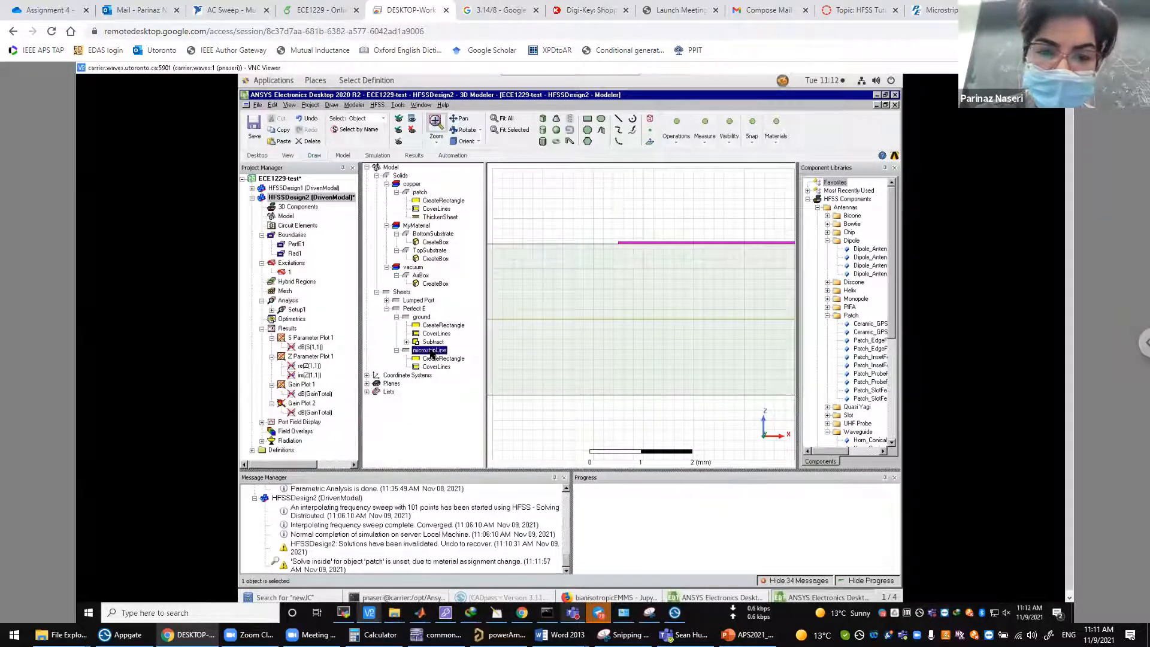
left_click(506, 119)
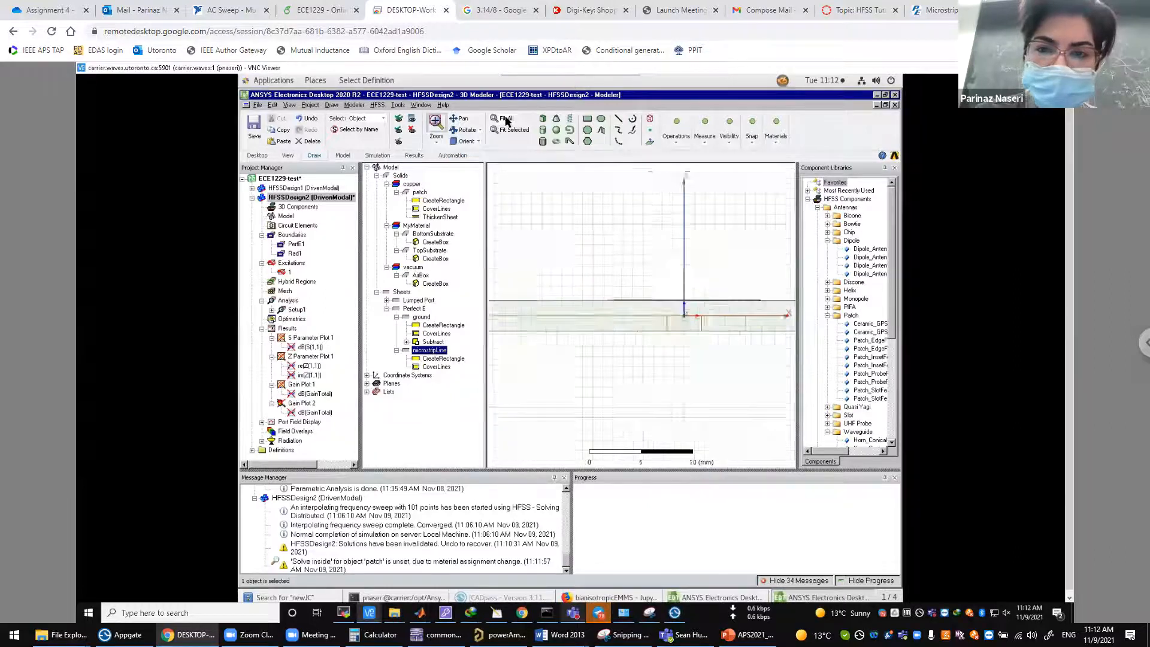
left_click_drag(613, 292, 683, 374)
left_click_drag(559, 223, 693, 334)
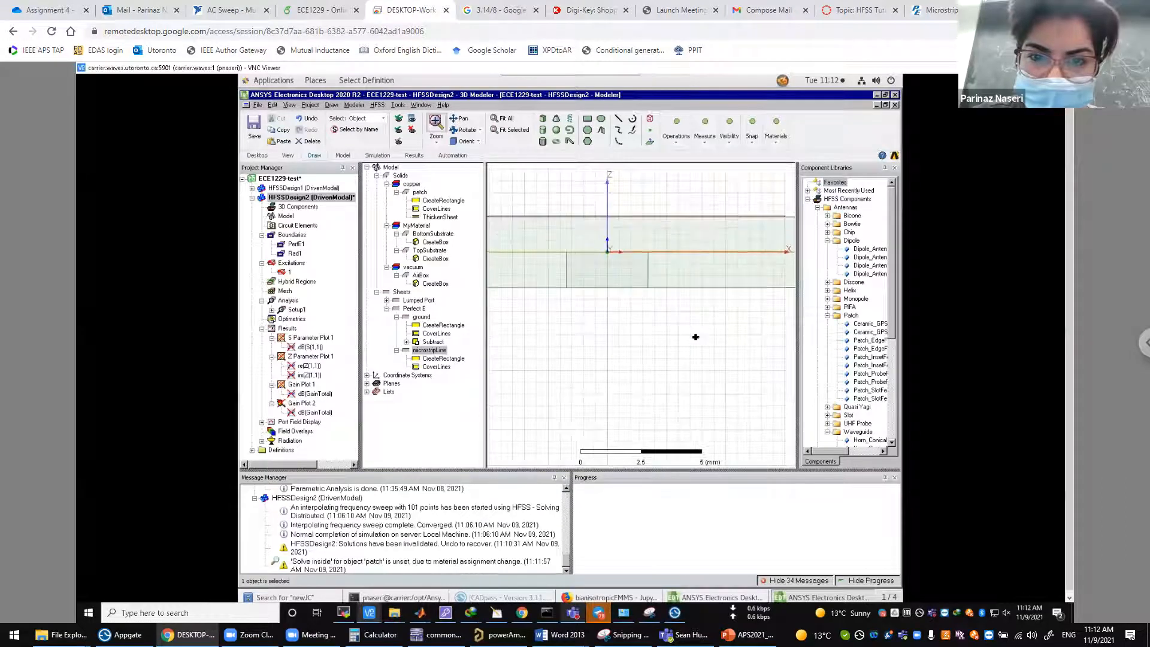
right_click(433, 353)
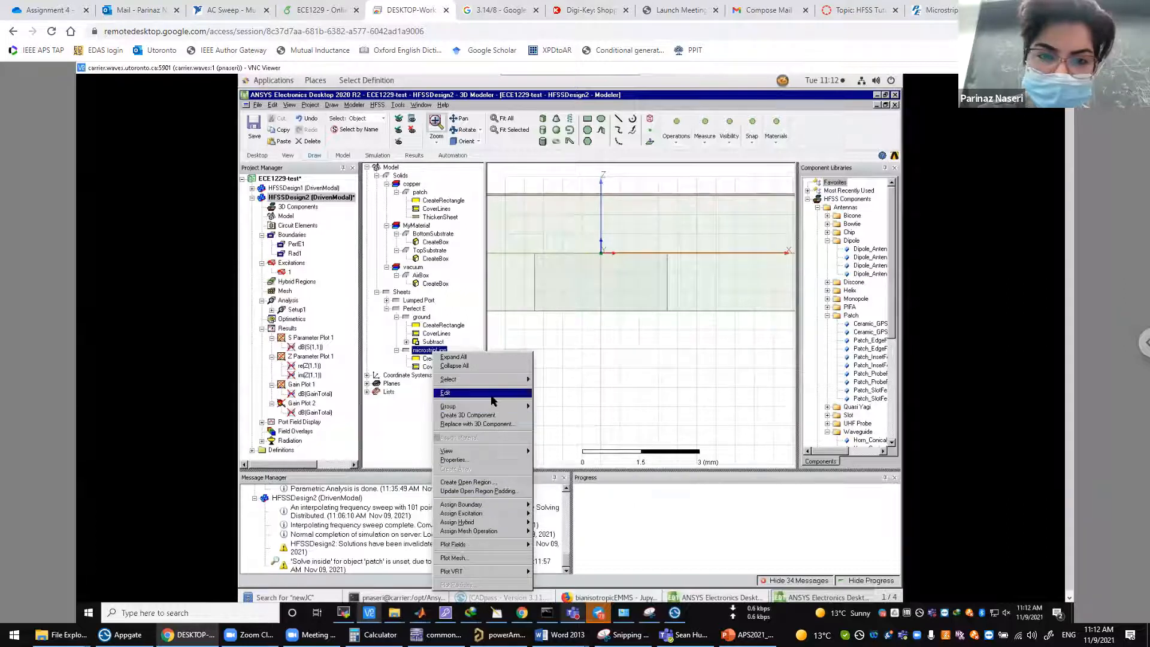
mouse_move(492, 398)
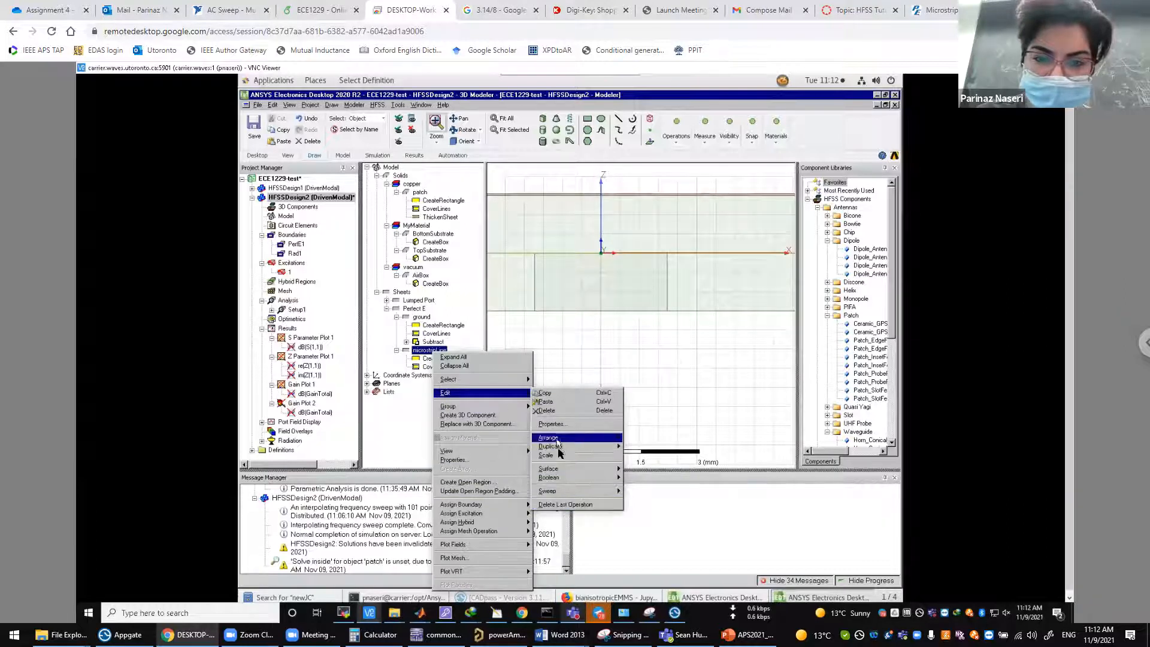
mouse_move(567, 472)
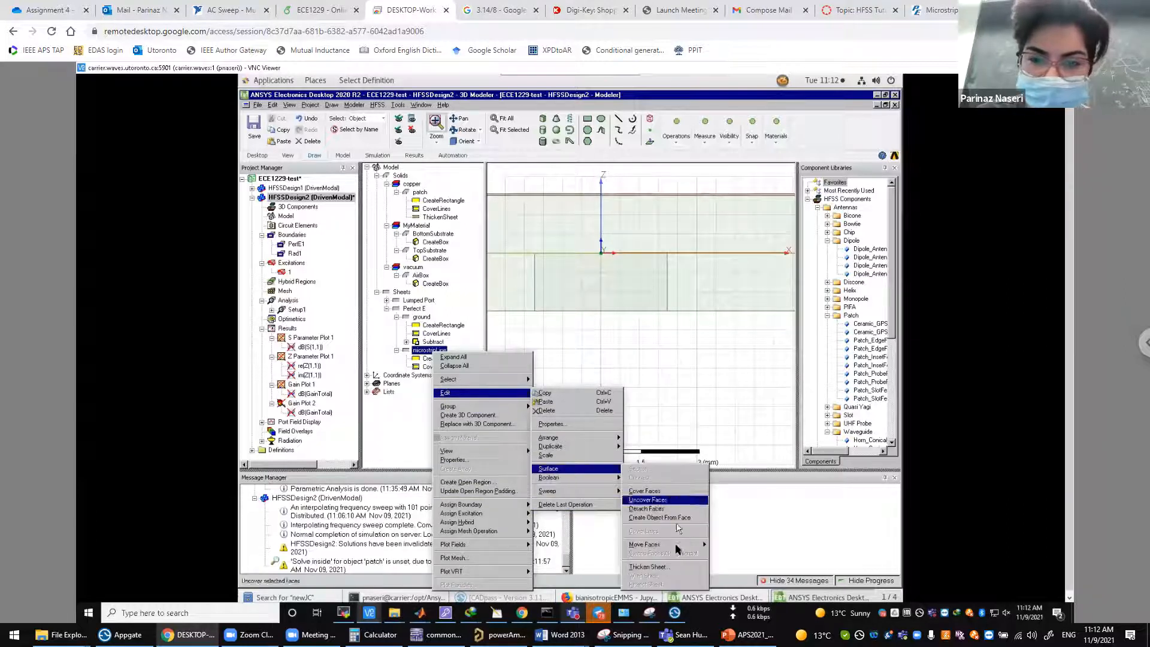
left_click(647, 567)
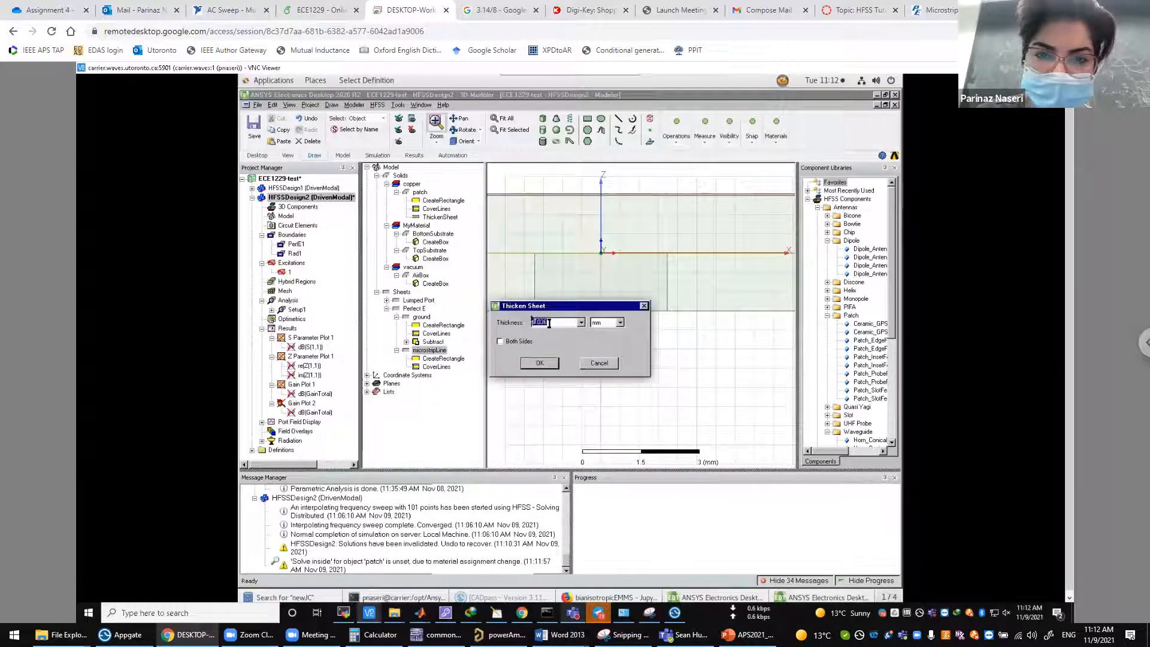
left_click(542, 363)
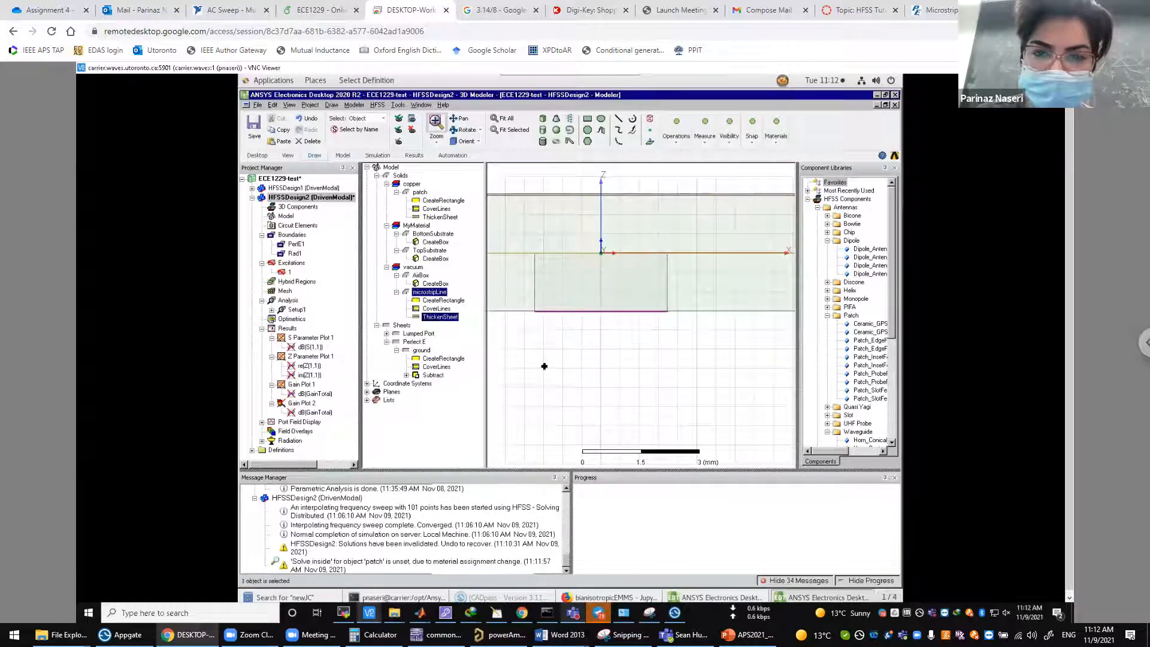
- Set the material of the thickened microstripLine to copper
mouse_move(549, 345)
left_mouse_down()
mouse_move(521, 306)
mouse_move(568, 341)
left_mouse_up()
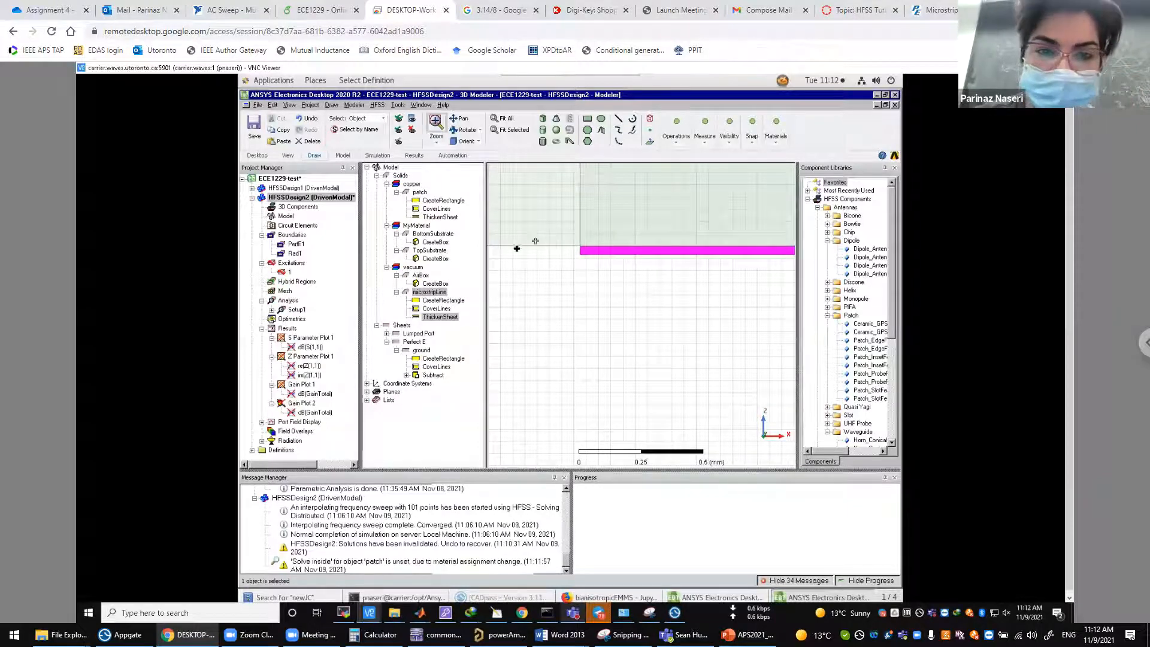
double_click(430, 294)
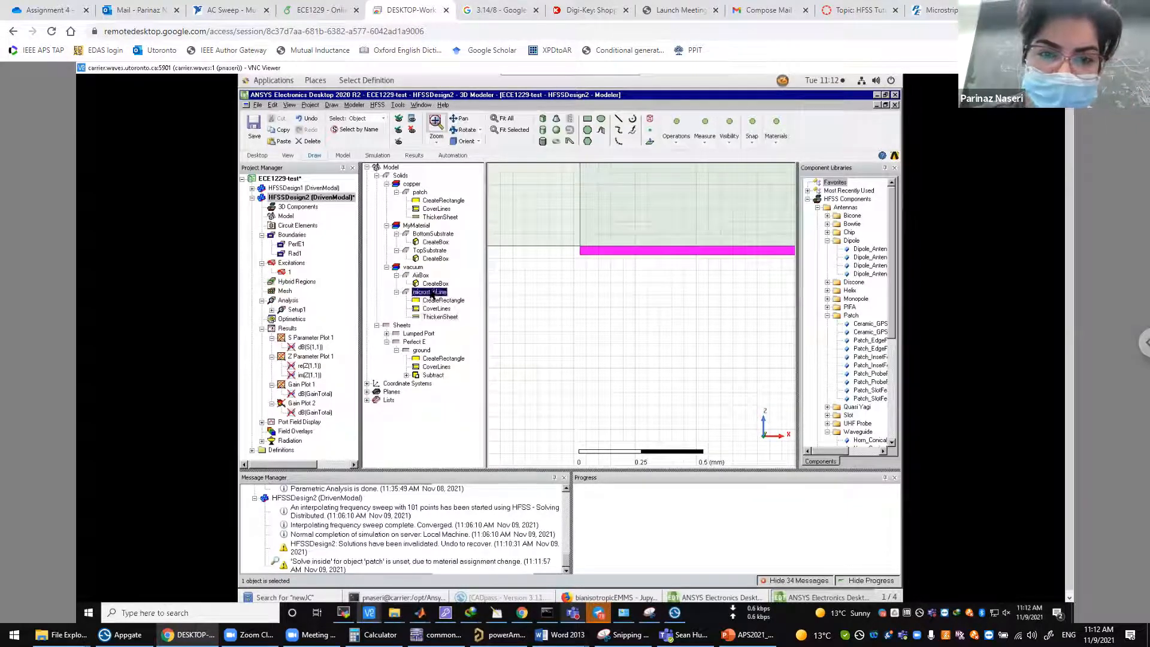
left_click(412, 427)
left_click(412, 427)
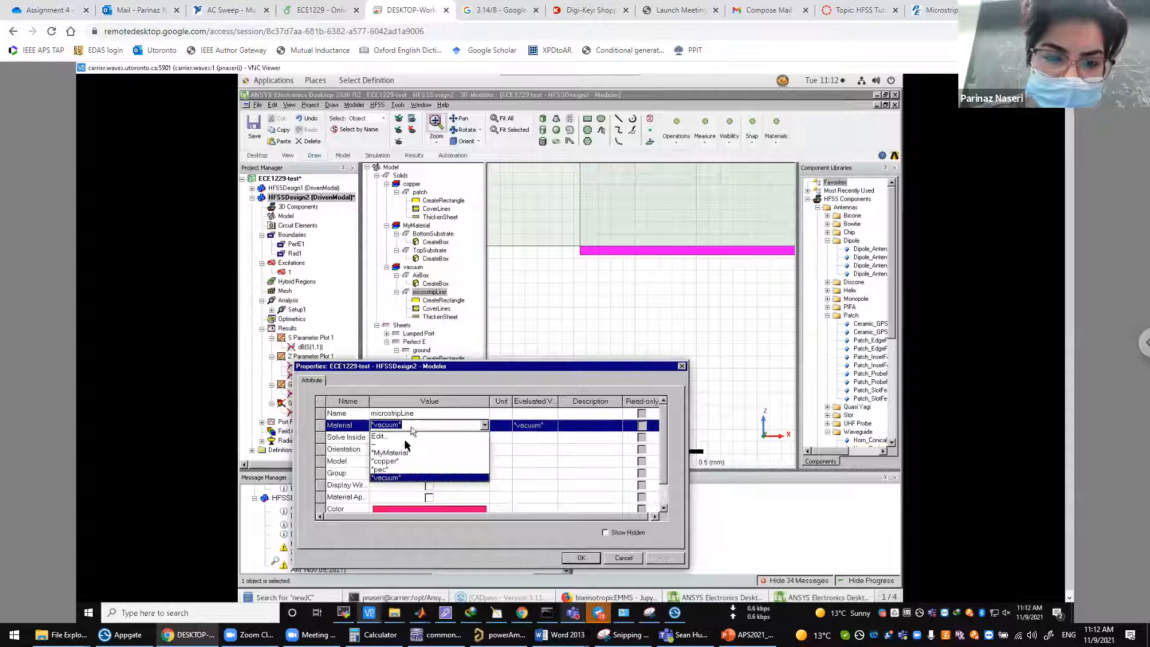
left_click(400, 462)
left_click(577, 559)
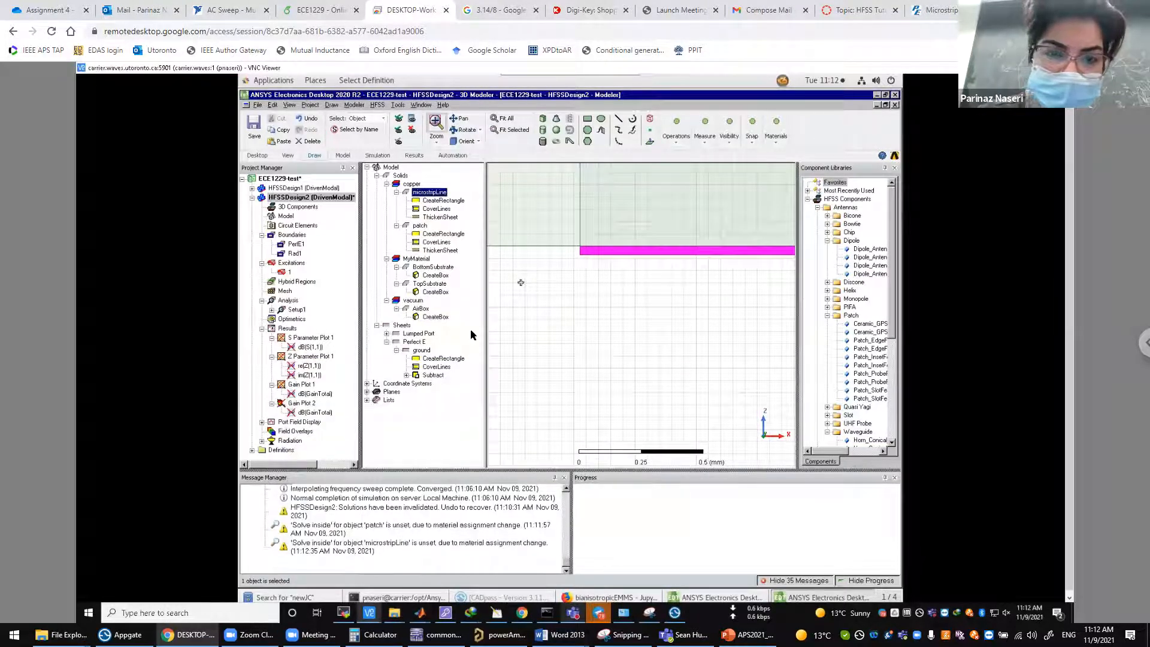
- Thicken the ground sheet by 0.036 mm on one side only
left_click(422, 350)
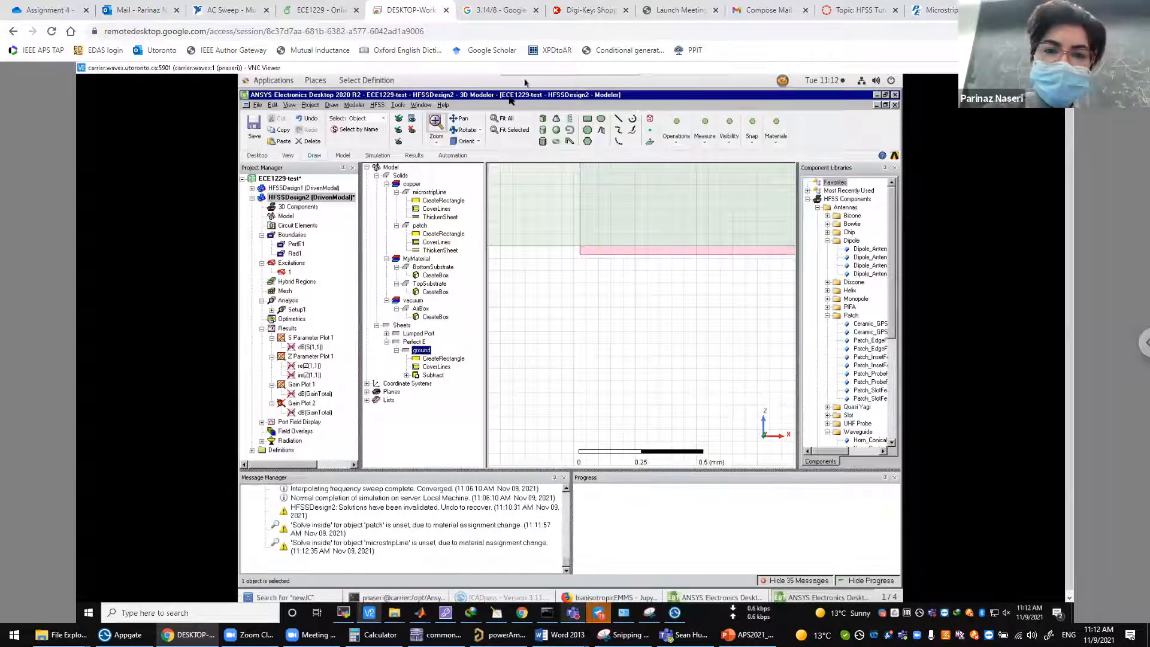
left_click(497, 121)
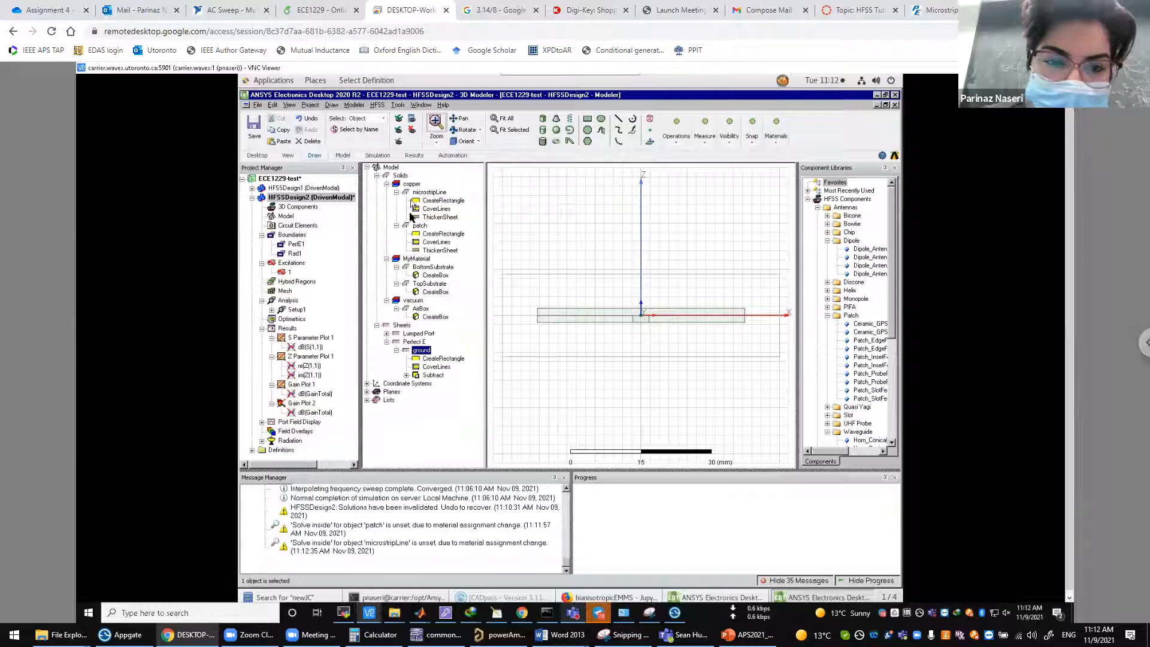
right_click(418, 355)
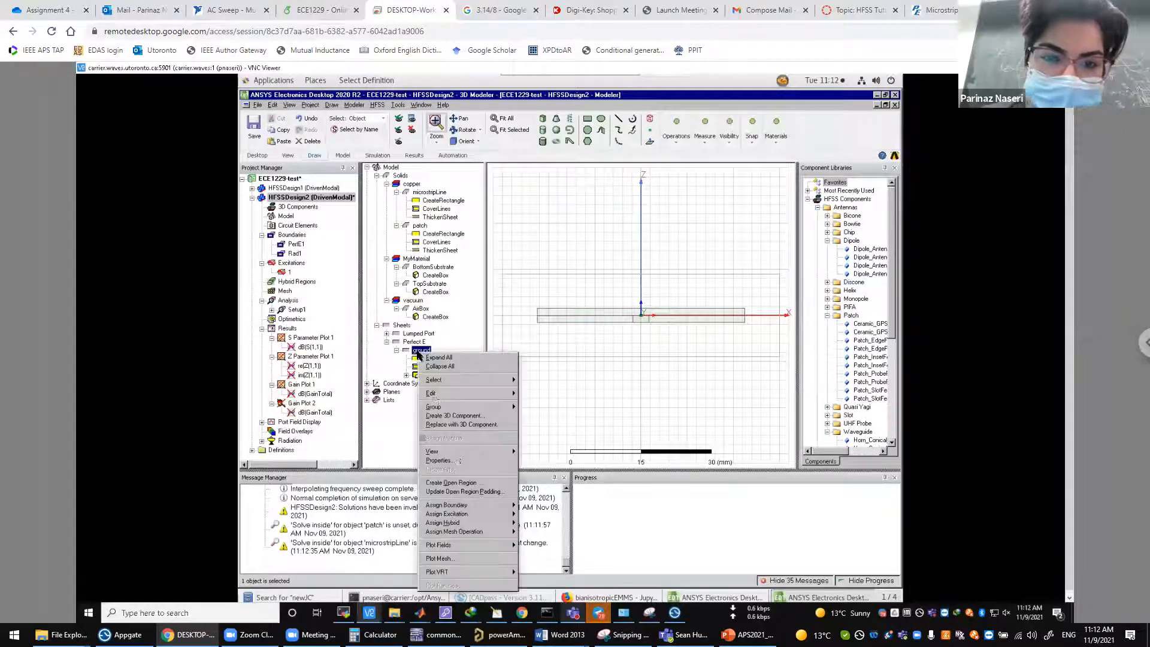
mouse_move(473, 518)
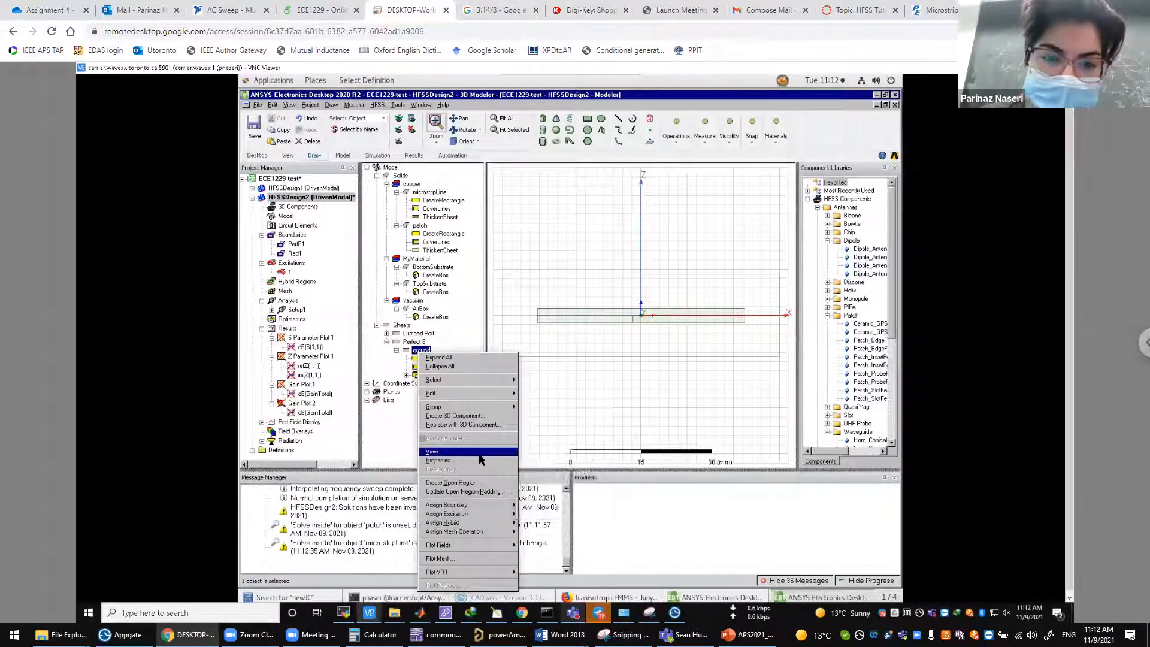
mouse_move(473, 398)
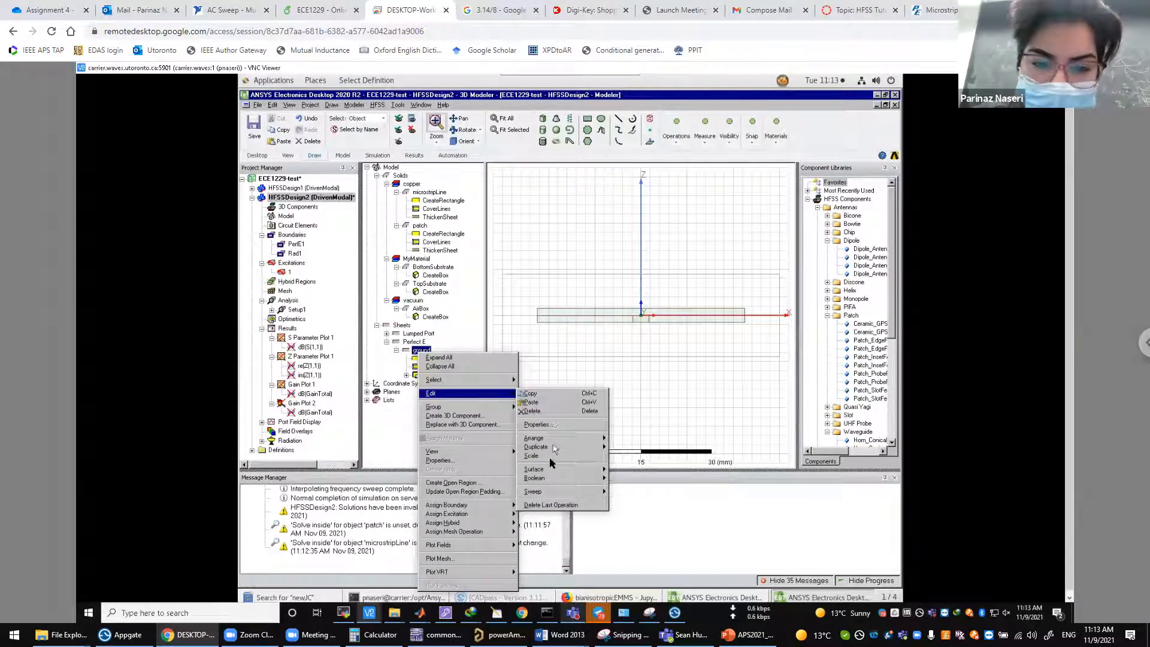
mouse_move(557, 474)
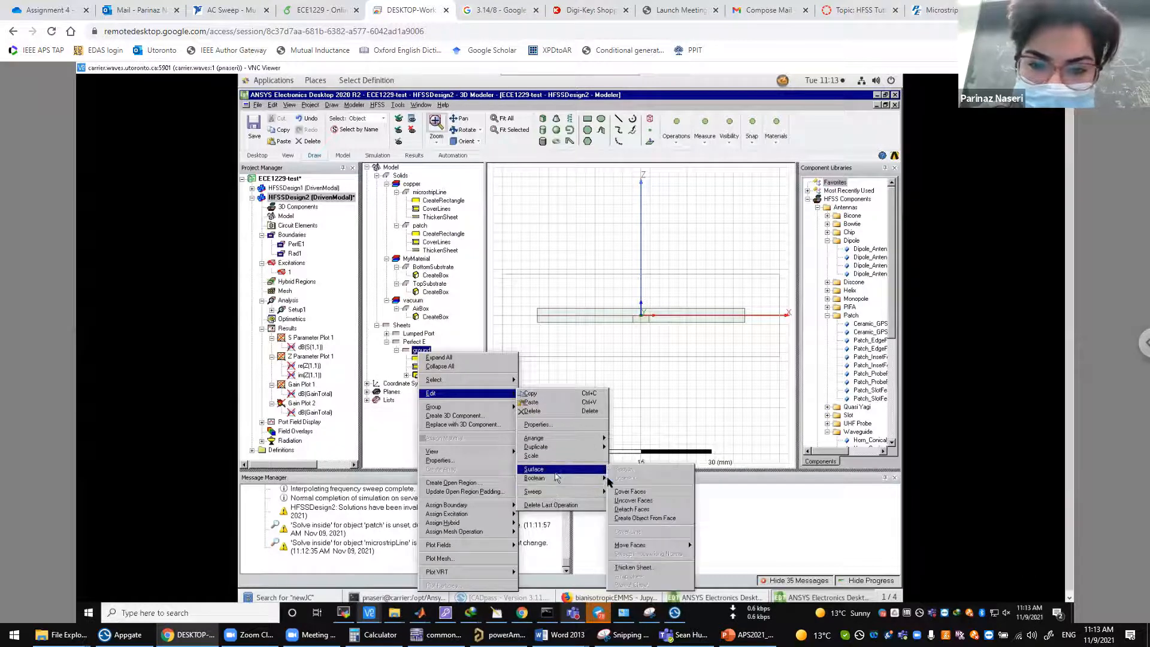
left_click(633, 566)
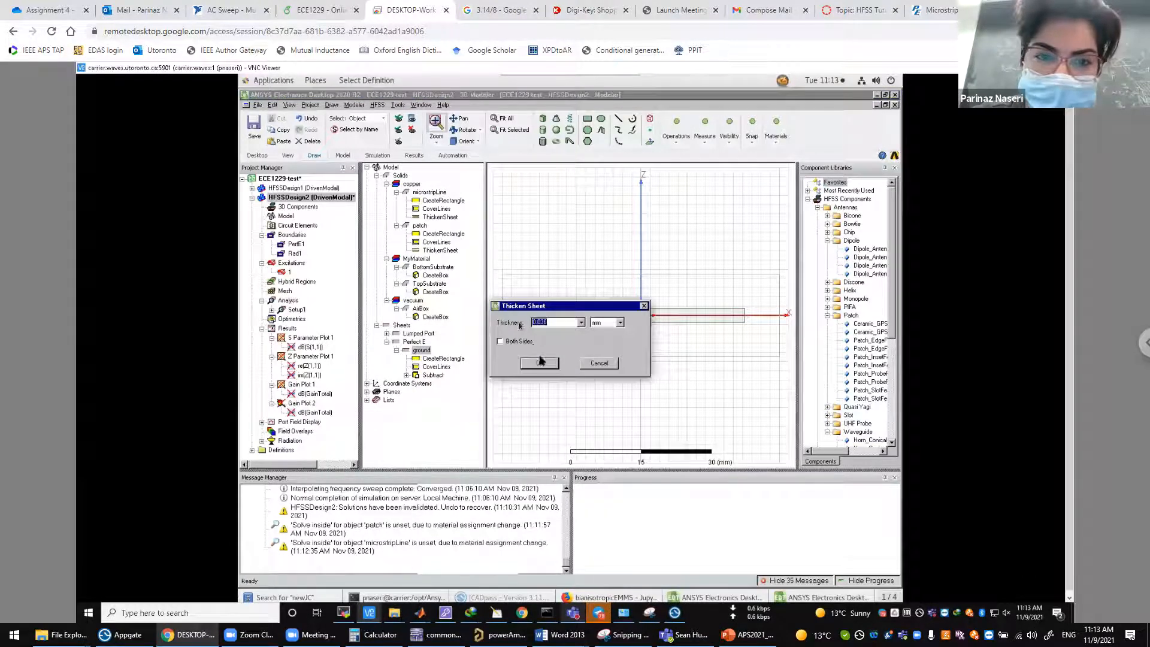
left_click(539, 363)
left_click_drag(525, 306, 559, 333)
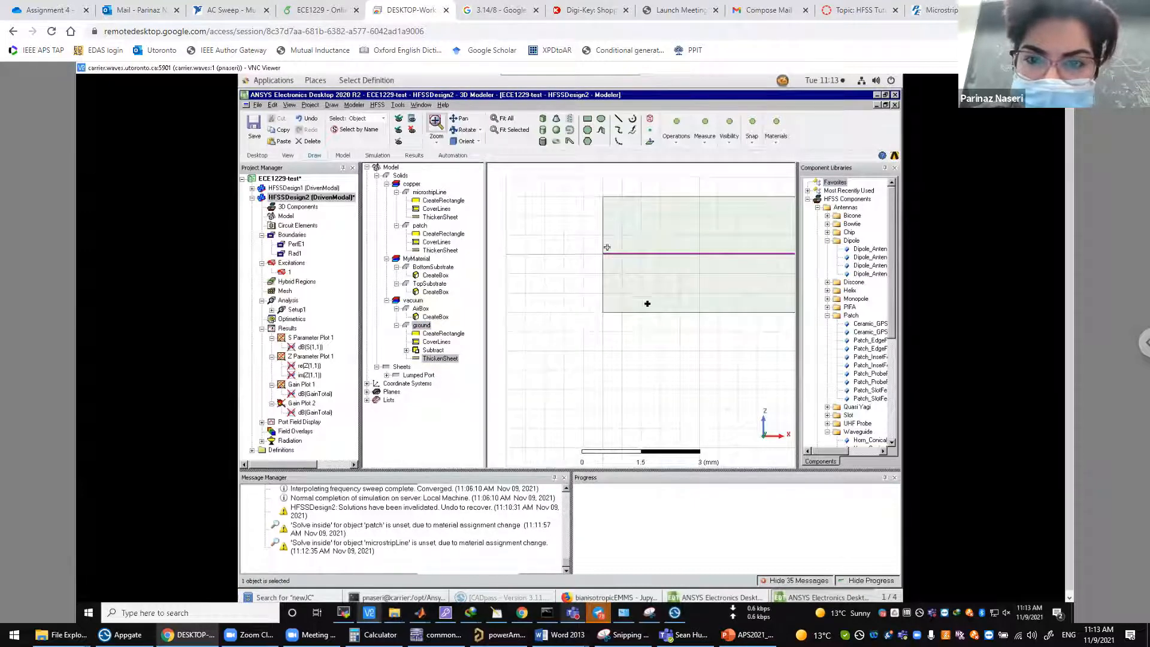
left_click_drag(593, 227, 647, 303)
left_click_drag(551, 233, 620, 320)
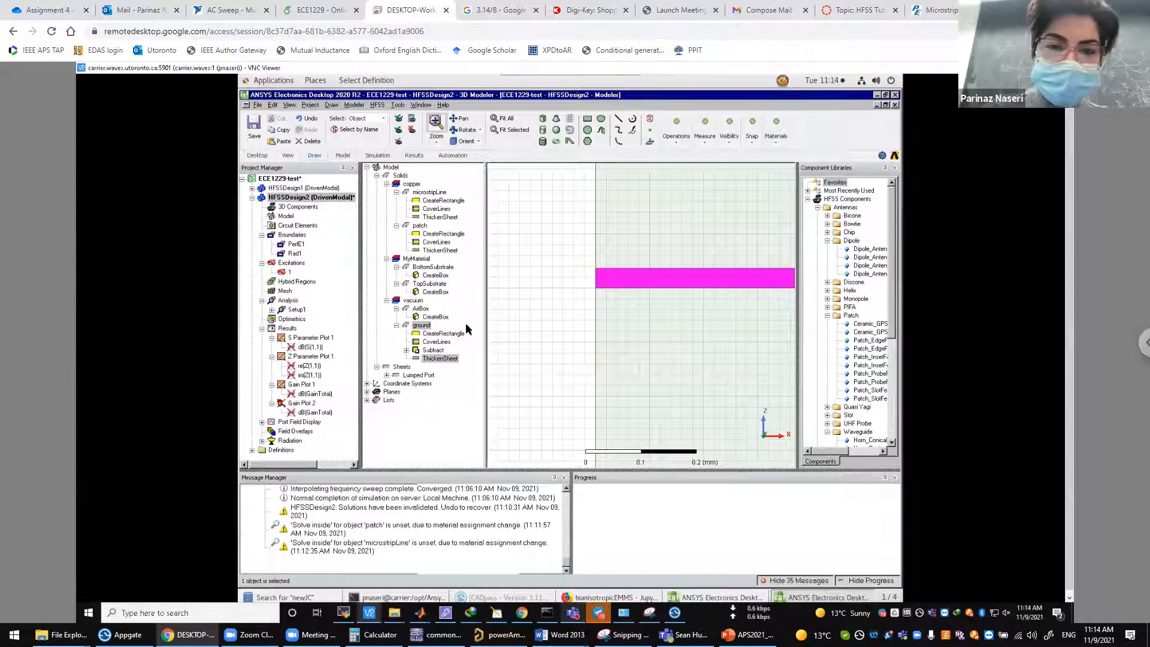
- Set the material of the thickened ground to copper
double_click(435, 327)
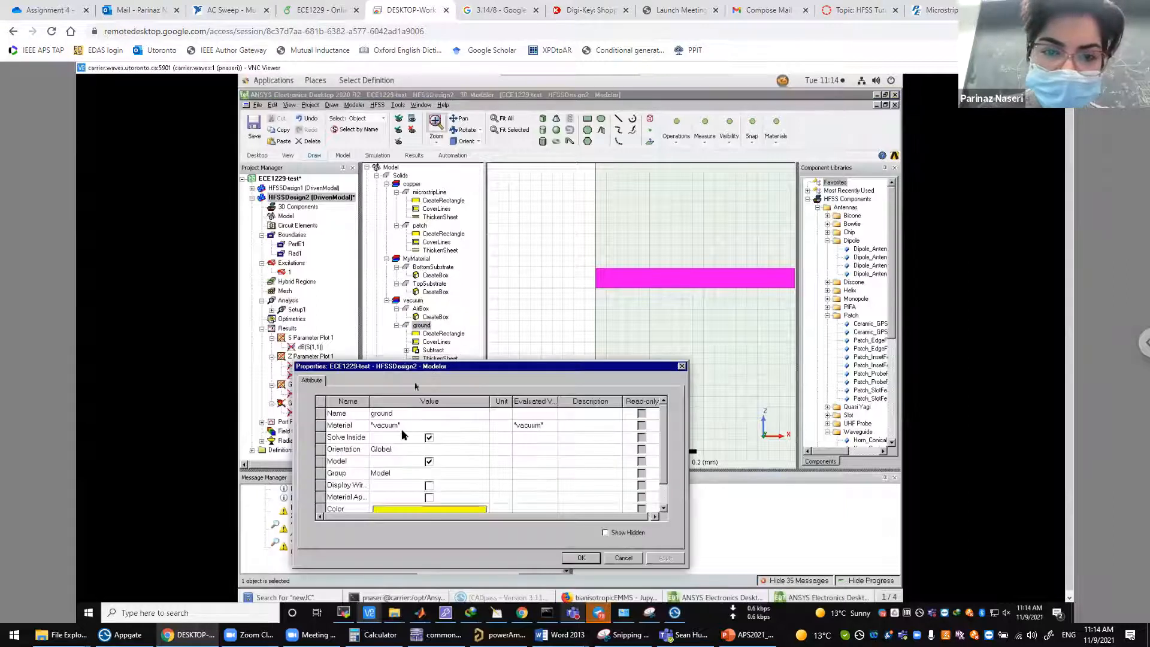
left_click(402, 431)
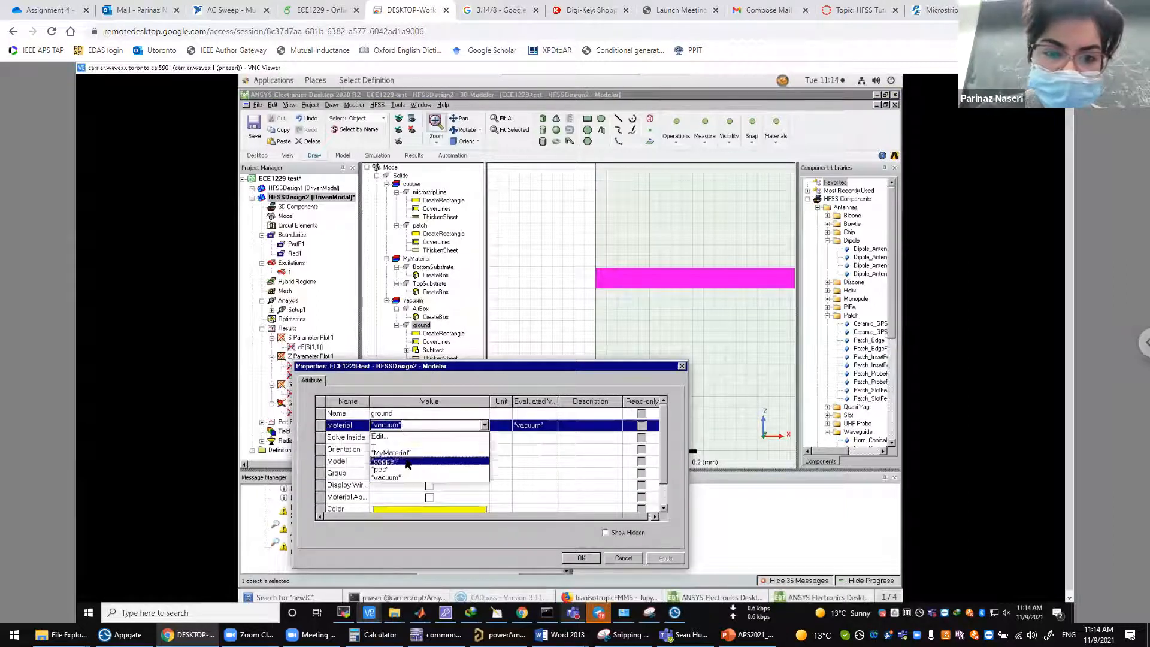
left_click(407, 460)
left_click(580, 558)
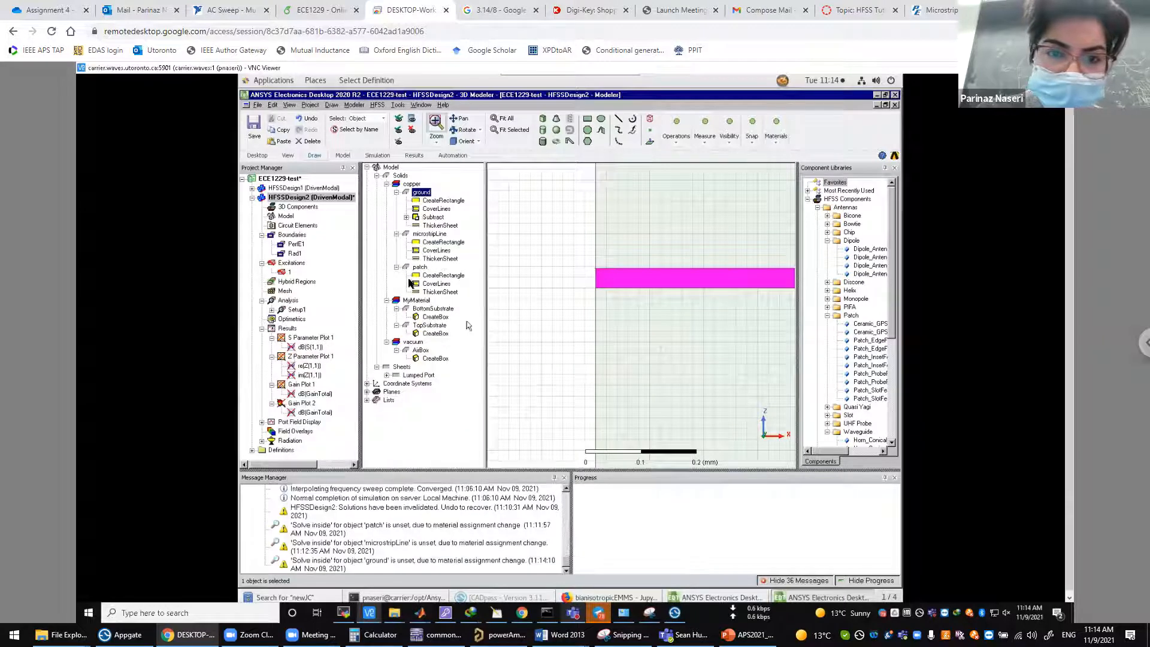
- Set the TopSubstrate box position to -d_x/2, -d_y/2, hm, defining the new variable hm as 0.036 mm
left_click(417, 309)
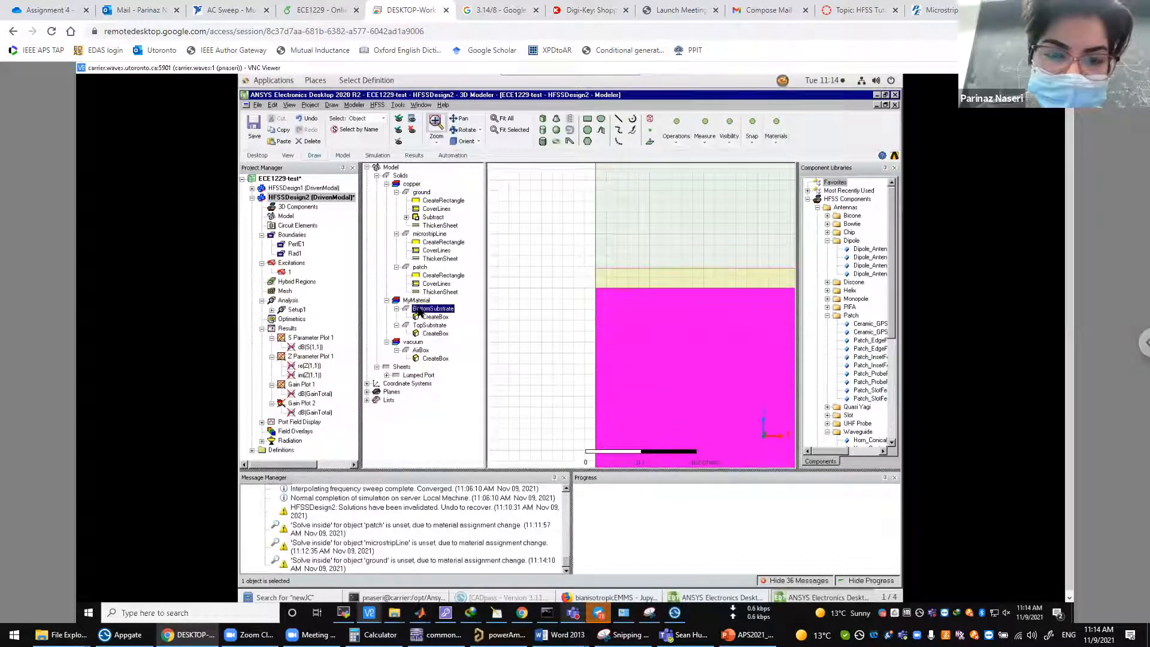
double_click(428, 336)
left_click(438, 438)
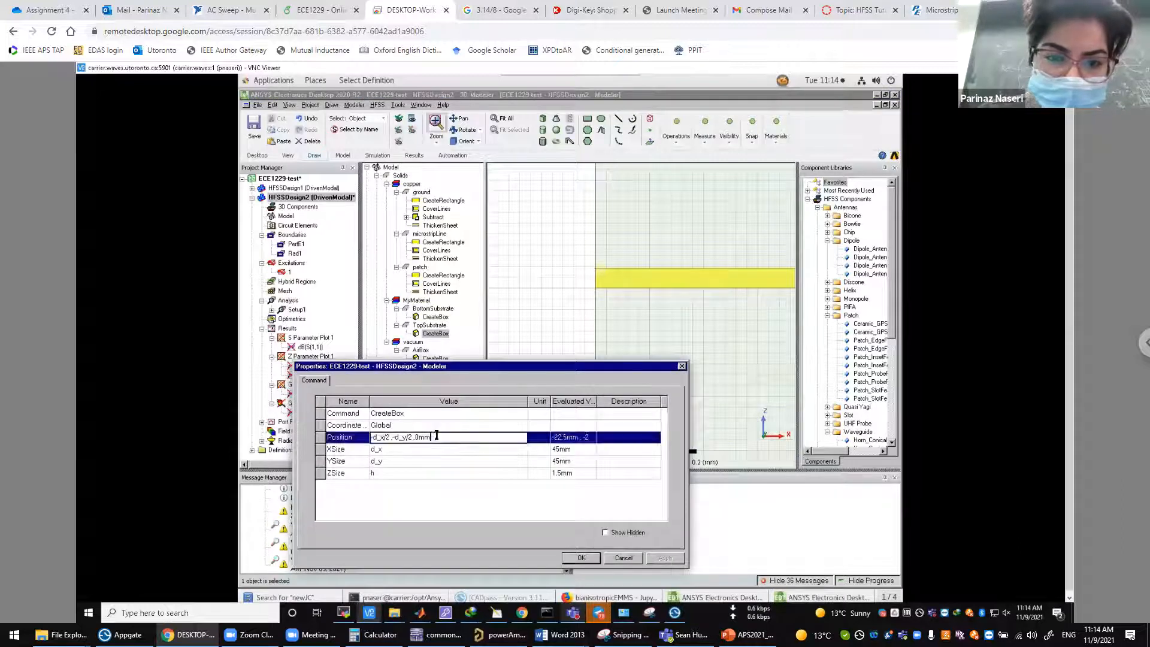
key("BackSpace")
key("BackSpace")
key("BackSpace")
type("hm")
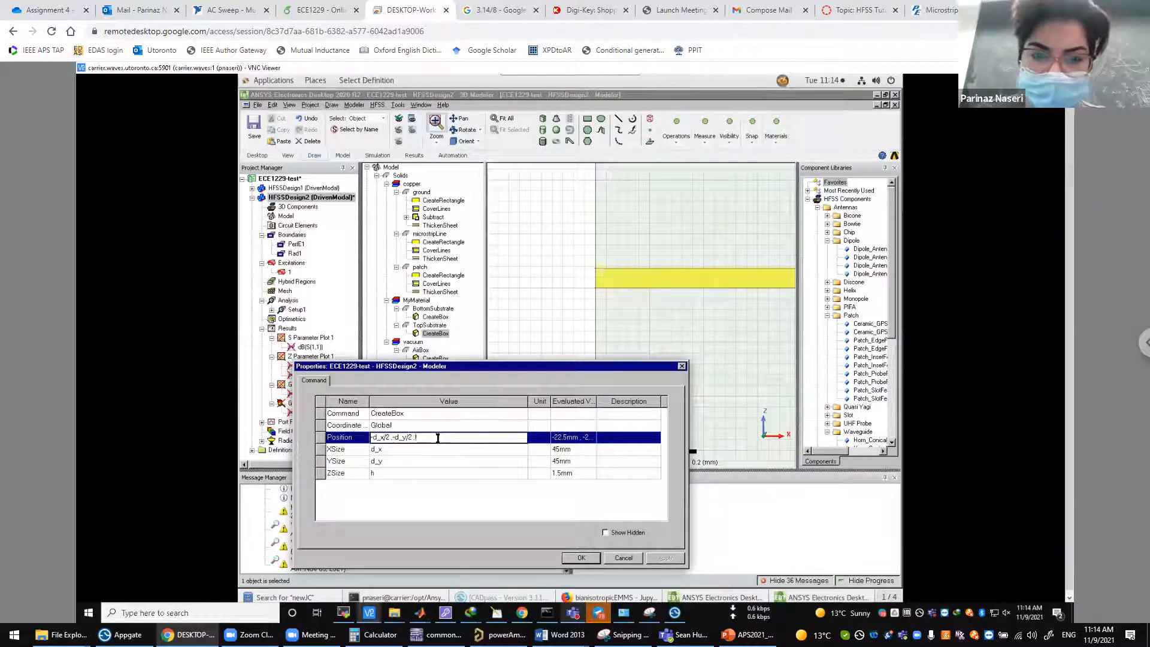
left_click(450, 495)
type("0.0")
type("35mm")
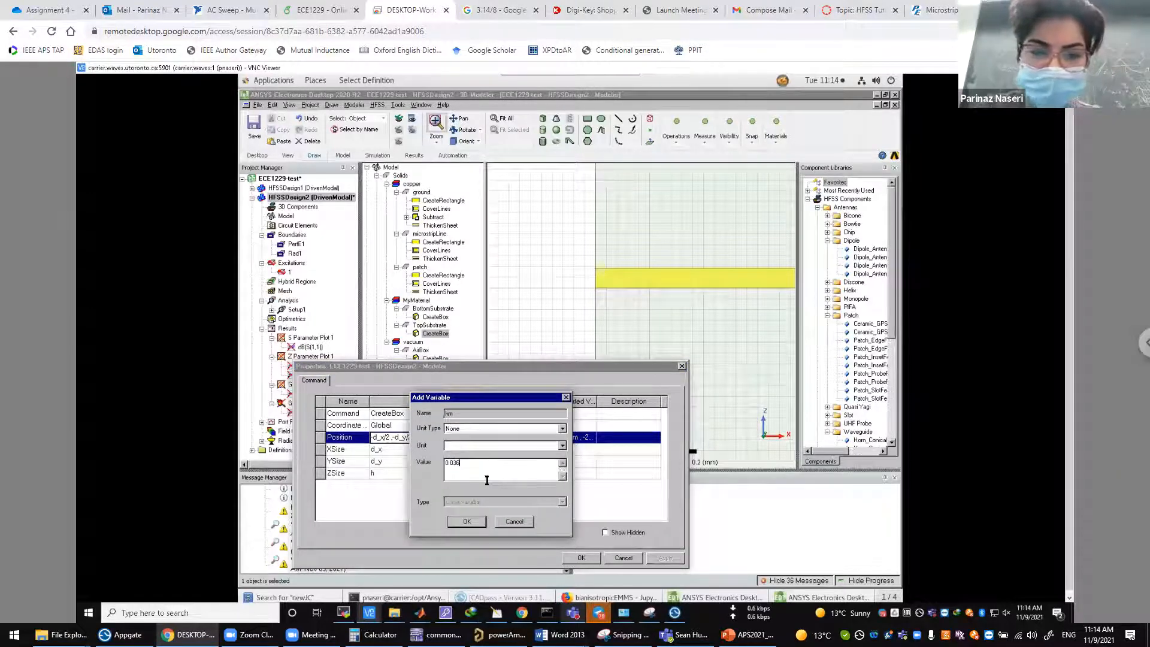
key("Return")
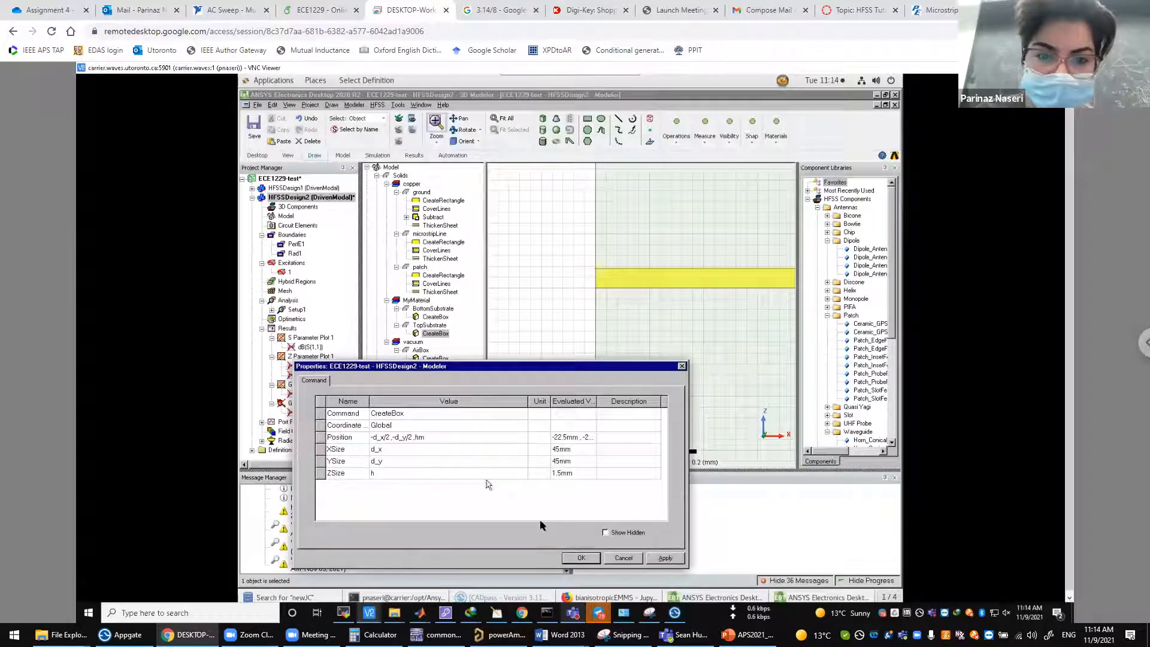
key("Return")
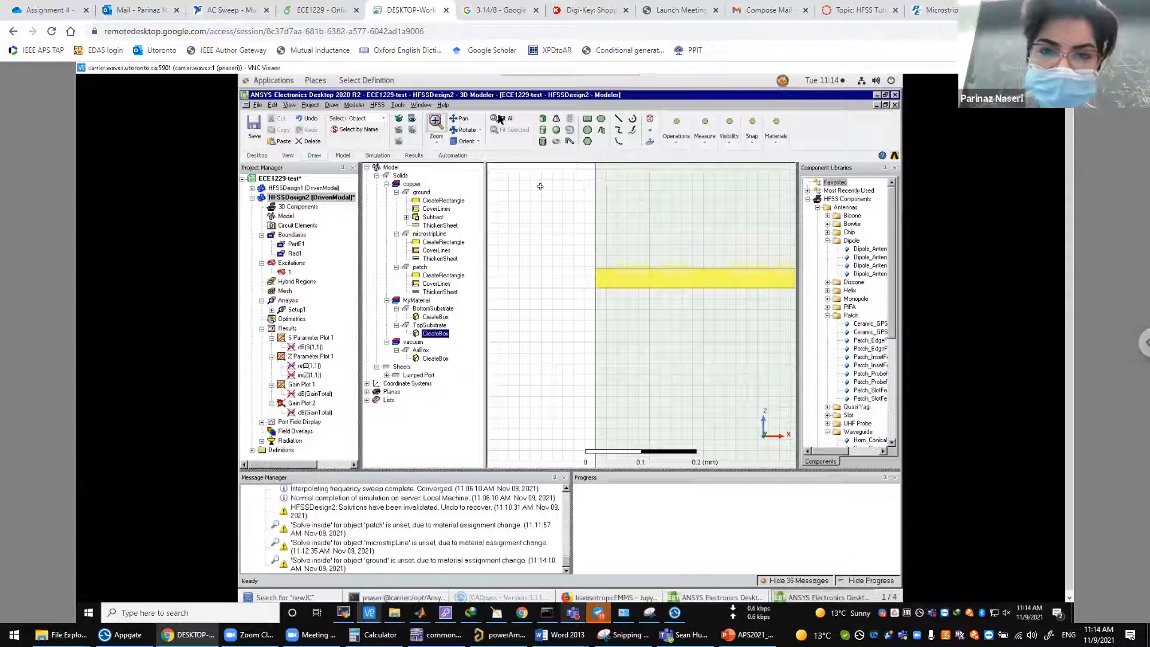
- Raise the patch rectangle by the metal thickness, setting its position to -px/2, -py/2, hm+h
key("ctrl+d")
left_click_drag(533, 287, 575, 367)
left_click_drag(562, 230, 624, 341)
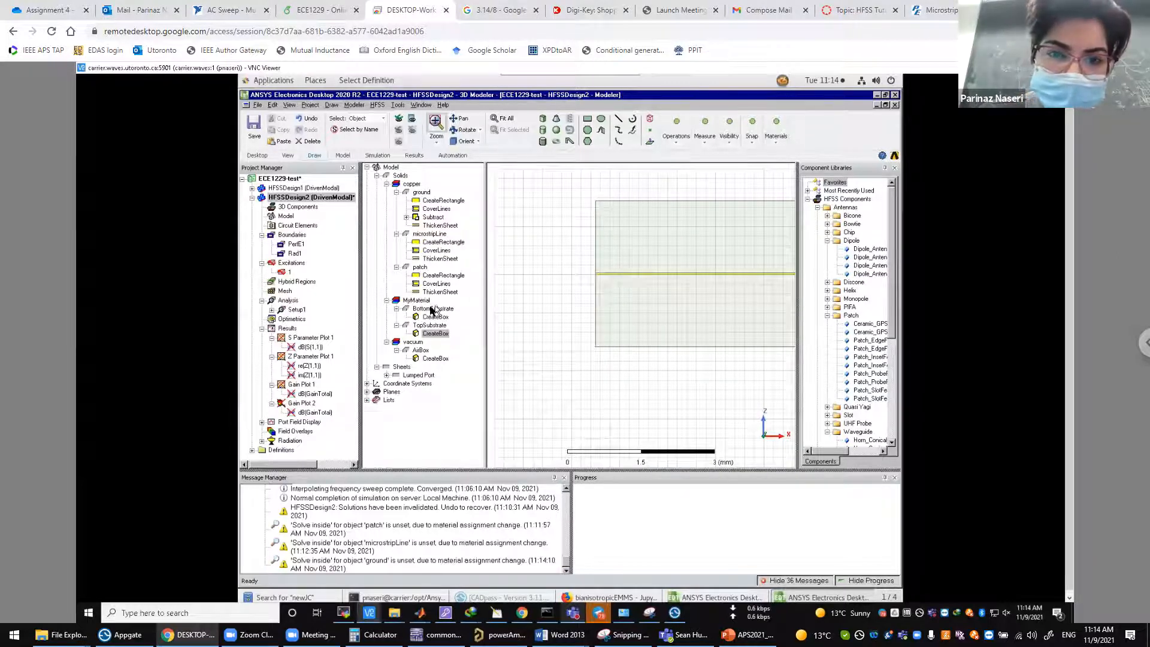
double_click(424, 278)
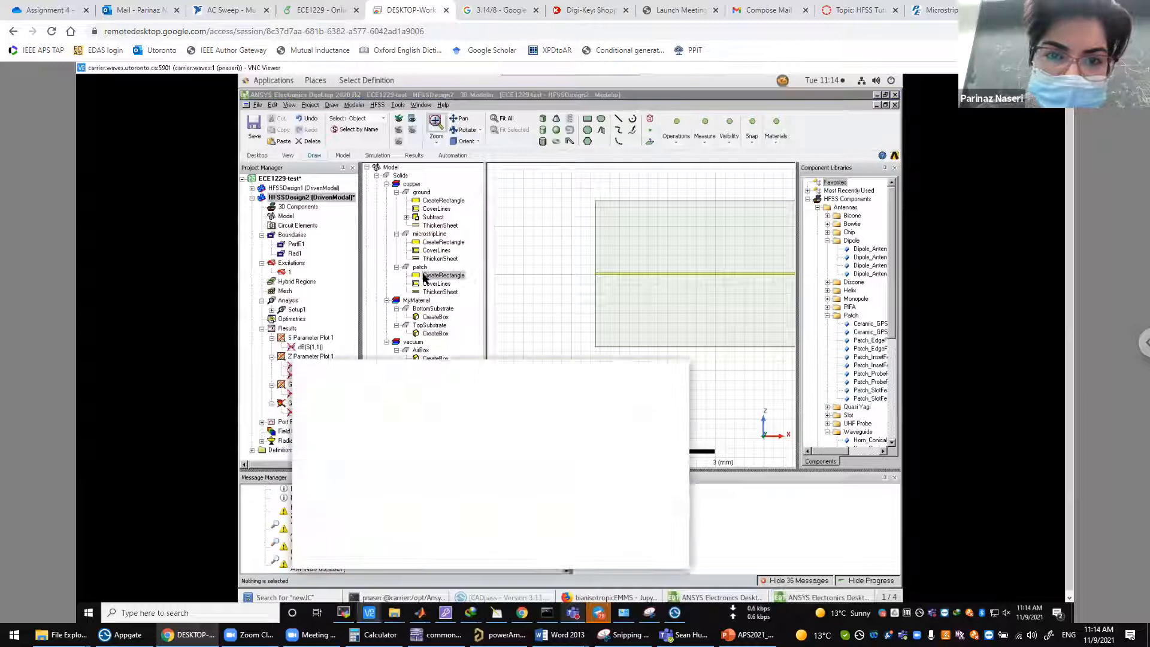
left_click(416, 437)
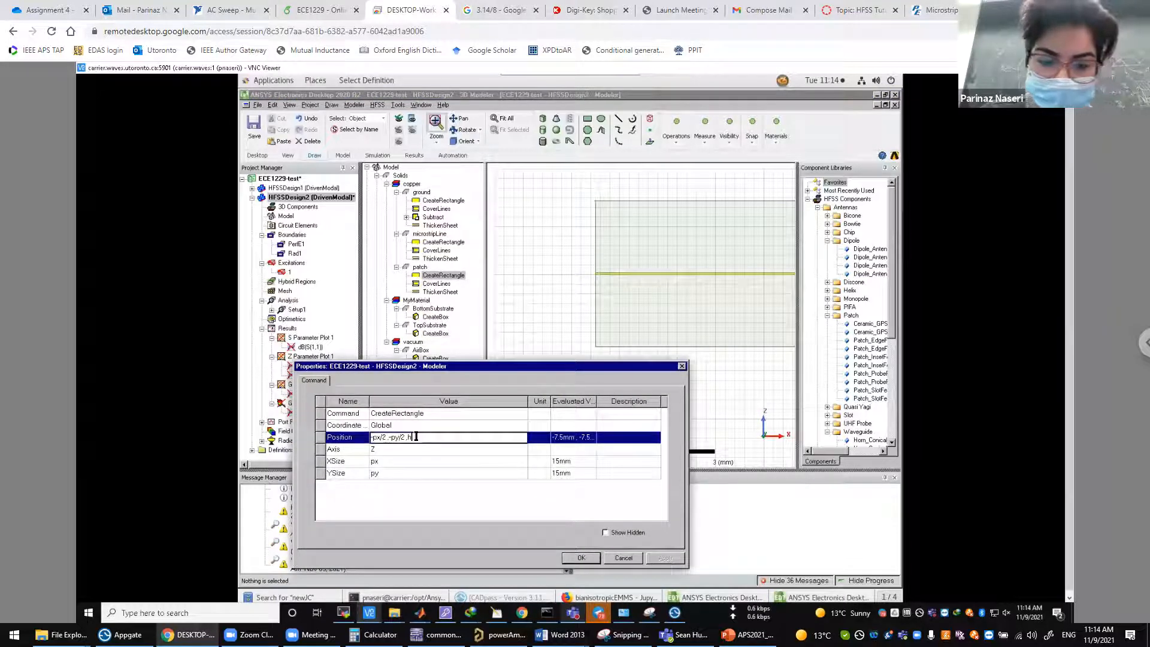
type("m+h")
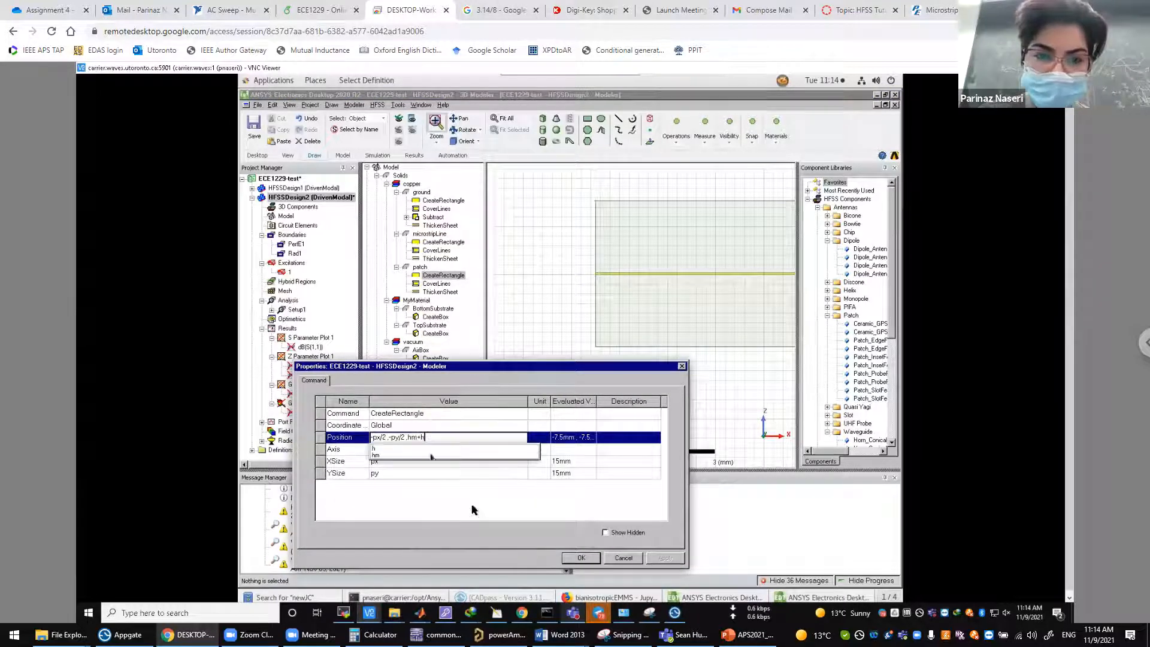
left_click(472, 510)
left_click(580, 558)
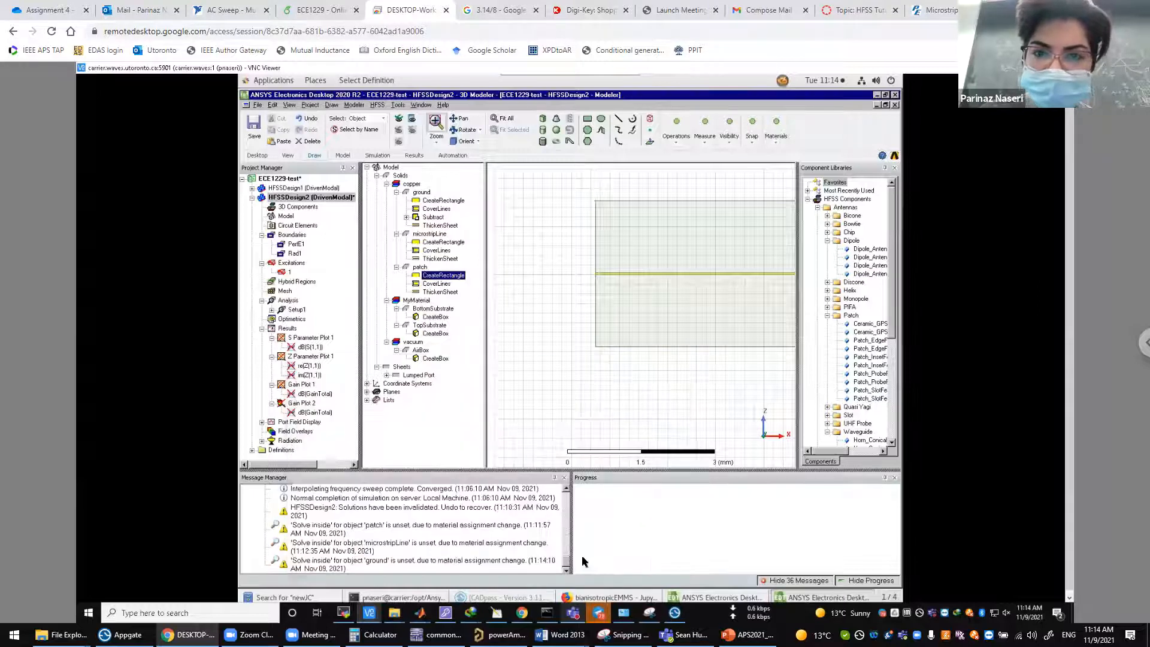
- Run the analysis of Setup1 for the antenna with copper solids in HFSSDesign2
left_click(497, 119)
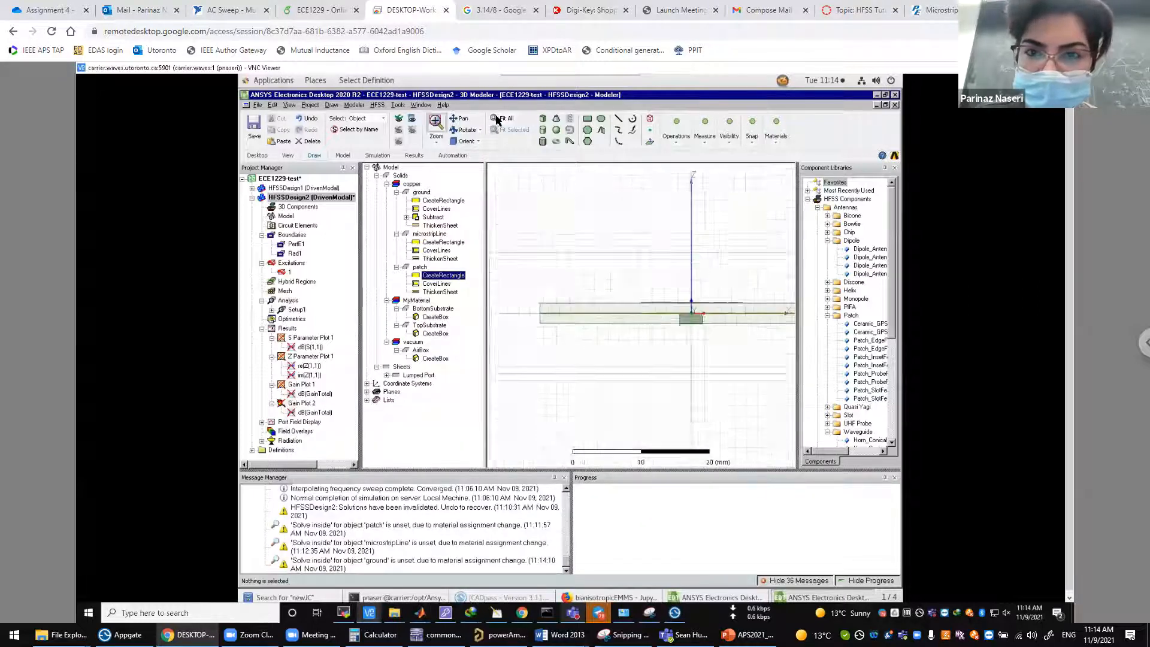
scroll(617, 265, "up", 5)
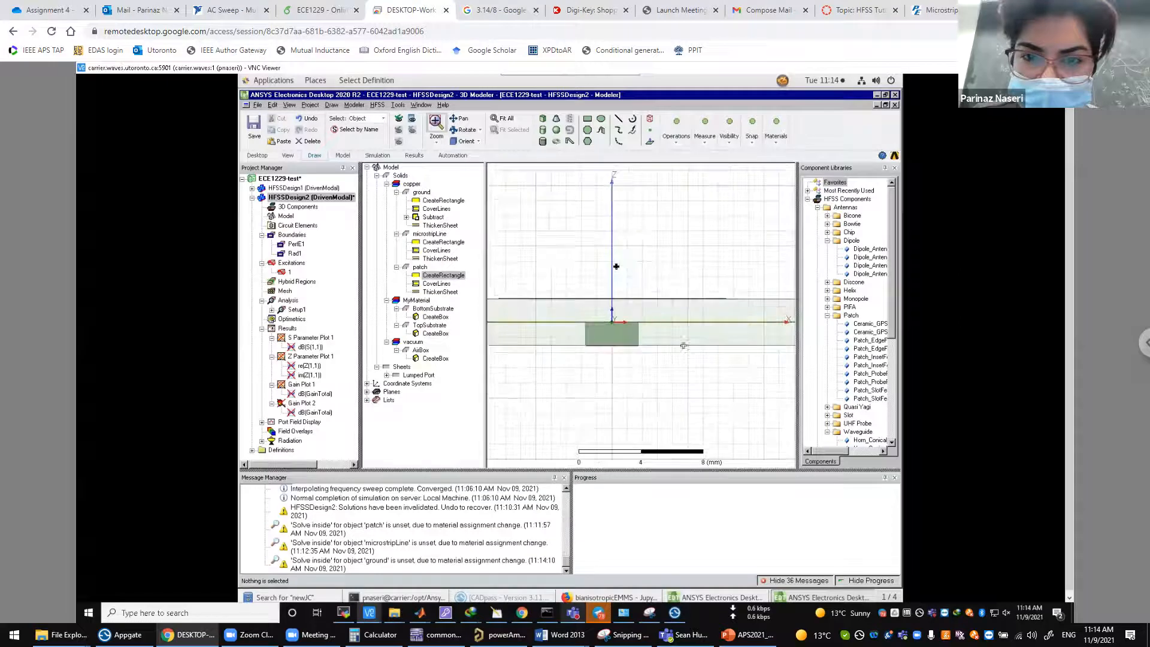
left_click_drag(628, 248, 757, 351)
left_click_drag(647, 202, 738, 427)
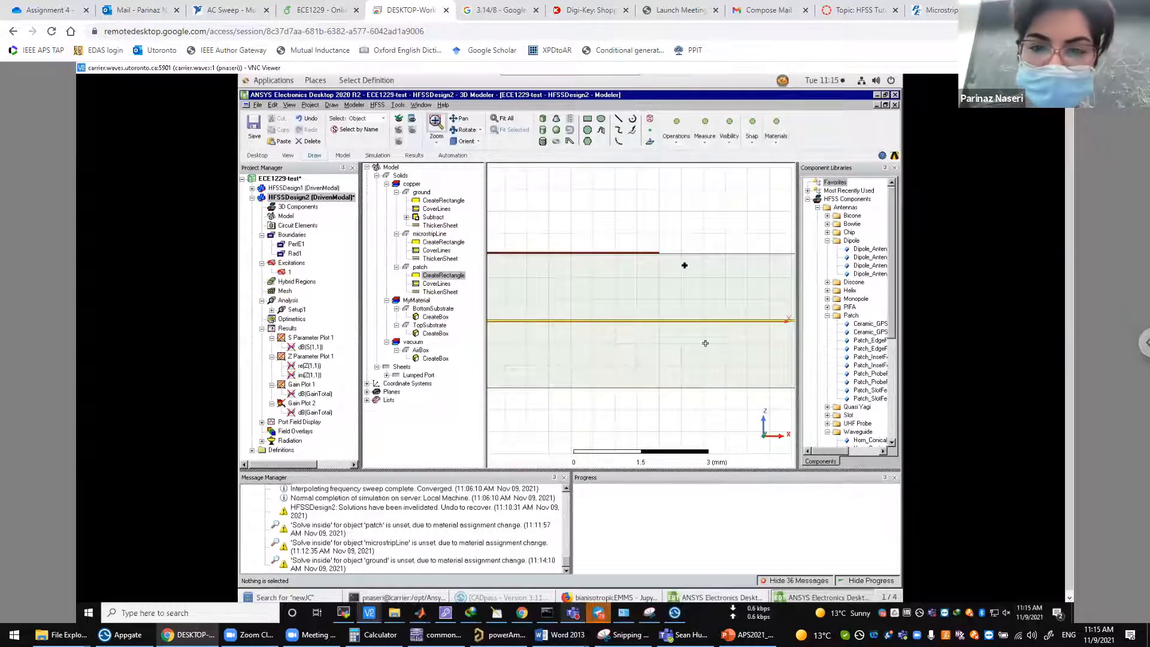
left_click(502, 118)
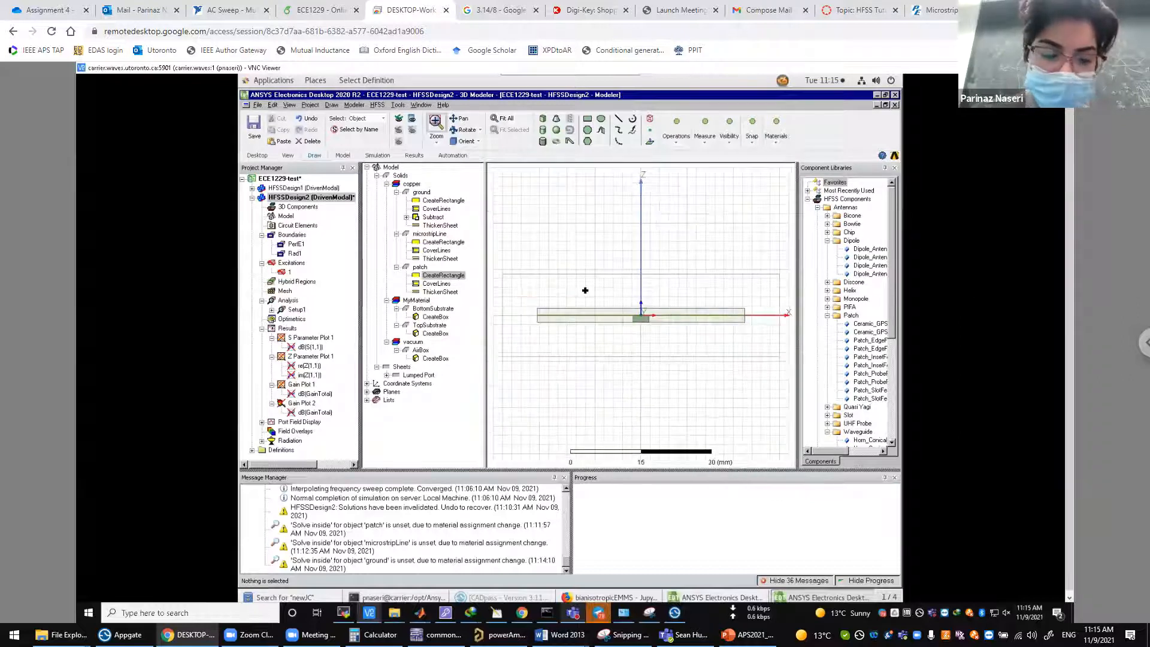
middle_click_drag(563, 337, 504, 307)
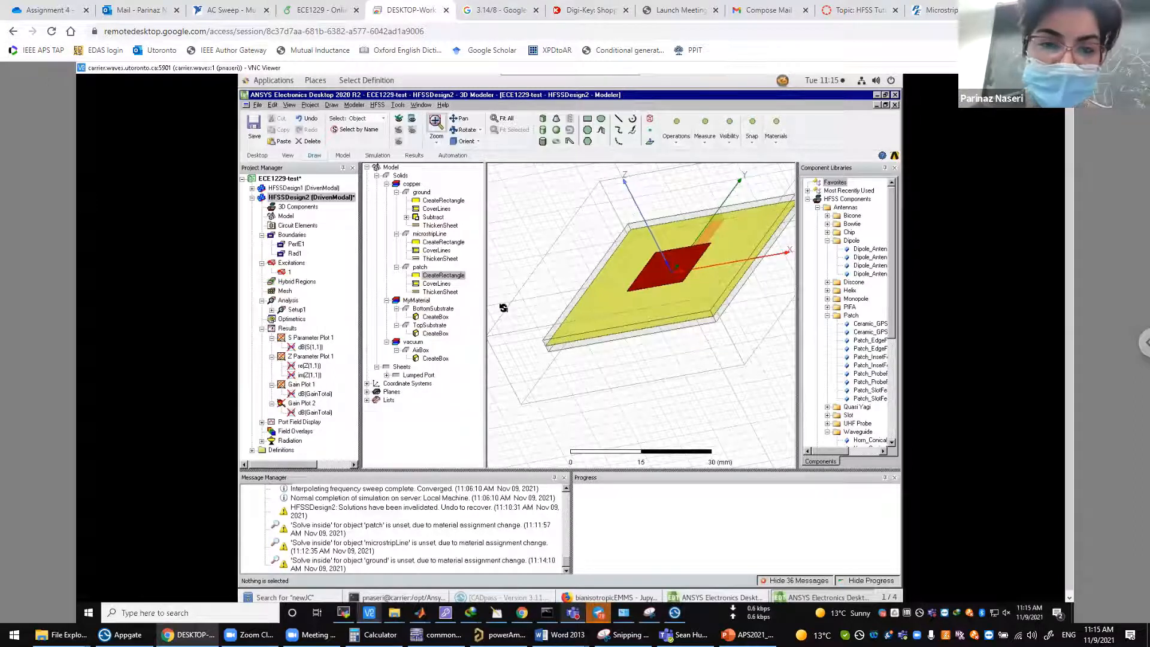
left_click(286, 329)
left_click(291, 311)
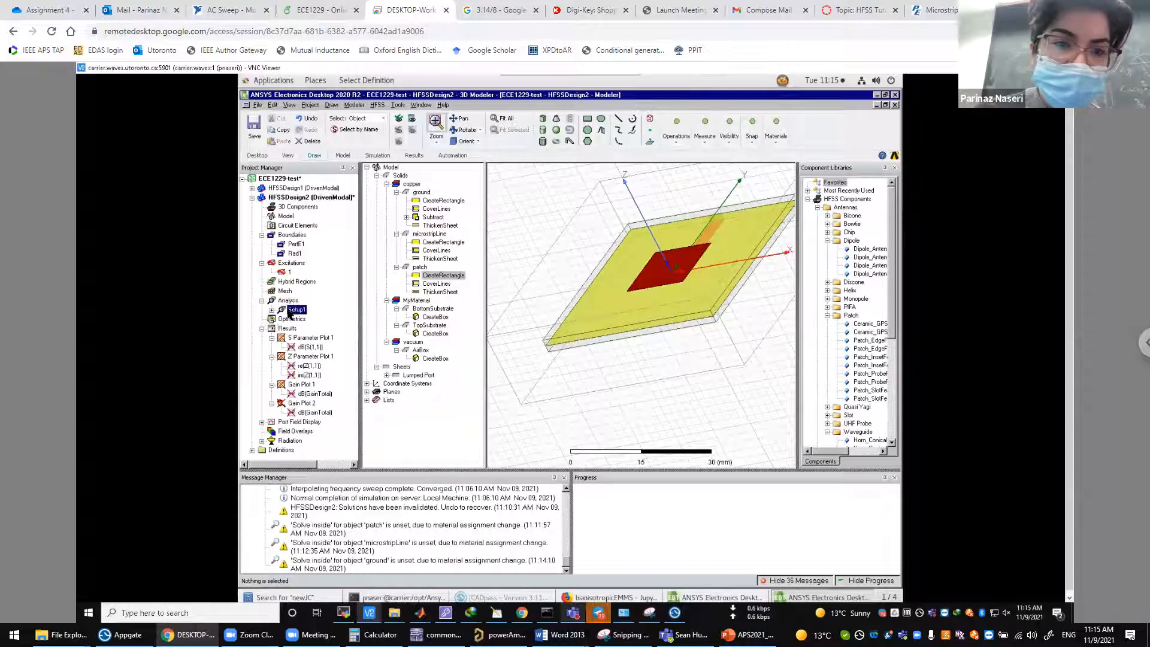
left_click(272, 310)
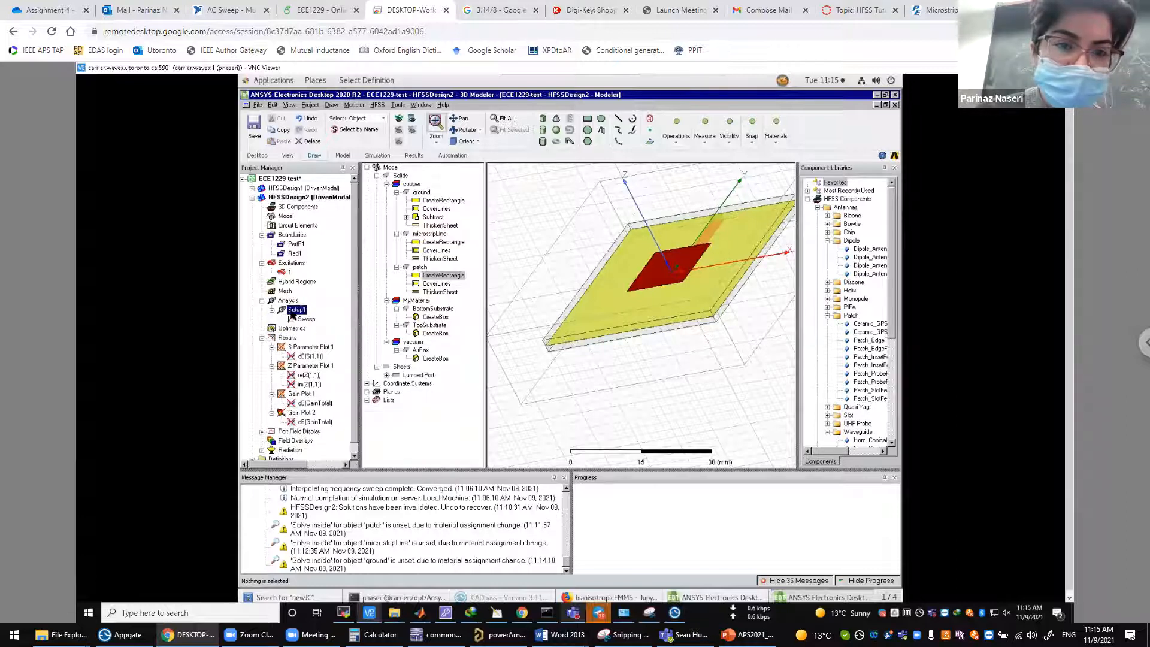
right_click(292, 312)
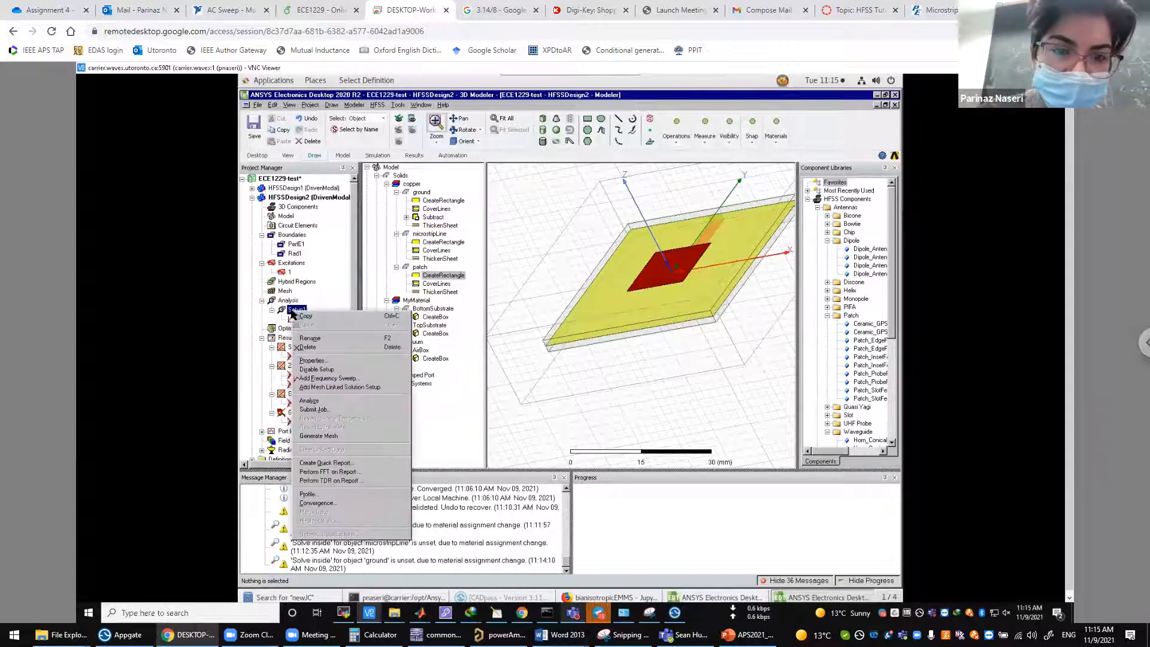
left_click(321, 402)
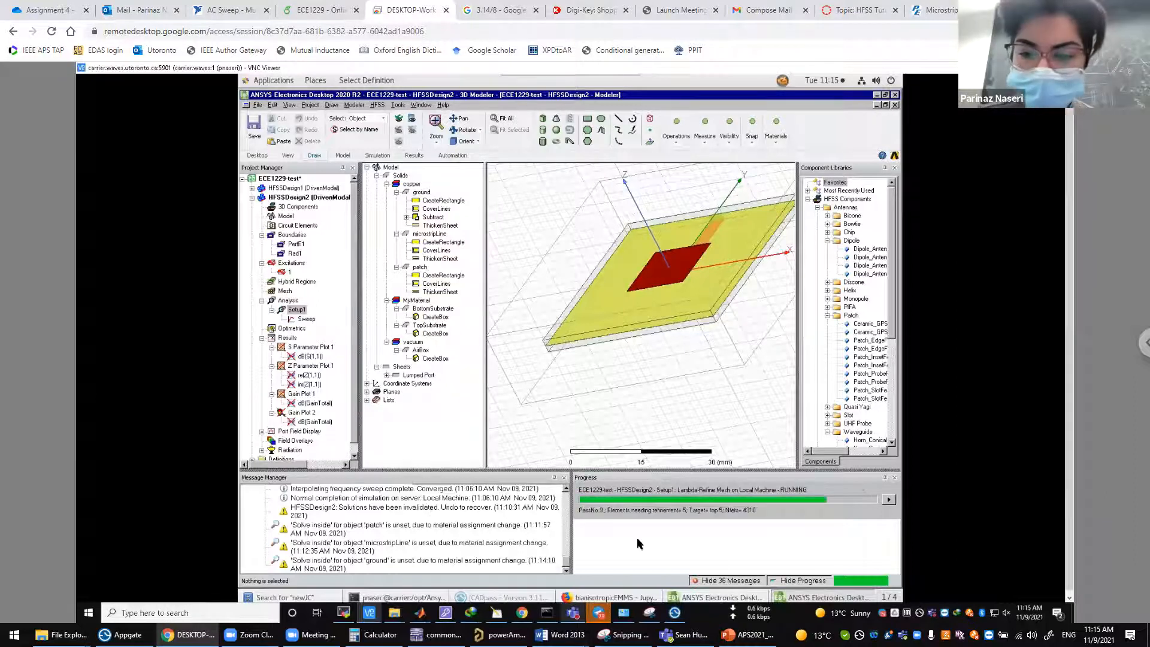
- Switch to the TutorialECE1229_Fall2021 project and open its Patch design
left_click(722, 598)
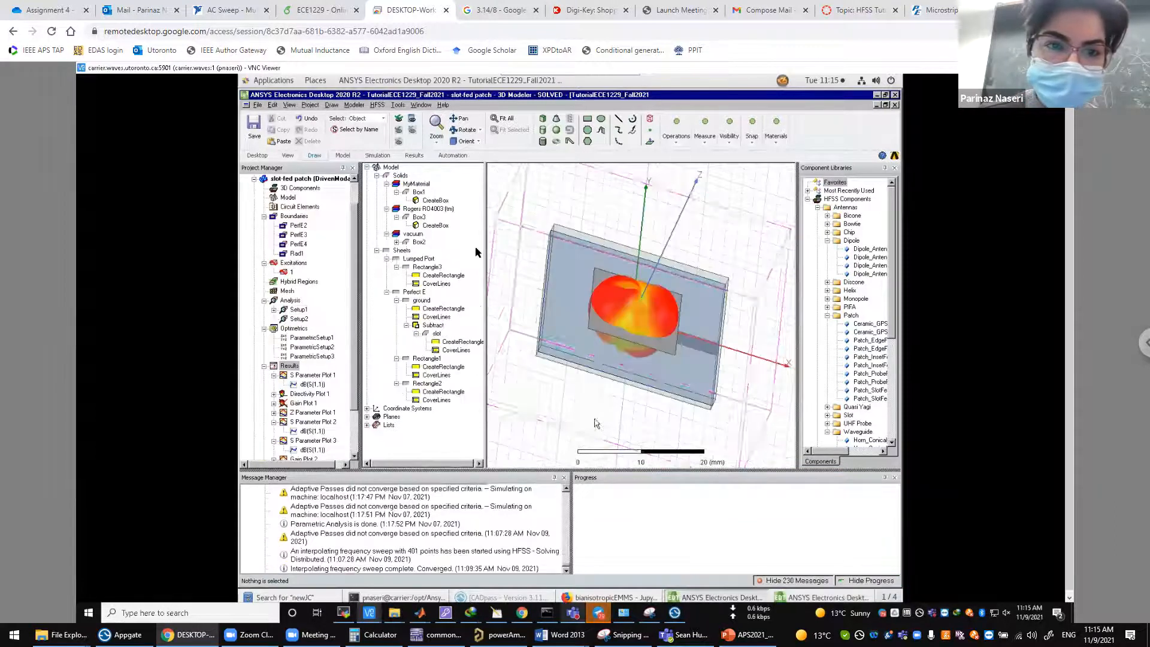
left_click(254, 179)
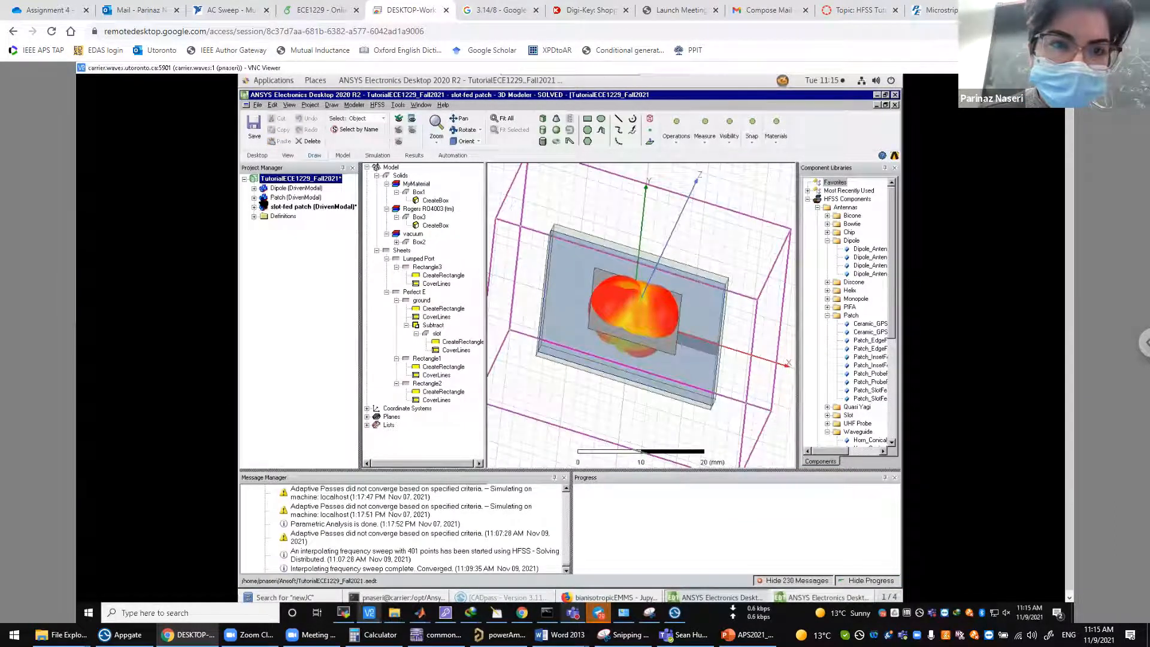
double_click(264, 198)
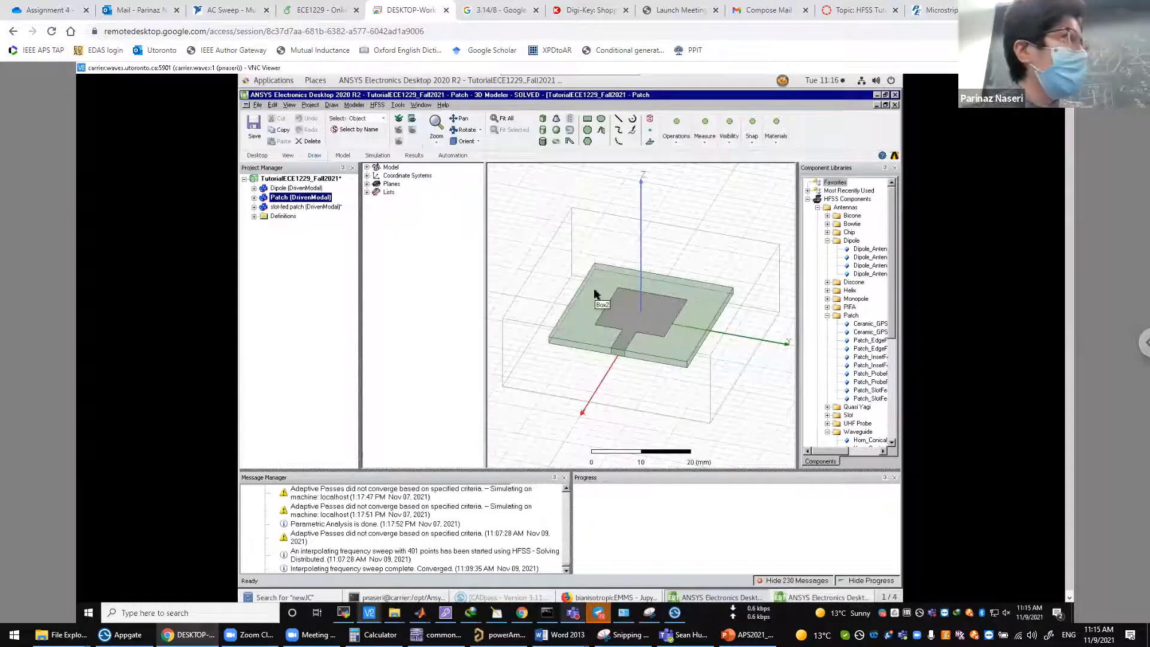
- Switch to the ECE1229-test project and view Gain Plot 1 and Gain Plot 2 of HFSSDesign2
left_click(627, 328)
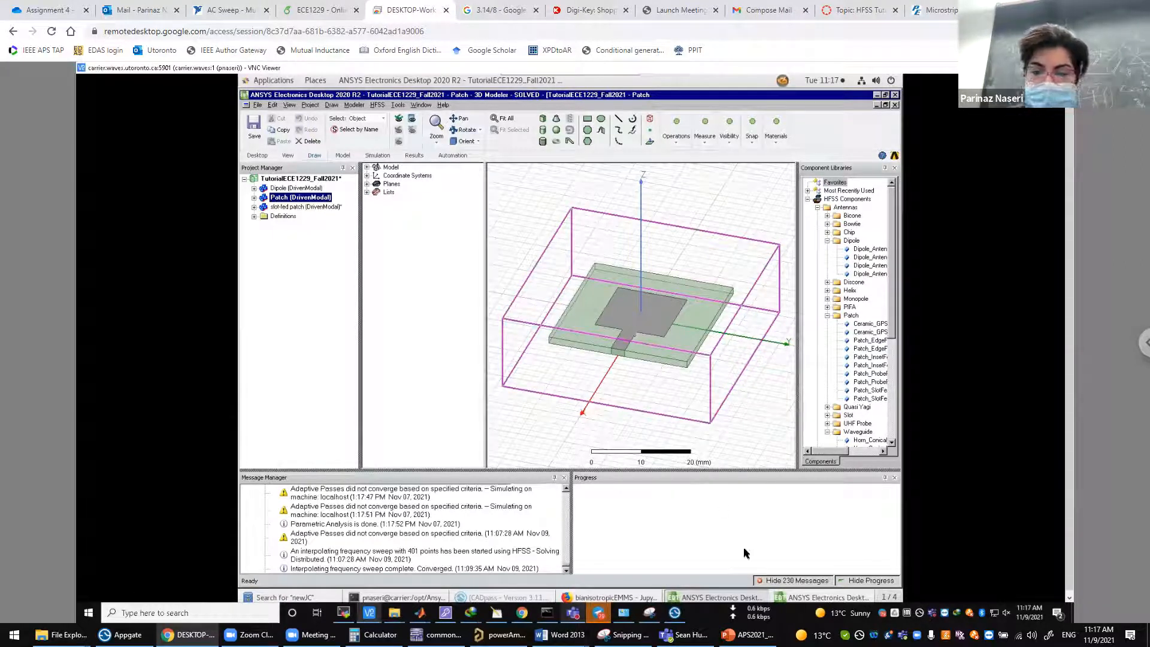
left_click(784, 596)
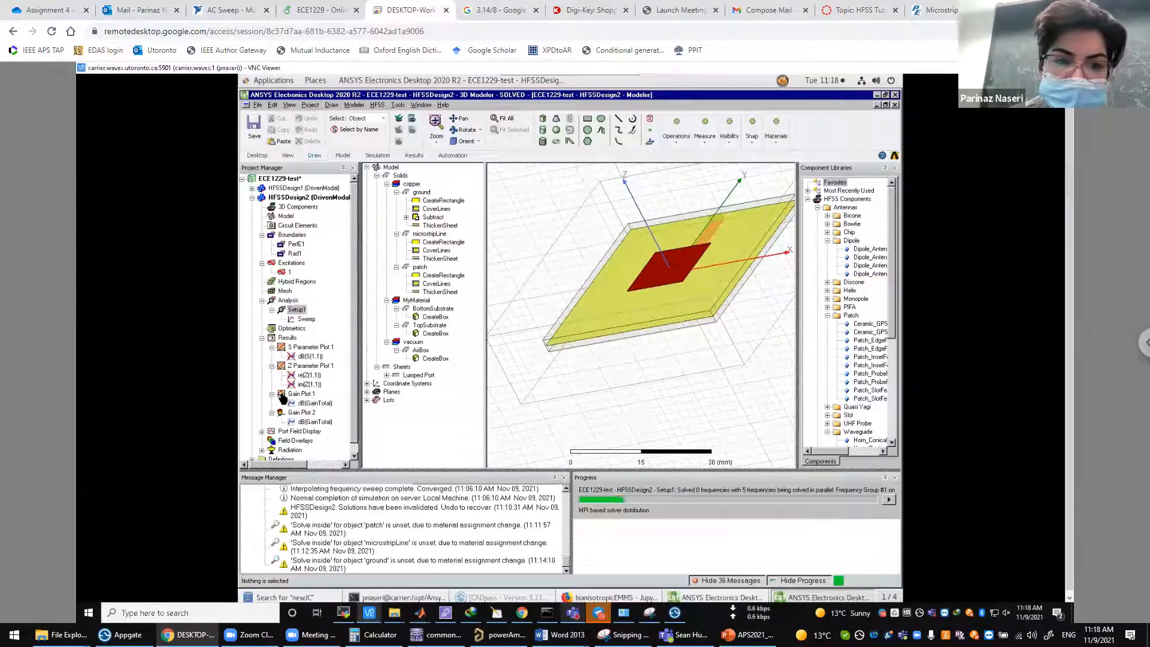
double_click(283, 397)
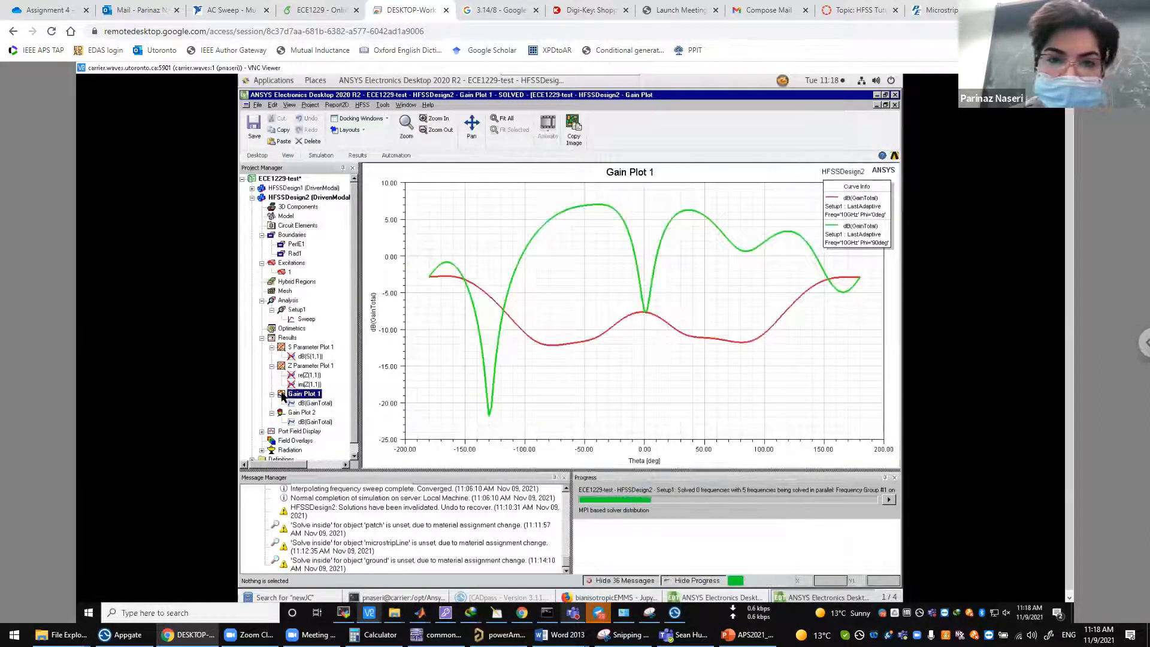
double_click(282, 415)
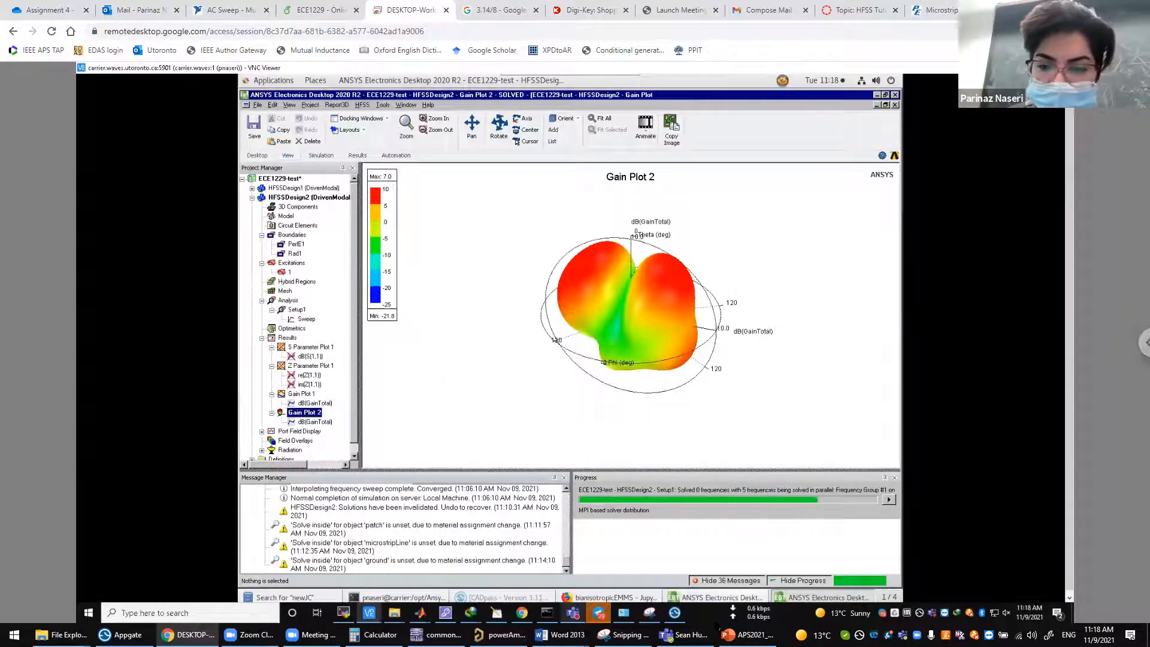
- Return to the TutorialECE1229_Fall2021 project and view the Patch design's Z parameter, gain and directivity plots
left_click(717, 598)
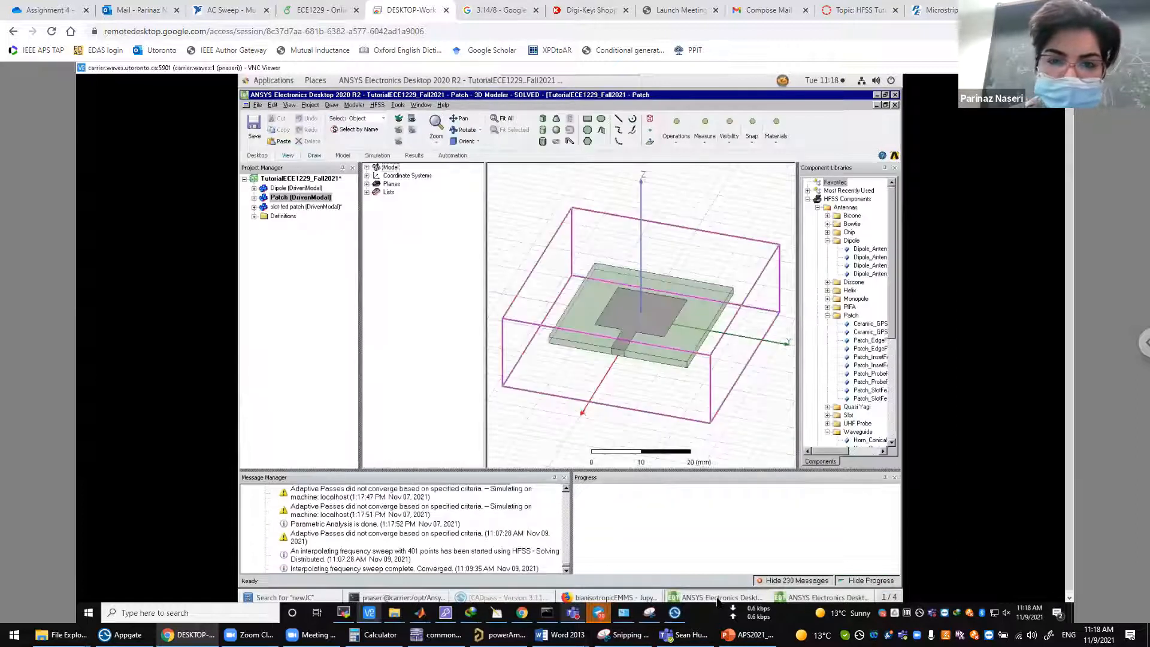
left_click(254, 198)
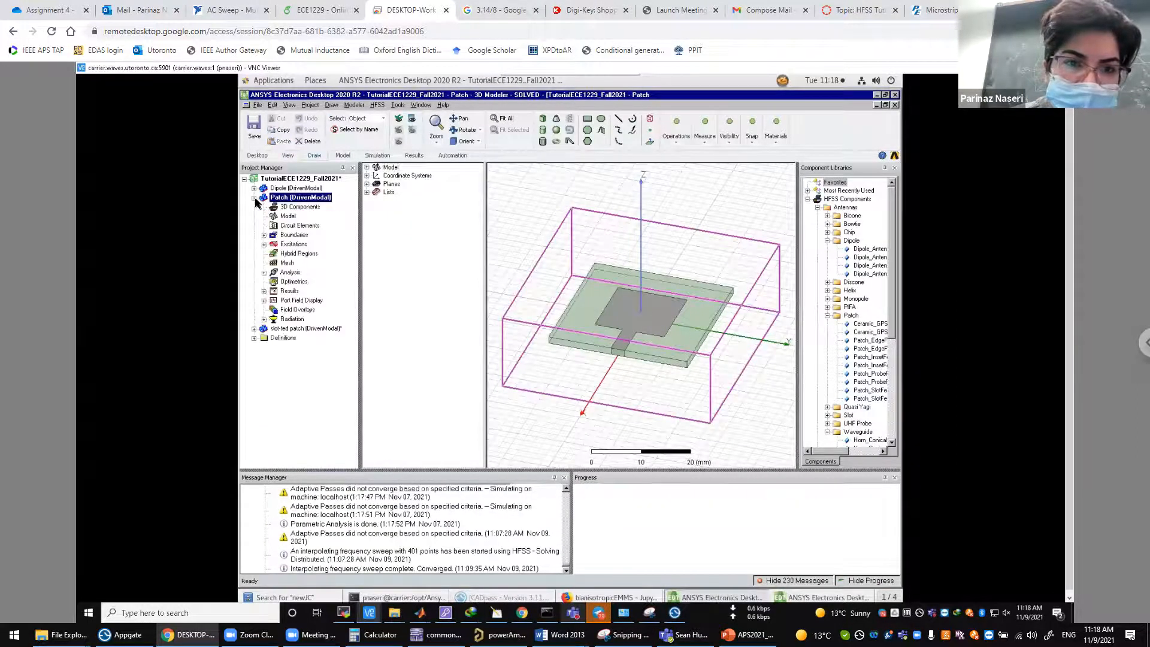
left_click(264, 291)
double_click(285, 329)
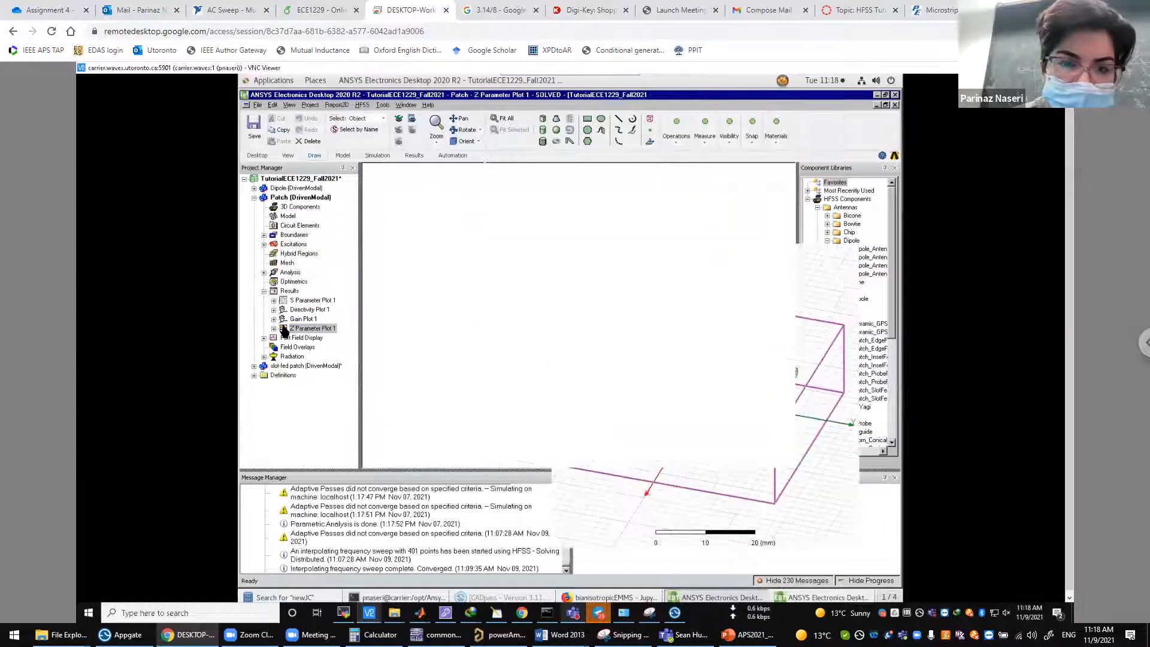
double_click(284, 322)
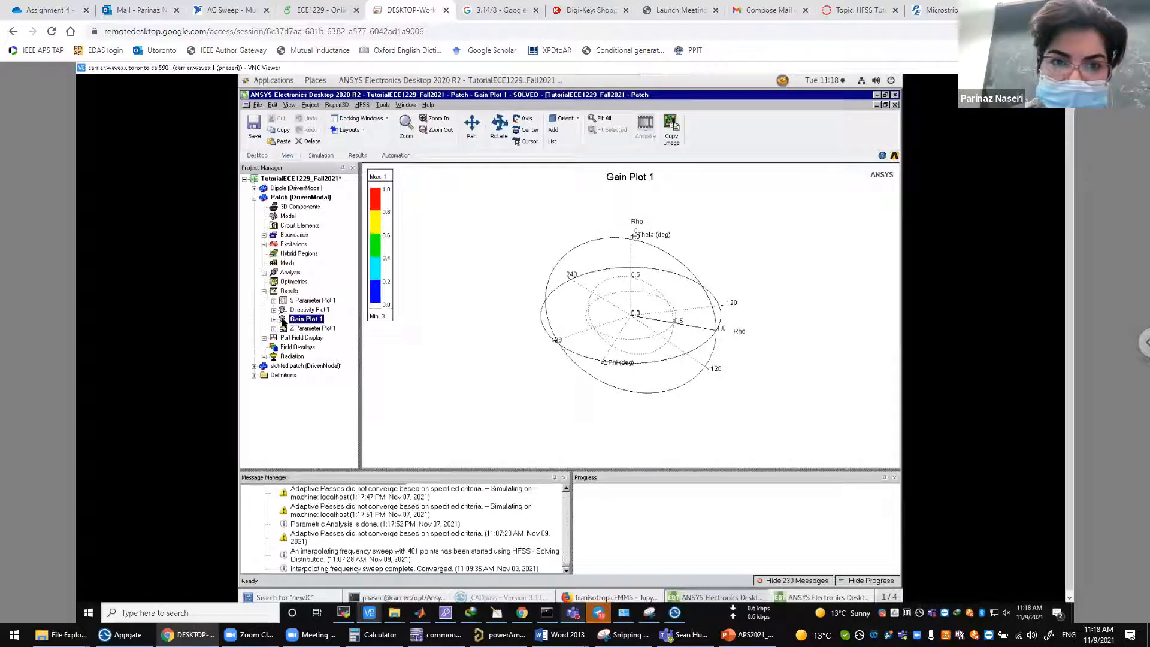
left_click(283, 310)
double_click(283, 311)
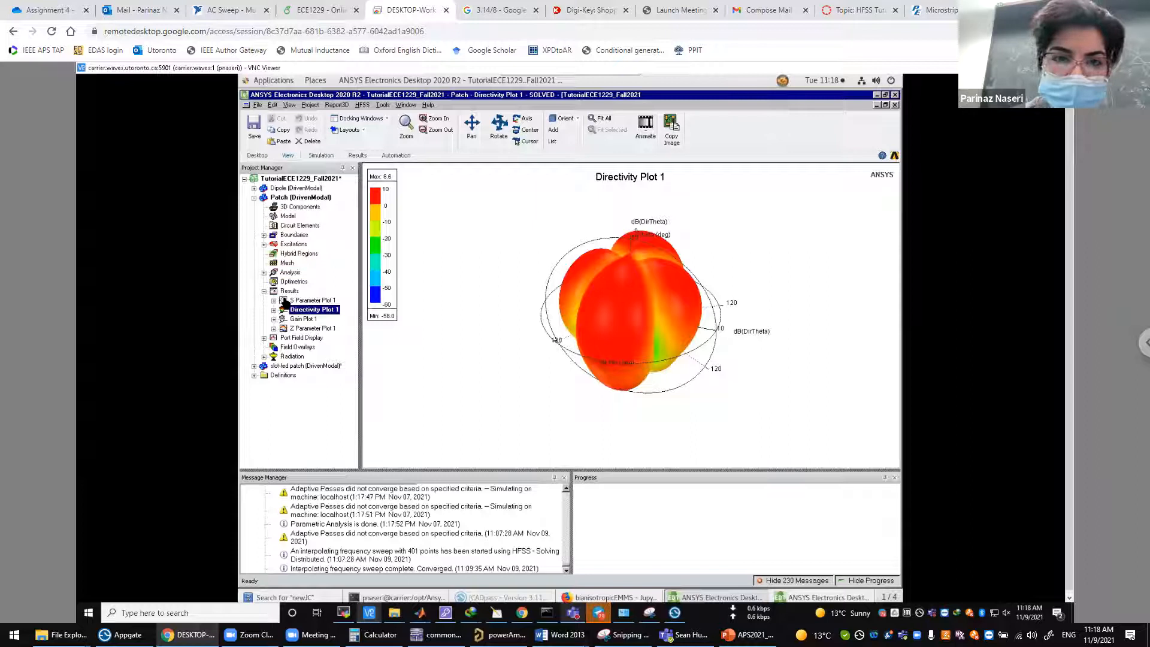
- Add a delta marker to the Patch design's S Parameter Plot 1 across the dip near -10 dB, from 10.475 to 10.875 GHz
double_click(285, 300)
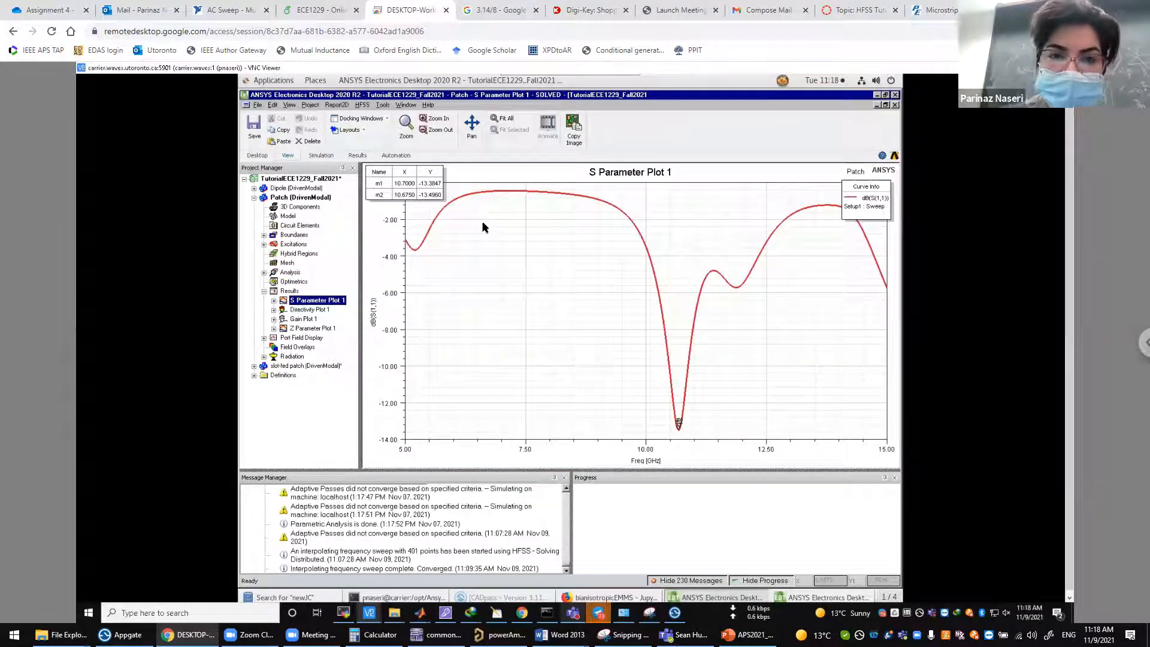
right_click(529, 304)
mouse_move(554, 308)
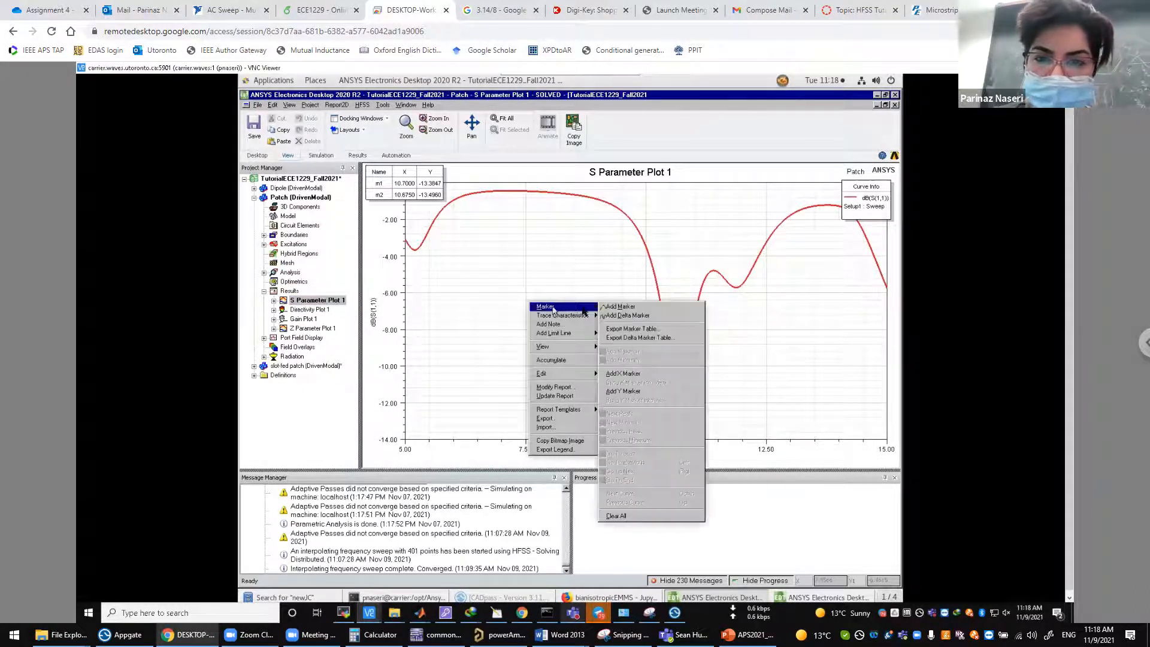
left_click(620, 315)
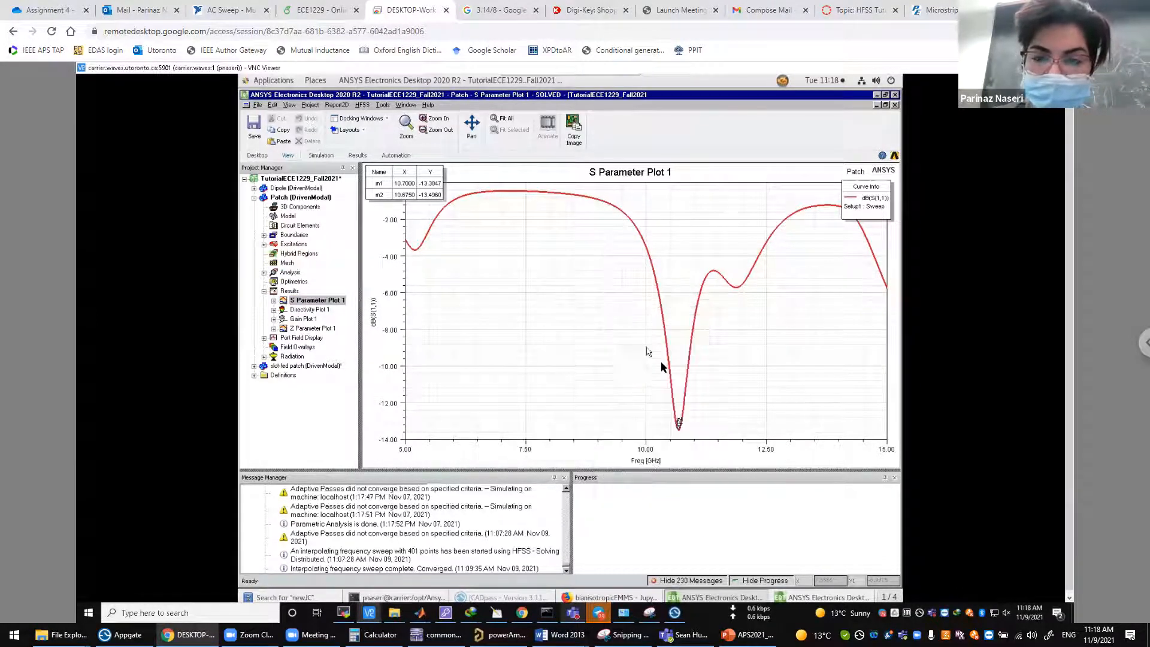
left_click(668, 365)
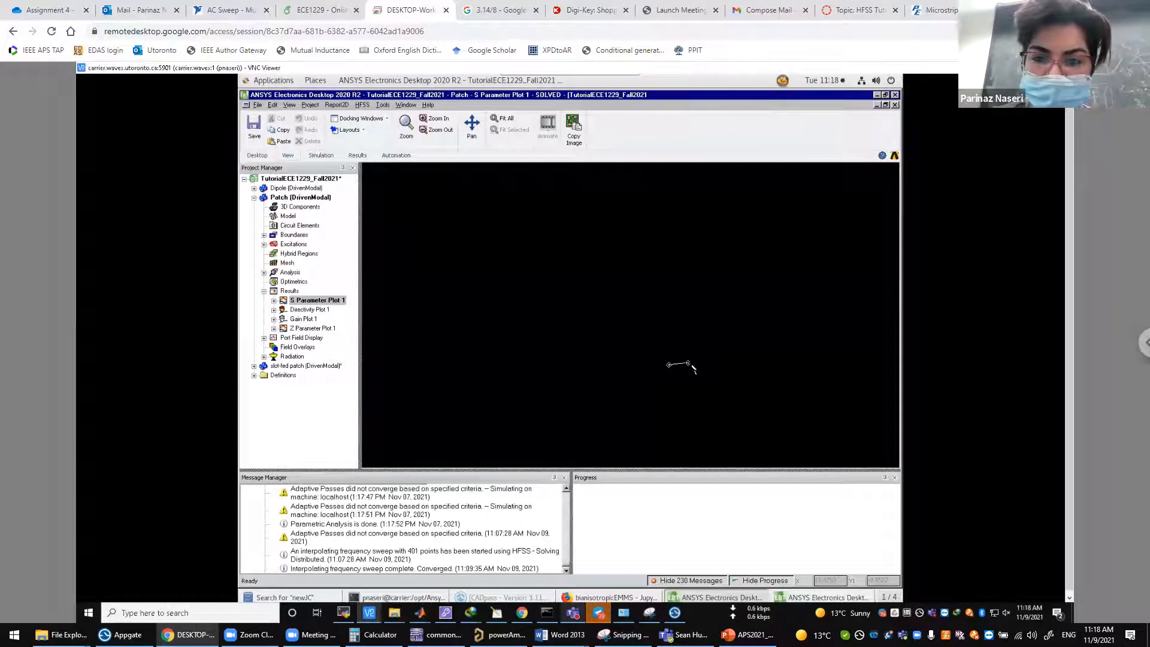
left_click(689, 365)
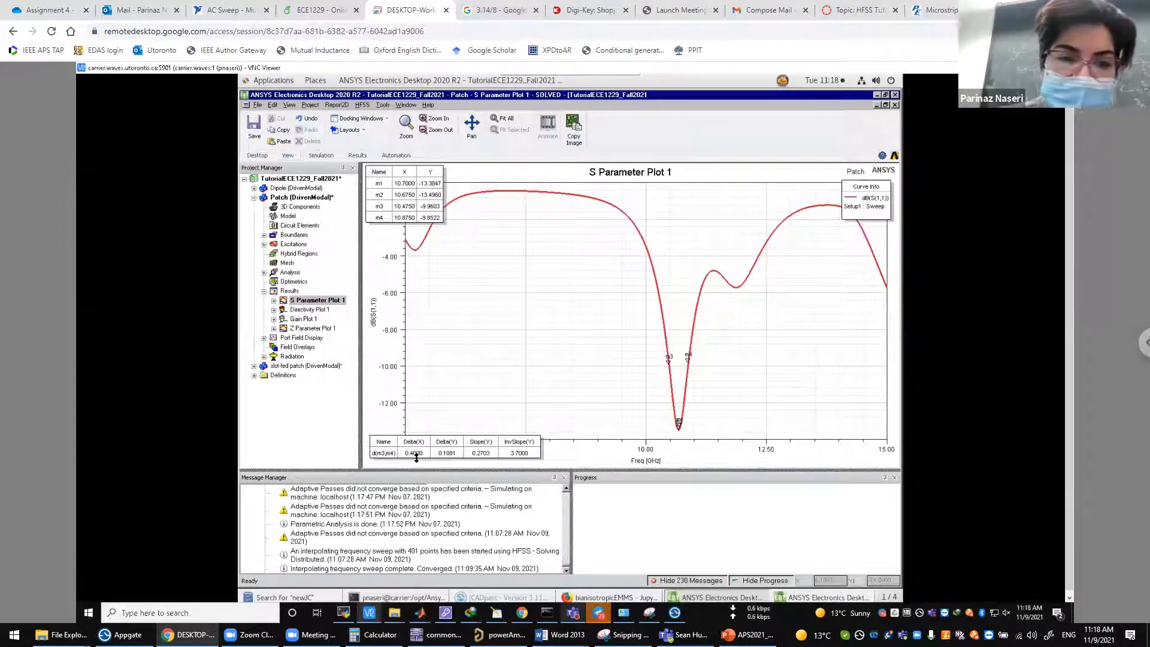
- Review the Patch design's directivity, Z parameter and S parameter plots again, and return to its 3D model
double_click(284, 311)
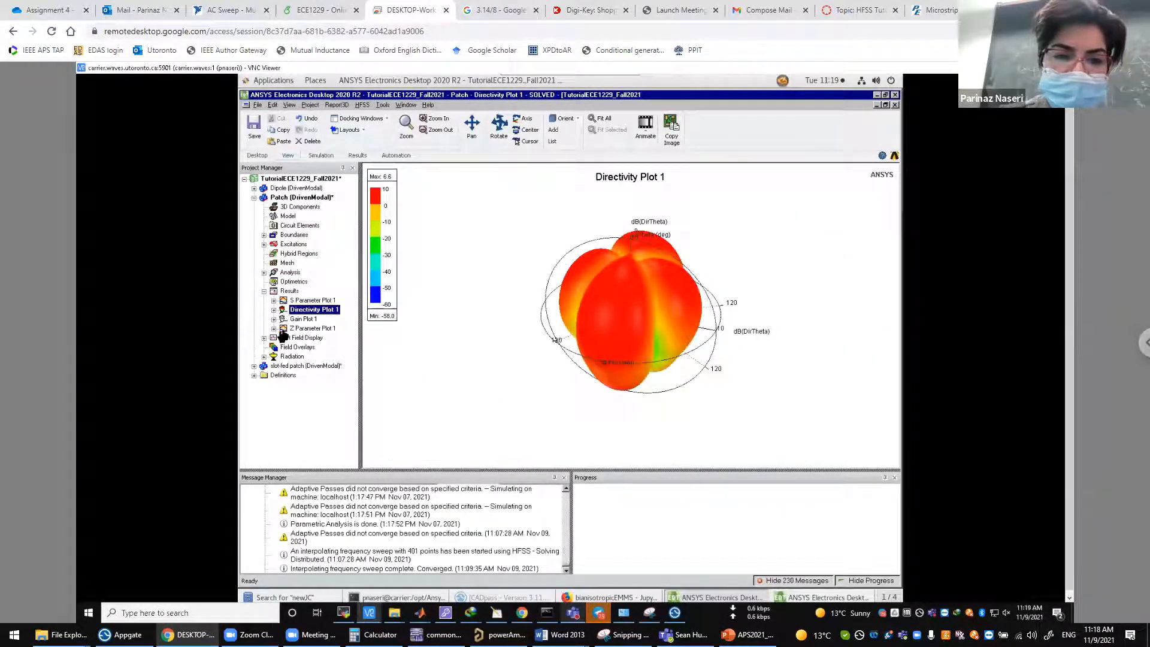
double_click(286, 329)
double_click(286, 301)
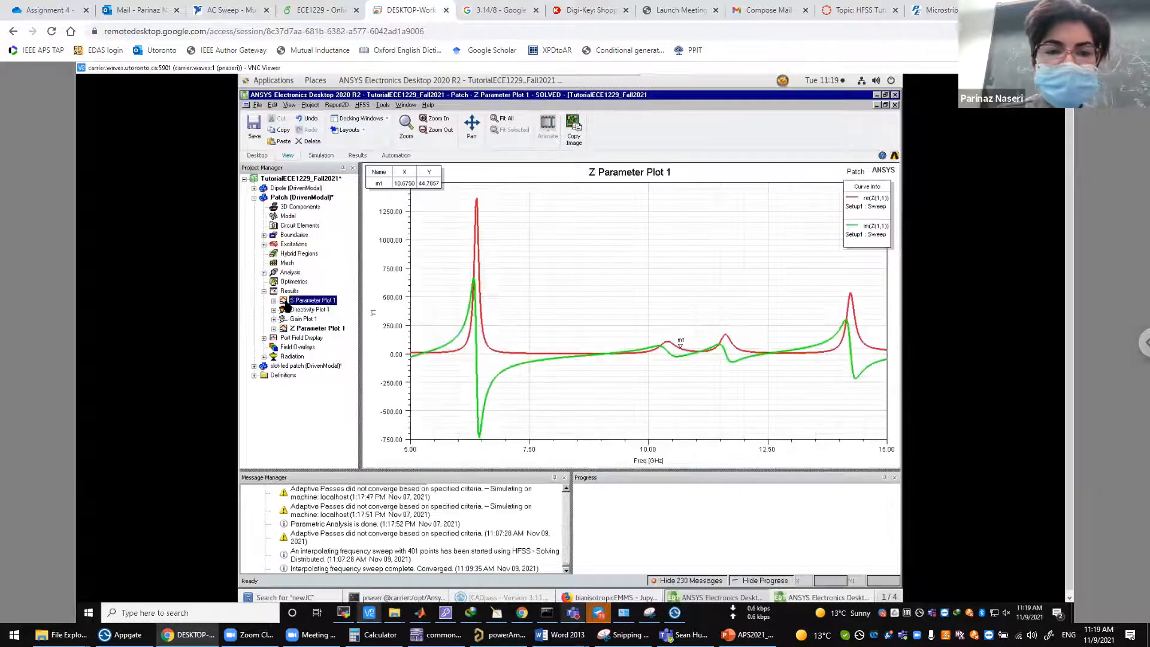
double_click(267, 198)
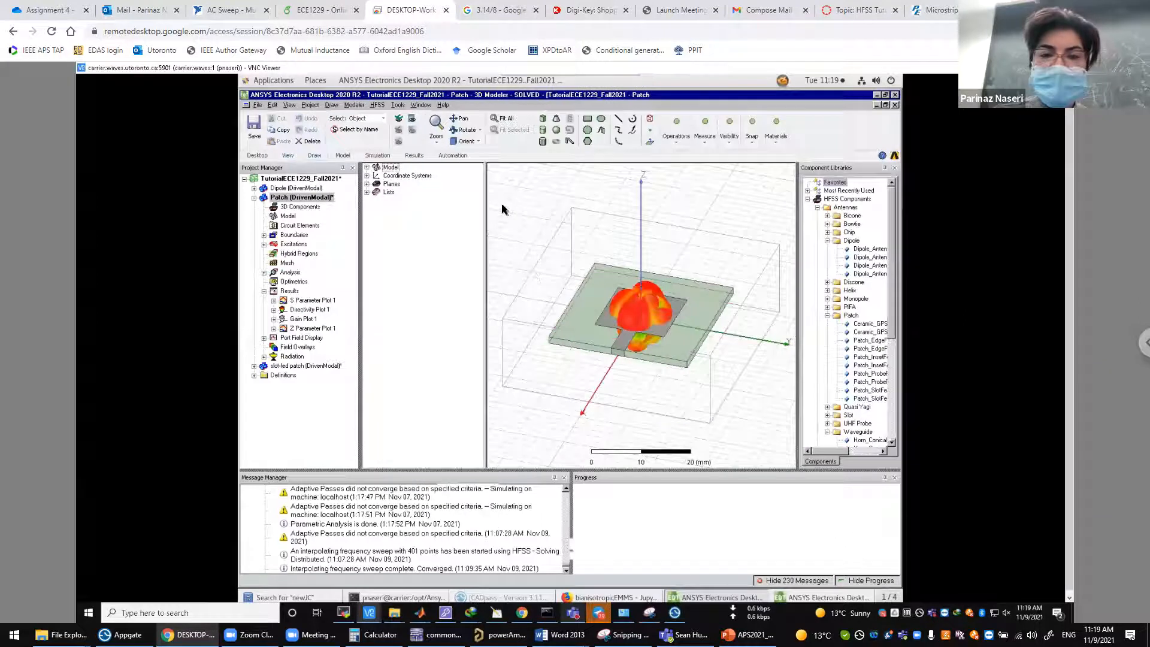
- Collapse the Patch design and open the 3D model of the slot-fed patch design with nothing selected
left_click(254, 198)
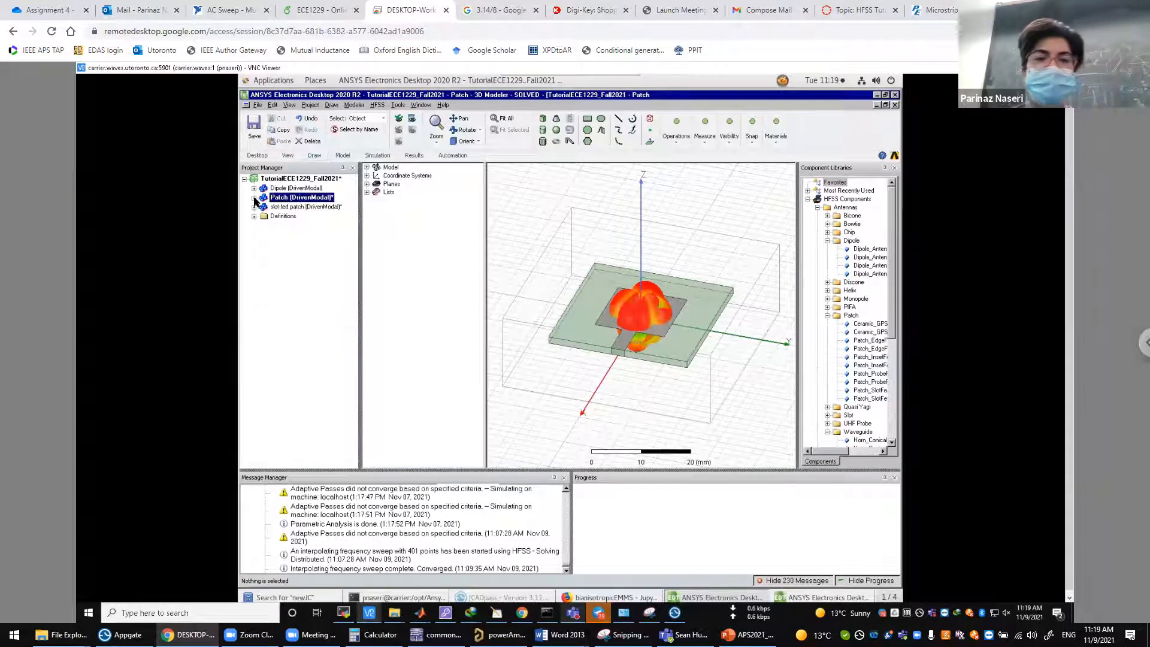
double_click(264, 207)
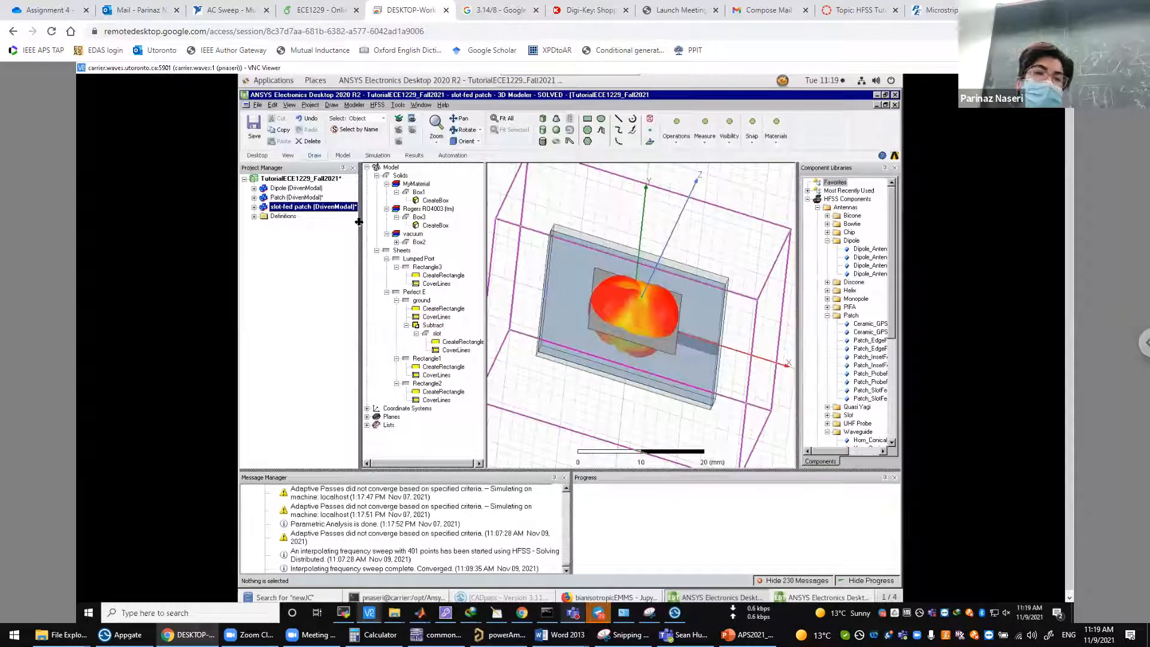
left_click(501, 198)
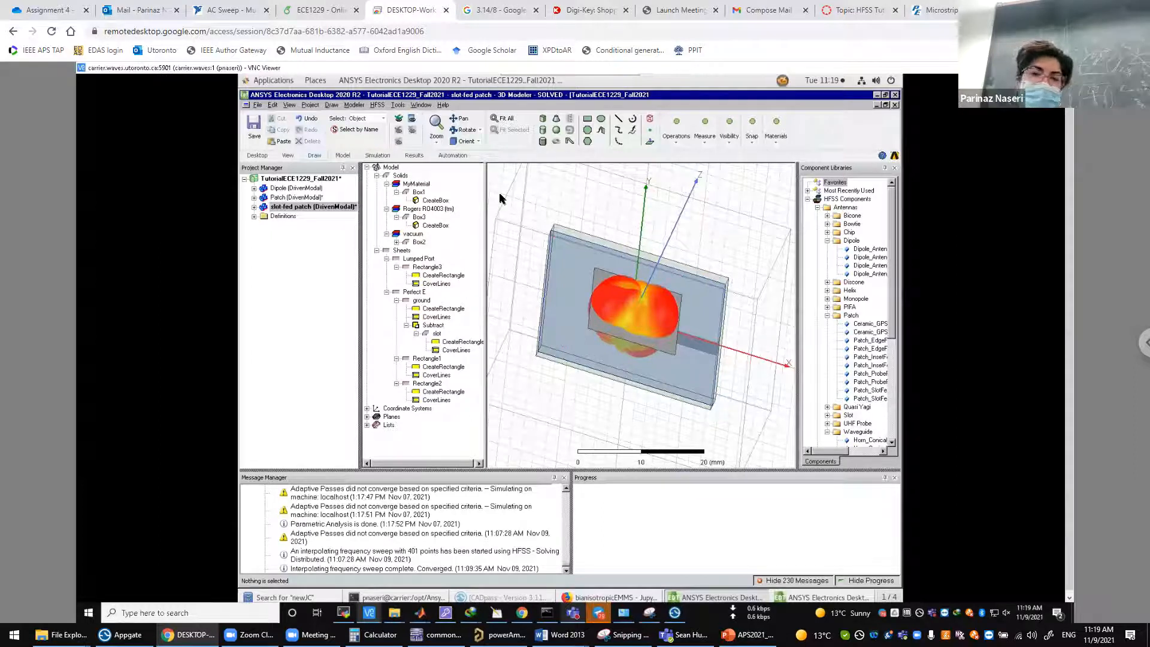